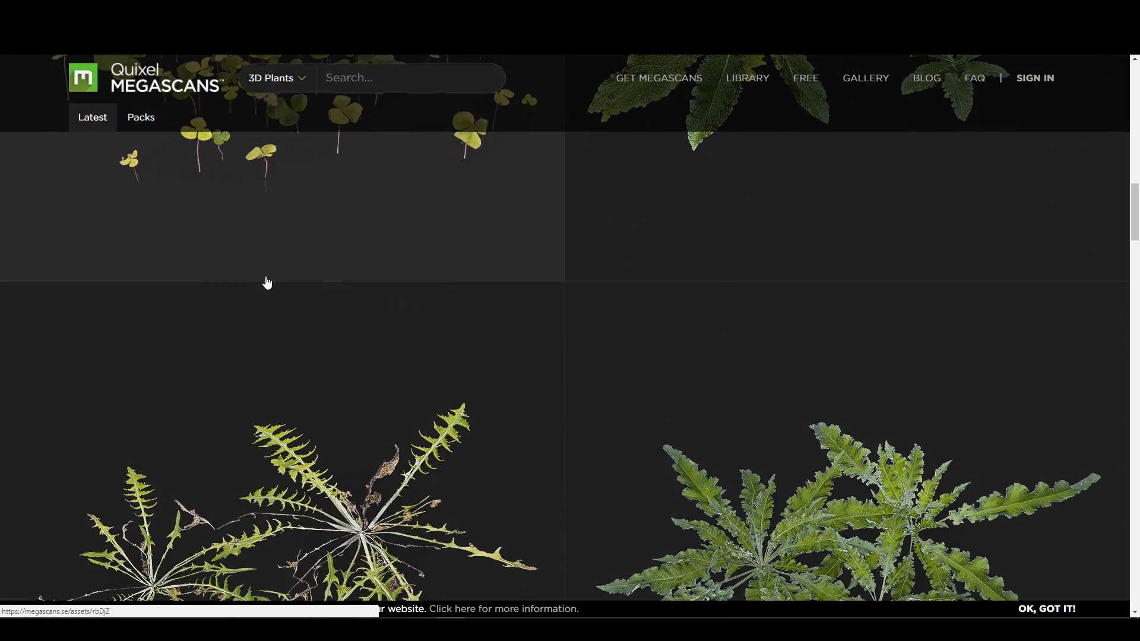
# Browse the Megascans 3D plants, show the acquired scans in the library and open the Rock Granite asset.
pyautogui.scroll(-15, 250, 289)
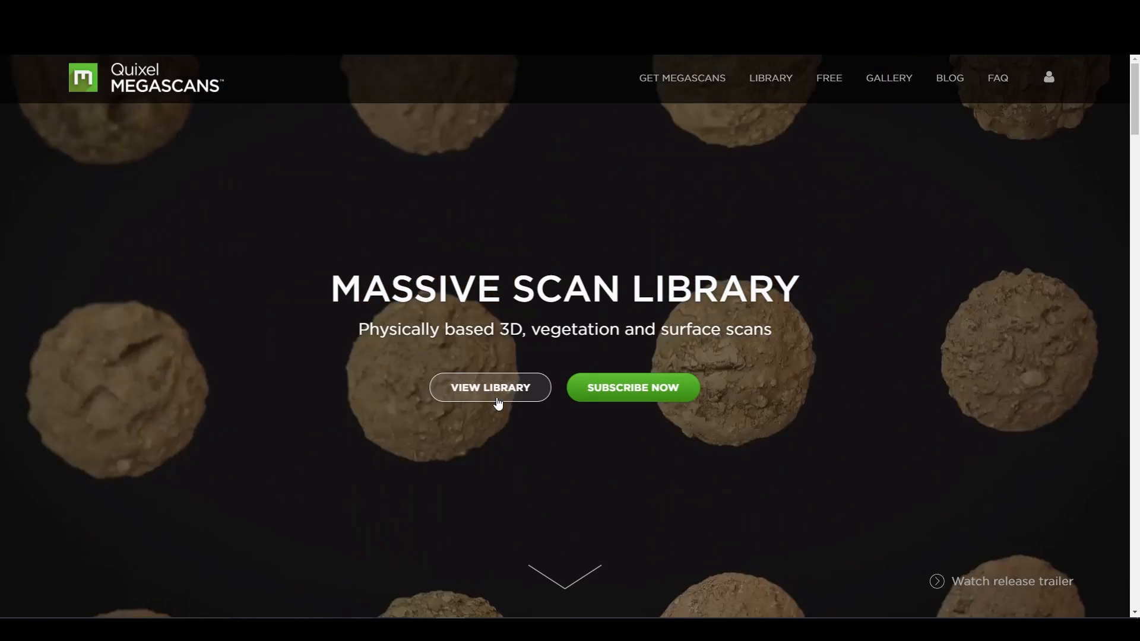
pyautogui.click(499, 394)
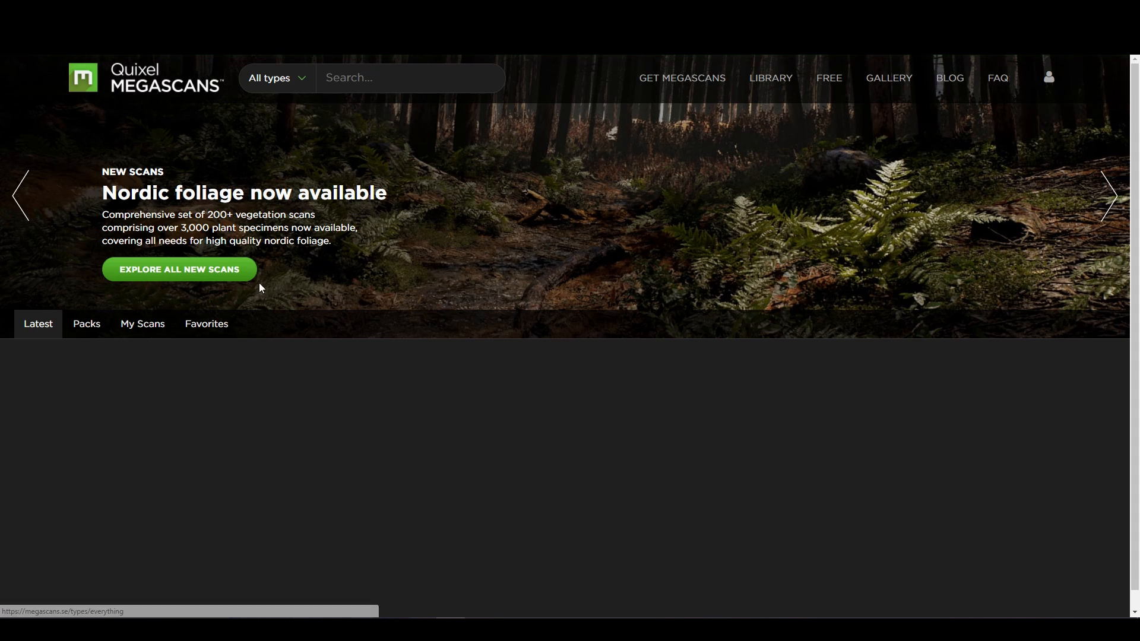
pyautogui.click(145, 325)
pyautogui.scroll(-1, 503, 323)
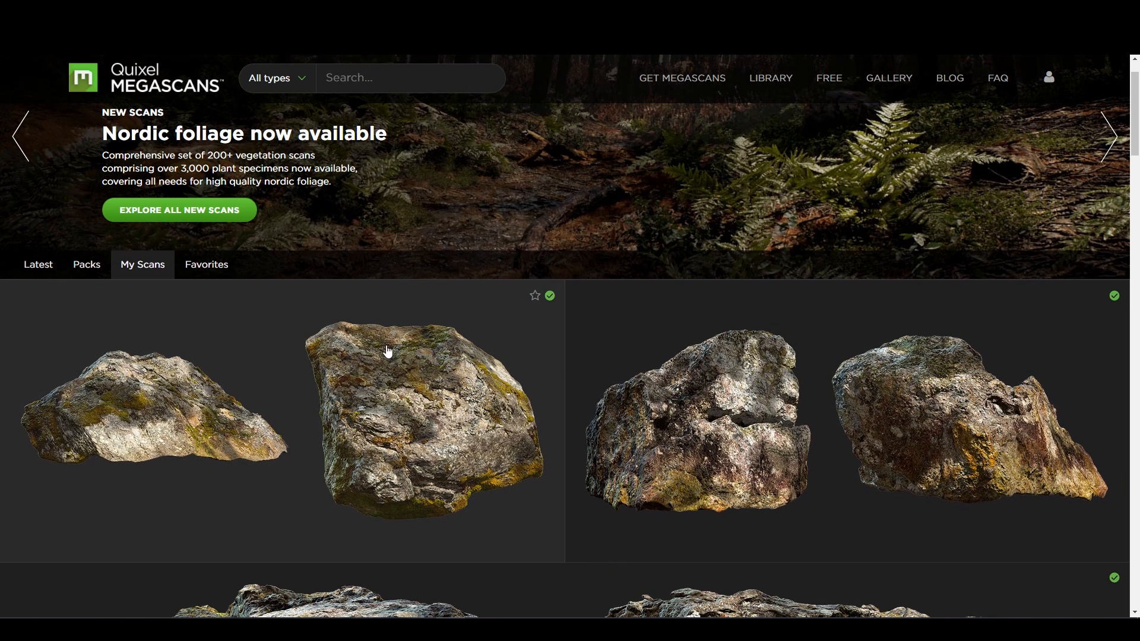
pyautogui.click(477, 425)
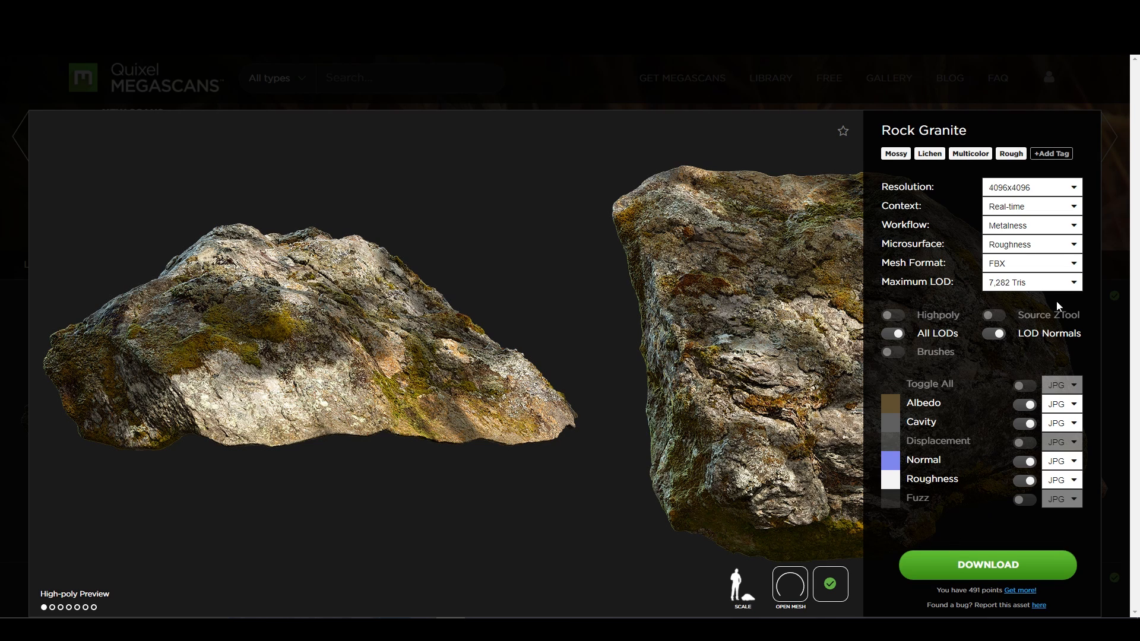
# Keep the Rock Granite context at Real-time and download the asset at 4096x4096 with FBX meshes.
pyautogui.click(1014, 209)
pyautogui.click(1017, 209)
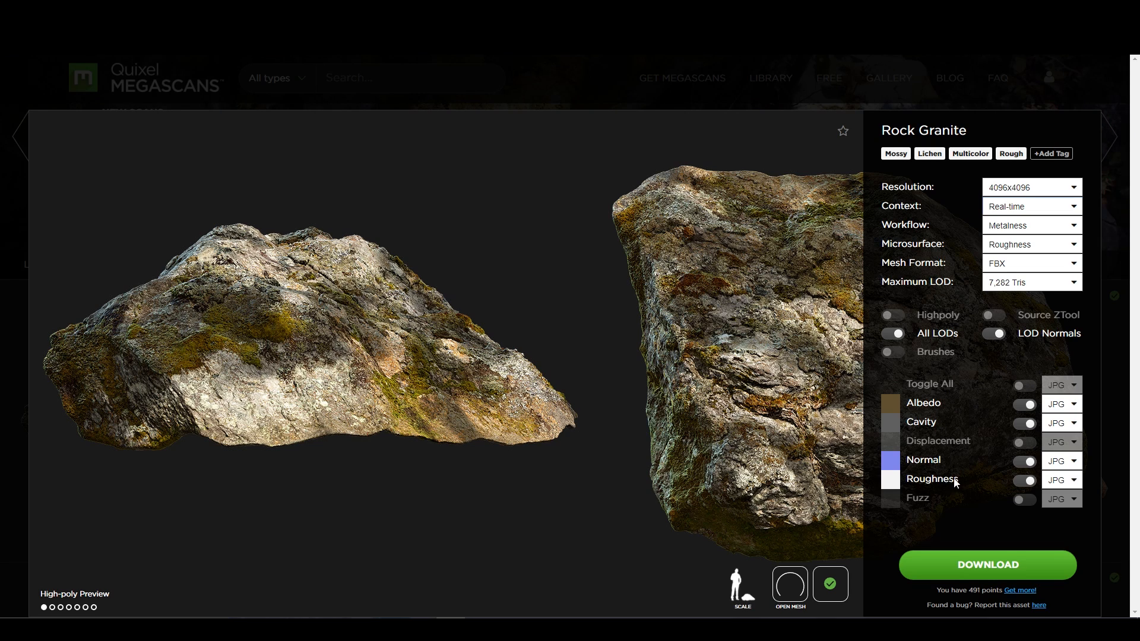
pyautogui.click(988, 564)
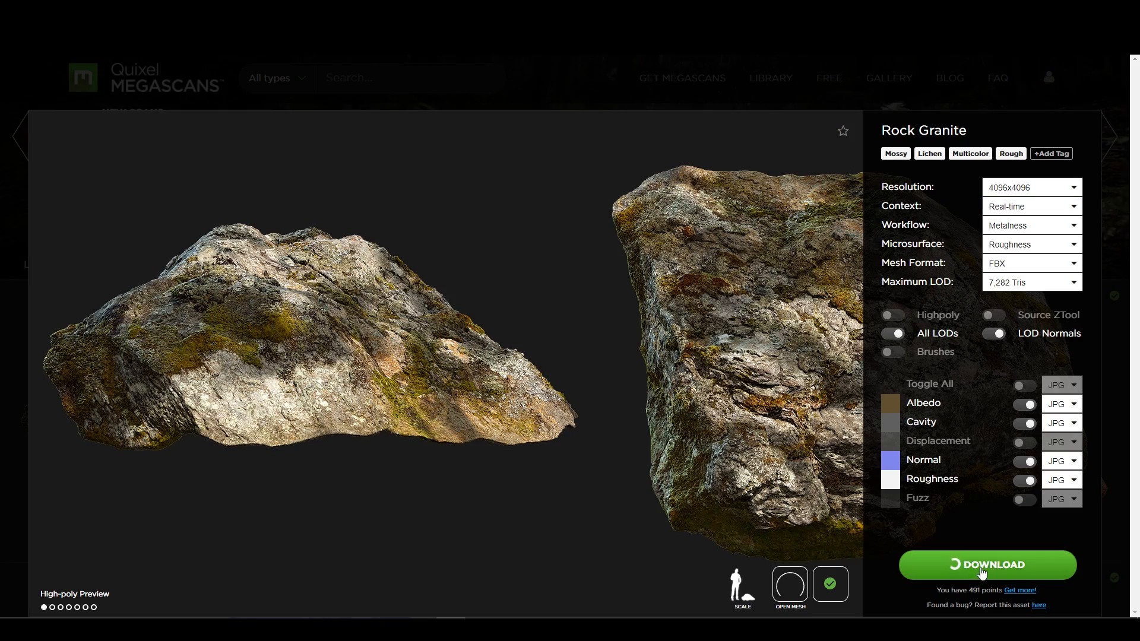
# Close the rock asset, look through the acquired scans and open the Leafy Dandelions plant.
pyautogui.click(16, 309)
pyautogui.scroll(-15, 416, 391)
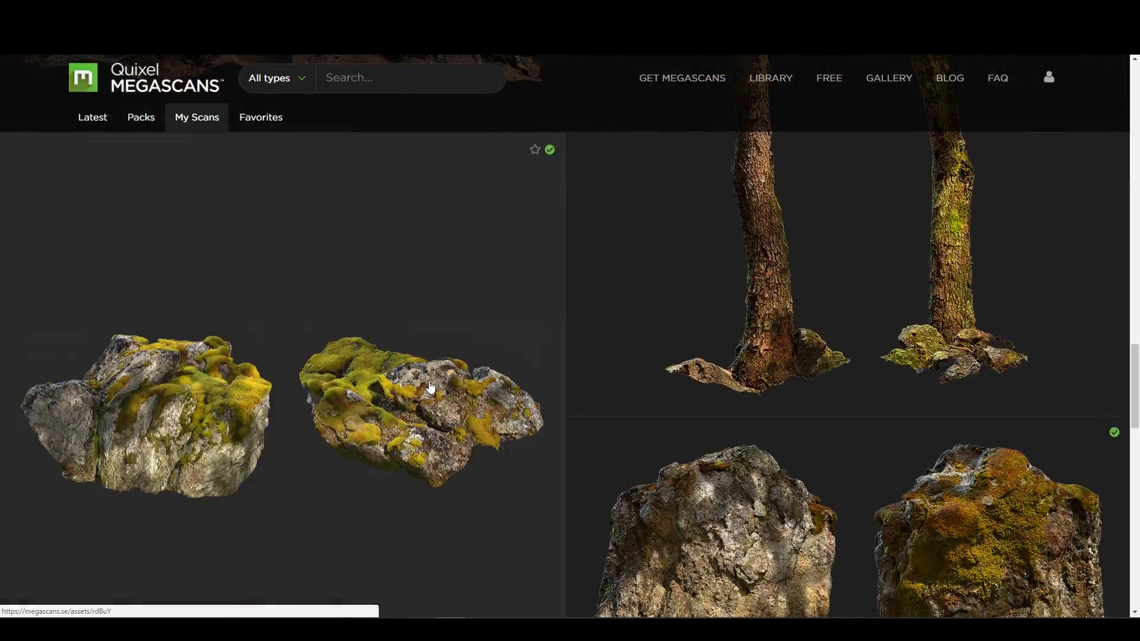
pyautogui.scroll(-15, 431, 387)
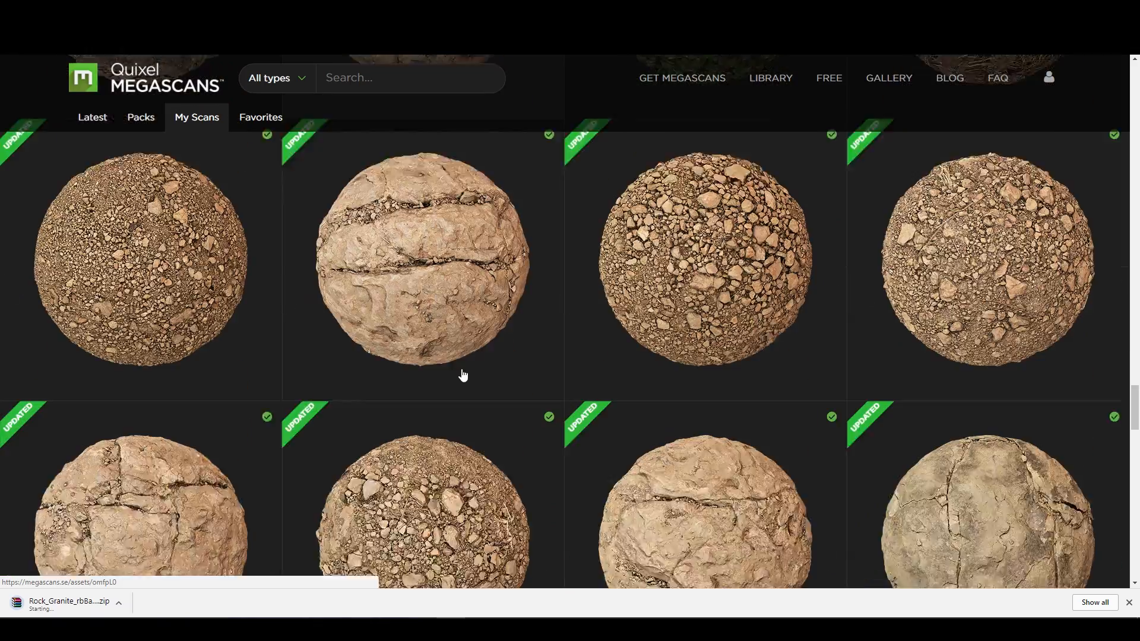
pyautogui.scroll(-15, 464, 375)
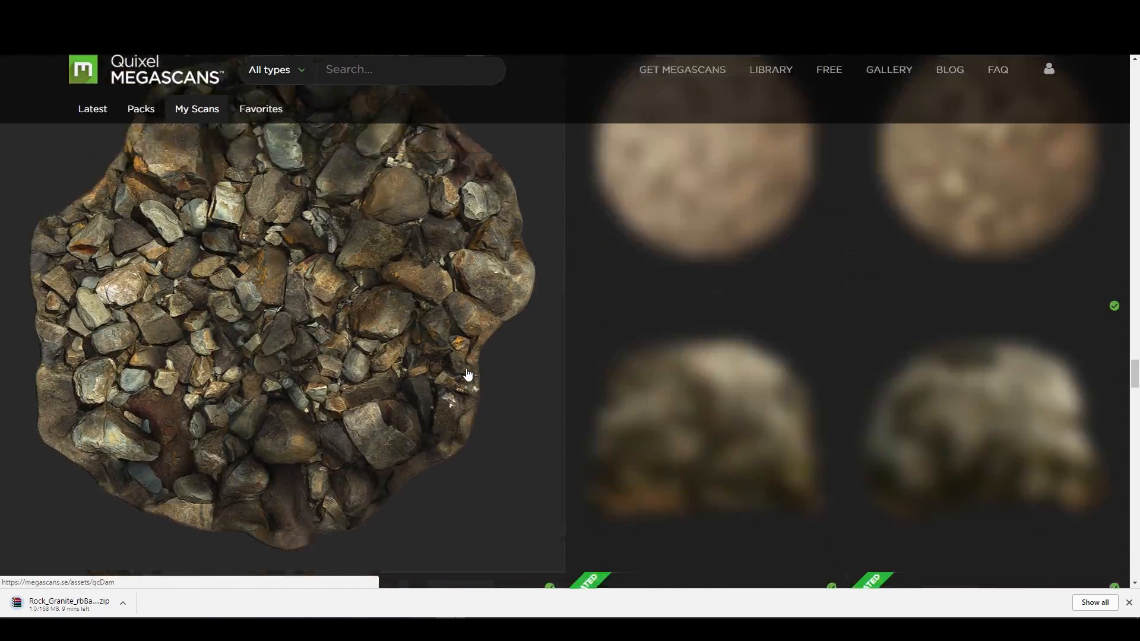
pyautogui.scroll(-10, 718, 393)
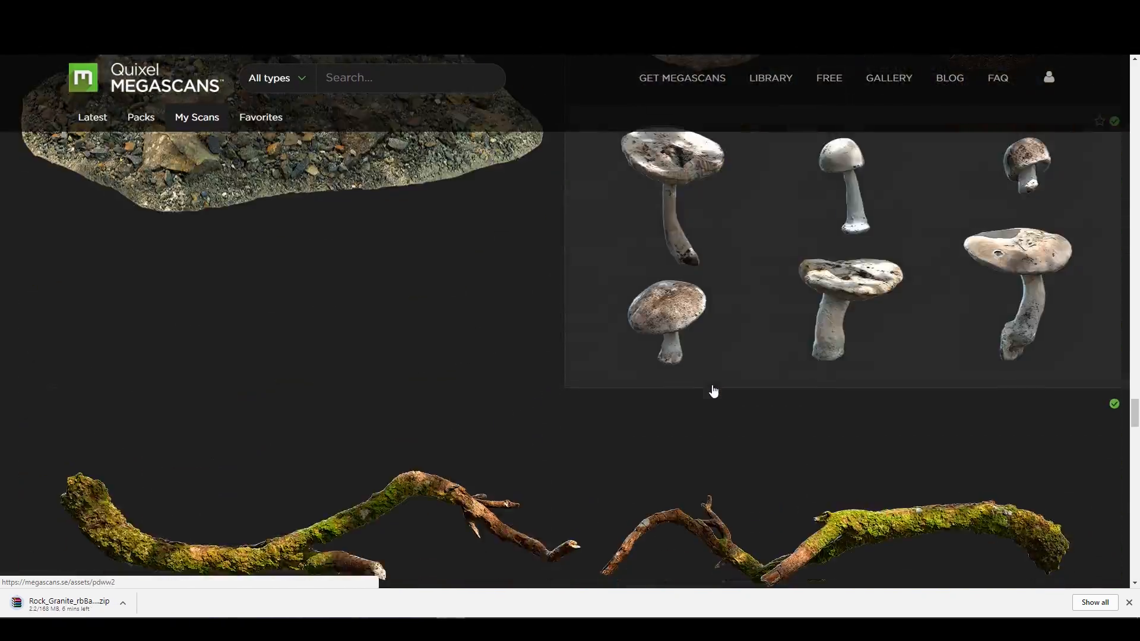
pyautogui.scroll(-15, 714, 391)
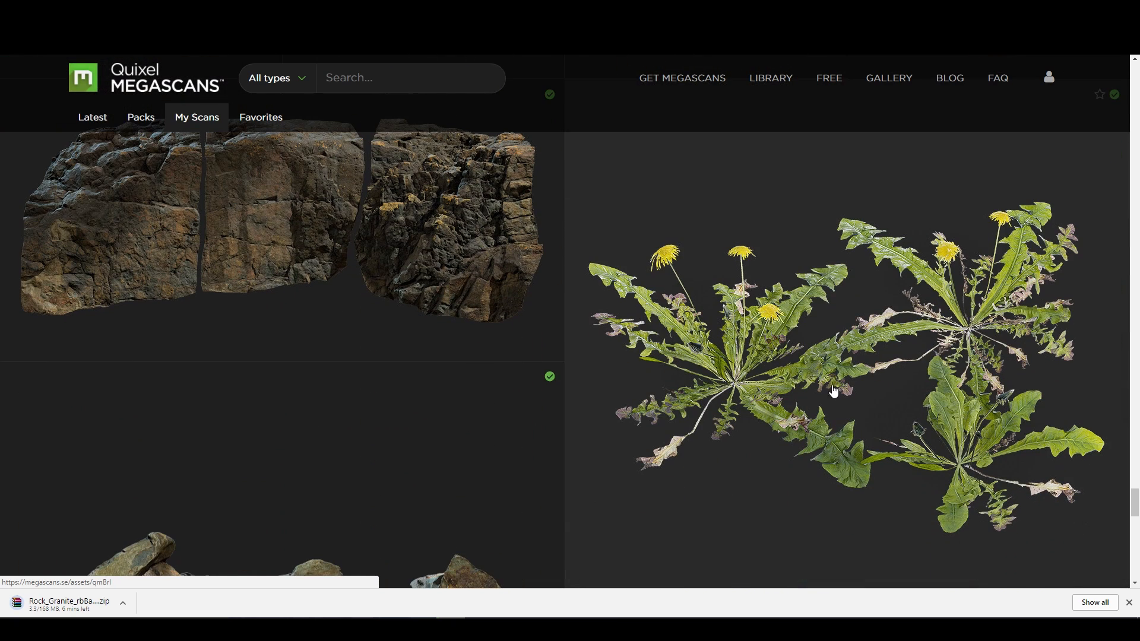
pyautogui.click(834, 392)
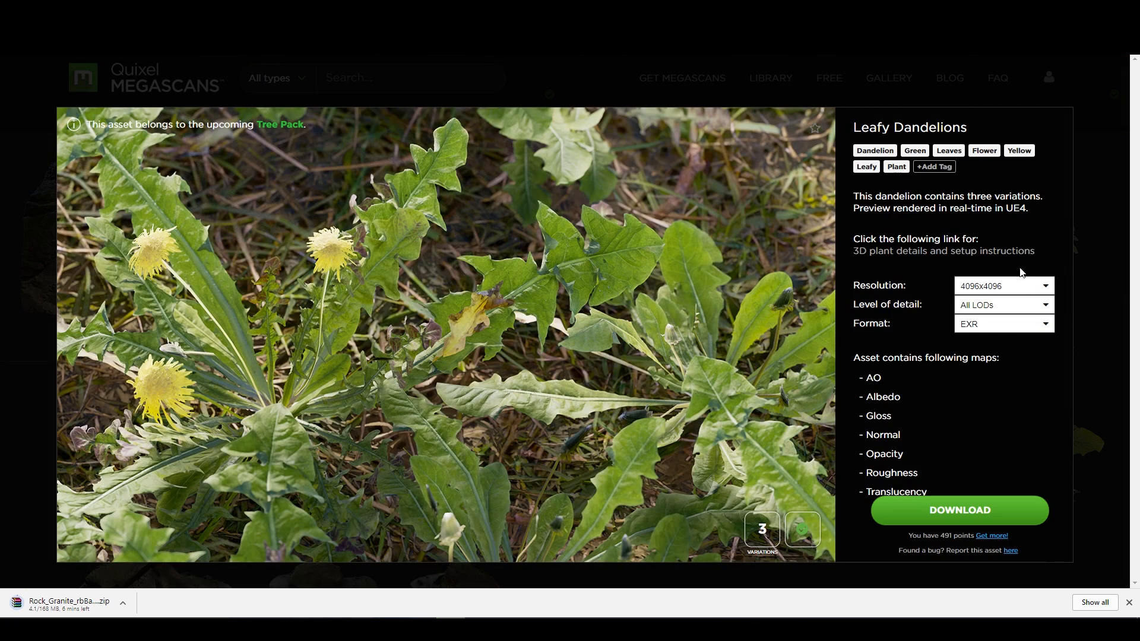
# Choose the file format for Leafy Dandelions and download the plant at 4096x4096 with all LODs.
pyautogui.click(985, 327)
pyautogui.click(981, 346)
pyautogui.click(1004, 508)
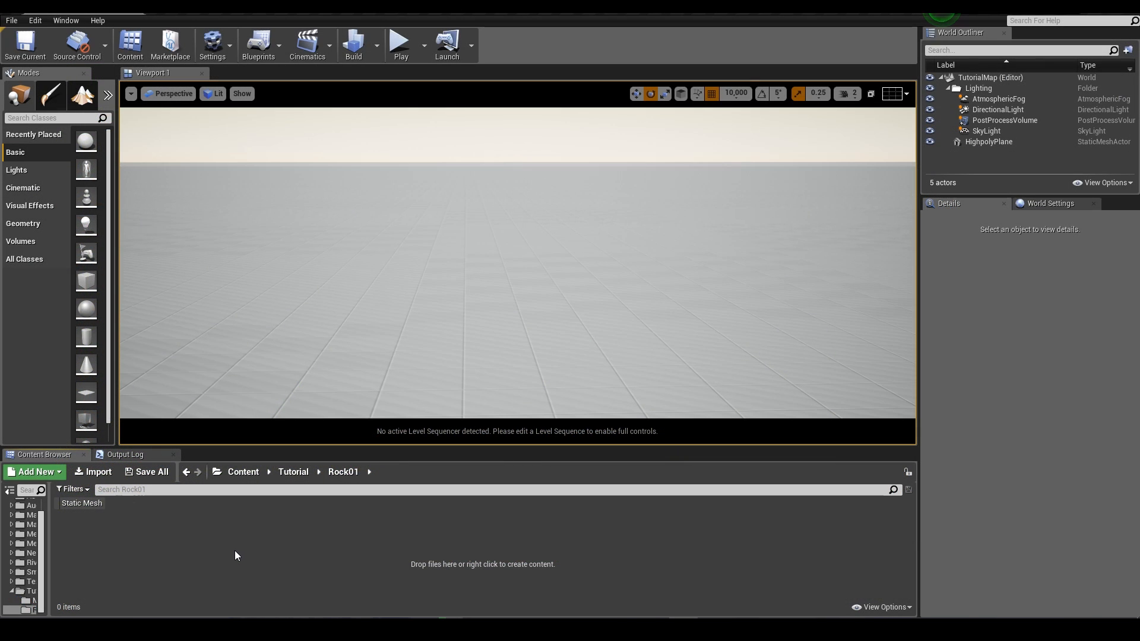
# In Unreal Editor, import the rock's Albedo, Cavity, Roughness, Normal LOD1 and Normal LOD5 textures and its LOD1 and LOD5 FBX meshes into Rock01.
pyautogui.click(107, 472)
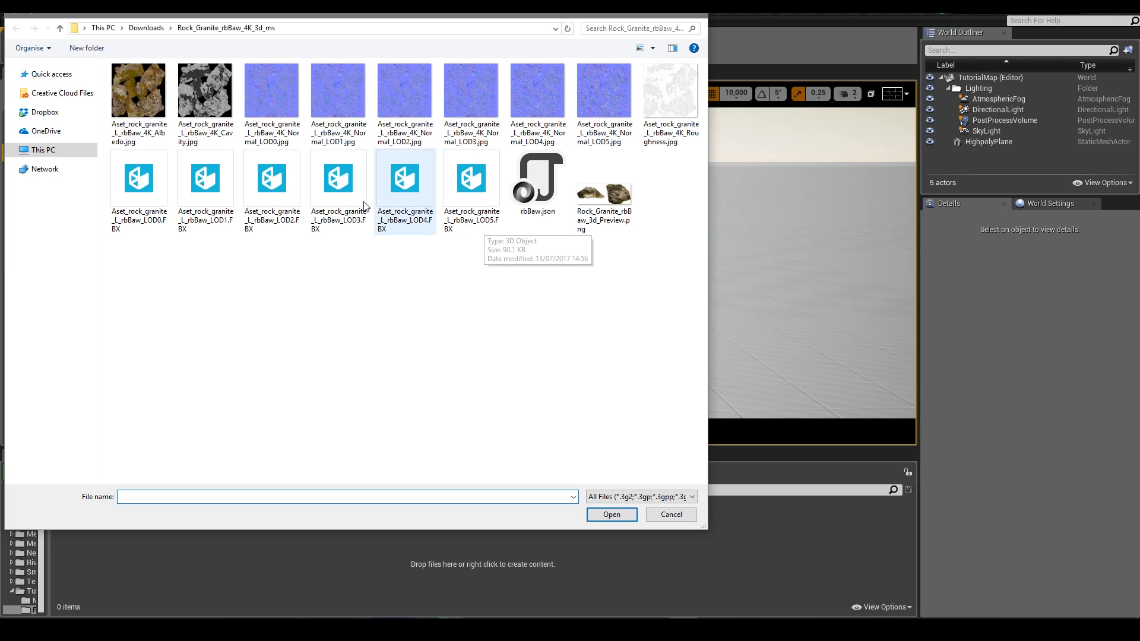
pyautogui.click(140, 127)
pyautogui.keyDown('ctrl'); pyautogui.click(204, 134); pyautogui.keyUp('ctrl')
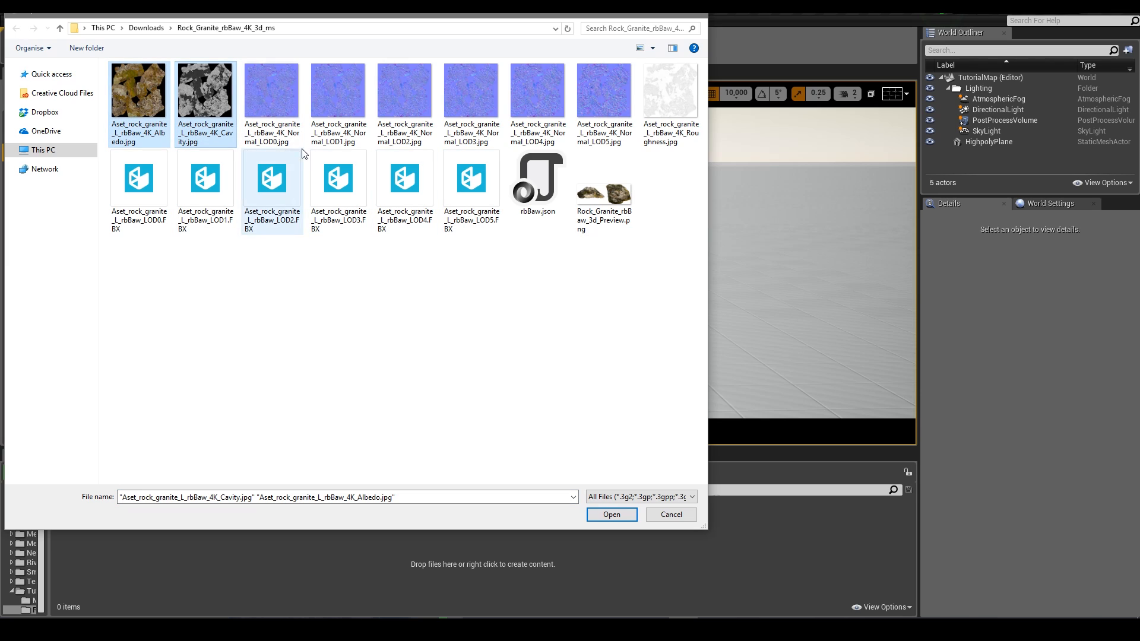
pyautogui.keyDown('ctrl'); pyautogui.click(349, 138); pyautogui.keyUp('ctrl')
pyautogui.keyDown('ctrl'); pyautogui.click(603, 138); pyautogui.keyUp('ctrl')
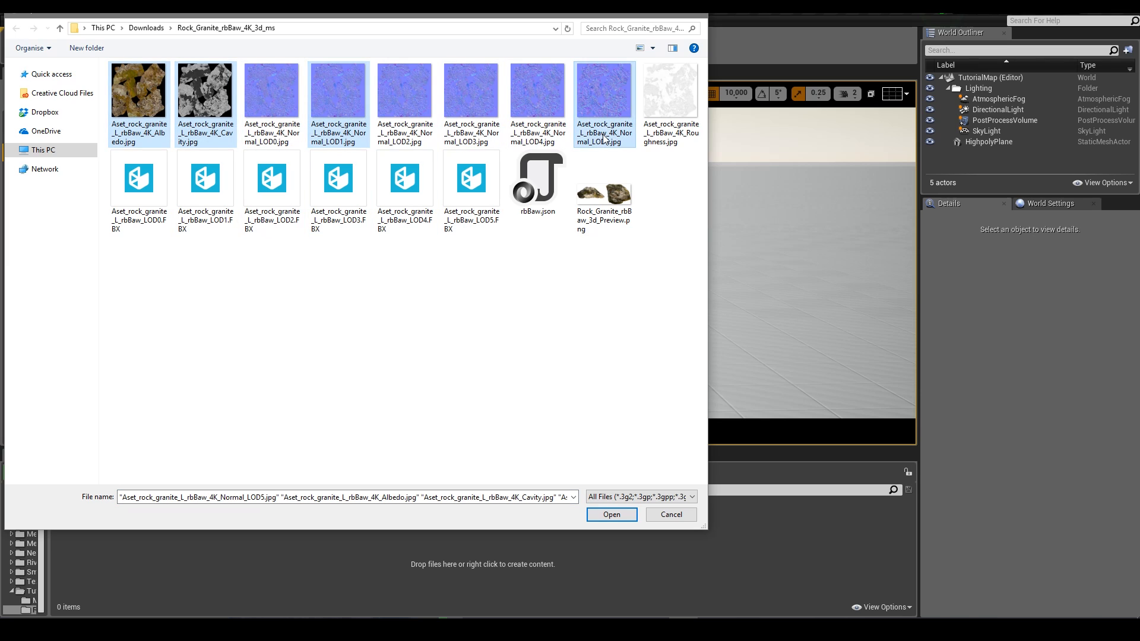
pyautogui.keyDown('ctrl'); pyautogui.click(671, 145); pyautogui.keyUp('ctrl')
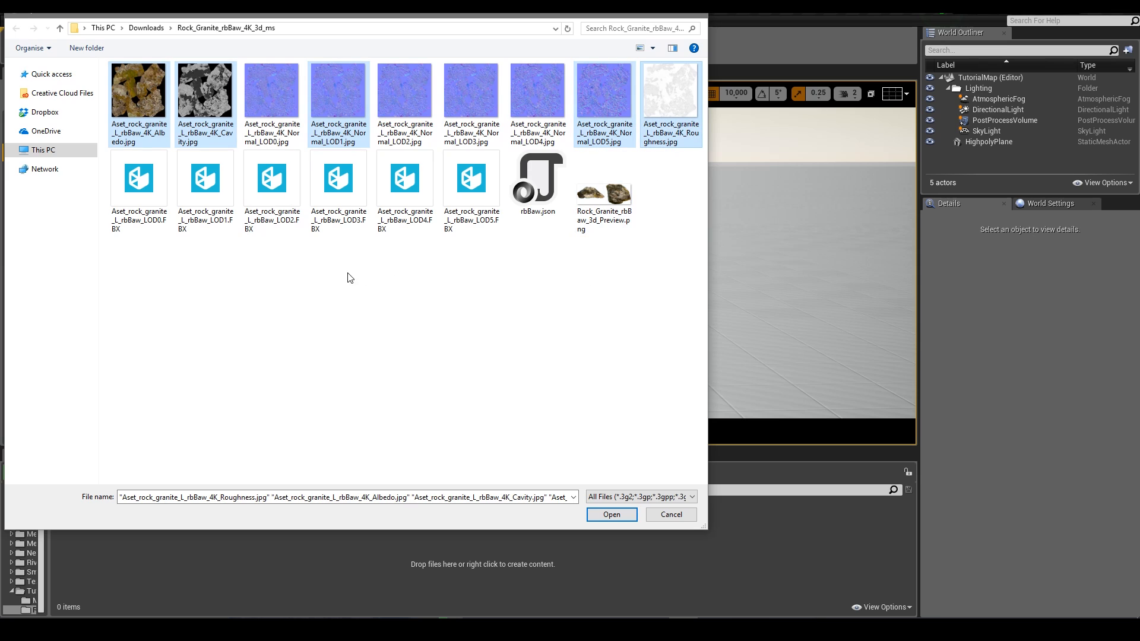
pyautogui.keyDown('ctrl'); pyautogui.click(215, 229); pyautogui.keyUp('ctrl')
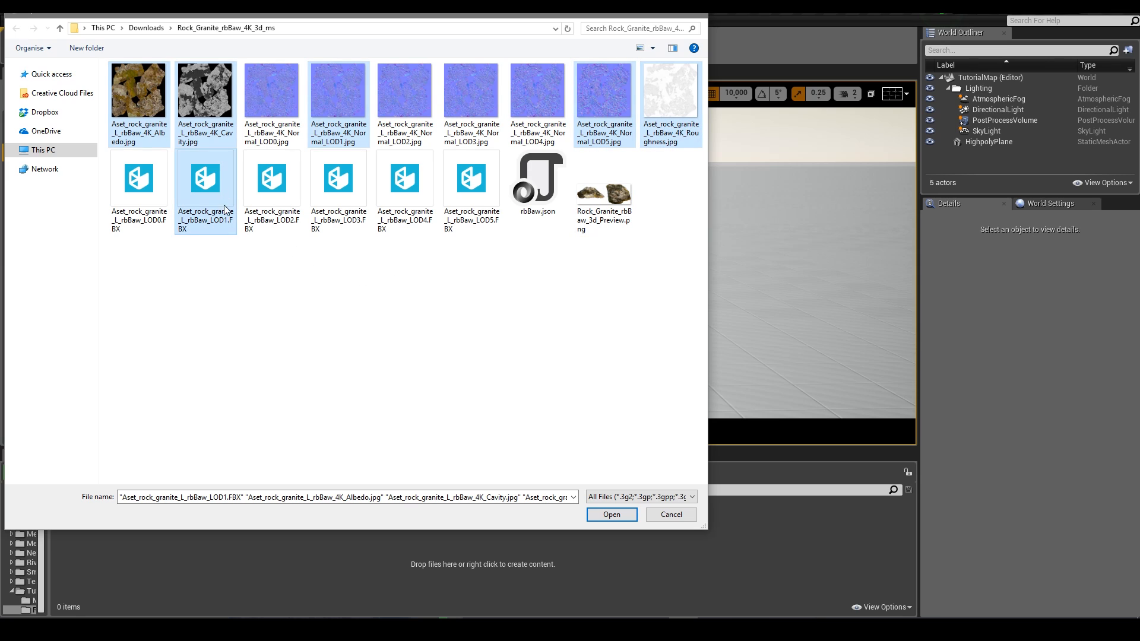
pyautogui.keyDown('ctrl'); pyautogui.click(471, 196); pyautogui.keyUp('ctrl')
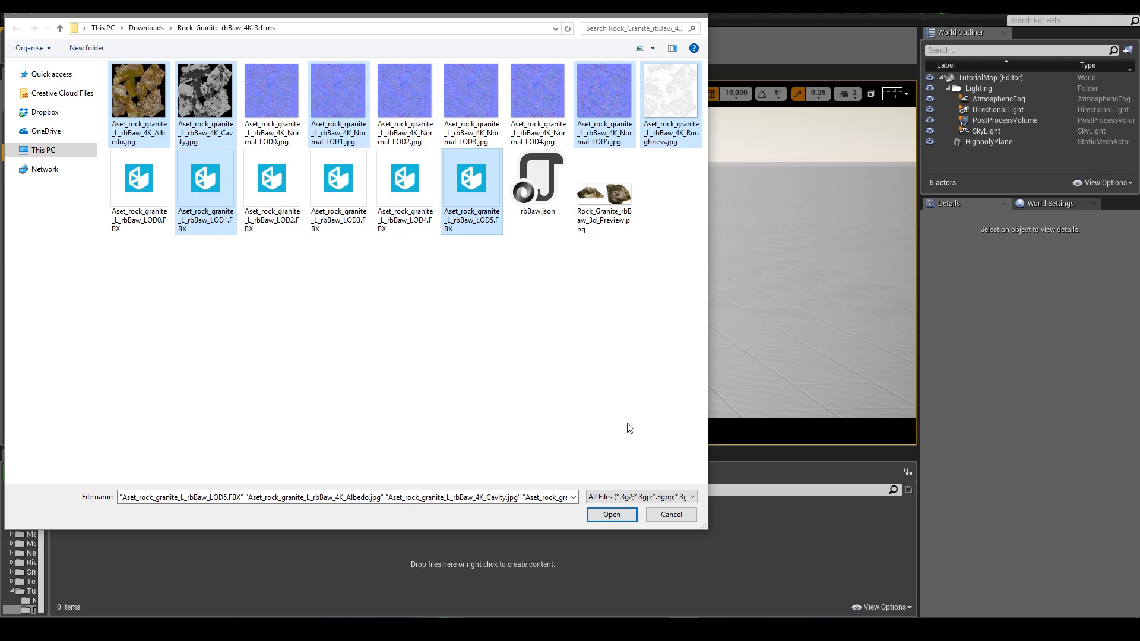
pyautogui.click(618, 514)
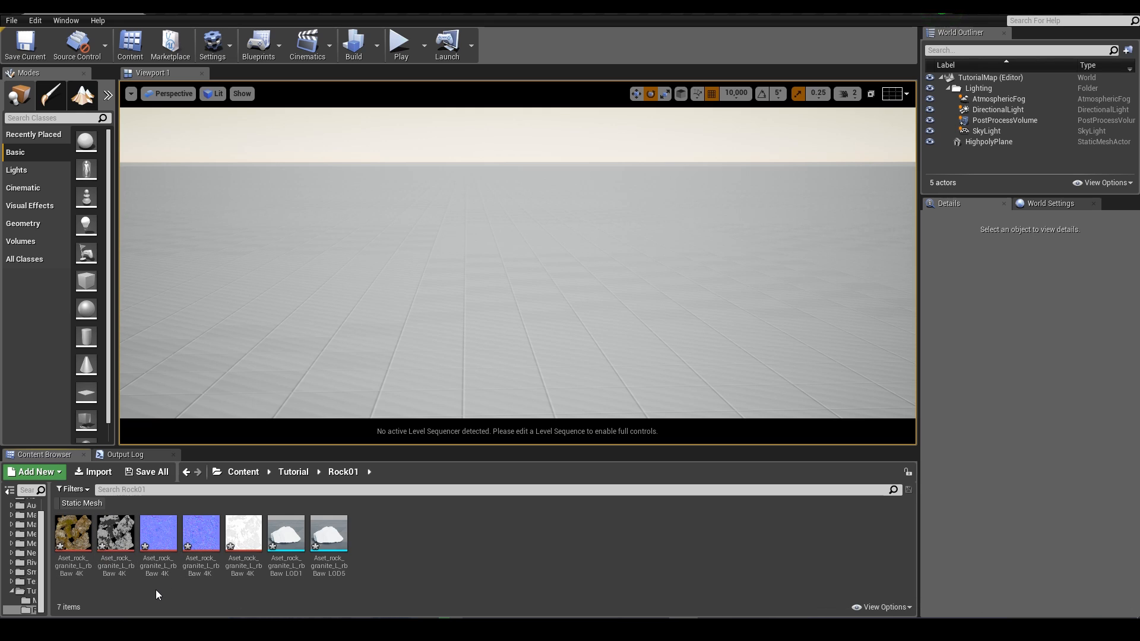
# Review the rock's albedo texture settings and open the compression options of its cavity texture.
pyautogui.doubleClick(73, 534)
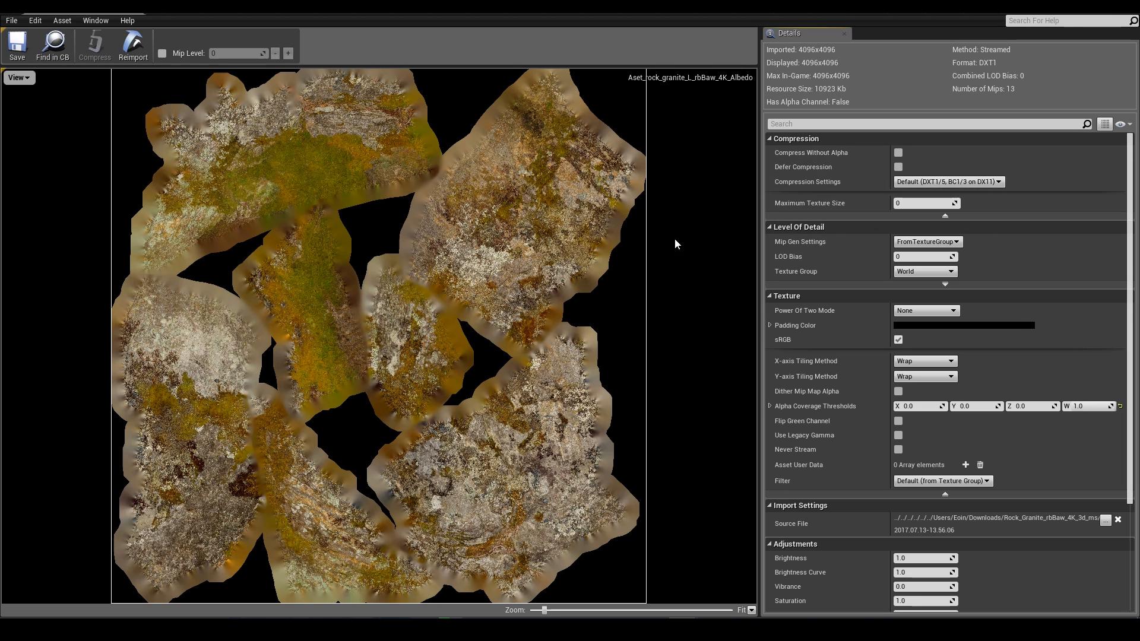
pyautogui.click(136, 12)
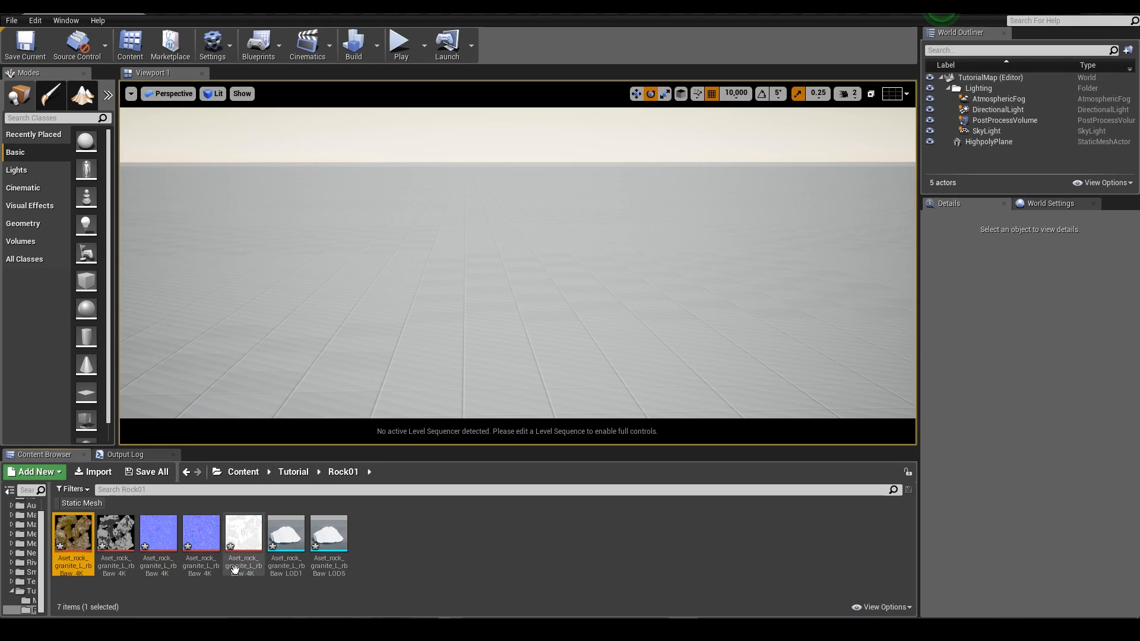
pyautogui.doubleClick(114, 537)
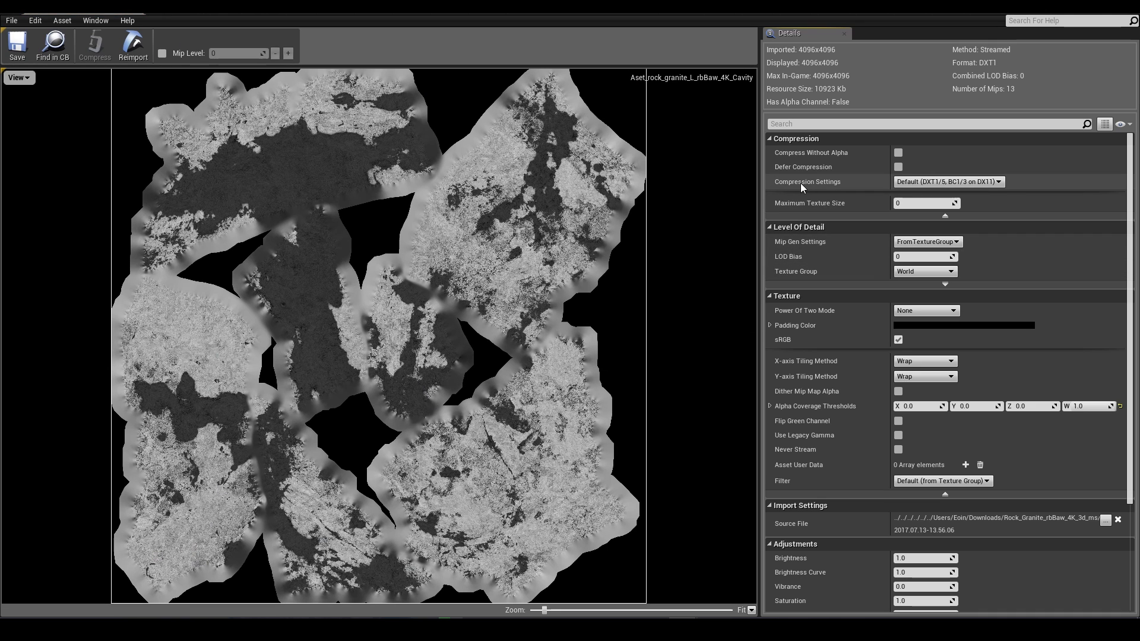
pyautogui.click(936, 182)
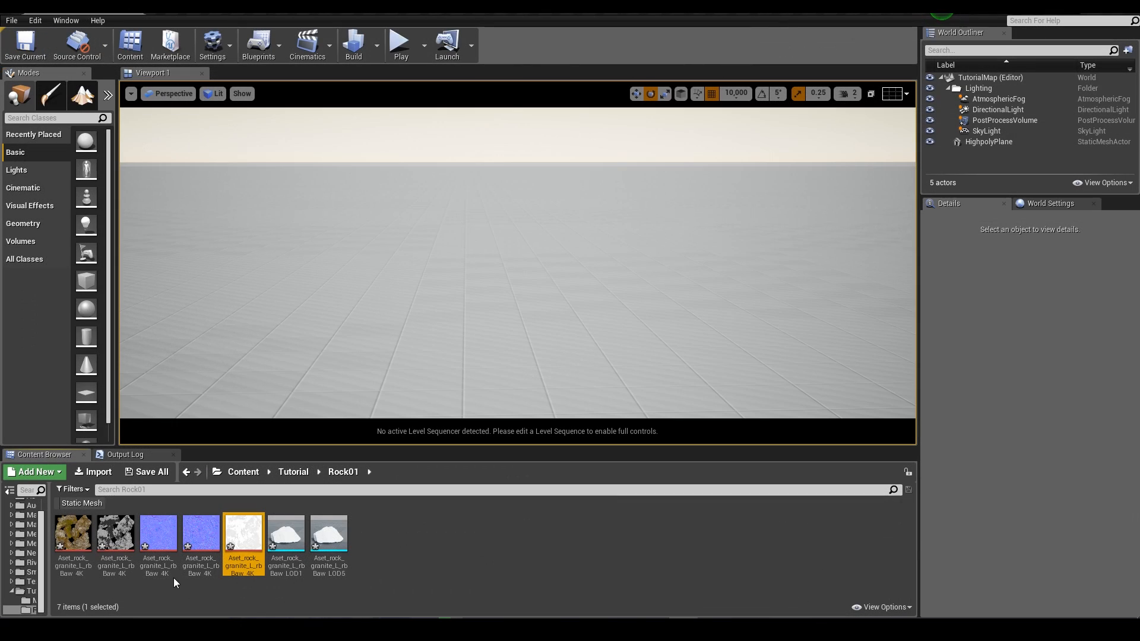
# Enable Flip Green Channel on the rock's LOD1 and LOD5 normal maps and save the LOD5 one.
pyautogui.click(159, 538)
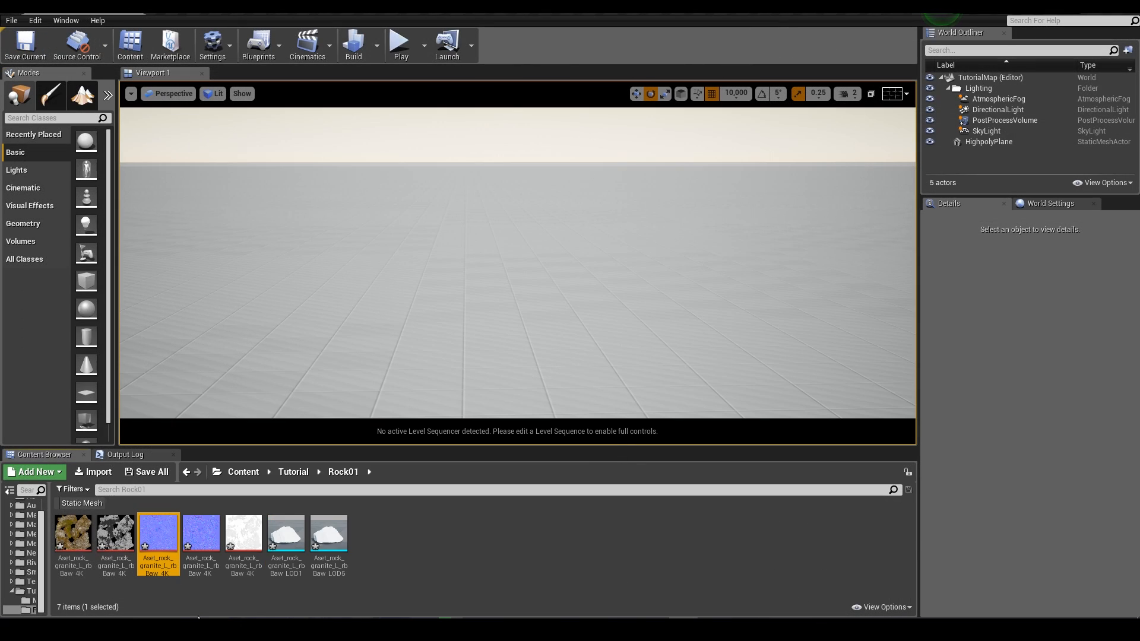
pyautogui.doubleClick(161, 541)
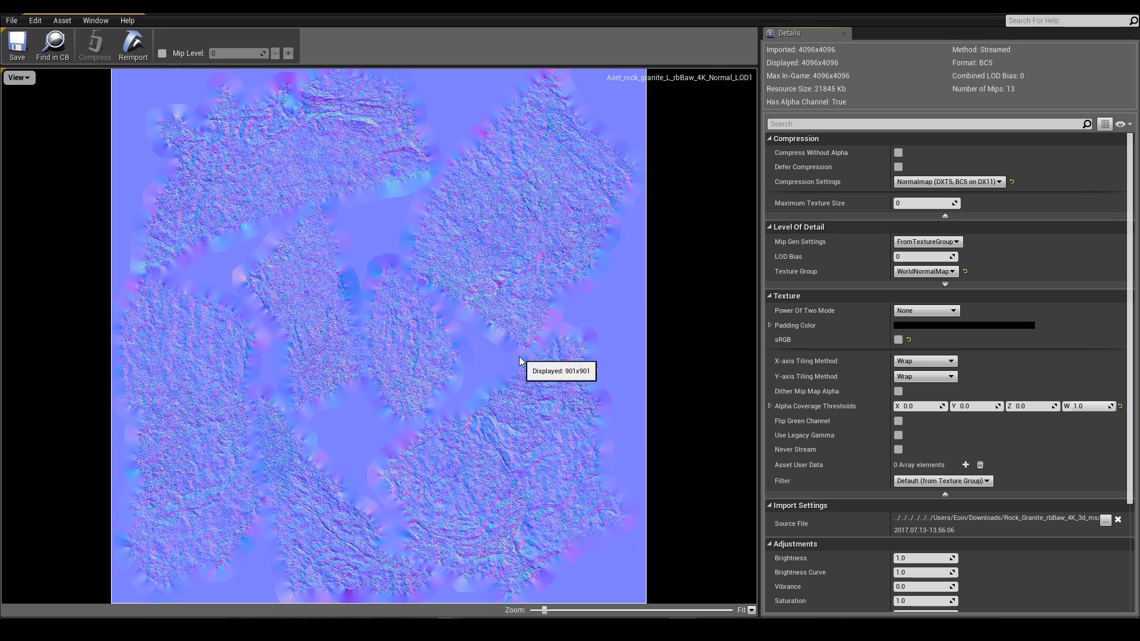
pyautogui.click(898, 421)
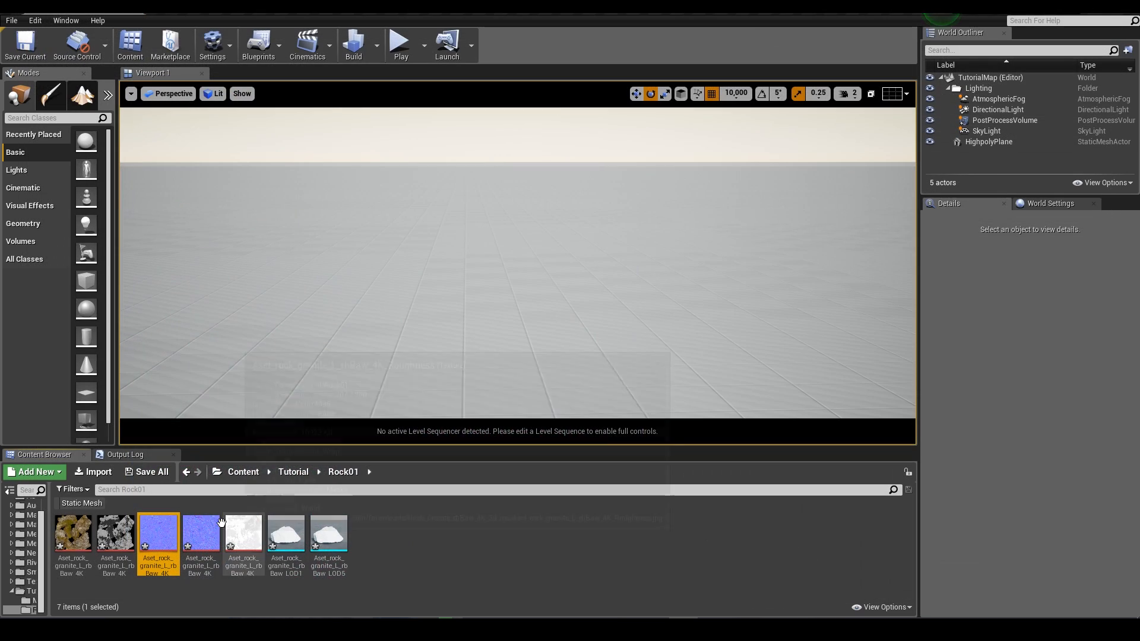
pyautogui.doubleClick(244, 537)
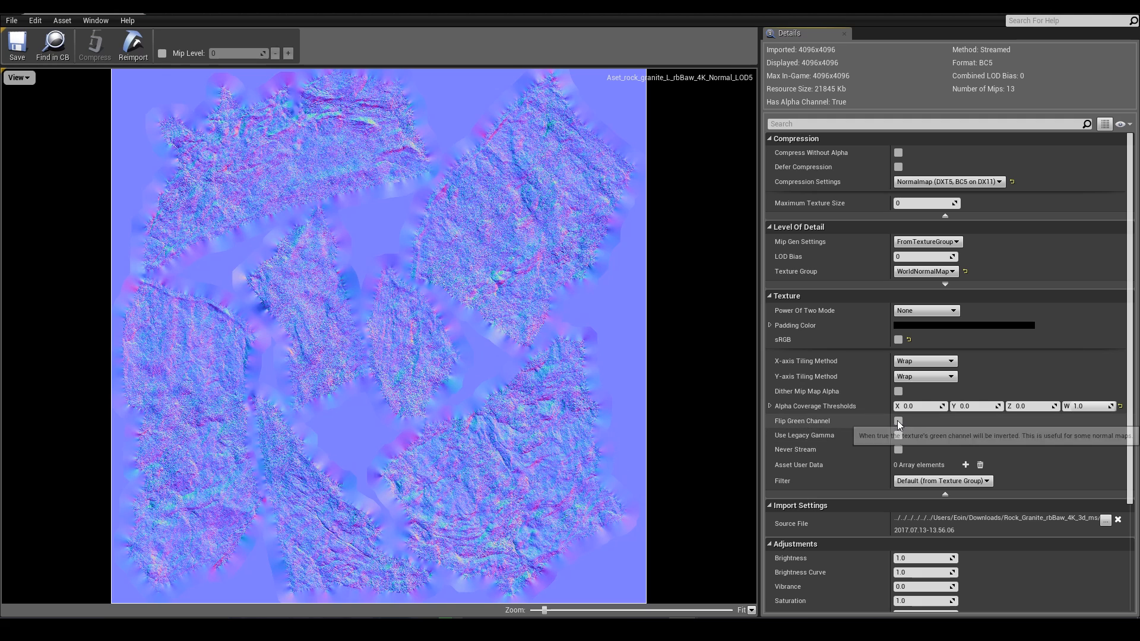
pyautogui.click(18, 46)
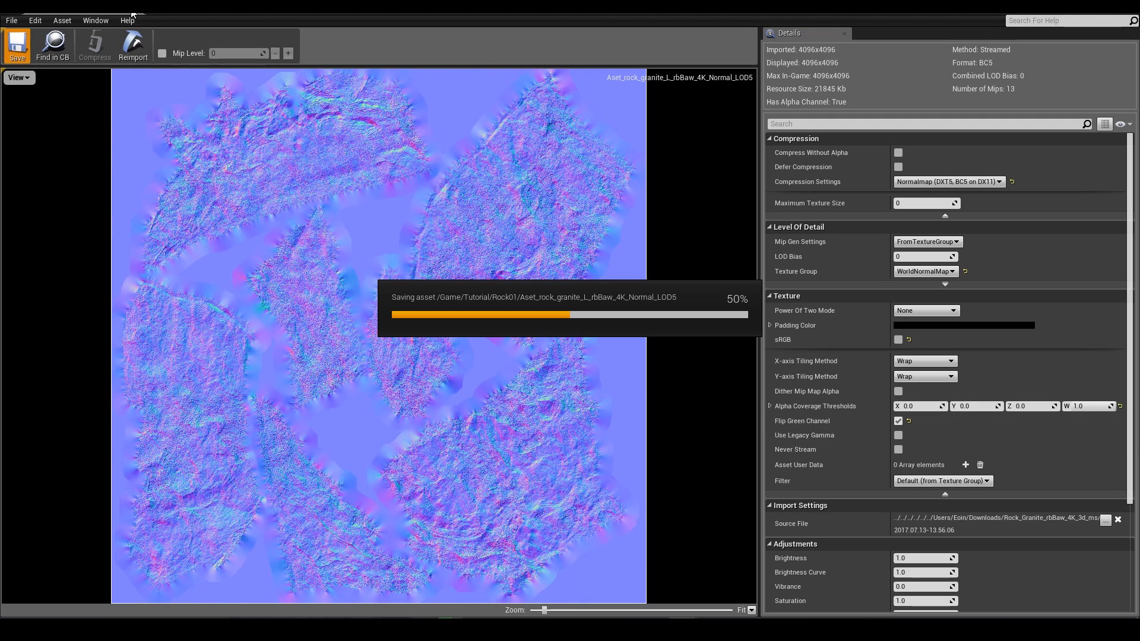
pyautogui.click(132, 14)
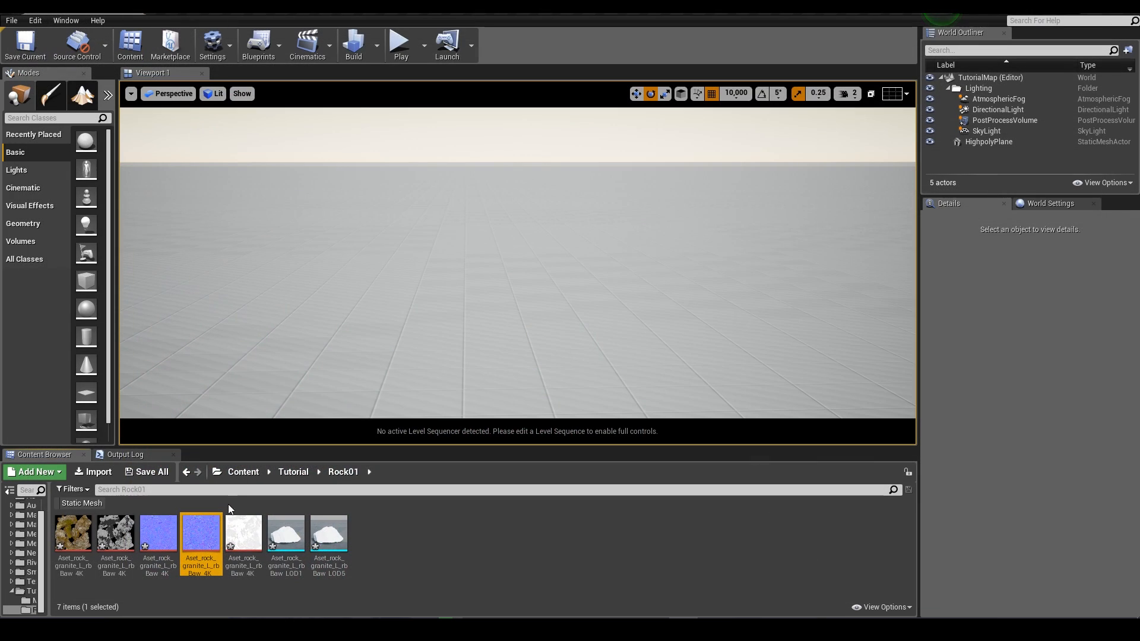
# Inspect the imported LOD1 rock mesh in the static mesh editor and return to the level.
pyautogui.click(349, 580)
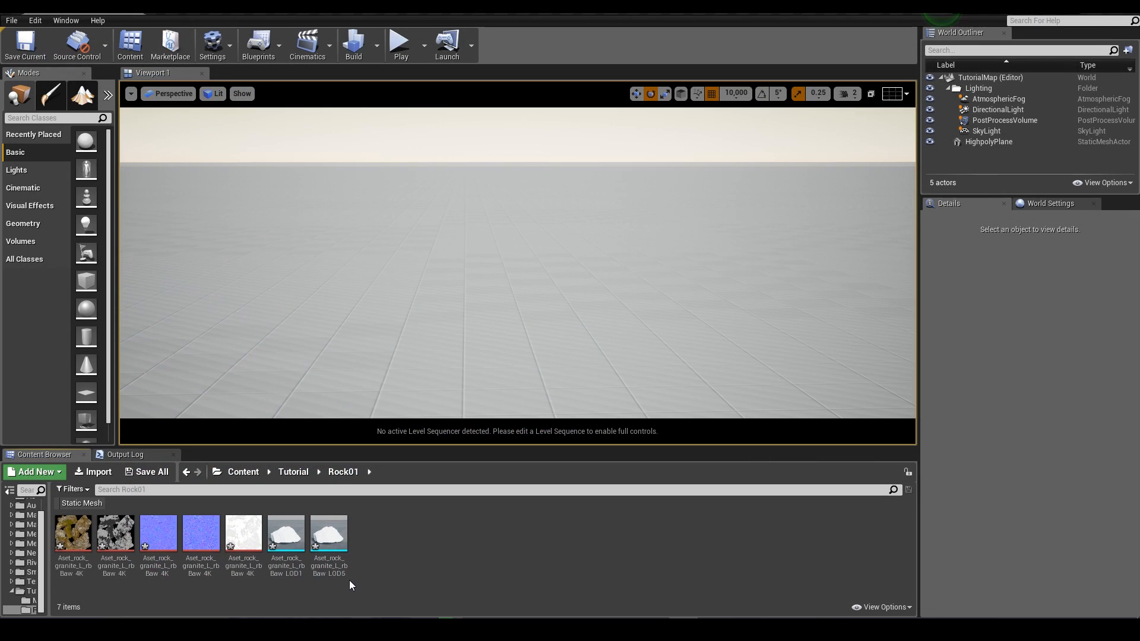
pyautogui.doubleClick(297, 538)
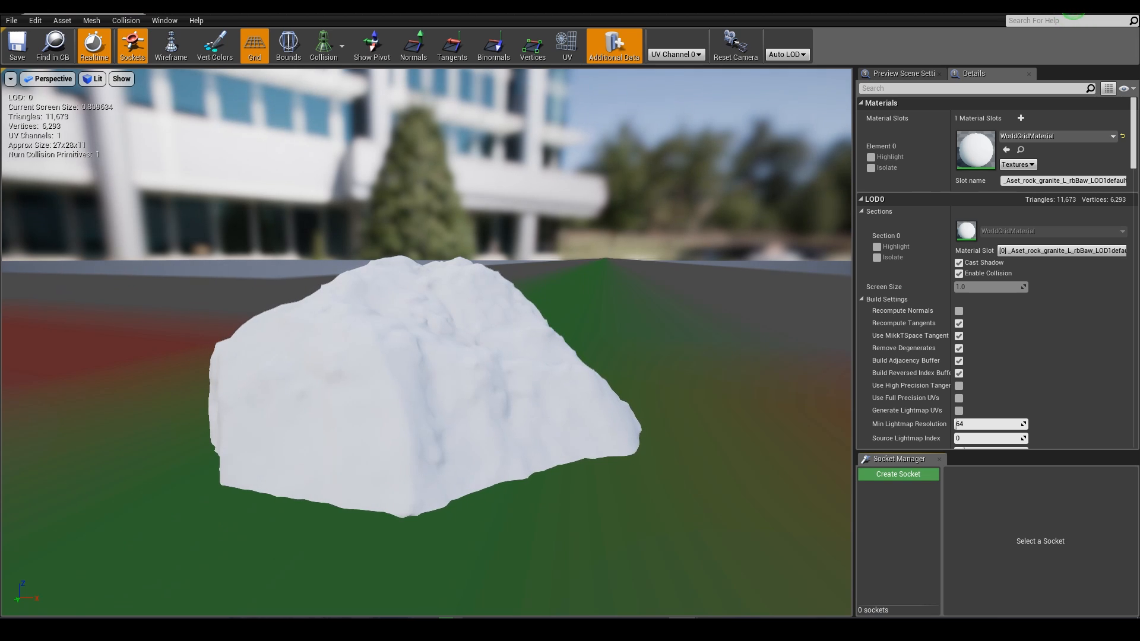
pyautogui.click(132, 14)
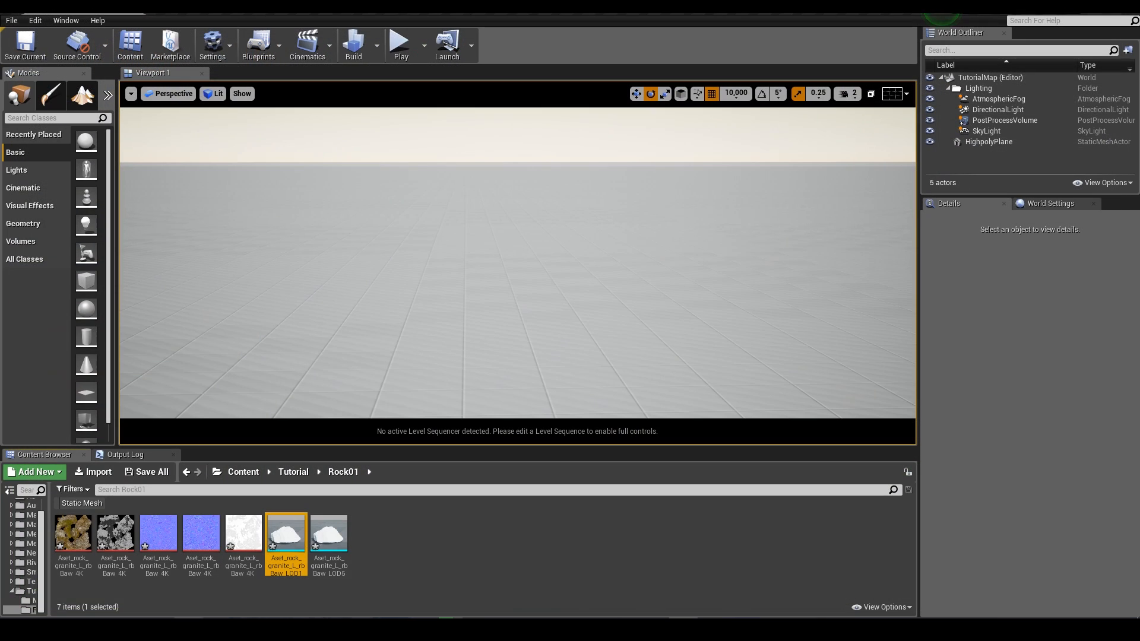
# Create a material named Opaque_Master_Material in the Tutorial/Master_Materials folder and open it in the material editor.
pyautogui.click(294, 471)
pyautogui.doubleClick(111, 552)
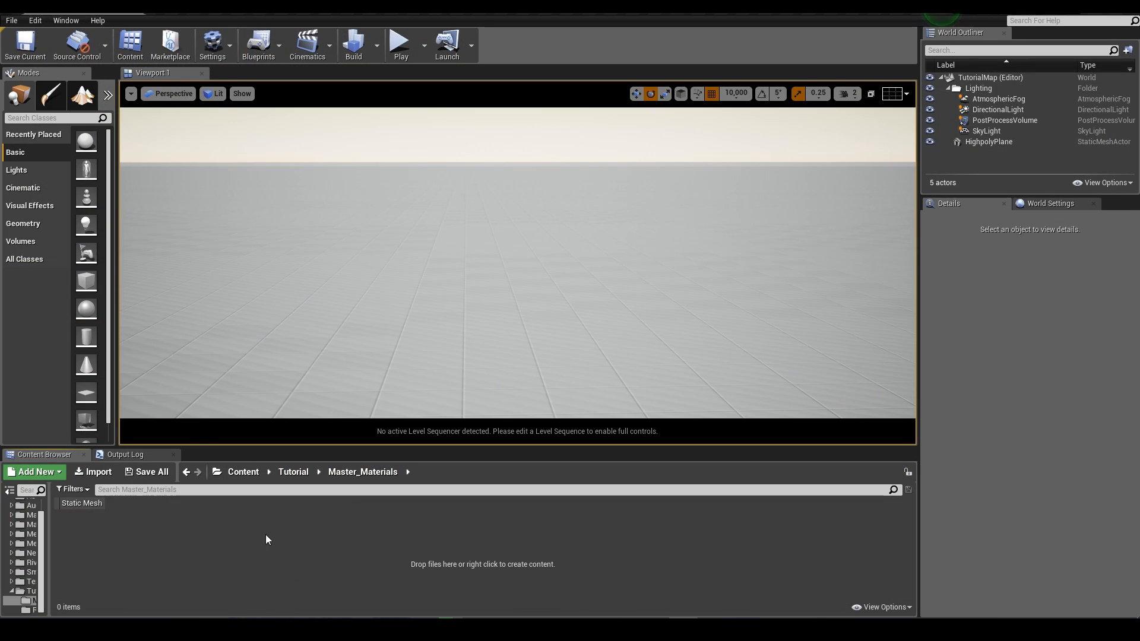
pyautogui.click(45, 472)
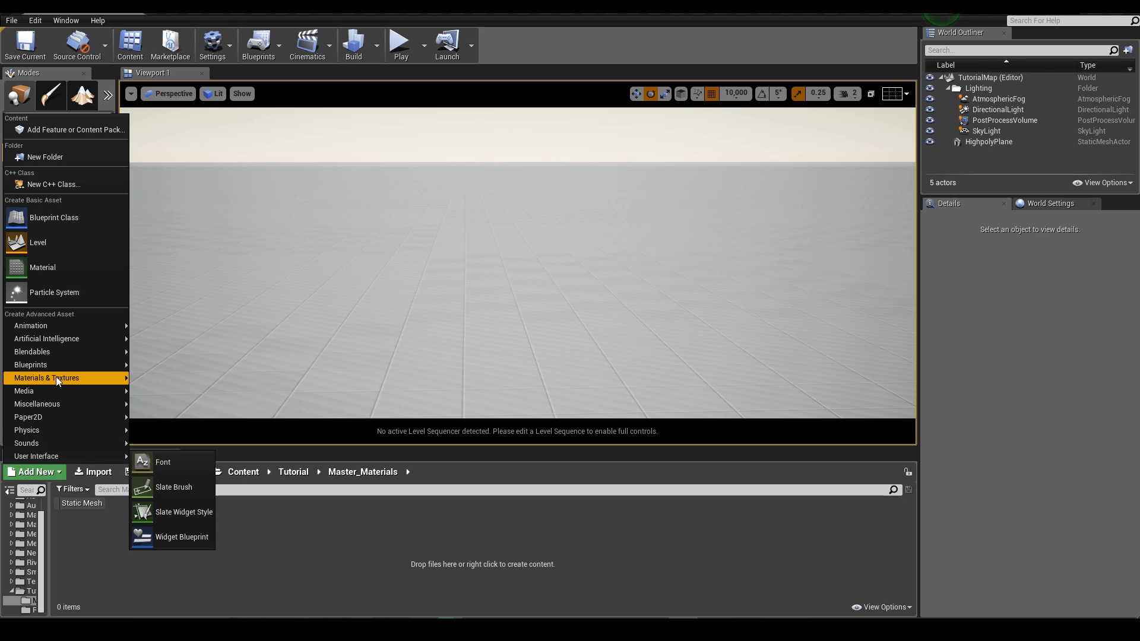
pyautogui.moveTo(56, 376)
pyautogui.click(212, 430)
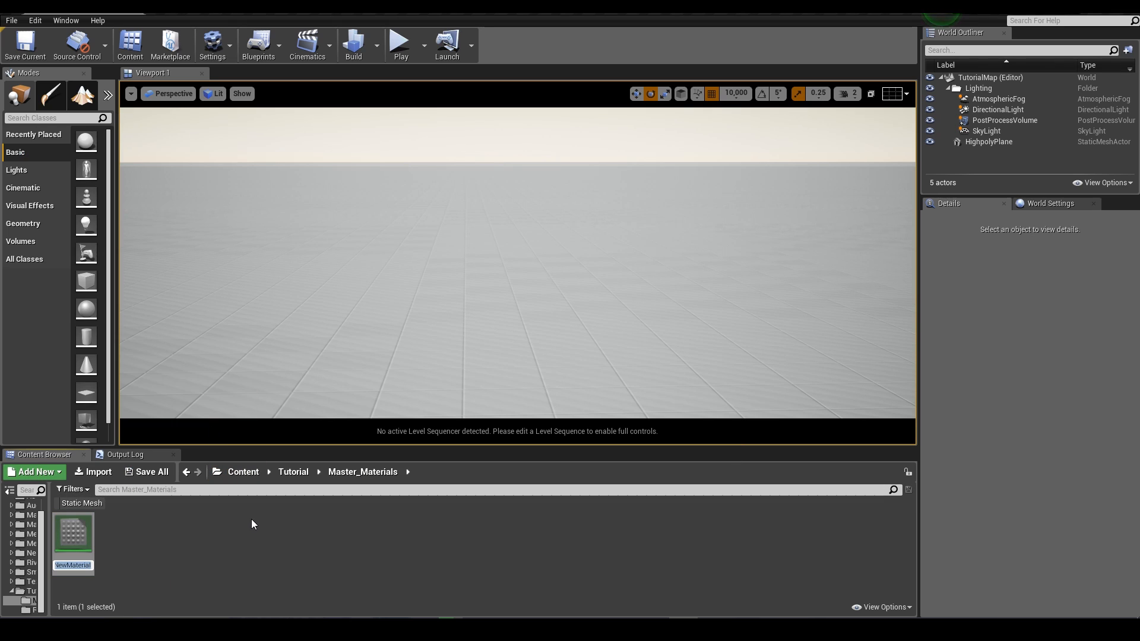
pyautogui.write('M_Master_M')
pyautogui.write('aterial')
pyautogui.press('Return')
pyautogui.doubleClick(73, 533)
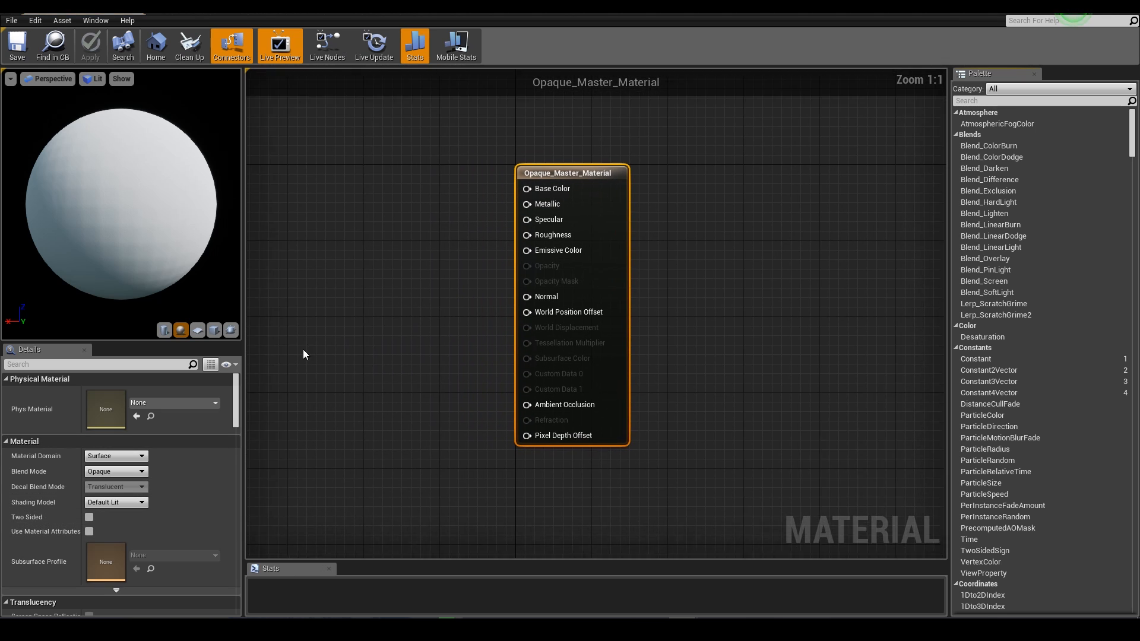
pyautogui.moveTo(480, 216); pyautogui.dragTo(615, 235, button='right')
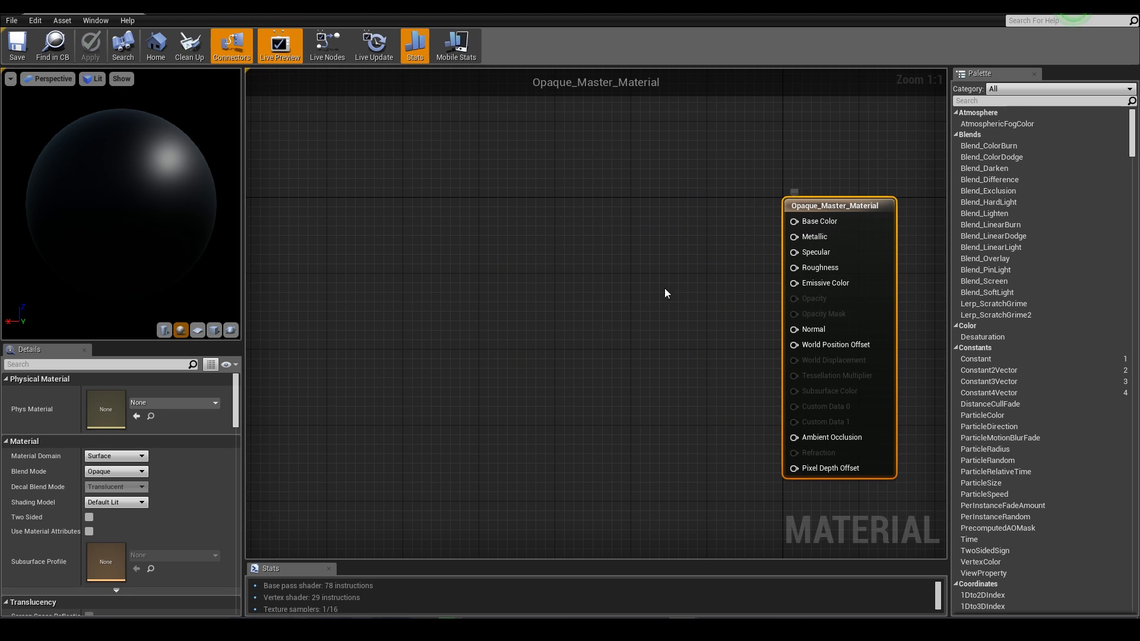
pyautogui.moveTo(628, 287); pyautogui.dragTo(700, 284, button='right')
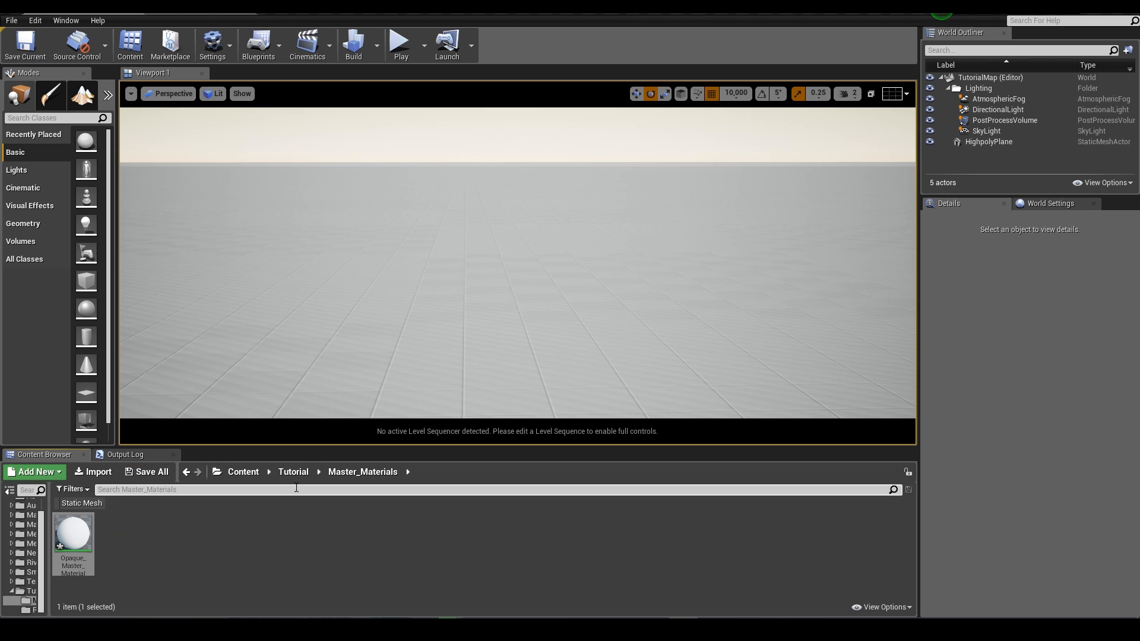
# Review the Rock01 albedo and cavity textures and their compression and sRGB settings.
pyautogui.click(293, 471)
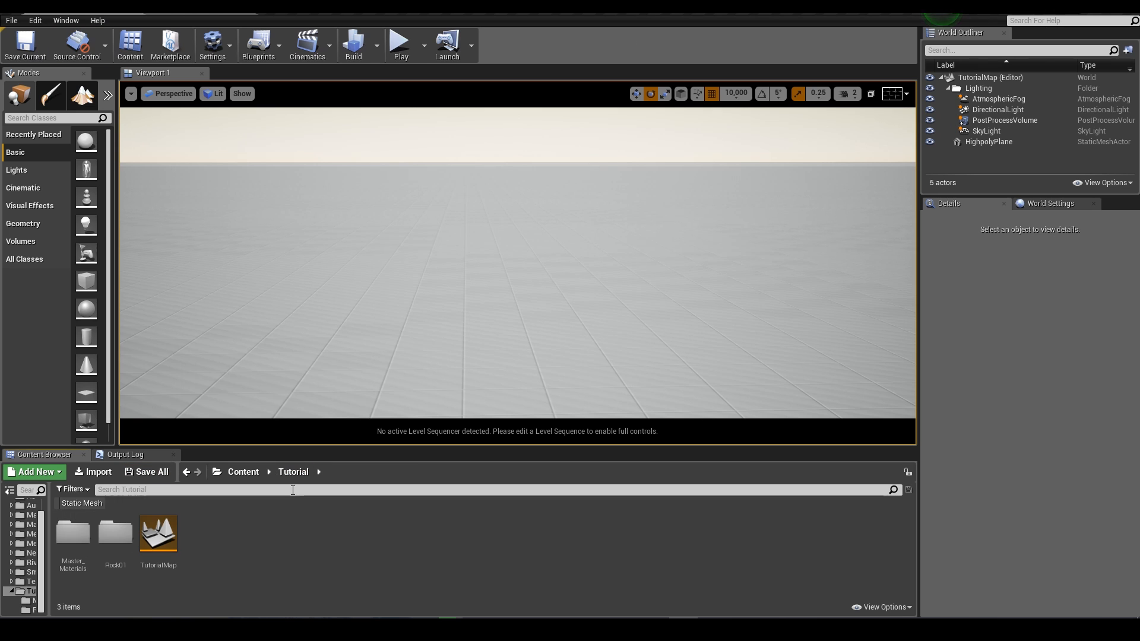
pyautogui.doubleClick(116, 533)
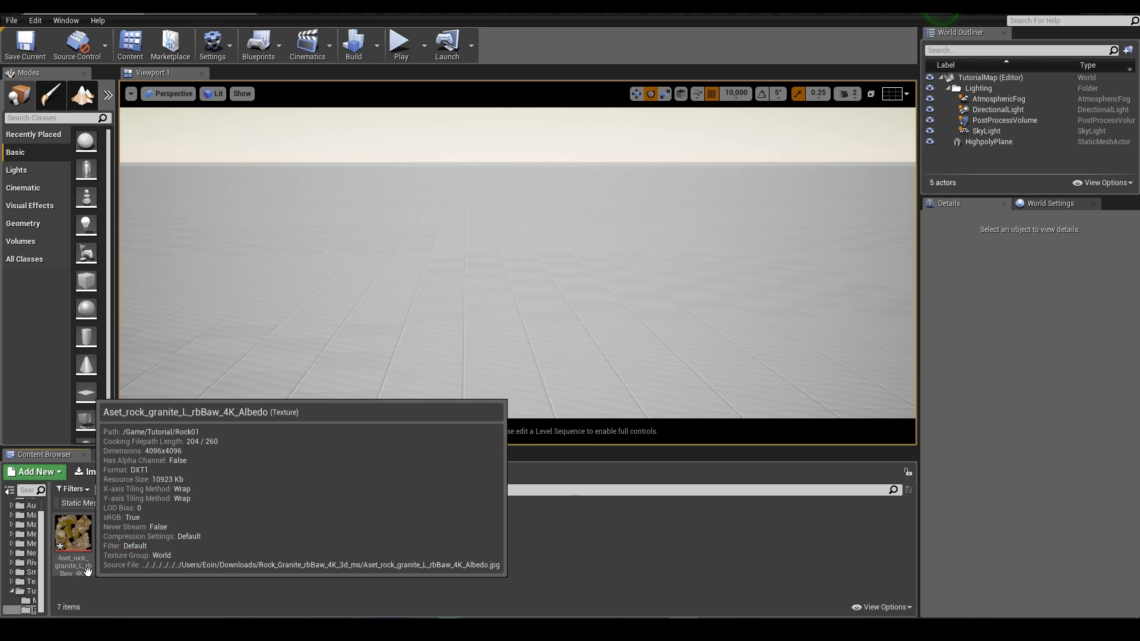
pyautogui.doubleClick(73, 533)
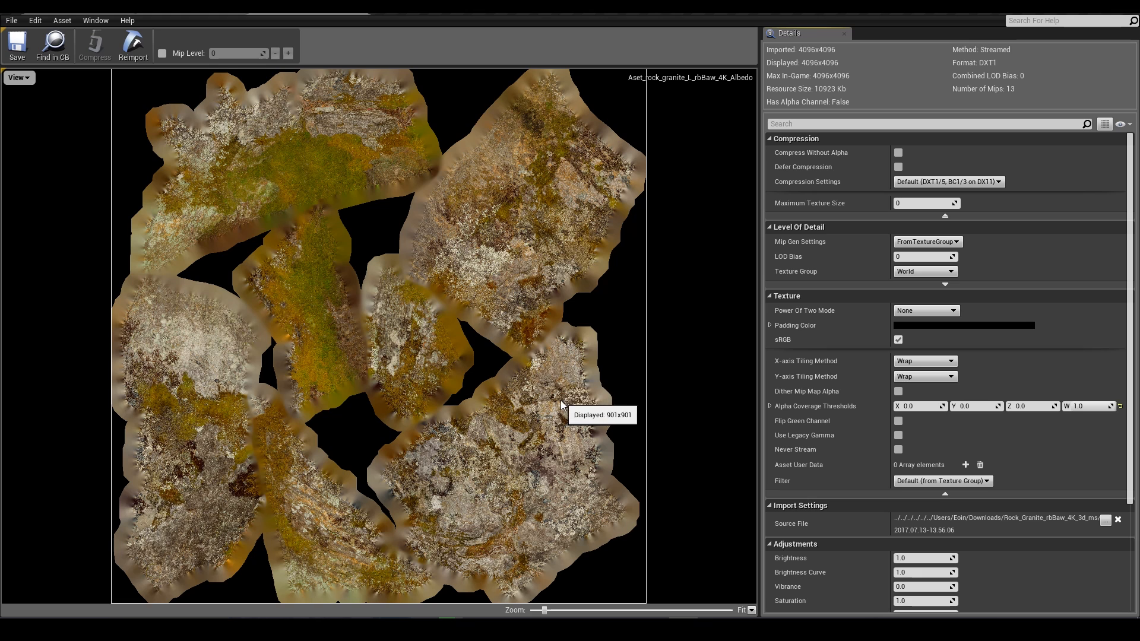
pyautogui.click(359, 9)
pyautogui.click(84, 9)
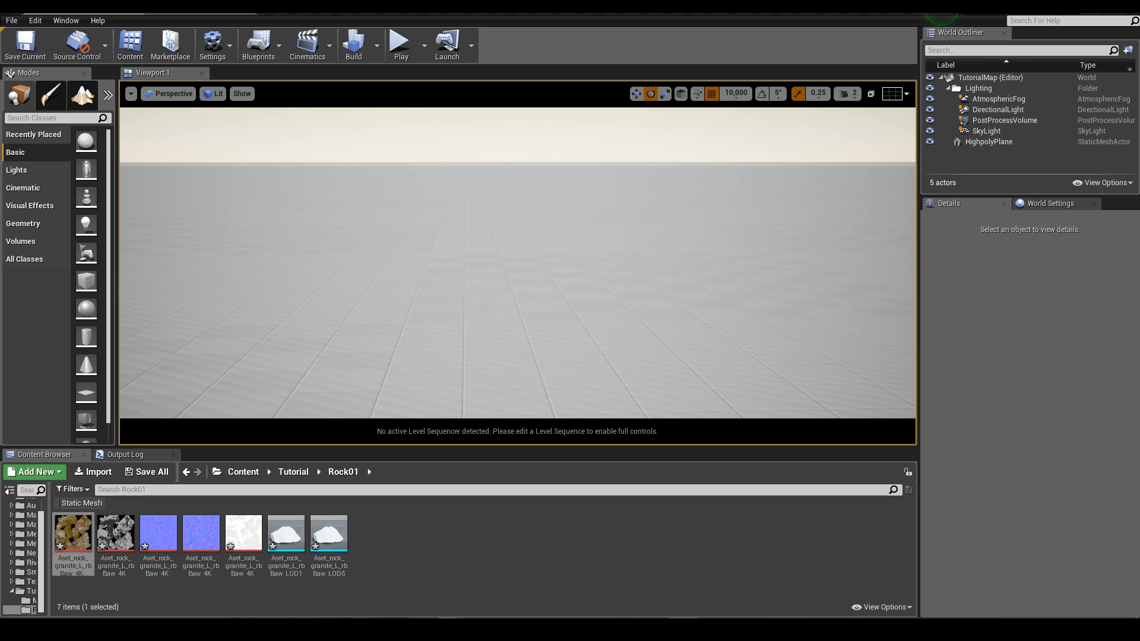
pyautogui.doubleClick(133, 555)
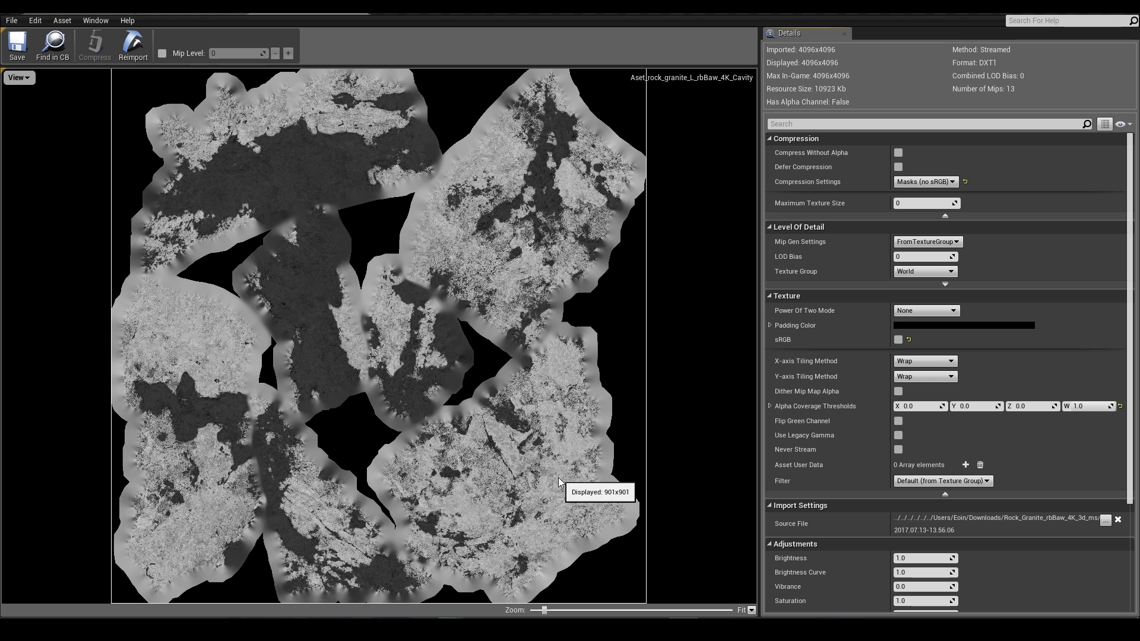
pyautogui.click(358, 8)
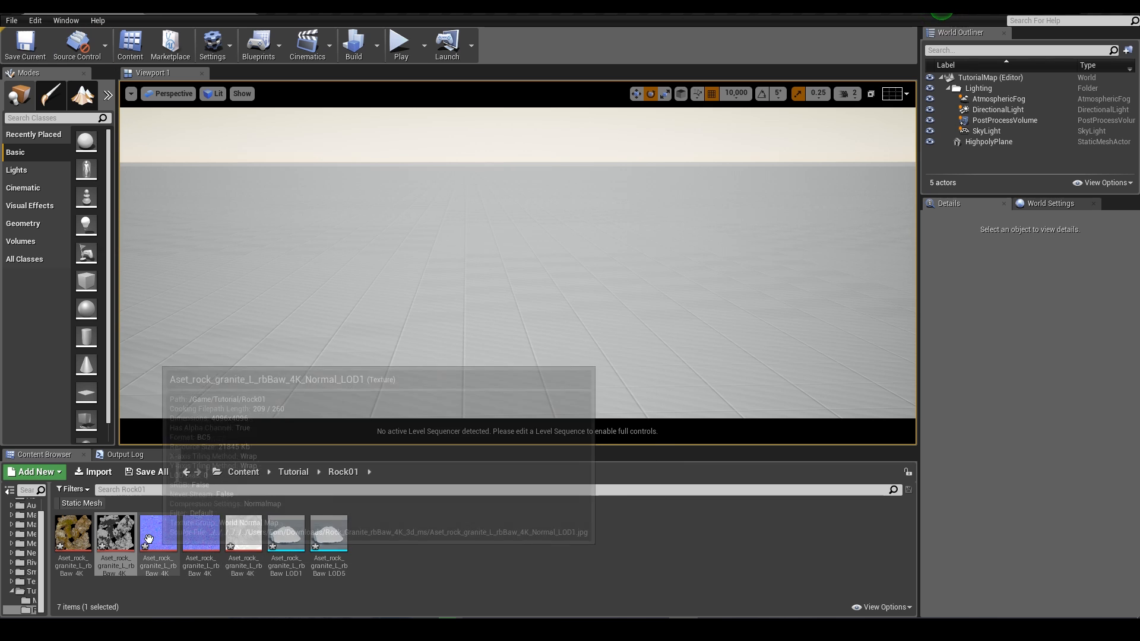
# Review the rock's LOD1 normal and roughness textures with their settings, and return to the Opaque_Master_Material graph.
pyautogui.doubleClick(159, 540)
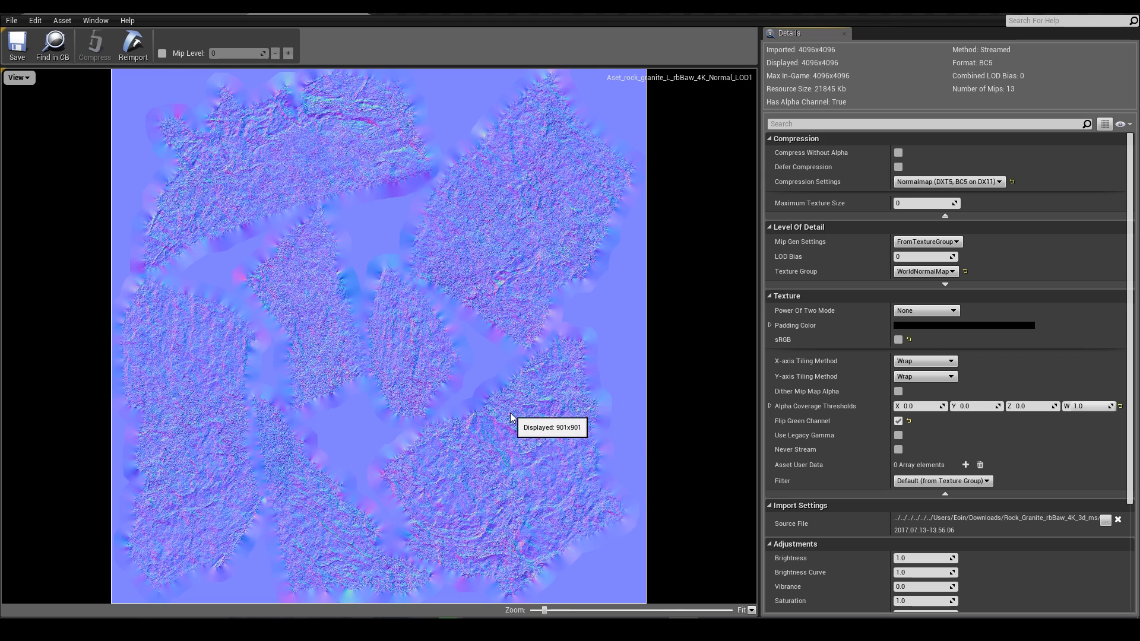
pyautogui.scroll(5, 509, 412)
pyautogui.scroll(-5, 509, 412)
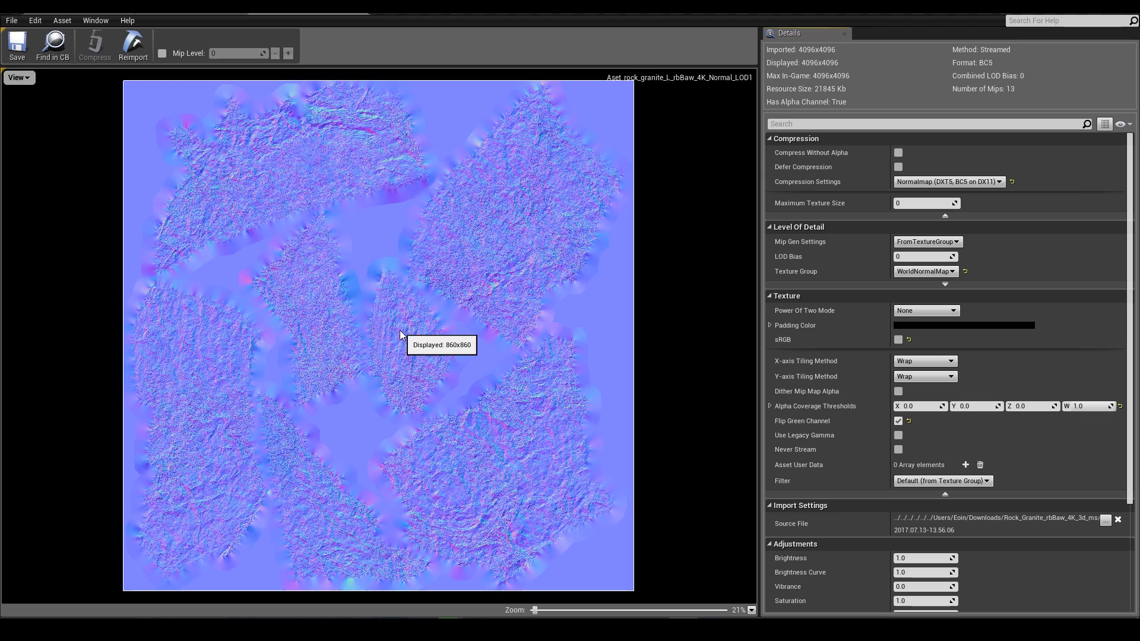
pyautogui.click(363, 10)
pyautogui.click(77, 11)
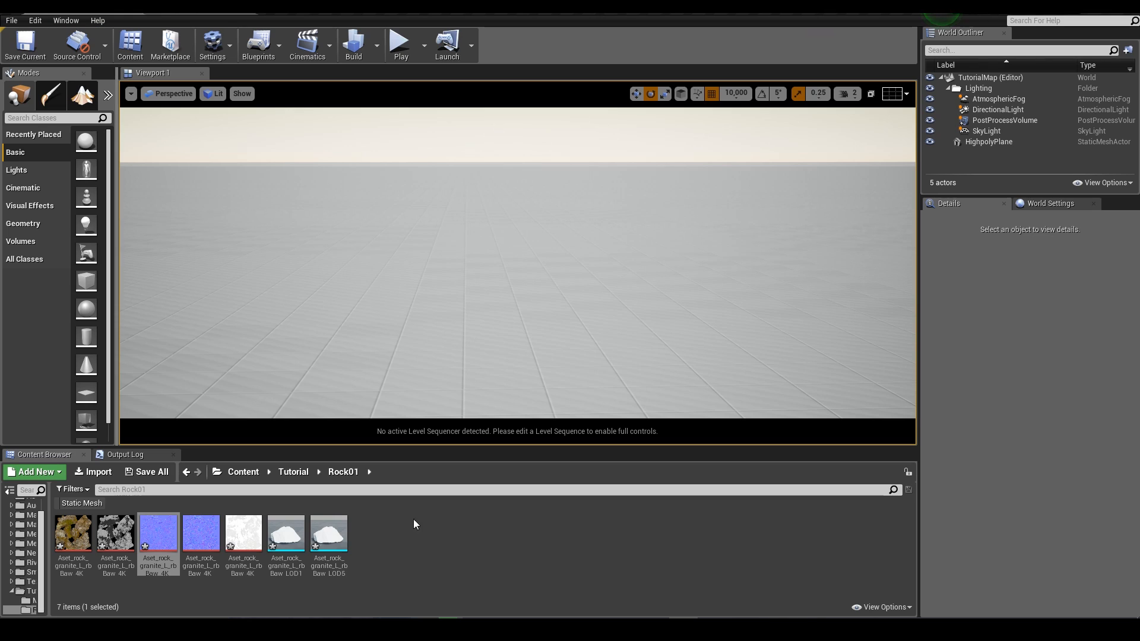
pyautogui.doubleClick(250, 548)
pyautogui.scroll(-5, 510, 303)
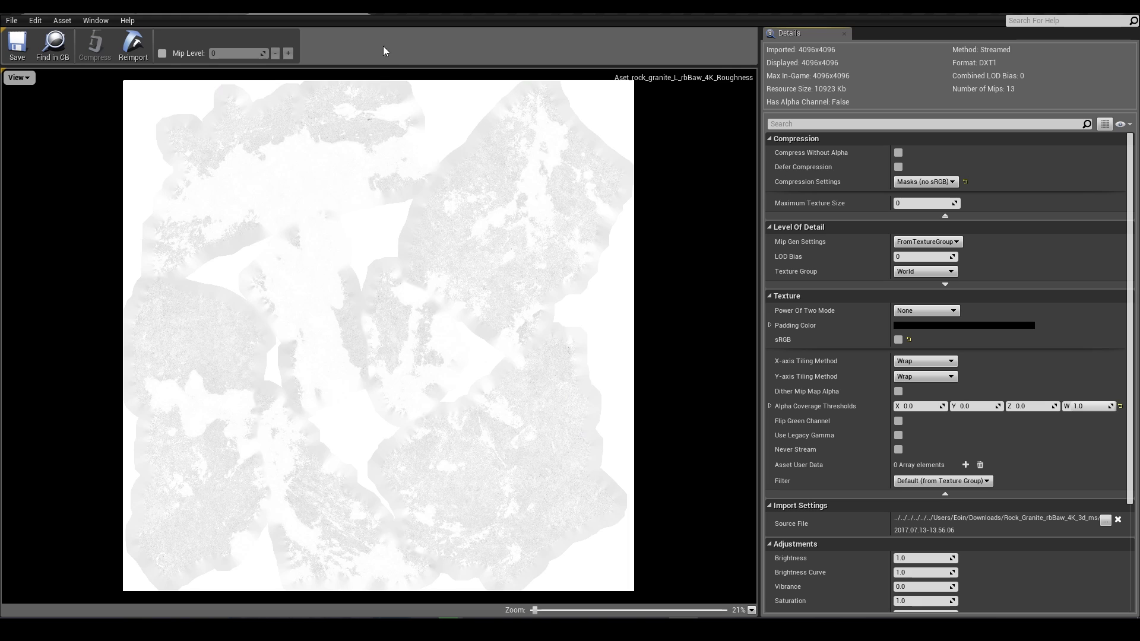
pyautogui.click(357, 12)
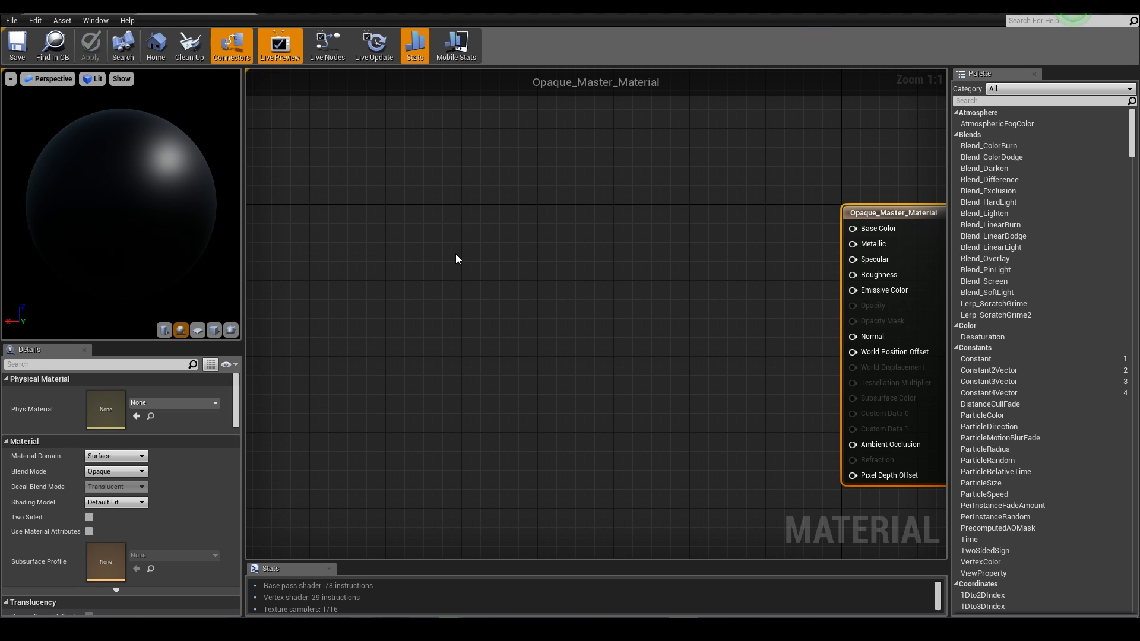
# Add a TextureSampleParameter2D node to the graph and assign it the Aset_rock_granite_L_rbBaw_4K_Albedo texture.
pyautogui.rightClick(401, 235)
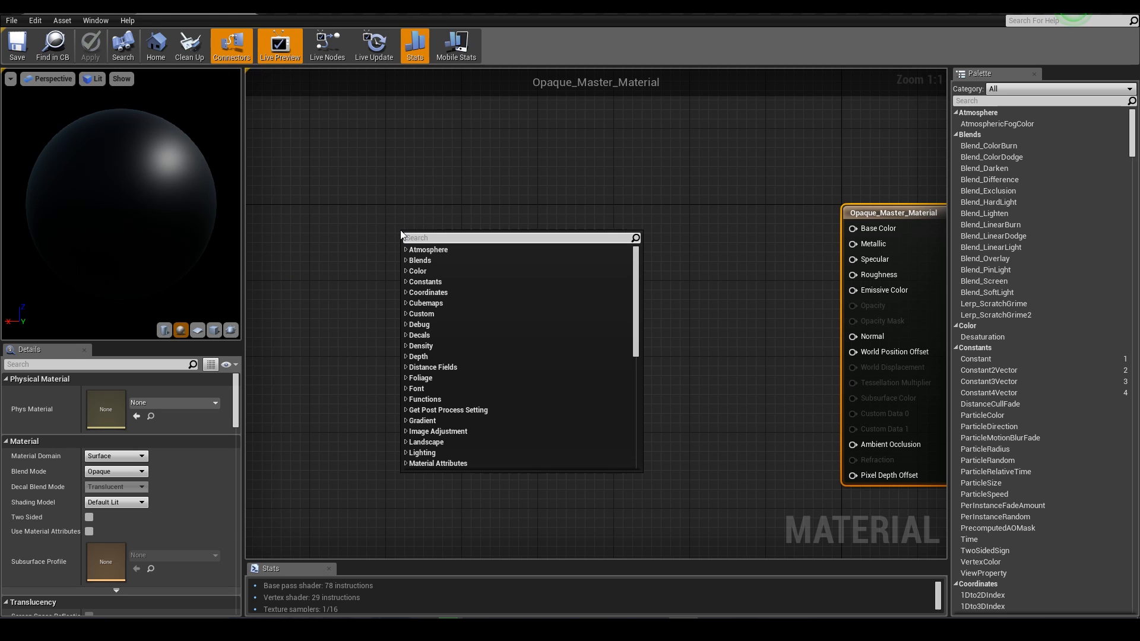
pyautogui.write('texture sample')
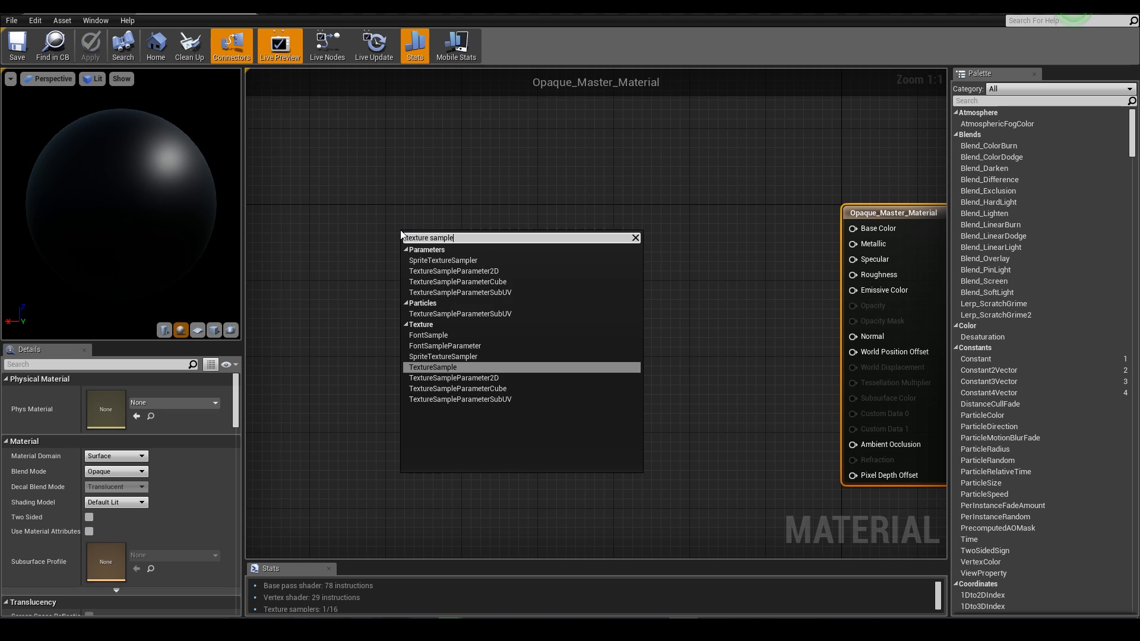
pyautogui.click(461, 271)
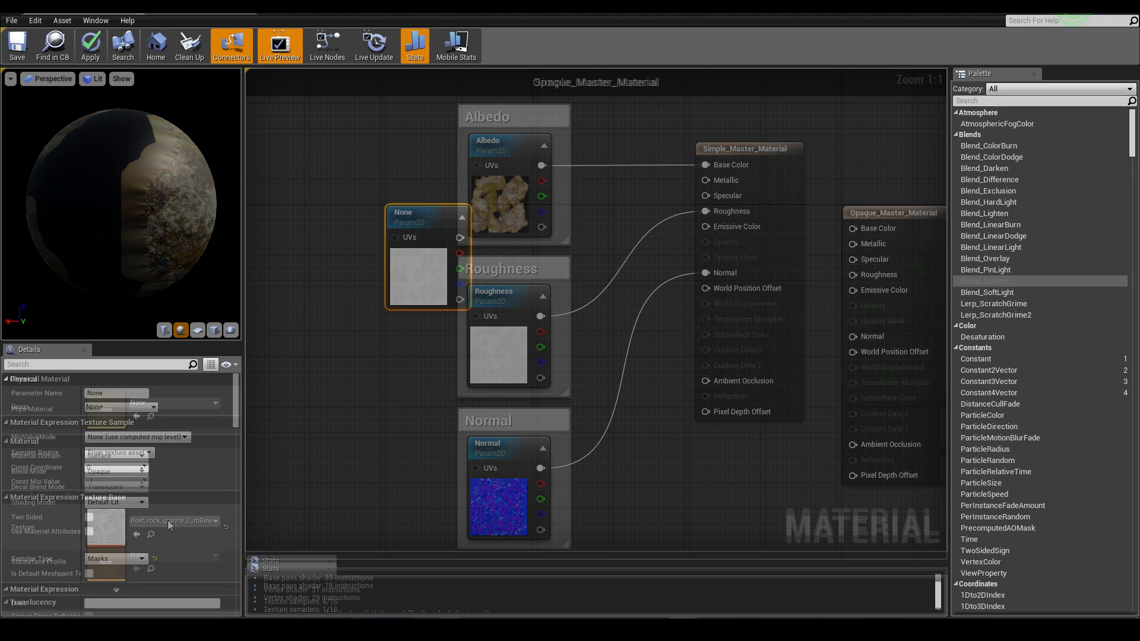
pyautogui.click(169, 521)
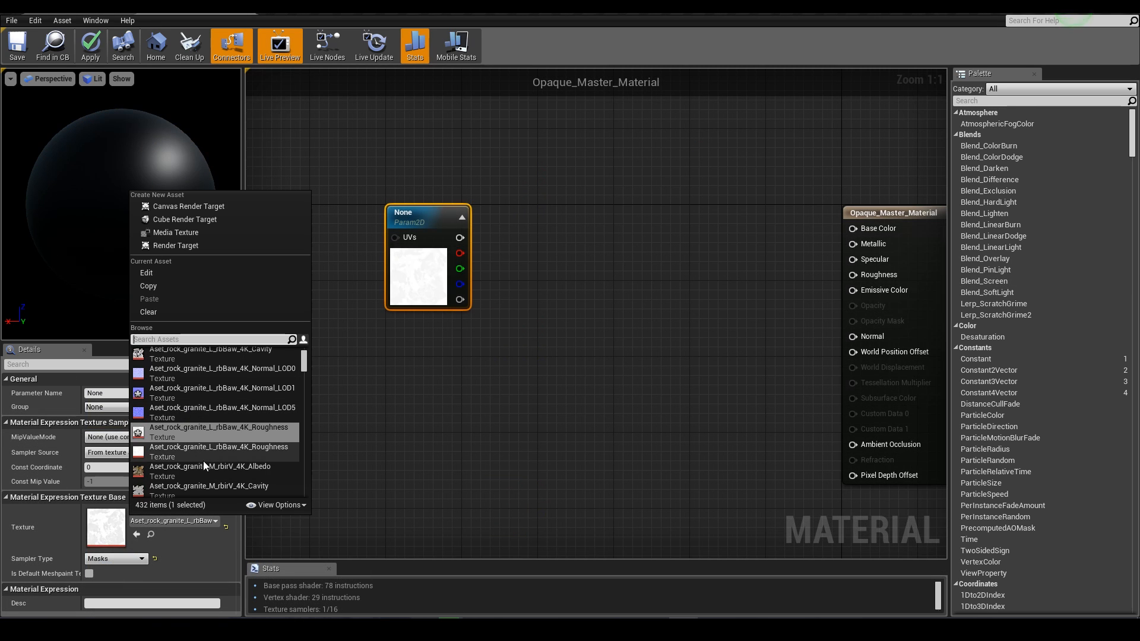
pyautogui.scroll(5, 185, 423)
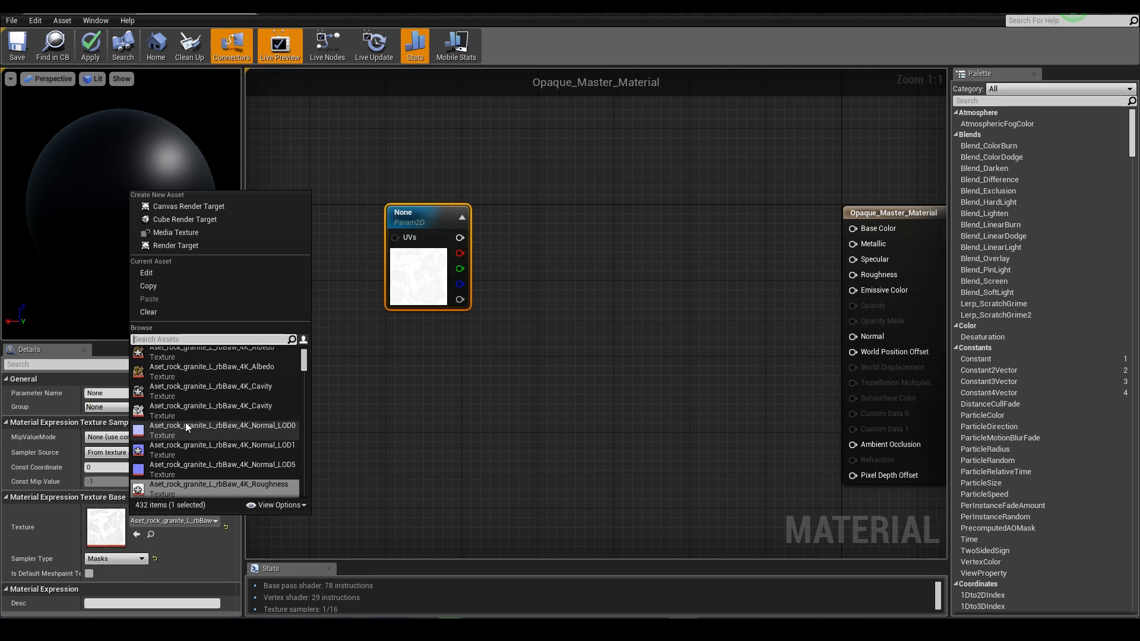
pyautogui.click(184, 366)
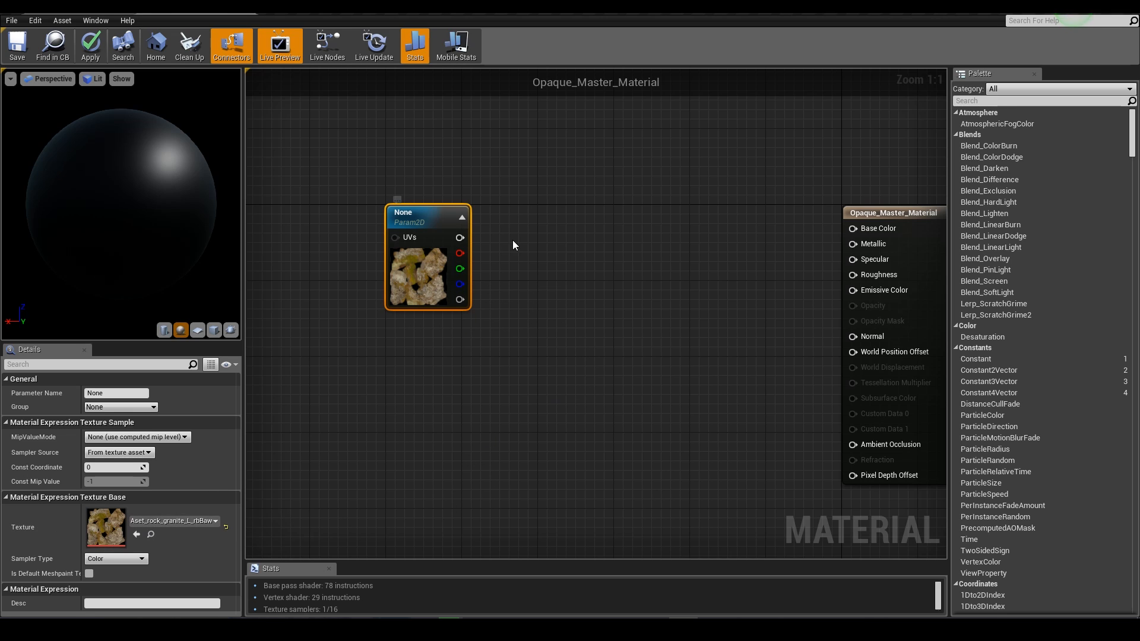
# Add a Multiply node beside the texture parameter and connect the texture's color output to its A input.
pyautogui.click(542, 237)
pyautogui.moveTo(548, 255); pyautogui.dragTo(459, 238)
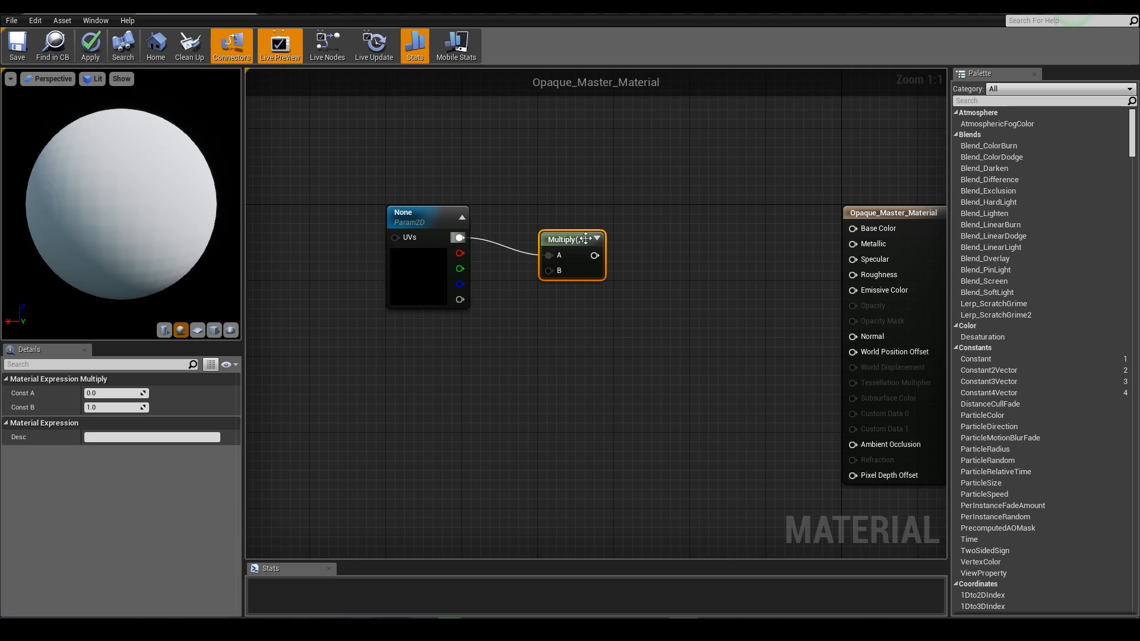
pyautogui.moveTo(585, 238); pyautogui.dragTo(601, 221)
# Feed the Multiply node's B input with a scalar parameter named Brightness, default value 1, placed beside the texture node.
pyautogui.moveTo(565, 254); pyautogui.dragTo(532, 301)
pyautogui.write('scal')
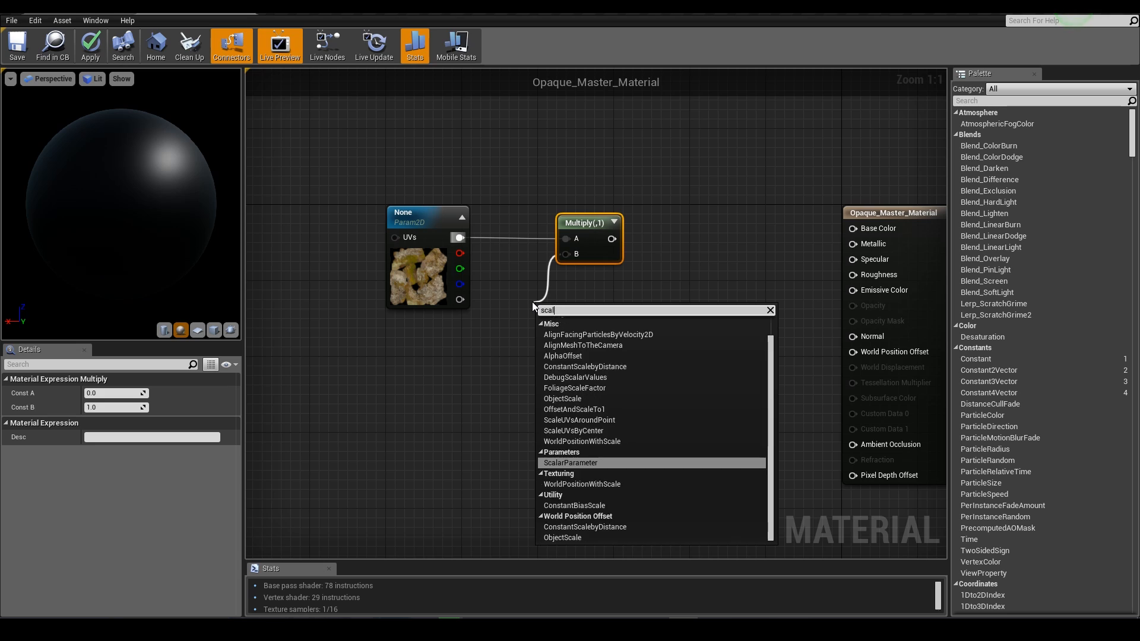
pyautogui.press('Return')
pyautogui.click(127, 440)
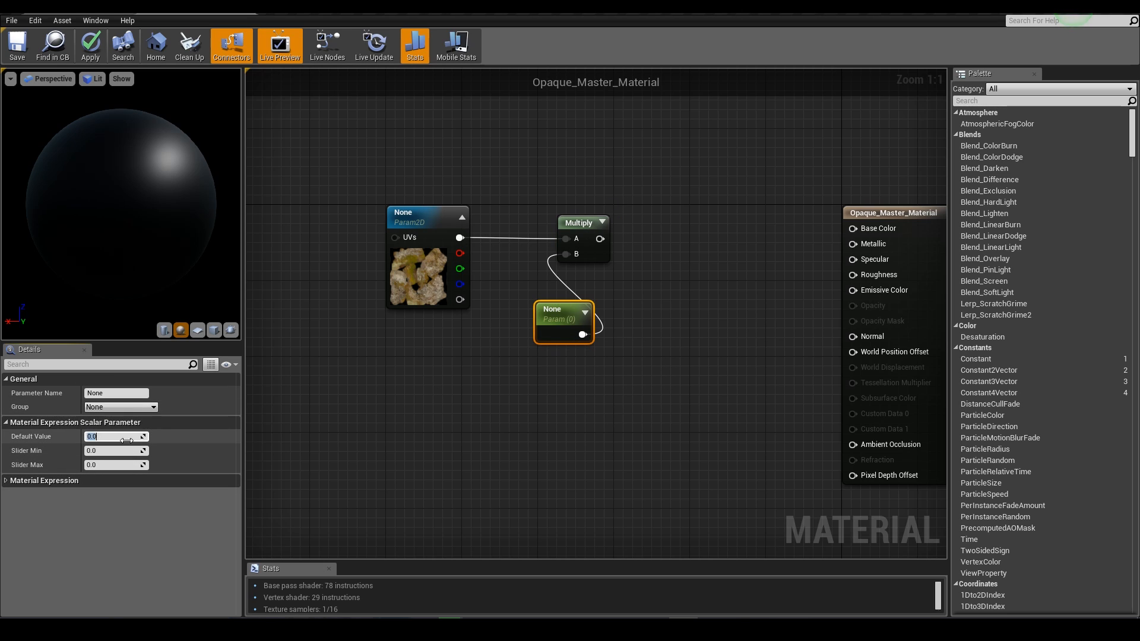
pyautogui.write('1')
pyautogui.press('Return')
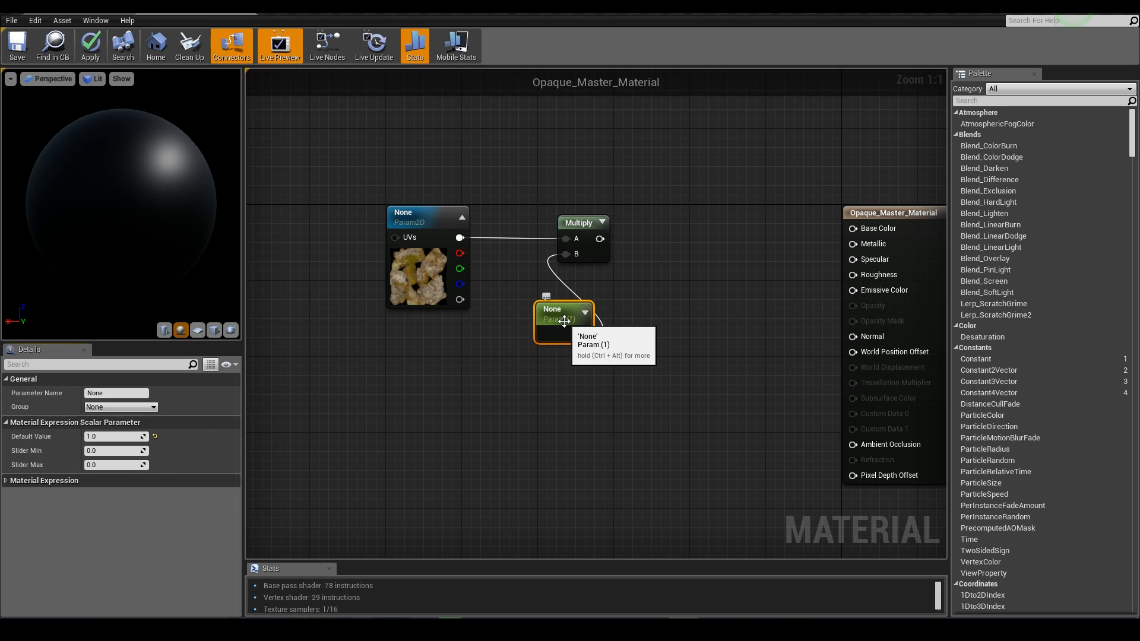
pyautogui.click(142, 395)
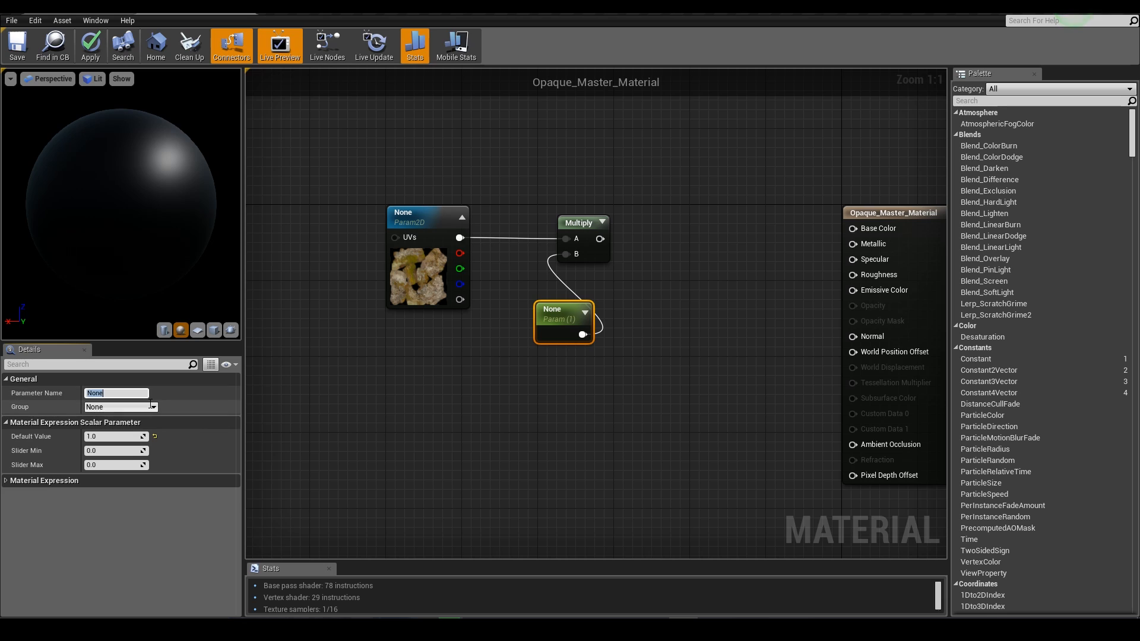
pyautogui.write('Brightness')
pyautogui.press('Return')
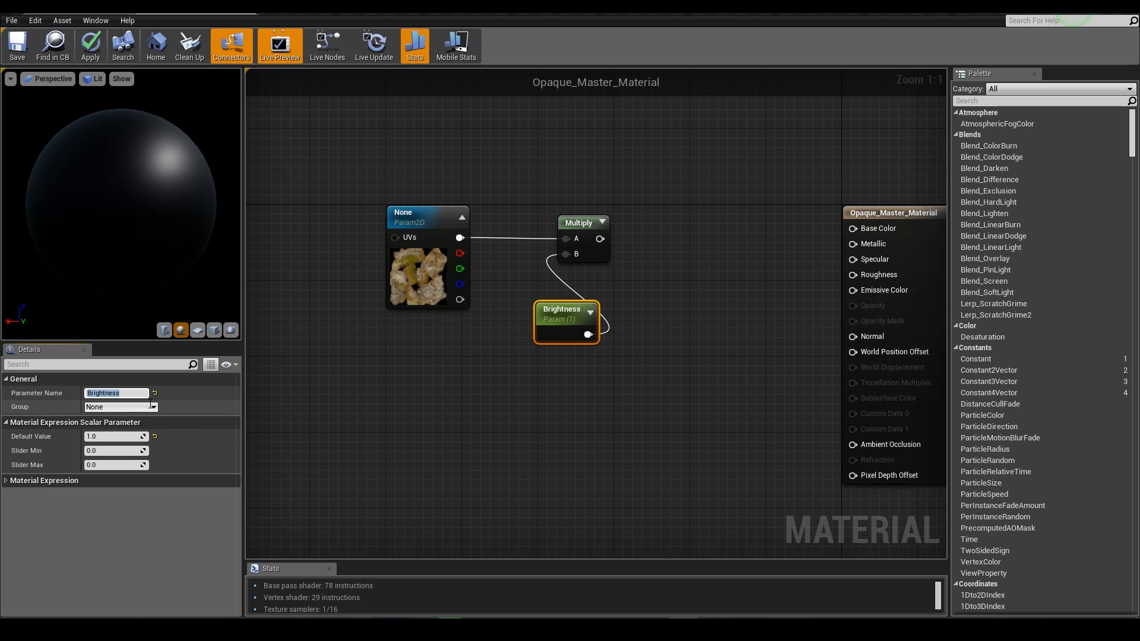
pyautogui.moveTo(576, 323); pyautogui.dragTo(523, 282)
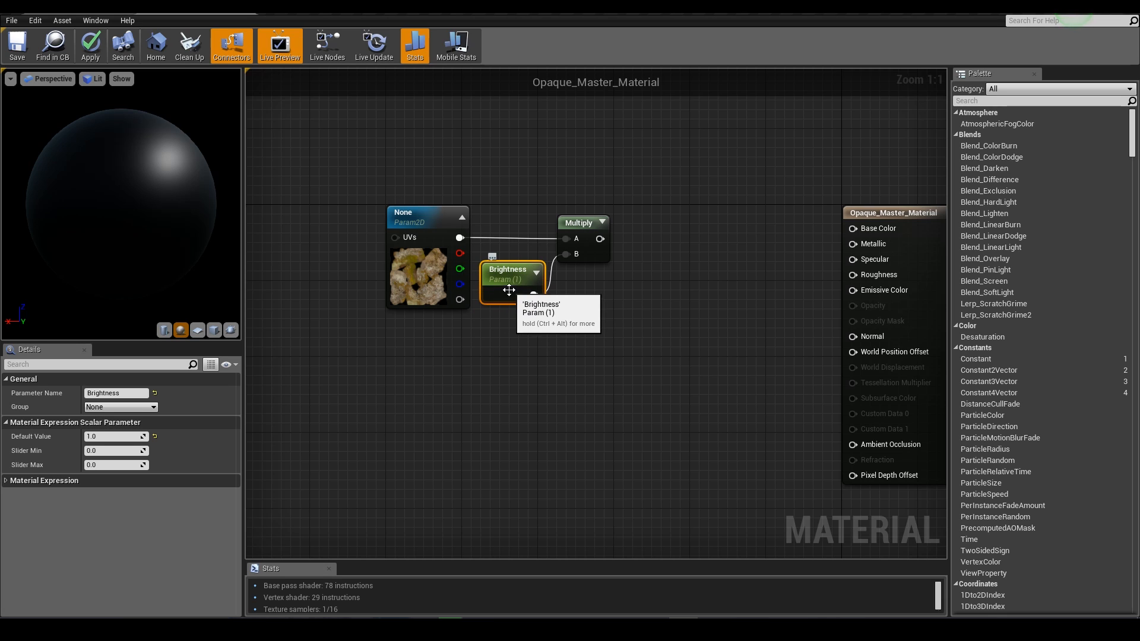
pyautogui.click(521, 322)
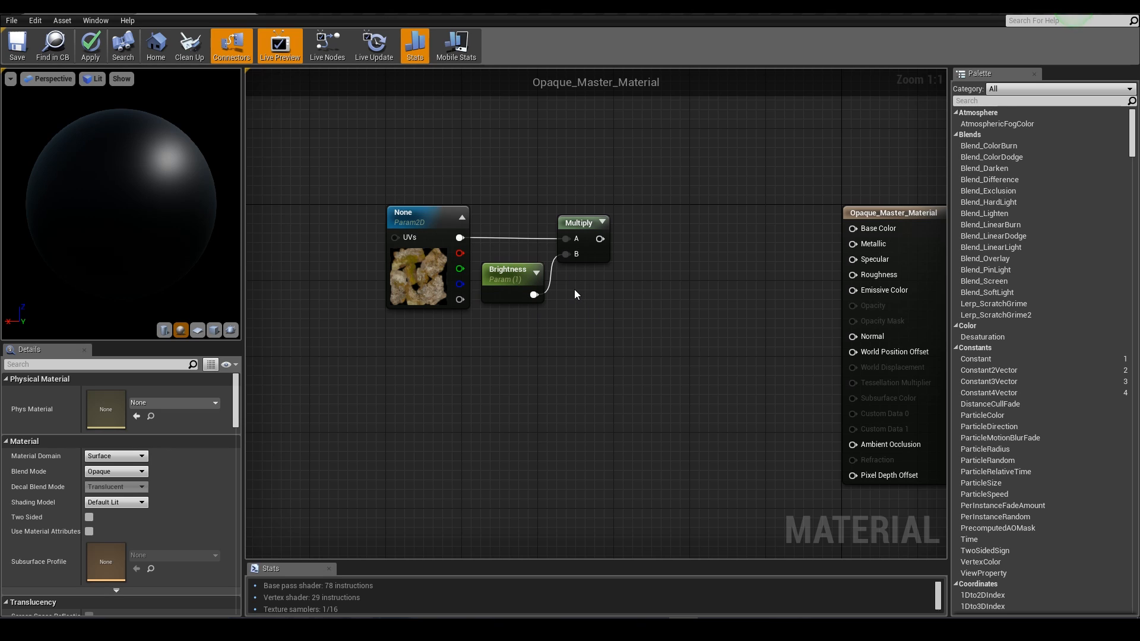
# Name the texture parameter Albedo and connect the Multiply output to the material's Base Color.
pyautogui.click(415, 268)
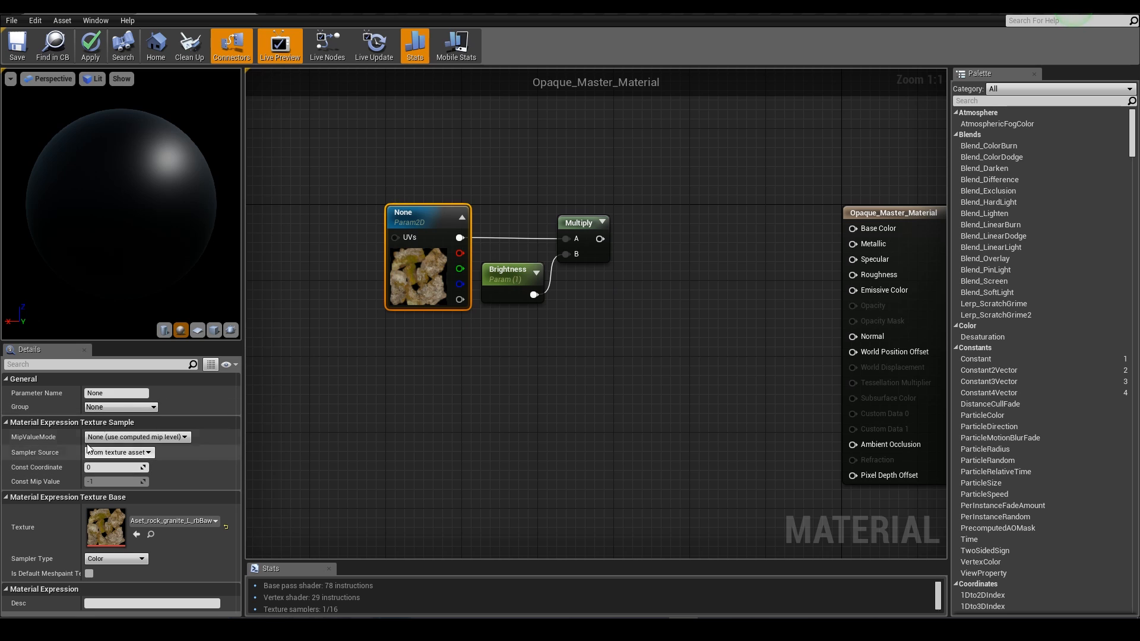
pyautogui.click(128, 394)
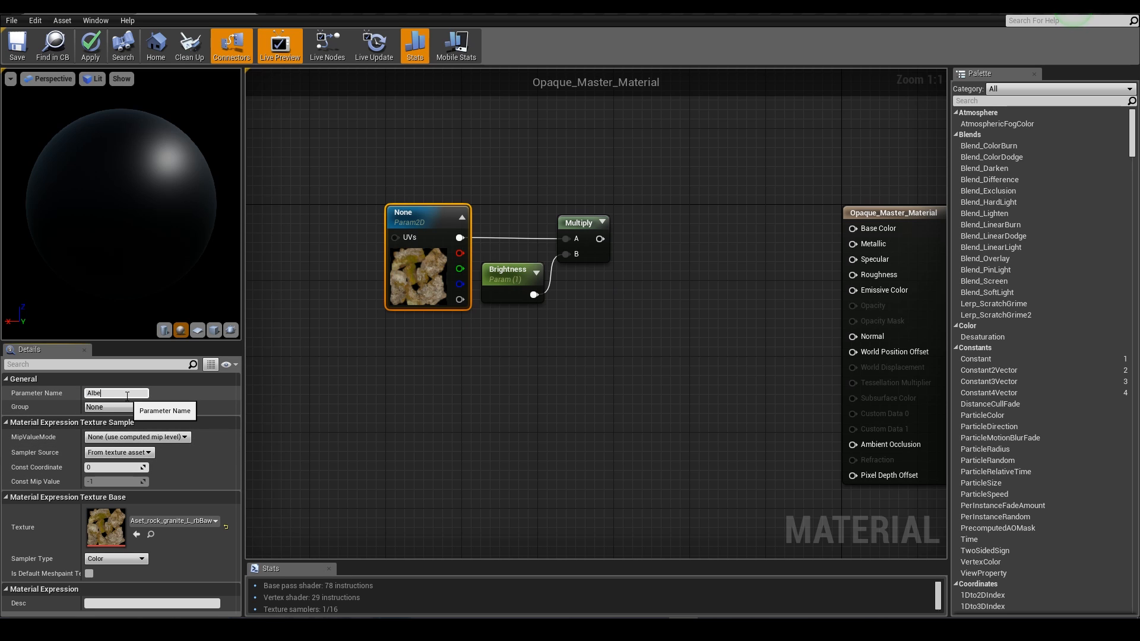
pyautogui.moveTo(502, 337); pyautogui.dragTo(446, 308, button='right')
pyautogui.moveTo(545, 209); pyautogui.dragTo(810, 198)
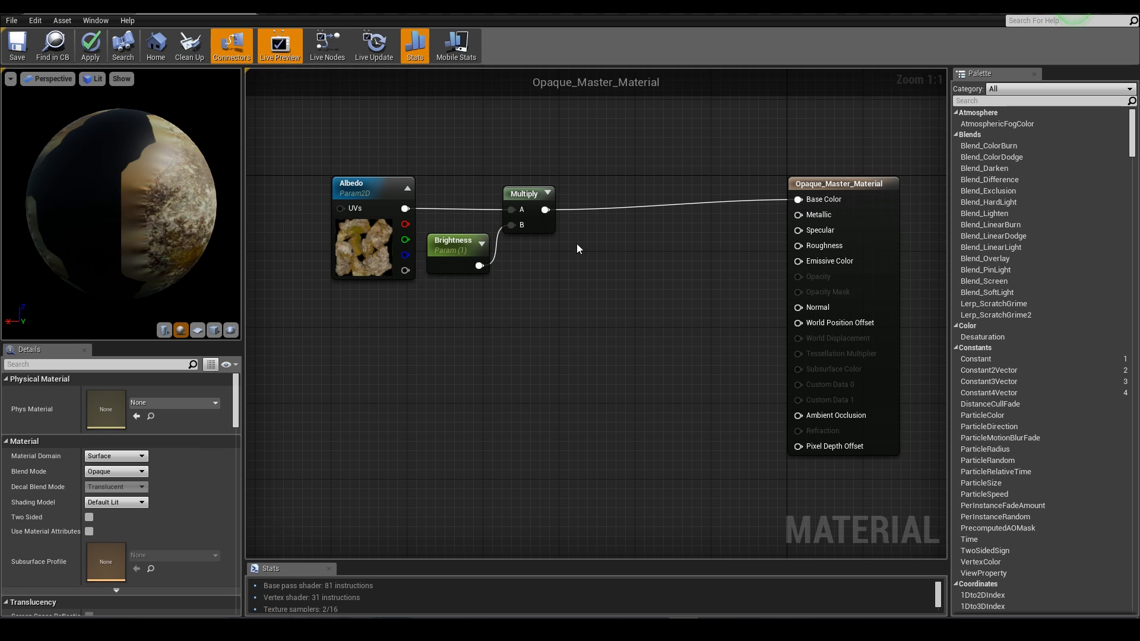
# Duplicate the Albedo texture parameter directly beneath the original and name the copy Cavity.
pyautogui.moveTo(378, 173); pyautogui.dragTo(371, 310)
pyautogui.hotkey('ctrl', 'c')
pyautogui.click(369, 316)
pyautogui.hotkey('ctrl', 'v')
pyautogui.click(122, 393)
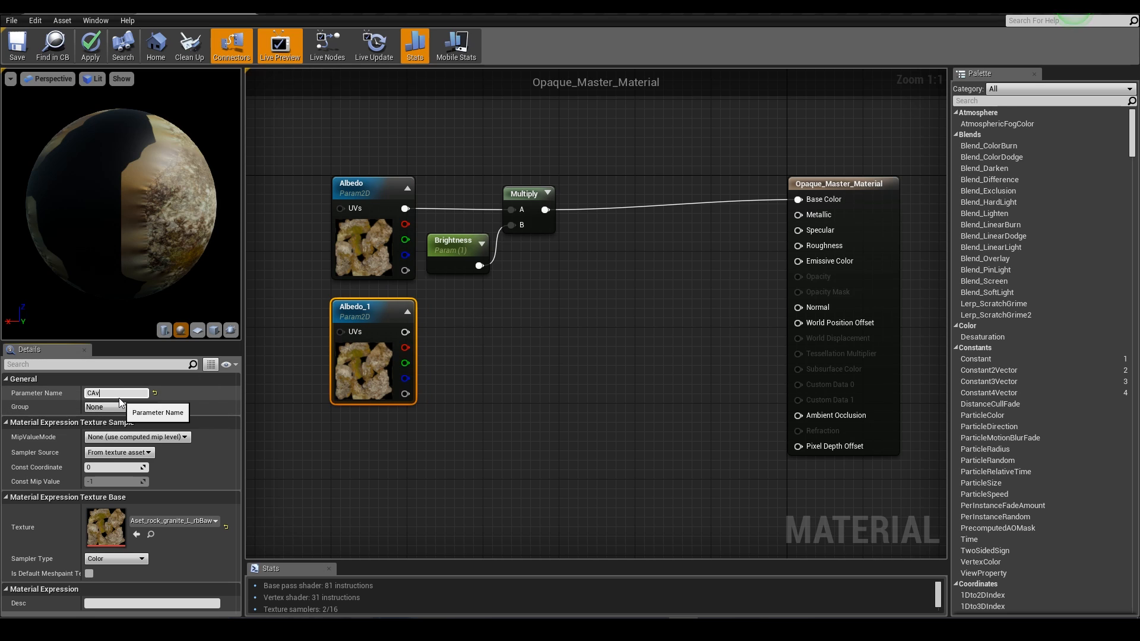
pyautogui.write('Cavity')
pyautogui.press('Return')
# Assign the Aset_rock_granite_L_rbBaw_4K_Cavity texture to the Cavity parameter.
pyautogui.click(186, 517)
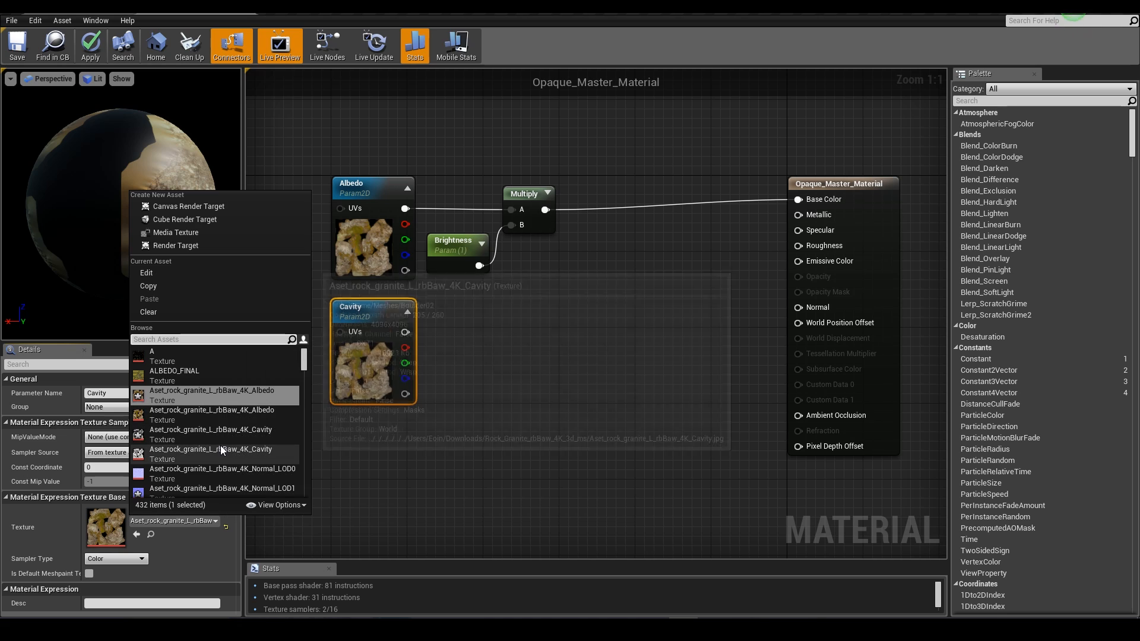
pyautogui.click(217, 436)
pyautogui.click(427, 349)
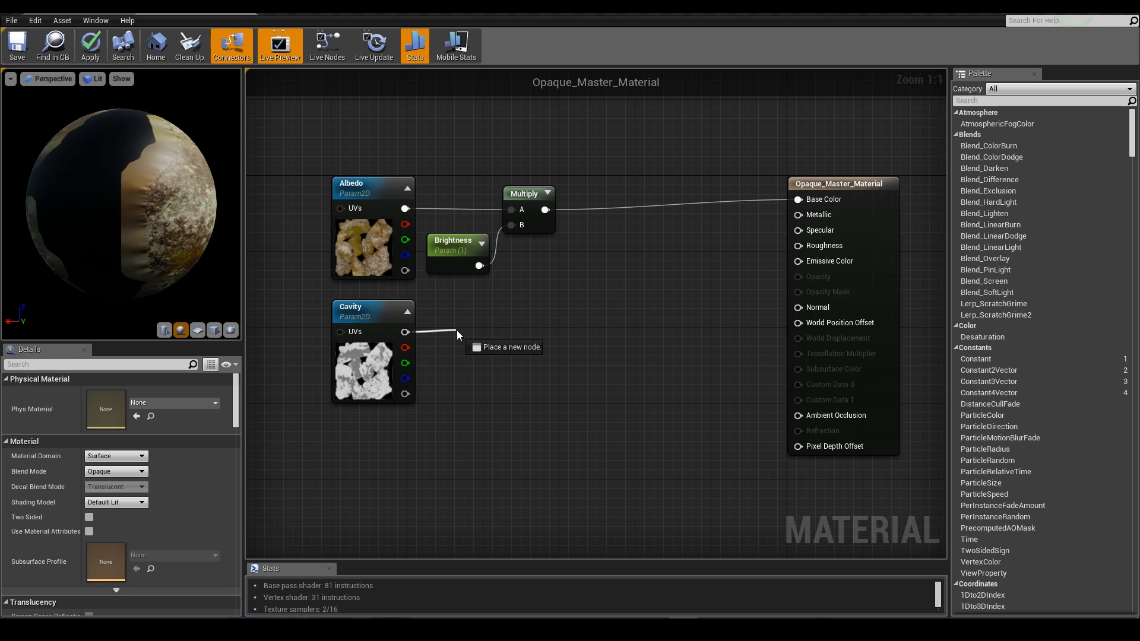
# Add a Power node beside the Cavity texture with the texture's color output feeding its Base input.
pyautogui.moveTo(457, 330); pyautogui.dragTo(520, 319)
pyautogui.write('power')
pyautogui.press('Return')
# Duplicate the Brightness parameter below the Power node, connect it to the Exp input and name it Cavity_Power.
pyautogui.click(454, 257)
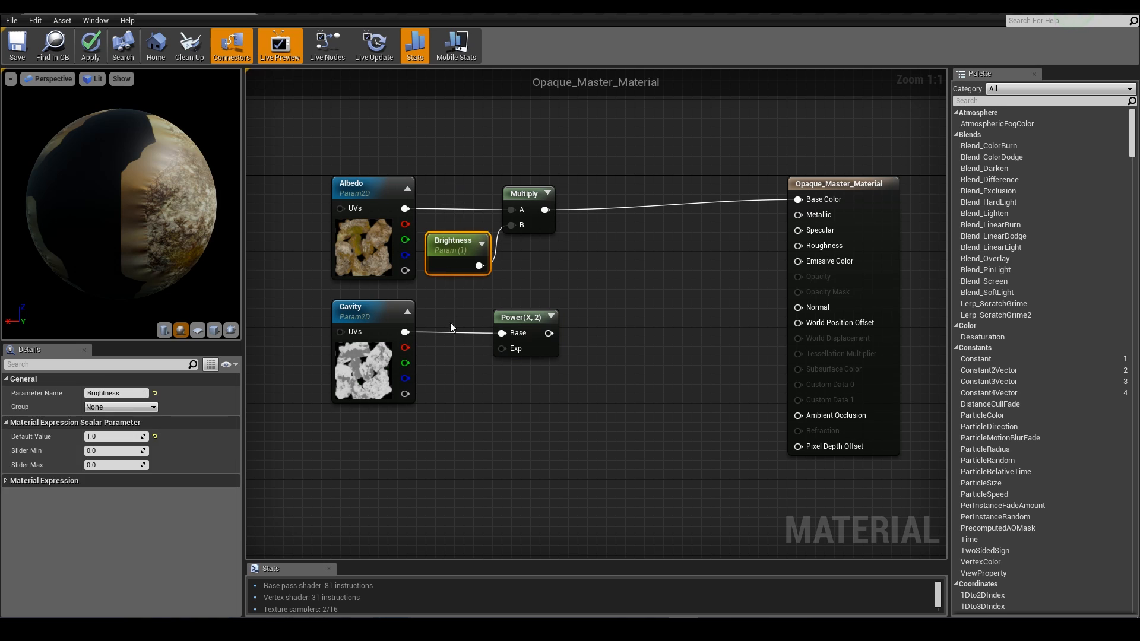
pyautogui.click(431, 408)
pyautogui.hotkey('ctrl', 'v')
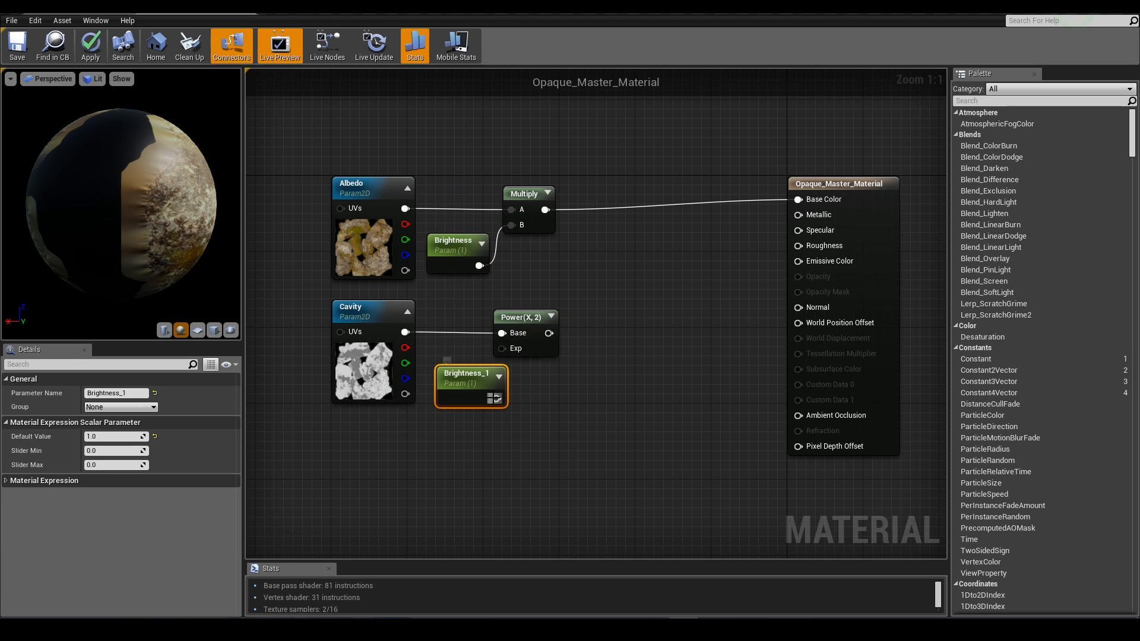
pyautogui.moveTo(496, 399); pyautogui.dragTo(503, 348)
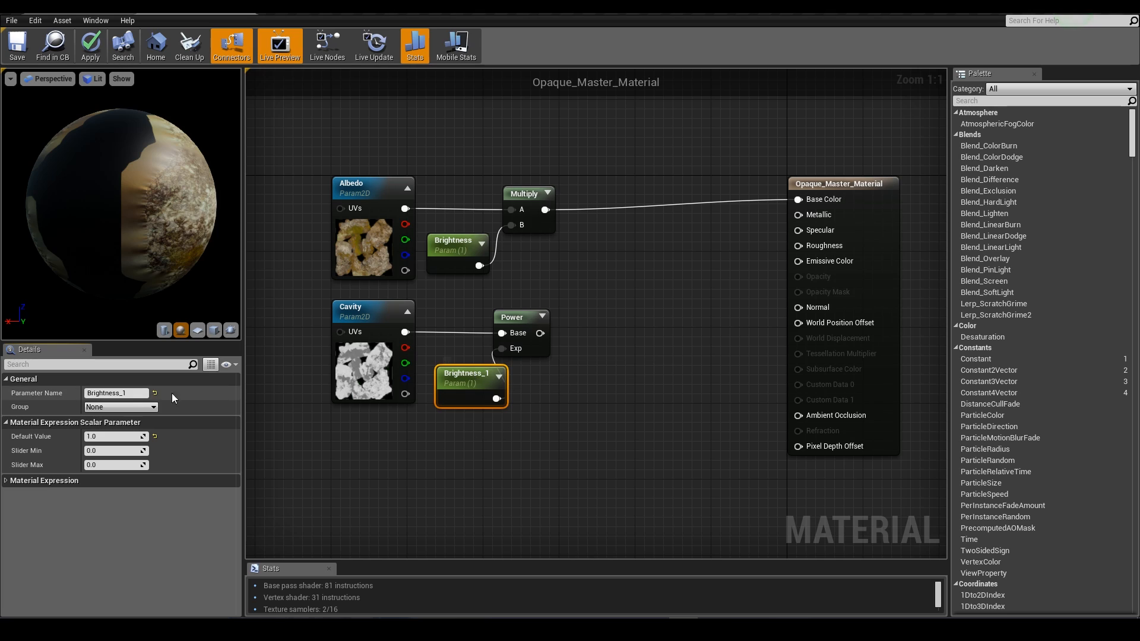
pyautogui.click(144, 393)
pyautogui.write('Cavity_Power')
pyautogui.press('Return')
pyautogui.moveTo(514, 318); pyautogui.dragTo(531, 321)
pyautogui.click(636, 355)
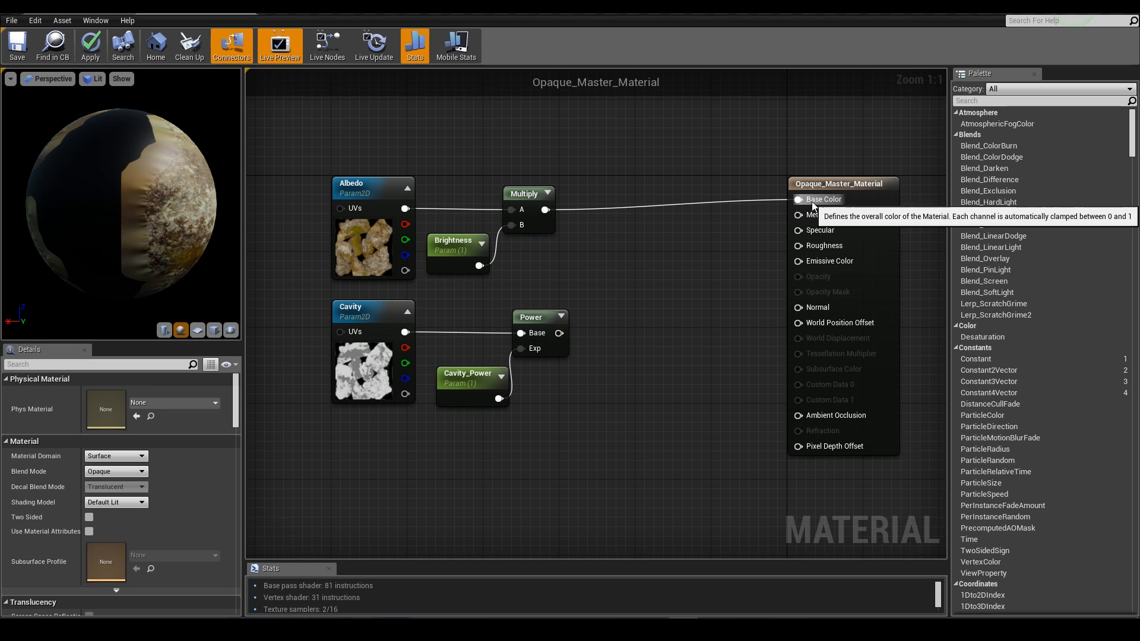
# Multiply the brightness-adjusted albedo by the Power output in a second Multiply node and connect the result to Base Color.
pyautogui.click(615, 255)
pyautogui.moveTo(547, 208); pyautogui.dragTo(615, 282)
pyautogui.moveTo(559, 333); pyautogui.dragTo(799, 200)
# Rotate the preview sphere to inspect the material and hide the floor grid in the preview.
pyautogui.moveTo(185, 210); pyautogui.dragTo(185, 211)
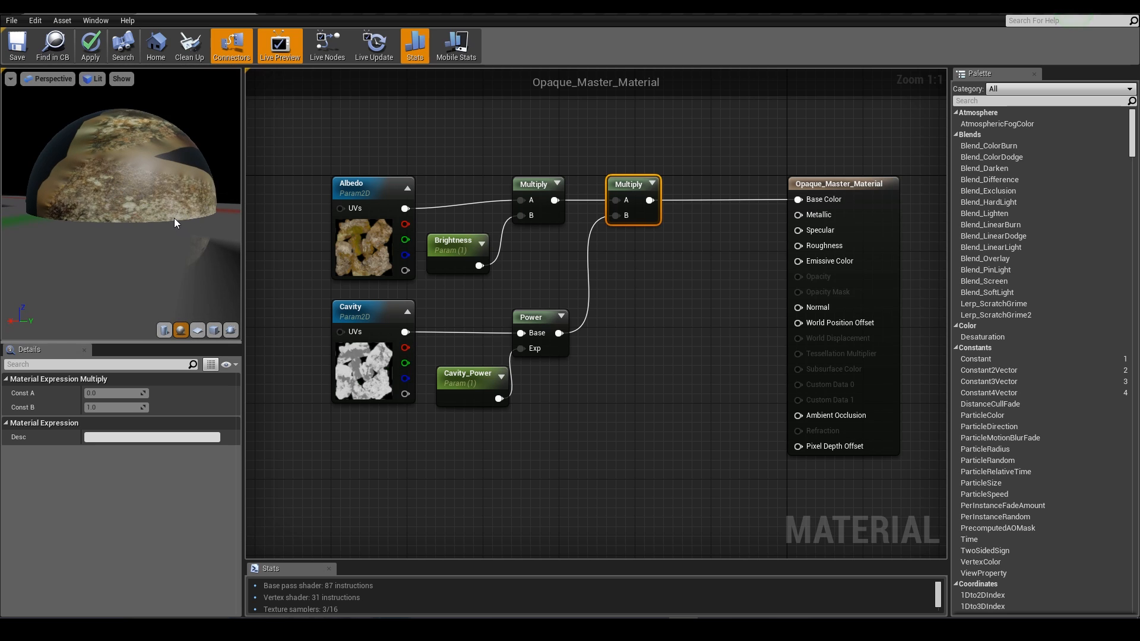
pyautogui.click(122, 79)
pyautogui.click(138, 122)
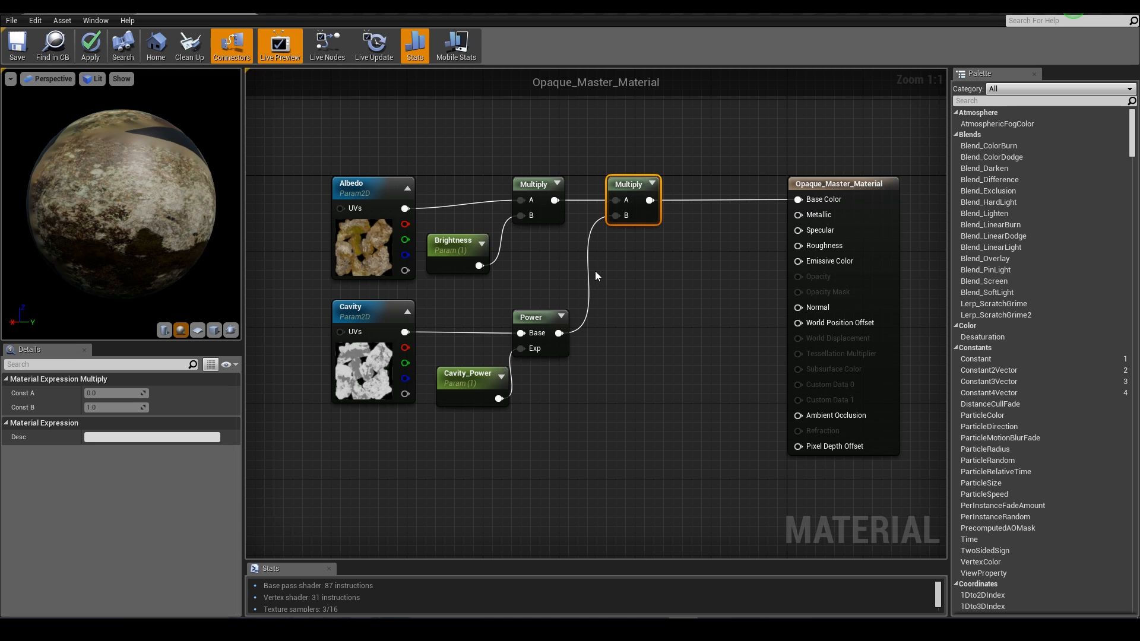
# Wrap the Albedo texture, Brightness and both Multiply nodes in a comment box named Albedo.
pyautogui.click(600, 271)
pyautogui.scroll(-1, 601, 271)
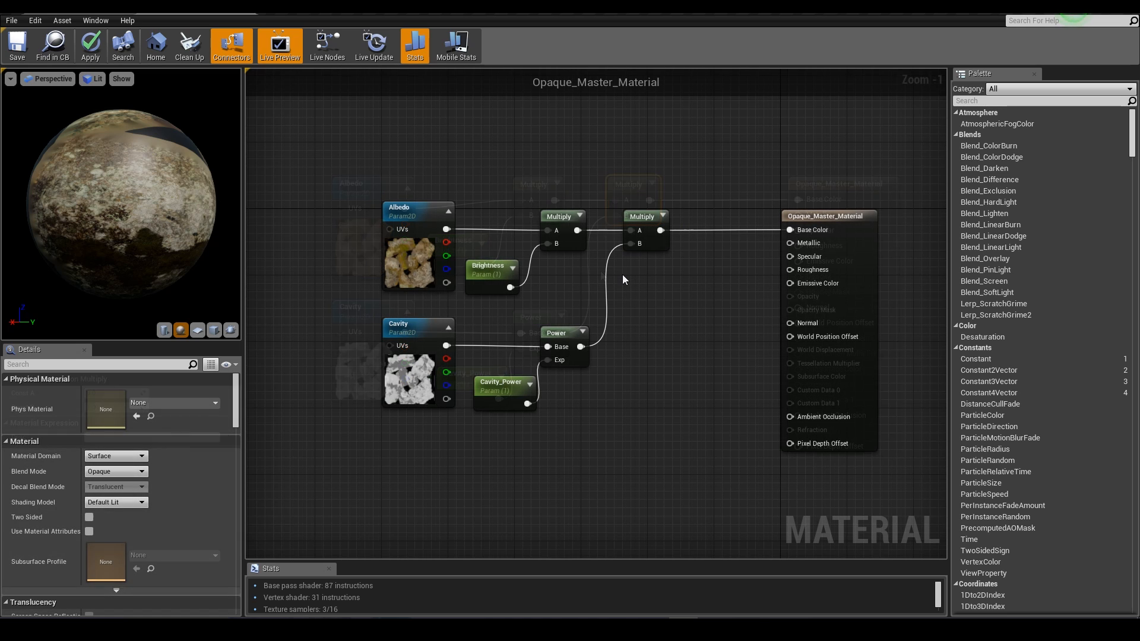
pyautogui.moveTo(472, 209); pyautogui.dragTo(656, 289)
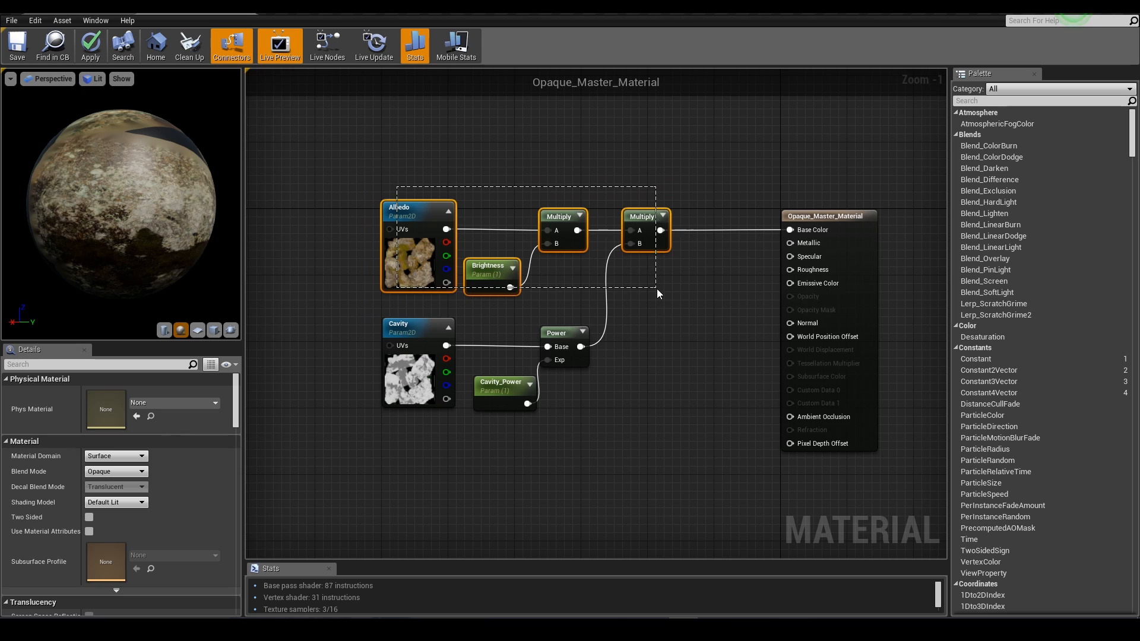
pyautogui.write('c')
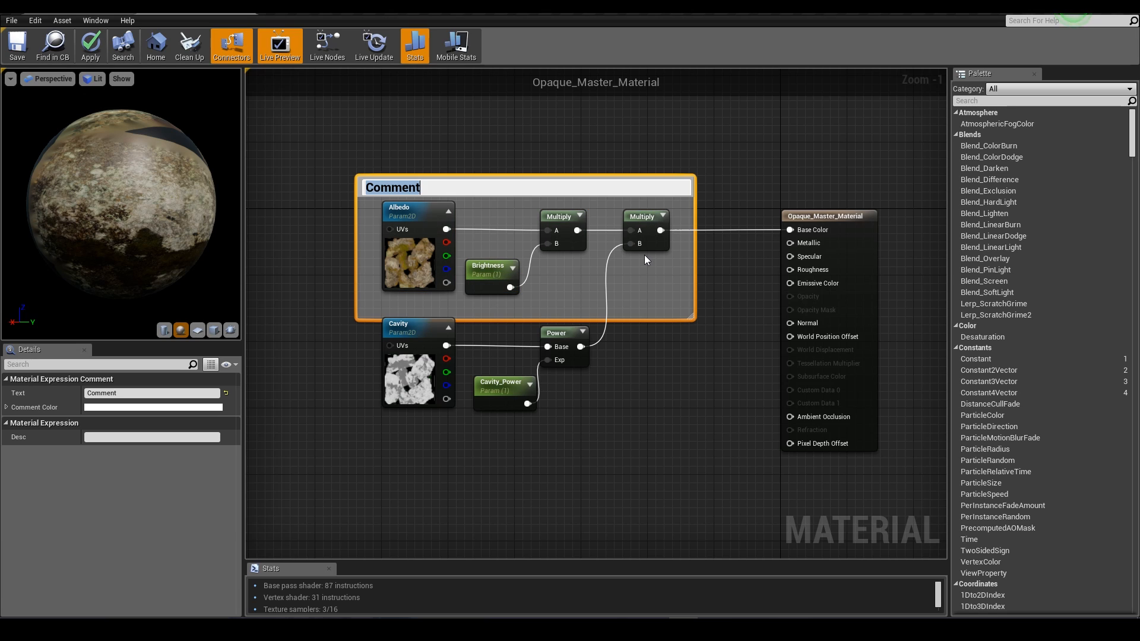
pyautogui.write('Albedo')
pyautogui.press('Return')
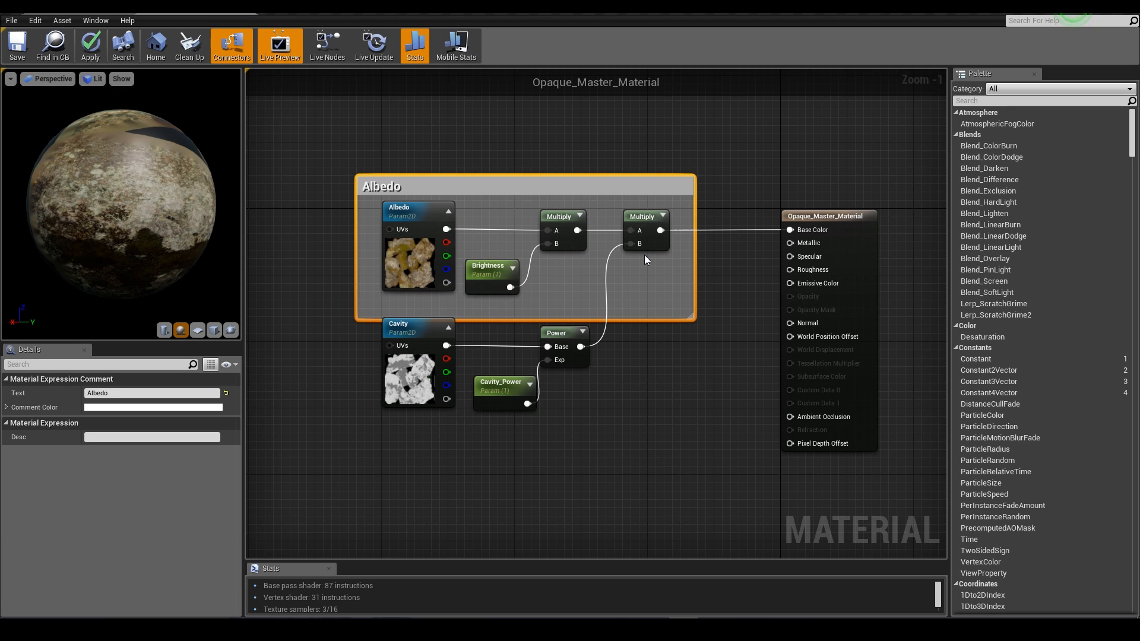
# Shrink the Albedo comment box so it fits tightly around its nodes and clears the Cavity texture.
pyautogui.click(635, 322)
pyautogui.moveTo(635, 321); pyautogui.dragTo(642, 295)
pyautogui.moveTo(355, 186); pyautogui.dragTo(374, 185)
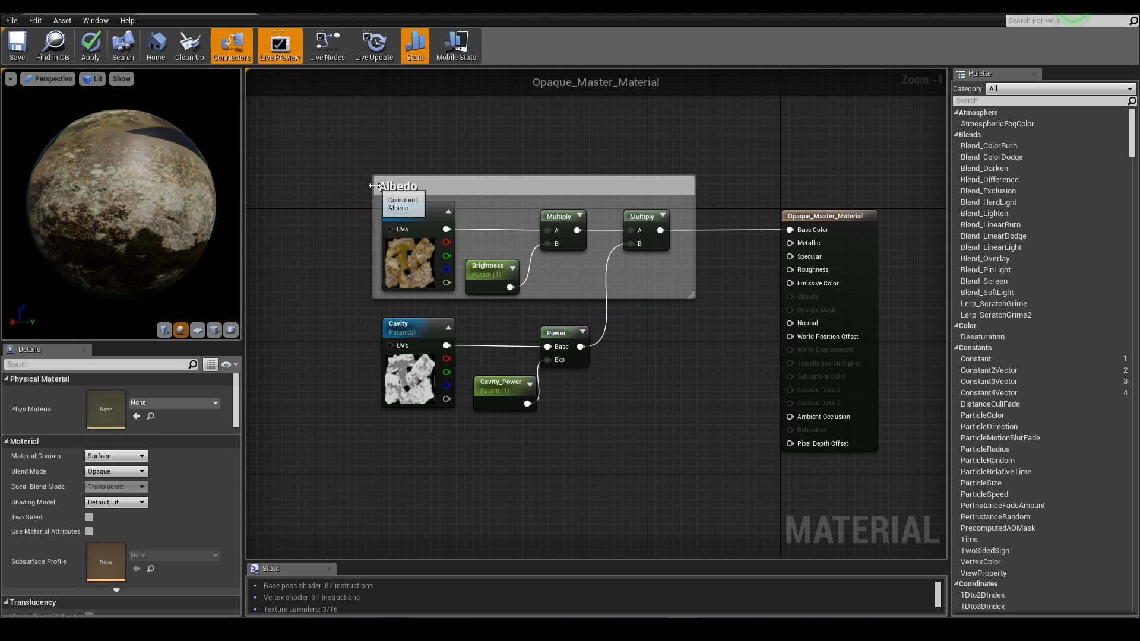
pyautogui.moveTo(696, 184); pyautogui.dragTo(680, 185)
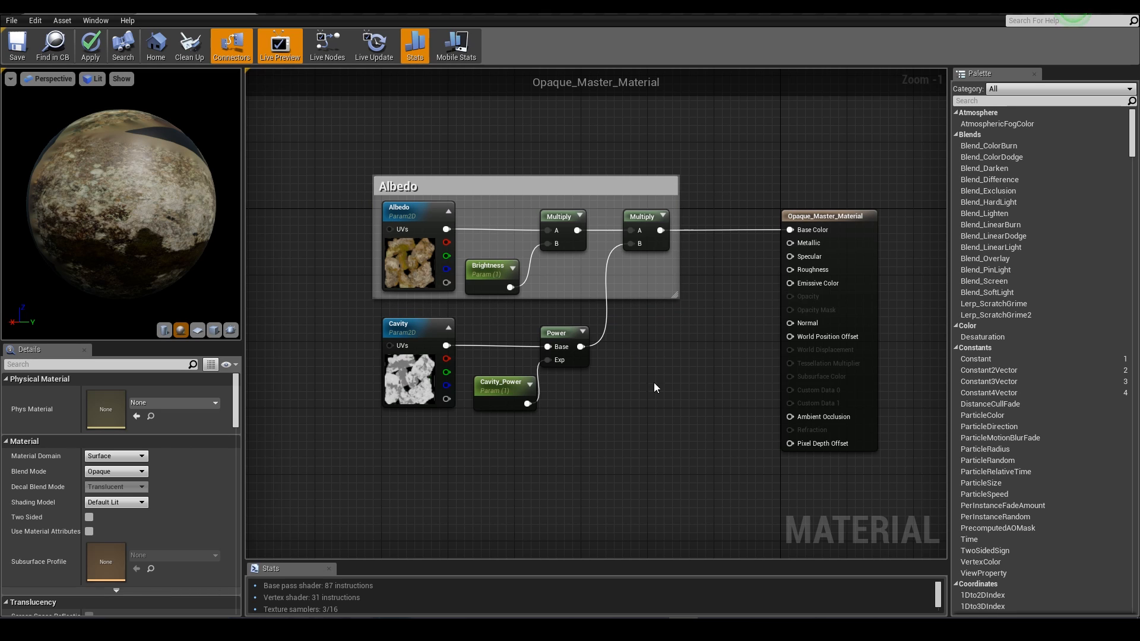
# Wrap the Cavity texture, Cavity_Power and Power nodes in a comment box named Cavity, fitted directly under the Albedo box.
pyautogui.moveTo(387, 459); pyautogui.dragTo(571, 364)
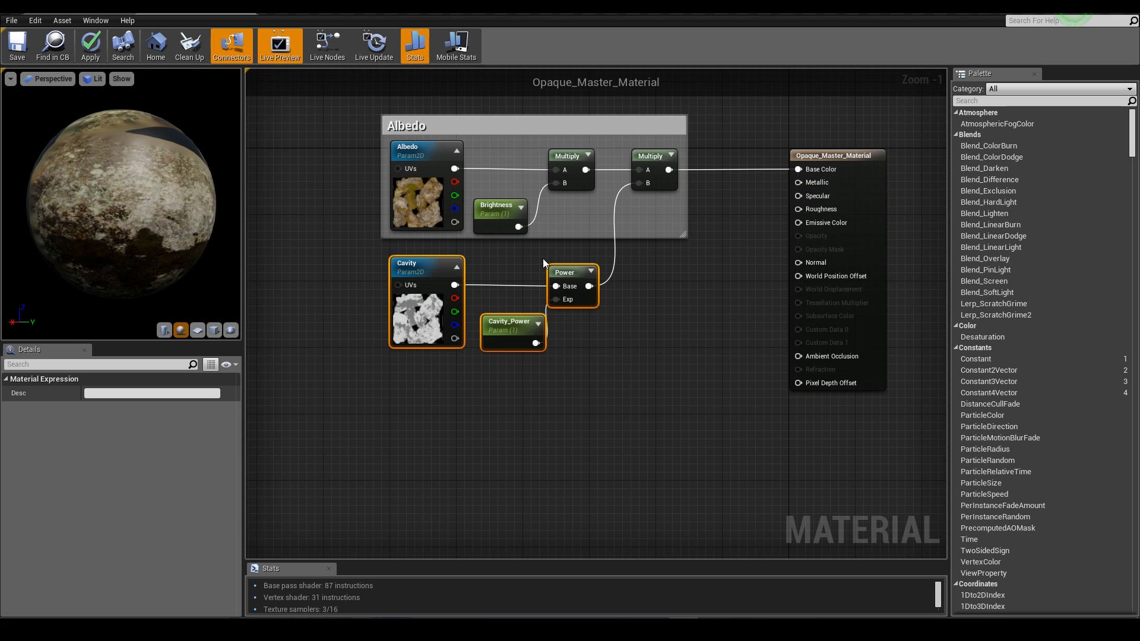
pyautogui.moveTo(569, 275); pyautogui.dragTo(568, 300)
pyautogui.write('c')
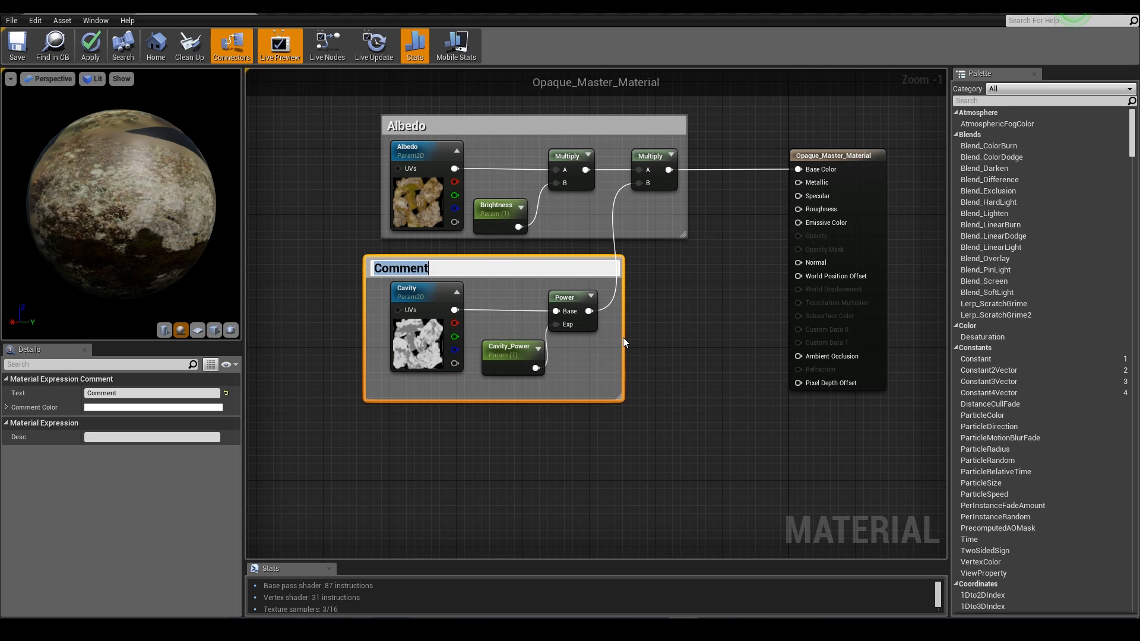
pyautogui.write('Cavity')
pyautogui.press('Return')
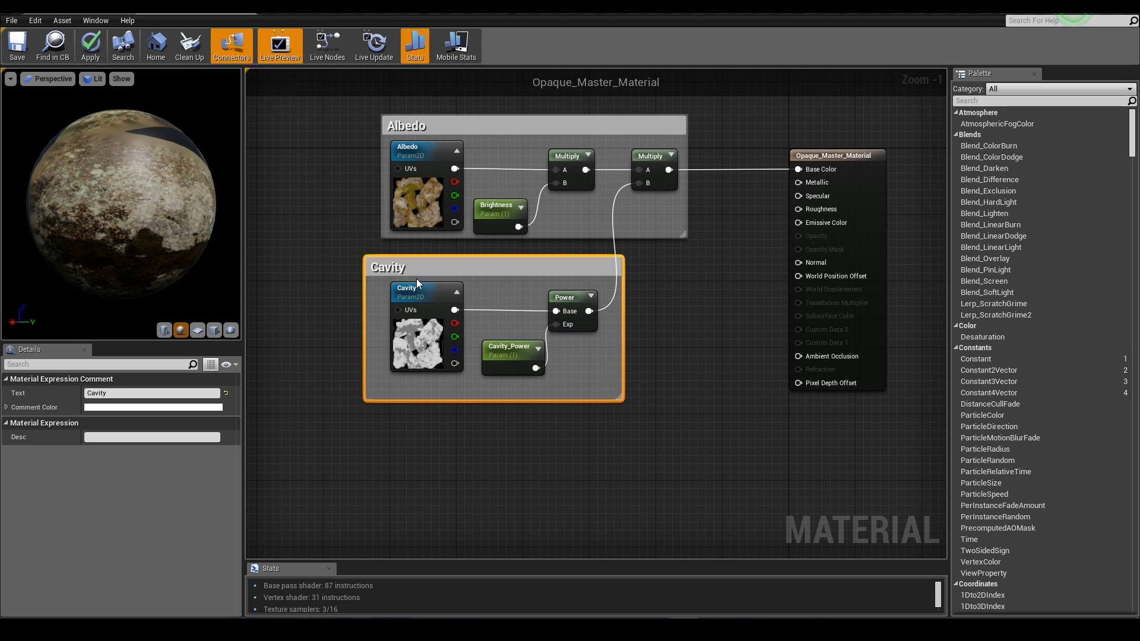
pyautogui.moveTo(417, 280); pyautogui.dragTo(435, 264)
pyautogui.click(490, 389)
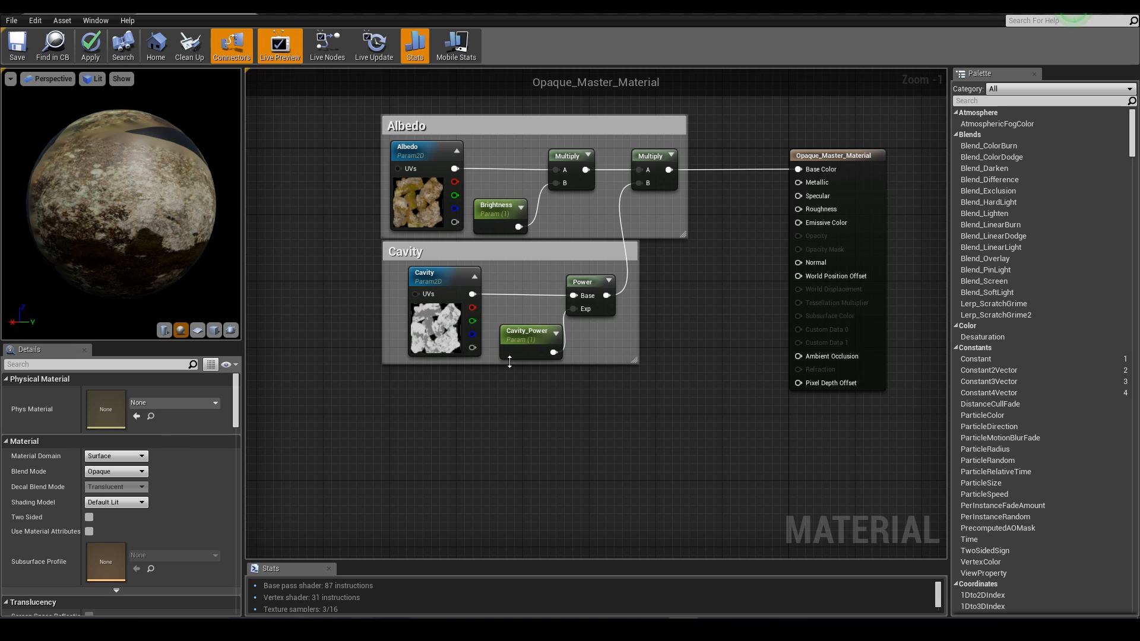
# Move the output node farther from the graph and route Albedo's red channel into Specular through a copy of the Brightness and Multiply nodes.
pyautogui.scroll(-1, 658, 336)
pyautogui.moveTo(737, 233); pyautogui.dragTo(856, 236)
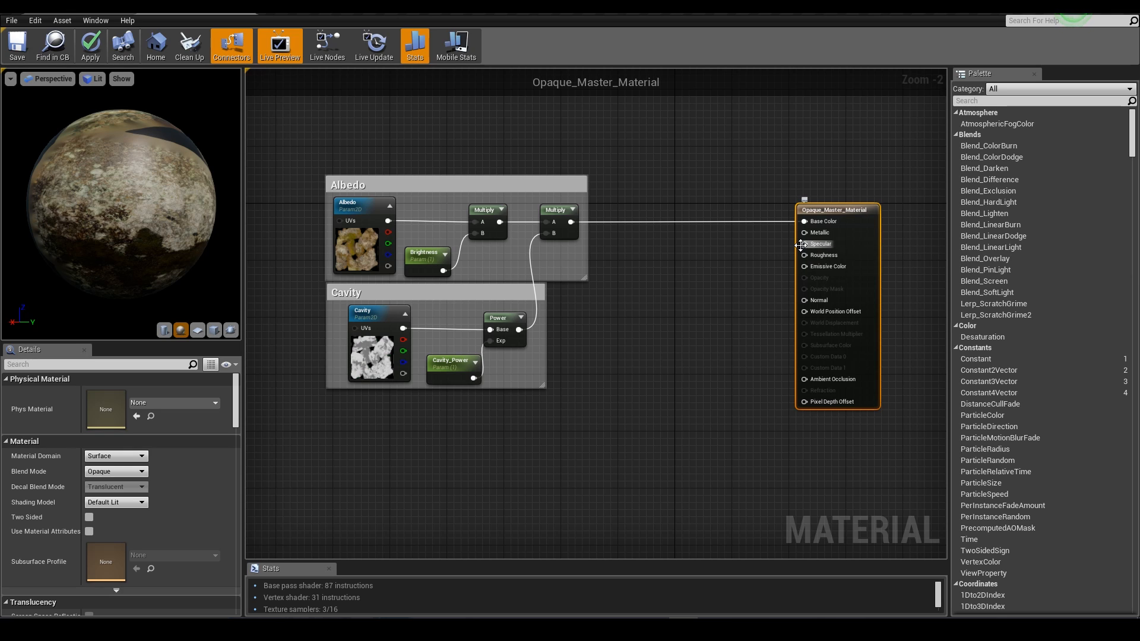
pyautogui.moveTo(431, 198); pyautogui.dragTo(480, 260)
pyautogui.hotkey('ctrl', 'c')
pyautogui.click(641, 314)
pyautogui.hotkey('ctrl', 'v')
pyautogui.moveTo(383, 235); pyautogui.dragTo(814, 241)
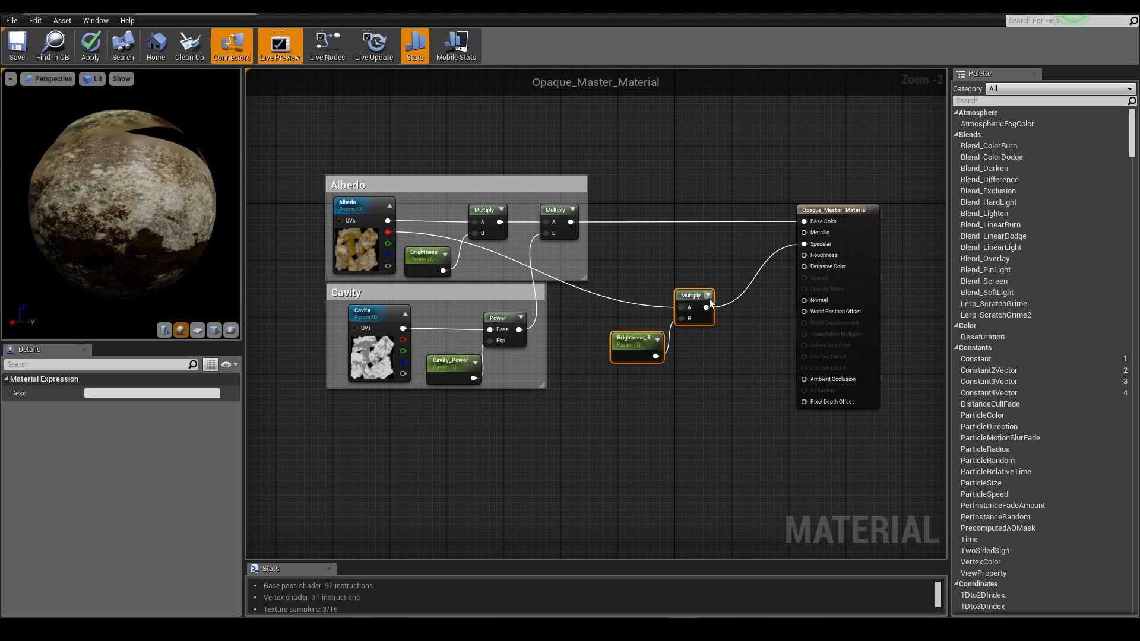
# Tidy the positions of the specular Multiply node and its scalar parameter, and name the parameter Specular_Amount.
pyautogui.moveTo(695, 294); pyautogui.dragTo(696, 266)
pyautogui.click(685, 345)
pyautogui.moveTo(634, 323); pyautogui.dragTo(648, 333)
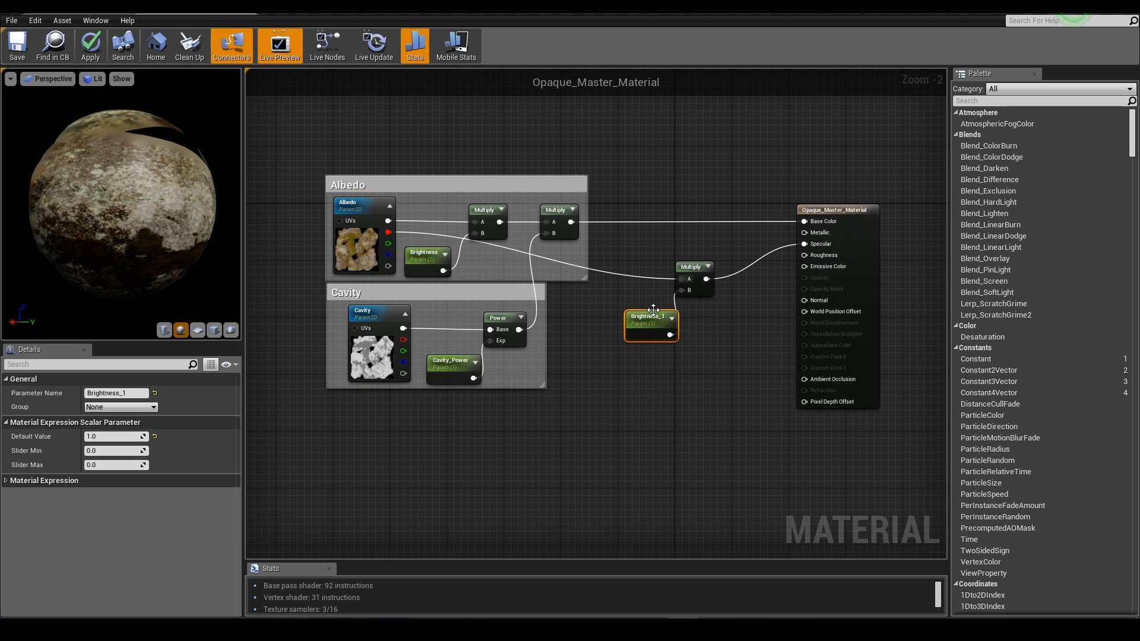
pyautogui.click(131, 395)
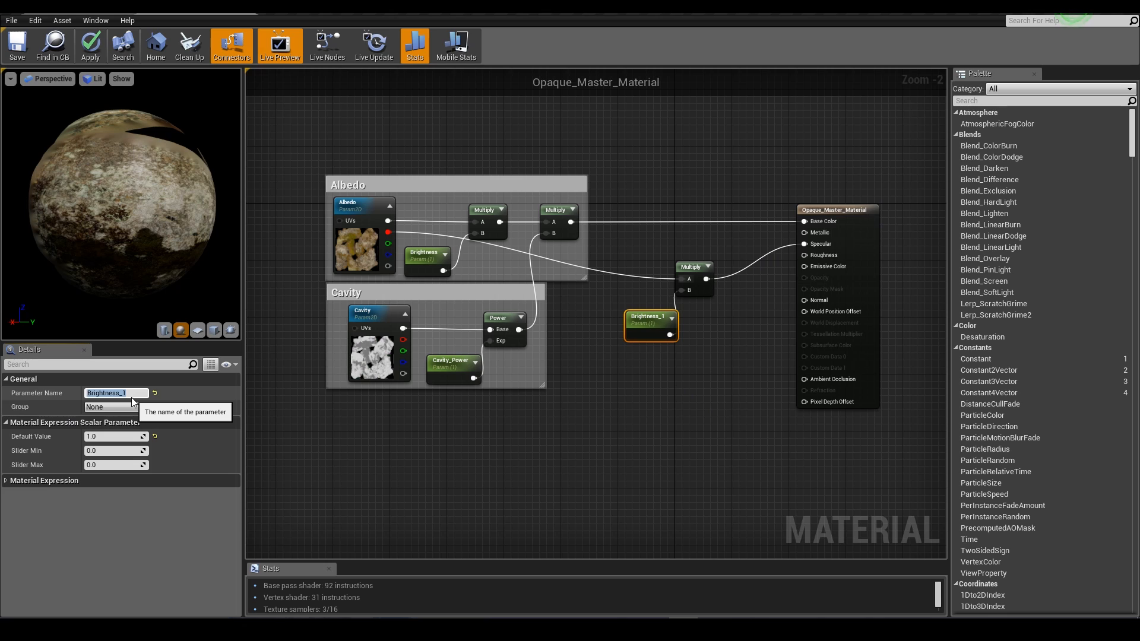
pyautogui.write('Specular_Amount')
pyautogui.press('Return')
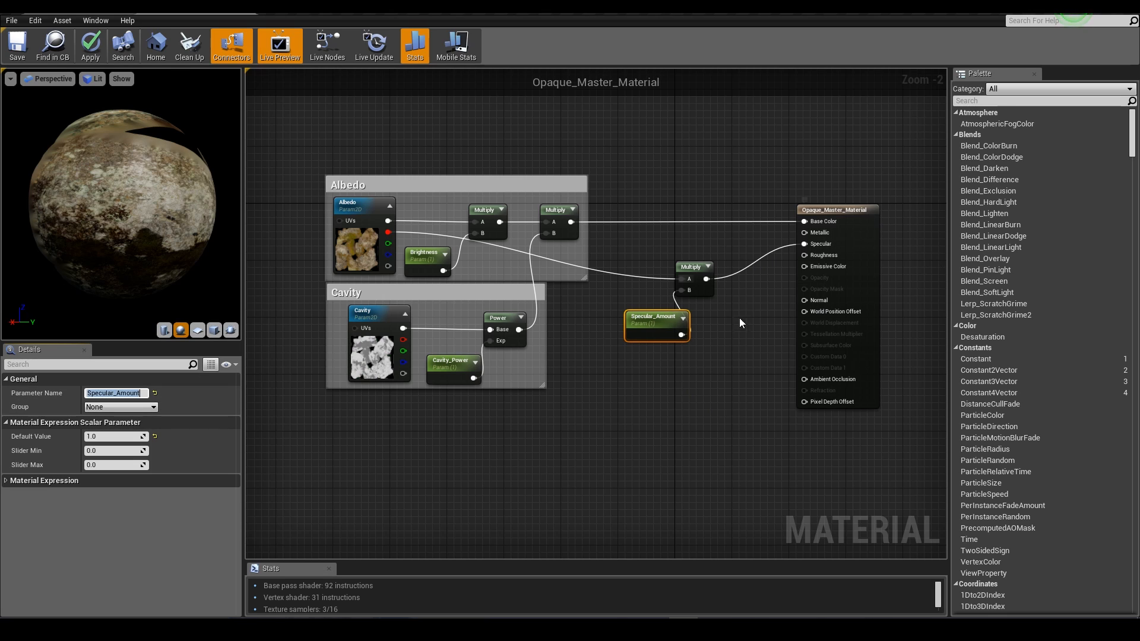
# Wrap the Specular_Amount and Multiply nodes in a comment box named Specular and trim its lower edge.
pyautogui.moveTo(628, 266); pyautogui.dragTo(688, 323)
pyautogui.write('c')
pyautogui.write('Specular')
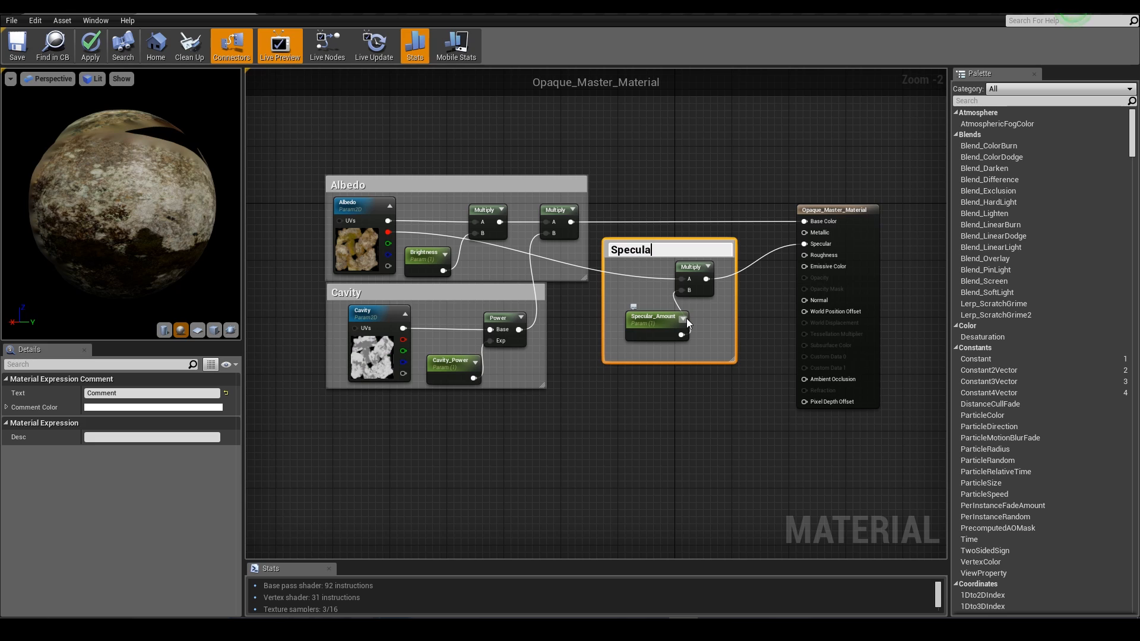
pyautogui.press('Return')
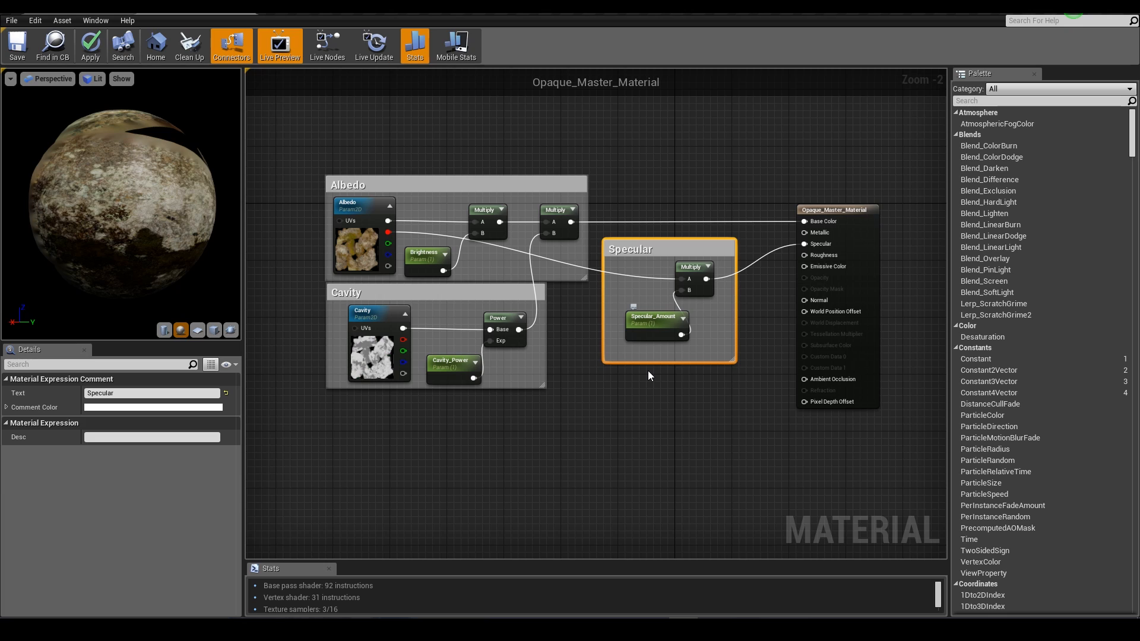
pyautogui.click(685, 378)
pyautogui.moveTo(682, 363); pyautogui.dragTo(685, 344)
# Duplicate the Albedo comment box with its texture, Brightness and first Multiply nodes directly beneath the Cavity group.
pyautogui.moveTo(834, 260)
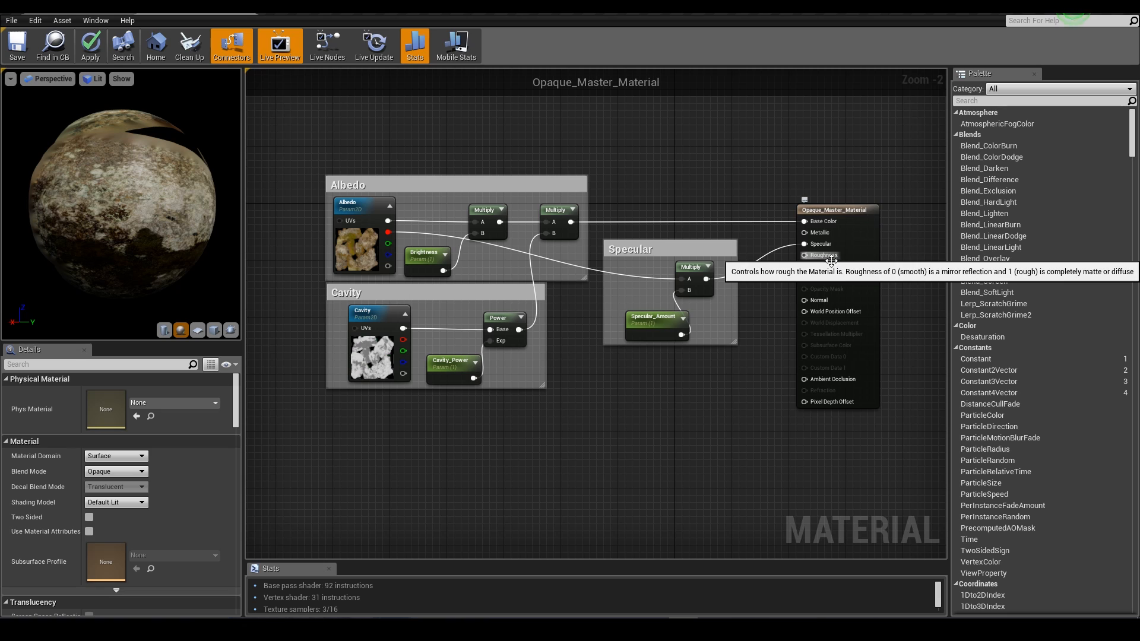
pyautogui.moveTo(555, 393); pyautogui.dragTo(596, 372, button='right')
pyautogui.moveTo(300, 133); pyautogui.dragTo(532, 239)
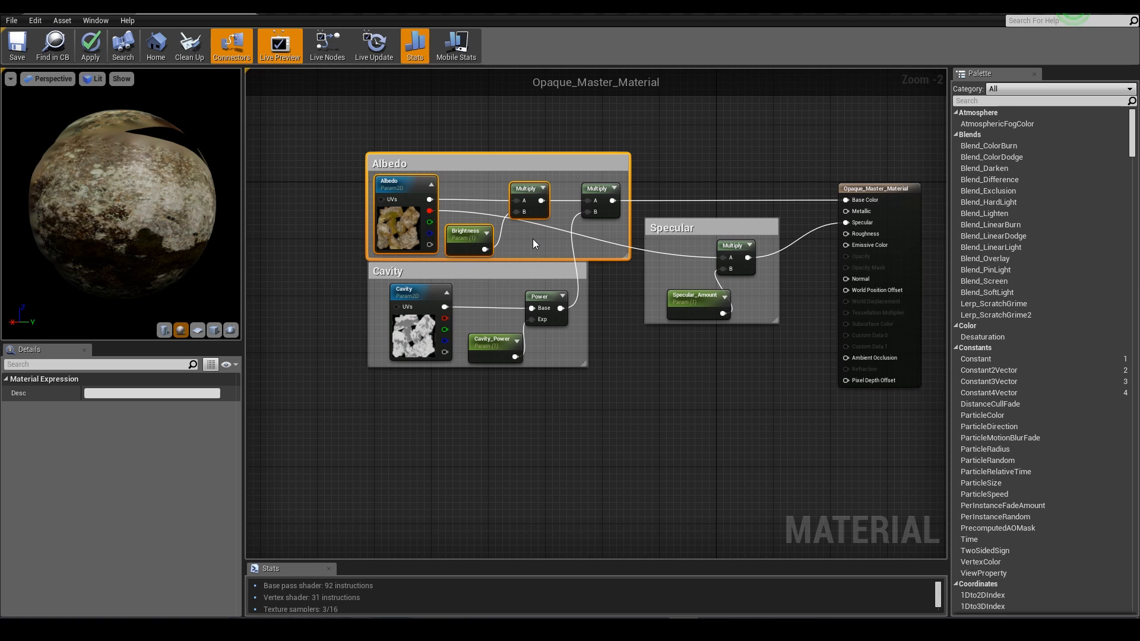
pyautogui.hotkey('ctrl', 'c')
pyautogui.moveTo(483, 465); pyautogui.dragTo(500, 420, button='right')
pyautogui.hotkey('ctrl', 'v')
pyautogui.moveTo(489, 383); pyautogui.dragTo(463, 336)
# Rename the duplicated Albedo comment box Roughness.
pyautogui.doubleClick(463, 336)
pyautogui.write('Ro')
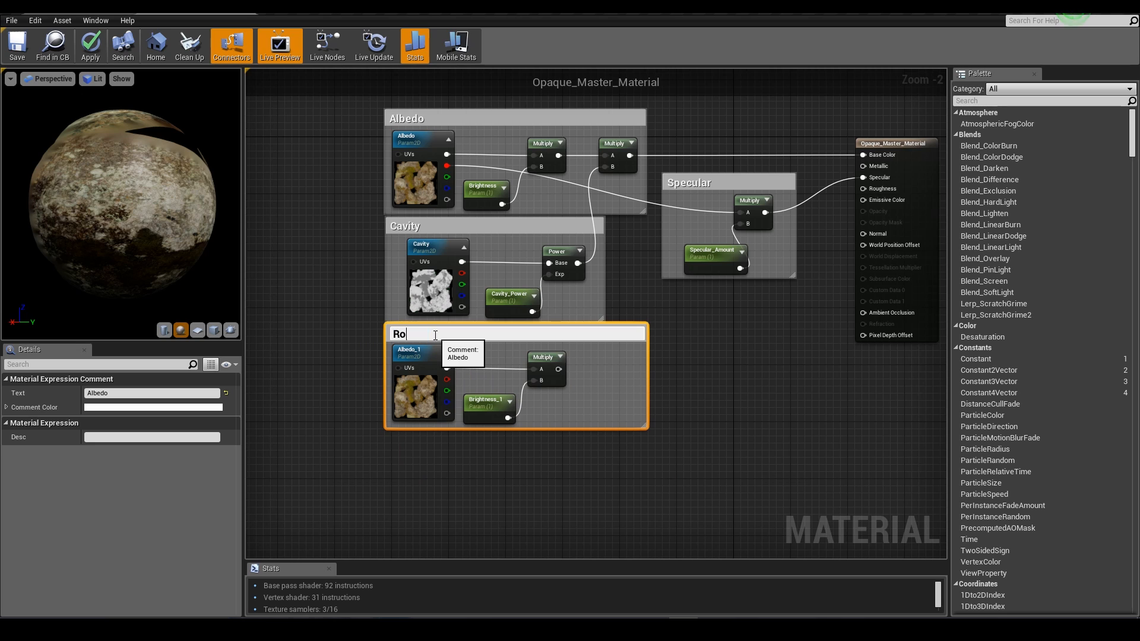
pyautogui.write('ughness')
pyautogui.press('Return')
# Name the texture parameter in the Roughness group Roughness and assign it the granite rock's roughness texture.
pyautogui.click(425, 372)
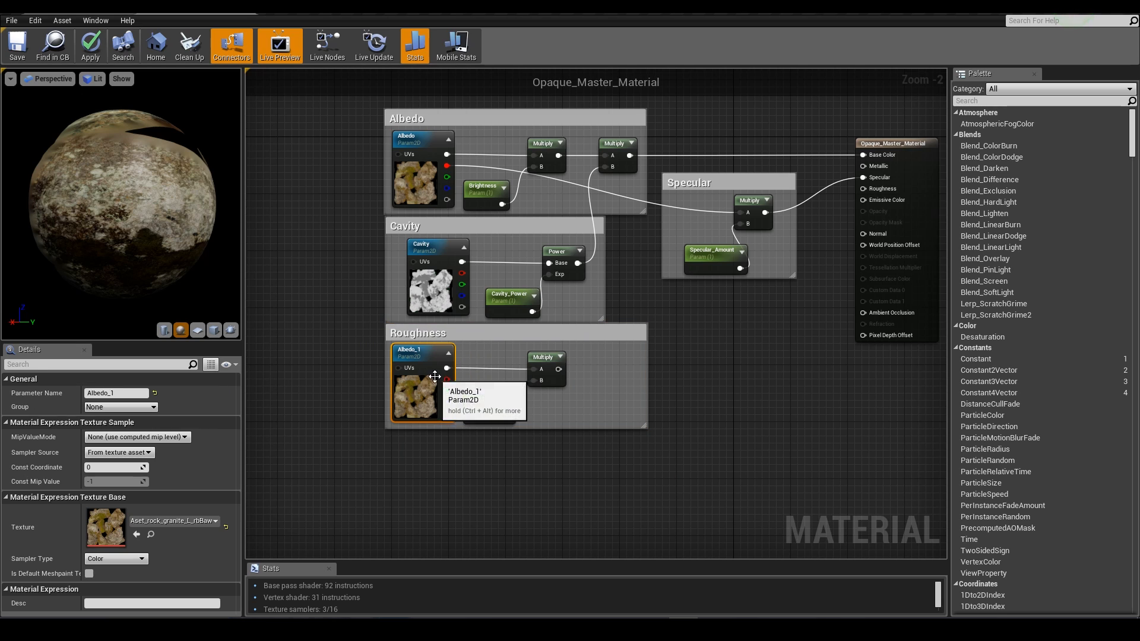
pyautogui.click(138, 394)
pyautogui.write('Roughness')
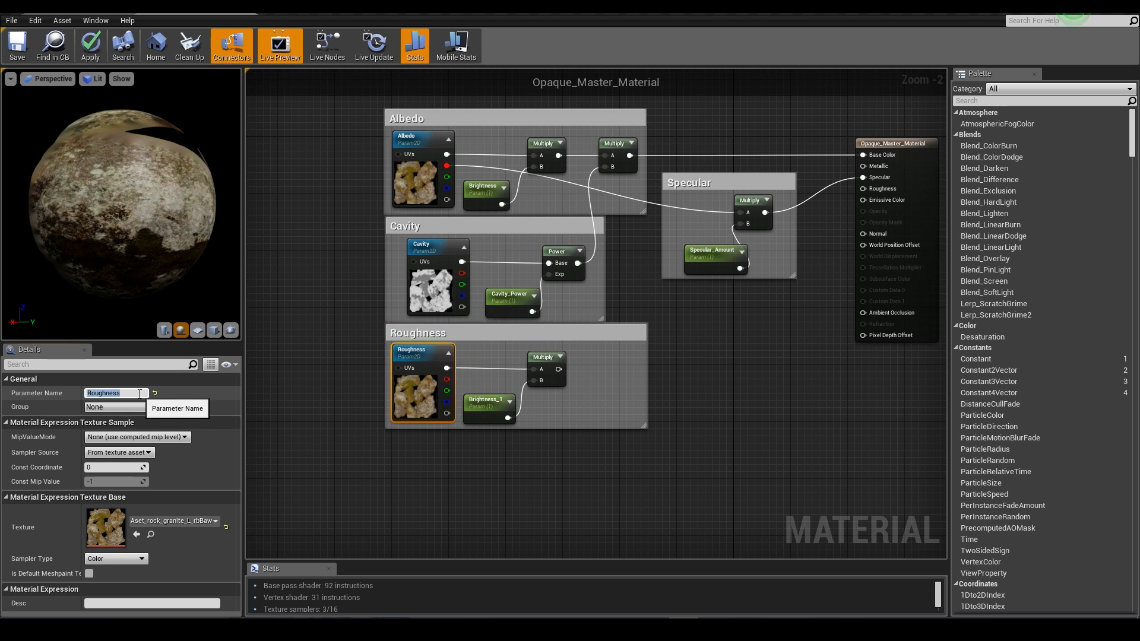
pyautogui.press('Return')
pyautogui.click(176, 522)
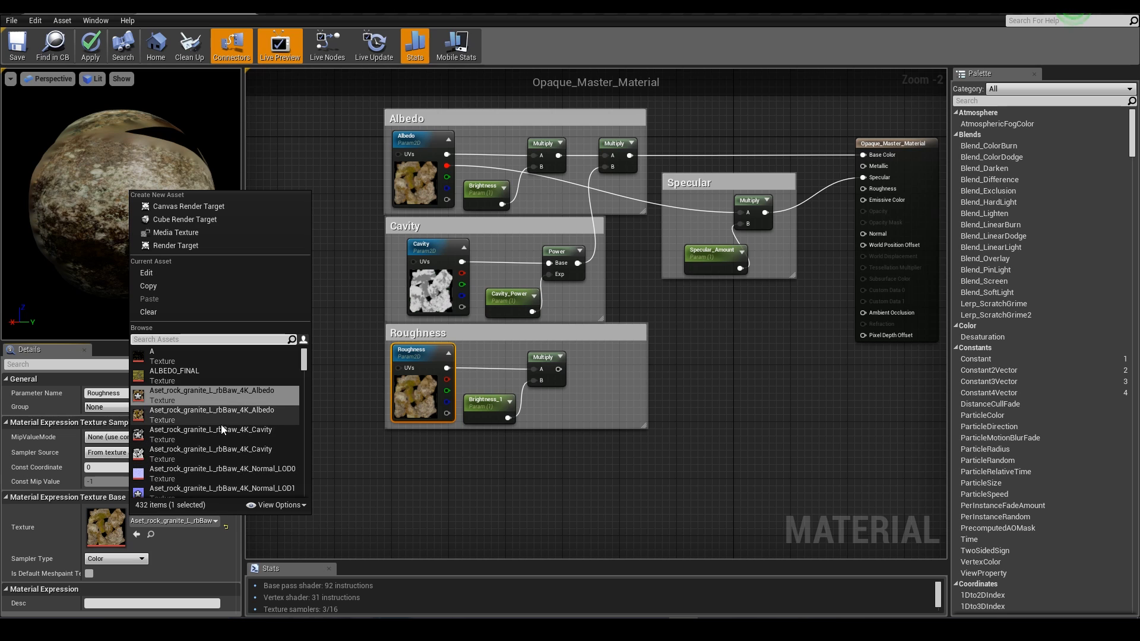
pyautogui.scroll(-3, 232, 473)
pyautogui.click(233, 473)
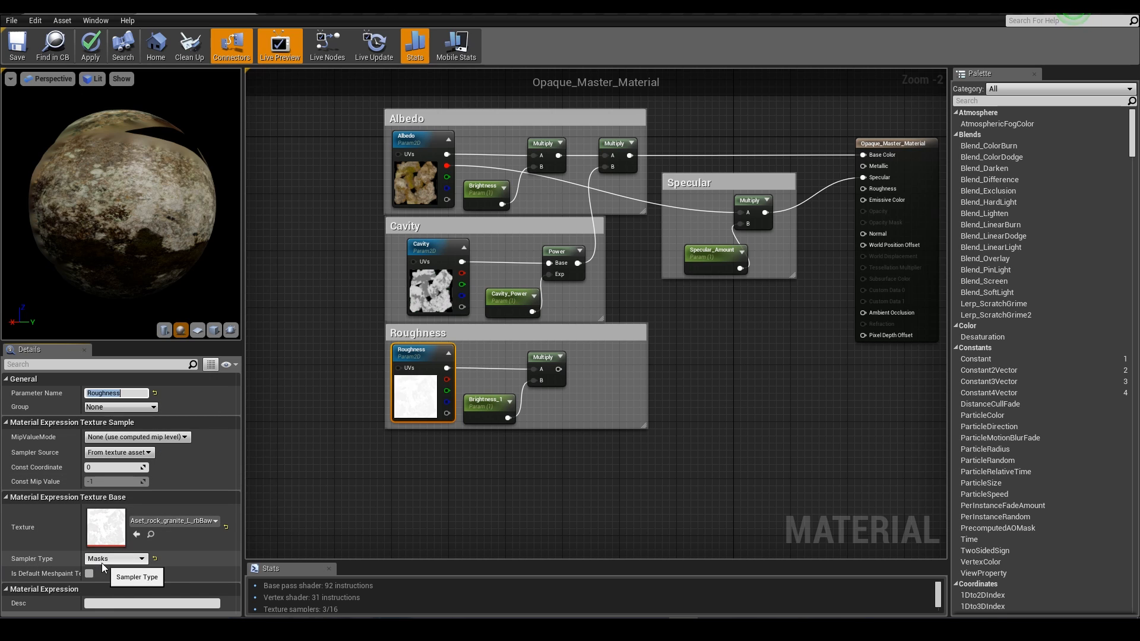
pyautogui.click(560, 476)
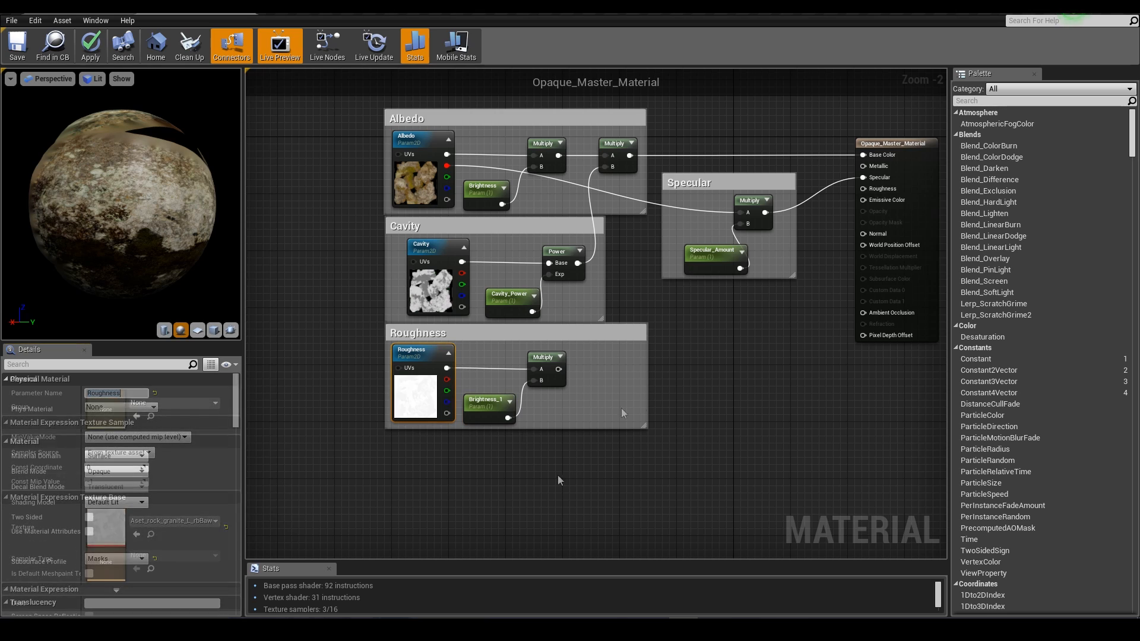
# Rename the scalar parameter in the Roughness group Roughness_Amount.
pyautogui.click(491, 414)
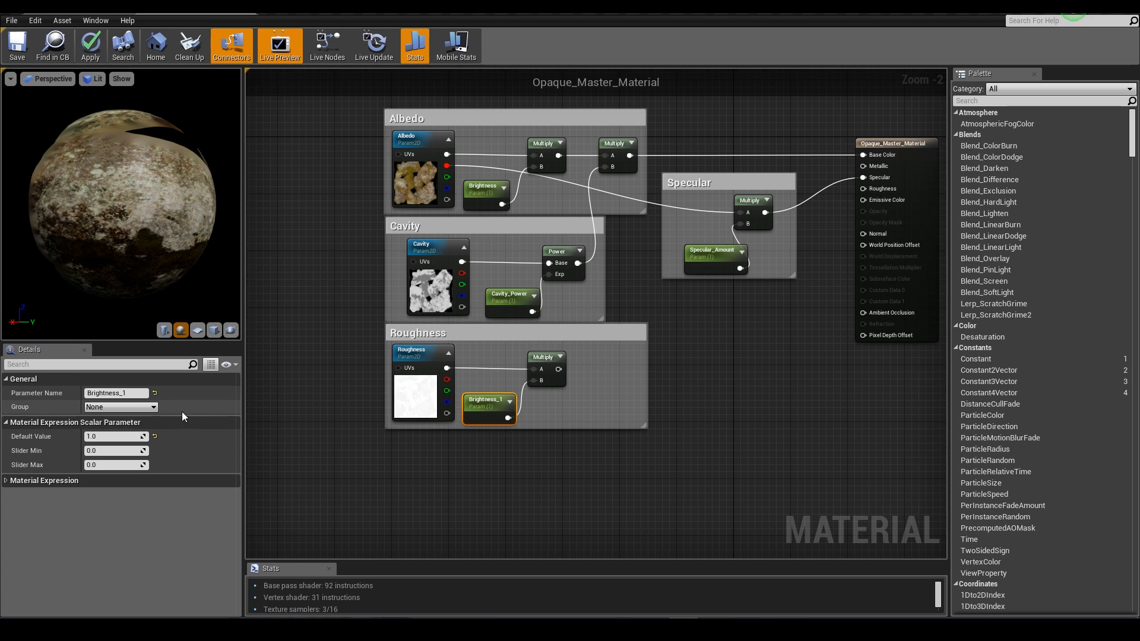
pyautogui.click(128, 393)
pyautogui.write('R')
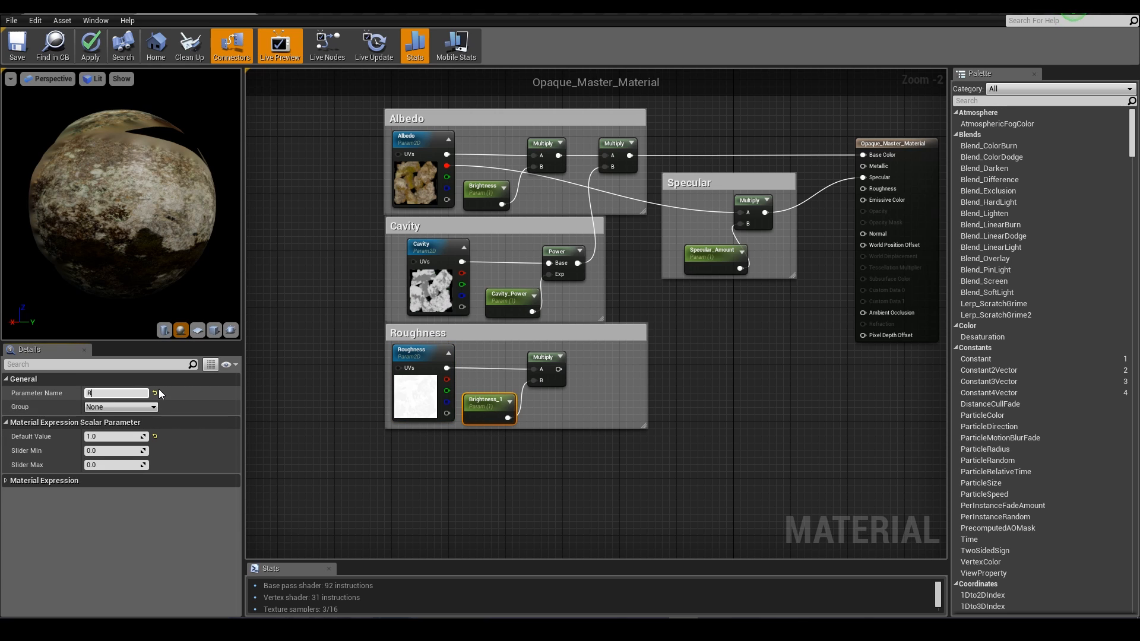
pyautogui.write('oughness_Amount')
pyautogui.press('Return')
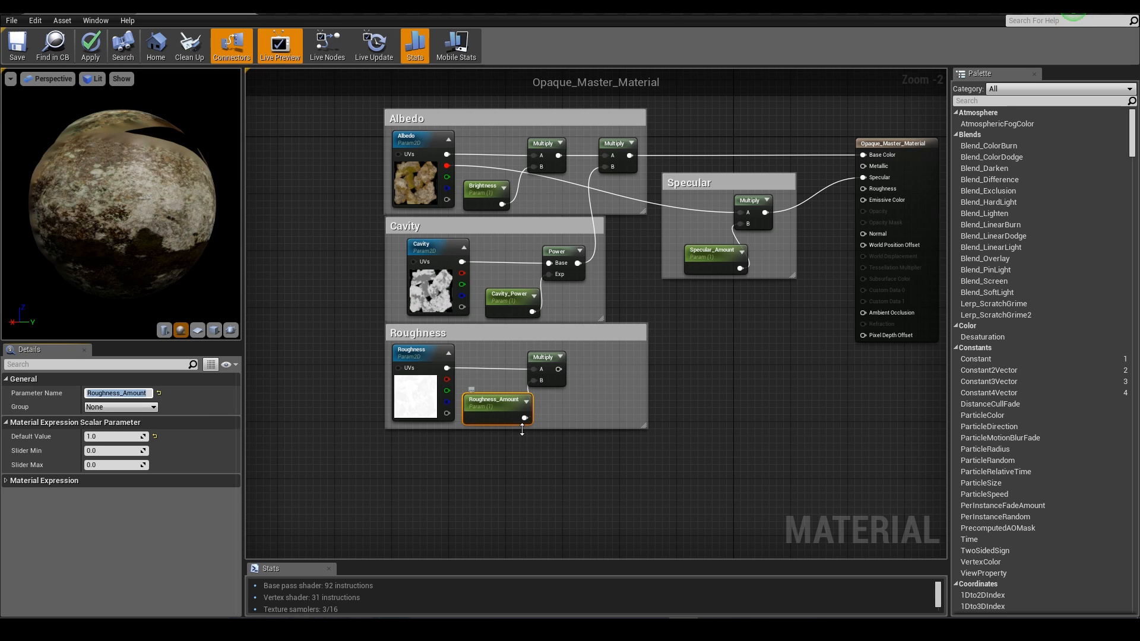
pyautogui.click(575, 398)
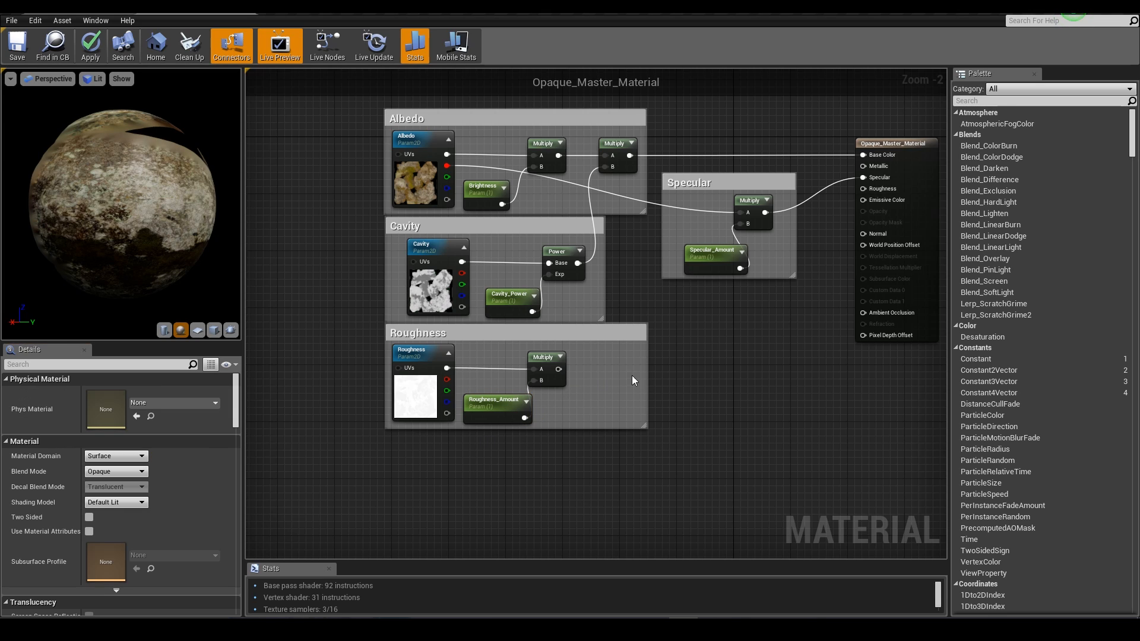
# Narrow the Roughness comment box from its right edge so it fits closely around its nodes.
pyautogui.click(647, 328)
pyautogui.moveTo(650, 335); pyautogui.dragTo(583, 344)
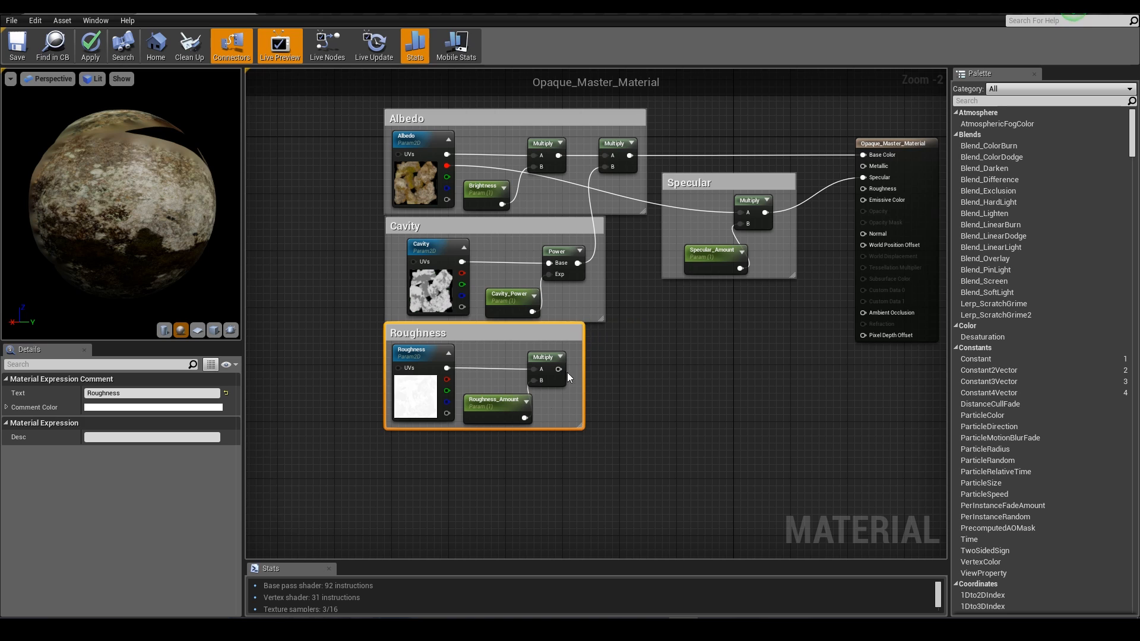
pyautogui.click(501, 418)
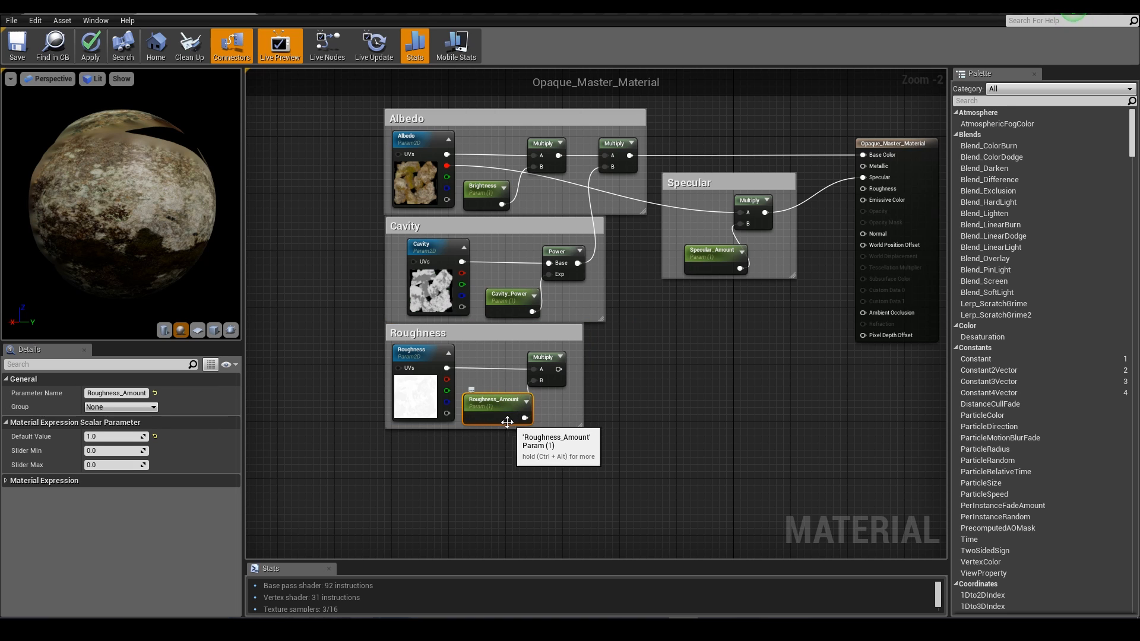
pyautogui.click(588, 386)
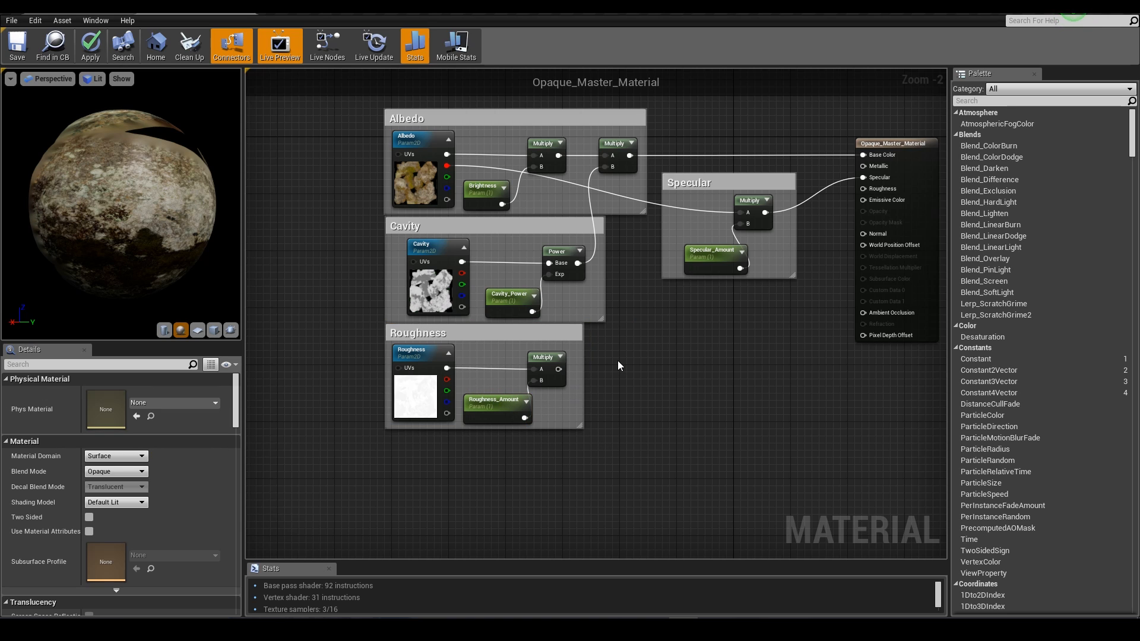
# Connect the Roughness group's Multiply output to the material's Roughness input.
pyautogui.moveTo(618, 361); pyautogui.dragTo(582, 375, button='right')
pyautogui.moveTo(523, 383); pyautogui.dragTo(797, 203)
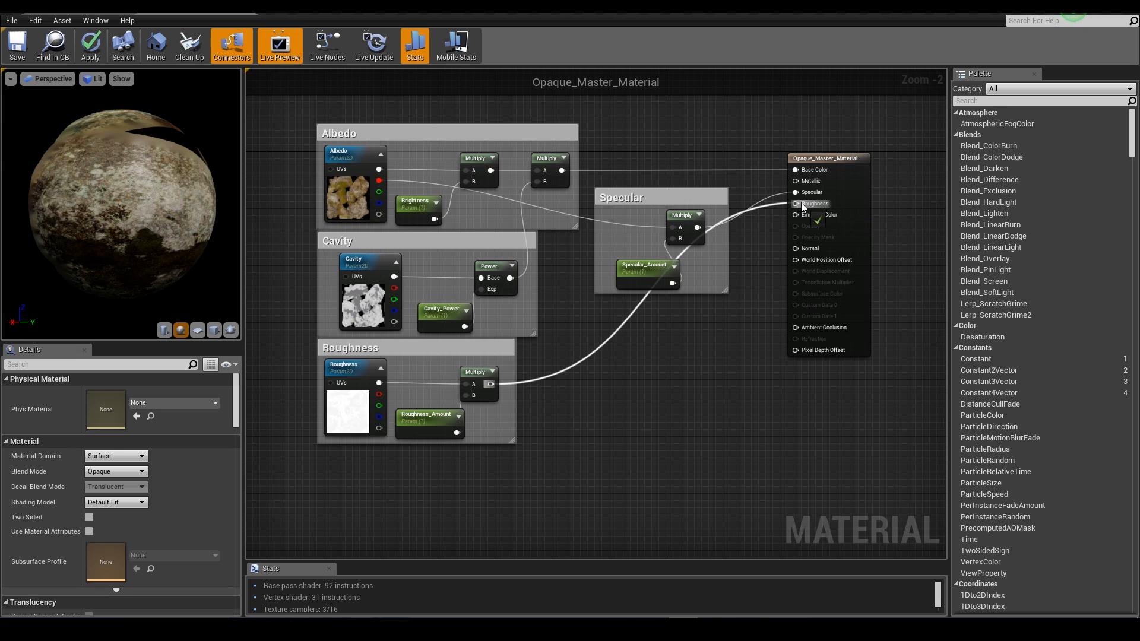
pyautogui.moveTo(740, 390); pyautogui.dragTo(714, 372, button='right')
pyautogui.moveTo(593, 378); pyautogui.dragTo(746, 349, button='right')
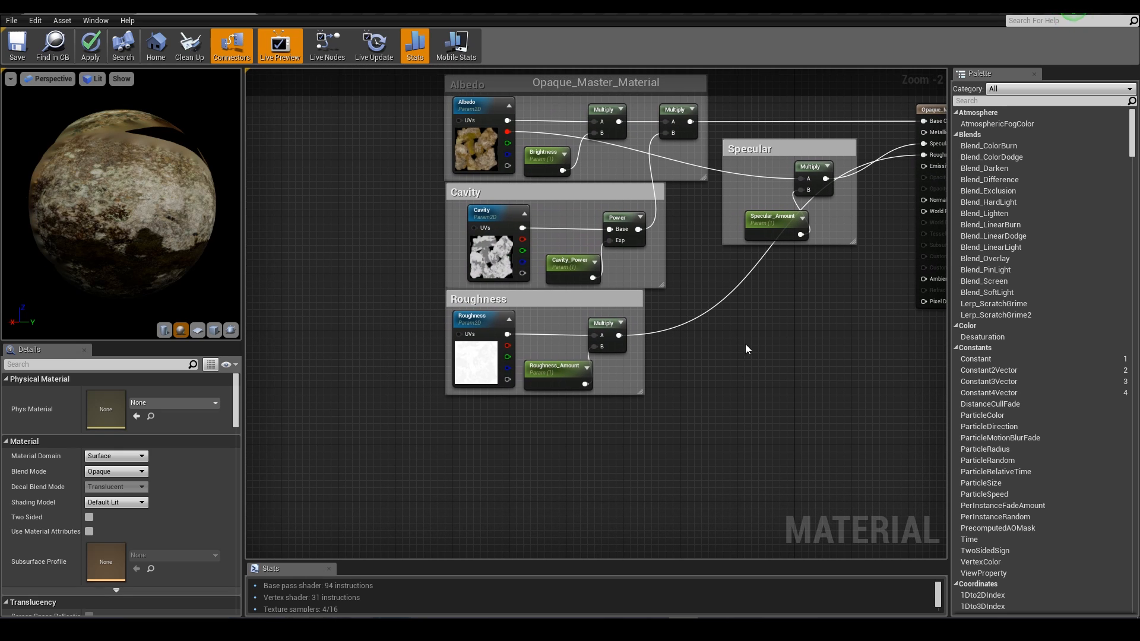
pyautogui.moveTo(727, 292); pyautogui.dragTo(614, 309, button='right')
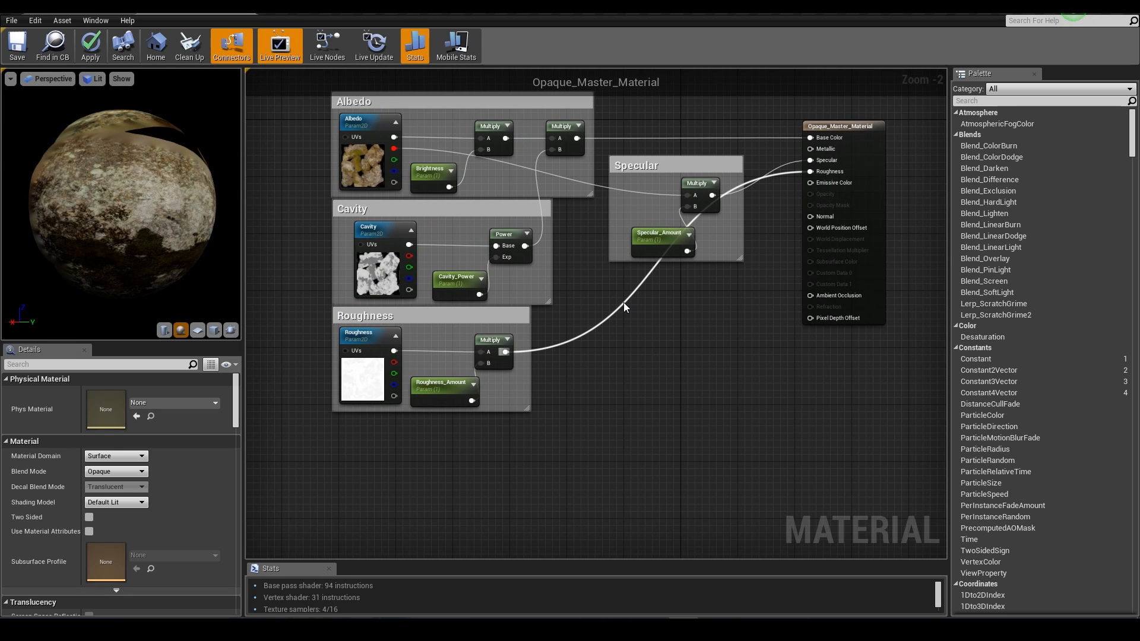
# Add a reroute node to the roughness wire, place it beneath the Specular group, and trim that group's left edge.
pyautogui.doubleClick(624, 301)
pyautogui.moveTo(624, 302); pyautogui.dragTo(736, 270)
pyautogui.click(678, 355)
pyautogui.moveTo(678, 355); pyautogui.dragTo(740, 398, button='right')
pyautogui.moveTo(671, 212); pyautogui.dragTo(686, 212)
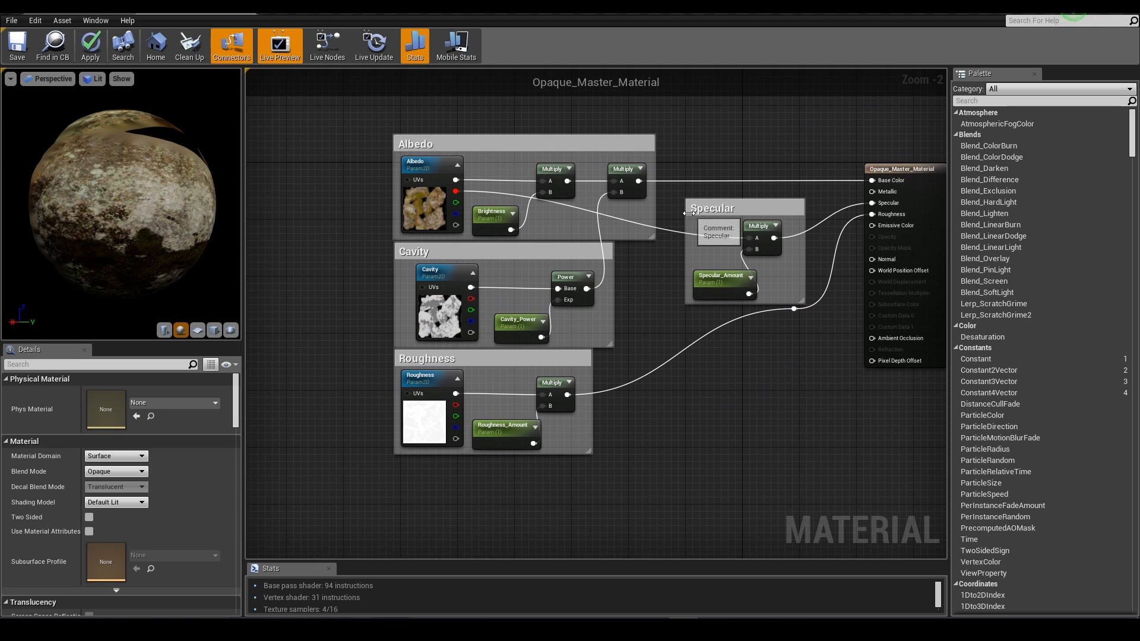
# Duplicate the Roughness texture parameter beneath the Roughness group and name the copy Normal.
pyautogui.moveTo(793, 378); pyautogui.dragTo(724, 380, button='right')
pyautogui.scroll(-2, 724, 380)
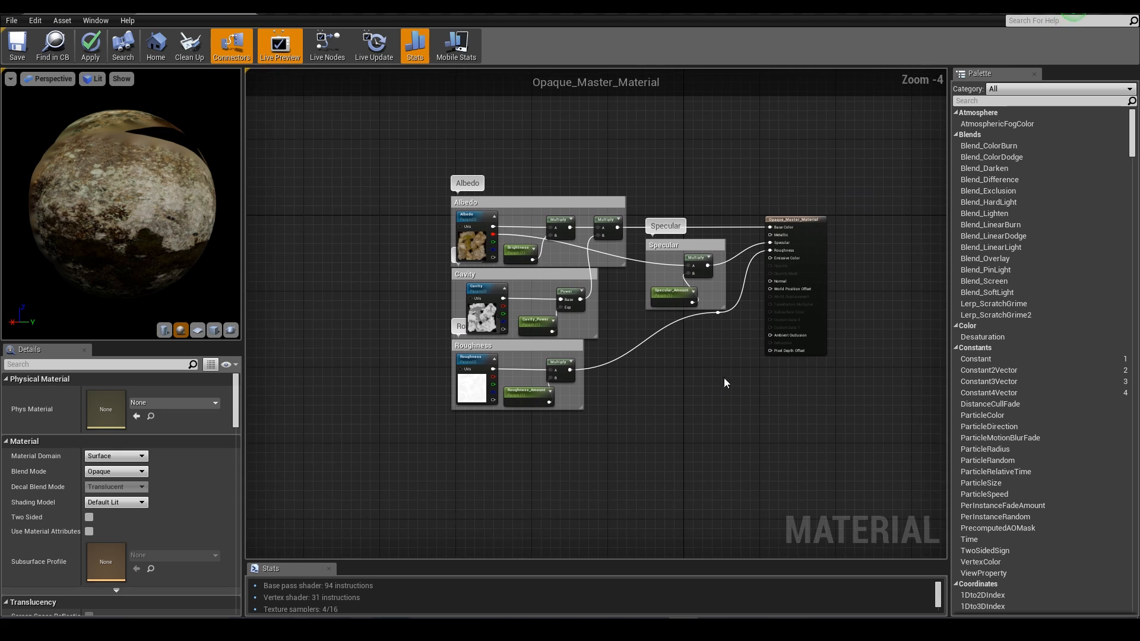
pyautogui.scroll(1, 725, 380)
pyautogui.moveTo(555, 425); pyautogui.dragTo(624, 343, button='right')
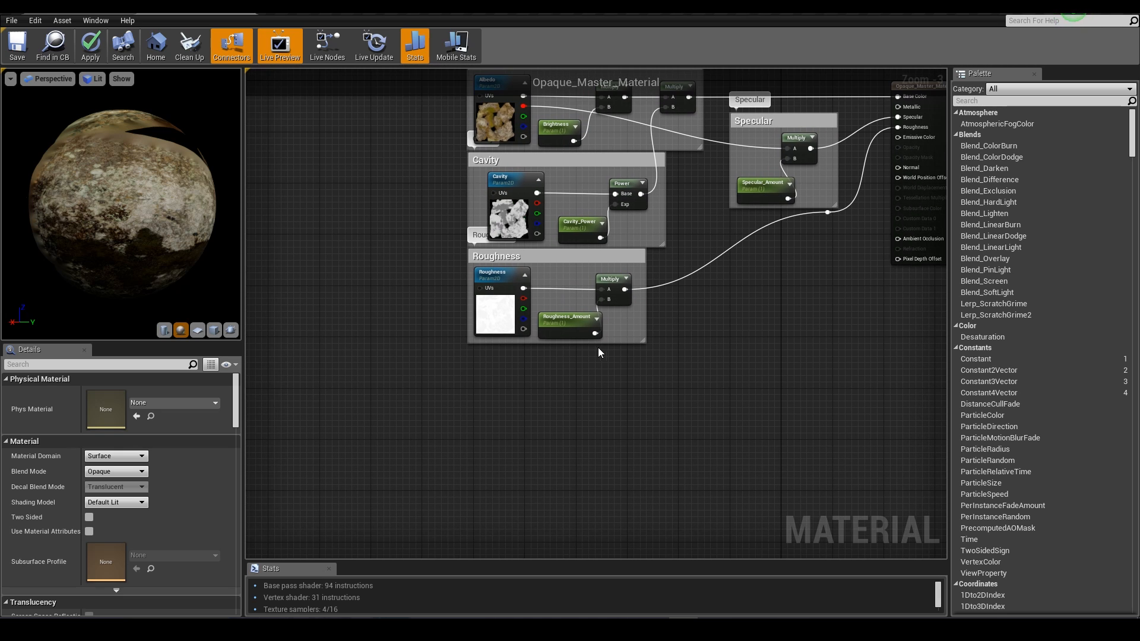
pyautogui.hotkey('ctrl', 'v')
pyautogui.moveTo(498, 426); pyautogui.dragTo(499, 363)
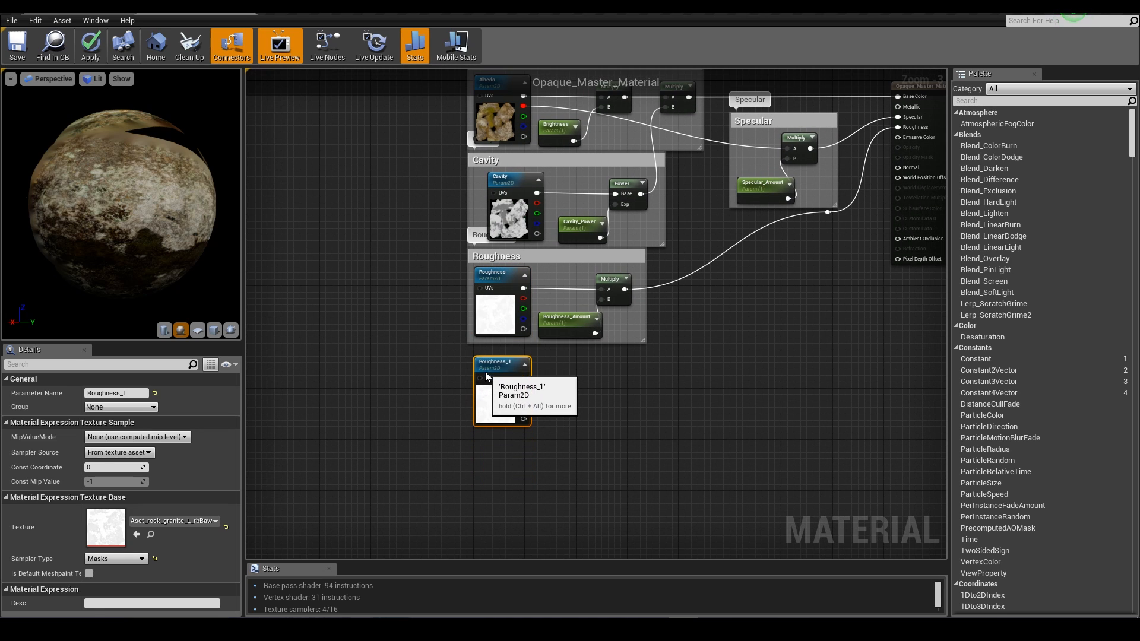
pyautogui.click(120, 391)
pyautogui.write('Normal')
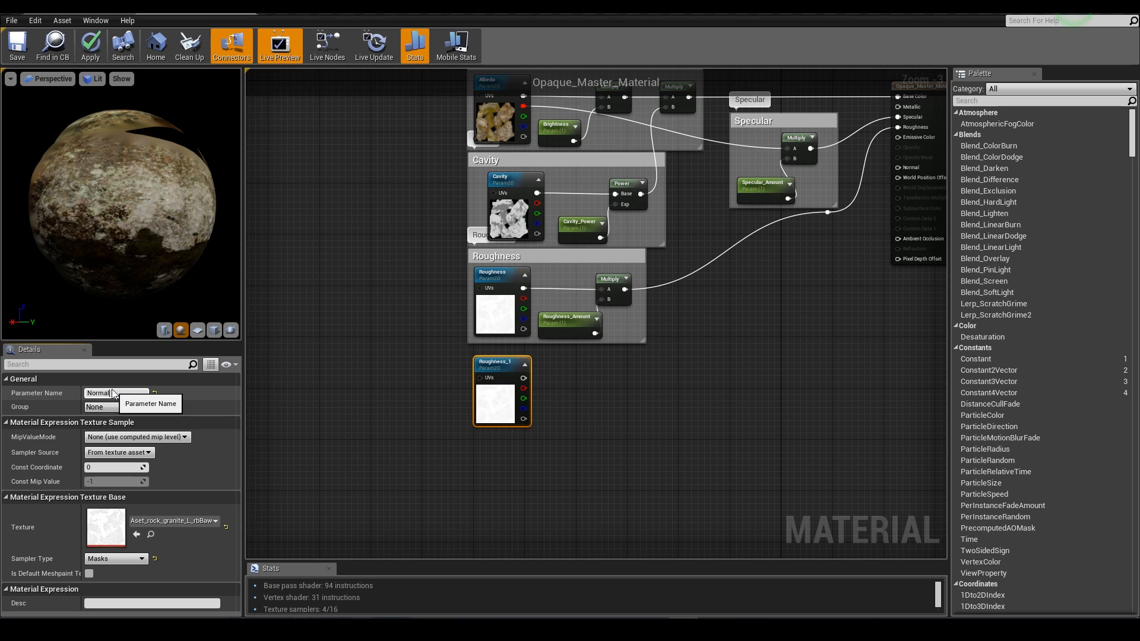
pyautogui.press('Return')
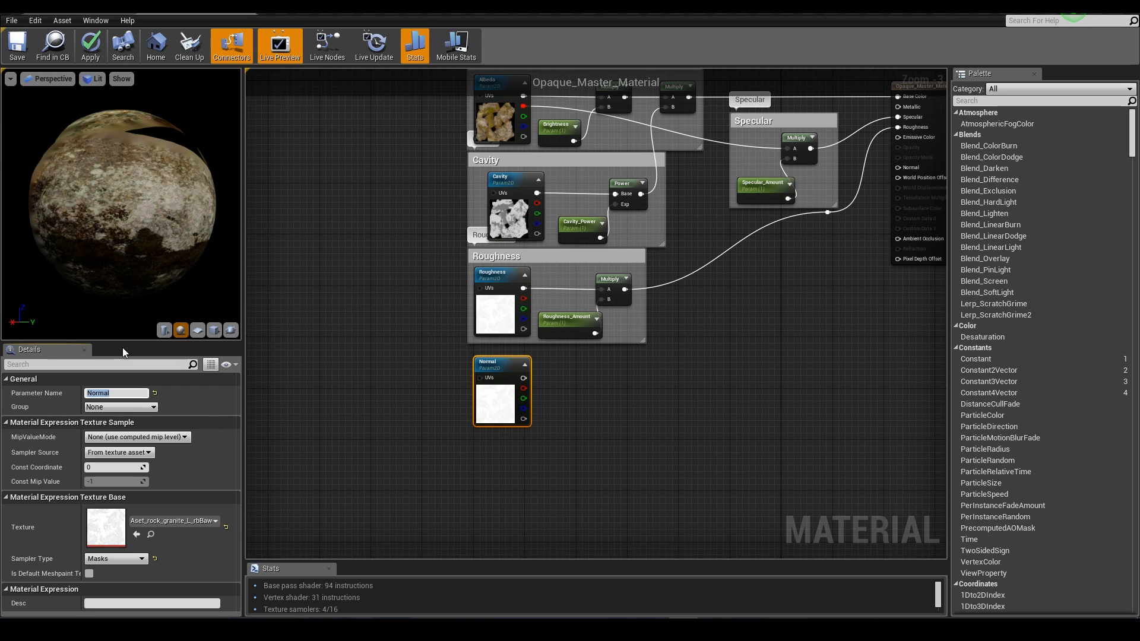
# Assign the granite rock's normal texture to the Normal parameter.
pyautogui.click(195, 525)
pyautogui.click(179, 391)
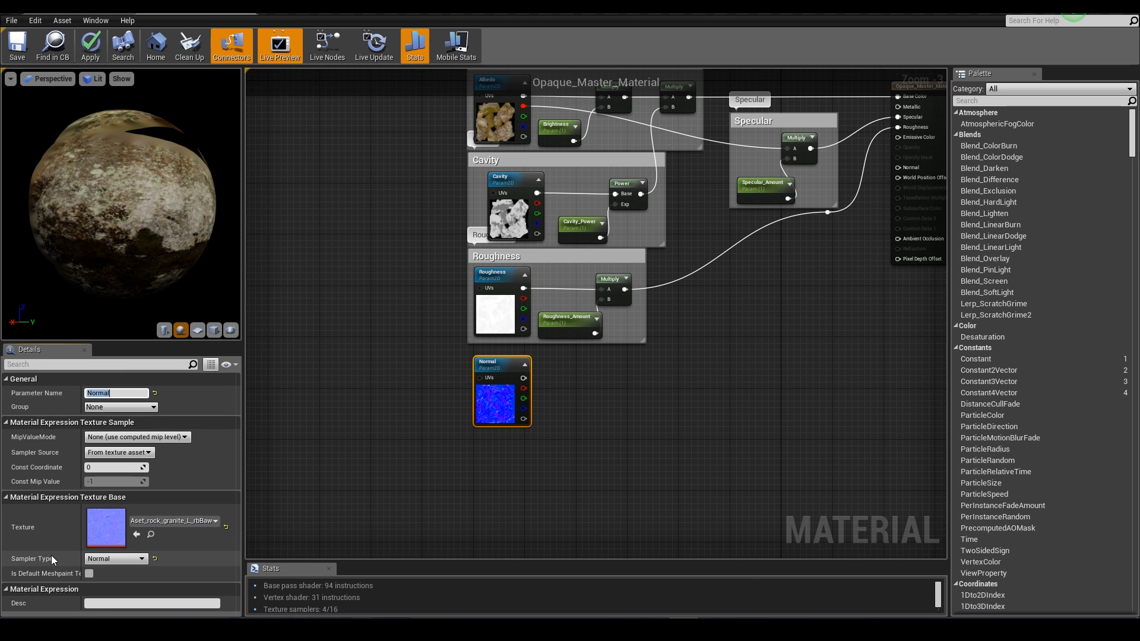
pyautogui.click(587, 391)
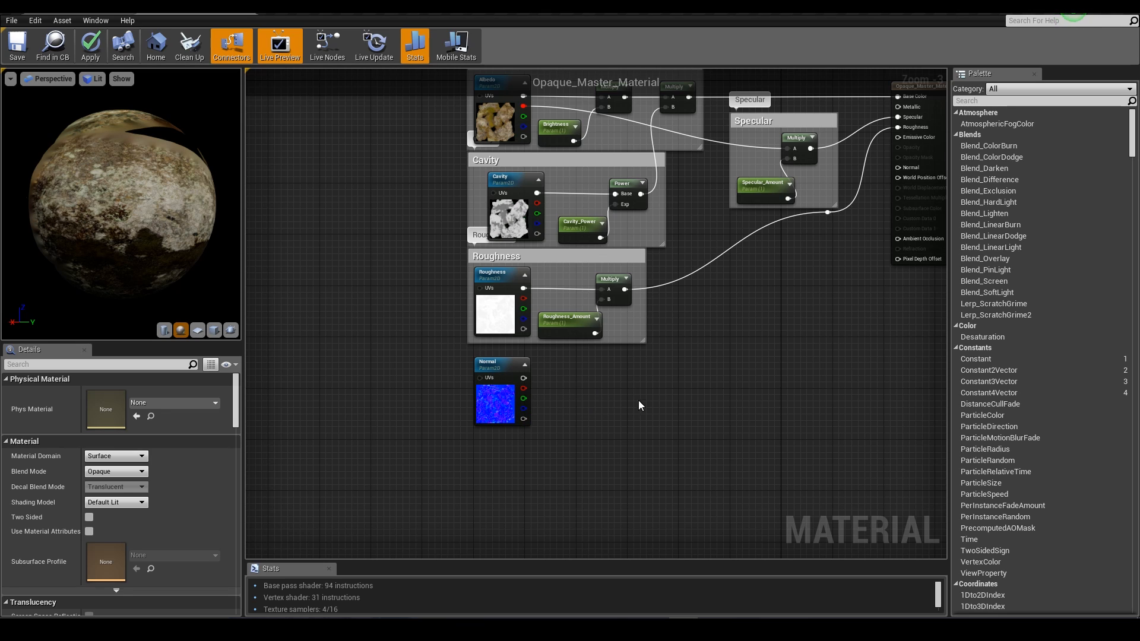
pyautogui.moveTo(639, 402); pyautogui.dragTo(608, 397, button='right')
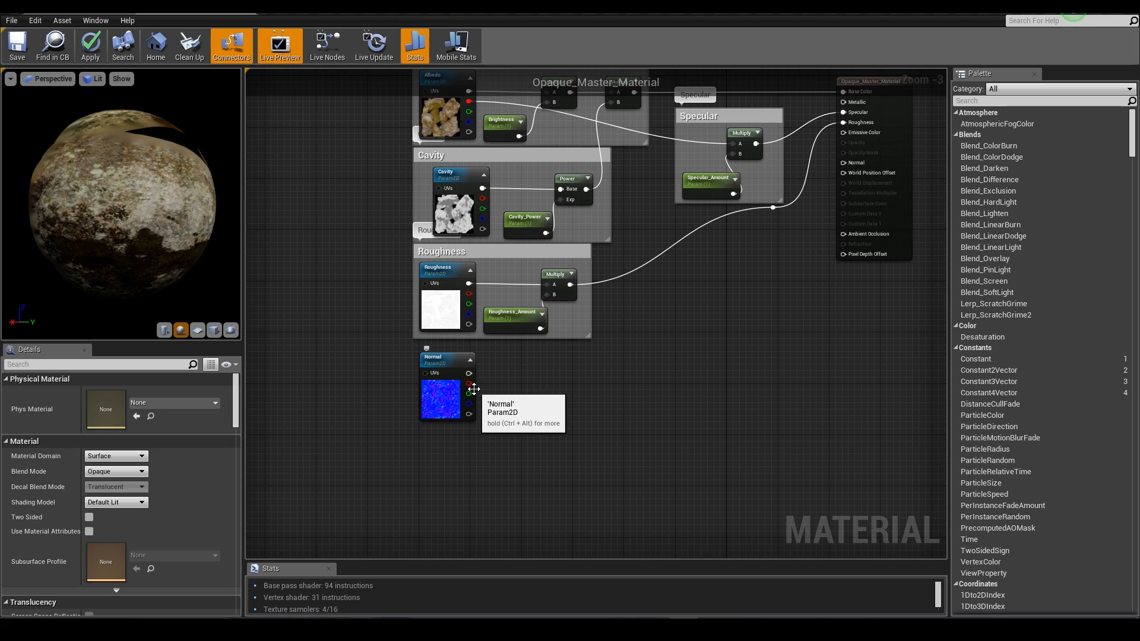
pyautogui.moveTo(531, 360); pyautogui.dragTo(629, 391)
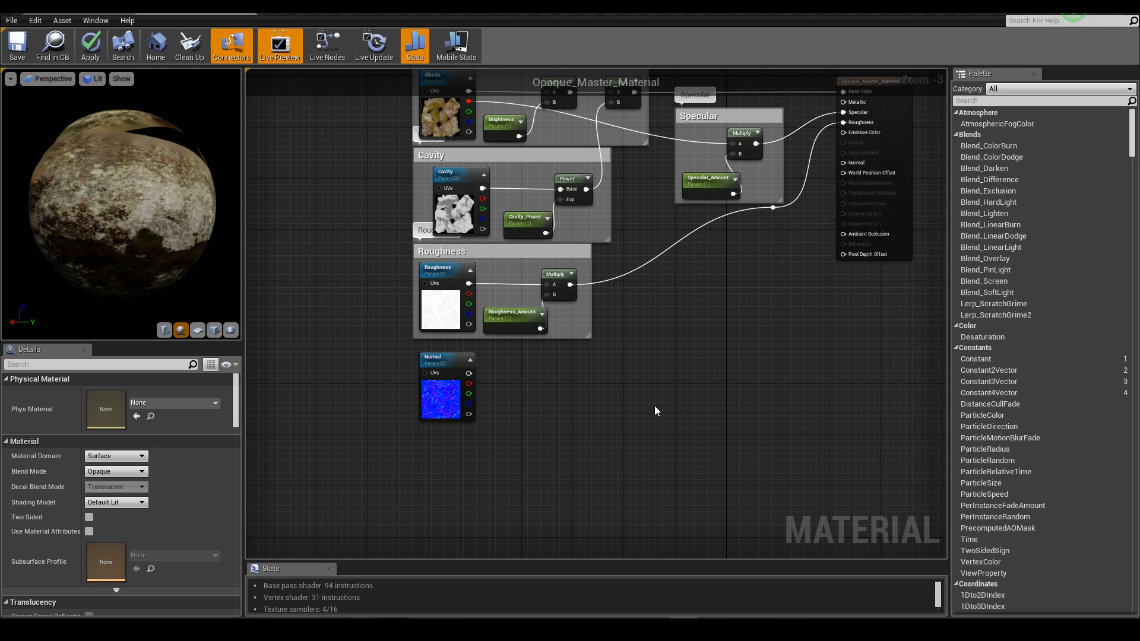
pyautogui.moveTo(710, 303); pyautogui.dragTo(698, 363, button='right')
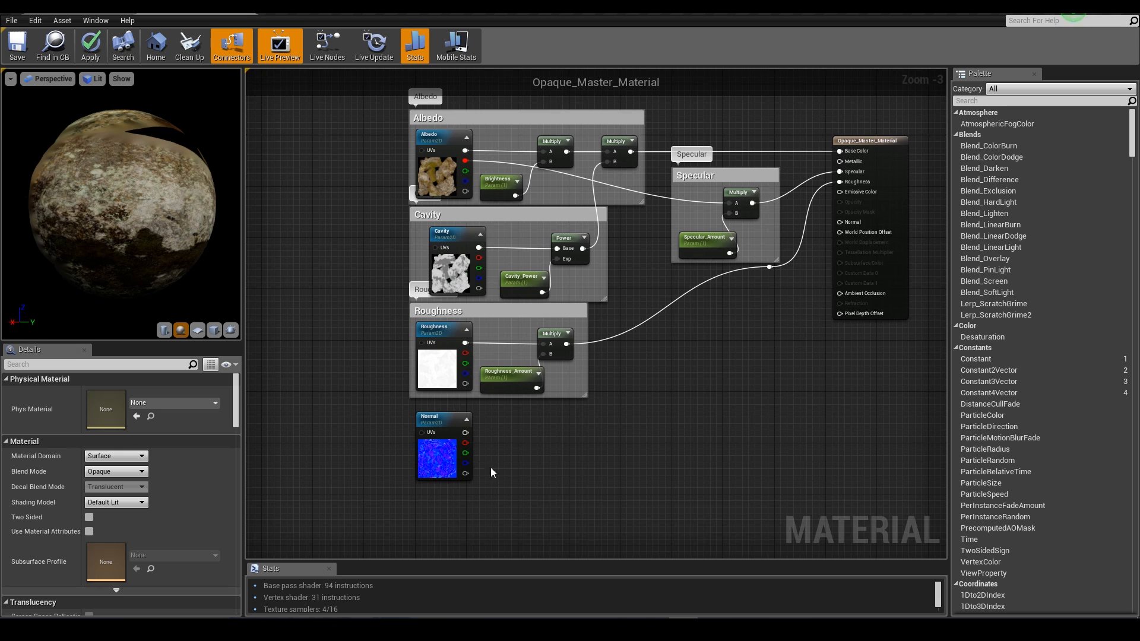
pyautogui.moveTo(660, 475); pyautogui.dragTo(656, 452, button='right')
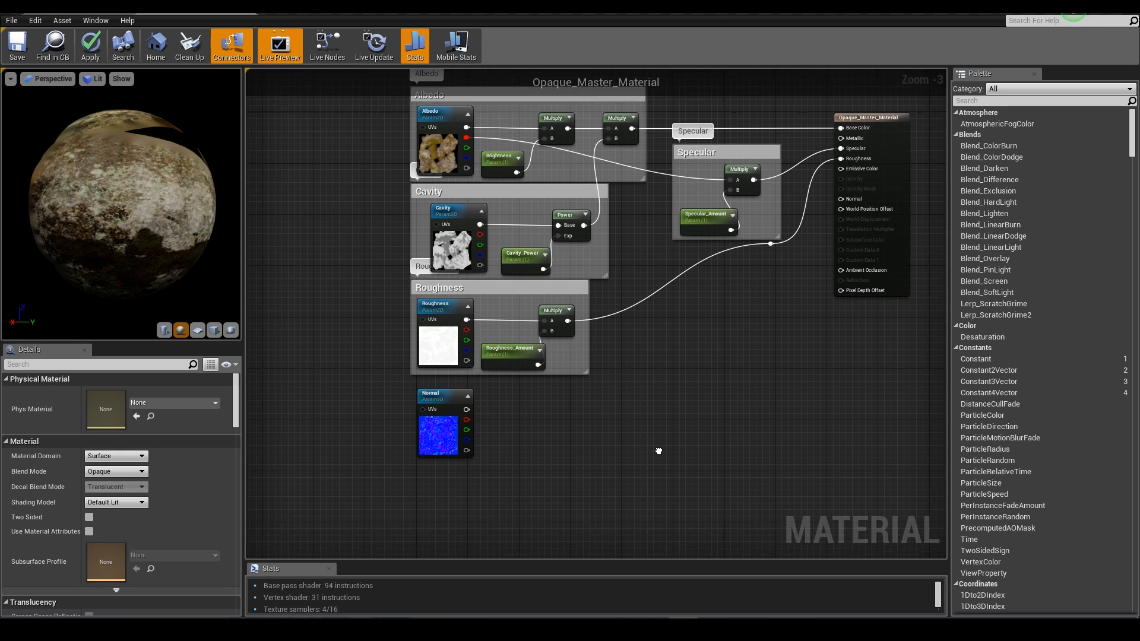
pyautogui.scroll(1, 540, 428)
pyautogui.moveTo(540, 429); pyautogui.dragTo(620, 461, button='right')
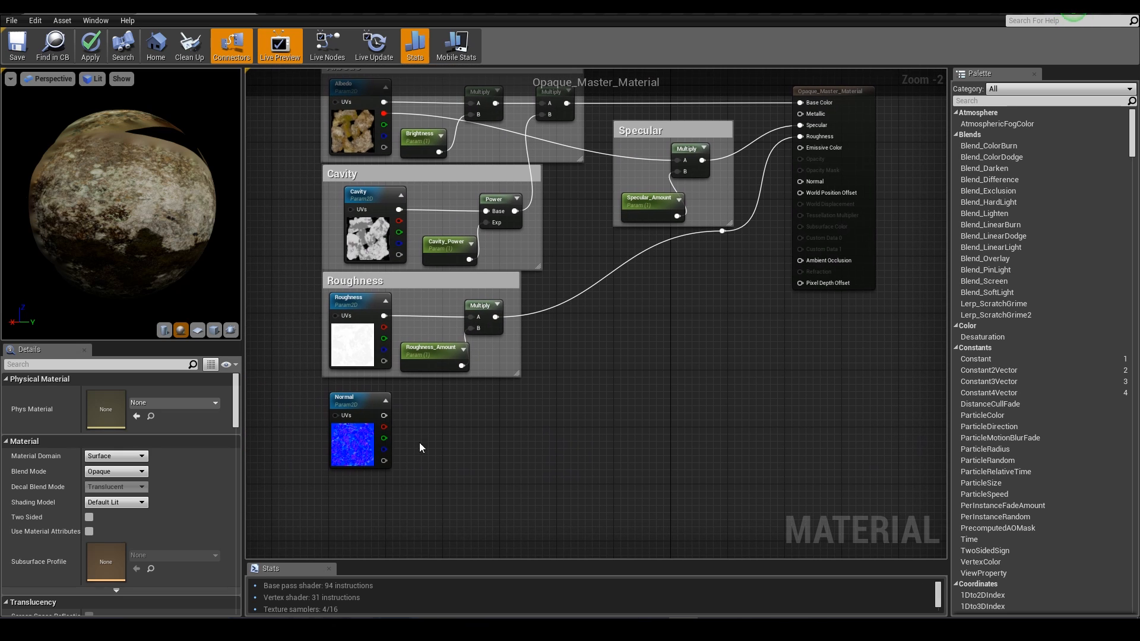
pyautogui.scroll(1, 408, 421)
pyautogui.moveTo(389, 416); pyautogui.dragTo(443, 445)
pyautogui.click(425, 326)
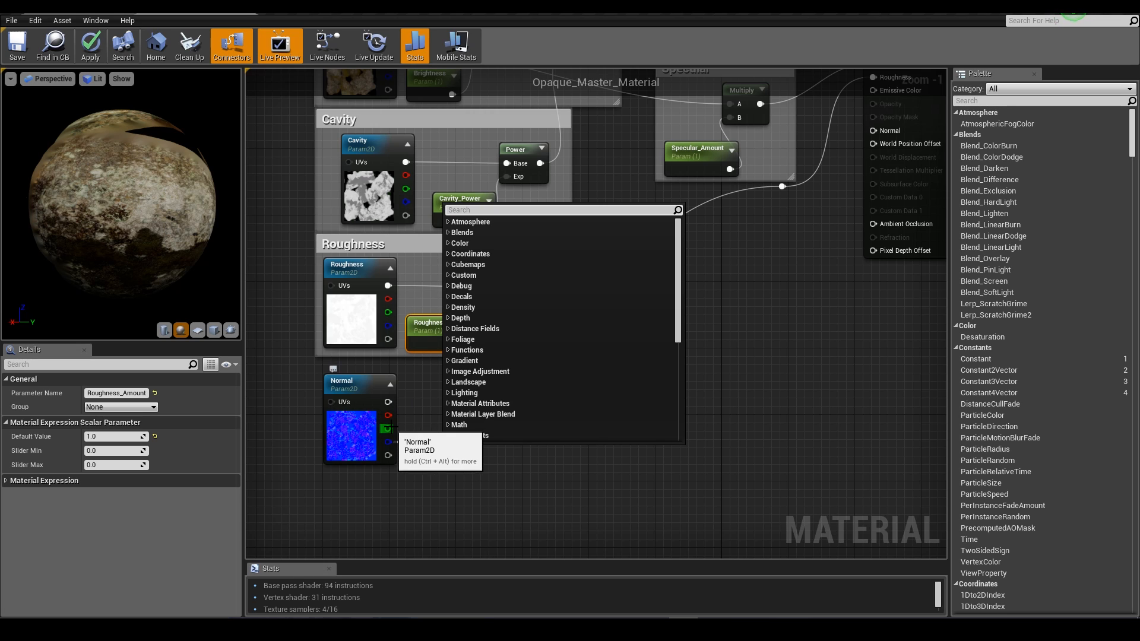
pyautogui.click(426, 410)
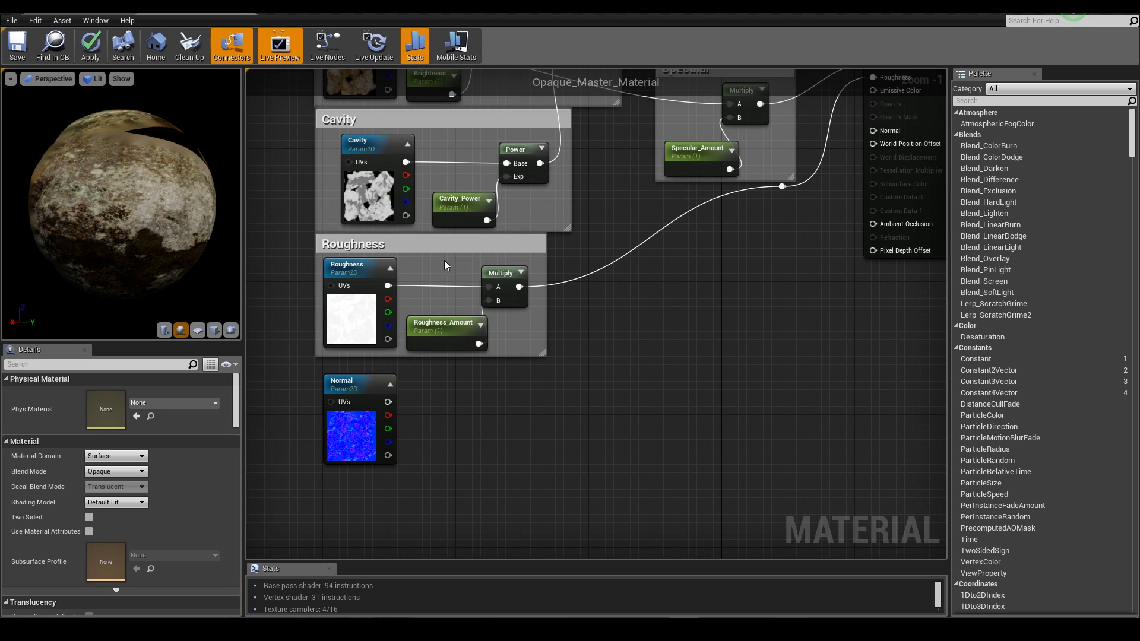
# Duplicate the Roughness group's Multiply node beside the Normal texture and connect the texture's red channel to its A input.
pyautogui.click(500, 273)
pyautogui.hotkey('ctrl', 'w')
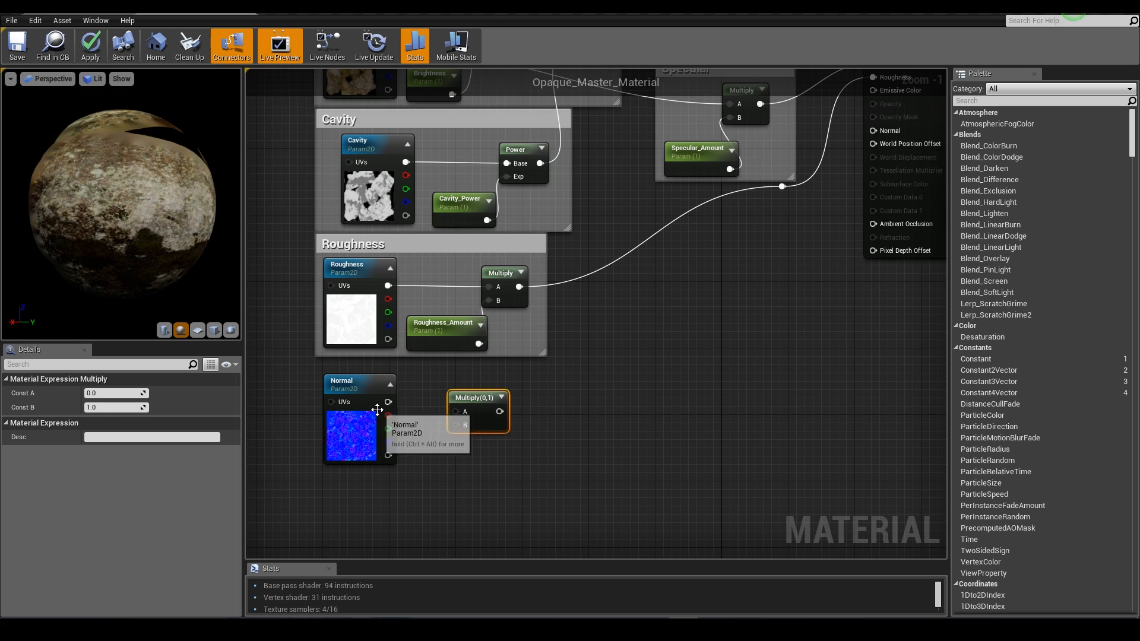
pyautogui.moveTo(388, 415); pyautogui.dragTo(491, 399)
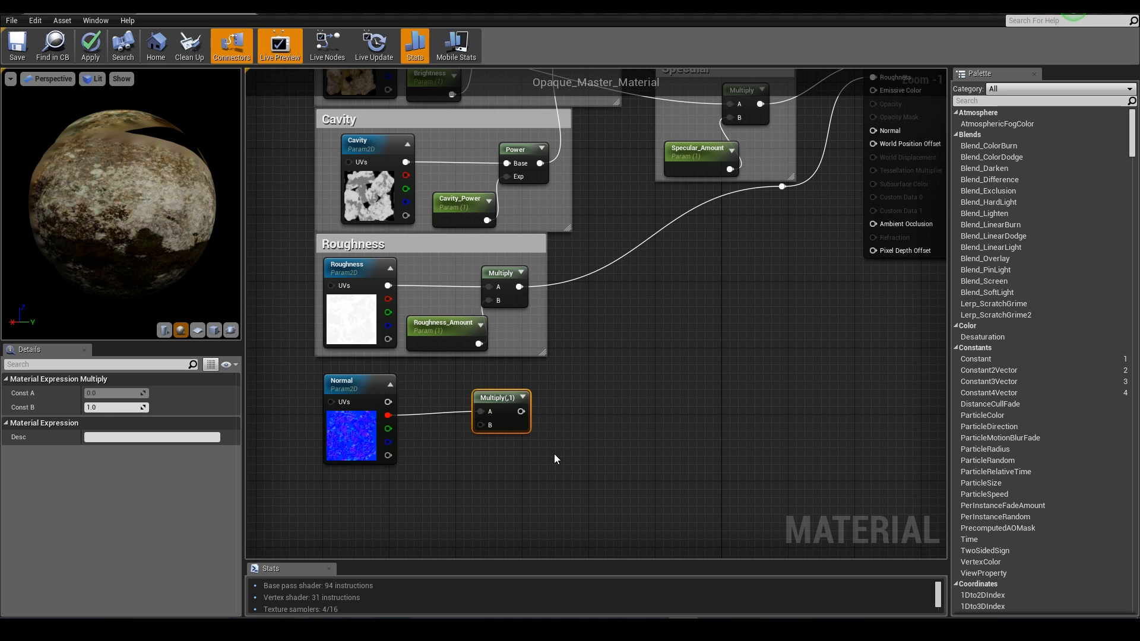
# Duplicate the new Multiply node directly beneath it, feed the Normal texture's green channel into its A input, and align the texture node with the pair.
pyautogui.moveTo(554, 459); pyautogui.dragTo(532, 404, button='right')
pyautogui.hotkey('ctrl', 'w')
pyautogui.moveTo(538, 410); pyautogui.dragTo(456, 410)
pyautogui.moveTo(367, 374); pyautogui.dragTo(490, 386)
pyautogui.click(560, 363)
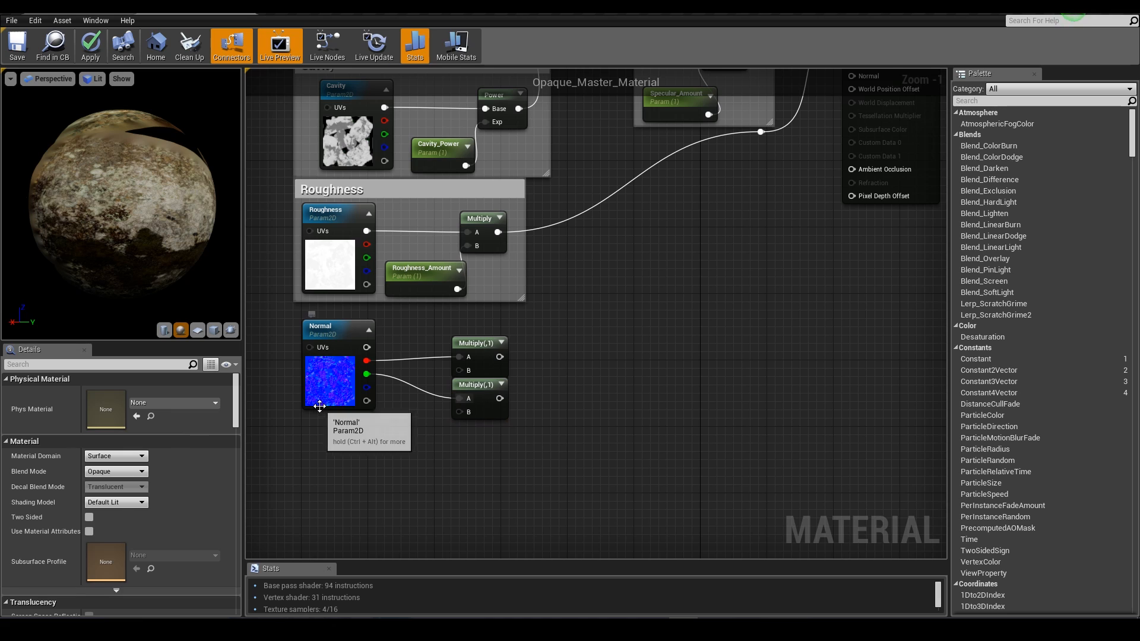
pyautogui.moveTo(319, 406); pyautogui.dragTo(320, 423)
# Duplicate the Roughness_Amount parameter and place the copy directly beneath the Normal texture node.
pyautogui.scroll(-1, 527, 337)
pyautogui.moveTo(547, 348); pyautogui.dragTo(561, 323, button='right')
pyautogui.click(445, 265)
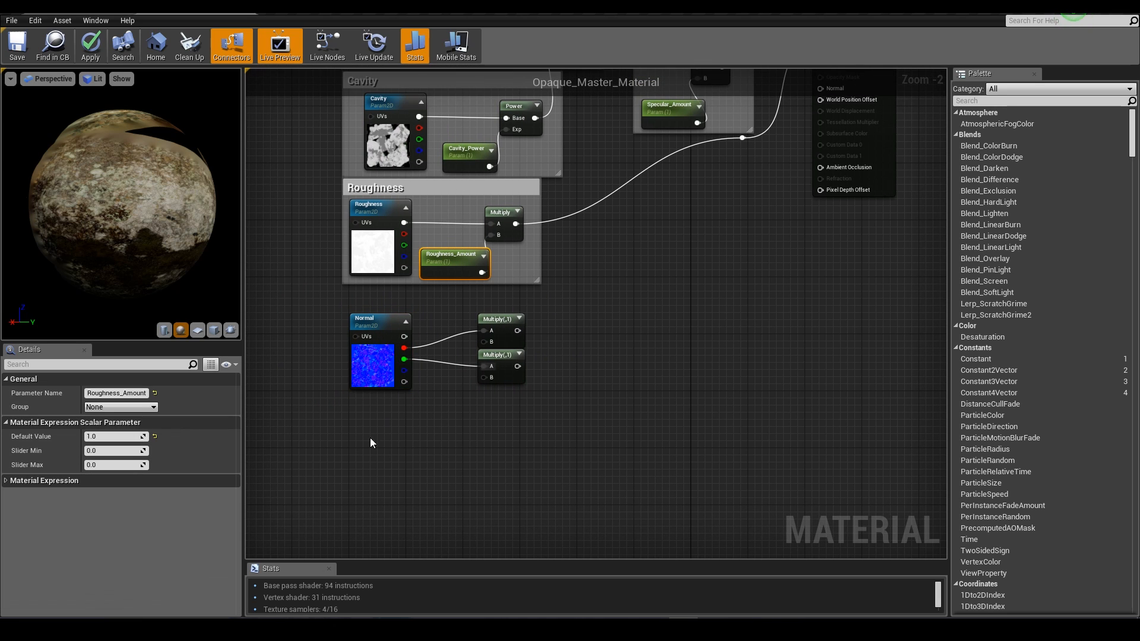
pyautogui.click(392, 443)
pyautogui.hotkey('ctrl', 'v')
pyautogui.moveTo(408, 442); pyautogui.dragTo(379, 408)
# Rename the duplicated scalar parameter Normal_Strength.
pyautogui.click(143, 394)
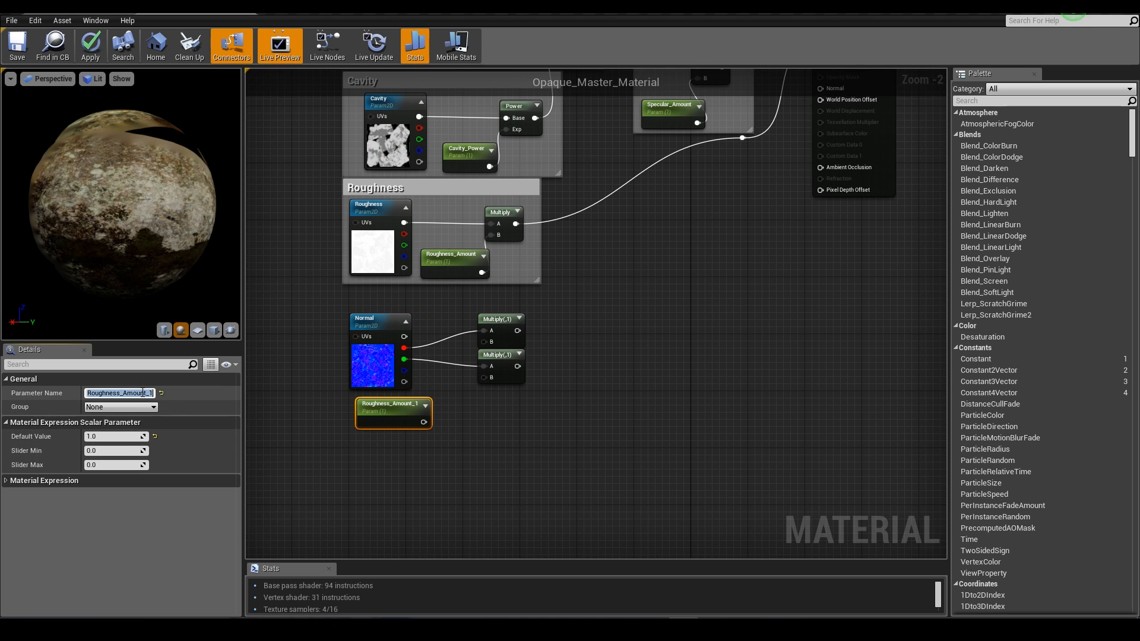
pyautogui.write('Norm')
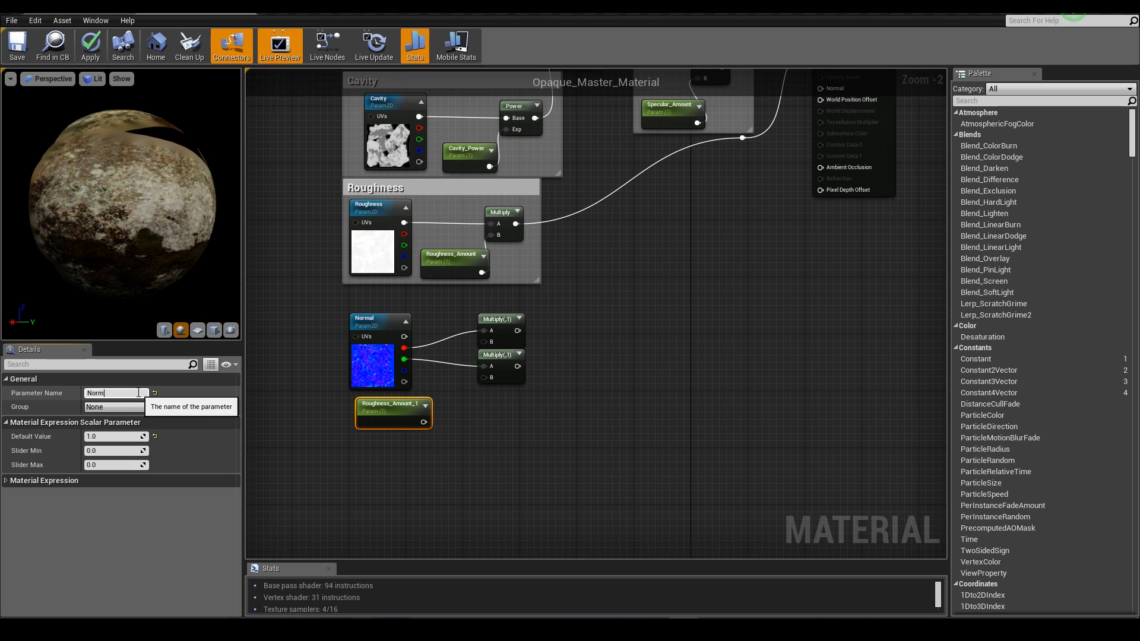
pyautogui.write('al_In')
pyautogui.write('rength')
pyautogui.press('Return')
pyautogui.click(140, 437)
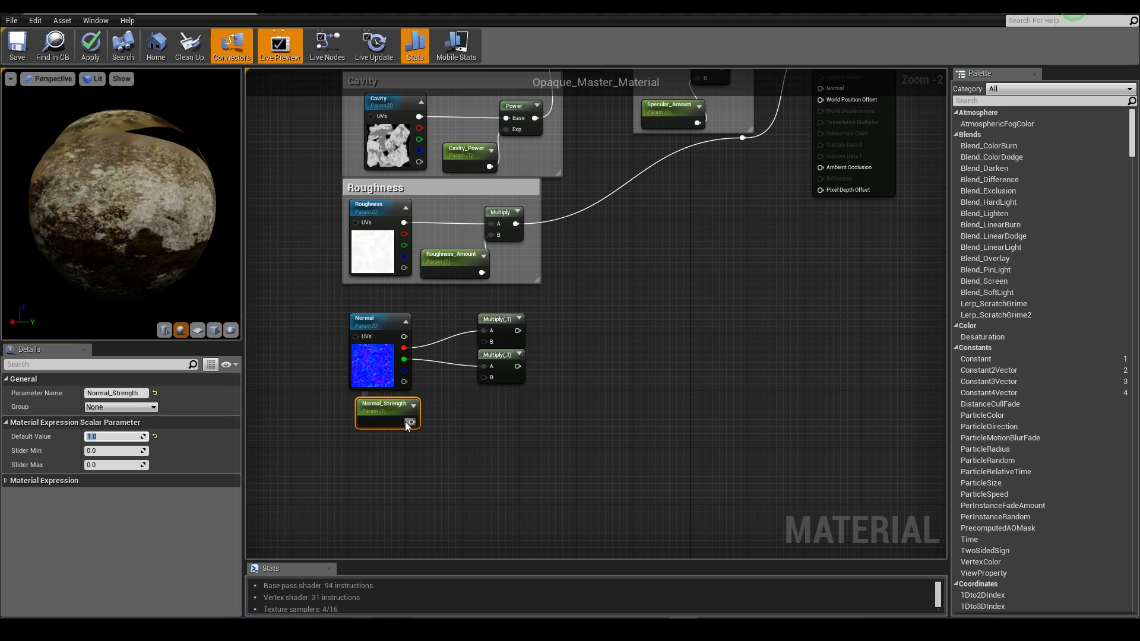
# Connect Normal_Strength to the B inputs of both Multiply nodes beside the Normal texture.
pyautogui.moveTo(411, 422); pyautogui.dragTo(484, 342)
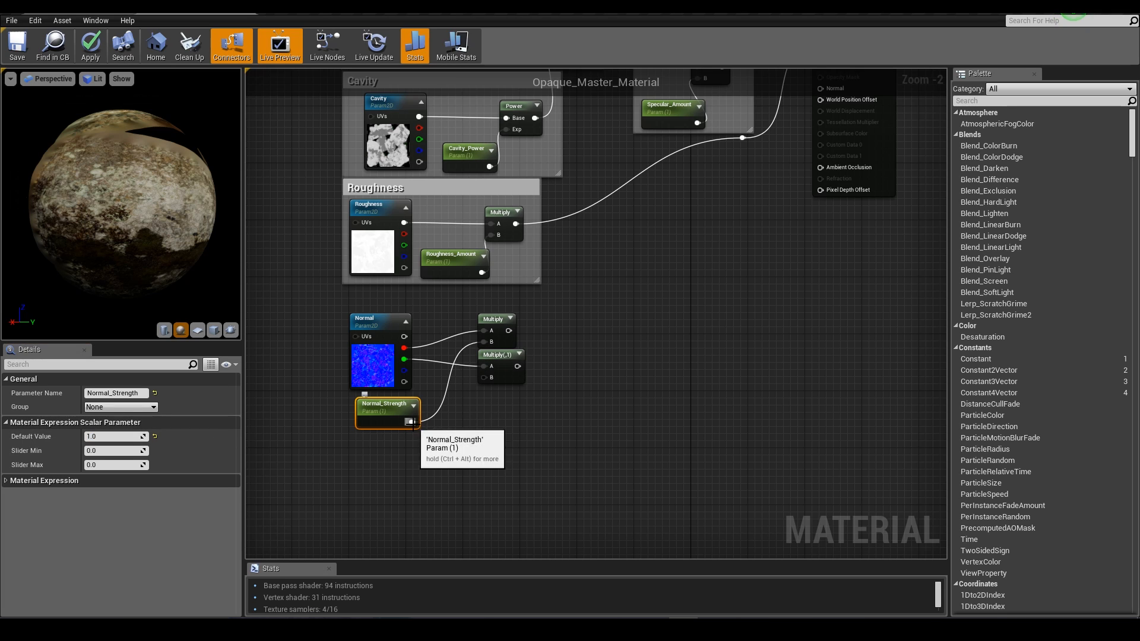
pyautogui.moveTo(412, 422); pyautogui.dragTo(484, 378)
pyautogui.click(545, 346)
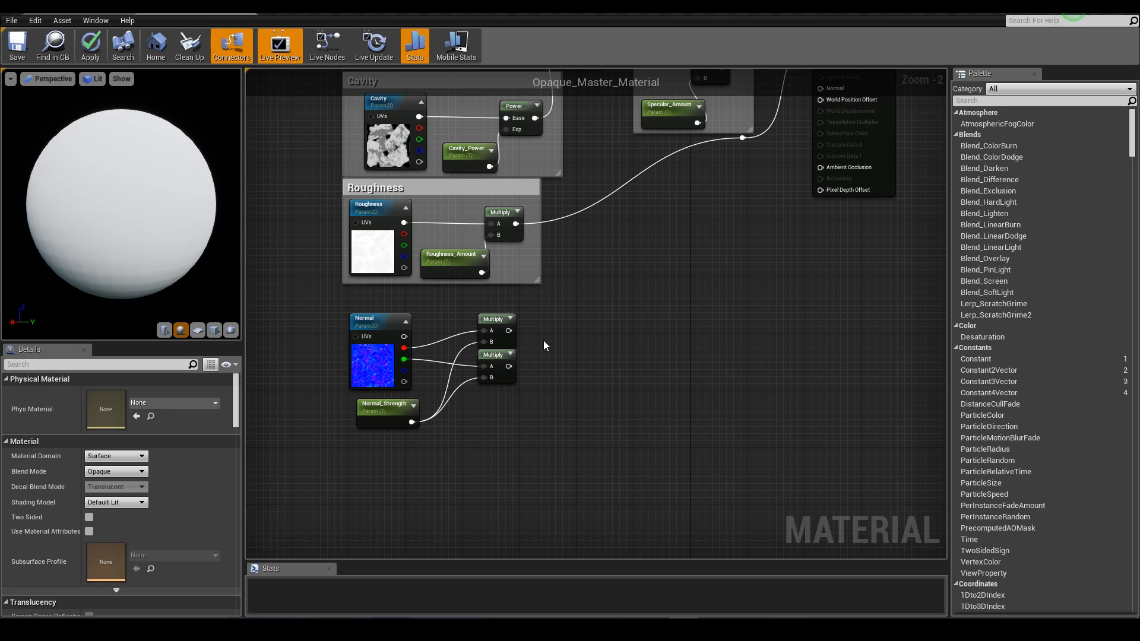
pyautogui.click(495, 339)
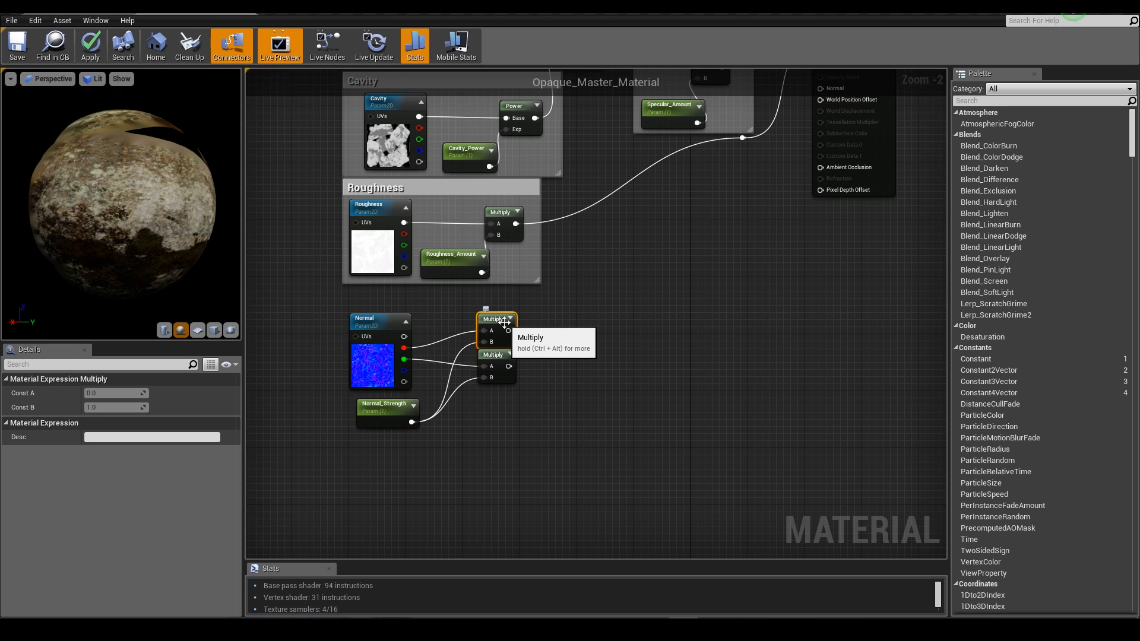
# Add an Append node beside the two Multiply nodes of the Normal texture and duplicate it.
pyautogui.click(502, 358)
pyautogui.click(451, 386)
pyautogui.moveTo(404, 370); pyautogui.dragTo(587, 438)
pyautogui.write('append')
pyautogui.press('Return')
pyautogui.keyDown('alt'); pyautogui.click(584, 409); pyautogui.keyUp('alt')
pyautogui.hotkey('ctrl', 'w')
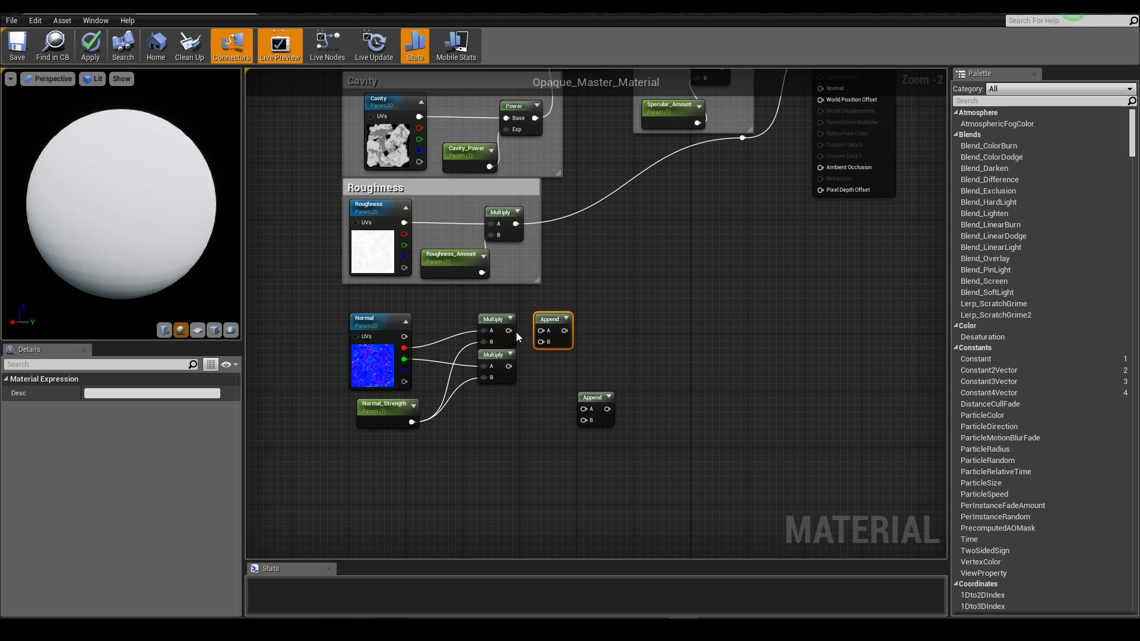
# Connect both Multiply outputs to the first Append, then feed that Append and the Normal texture's blue channel into the second Append.
pyautogui.moveTo(508, 330); pyautogui.dragTo(635, 328)
pyautogui.click(550, 322)
pyautogui.click(668, 418)
pyautogui.click(600, 389)
# Group the normal map nodes in a comment box titled Normal and align it beneath the Roughness group.
pyautogui.moveTo(597, 392); pyautogui.dragTo(630, 403, button='right')
pyautogui.moveTo(403, 427); pyautogui.dragTo(380, 443)
pyautogui.write('cNormal')
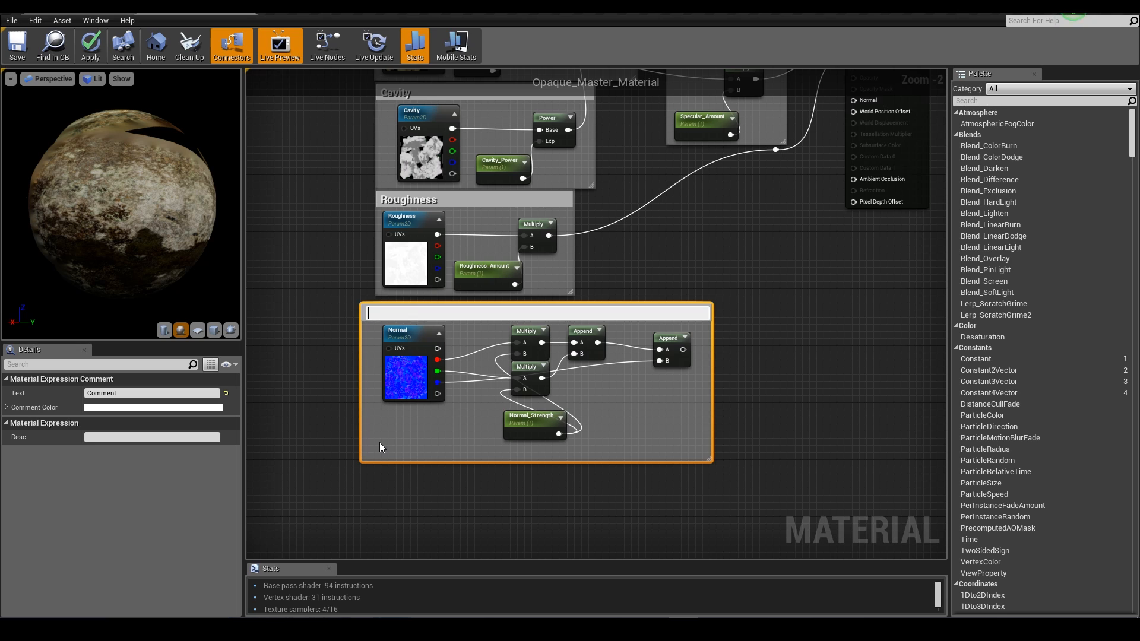
pyautogui.press('Return')
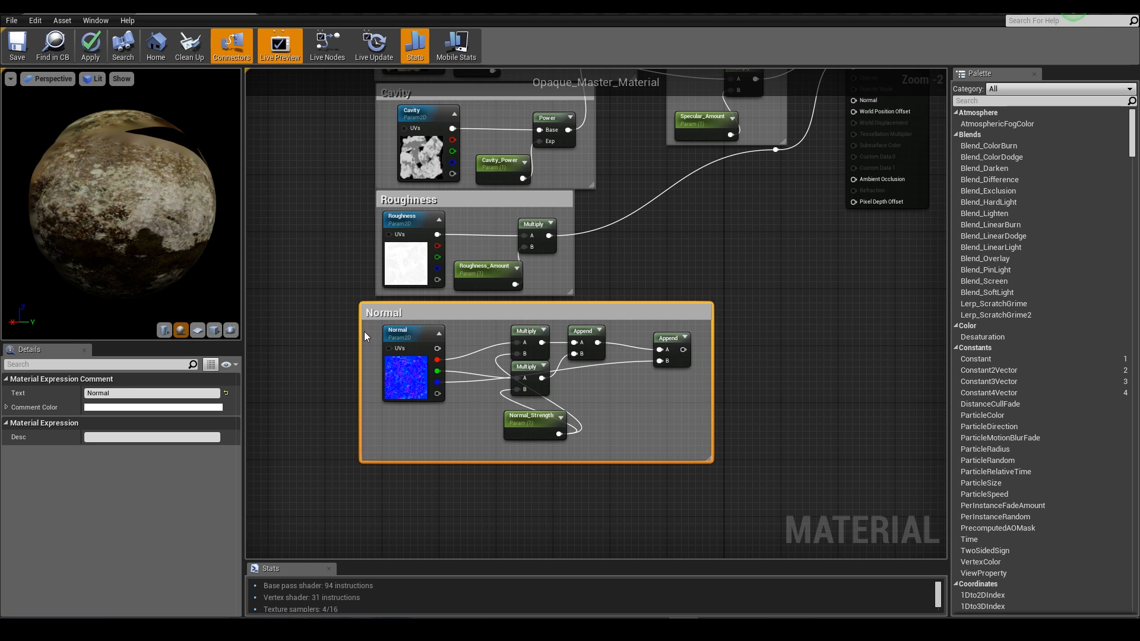
pyautogui.moveTo(386, 313); pyautogui.dragTo(404, 310)
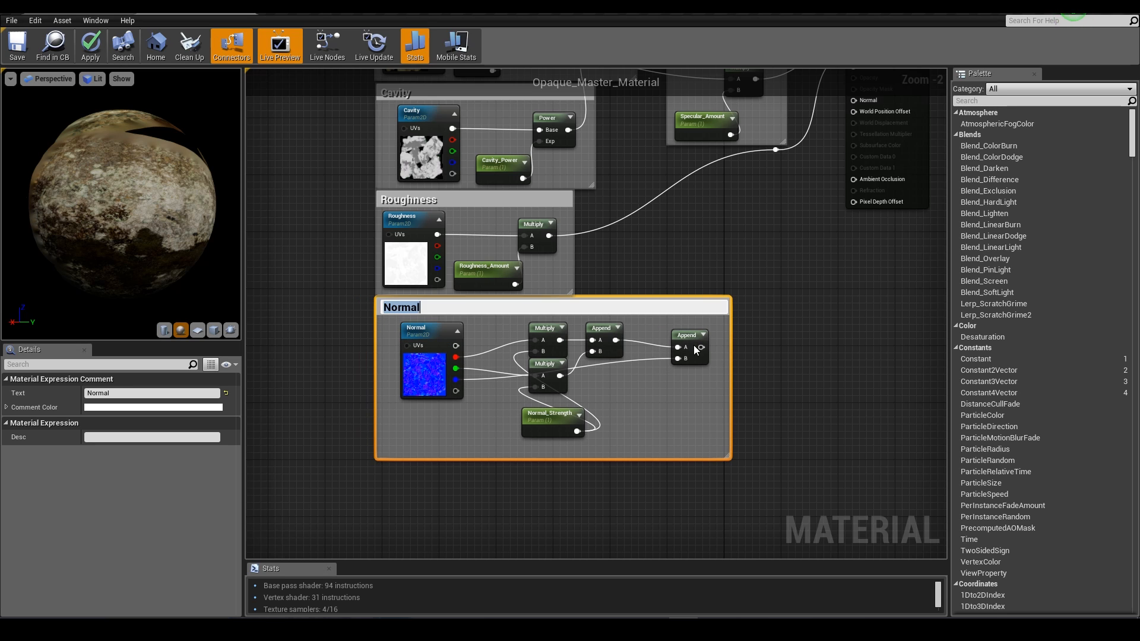
# Connect the second Append node's output to the Normal input of the Opaque_Master_Material node.
pyautogui.click(840, 318)
pyautogui.moveTo(840, 319); pyautogui.dragTo(816, 419, button='right')
pyautogui.moveTo(678, 450); pyautogui.dragTo(835, 202)
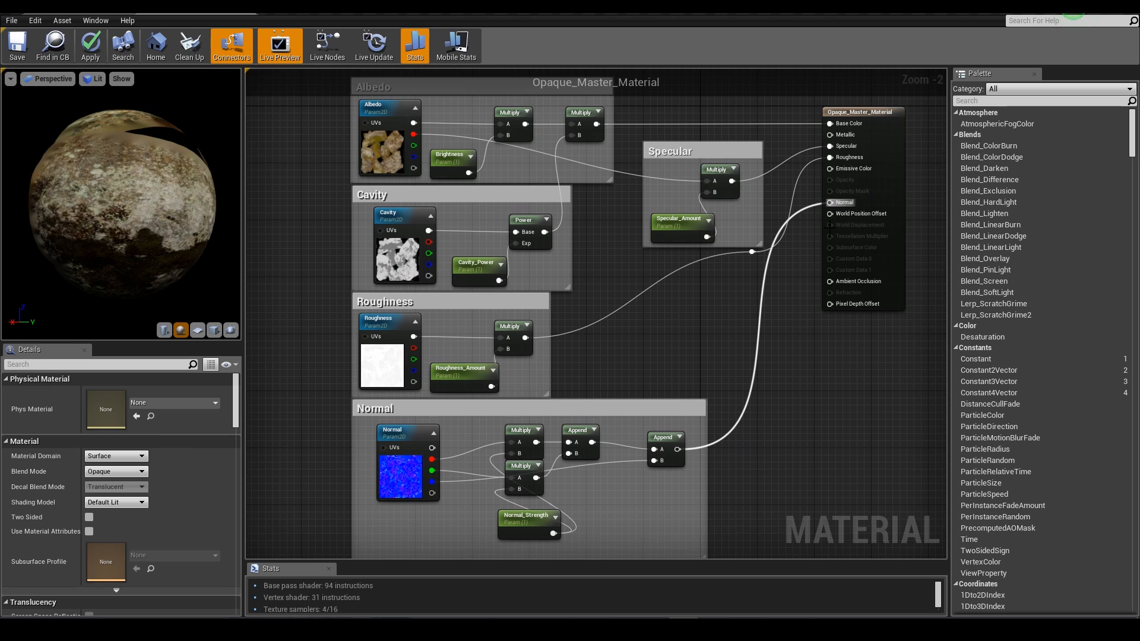
# Move the Normal_Strength parameter beneath the Normal texture node and save the master material.
pyautogui.moveTo(742, 380); pyautogui.dragTo(840, 299, button='right')
pyautogui.moveTo(631, 435); pyautogui.dragTo(557, 451)
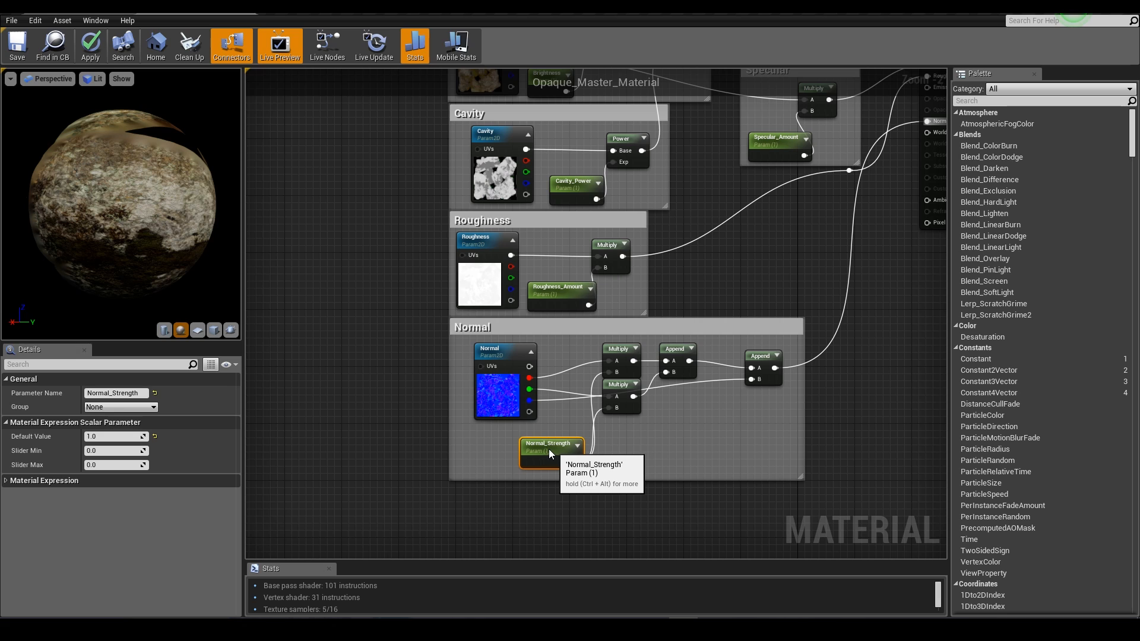
pyautogui.moveTo(550, 452); pyautogui.dragTo(546, 453)
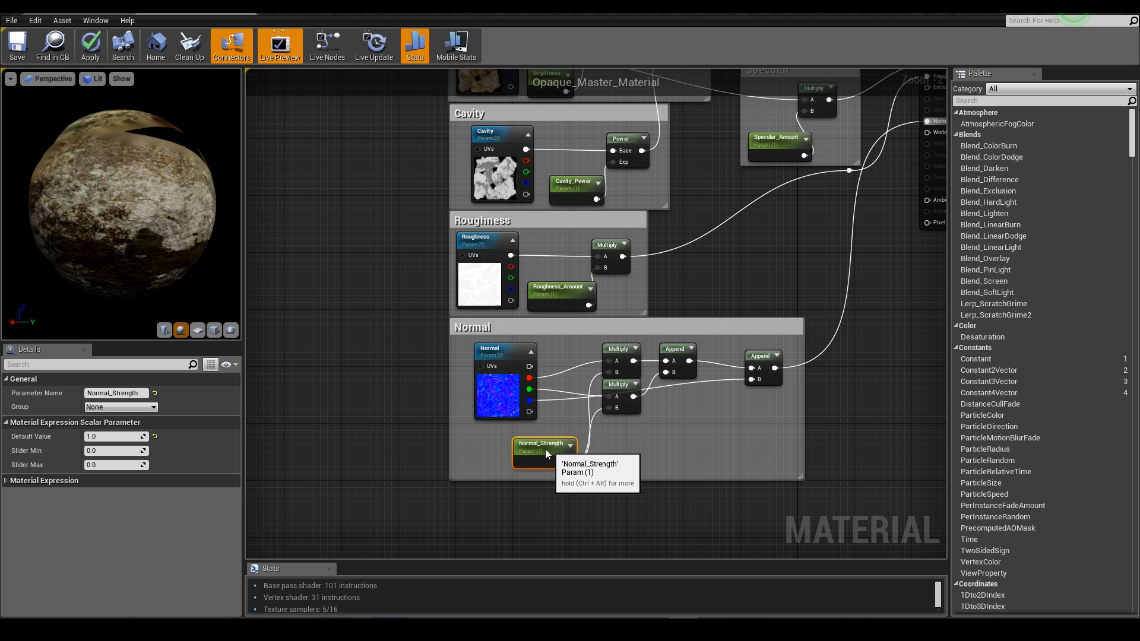
pyautogui.press('Home')
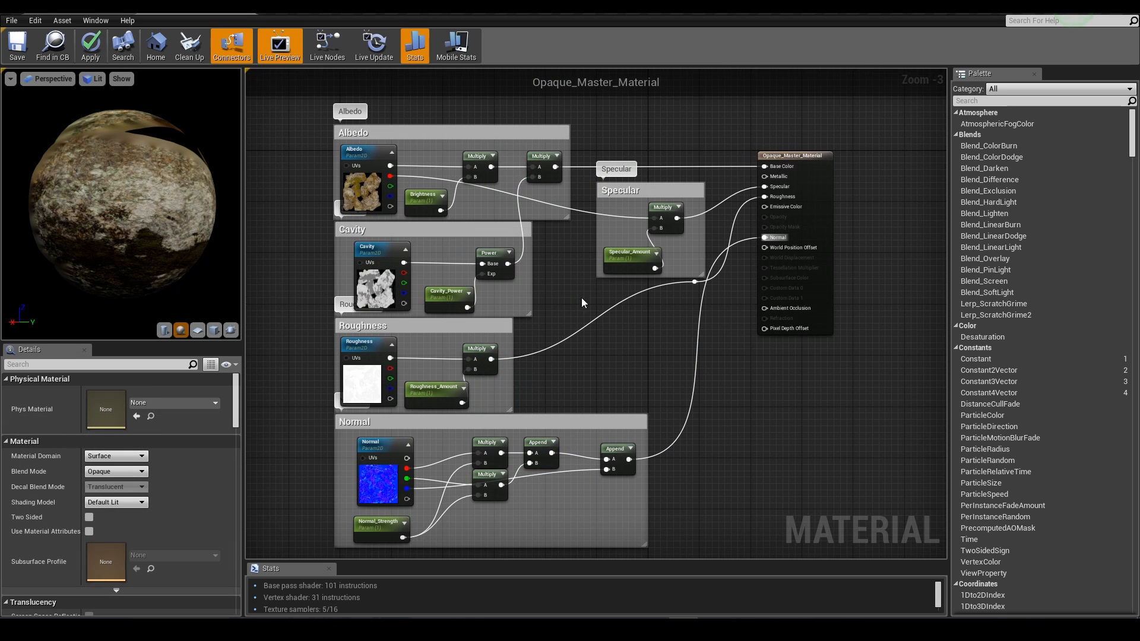
pyautogui.click(18, 45)
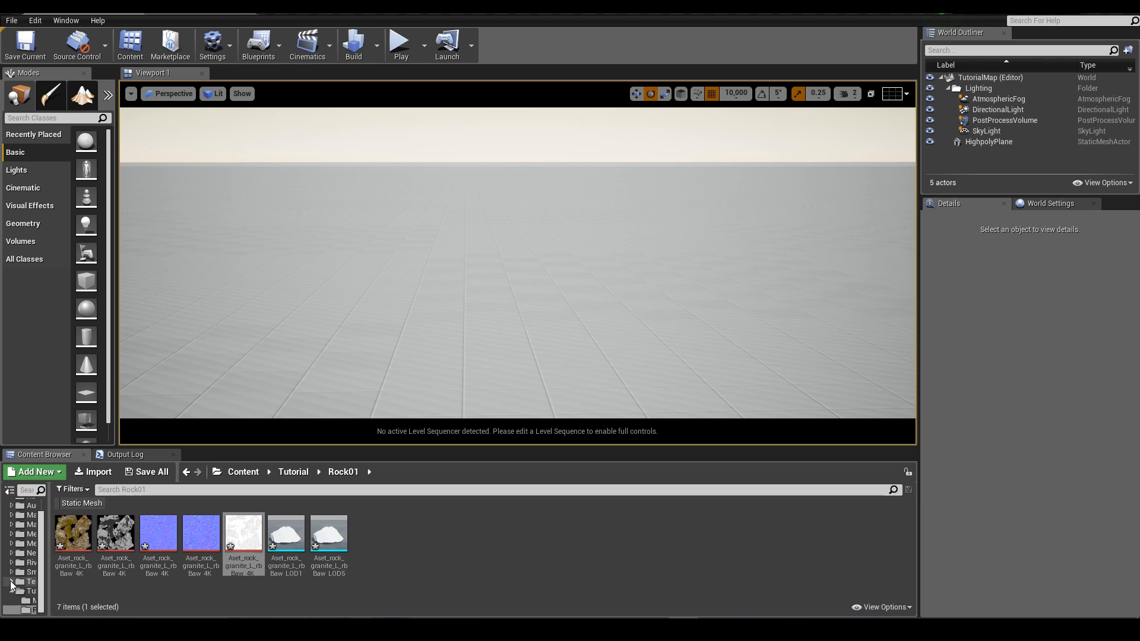
# Create a material instance of Opaque_Master_Material in the Master_Materials folder and name it Rock_01_Mat.
pyautogui.click(29, 600)
pyautogui.click(68, 549)
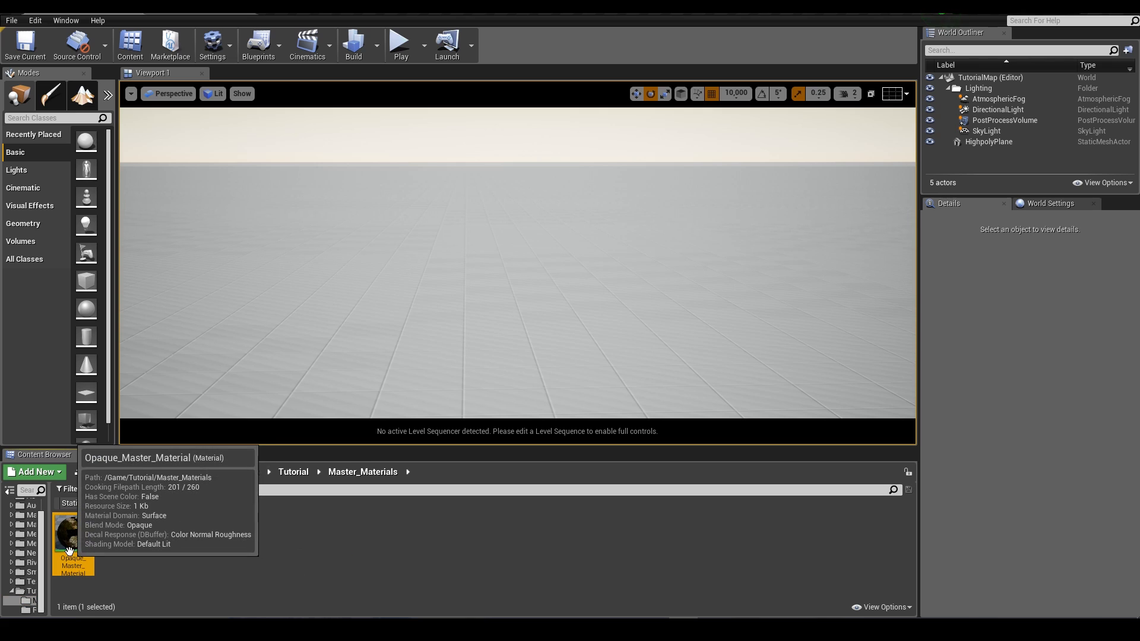
pyautogui.rightClick(68, 552)
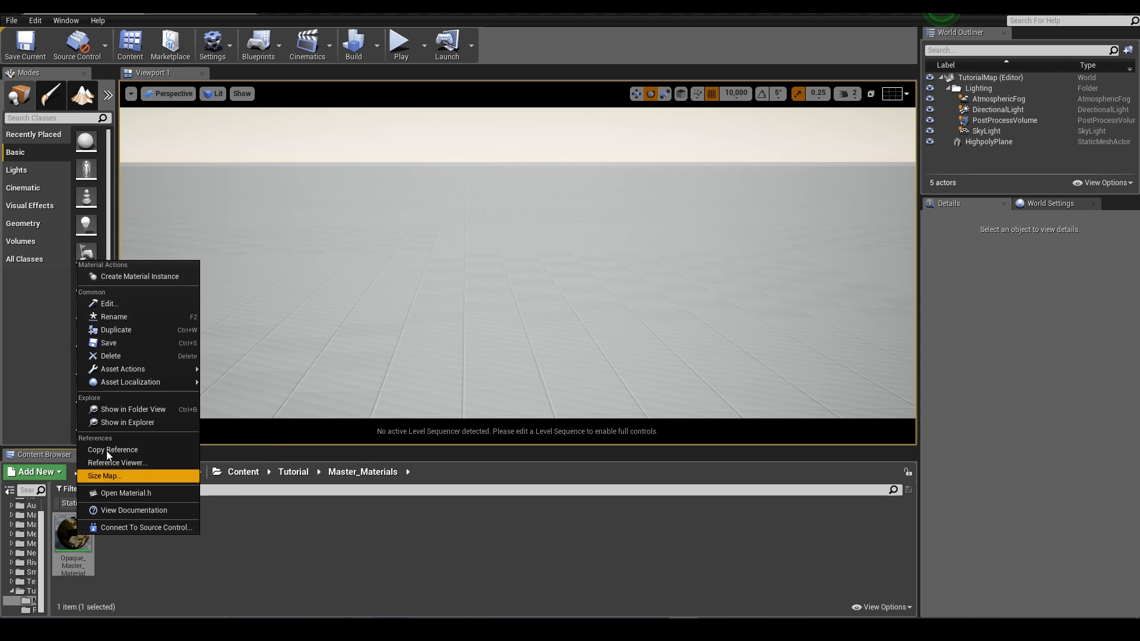
pyautogui.click(134, 277)
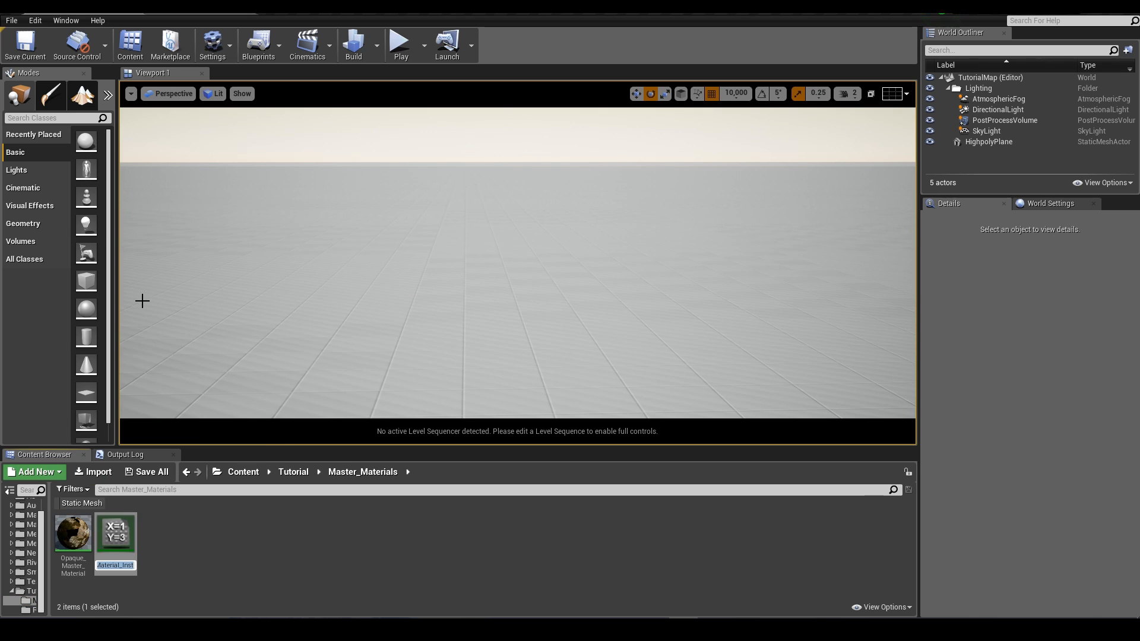
pyautogui.write('Rock')
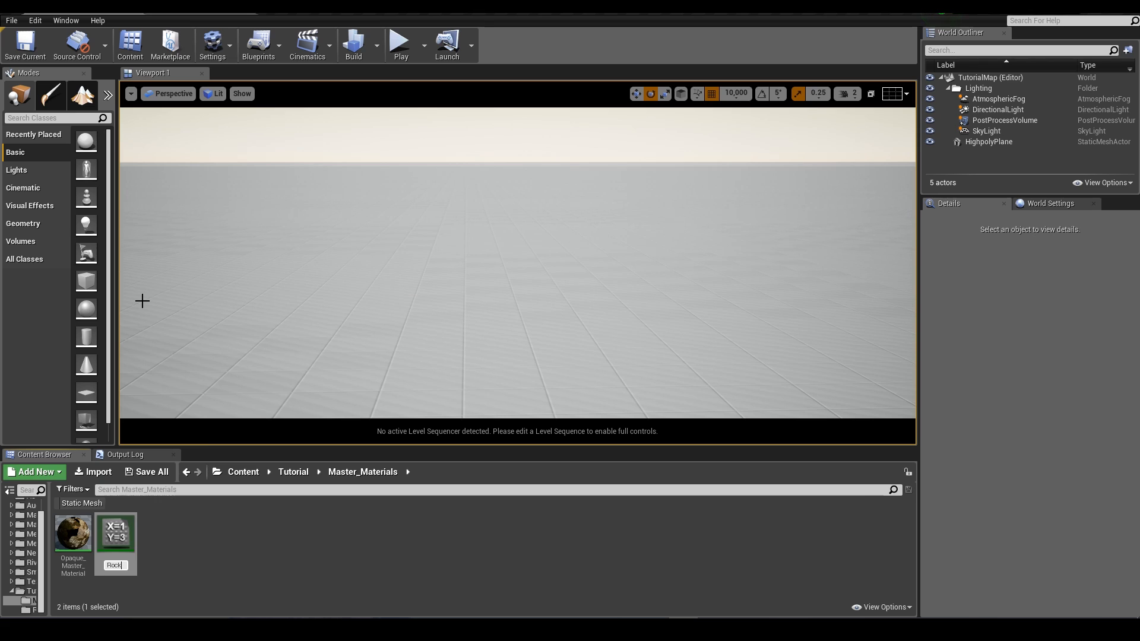
pyautogui.write('_01_Mat')
pyautogui.press('Return')
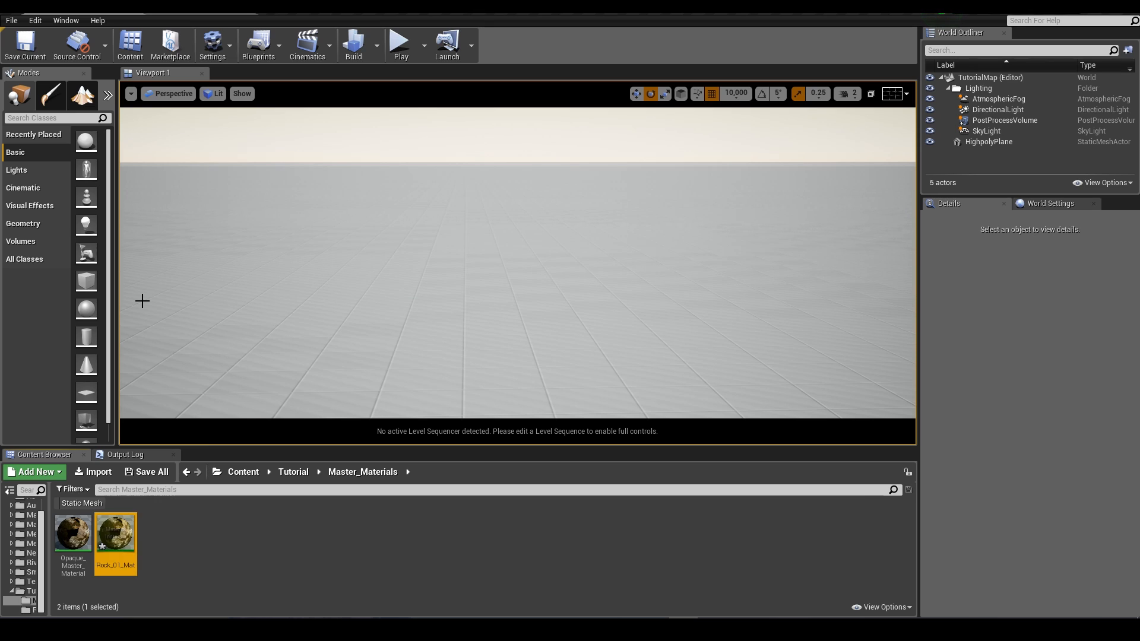
# Move Rock_01_Mat into the Rock01 folder and open that folder.
pyautogui.moveTo(110, 532); pyautogui.dragTo(28, 611)
pyautogui.click(49, 603)
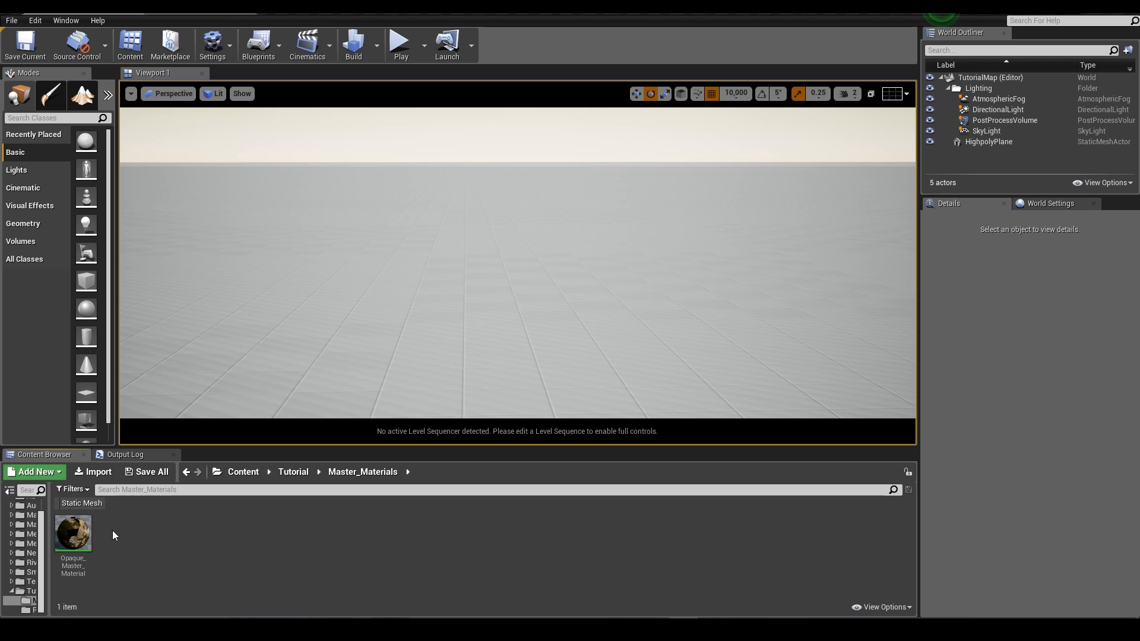
pyautogui.click(31, 609)
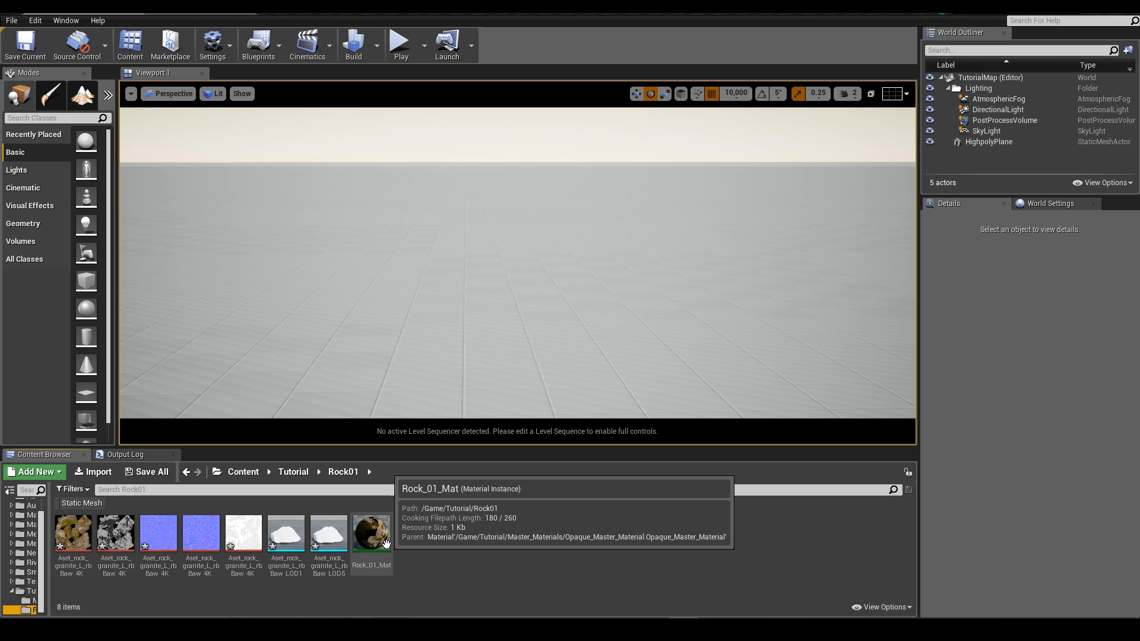
# Open the Rock_01_Mat instance and enable the Brightness, Cavity_Power and Roughness_Amount scalar parameters.
pyautogui.doubleClick(386, 544)
pyautogui.moveTo(273, 20); pyautogui.dragTo(771, 158)
pyautogui.scroll(-2, 795, 386)
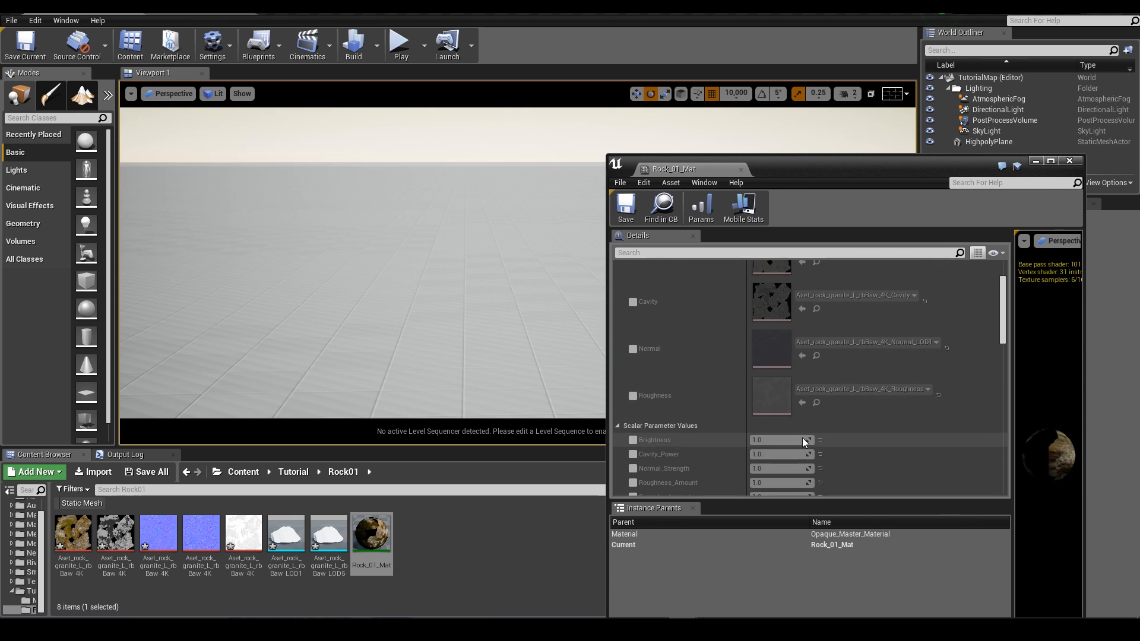
pyautogui.scroll(1, 806, 380)
pyautogui.scroll(-2, 790, 392)
pyautogui.scroll(-3, 782, 400)
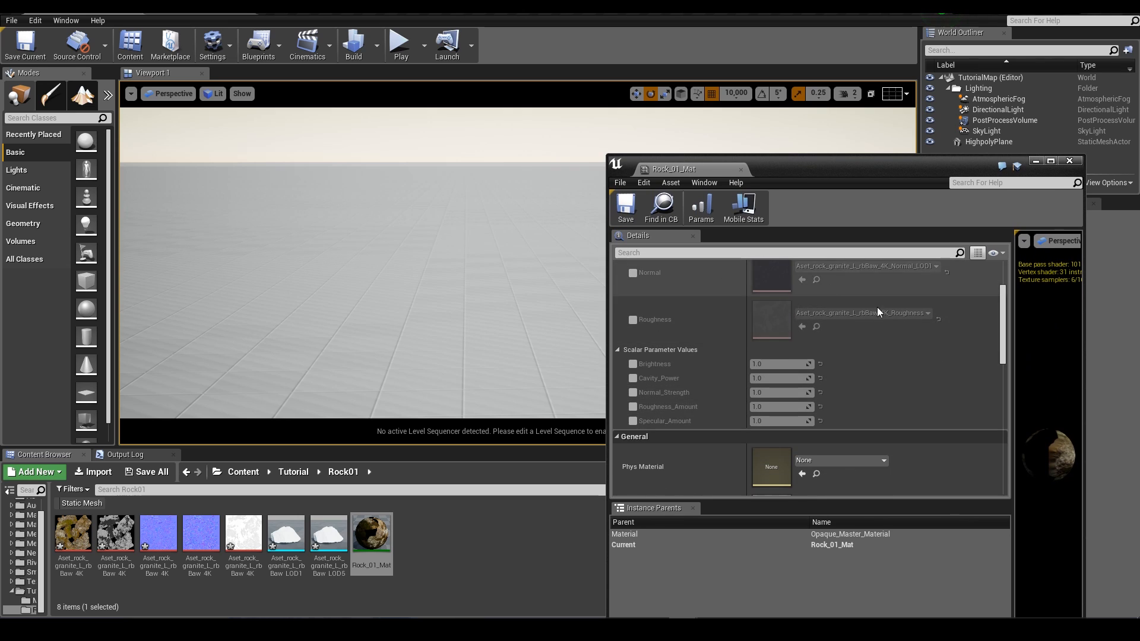
pyautogui.scroll(3, 731, 387)
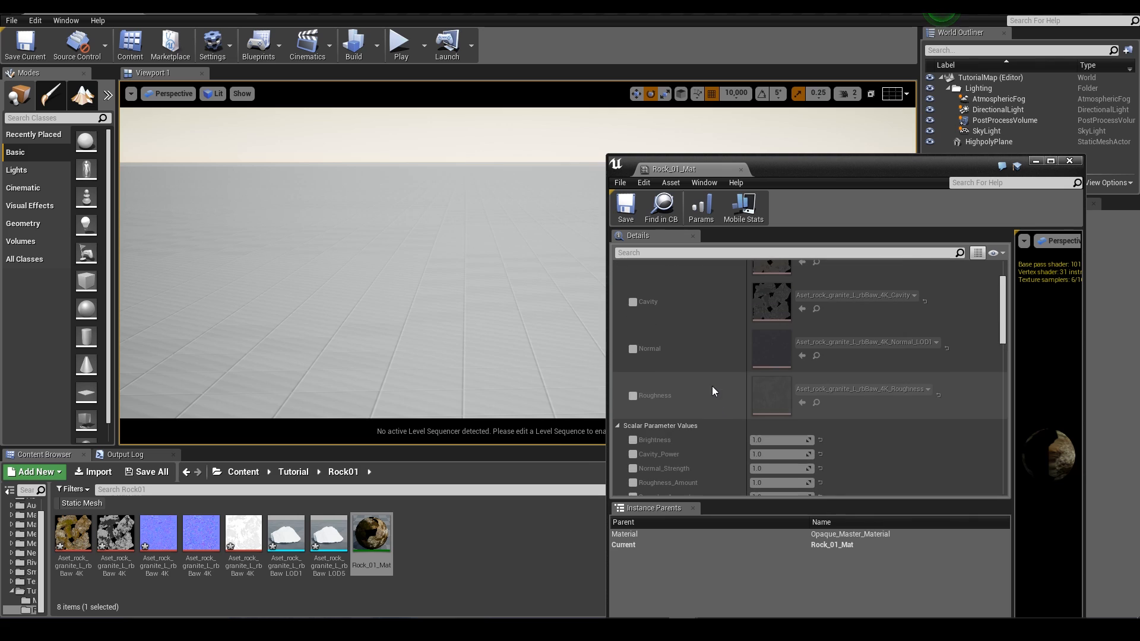
pyautogui.click(633, 440)
pyautogui.click(633, 454)
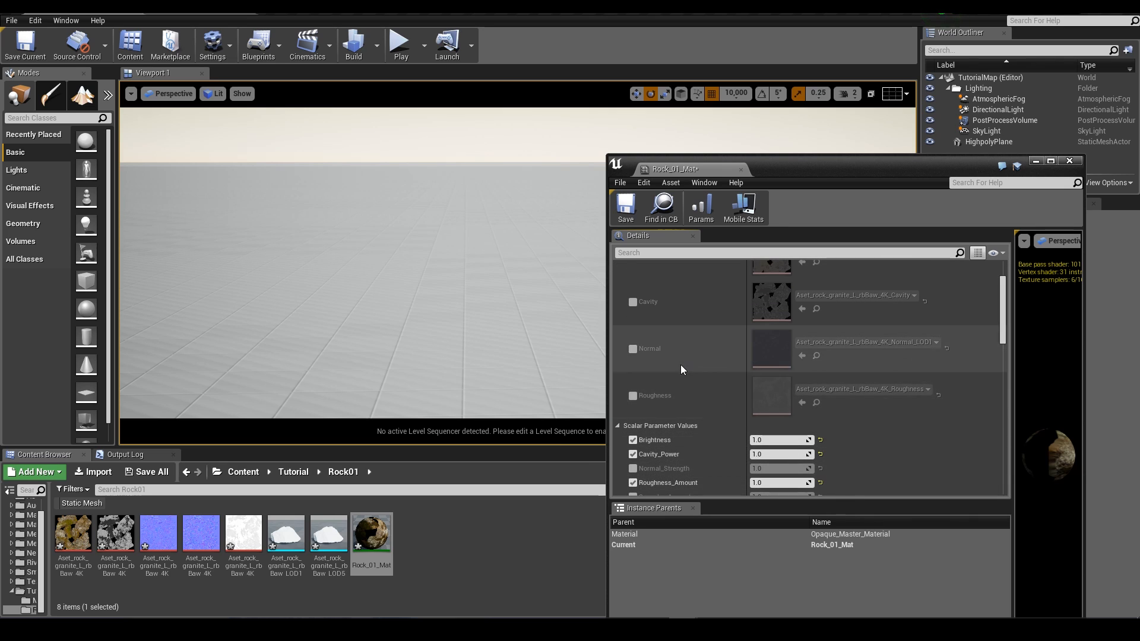
# Enable the Albedo, Cavity, Normal and Roughness texture parameters in the Rock_01_Mat instance.
pyautogui.scroll(2, 659, 338)
pyautogui.click(633, 311)
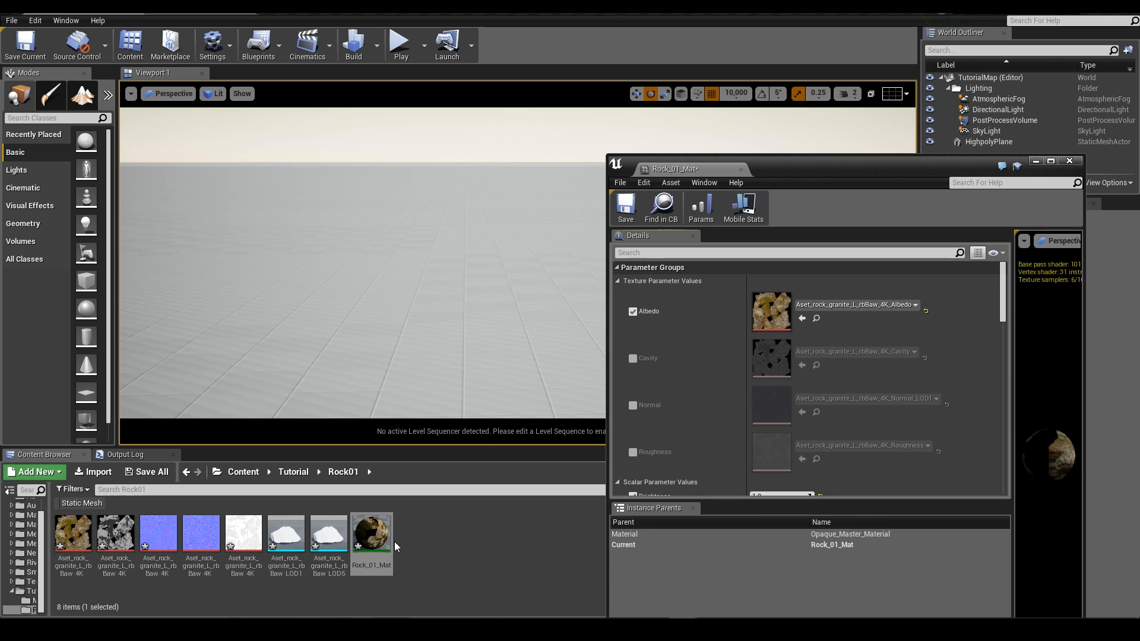
pyautogui.scroll(-1, 665, 324)
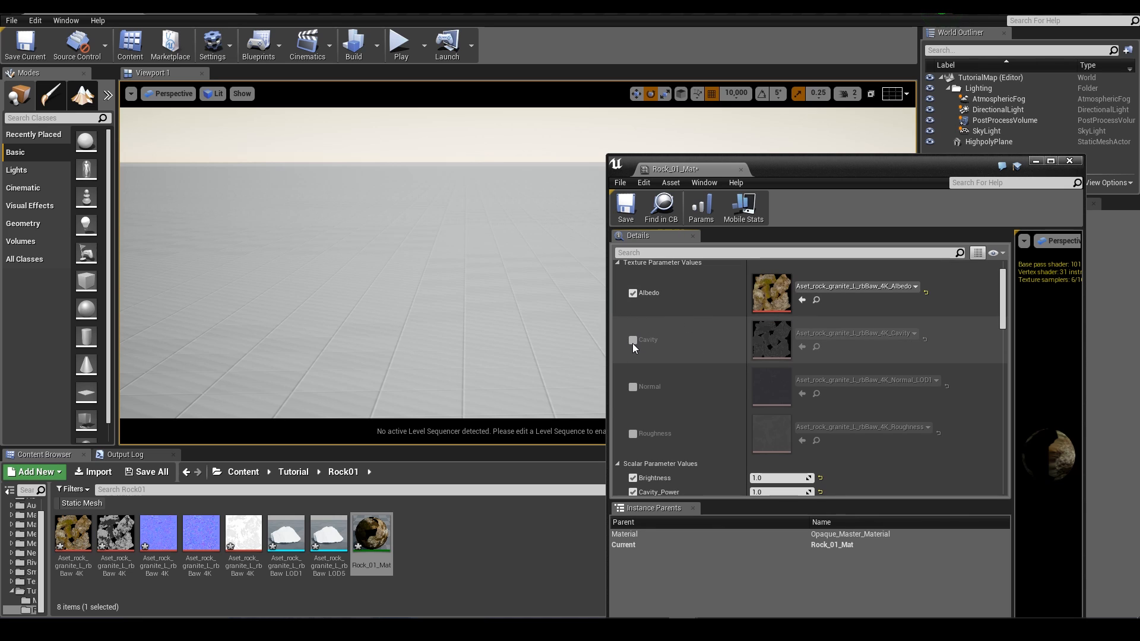
pyautogui.click(633, 341)
pyautogui.click(633, 386)
pyautogui.click(633, 433)
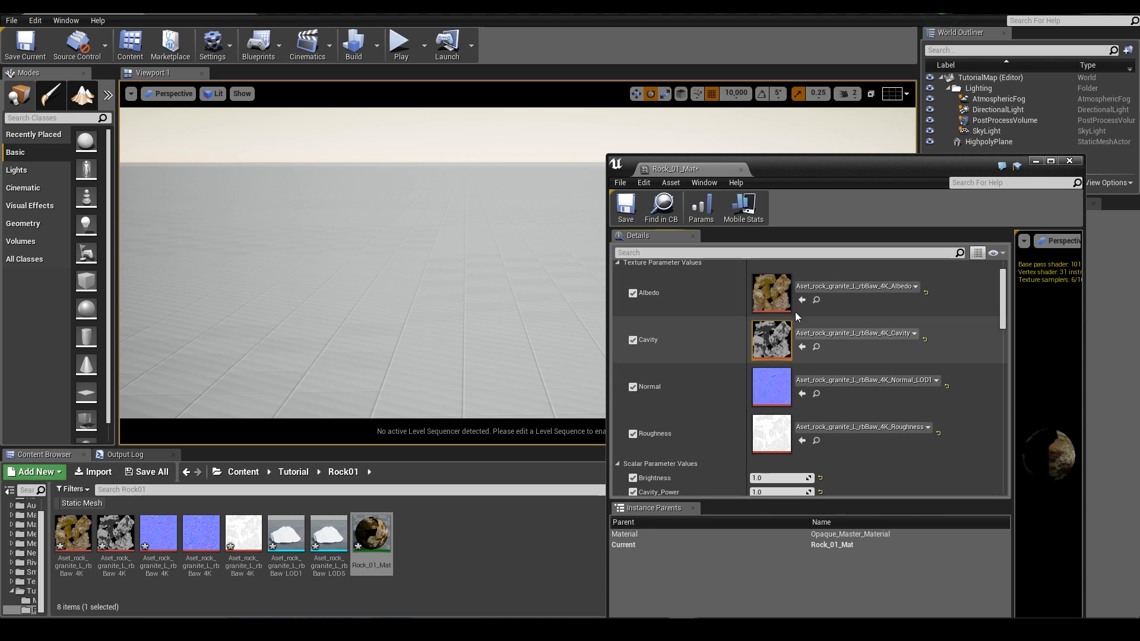
# Try a Brightness of 0.91266 in the instance and look at the Brightness parameter in the master material graph.
pyautogui.scroll(-3, 746, 409)
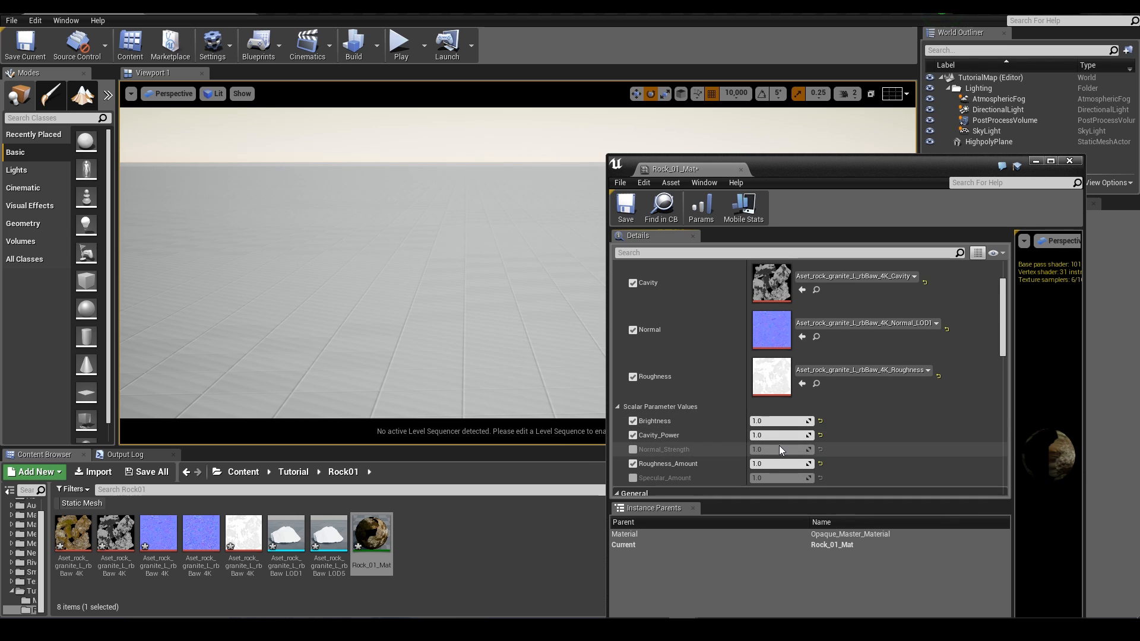
pyautogui.moveTo(779, 421); pyautogui.dragTo(766, 421)
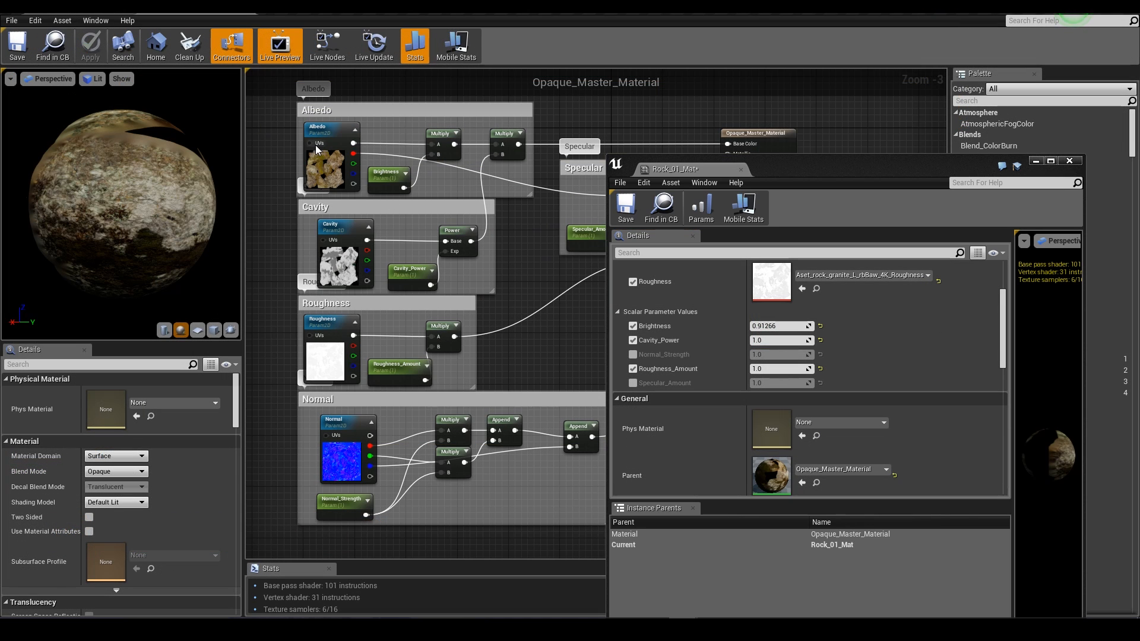
pyautogui.click(399, 181)
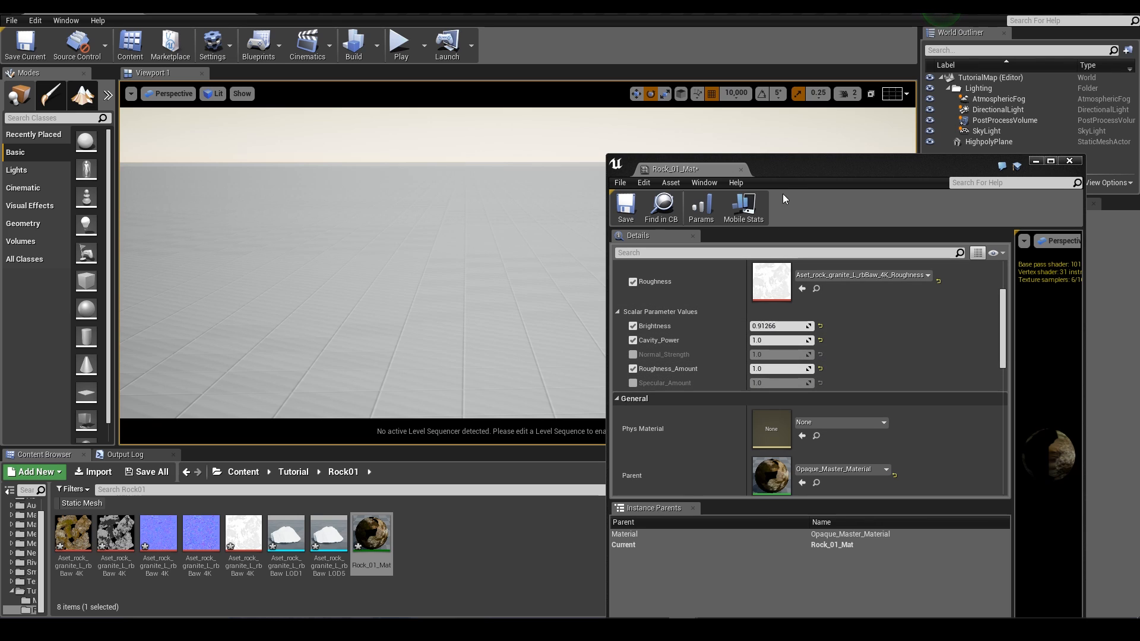
# Place the LOD1 granite rock mesh in the level and apply the Rock_01_Mat material to it.
pyautogui.moveTo(776, 170); pyautogui.dragTo(942, 202)
pyautogui.moveTo(285, 535); pyautogui.dragTo(402, 335)
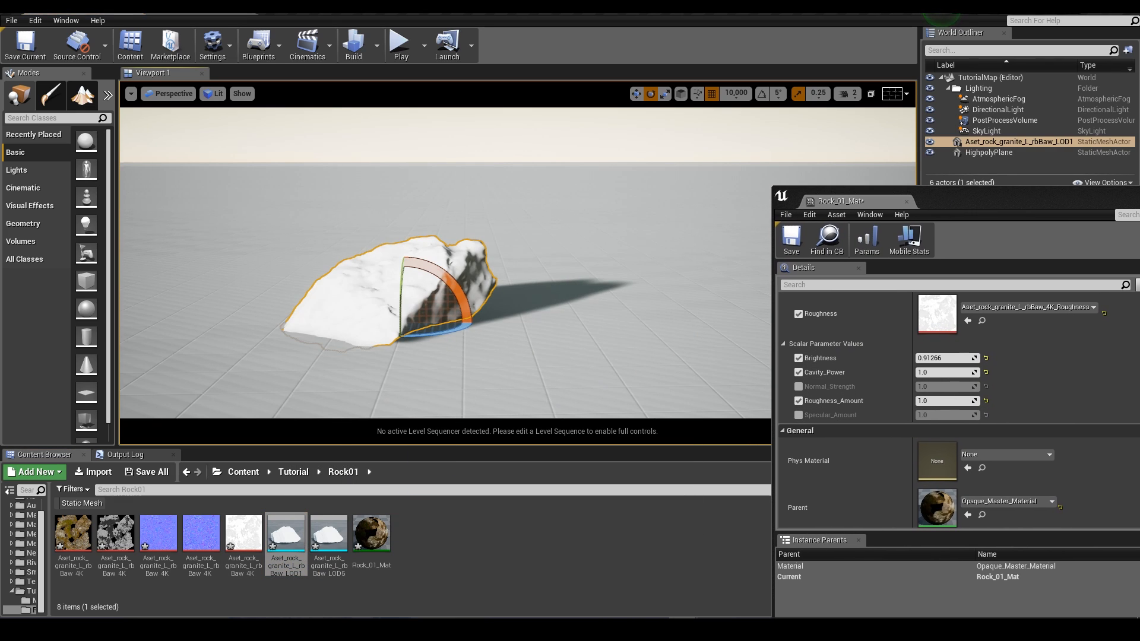
pyautogui.moveTo(371, 532); pyautogui.dragTo(463, 297)
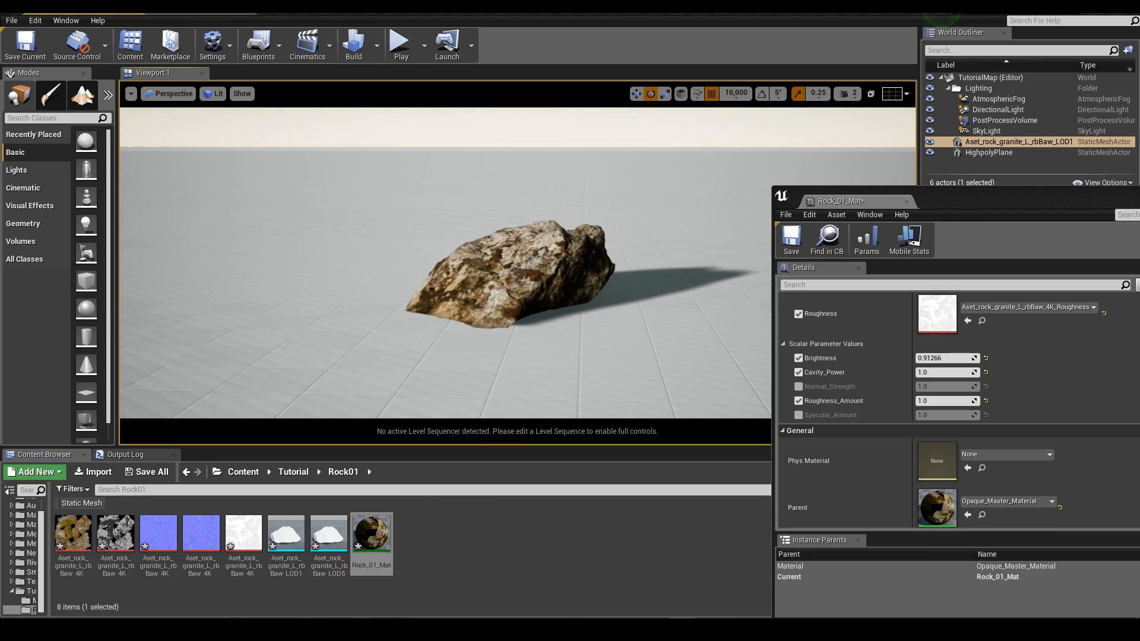
pyautogui.scroll(10, 457, 261)
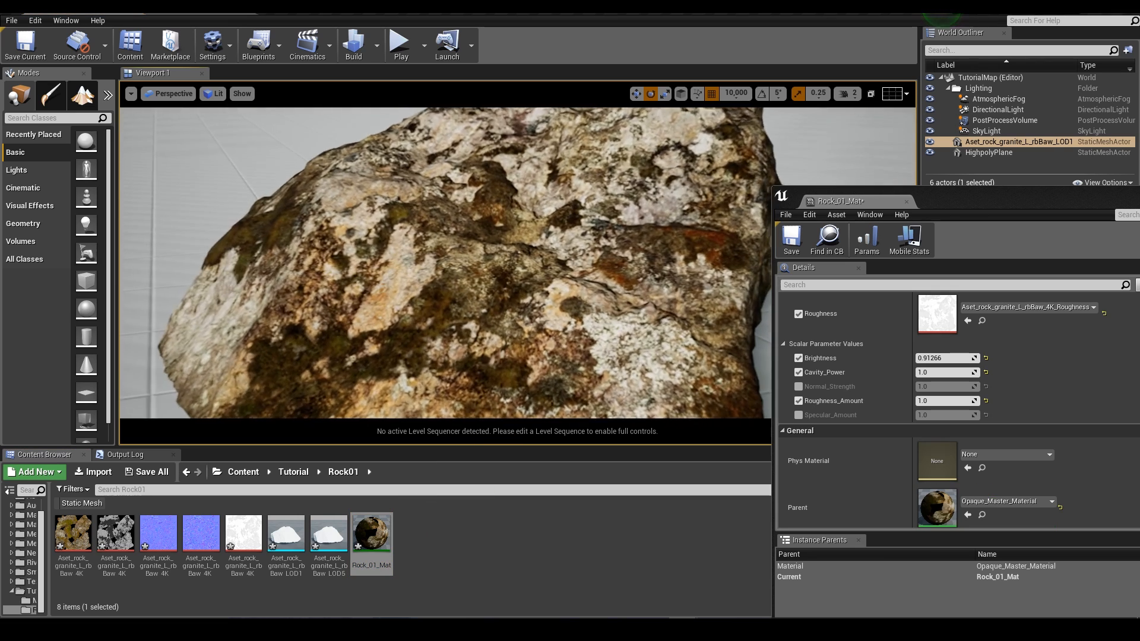
pyautogui.scroll(-10, 457, 262)
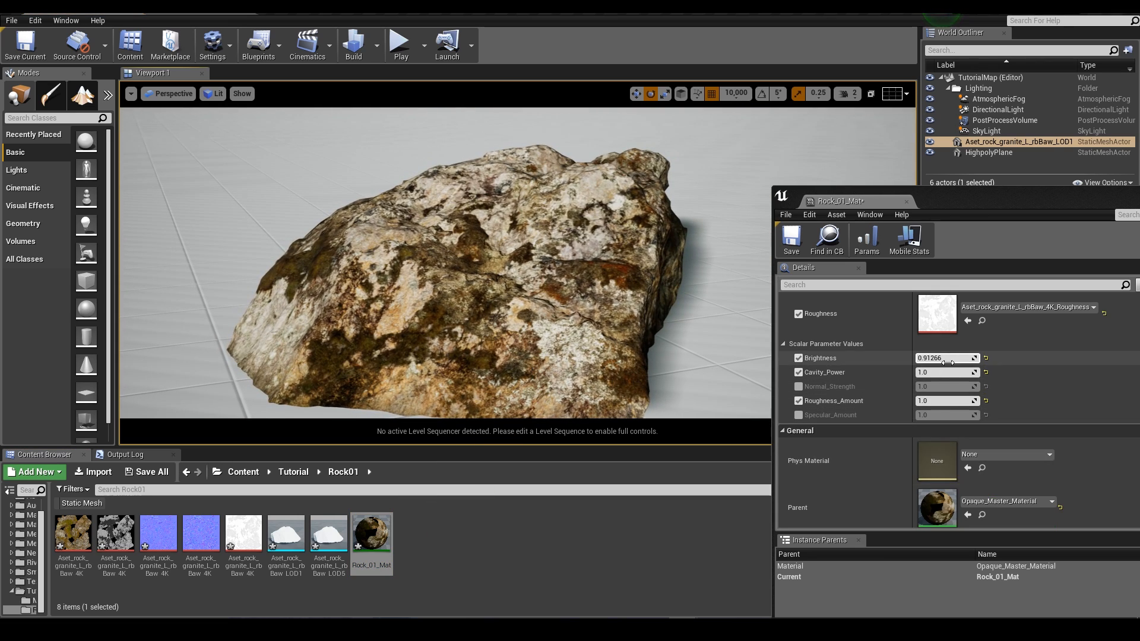
# Set the instance's Brightness to 1.0, then try other Cavity_Power values and reset that parameter to its default.
pyautogui.moveTo(948, 363)
pyautogui.mouseDown()
pyautogui.moveTo(912, 362)
pyautogui.moveTo(950, 362)
pyautogui.moveTo(934, 366)
pyautogui.mouseUp()
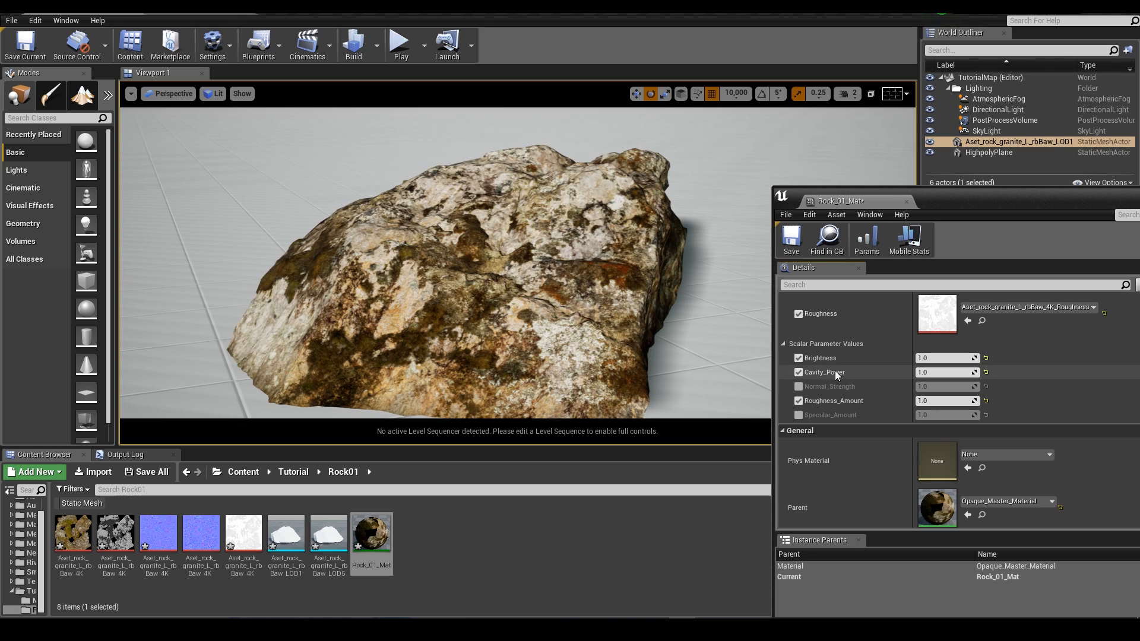
pyautogui.moveTo(929, 373)
pyautogui.mouseDown()
pyautogui.moveTo(962, 373)
pyautogui.moveTo(932, 373)
pyautogui.moveTo(944, 386)
pyautogui.moveTo(980, 386)
pyautogui.mouseUp()
pyautogui.click(933, 373)
pyautogui.click(986, 373)
# Enable the Normal_Strength parameter and set Roughness_Amount to 1 after trying another value.
pyautogui.click(799, 387)
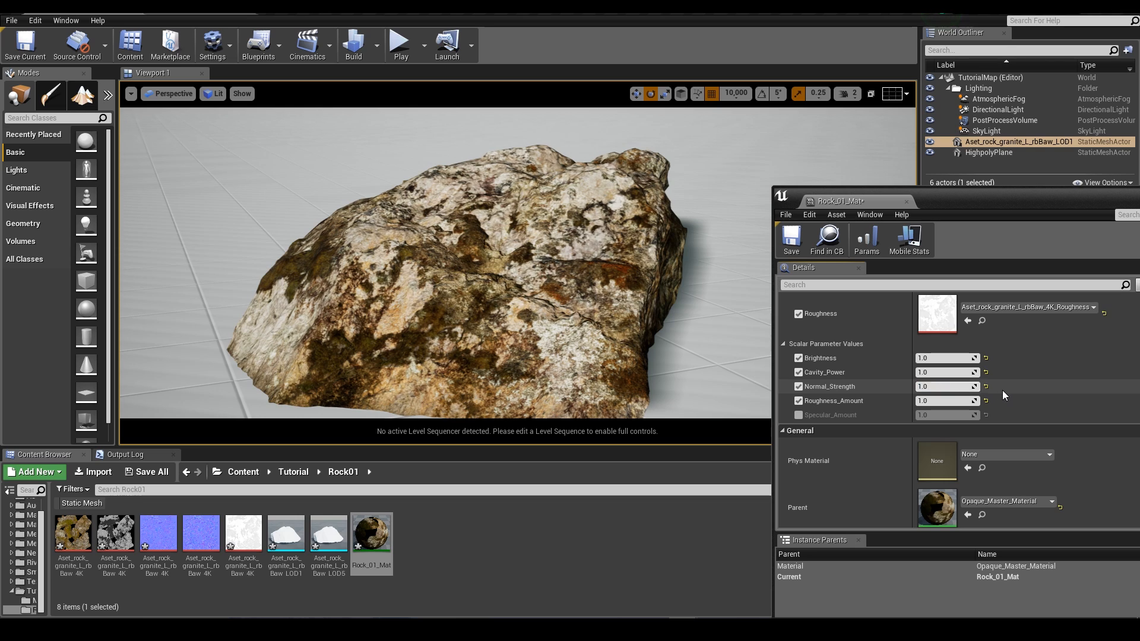
pyautogui.moveTo(944, 401)
pyautogui.mouseDown()
pyautogui.moveTo(917, 401)
pyautogui.moveTo(937, 403)
pyautogui.mouseUp()
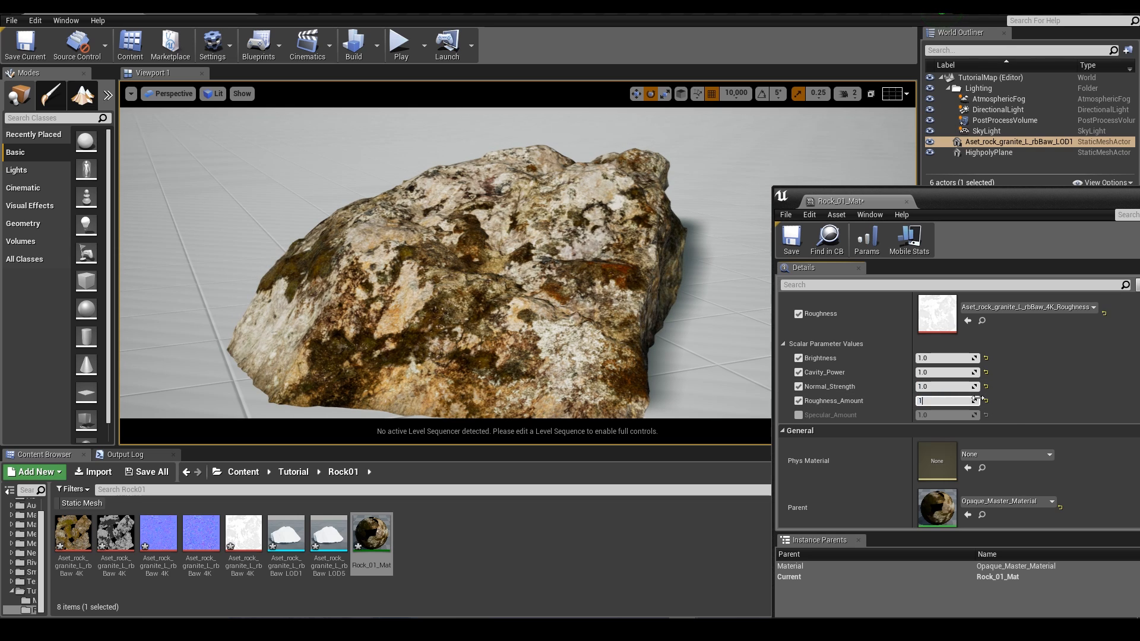
pyautogui.write('1')
# Enable the Specular_Amount parameter and raise it to about 8.97.
pyautogui.click(798, 415)
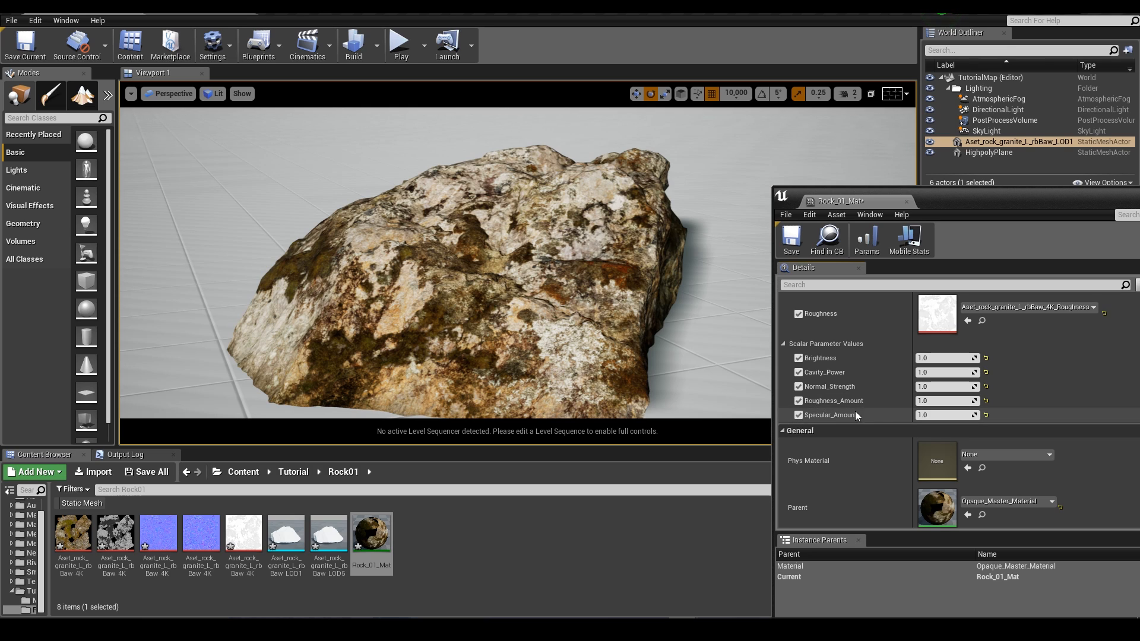
pyautogui.moveTo(944, 415); pyautogui.dragTo(989, 415)
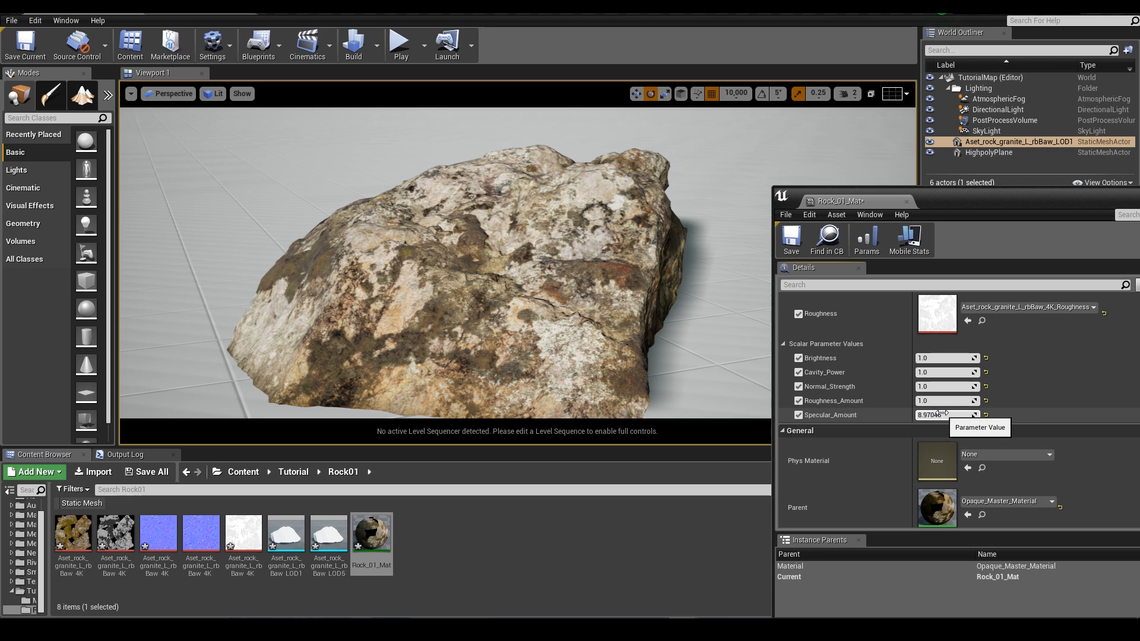
# Reset the Specular_Amount parameter to its default, then try another scalar parameter value and set that parameter back to 1.
pyautogui.moveTo(363, 196); pyautogui.dragTo(353, 211, button='right')
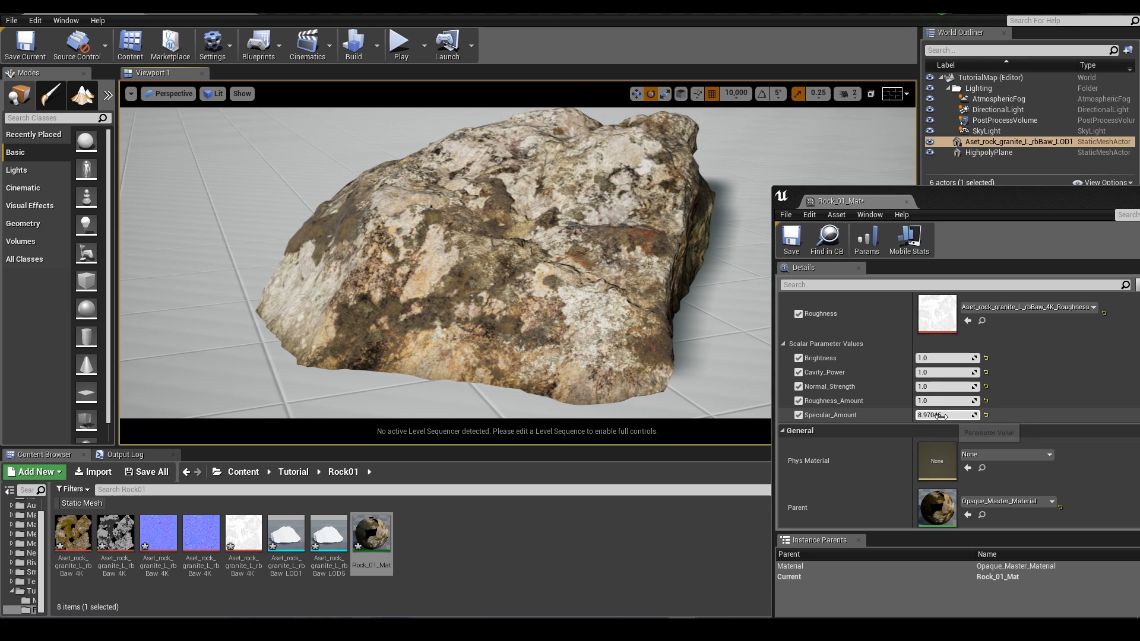
pyautogui.click(985, 415)
pyautogui.doubleClick(937, 508)
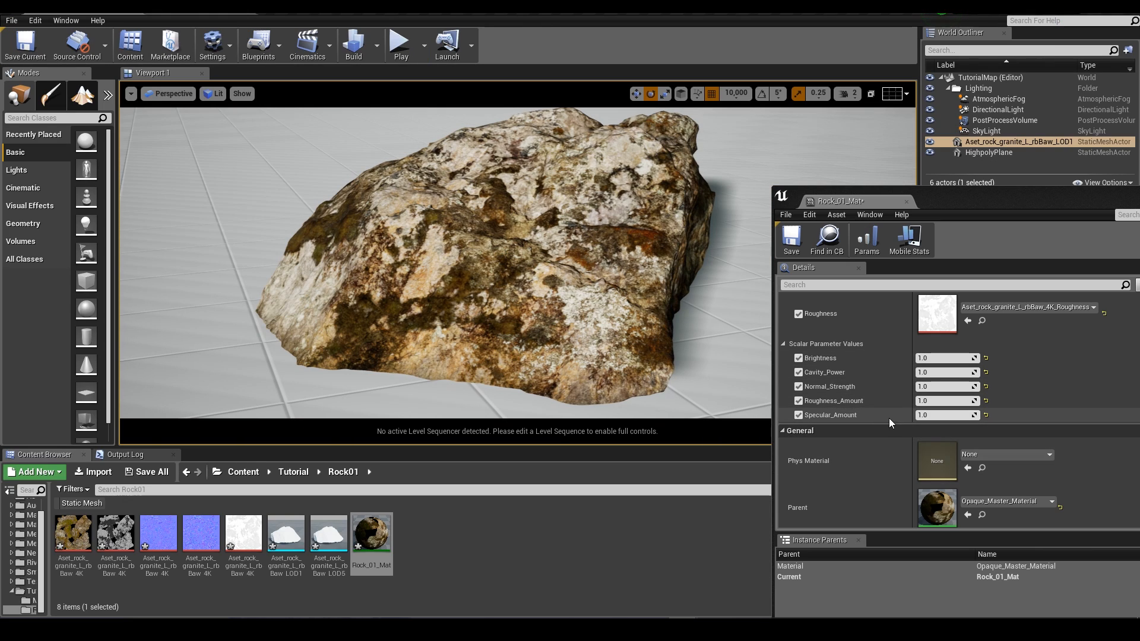
pyautogui.scroll(4, 889, 419)
pyautogui.scroll(-2, 887, 417)
pyautogui.moveTo(956, 434); pyautogui.dragTo(942, 434)
pyautogui.write('1')
pyautogui.press('Return')
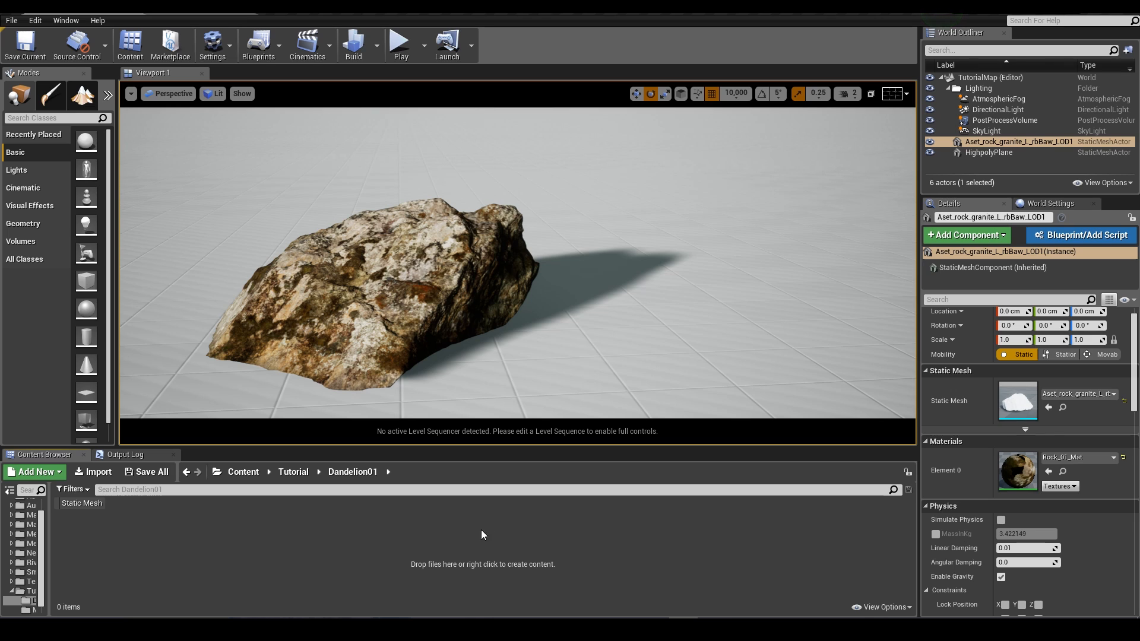
# Start an import into the Dandelion01 folder and browse to the _qmBrl_4K_3dplant_ms folder in Downloads.
pyautogui.click(94, 472)
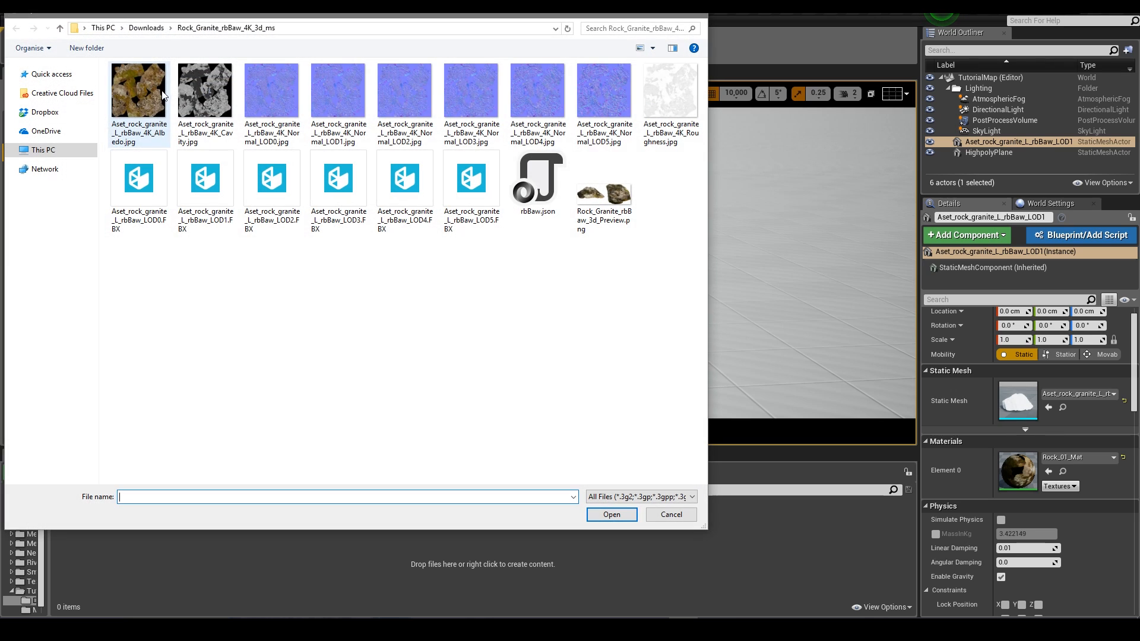
pyautogui.click(146, 28)
pyautogui.doubleClick(139, 95)
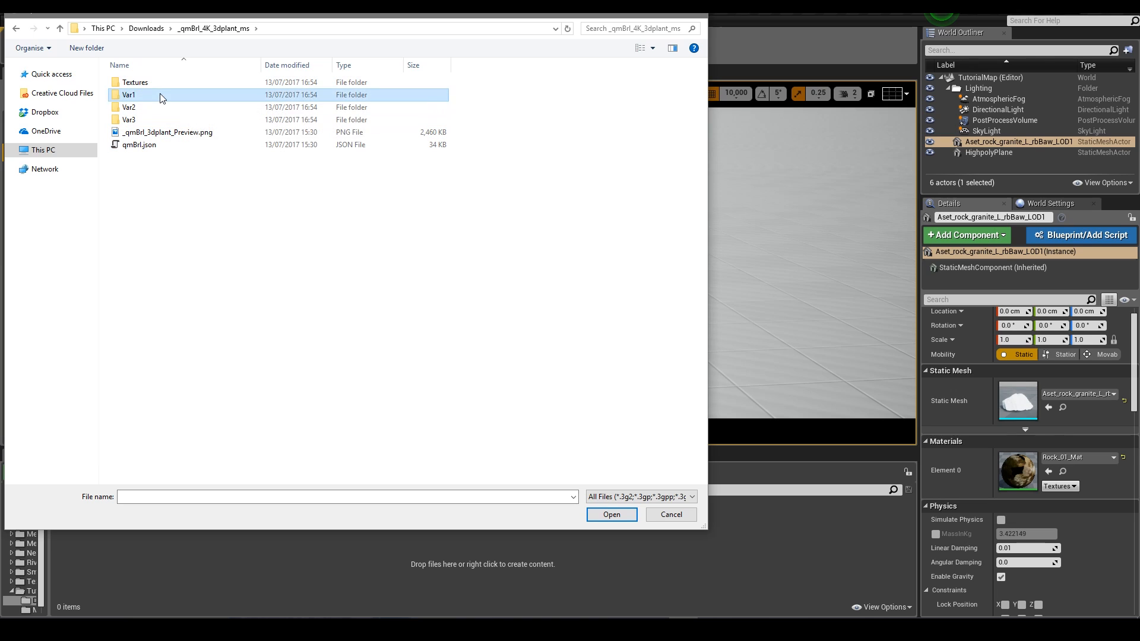
# Examine the Var1 mesh LOD files and the Atlas and Billboard texture folders of the plant download.
pyautogui.doubleClick(188, 96)
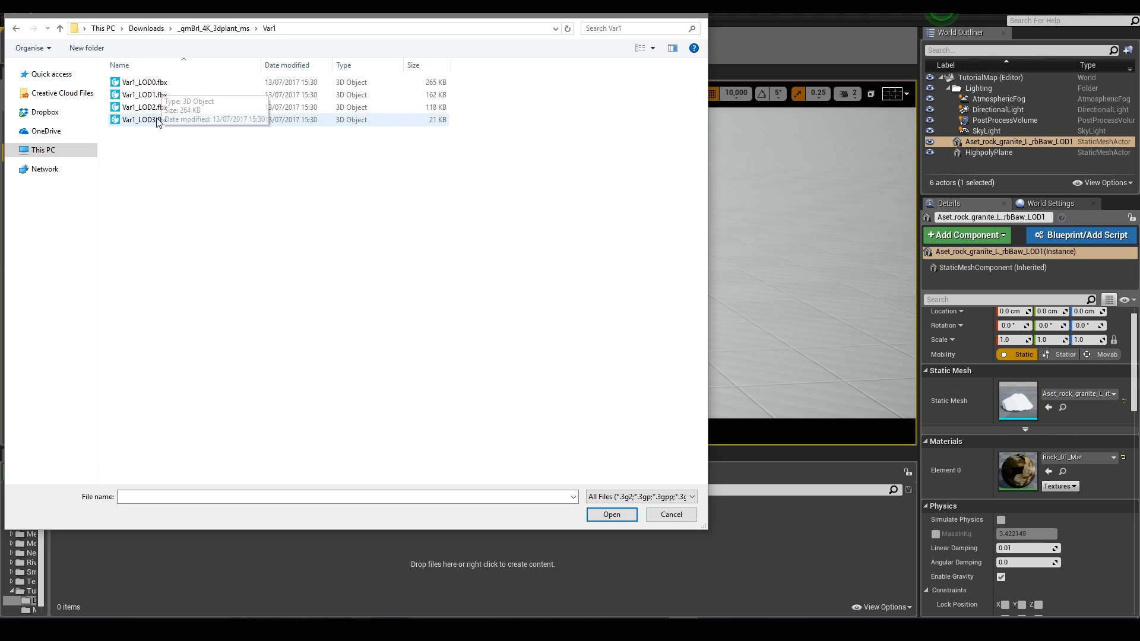
pyautogui.click(202, 29)
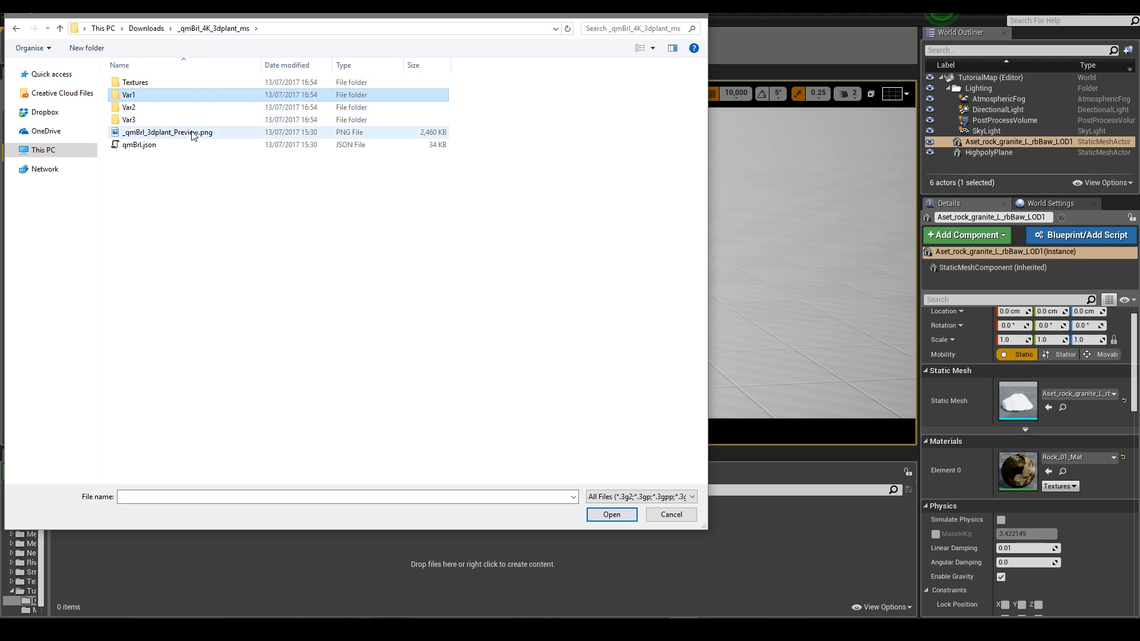
pyautogui.doubleClick(160, 83)
pyautogui.doubleClick(160, 83)
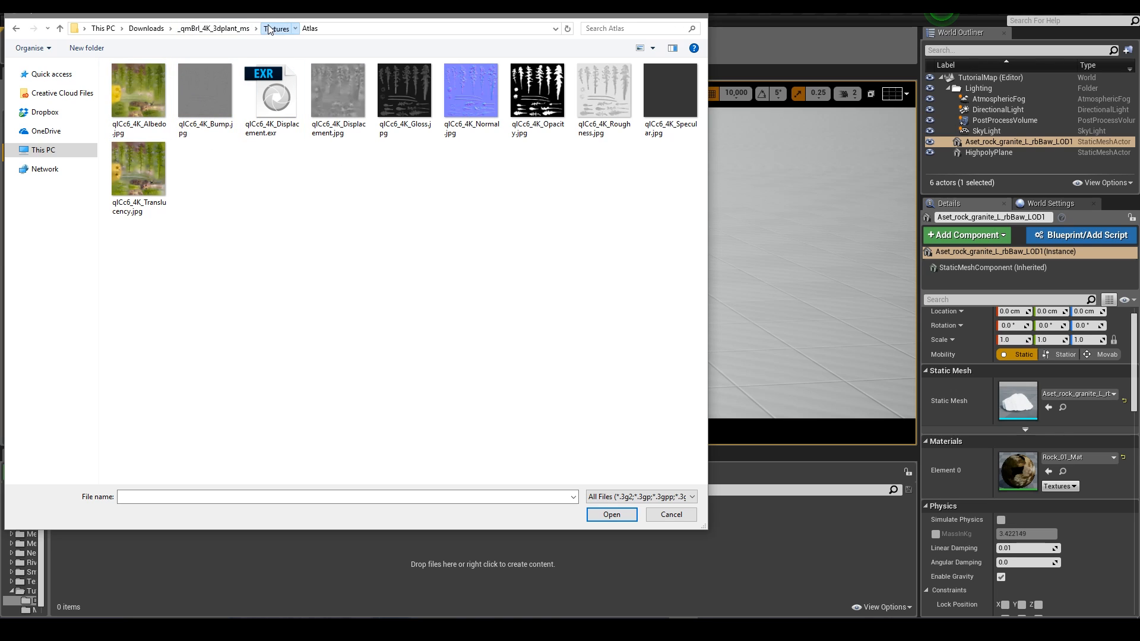
pyautogui.click(214, 29)
pyautogui.doubleClick(142, 95)
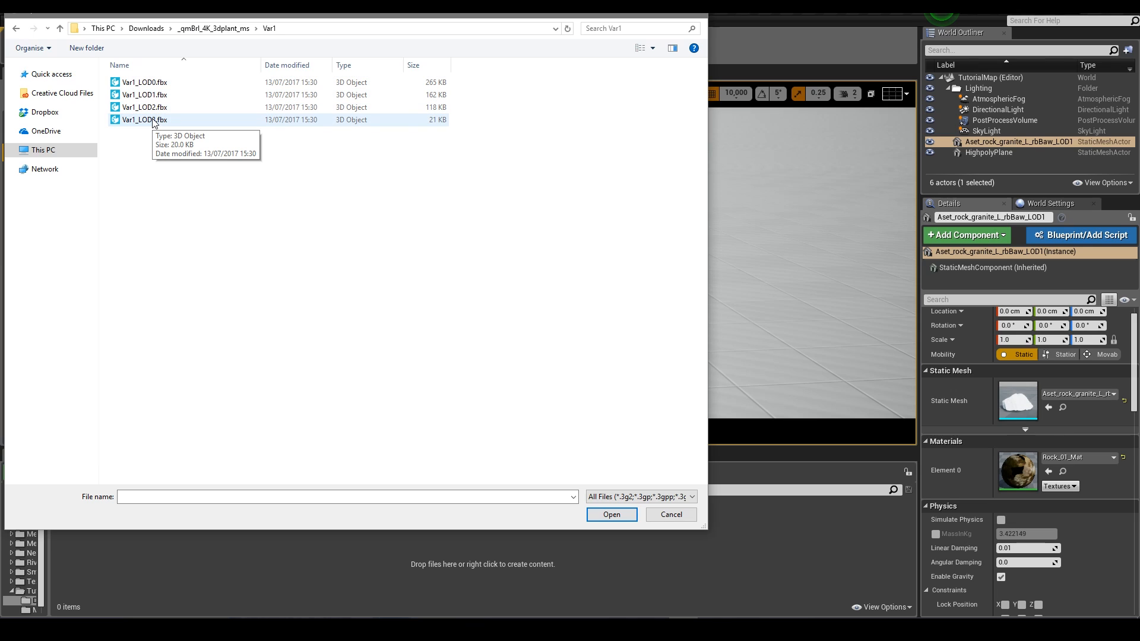
pyautogui.click(214, 28)
pyautogui.doubleClick(160, 82)
pyautogui.doubleClick(158, 97)
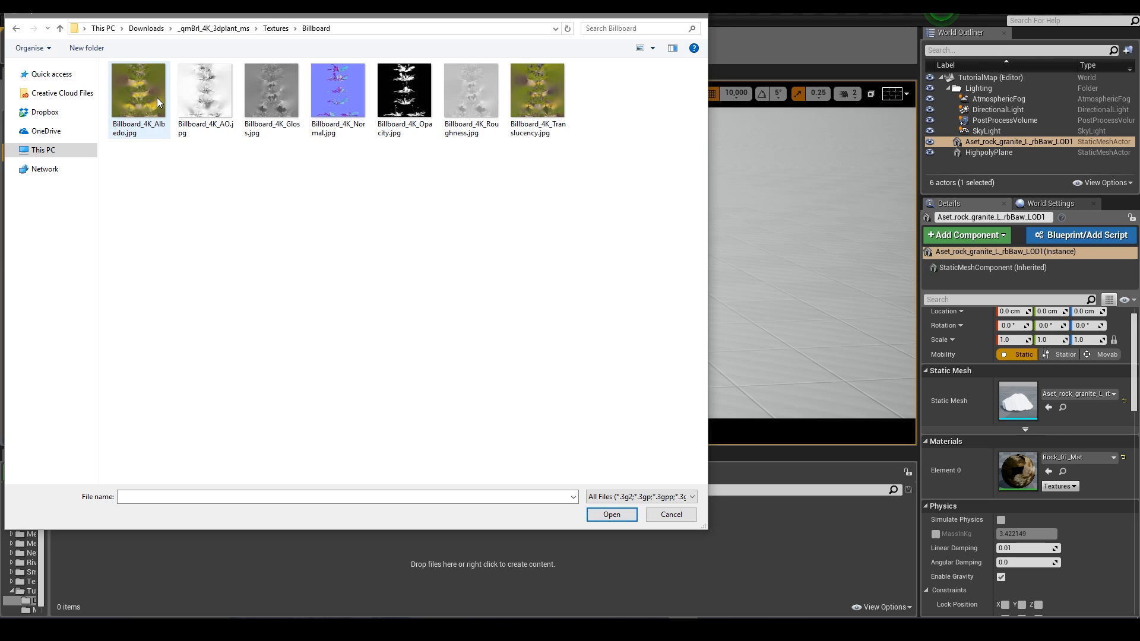
pyautogui.click(275, 30)
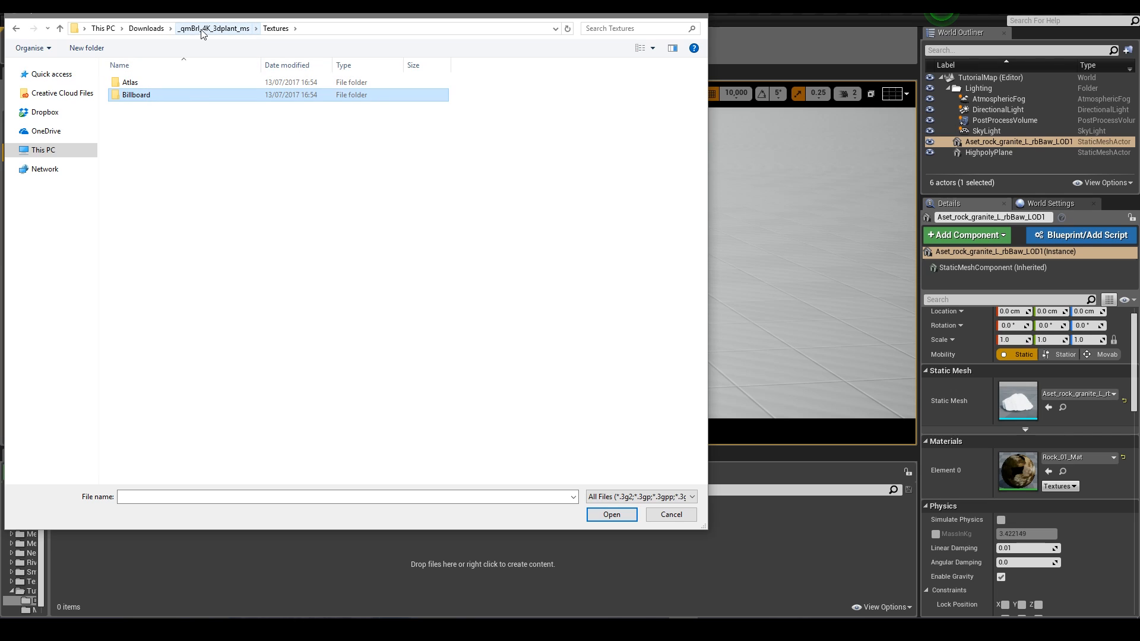
# Import the qlCc6_4K Albedo, Normal, Opacity, Roughness and Translucency textures from the Atlas folder into Dandelion01.
pyautogui.doubleClick(147, 81)
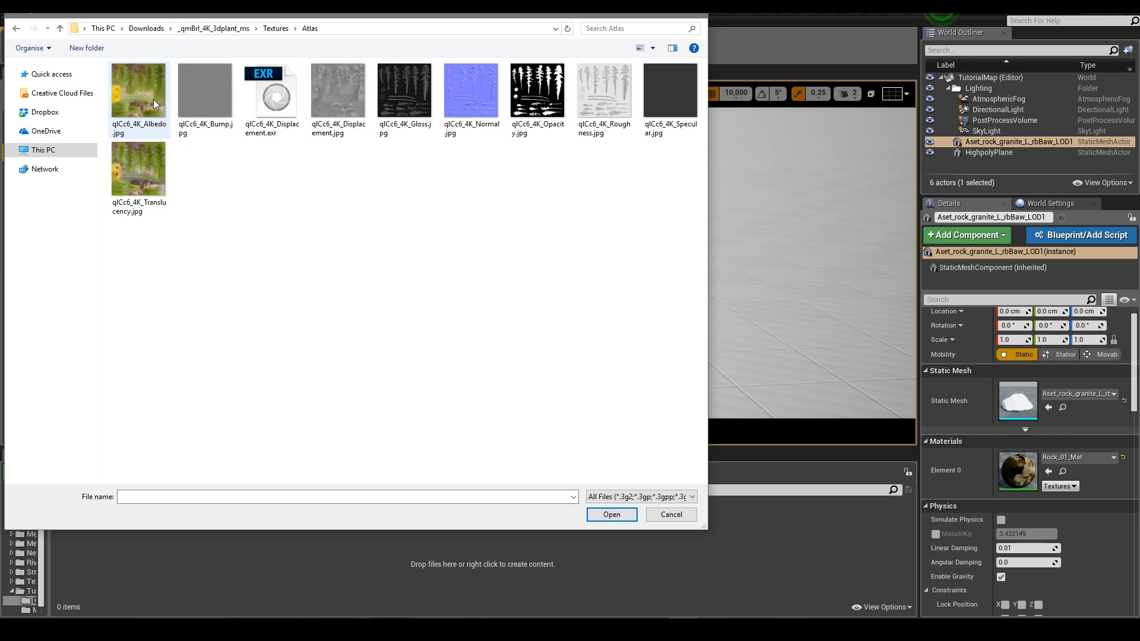
pyautogui.click(148, 106)
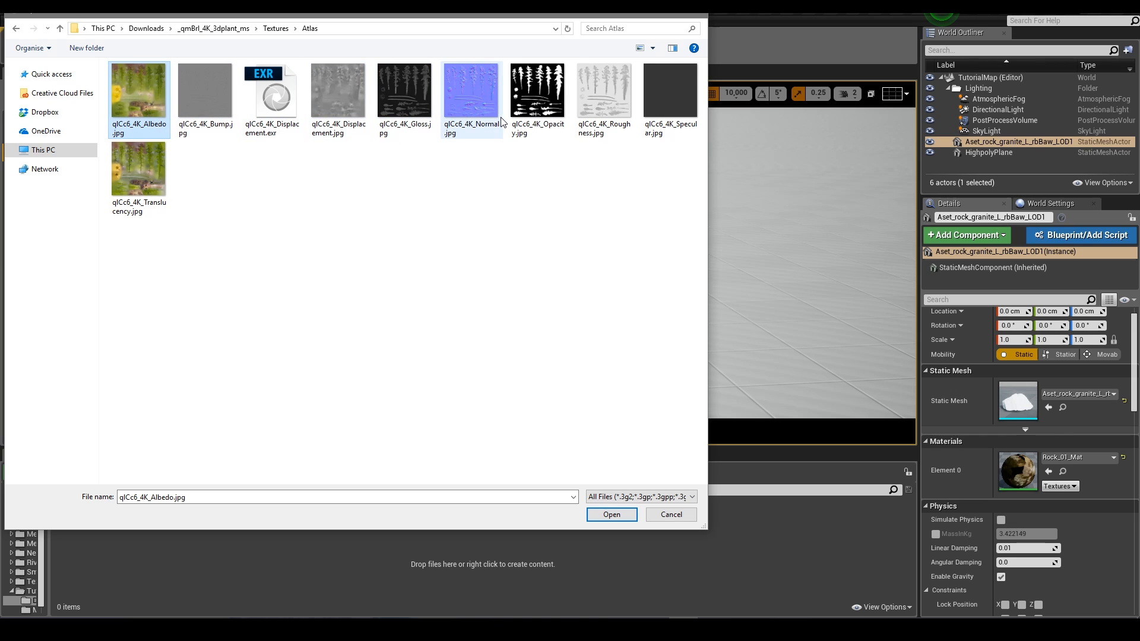
pyautogui.keyDown('ctrl'); pyautogui.click(478, 104); pyautogui.keyUp('ctrl')
pyautogui.keyDown('ctrl'); pyautogui.click(545, 115); pyautogui.keyUp('ctrl')
pyautogui.keyDown('ctrl'); pyautogui.click(591, 135); pyautogui.keyUp('ctrl')
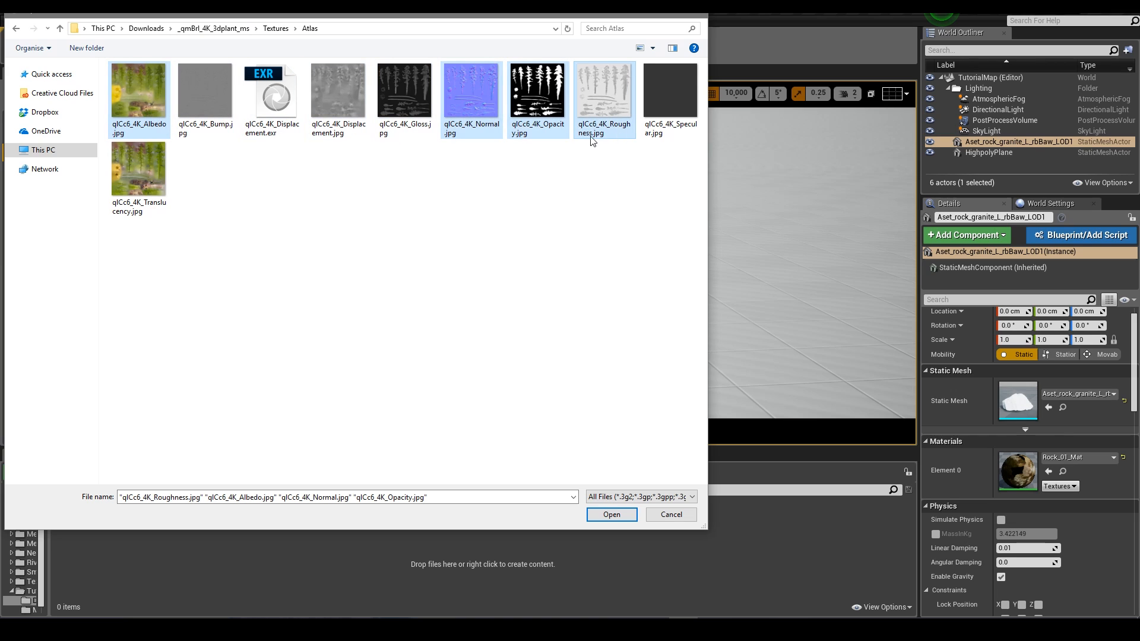
pyautogui.keyDown('ctrl'); pyautogui.click(163, 188); pyautogui.keyUp('ctrl')
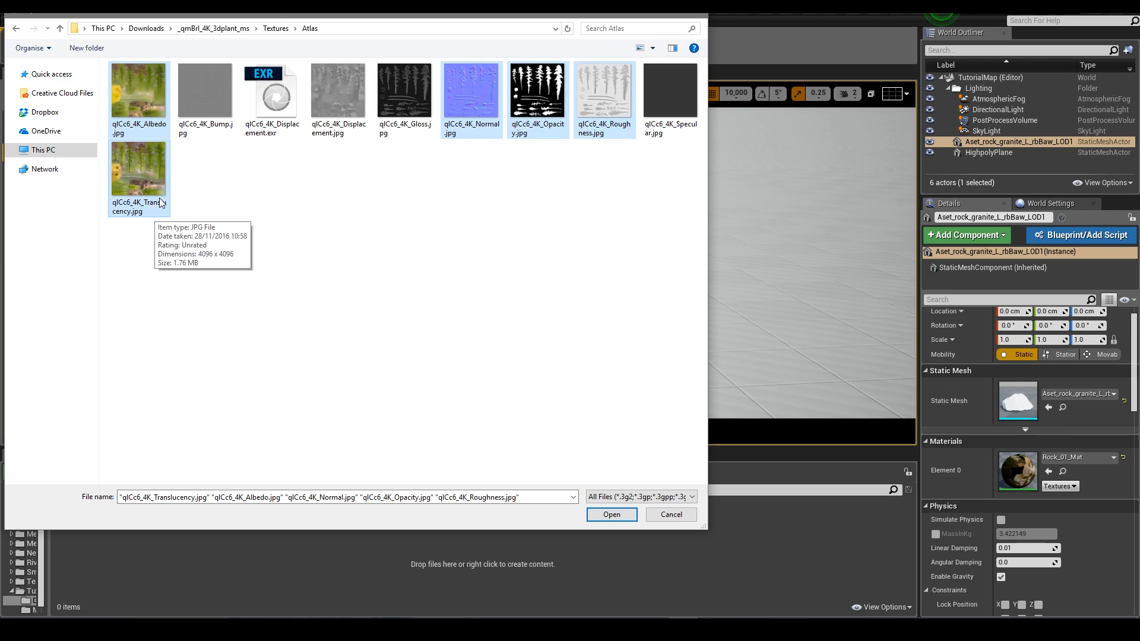
pyautogui.click(612, 516)
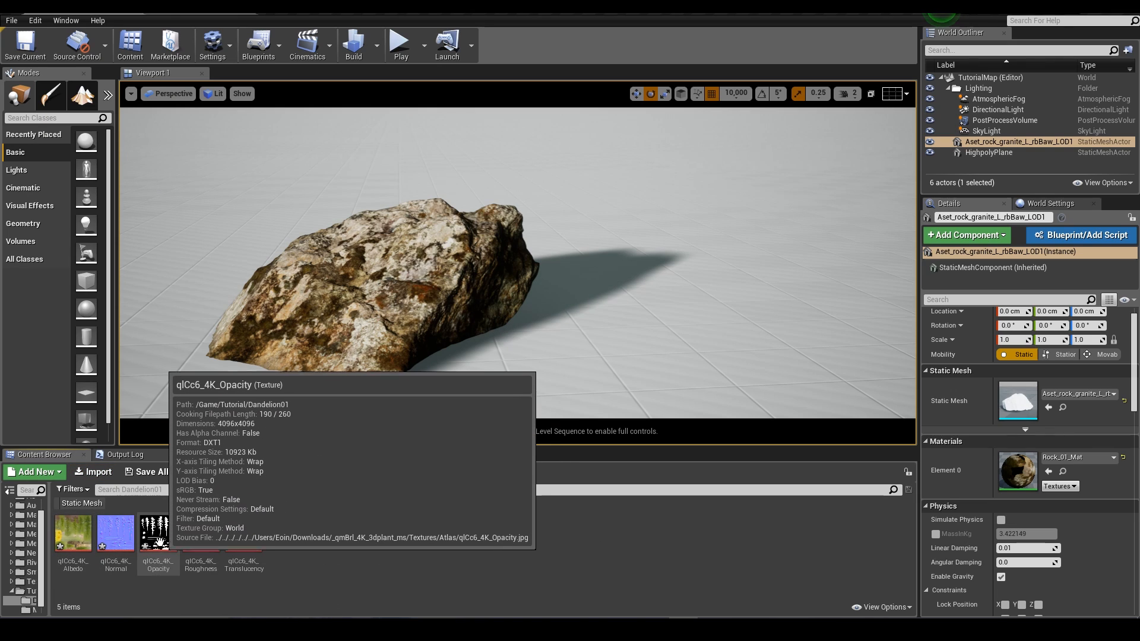
# Open the imported atlas textures and compare the Translucency map with the Albedo map.
pyautogui.doubleClick(160, 569)
pyautogui.scroll(-2, 552, 374)
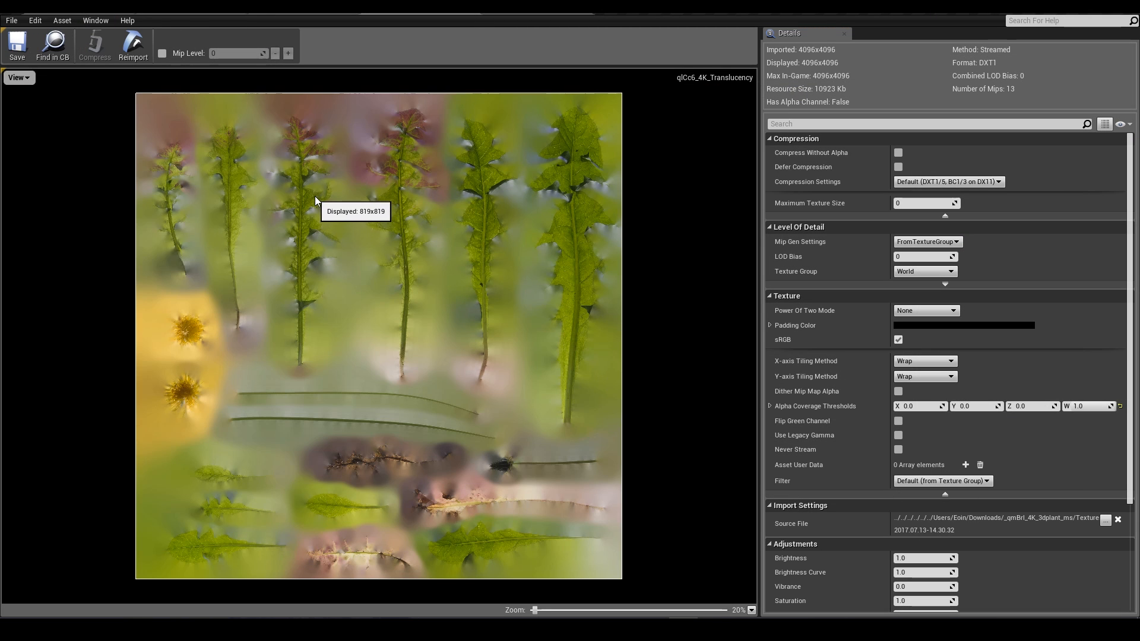
pyautogui.click(551, 7)
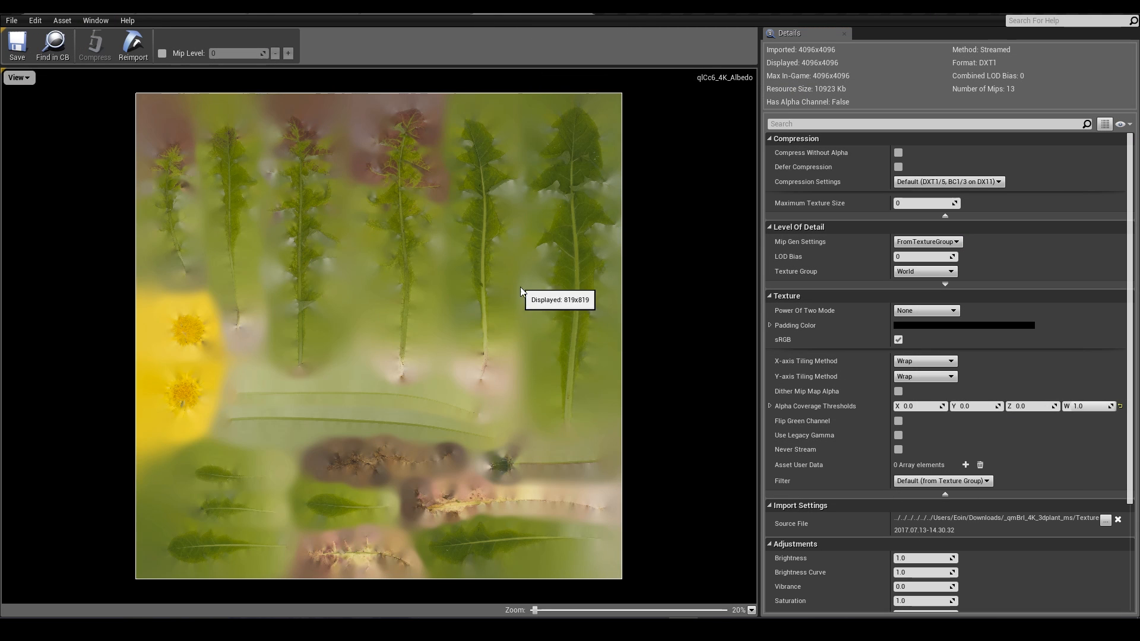
pyautogui.click(452, 7)
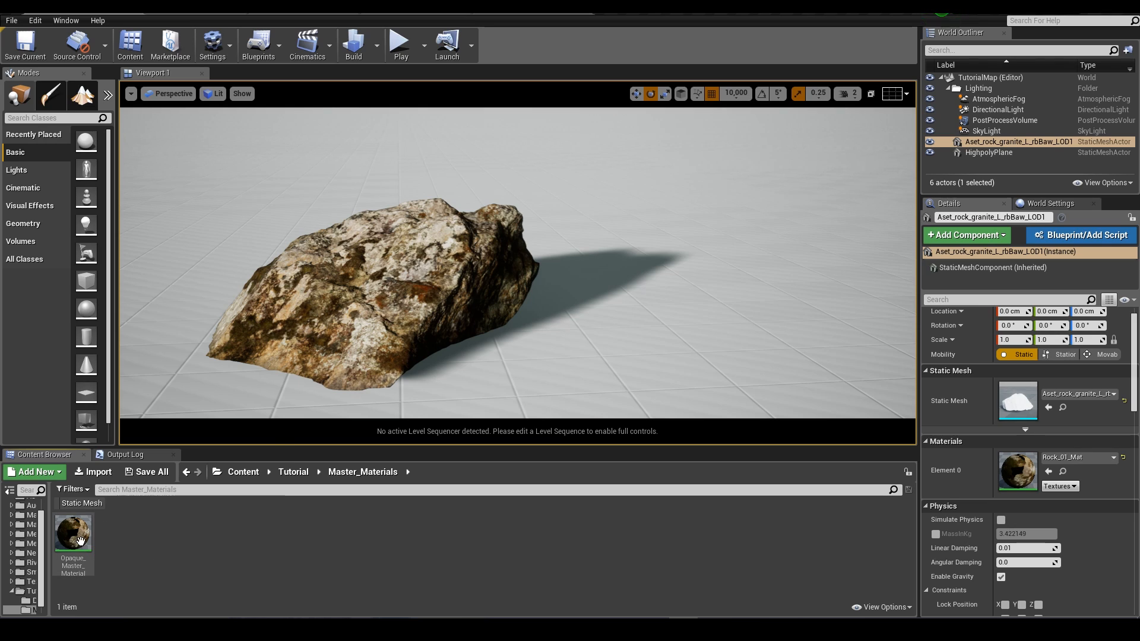
# Duplicate Opaque_Master_Material in the Master_Materials folder and name the copy Foliage_Master_Material.
pyautogui.moveTo(88, 545)
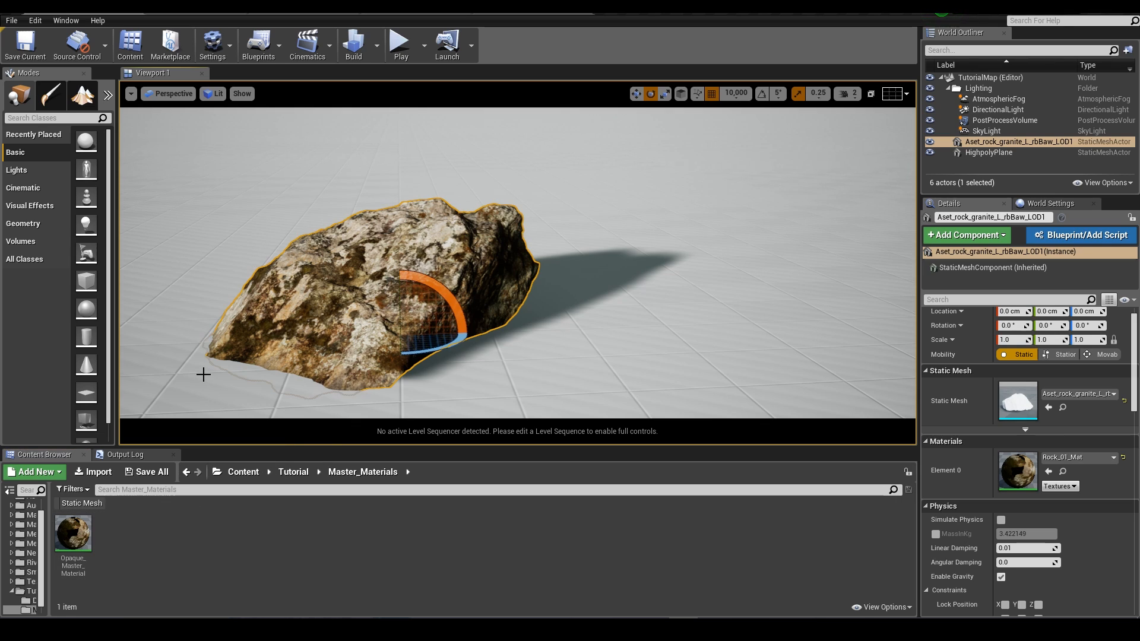
pyautogui.click(203, 374)
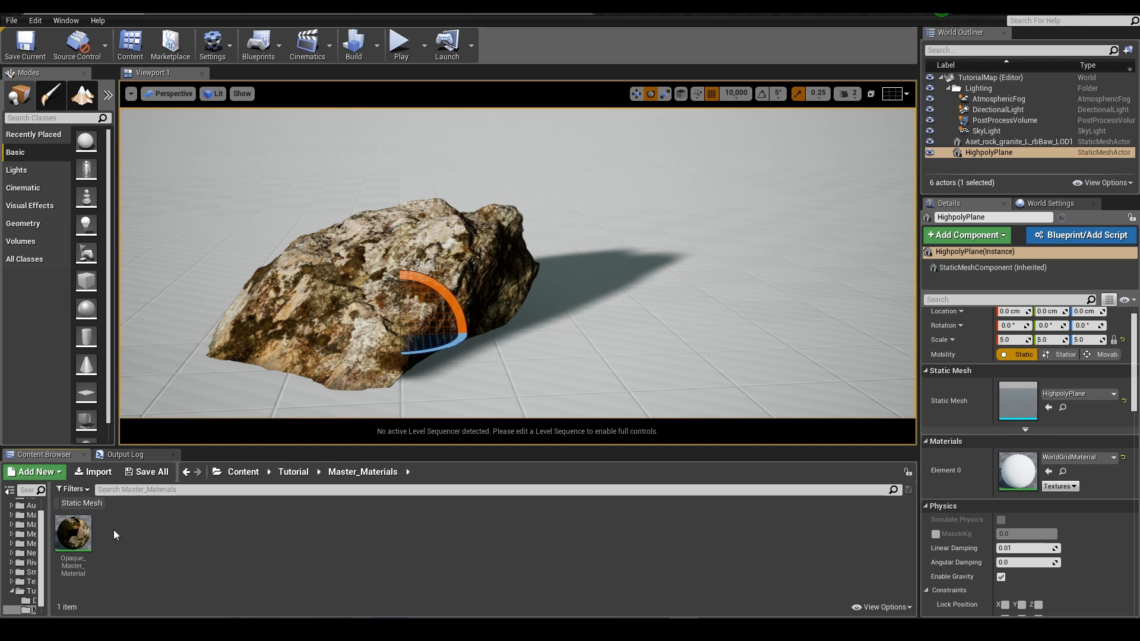
pyautogui.click(73, 534)
pyautogui.rightClick(78, 534)
pyautogui.click(119, 325)
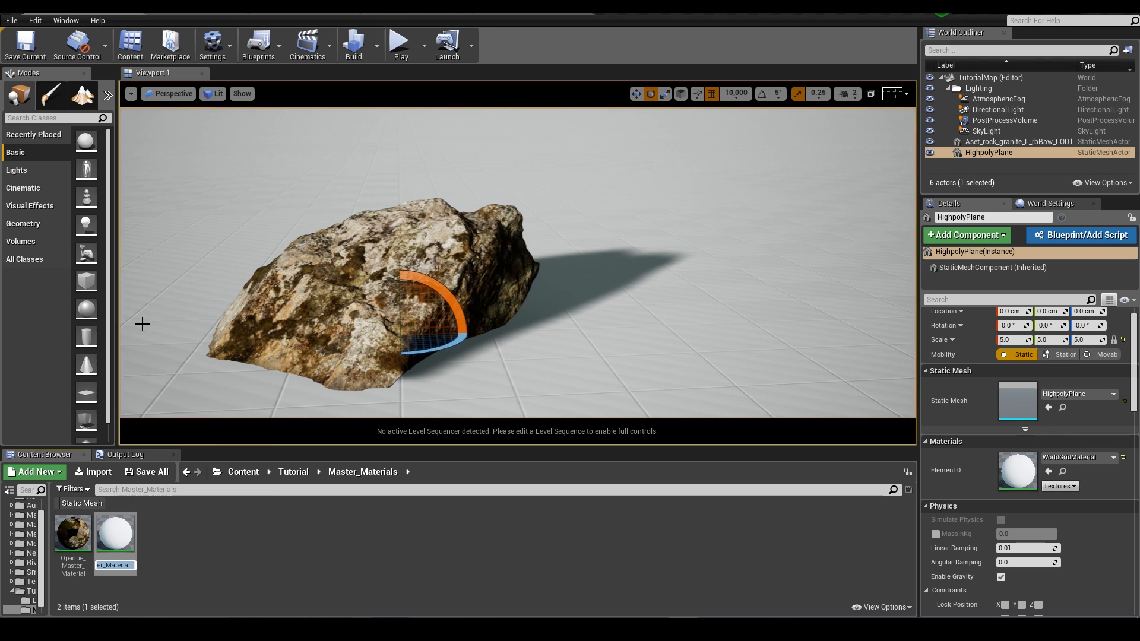
pyautogui.write('Foliage_Master_Material')
pyautogui.press('Return')
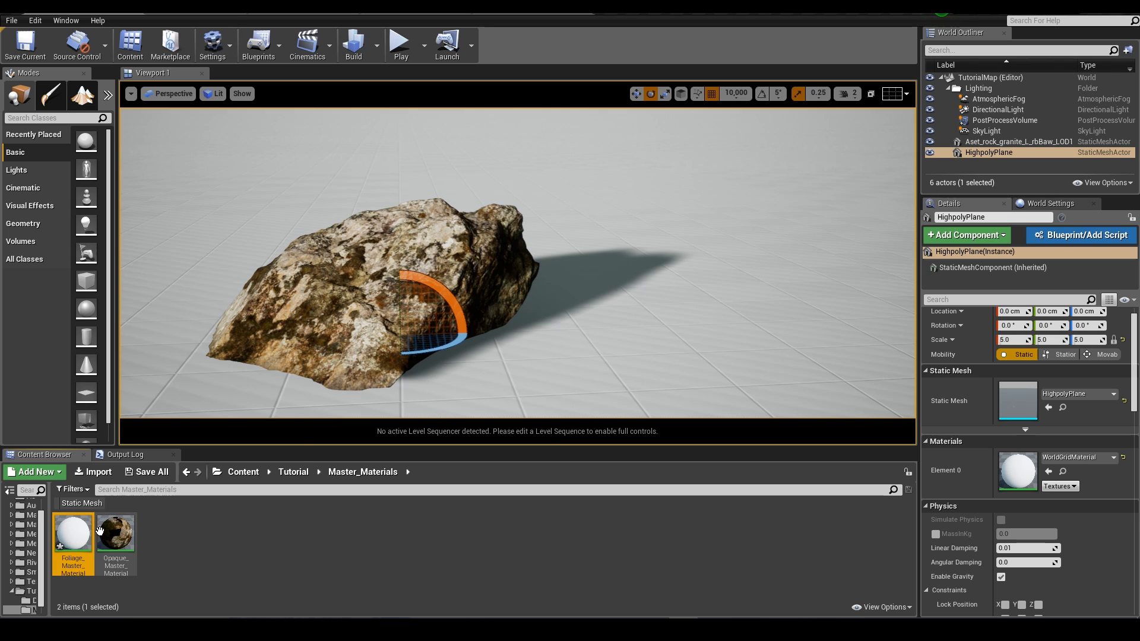
# Open Foliage_Master_Material and delete the whole Cavity group, including its texture, Cavity_Power and Power nodes.
pyautogui.doubleClick(75, 536)
pyautogui.scroll(-3, 594, 273)
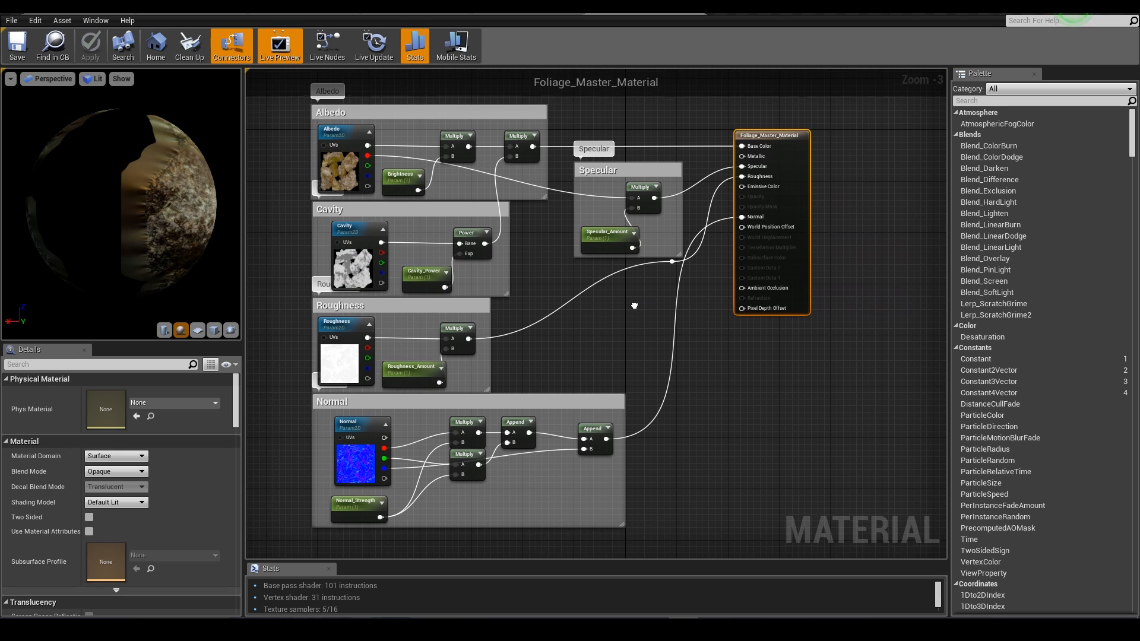
pyautogui.moveTo(635, 304); pyautogui.dragTo(645, 328, button='right')
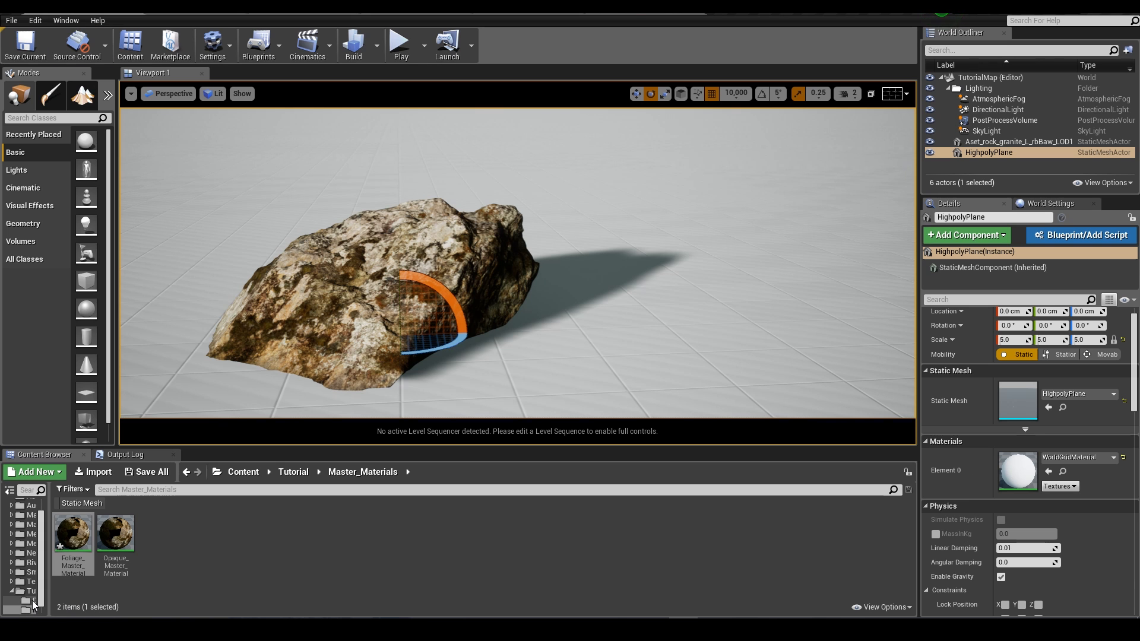
pyautogui.click(32, 600)
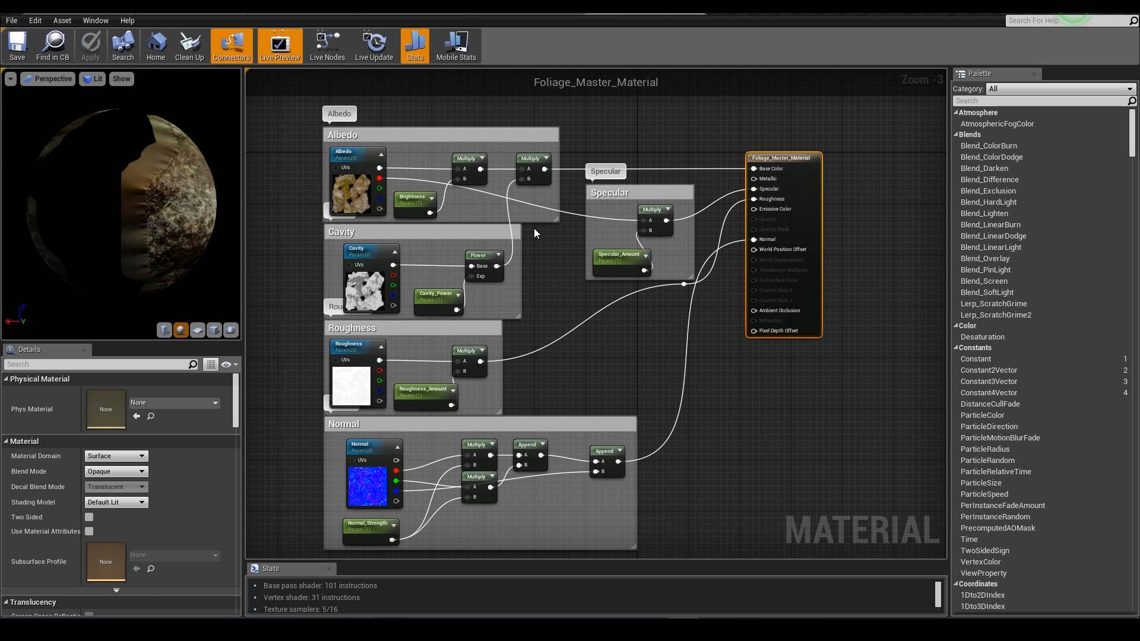
pyautogui.moveTo(533, 228); pyautogui.dragTo(281, 309)
pyautogui.press('Delete')
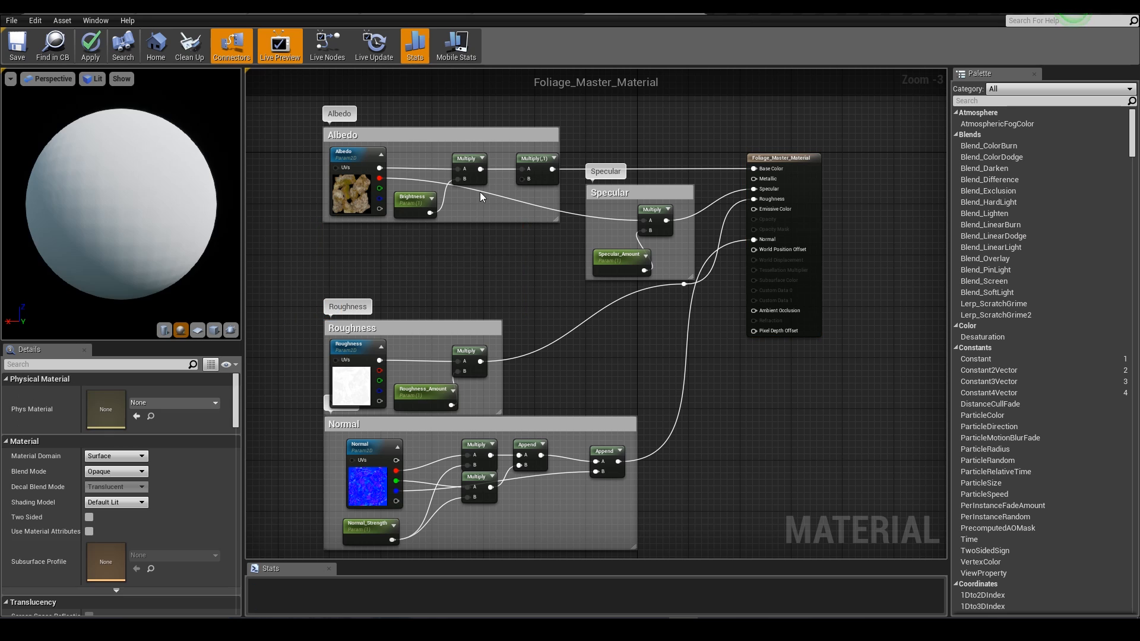
# Delete the second Multiply node in the Albedo group, connect the remaining Multiply to Base Color and shrink the comment box.
pyautogui.click(530, 159)
pyautogui.press('Delete')
pyautogui.moveTo(481, 168); pyautogui.dragTo(757, 168)
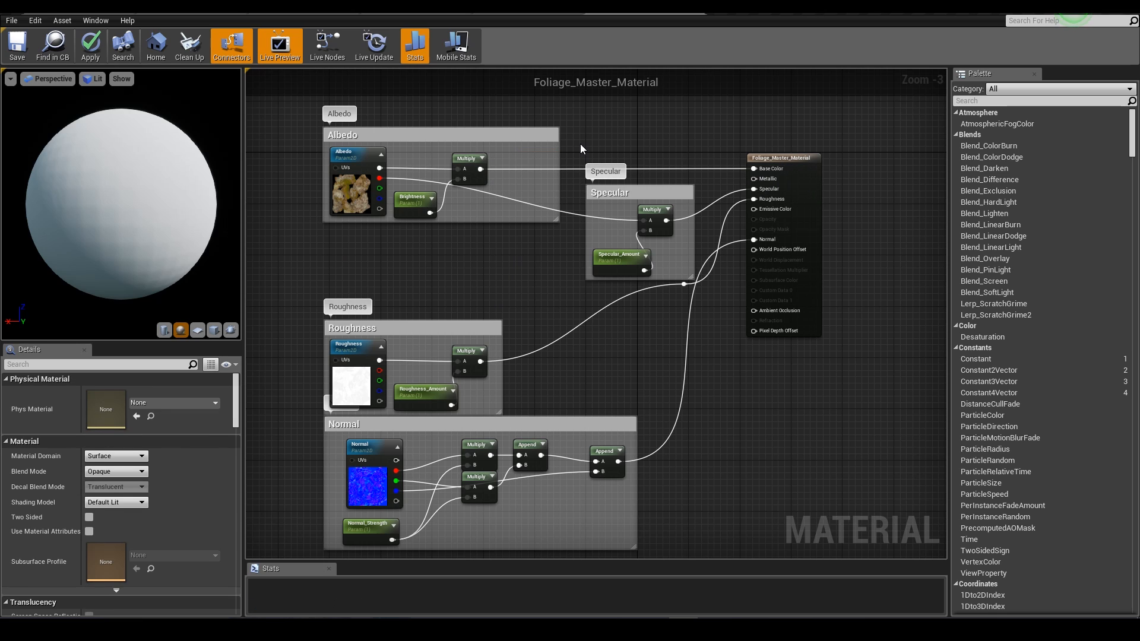
pyautogui.moveTo(559, 136); pyautogui.dragTo(481, 141)
pyautogui.press('Home')
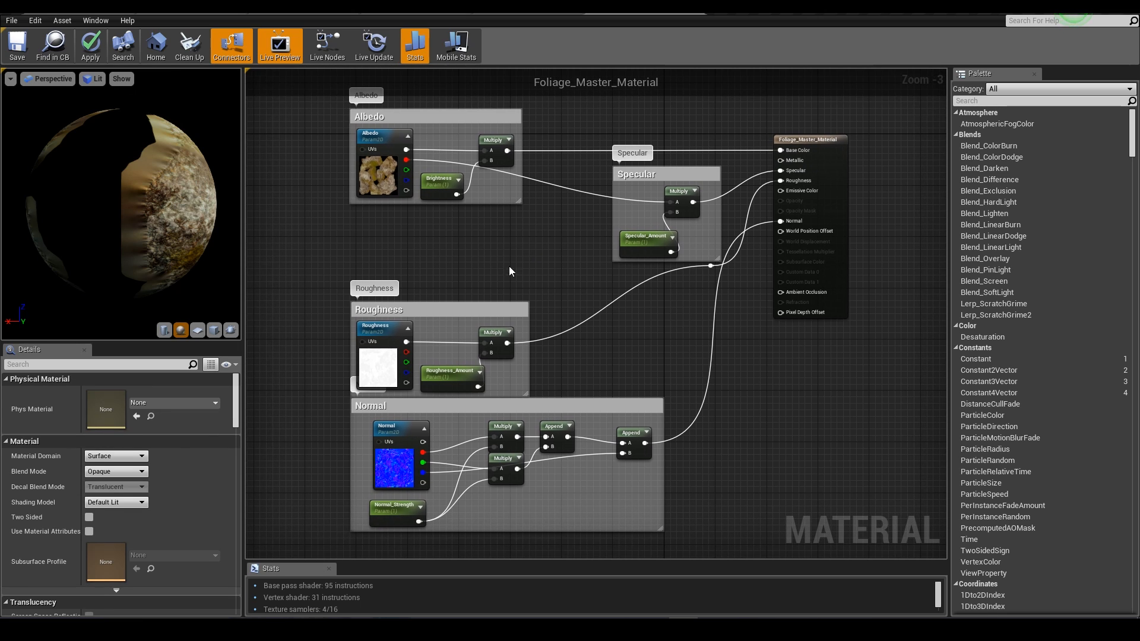
# Duplicate the Albedo comment group with its nodes and place the copy between the Albedo and Roughness groups.
pyautogui.moveTo(323, 101); pyautogui.dragTo(551, 260)
pyautogui.hotkey('ctrl', 'w')
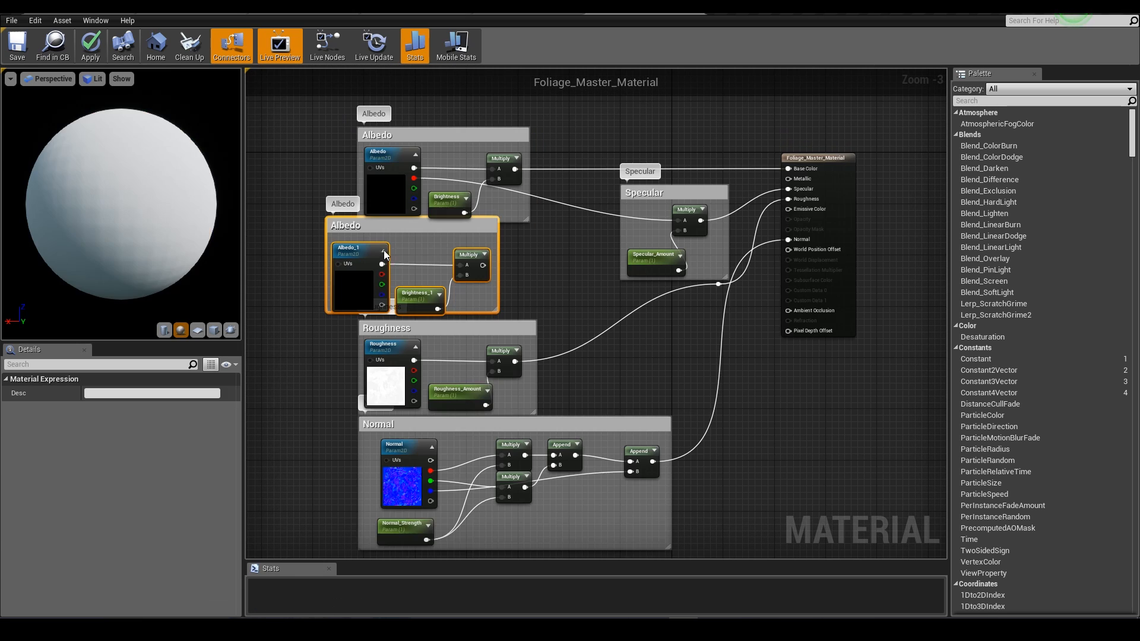
pyautogui.moveTo(410, 229); pyautogui.dragTo(443, 233)
# Rename the duplicated Albedo texture parameter to Opacity.
pyautogui.click(389, 256)
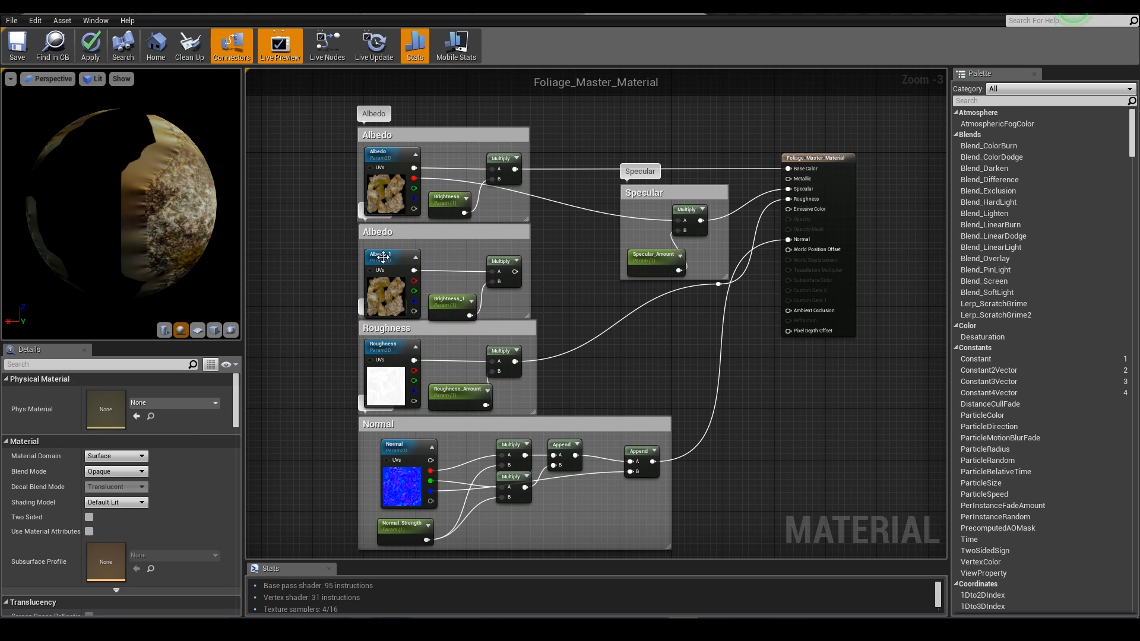
pyautogui.click(111, 392)
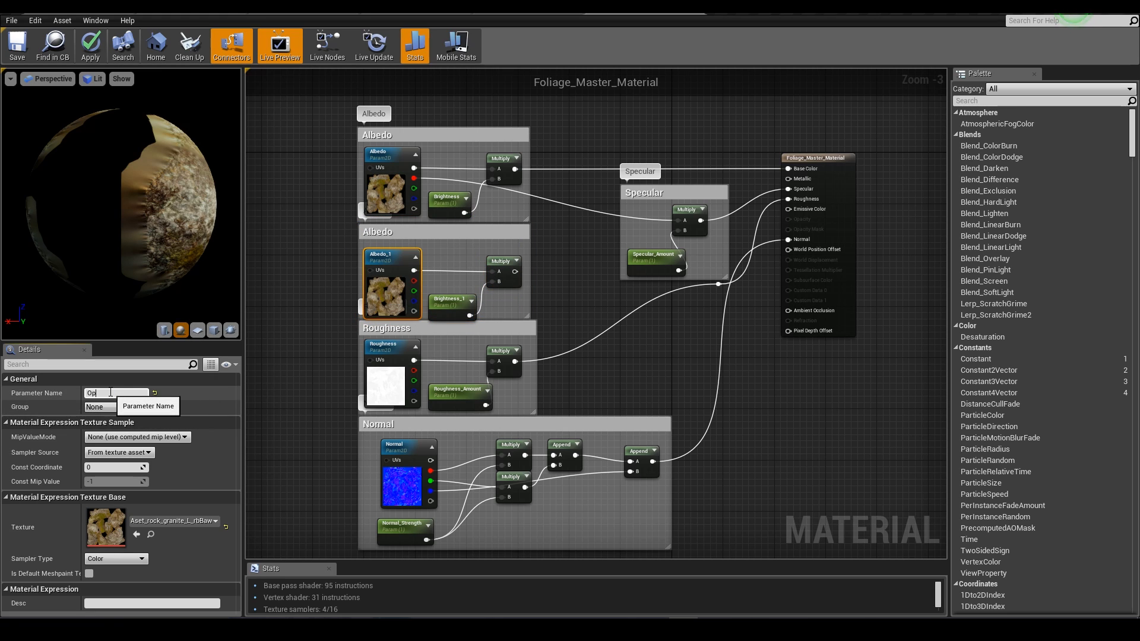
pyautogui.write('Opacity')
pyautogui.press('Return')
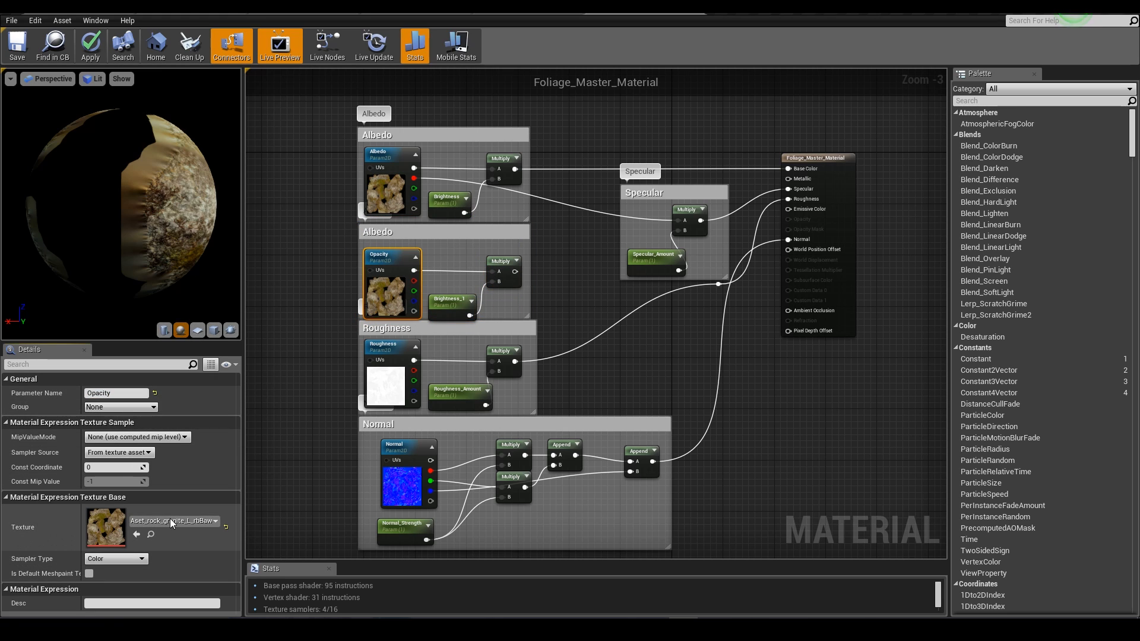
# Assign the qlCc6_4K_Opacity texture to the Opacity texture parameter.
pyautogui.click(171, 521)
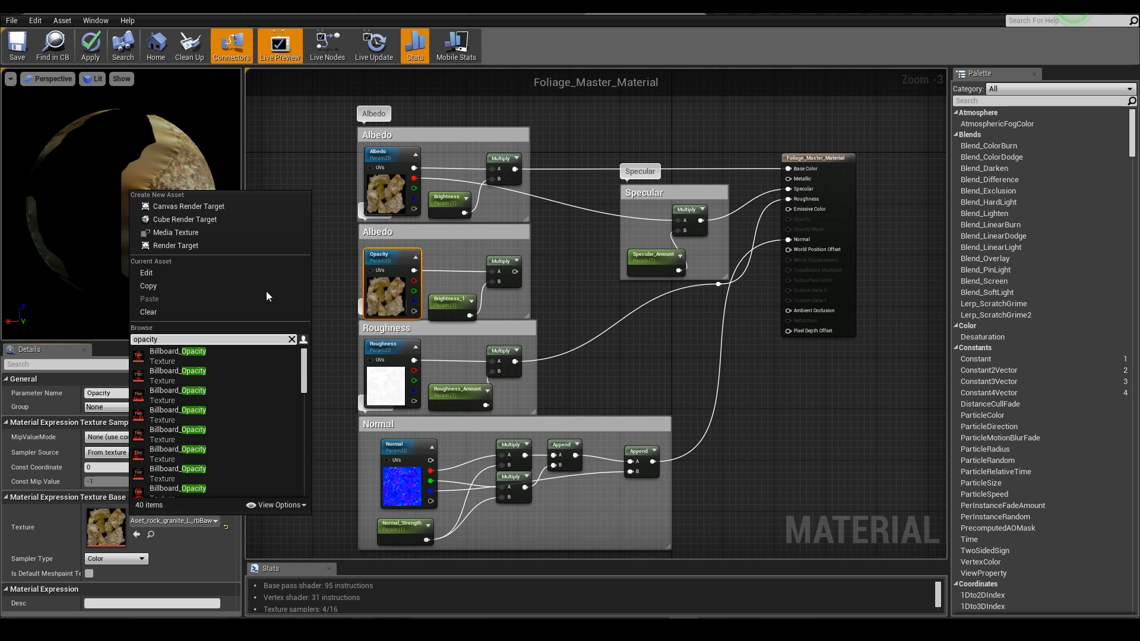
pyautogui.scroll(-10, 240, 444)
pyautogui.scroll(3, 239, 442)
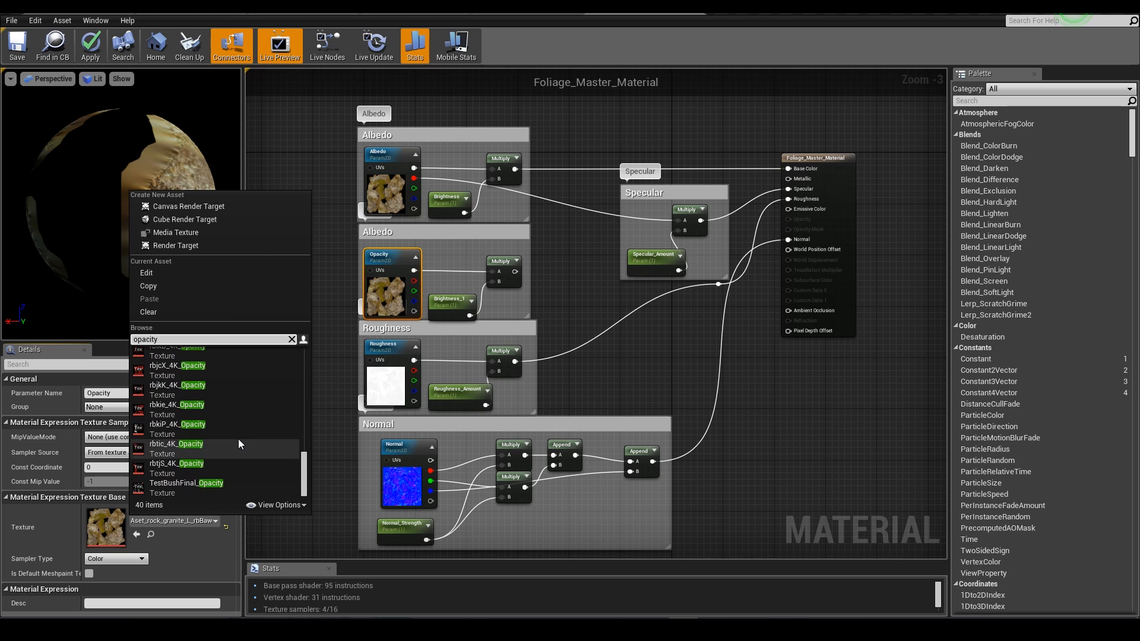
pyautogui.click(156, 425)
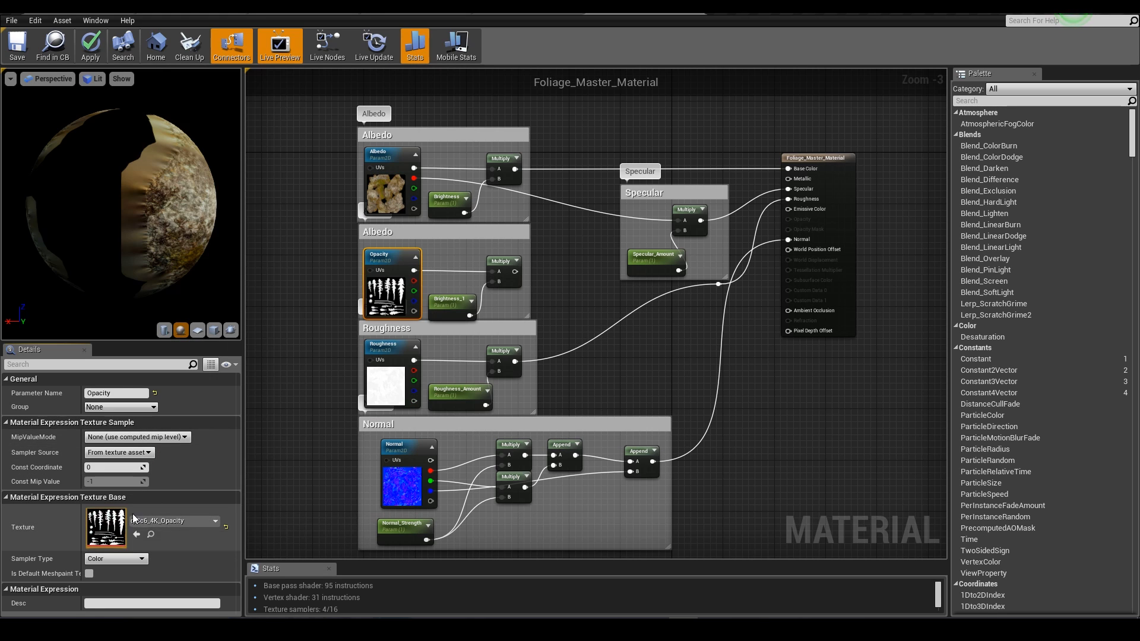
# Rename the Brightness_1 parameter beside the Opacity texture to Opacity_Thickness and tidy the placement of it and its Multiply node.
pyautogui.scroll(1, 565, 268)
pyautogui.click(432, 334)
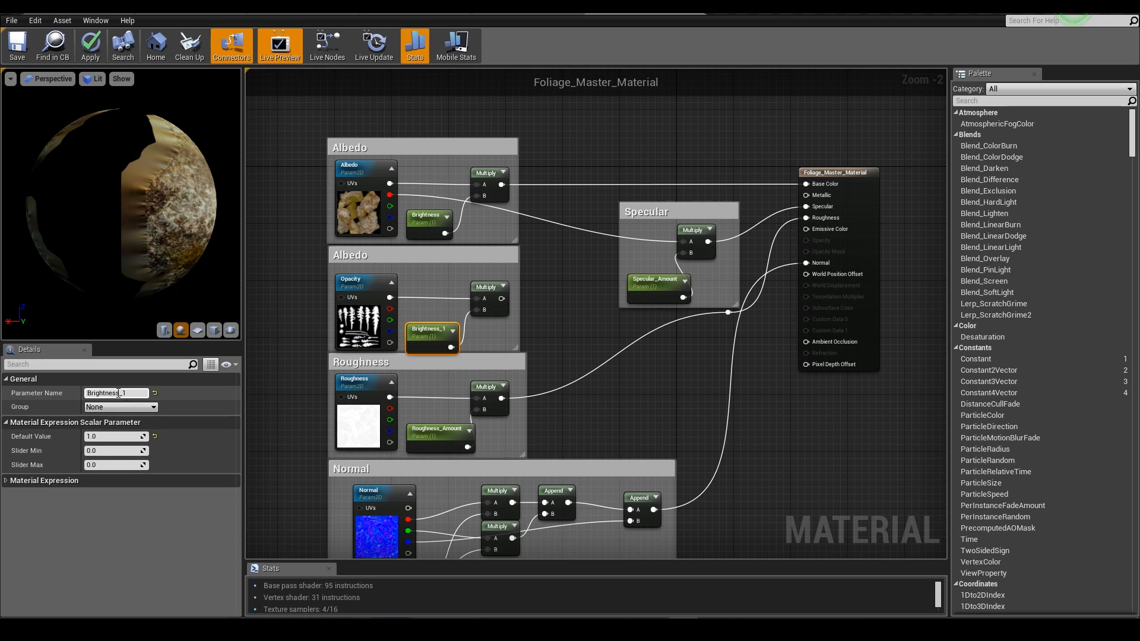
pyautogui.click(141, 394)
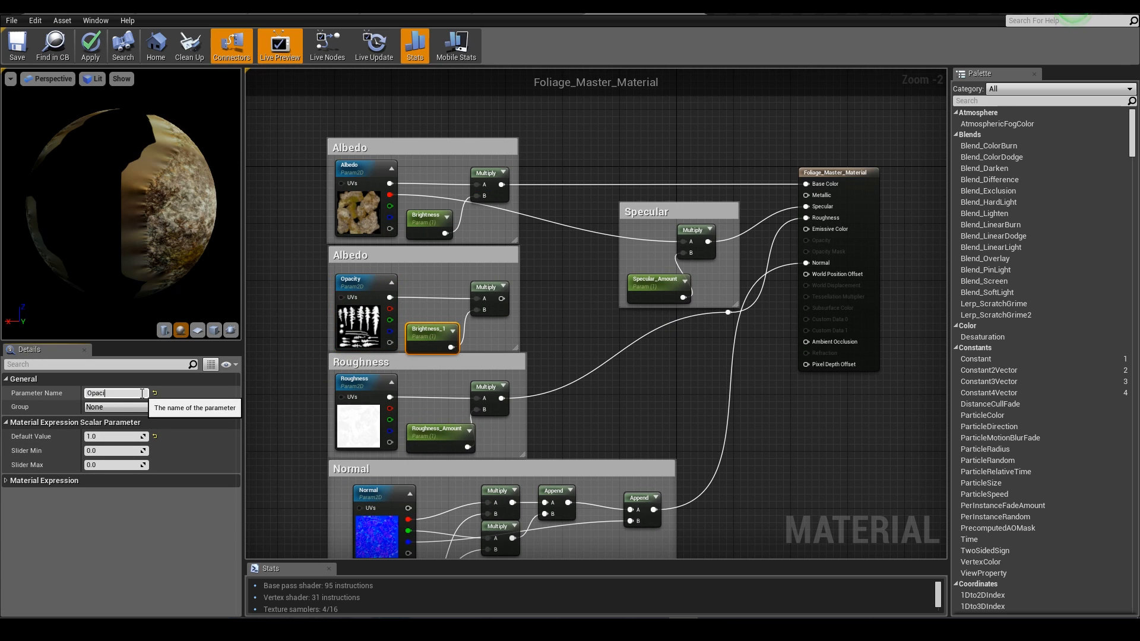
pyautogui.write('Opacity_Thickness')
pyautogui.press('Return')
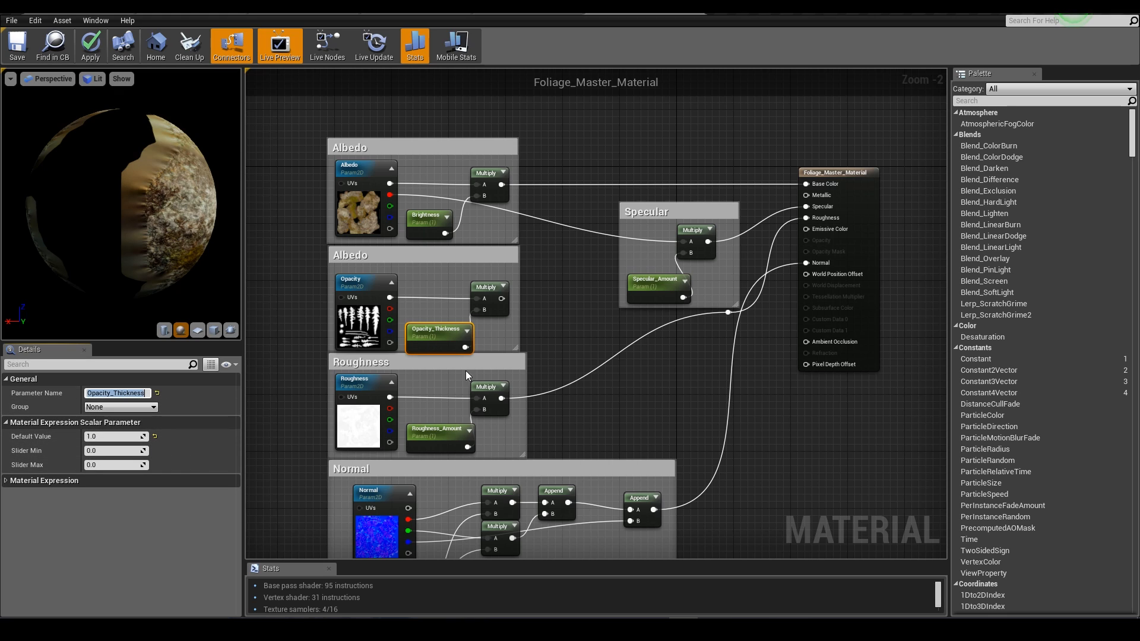
pyautogui.click(512, 327)
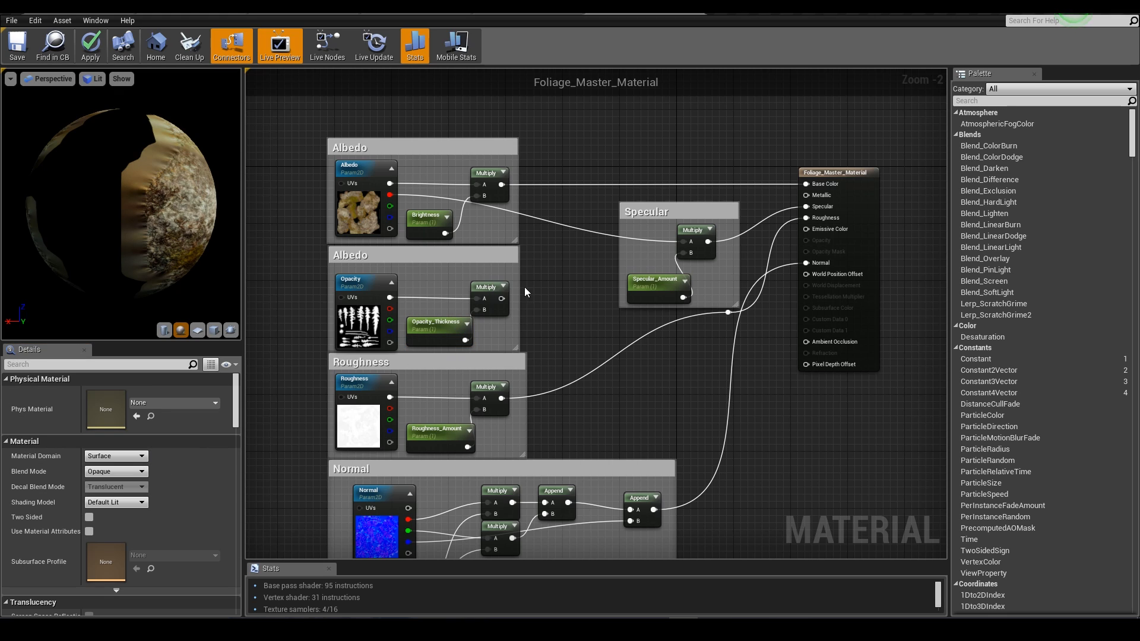
pyautogui.moveTo(491, 289)
pyautogui.mouseDown()
pyautogui.moveTo(503, 289)
pyautogui.moveTo(493, 290)
pyautogui.mouseUp()
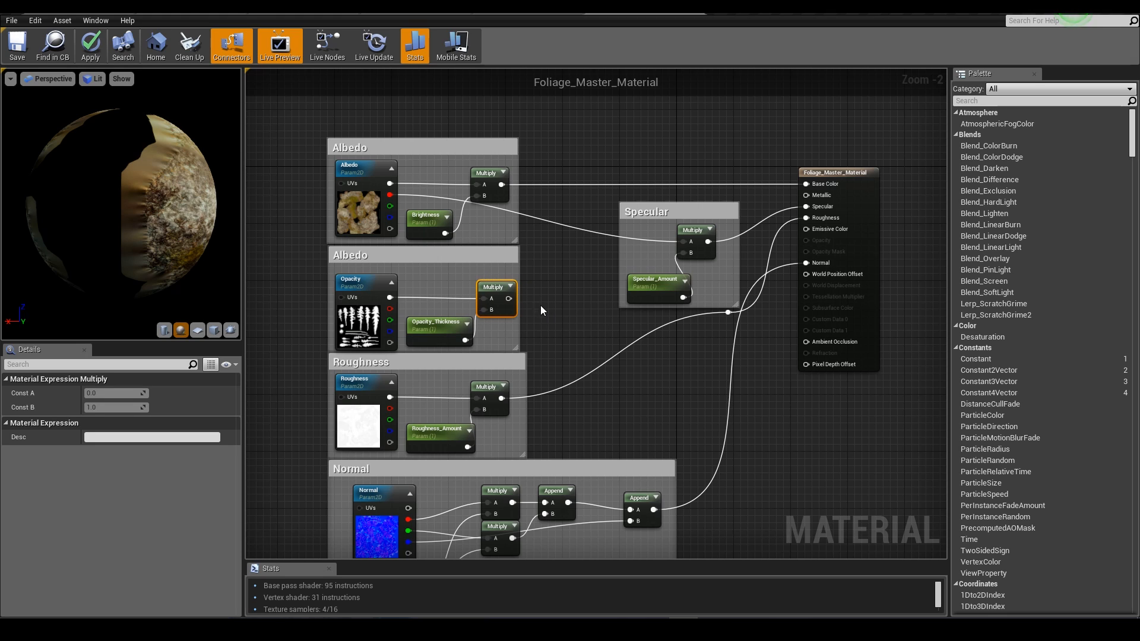
pyautogui.click(461, 334)
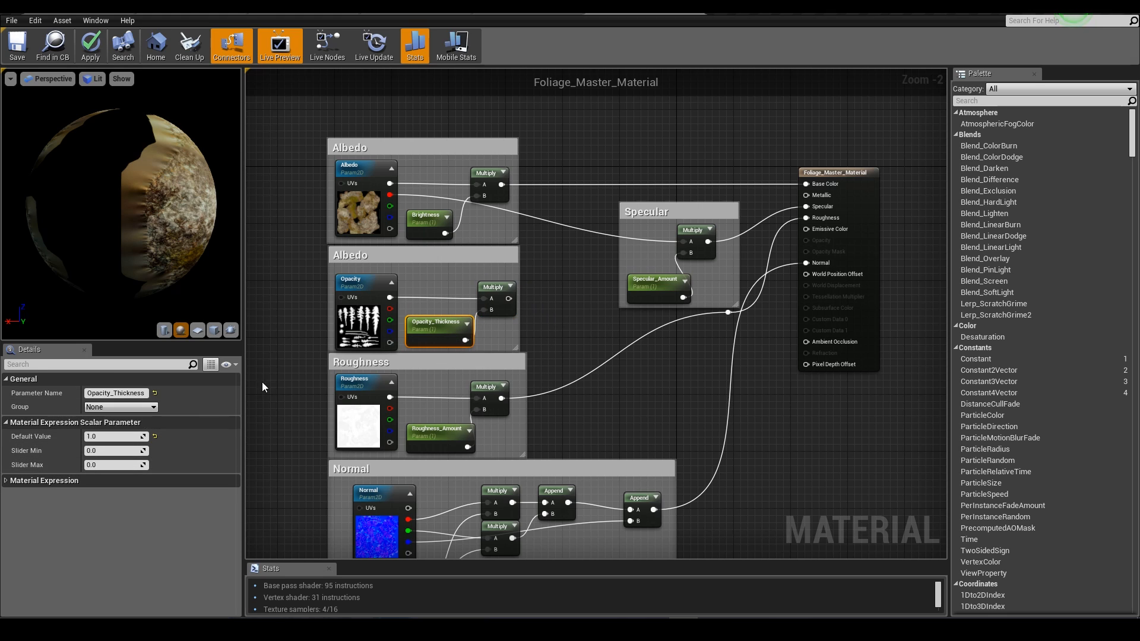
# Set the material's blend mode to Masked and connect the opacity Multiply node to the Opacity Mask input.
pyautogui.click(503, 328)
pyautogui.moveTo(504, 328); pyautogui.dragTo(490, 331, button='right')
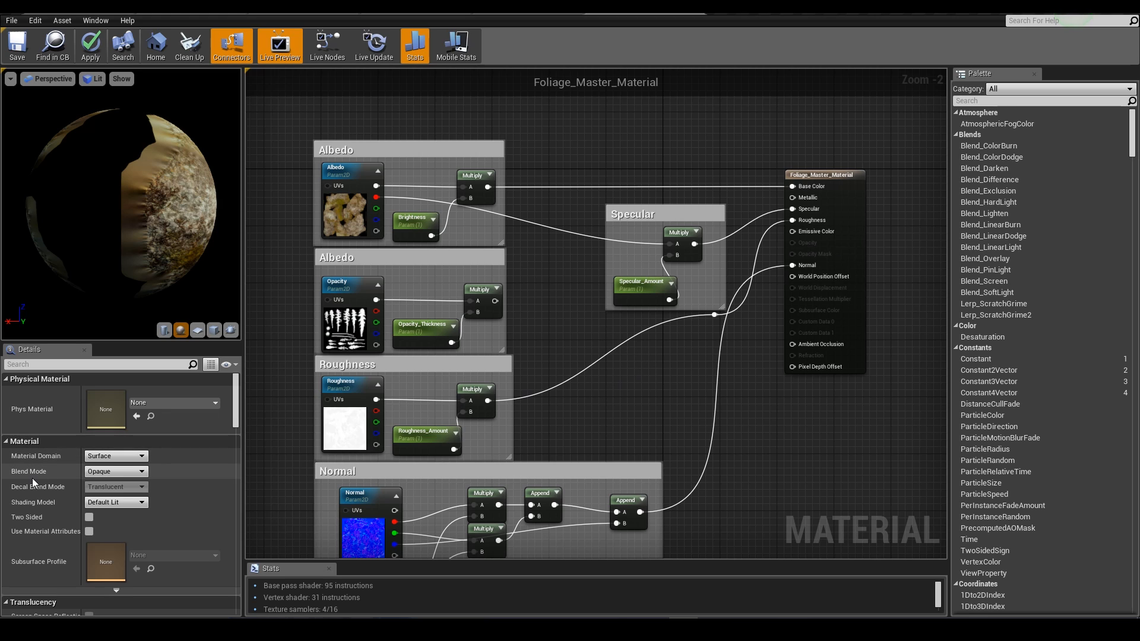
pyautogui.click(113, 471)
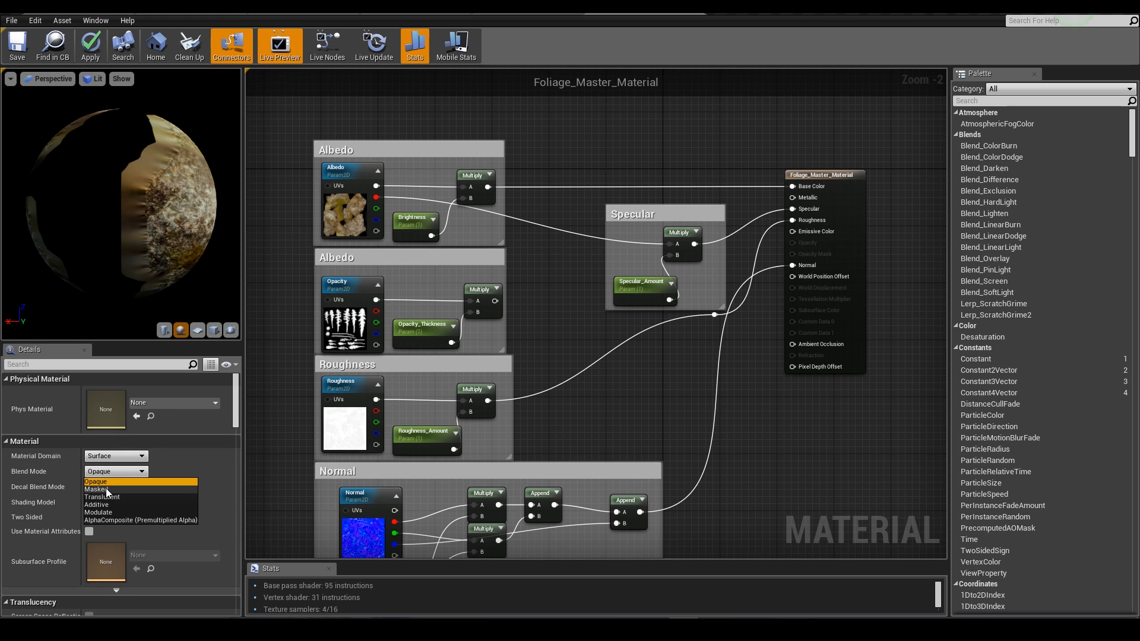
pyautogui.click(106, 488)
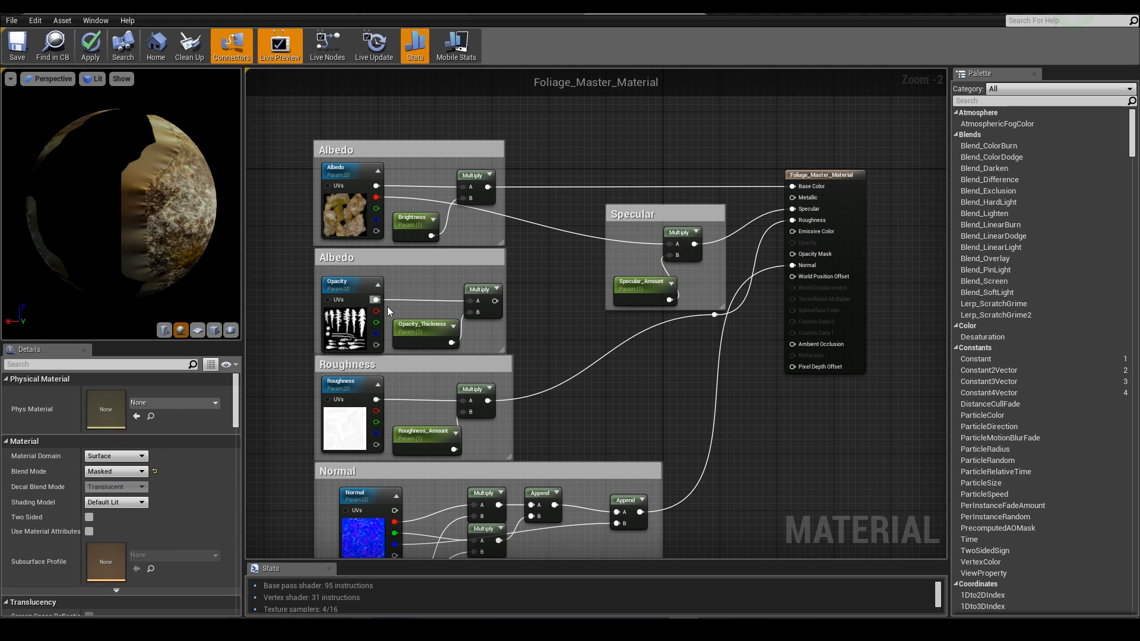
pyautogui.moveTo(494, 301); pyautogui.dragTo(806, 252)
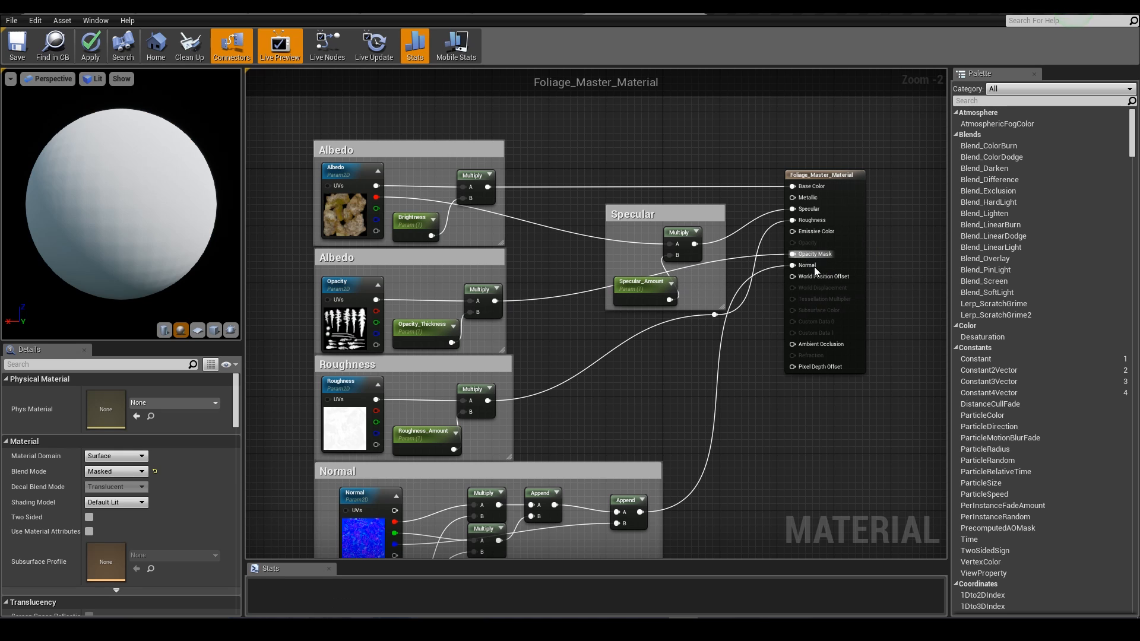
# Duplicate the original Albedo comment group with its nodes and place the copy below the Normal group.
pyautogui.scroll(-2, 581, 396)
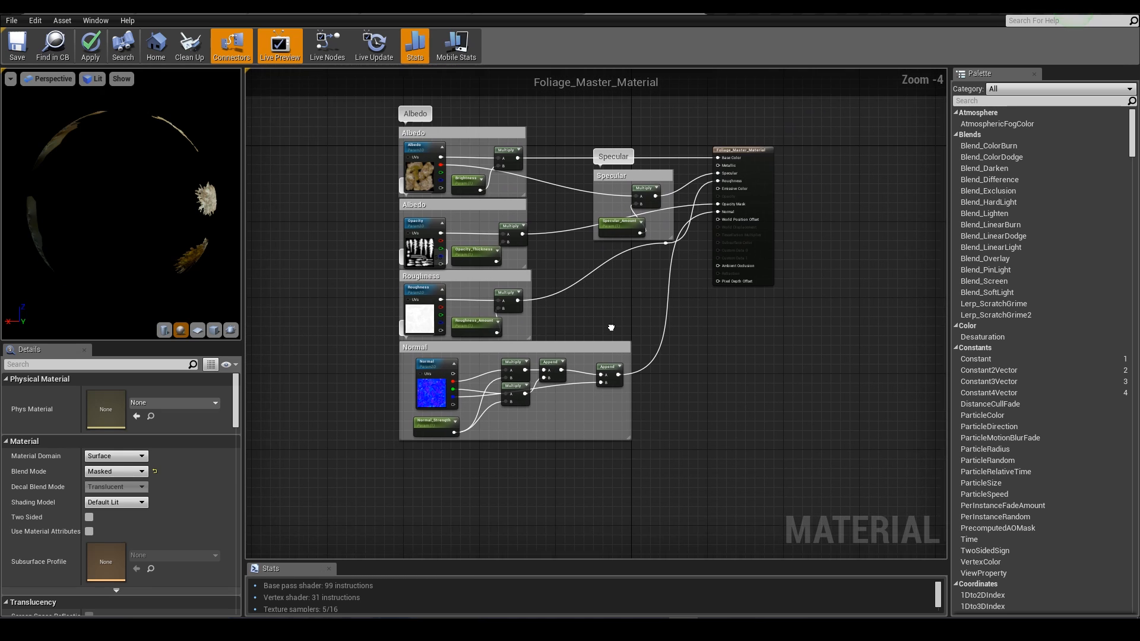
pyautogui.scroll(1, 558, 255)
pyautogui.scroll(-1, 510, 254)
pyautogui.click(429, 173)
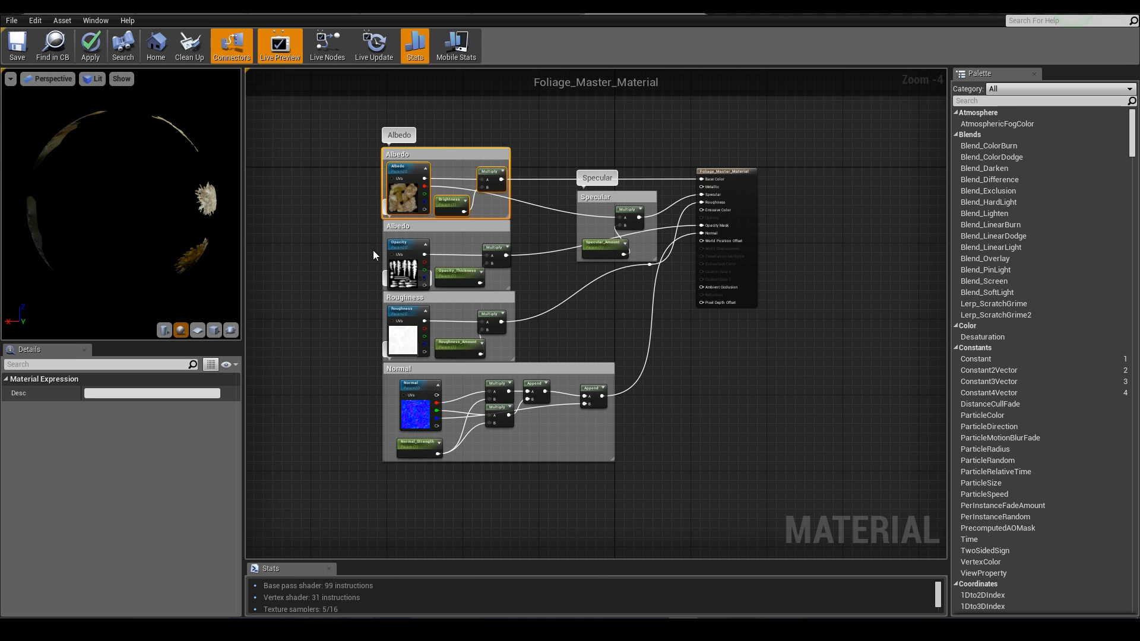
pyautogui.moveTo(410, 459); pyautogui.dragTo(411, 419, button='right')
pyautogui.hotkey('ctrl', 'v')
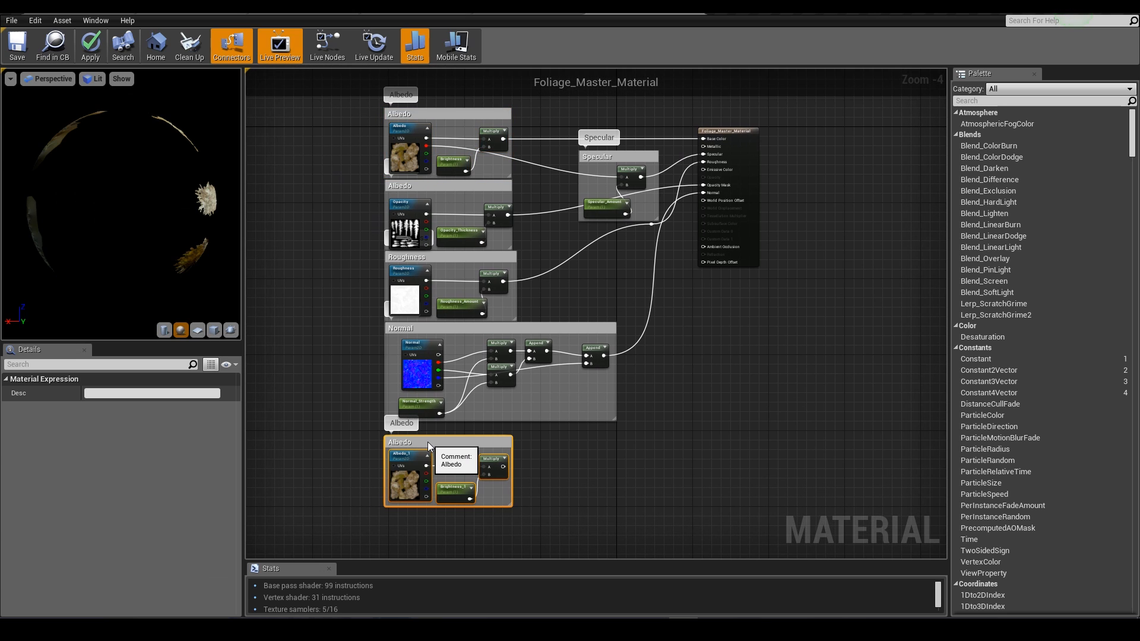
# Set the material's shading model to Two Sided Foliage and enable Two Sided.
pyautogui.scroll(1, 418, 332)
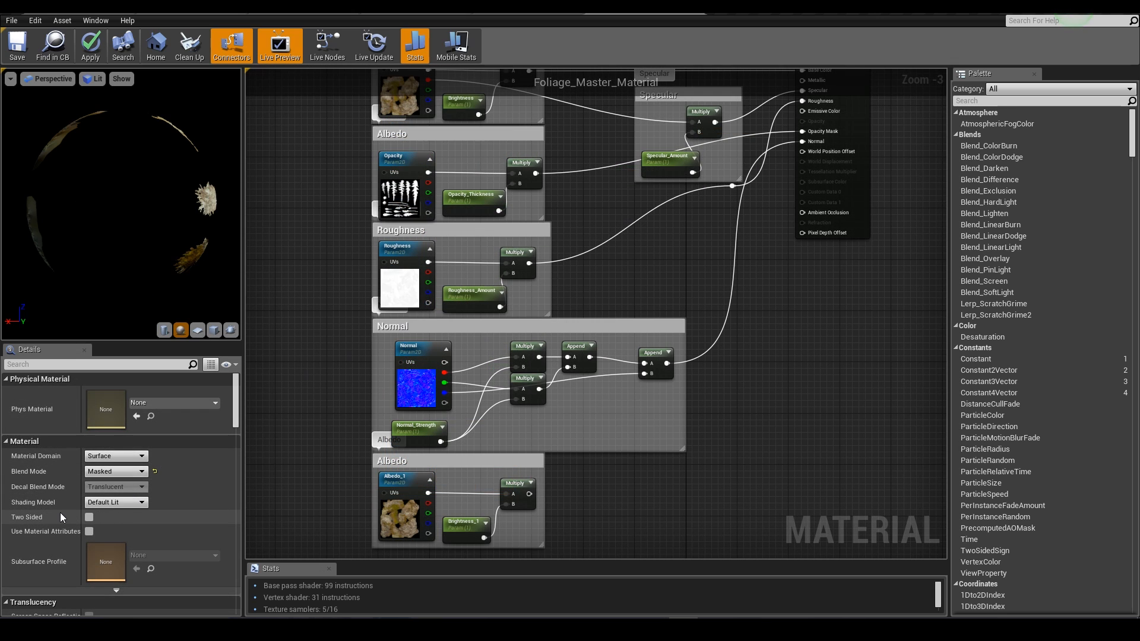
pyautogui.click(117, 503)
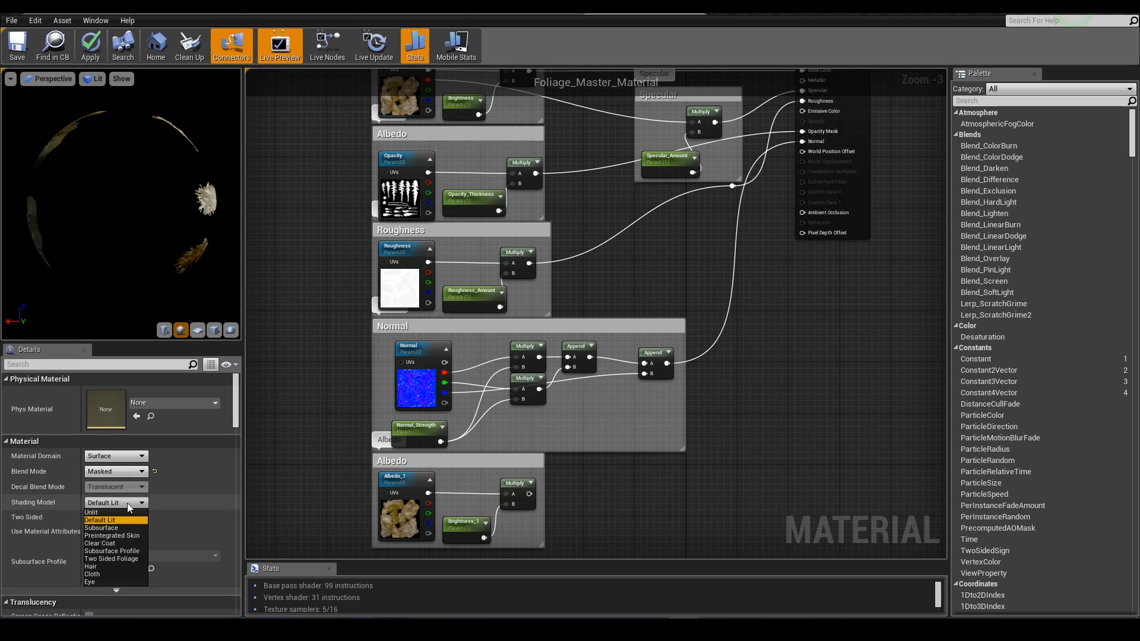
pyautogui.click(116, 559)
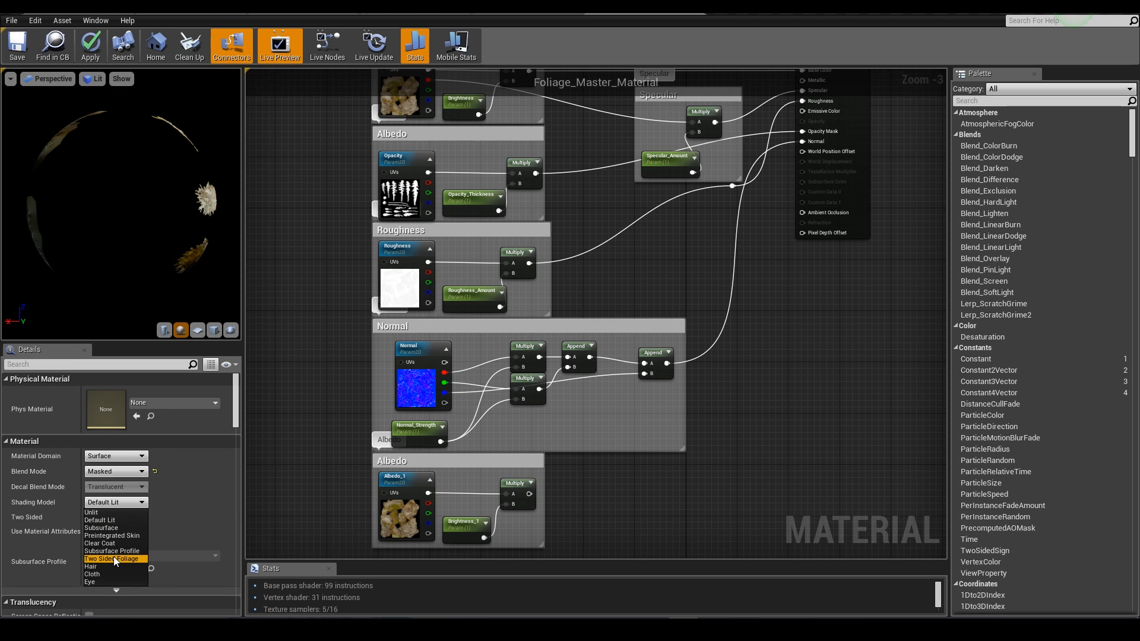
pyautogui.click(90, 518)
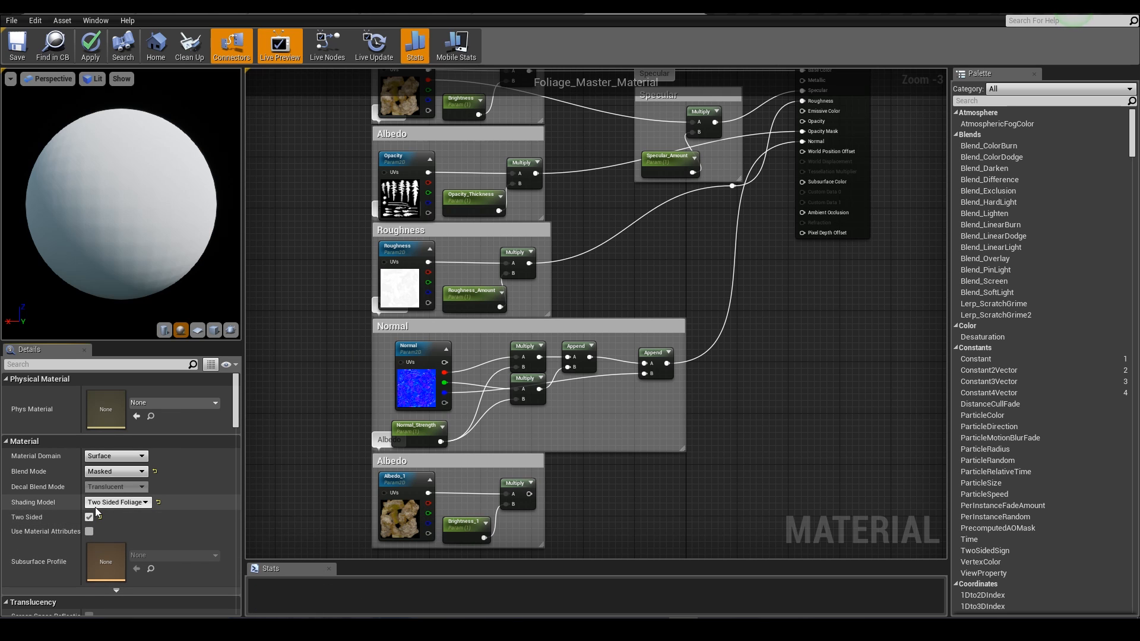
# Rename the Albedo comment group below Normal to SSS and its Albedo_1 texture parameter to SSS.
pyautogui.scroll(1, 415, 396)
pyautogui.doubleClick(416, 397)
pyautogui.write('S')
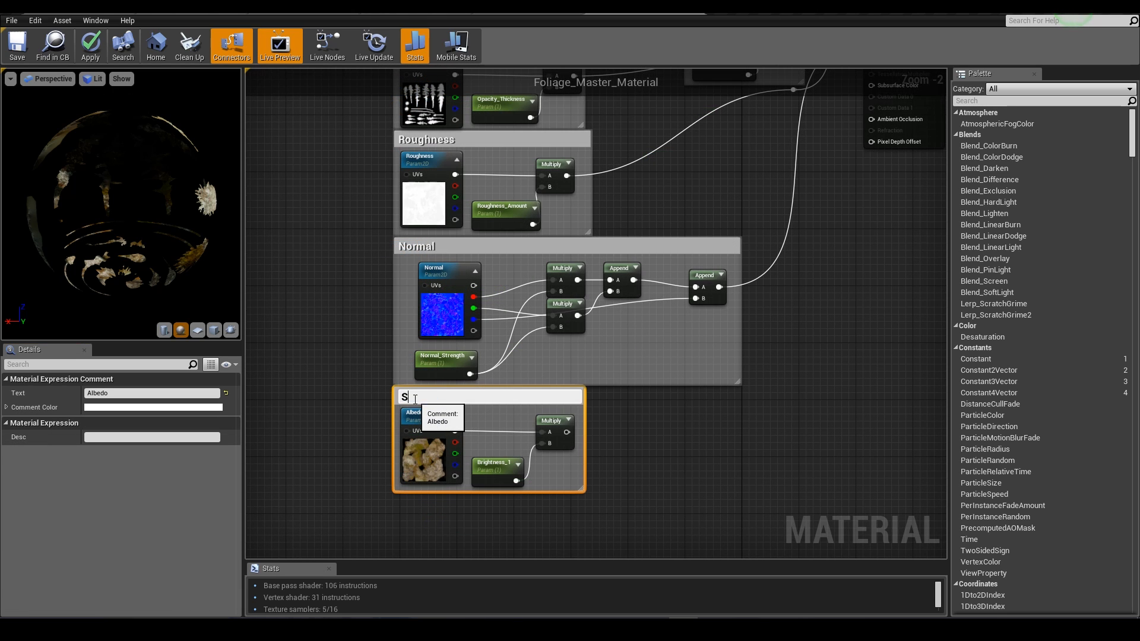
pyautogui.write('SS')
pyautogui.press('Return')
pyautogui.click(414, 414)
pyautogui.click(124, 393)
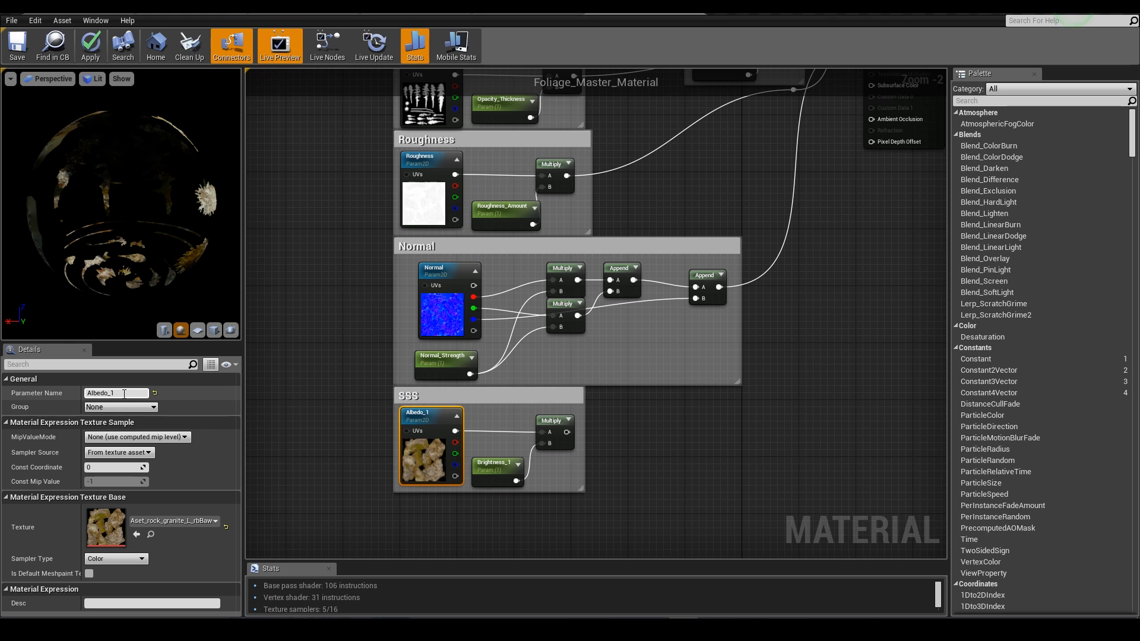
pyautogui.write('SSS')
pyautogui.press('Return')
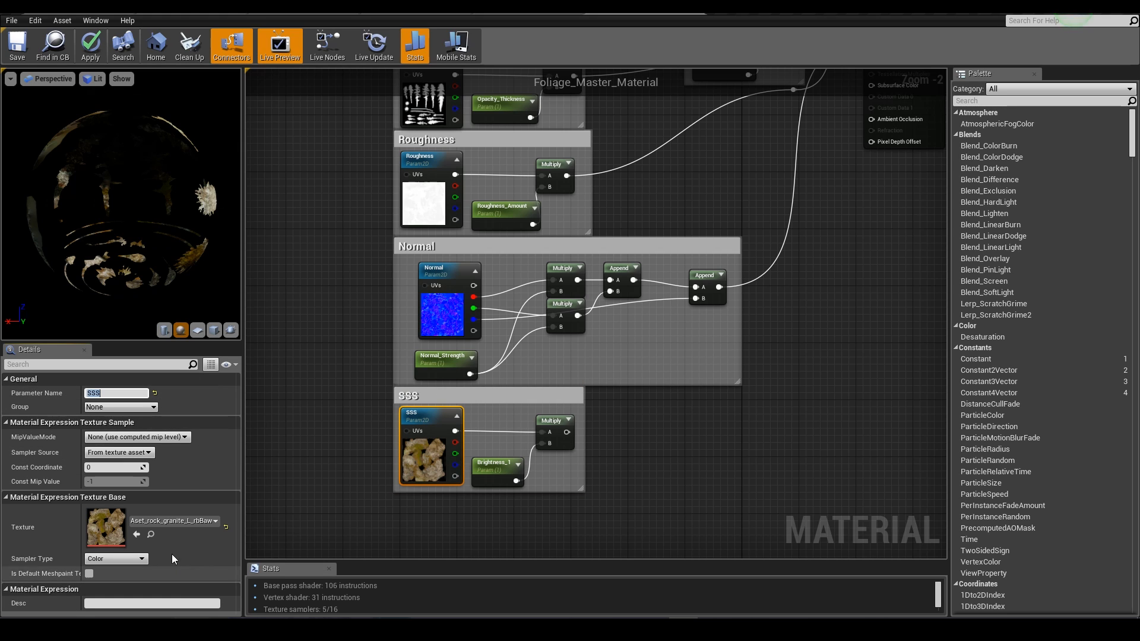
# Shrink the material editor window to expose the Dandelion01 textures in the Content Browser while keeping the SSS group in view.
pyautogui.click(186, 520)
pyautogui.click(878, 438)
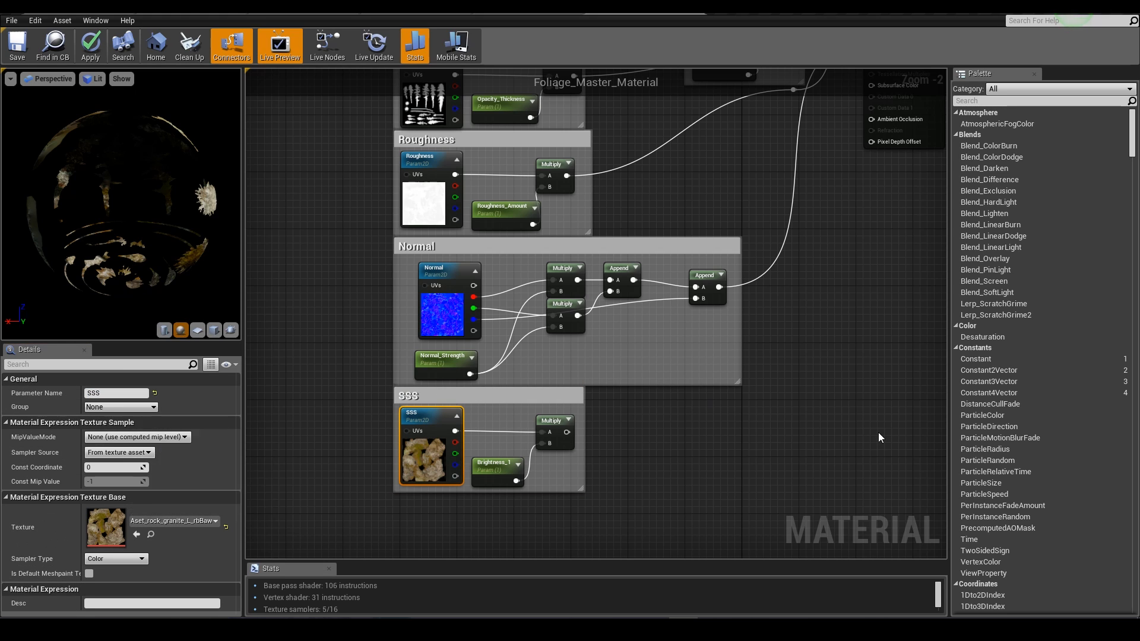
pyautogui.click(878, 437)
pyautogui.moveTo(644, 7); pyautogui.dragTo(421, 143)
pyautogui.scroll(-4, 510, 327)
pyautogui.moveTo(510, 326); pyautogui.dragTo(434, 244, button='right')
pyautogui.scroll(1, 431, 329)
# Assign the qlCc6_4K_Translucency texture from the Content Browser to the SSS texture parameter and maximize the material editor window.
pyautogui.click(428, 325)
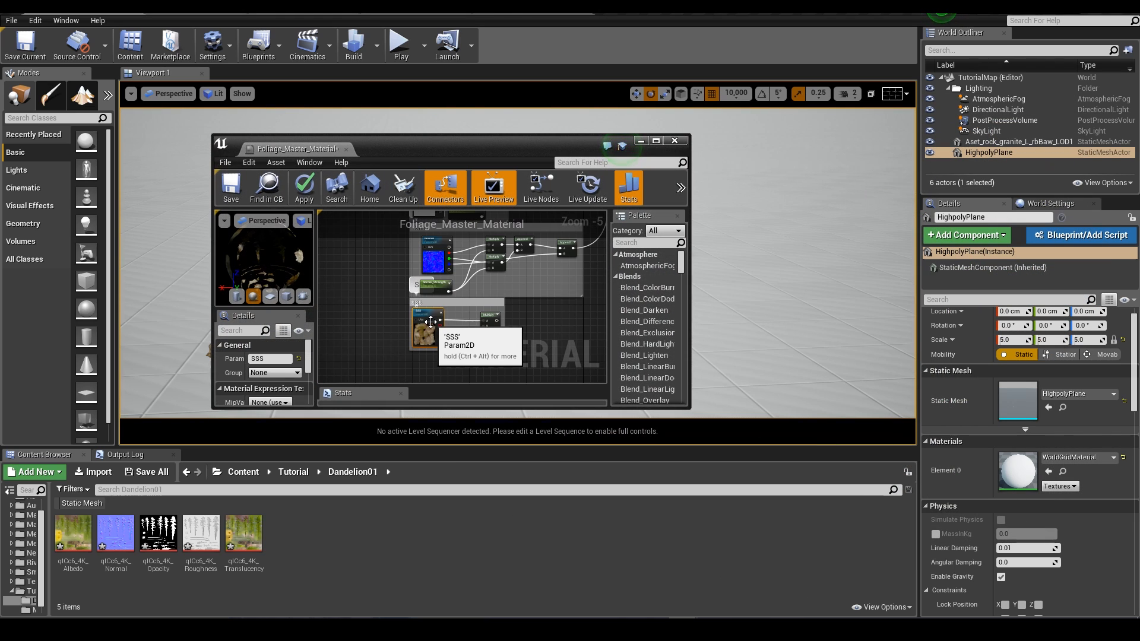
pyautogui.moveTo(317, 354); pyautogui.dragTo(383, 356)
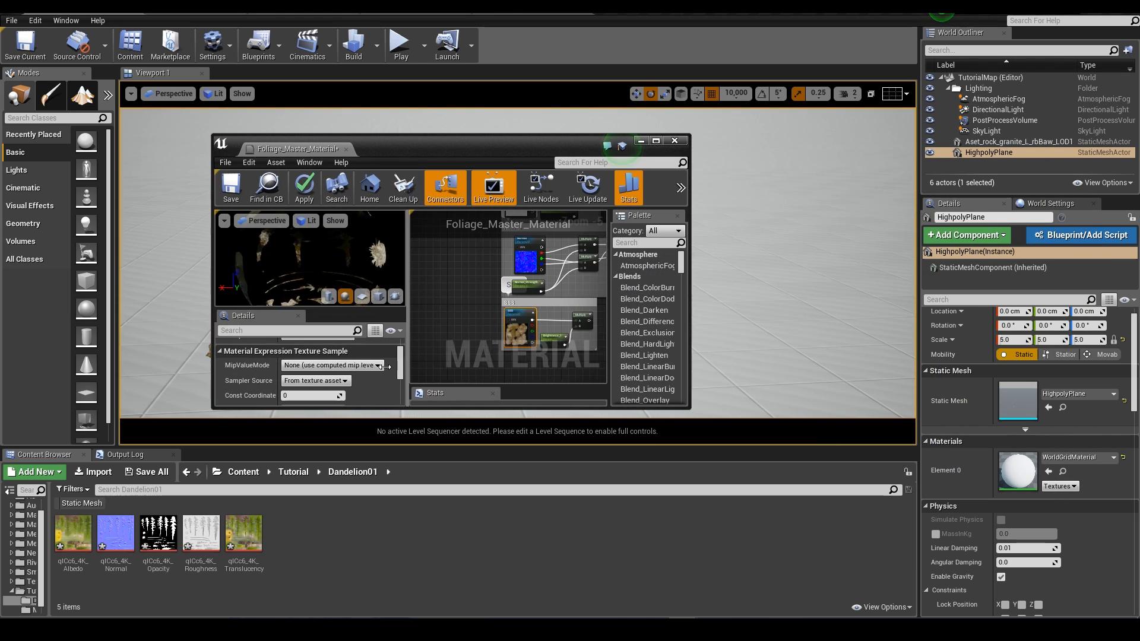
pyautogui.scroll(2, 332, 377)
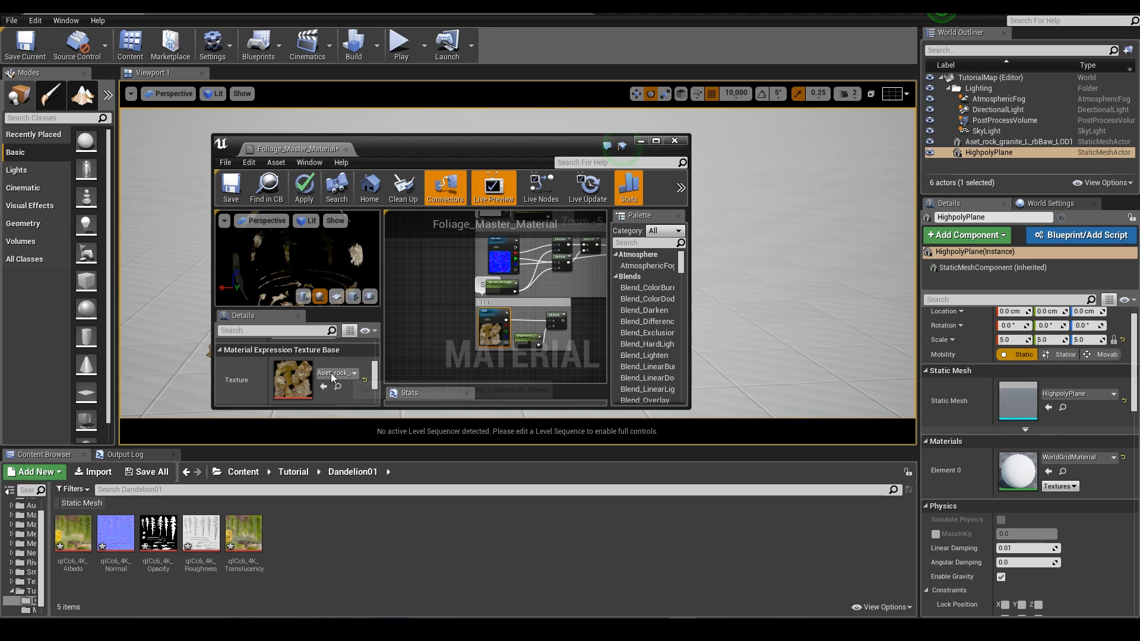
pyautogui.click(260, 551)
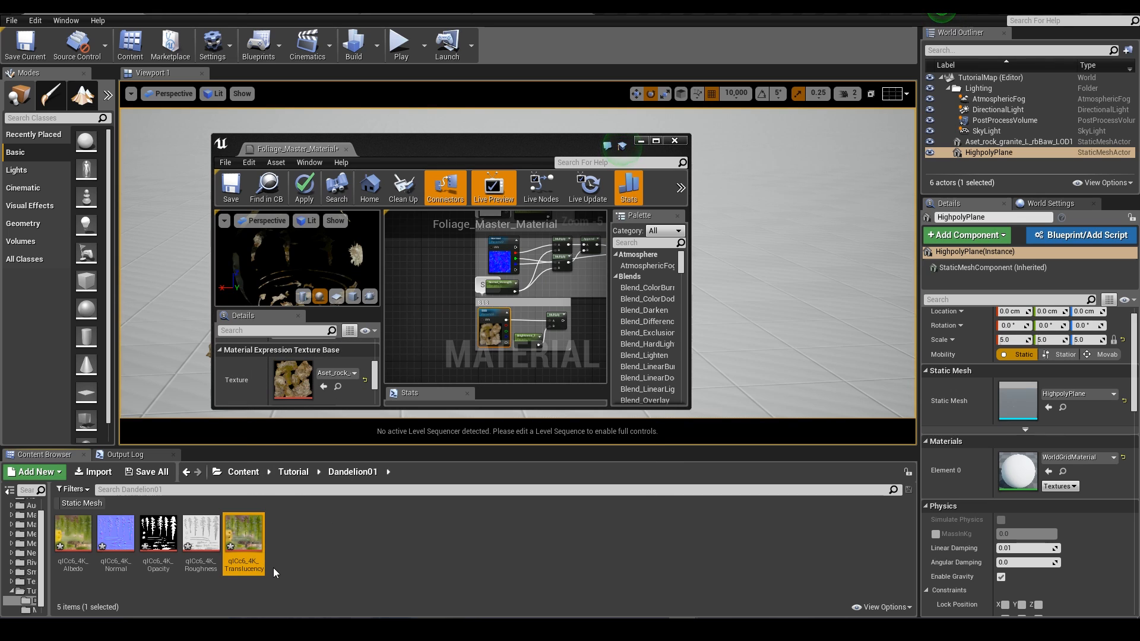
pyautogui.click(323, 387)
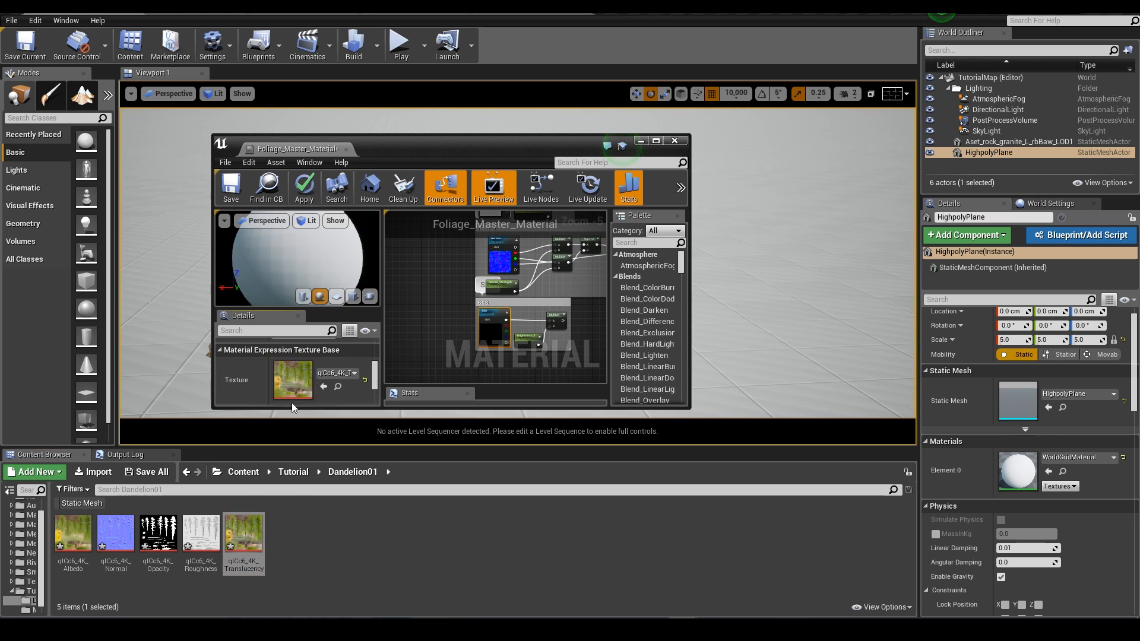
pyautogui.click(659, 145)
pyautogui.scroll(2, 644, 450)
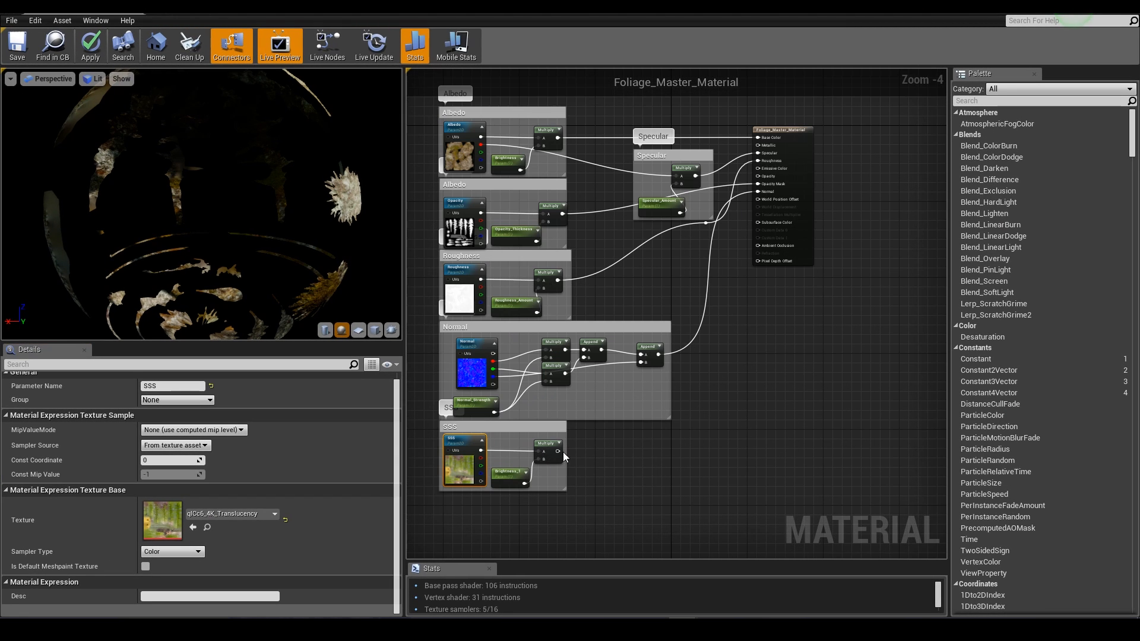
# Rename the Brightness_1 parameter in the SSS group to SSS_Amount.
pyautogui.click(509, 478)
pyautogui.click(194, 393)
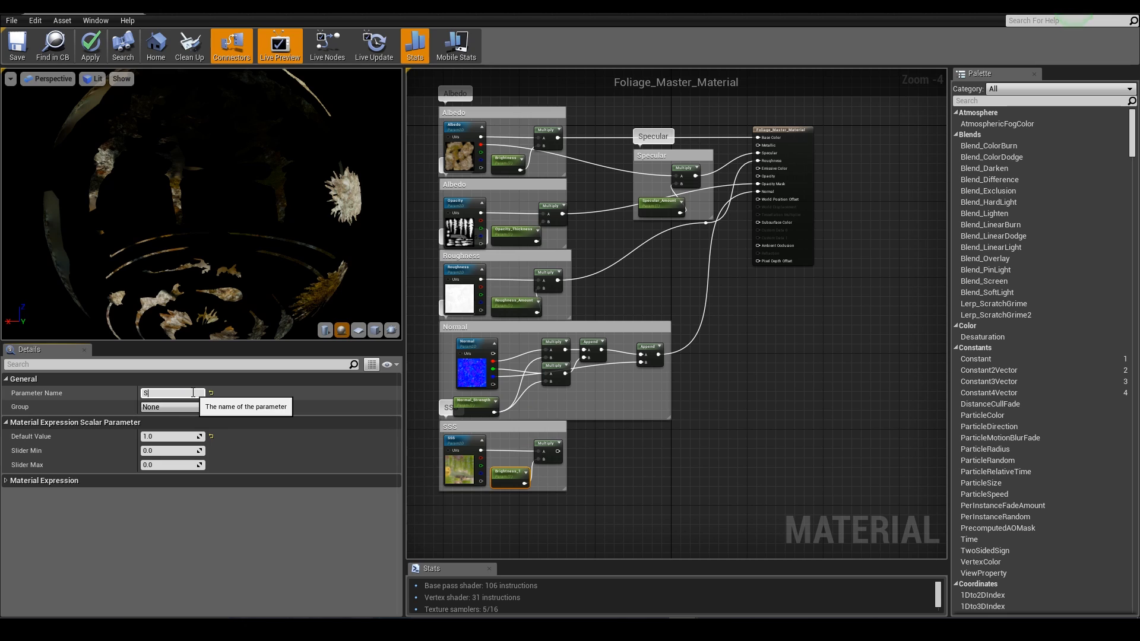
pyautogui.write('SSS_Amount')
pyautogui.press('Return')
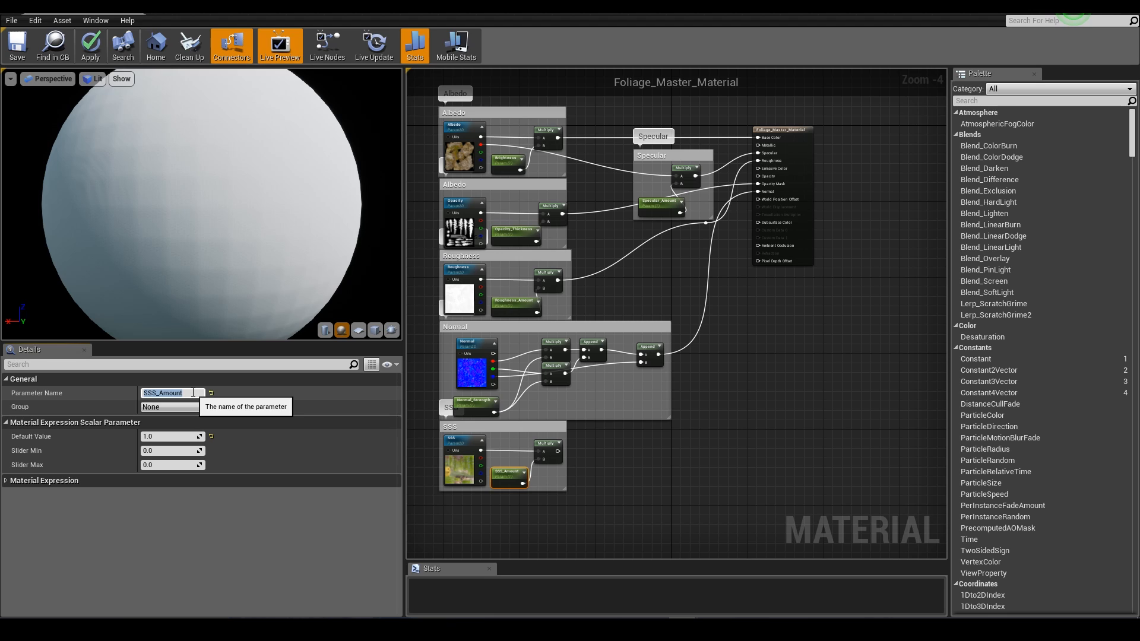
# Connect the SSS group's Multiply output to the material's Subsurface Color input.
pyautogui.click(557, 454)
pyautogui.moveTo(557, 454); pyautogui.dragTo(759, 225)
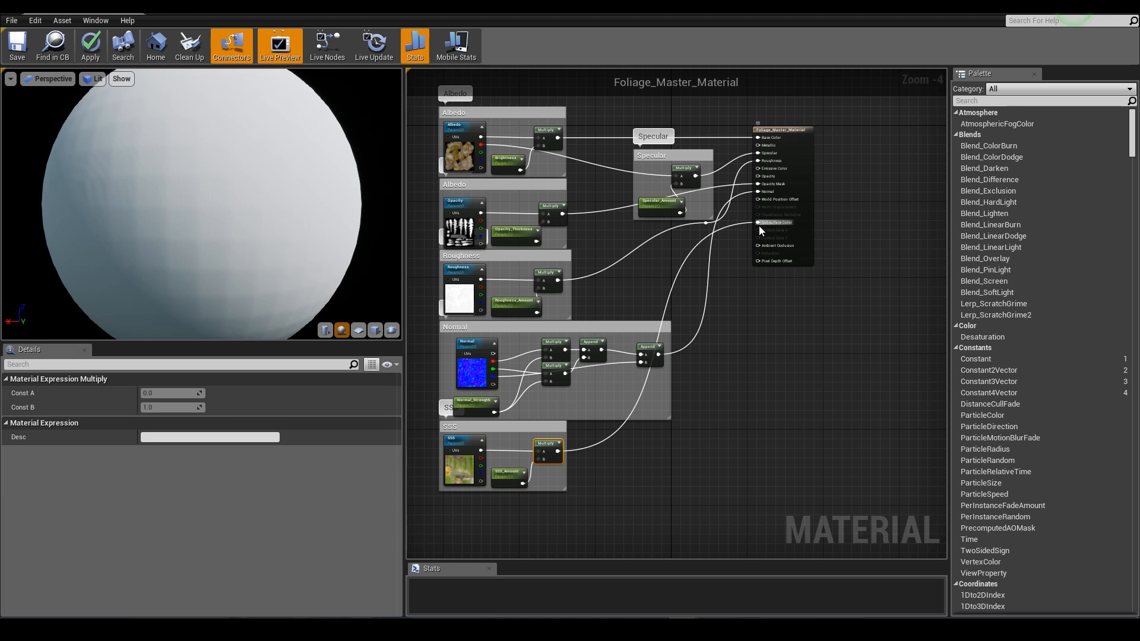
pyautogui.press('Home')
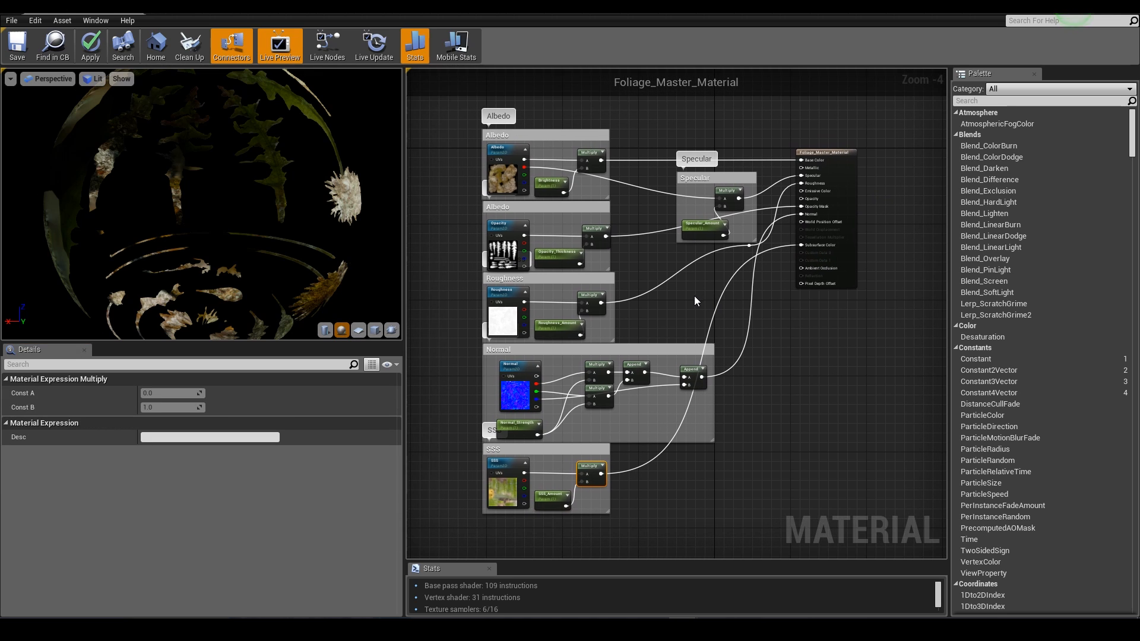
pyautogui.moveTo(701, 341); pyautogui.dragTo(640, 472, button='right')
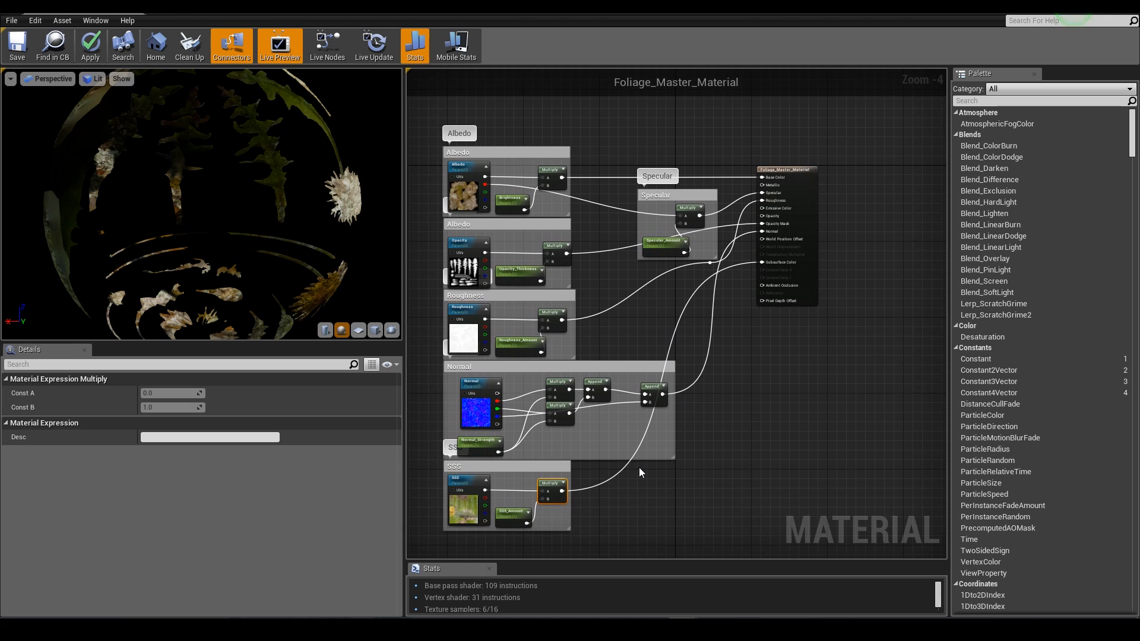
# Add a reroute node to the wire between the SSS Multiply and Subsurface Color, and place it clear of the Normal group.
pyautogui.doubleClick(621, 474)
pyautogui.moveTo(623, 473); pyautogui.dragTo(717, 422)
pyautogui.click(703, 452)
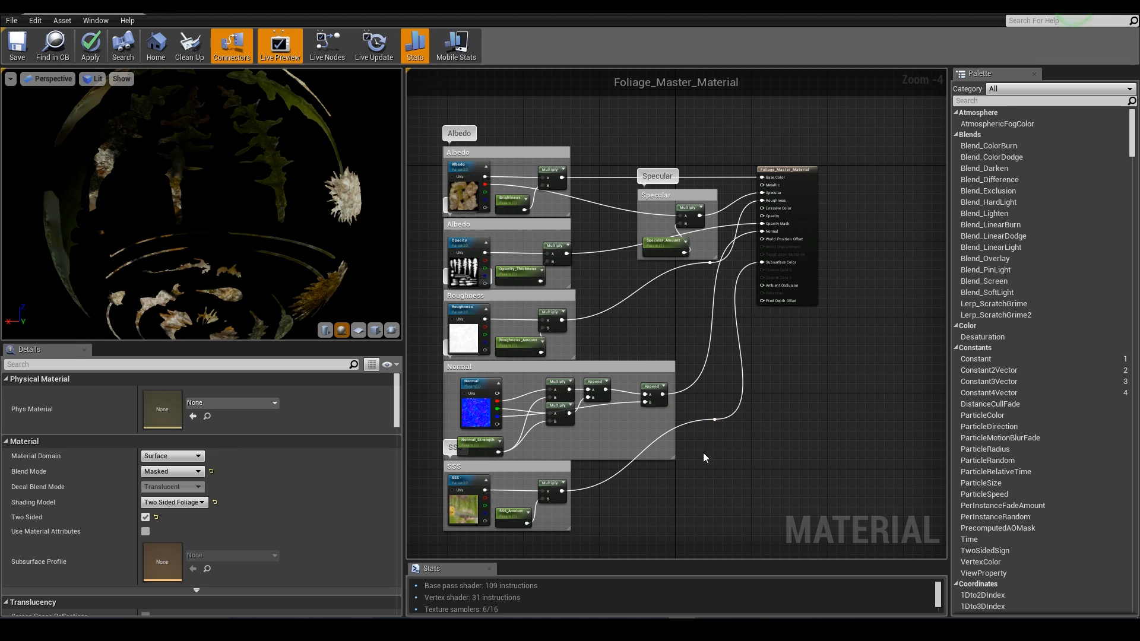
pyautogui.moveTo(705, 457)
pyautogui.mouseDown(button='right')
pyautogui.moveTo(745, 491)
pyautogui.moveTo(740, 458)
pyautogui.moveTo(721, 458)
pyautogui.mouseUp(button='right')
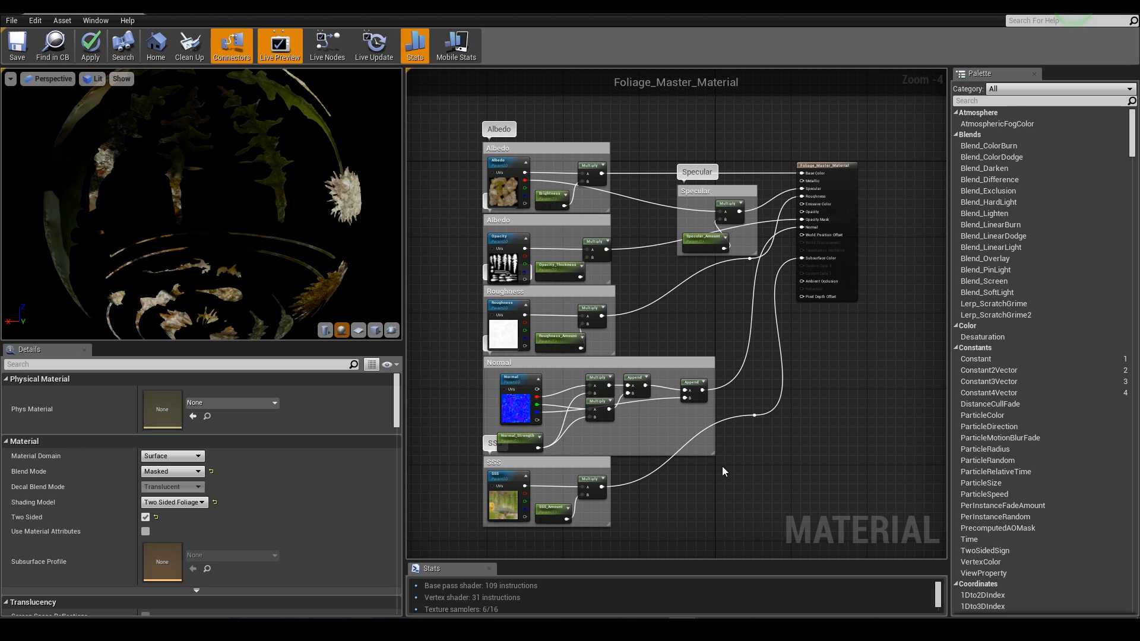
# Save Foliage_Master_Material, close its editor and clear the HighpolyPlane selection in the level.
pyautogui.click(38, 43)
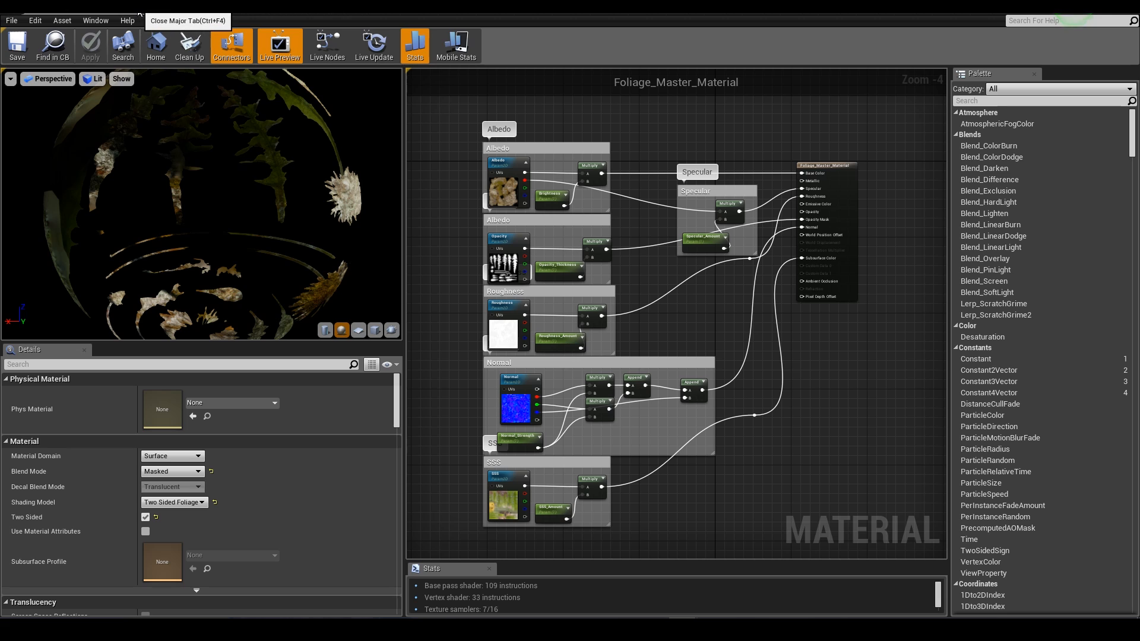
pyautogui.click(131, 12)
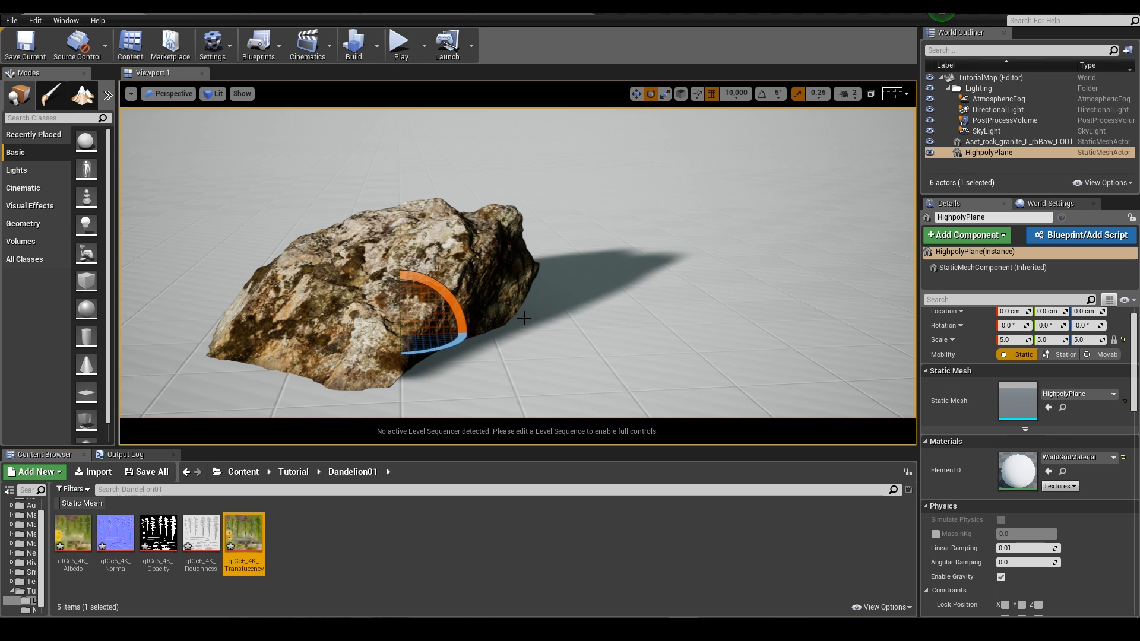
pyautogui.click(540, 327)
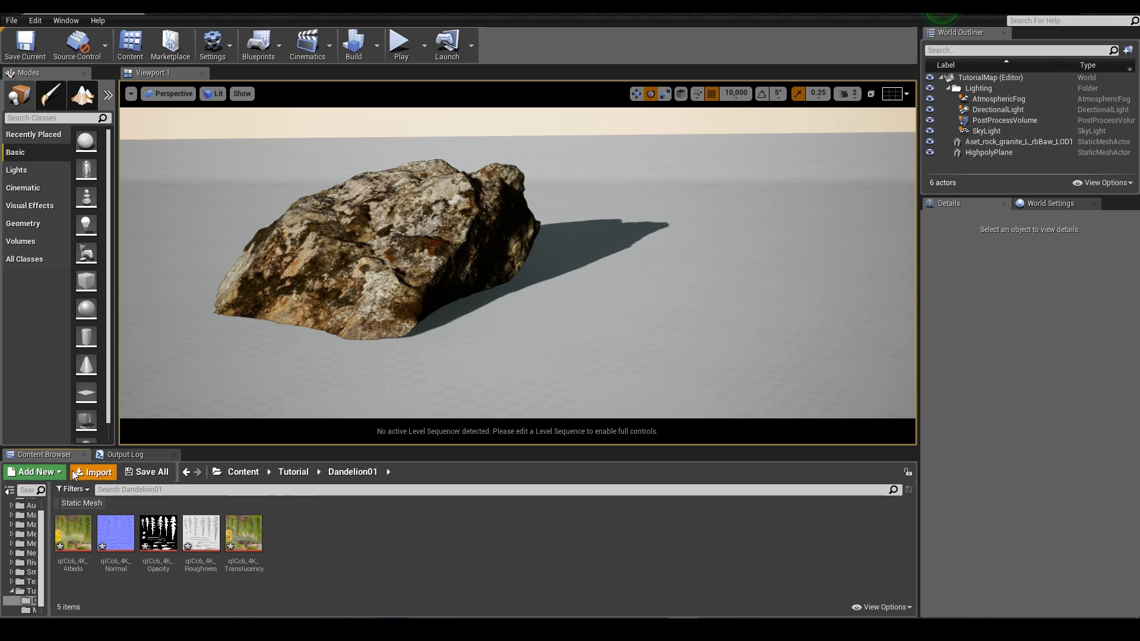
# Import the Var1_LOD1 FBX mesh into the Dandelion01 folder with the default import options and close the message log.
pyautogui.click(94, 472)
pyautogui.doubleClick(171, 95)
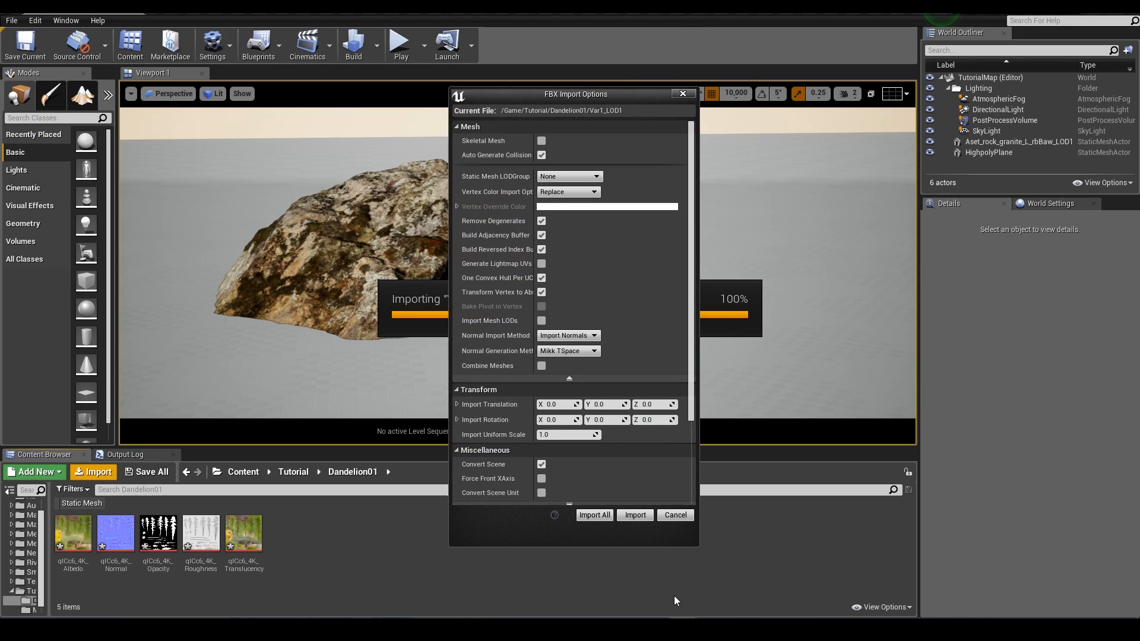
pyautogui.click(634, 516)
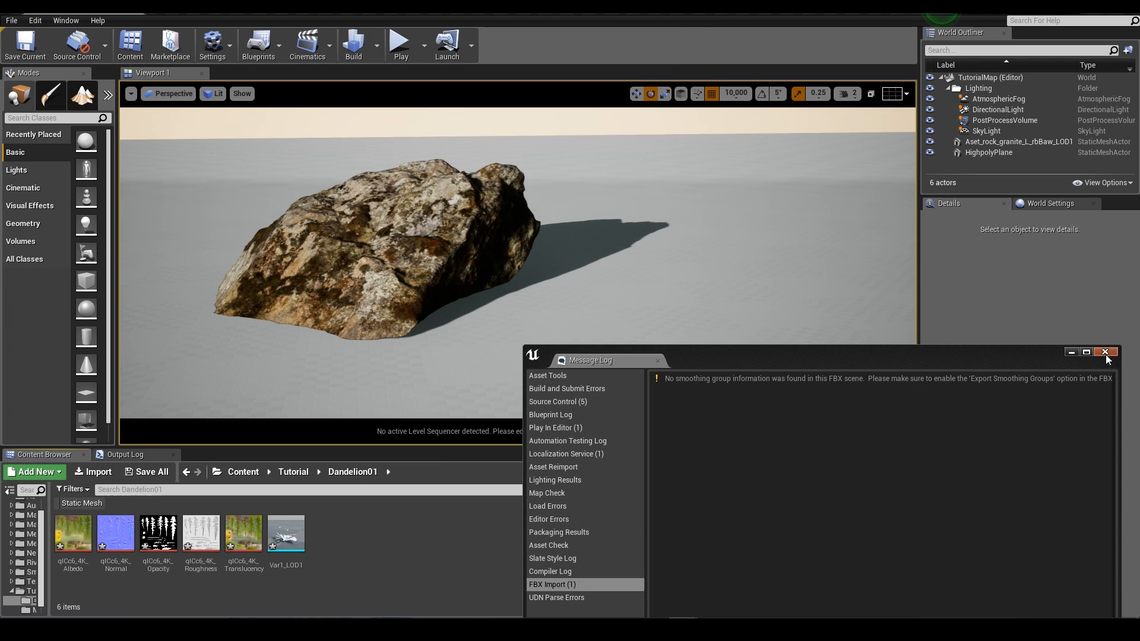
pyautogui.click(1105, 353)
# Place the Var1_LOD1 dandelion mesh on the floor beside the granite rock and focus on it.
pyautogui.moveTo(286, 533); pyautogui.dragTo(592, 311)
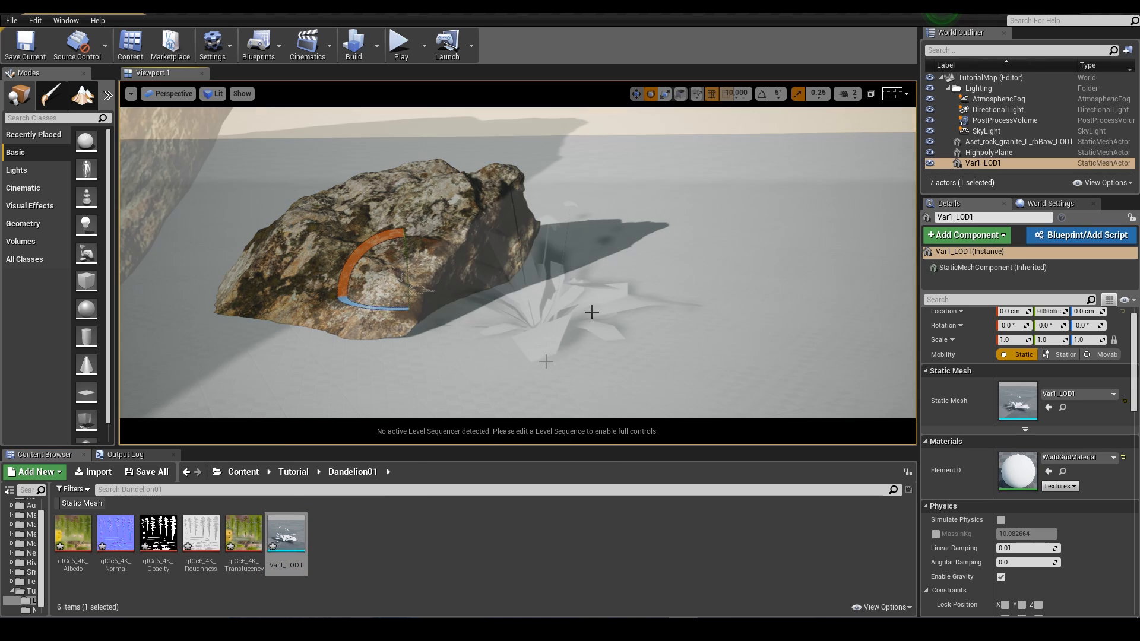
pyautogui.press('f')
pyautogui.click(392, 561)
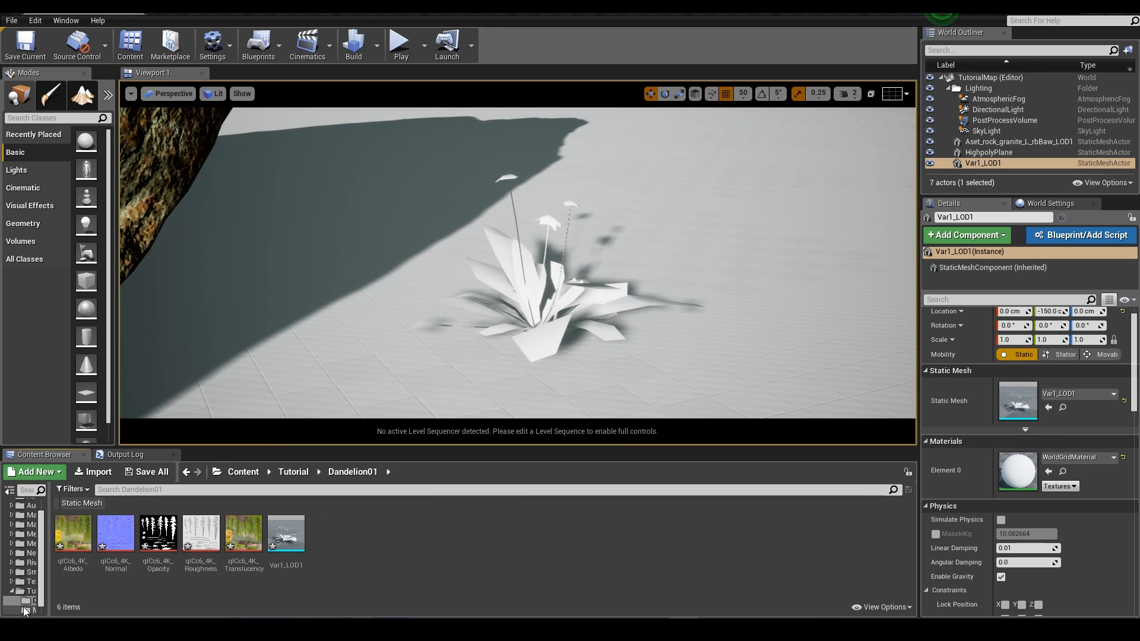
# Create a material instance of Foliage_Master_Material from the Master_Materials folder and name it Dandelion_01.
pyautogui.click(26, 612)
pyautogui.click(87, 547)
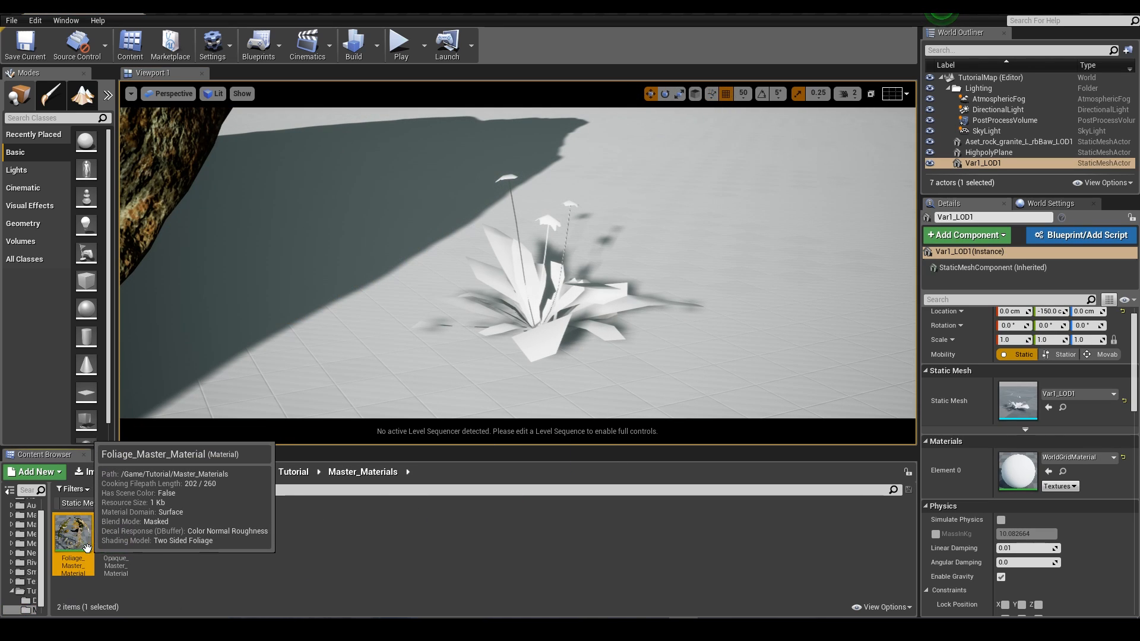
pyautogui.rightClick(86, 547)
pyautogui.click(133, 276)
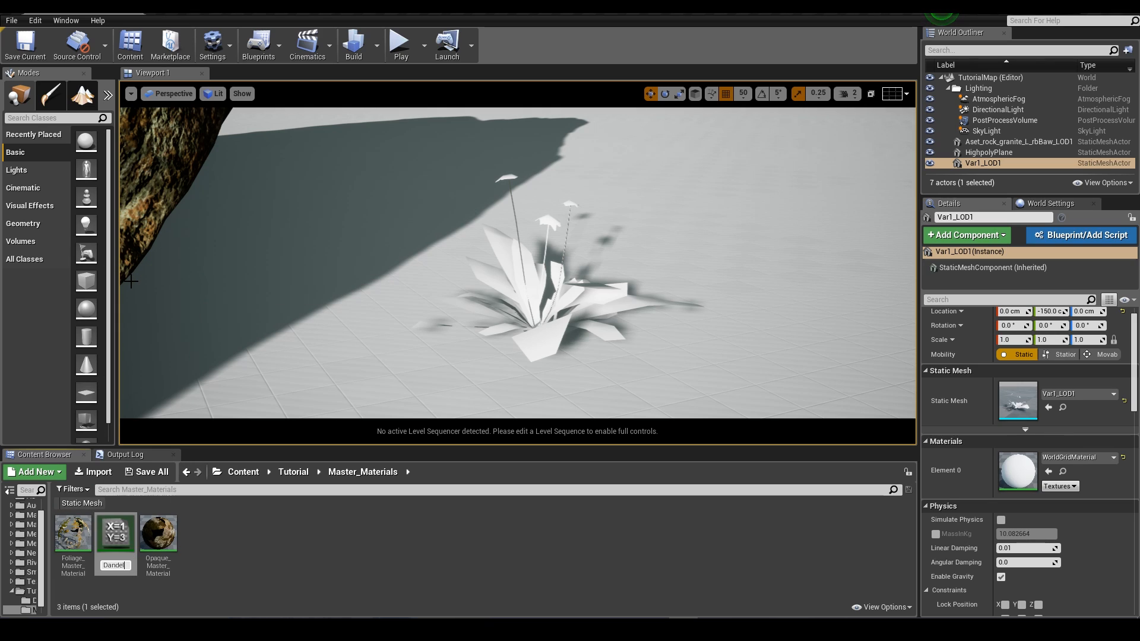
pyautogui.write('Dandelion_01')
pyautogui.press('Return')
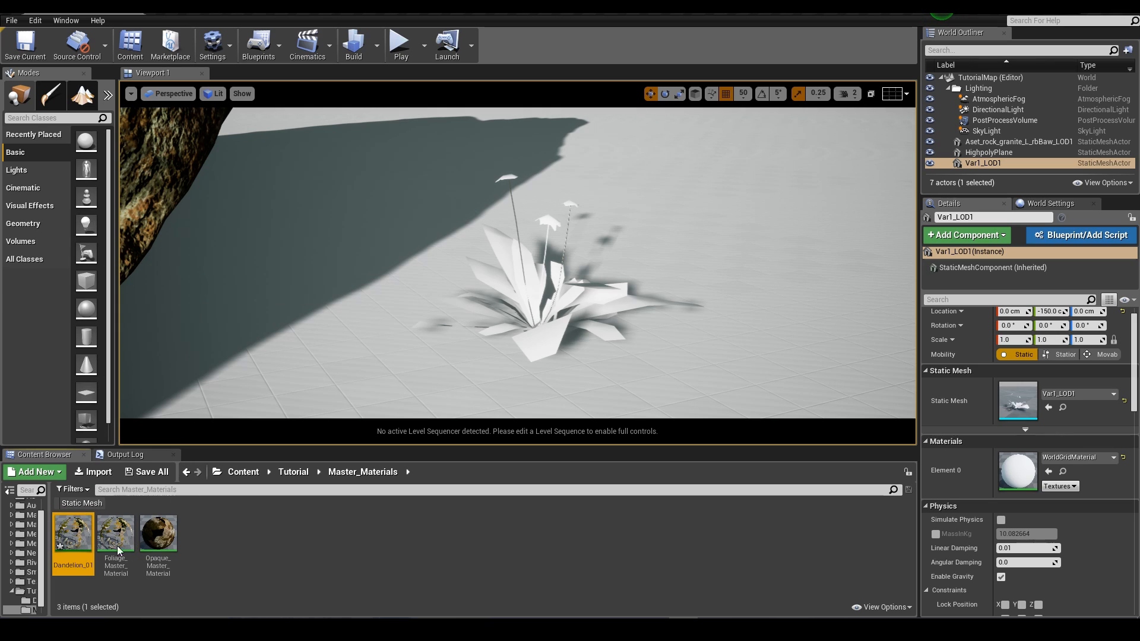
# Move the Dandelion_01 material instance into the Dandelion01 folder and open that folder.
pyautogui.moveTo(70, 561); pyautogui.dragTo(1018, 470)
pyautogui.moveTo(28, 605); pyautogui.dragTo(28, 604)
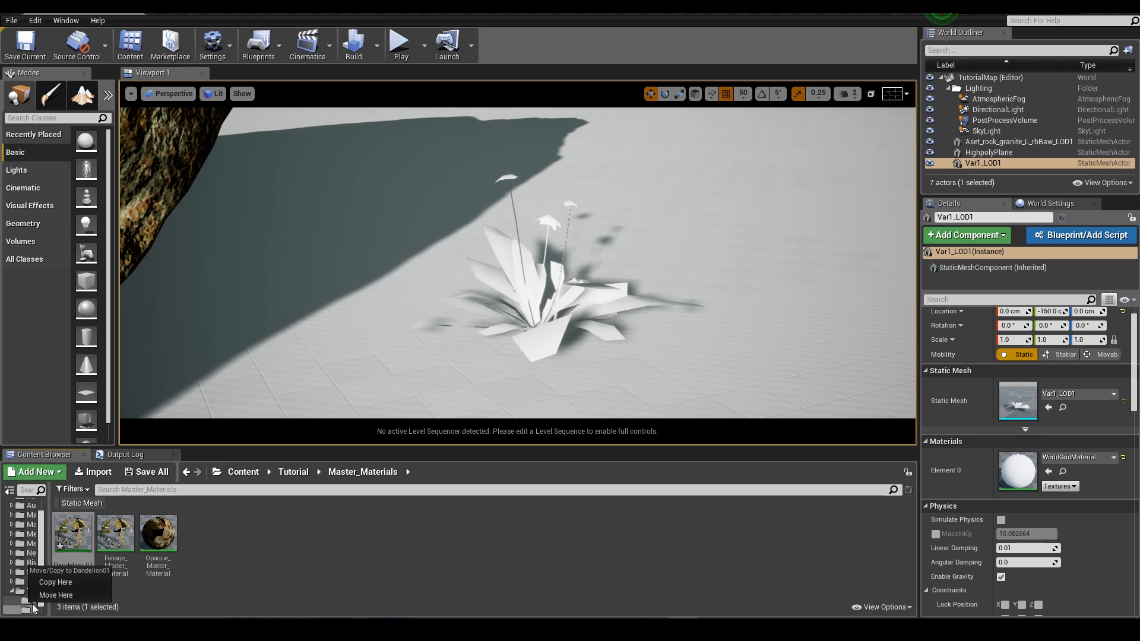
pyautogui.click(48, 593)
pyautogui.click(30, 601)
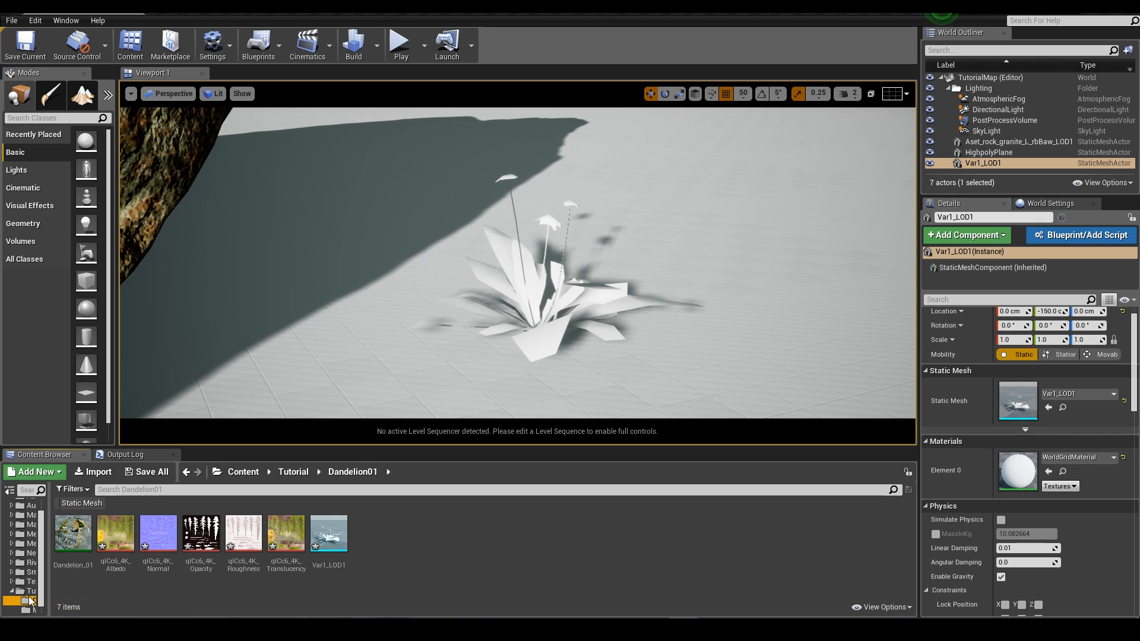
# Apply the Dandelion_01 material instance to the Var1_LOD1 plant in the level and check it up close.
pyautogui.moveTo(72, 538); pyautogui.dragTo(527, 299)
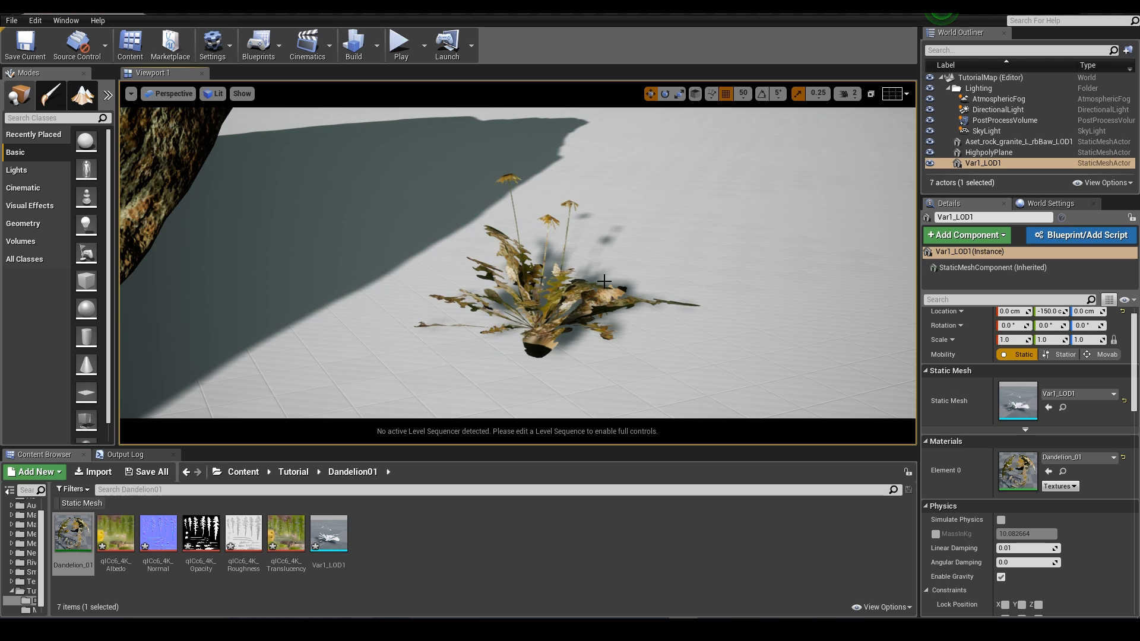
pyautogui.scroll(5, 604, 281)
pyautogui.moveTo(558, 280); pyautogui.dragTo(552, 300, button='right')
pyautogui.scroll(-5, 559, 279)
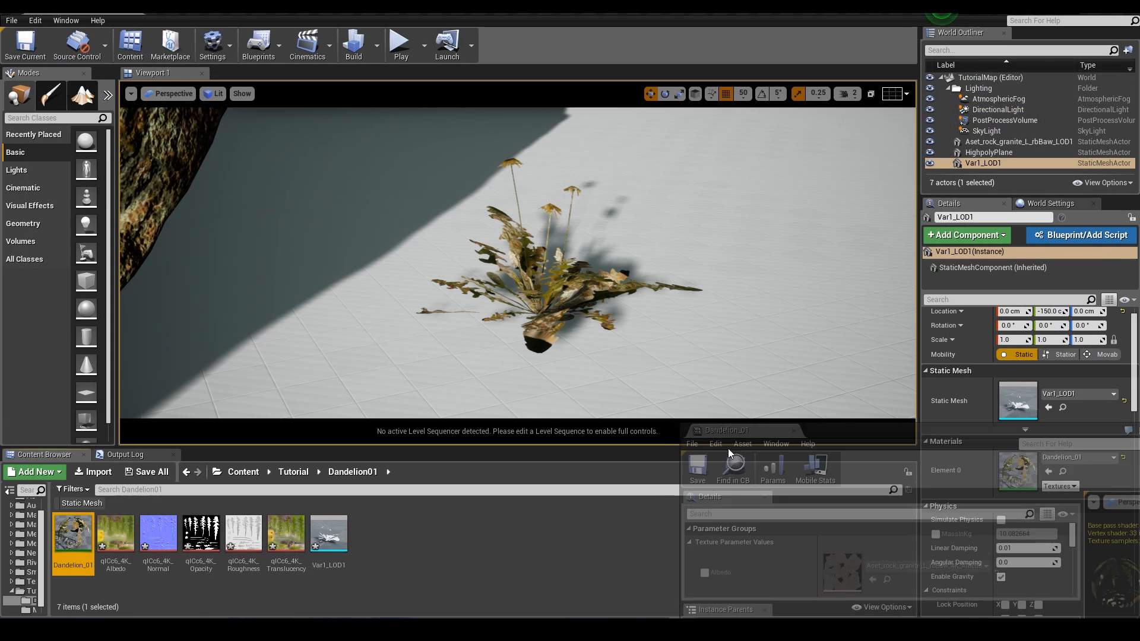
# In the Dandelion_01 material instance, enable the Albedo, Normal, Opacity, Roughness and SSS texture overrides.
pyautogui.moveTo(845, 504); pyautogui.dragTo(844, 172)
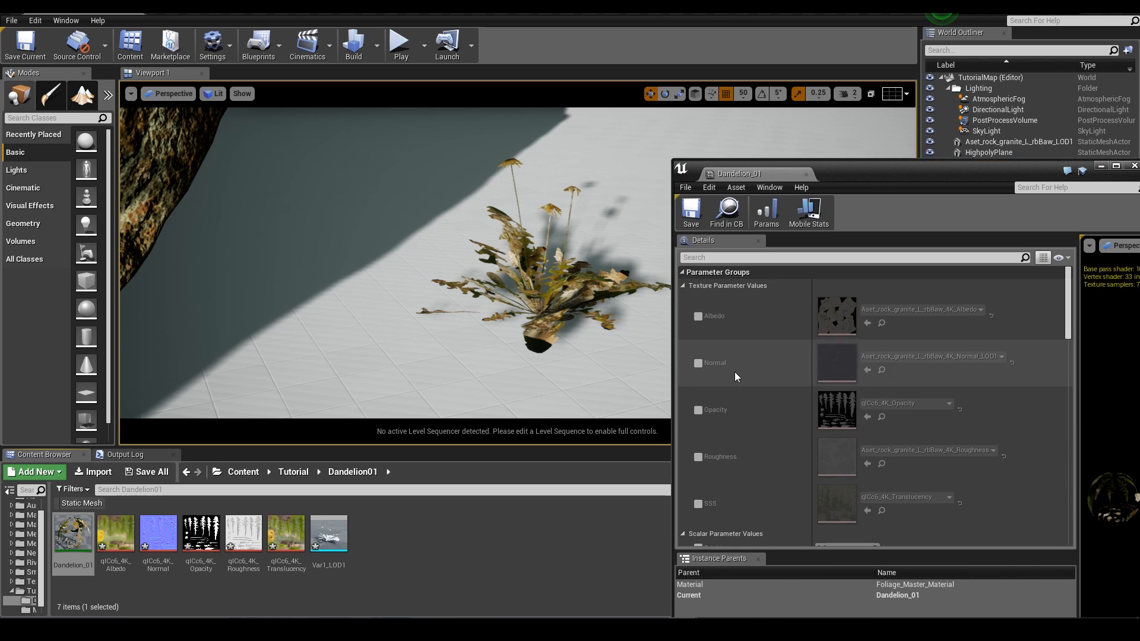
pyautogui.click(698, 316)
pyautogui.click(698, 363)
pyautogui.click(698, 410)
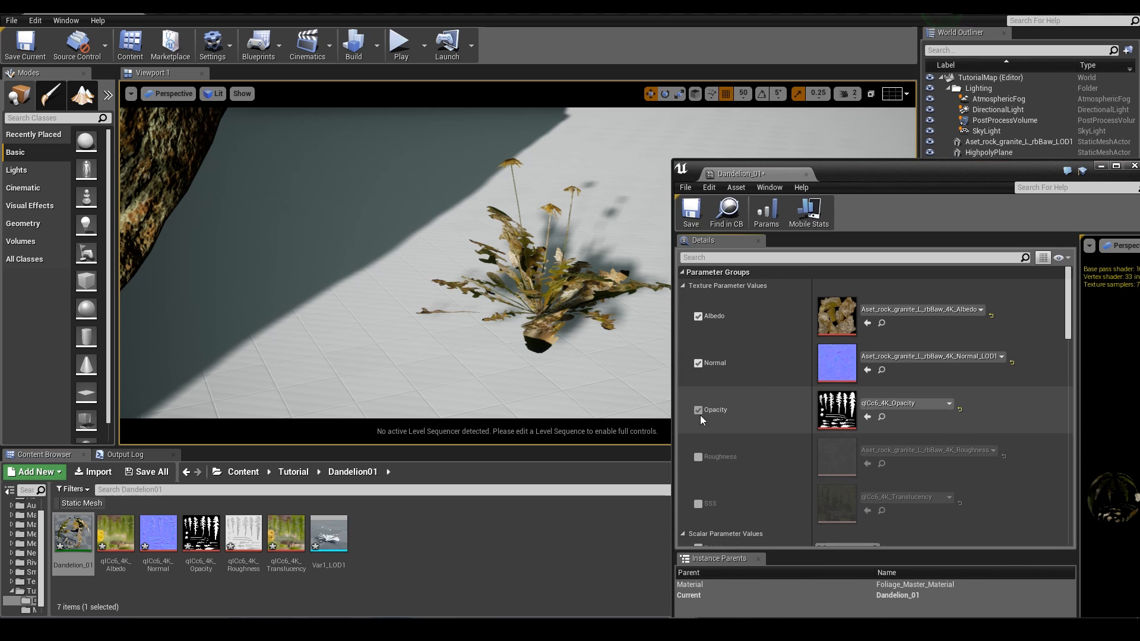
pyautogui.click(698, 457)
pyautogui.click(699, 503)
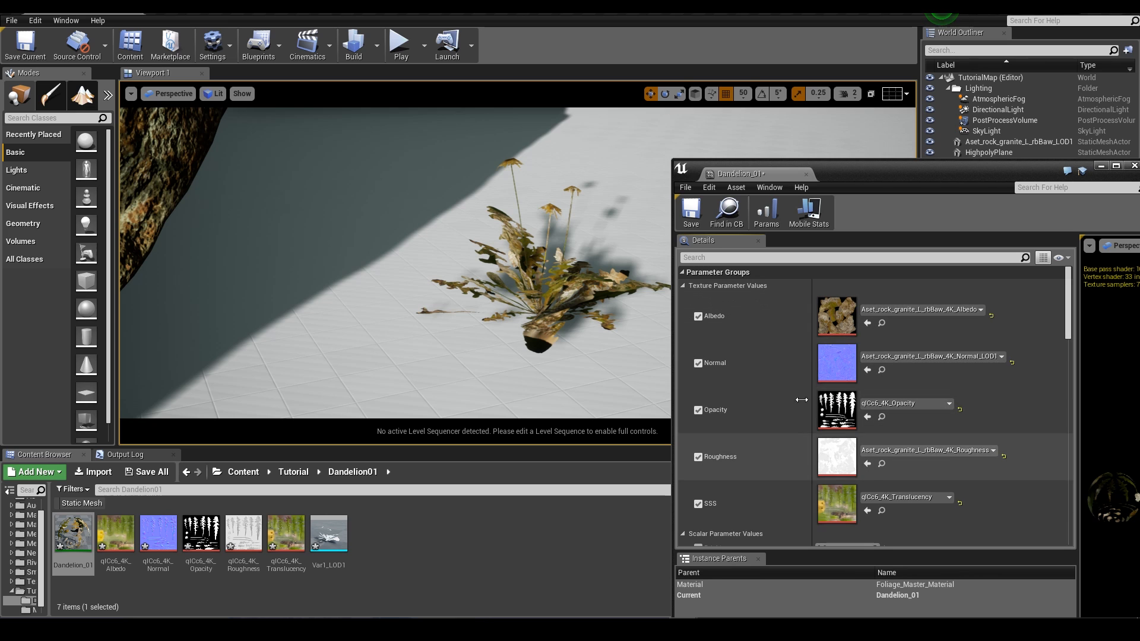
# Assign the qlCc6_4K Albedo, Normal and Roughness textures to the matching texture parameters of the Dandelion_01 instance.
pyautogui.moveTo(895, 172); pyautogui.dragTo(925, 133)
pyautogui.moveTo(547, 267); pyautogui.dragTo(570, 250, button='right')
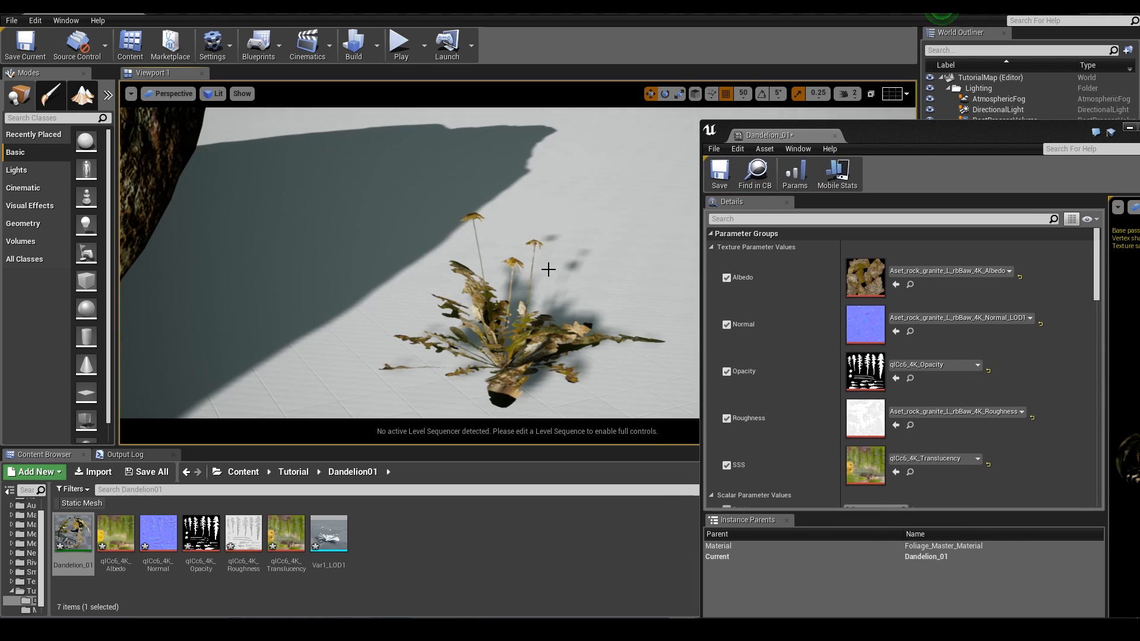
pyautogui.scroll(5, 547, 268)
pyautogui.scroll(-5, 545, 279)
pyautogui.click(158, 534)
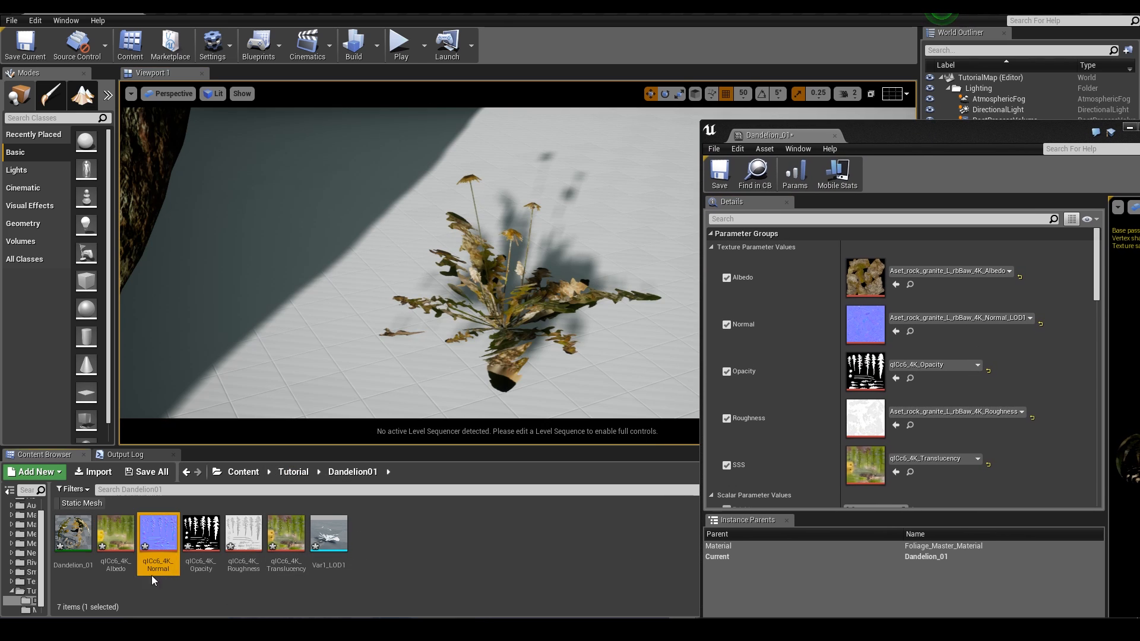
pyautogui.moveTo(116, 535); pyautogui.dragTo(874, 283)
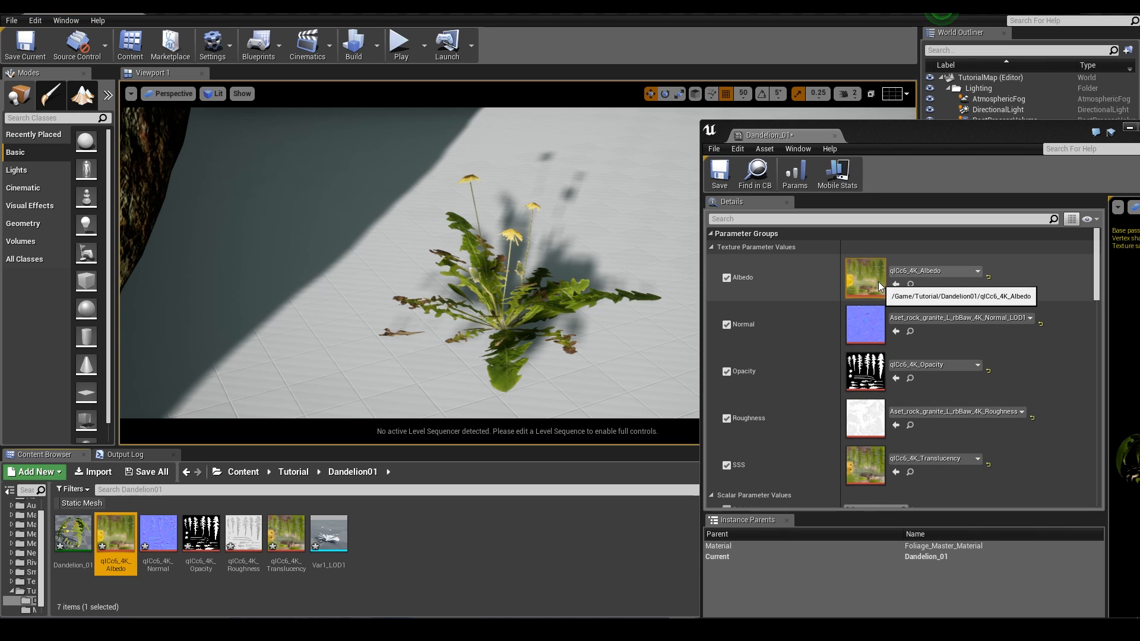
pyautogui.moveTo(166, 554); pyautogui.dragTo(869, 327)
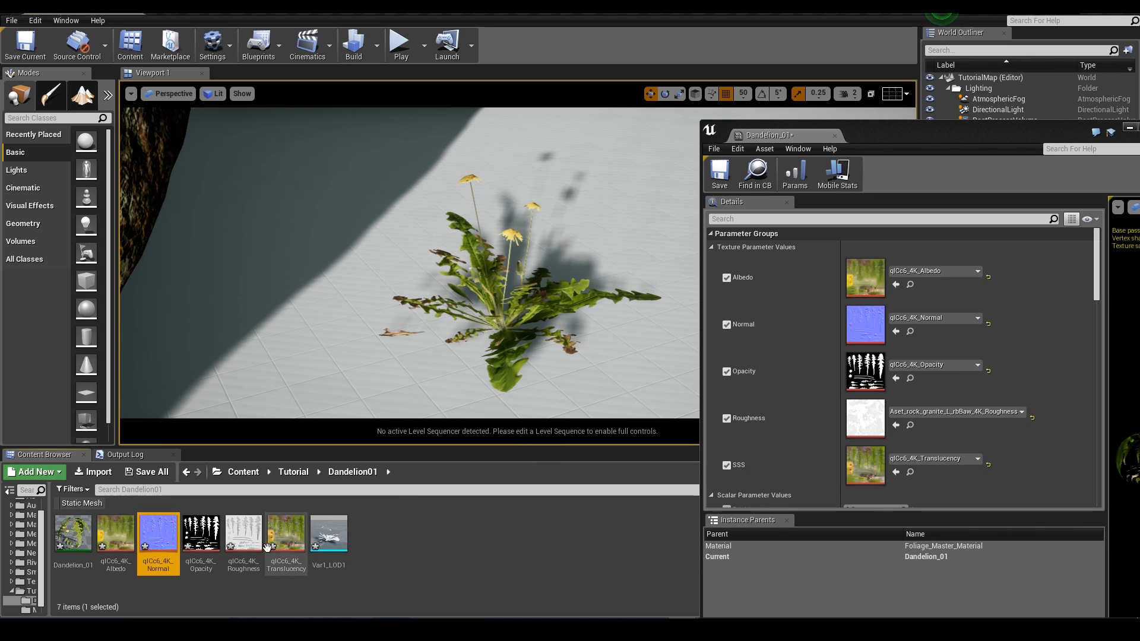
pyautogui.moveTo(244, 538); pyautogui.dragTo(865, 416)
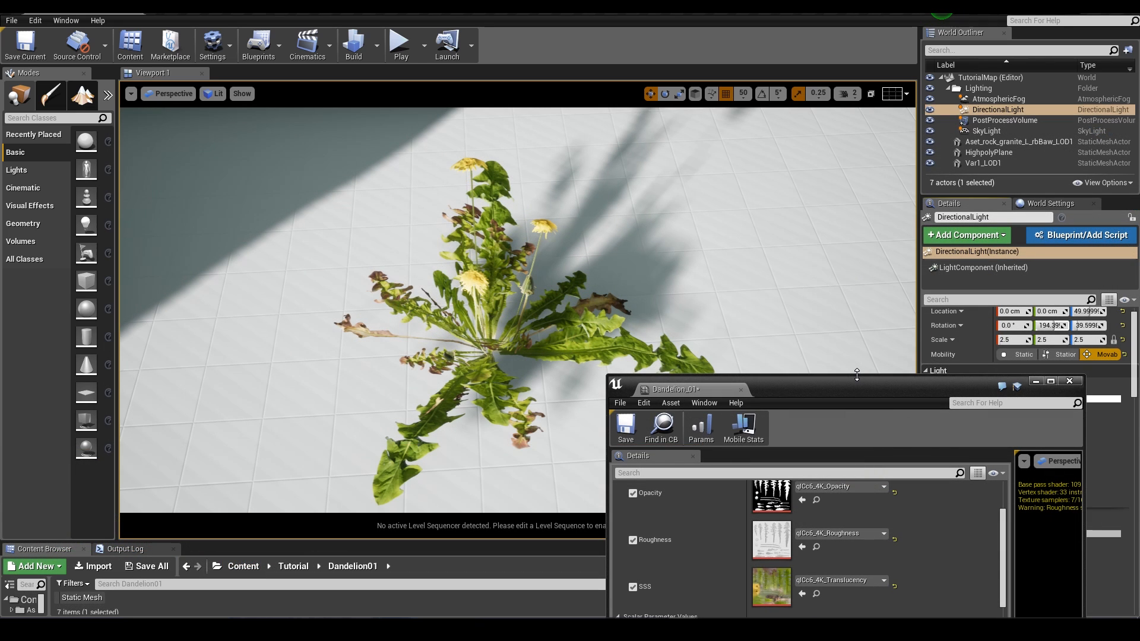
# Try Normal_Strength values of 1 and 3 in the Dandelion_01 material instance.
pyautogui.moveTo(857, 374); pyautogui.dragTo(967, 266)
pyautogui.scroll(-2, 935, 522)
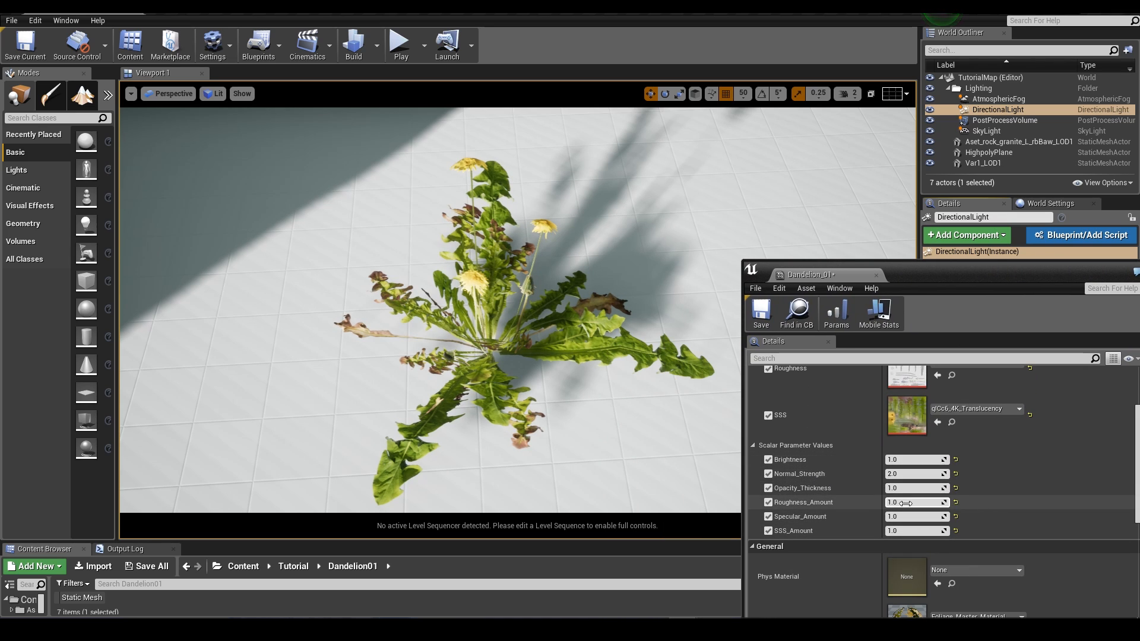
pyautogui.click(914, 473)
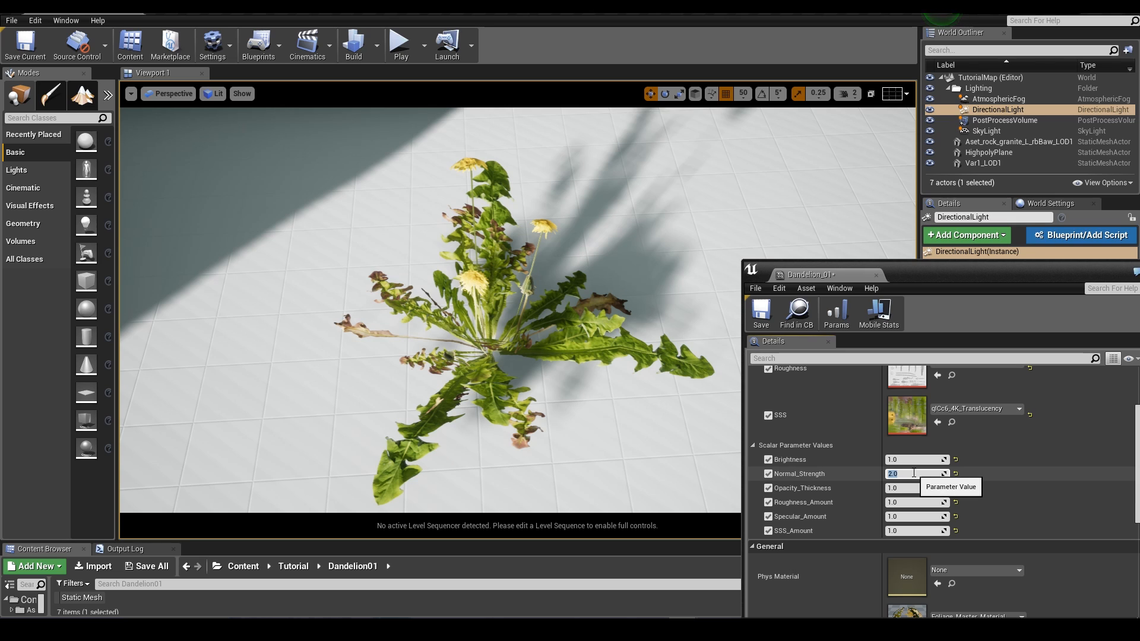
pyautogui.write('1')
pyautogui.press('Return')
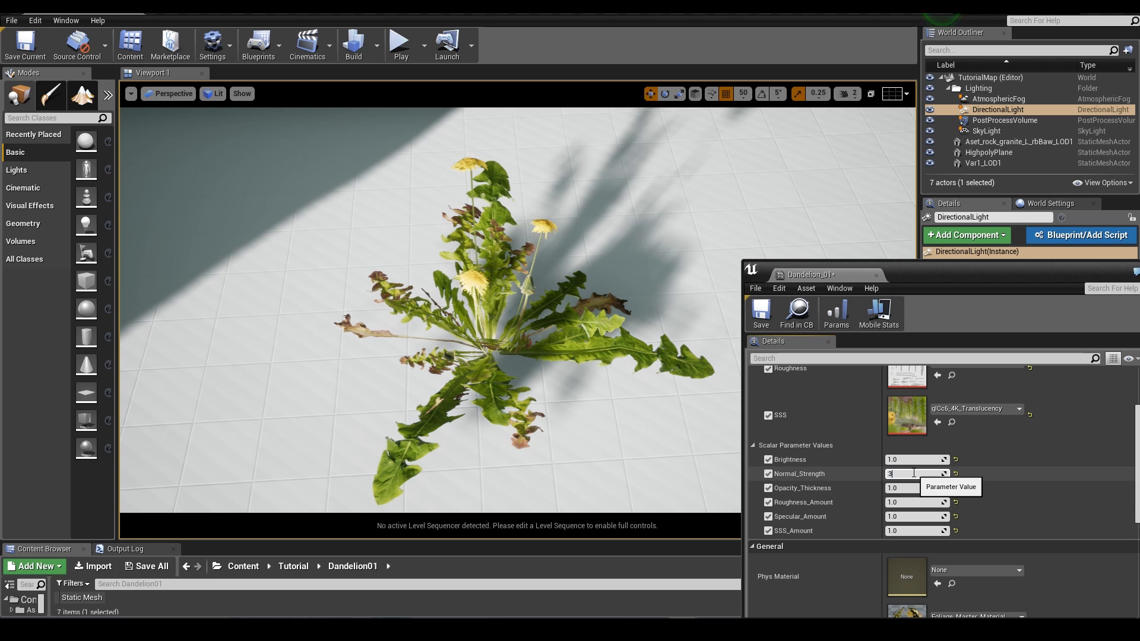
pyautogui.press('Return')
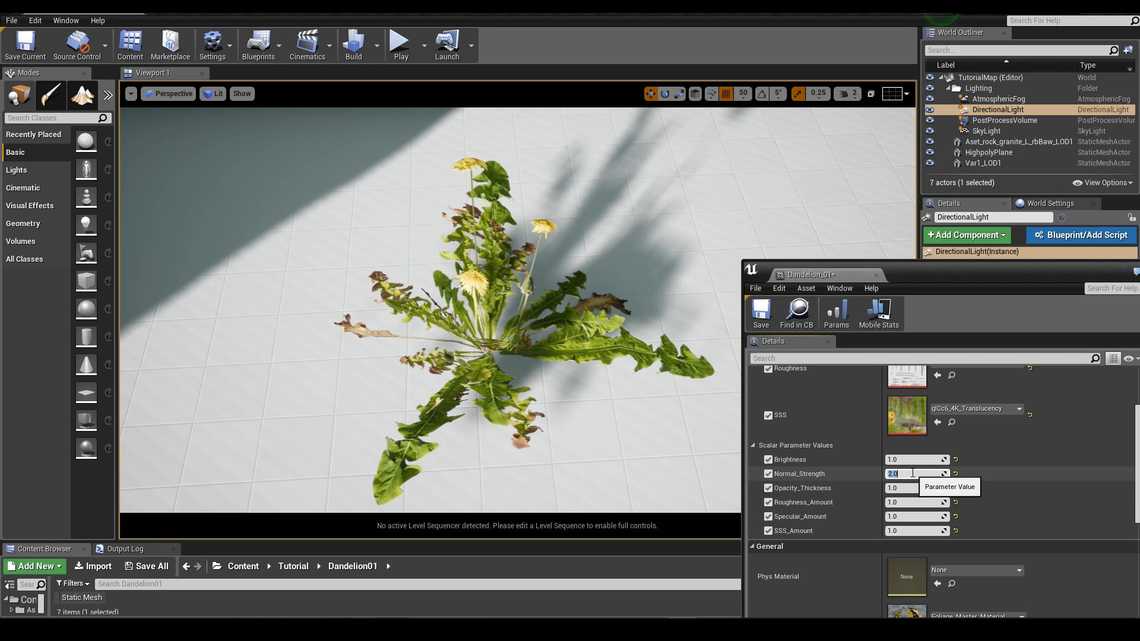
# Move the material instance window out of the way and set the DirectionalLight's Y rotation to about 331 degrees.
pyautogui.moveTo(968, 276); pyautogui.dragTo(830, 494)
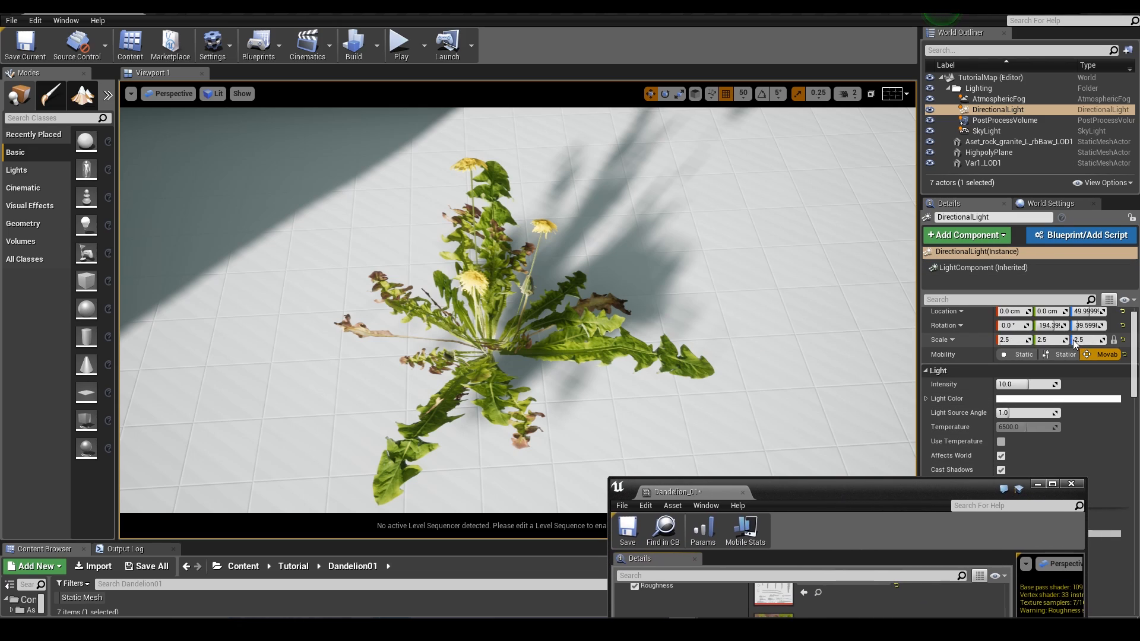
pyautogui.moveTo(1051, 325)
pyautogui.mouseDown()
pyautogui.moveTo(1123, 325)
pyautogui.moveTo(1063, 325)
pyautogui.mouseUp()
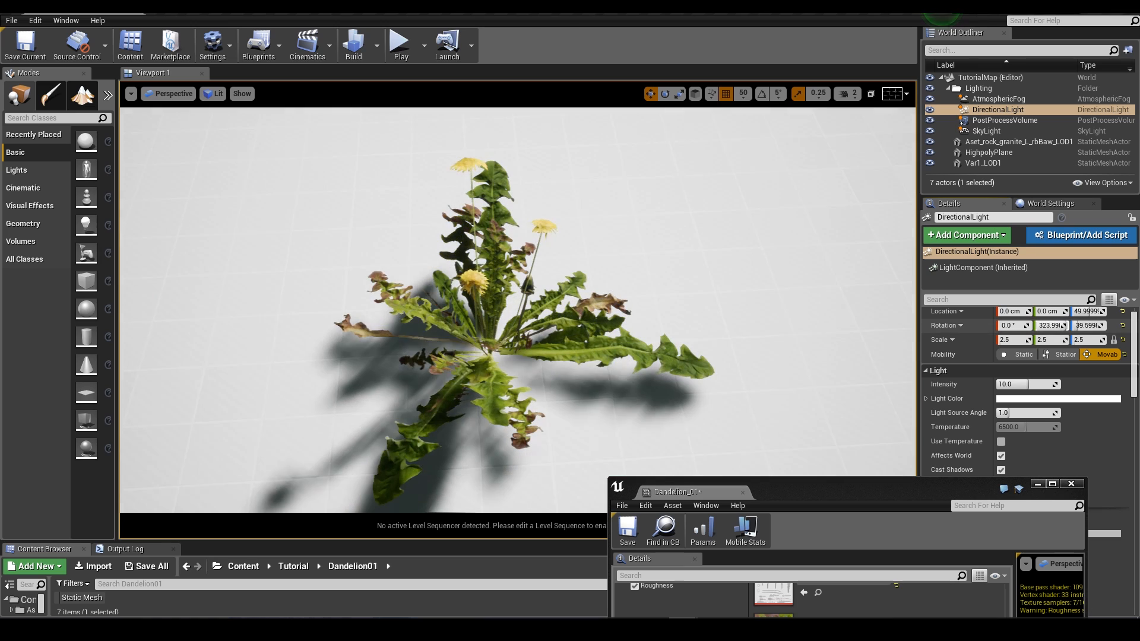
pyautogui.moveTo(1063, 326); pyautogui.dragTo(1064, 325)
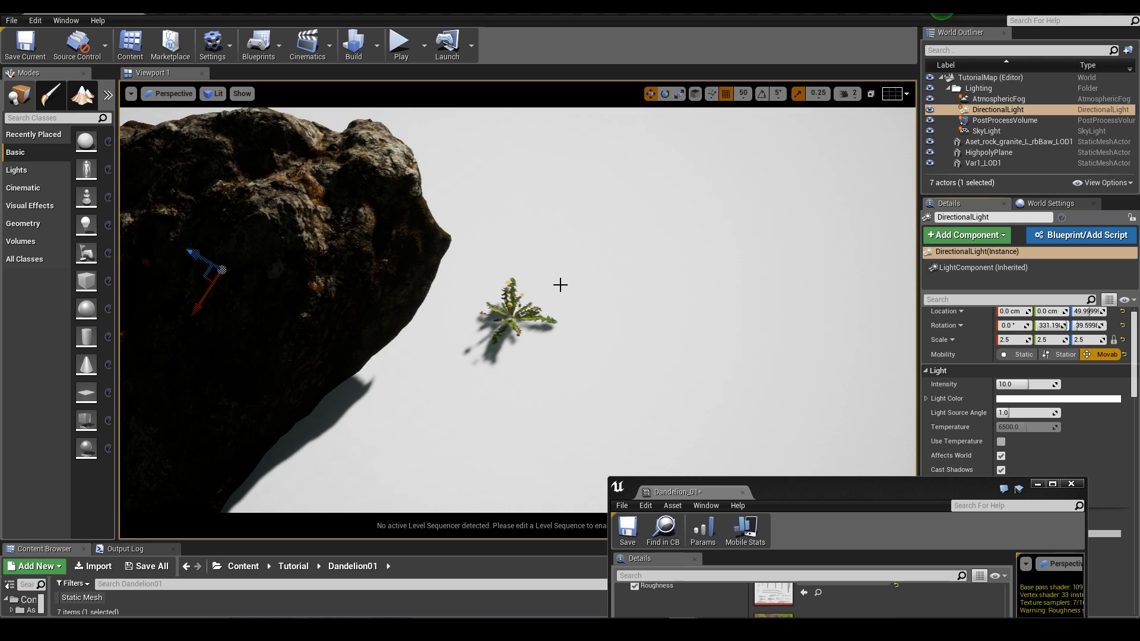
# Adjust the DirectionalLight's Z rotation so the rock casts its shadow toward the dandelion.
pyautogui.scroll(2, 588, 297)
pyautogui.moveTo(616, 308)
pyautogui.mouseDown(button='right')
pyautogui.moveTo(621, 290)
pyautogui.moveTo(621, 327)
pyautogui.mouseUp(button='right')
pyautogui.moveTo(1088, 326)
pyautogui.mouseDown()
pyautogui.moveTo(1078, 326)
pyautogui.moveTo(1096, 326)
pyautogui.mouseUp()
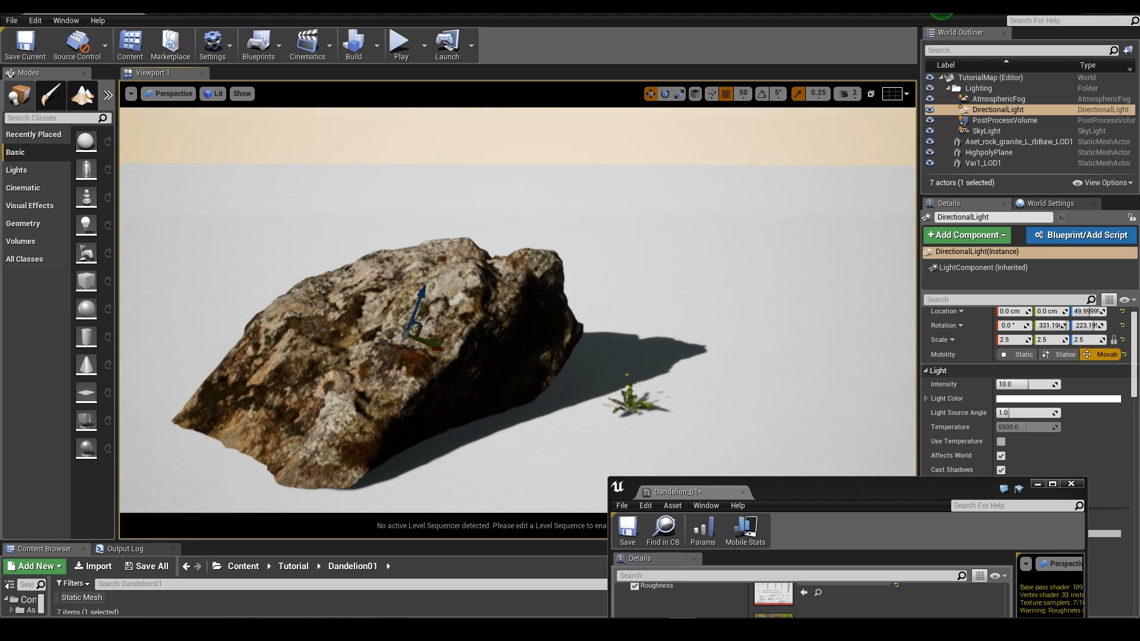
pyautogui.moveTo(1095, 326); pyautogui.dragTo(1094, 326)
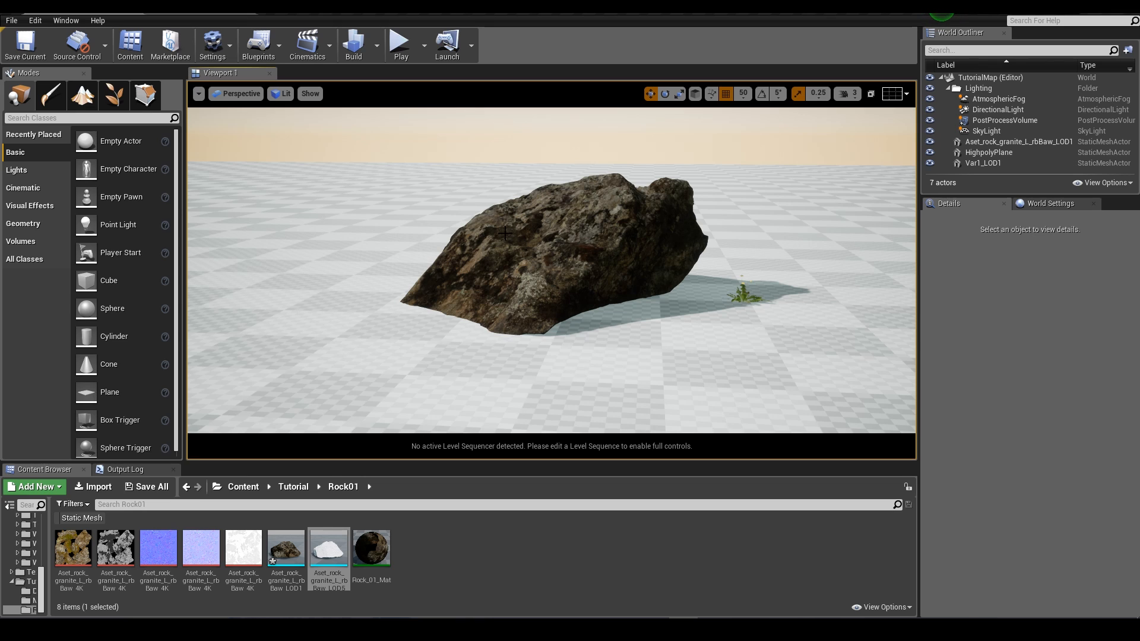
# Duplicate the granite rock beside the original at Y 250 cm and focus on the copy.
pyautogui.moveTo(592, 233); pyautogui.dragTo(594, 265, button='right')
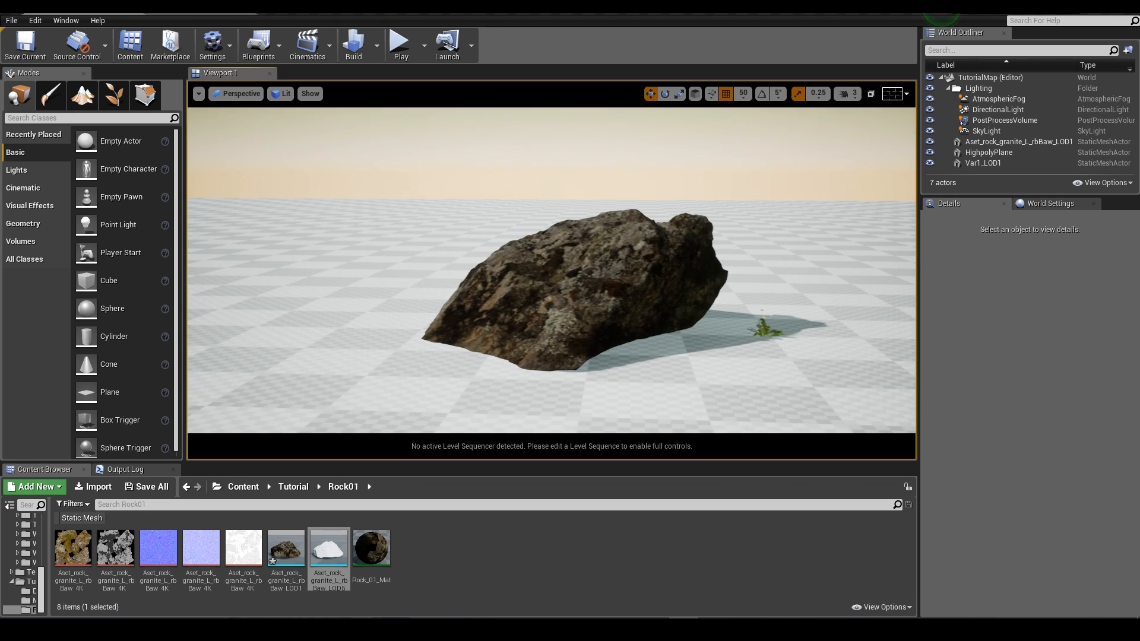
pyautogui.click(590, 277)
pyautogui.keyDown('alt'); pyautogui.moveTo(579, 324); pyautogui.dragTo(327, 328); pyautogui.keyUp('alt')
pyautogui.press('f')
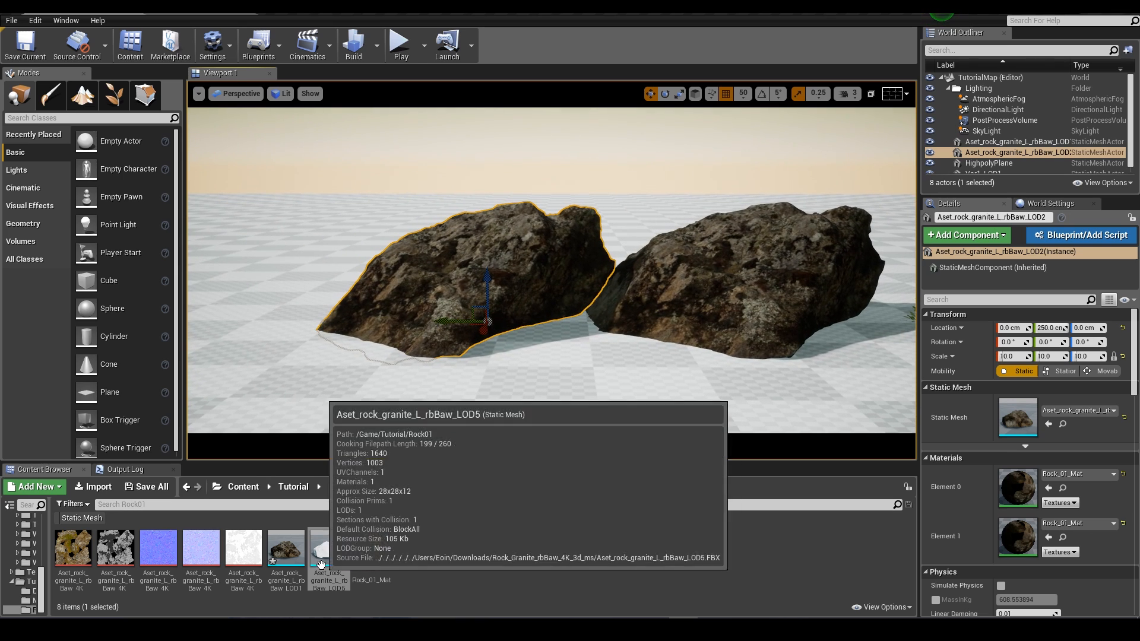
# Swap the duplicate rock's static mesh between the LOD1 and LOD5 versions, ending on LOD5, and compare it with the original.
pyautogui.moveTo(328, 549); pyautogui.dragTo(1034, 420)
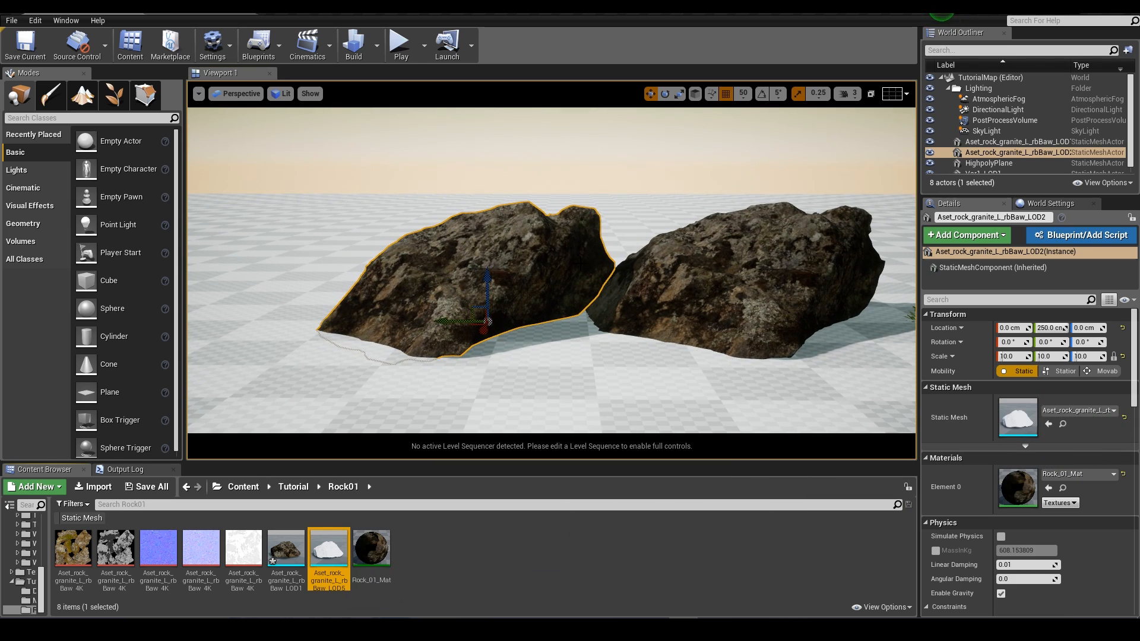
pyautogui.scroll(5, 504, 257)
pyautogui.scroll(-2, 505, 286)
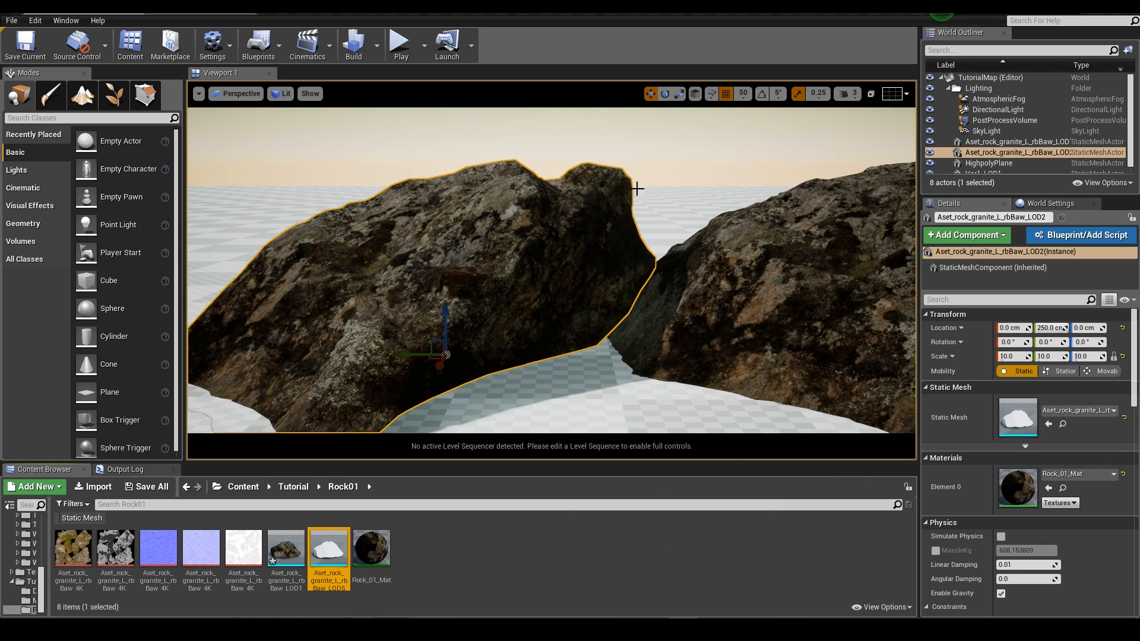
pyautogui.moveTo(285, 549); pyautogui.dragTo(1020, 419)
pyautogui.moveTo(328, 549); pyautogui.dragTo(1032, 425)
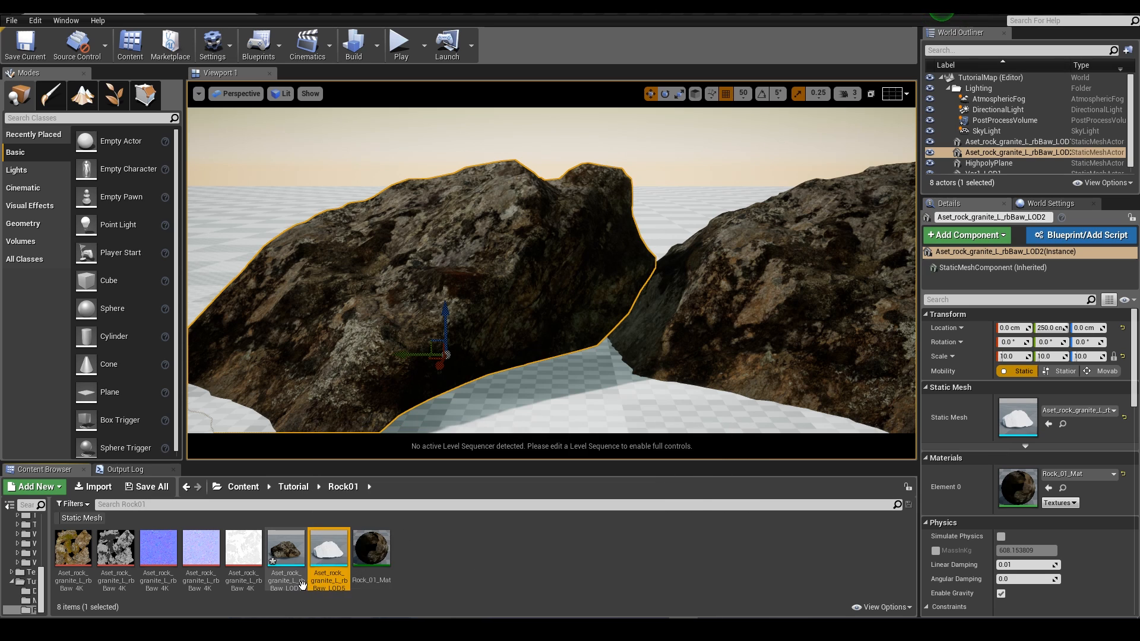
pyautogui.doubleClick(301, 547)
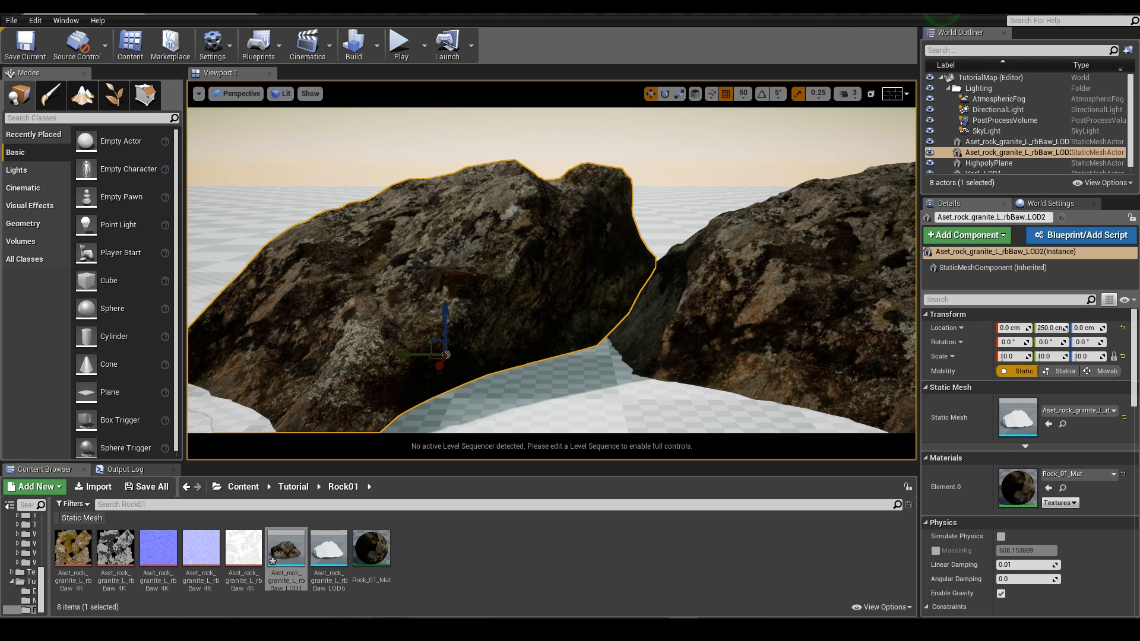
pyautogui.moveTo(293, 559)
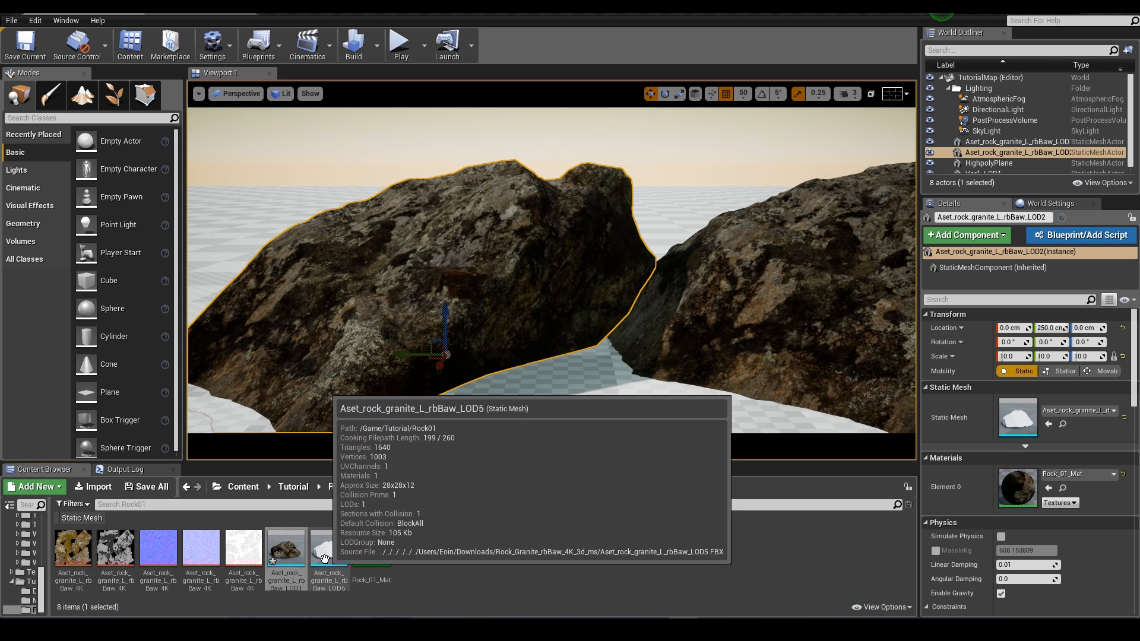
pyautogui.scroll(-10, 733, 311)
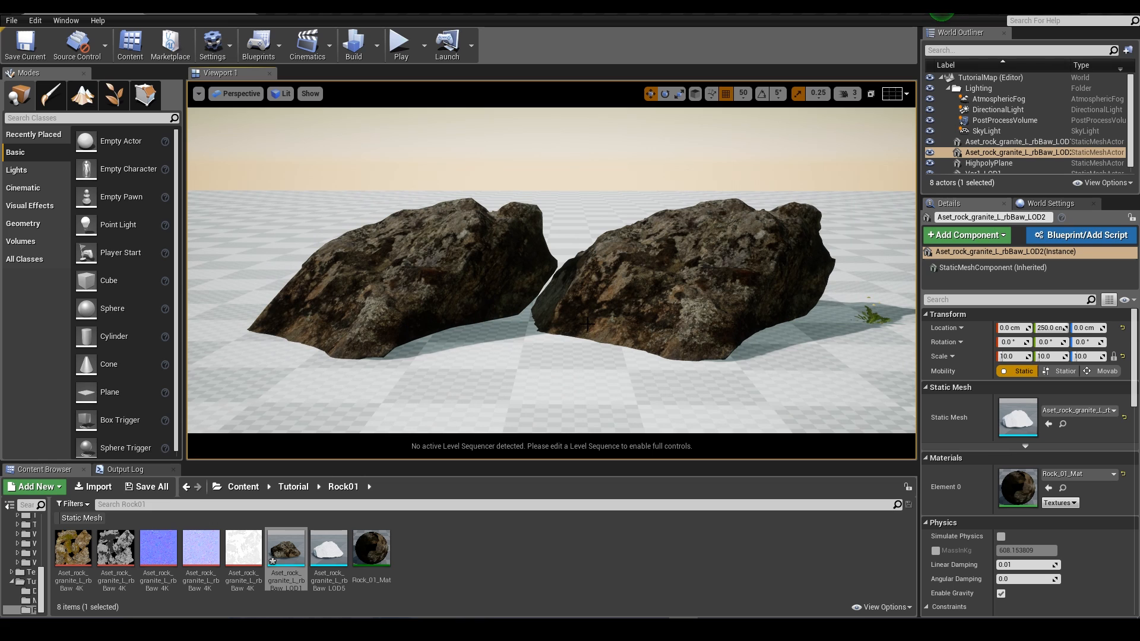
# Move the LOD5 rock copy far behind the original to X -1700 cm, Y 0 cm and compare the two at a distance.
pyautogui.press('g')
pyautogui.moveTo(411, 287); pyautogui.dragTo(463, 294, button='right')
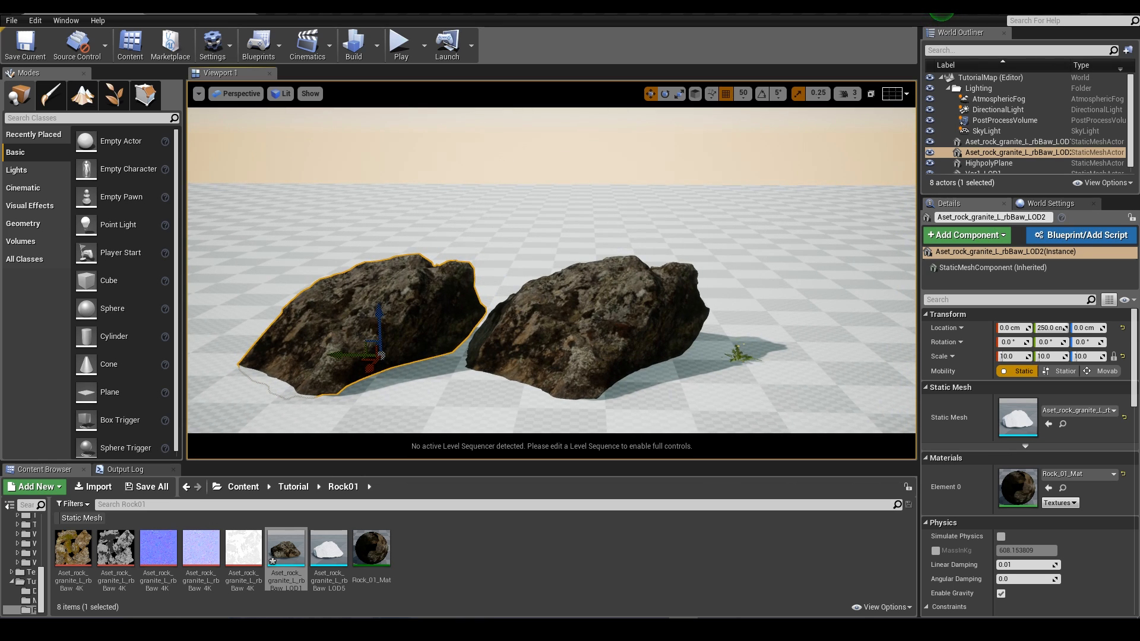
pyautogui.moveTo(381, 355); pyautogui.dragTo(623, 210)
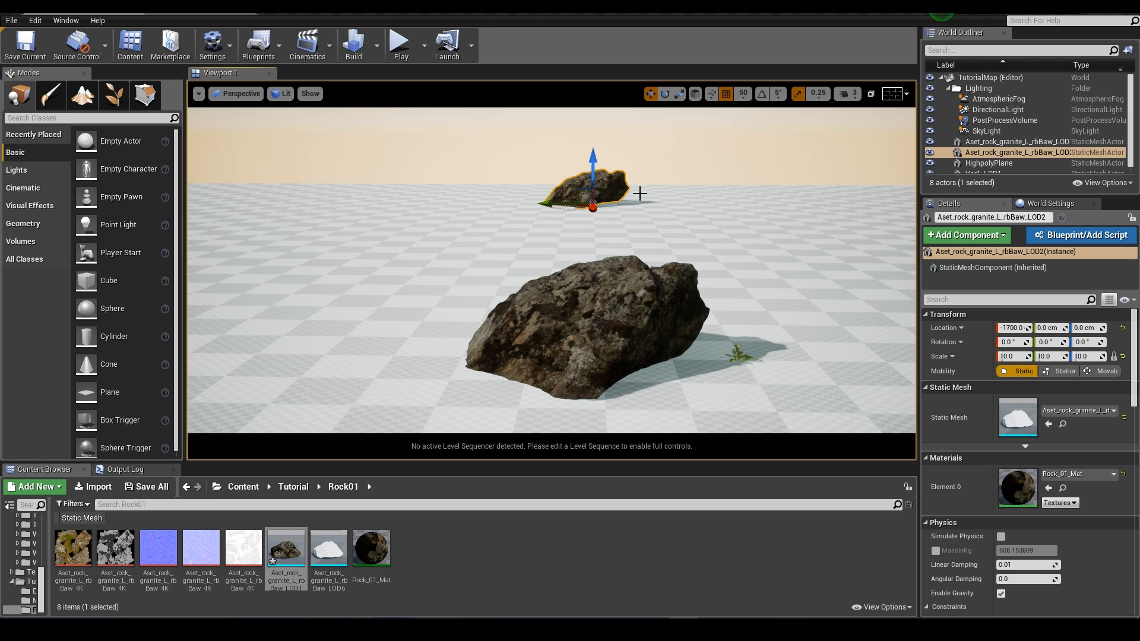
pyautogui.click(640, 193)
pyautogui.click(618, 169)
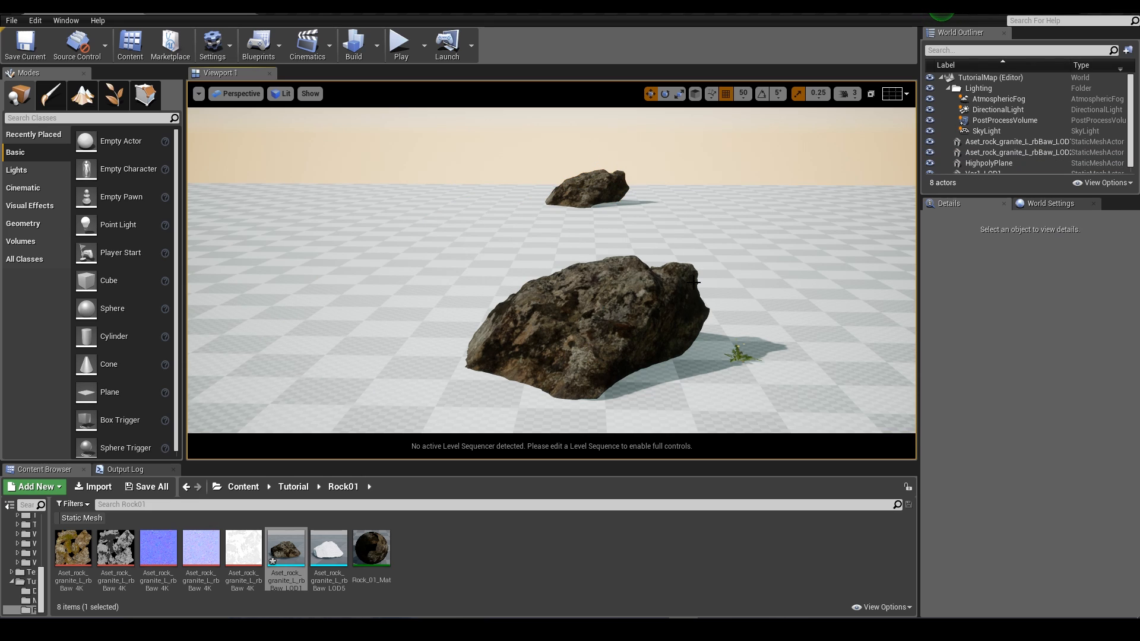
pyautogui.scroll(-3, 701, 282)
pyautogui.scroll(2, 705, 288)
# Delete the distant LOD5 rock copy and focus on the original granite rock.
pyautogui.click(598, 180)
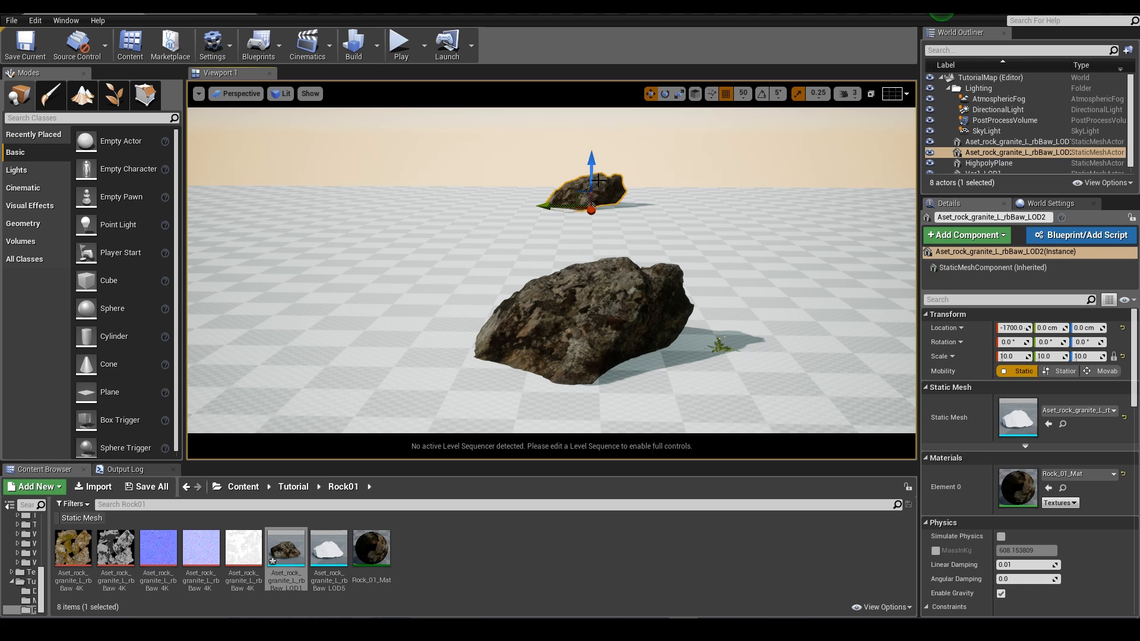
pyautogui.press('Delete')
pyautogui.click(582, 326)
pyautogui.press('f')
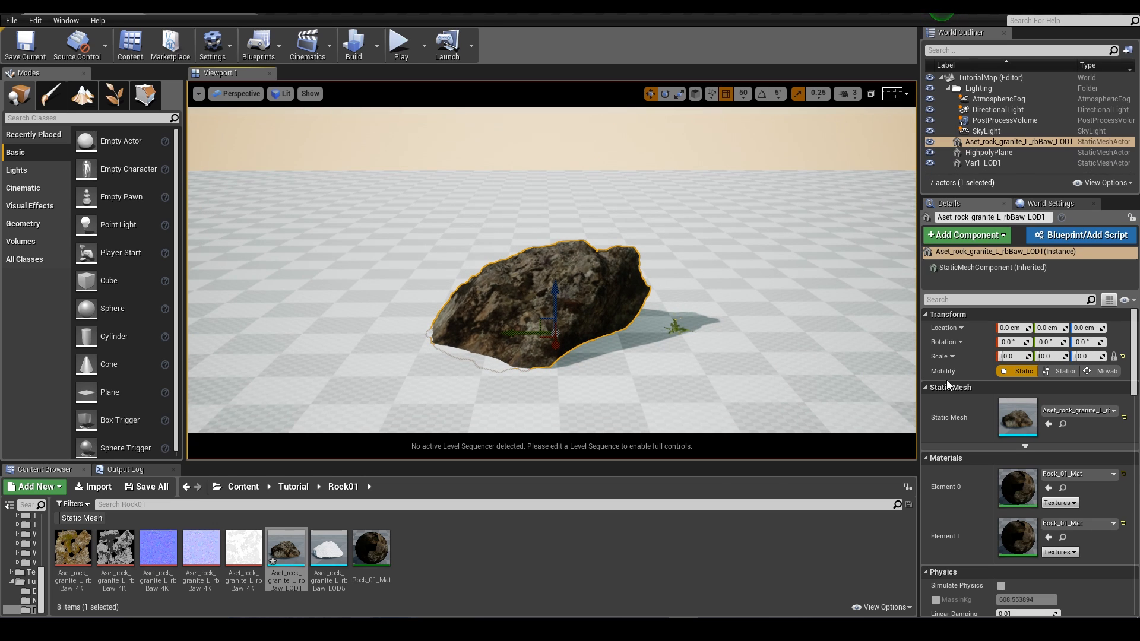
# Import Aset_rock_granite_L_rbBaw_LOD5.FBX as LOD Level 1 of the rock's static mesh and dismiss the message log.
pyautogui.doubleClick(1017, 418)
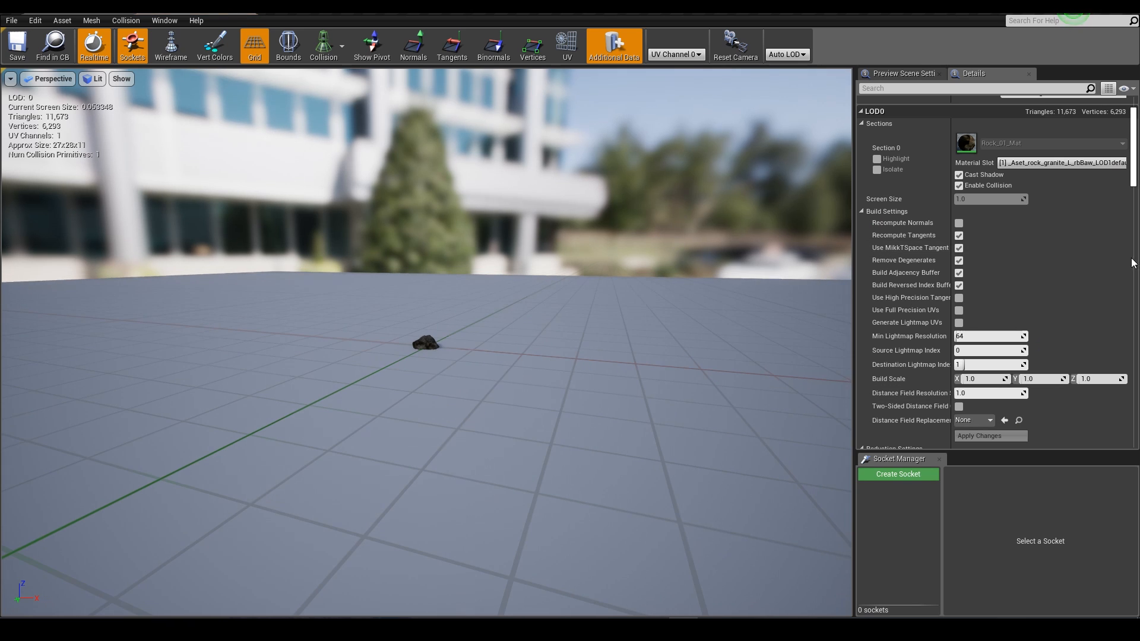
pyautogui.scroll(-5, 959, 297)
pyautogui.scroll(-3, 959, 308)
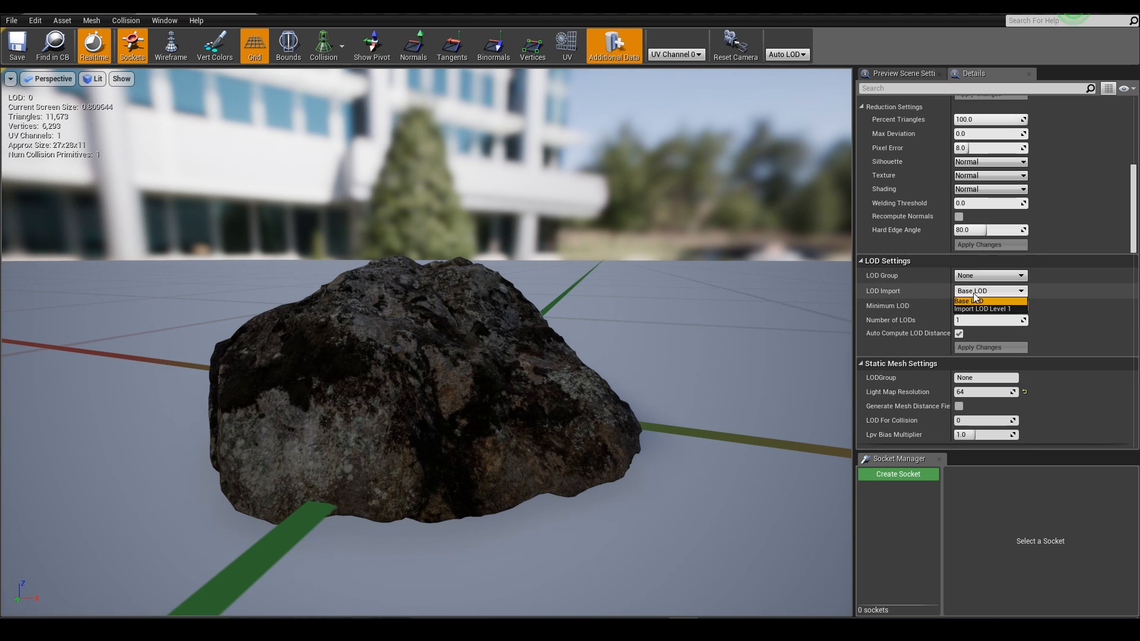
pyautogui.click(976, 309)
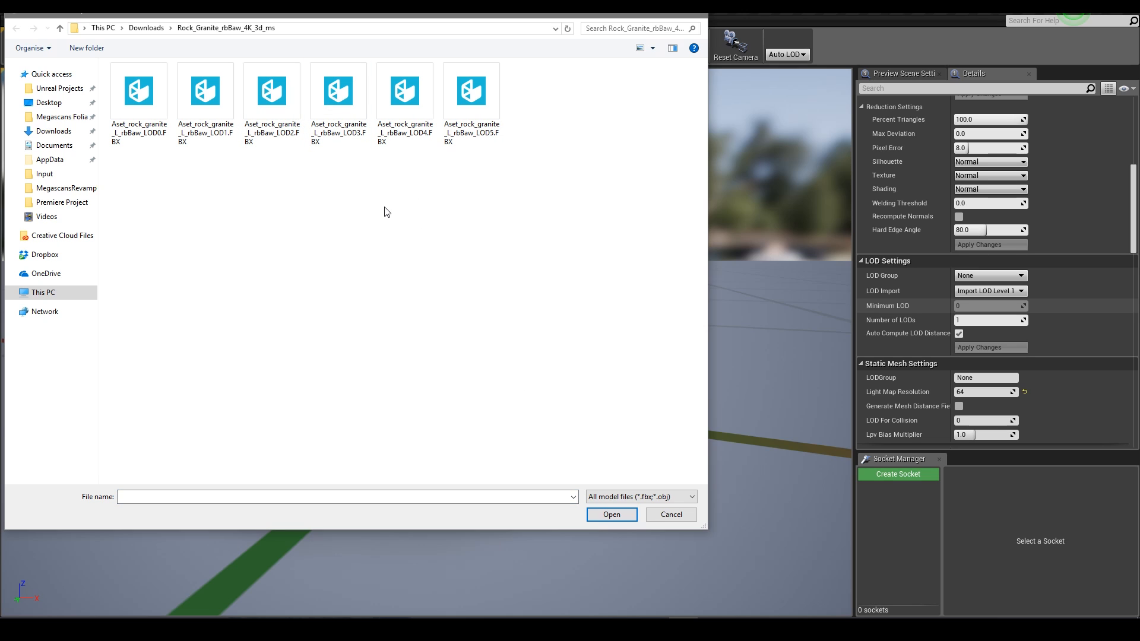
pyautogui.click(487, 105)
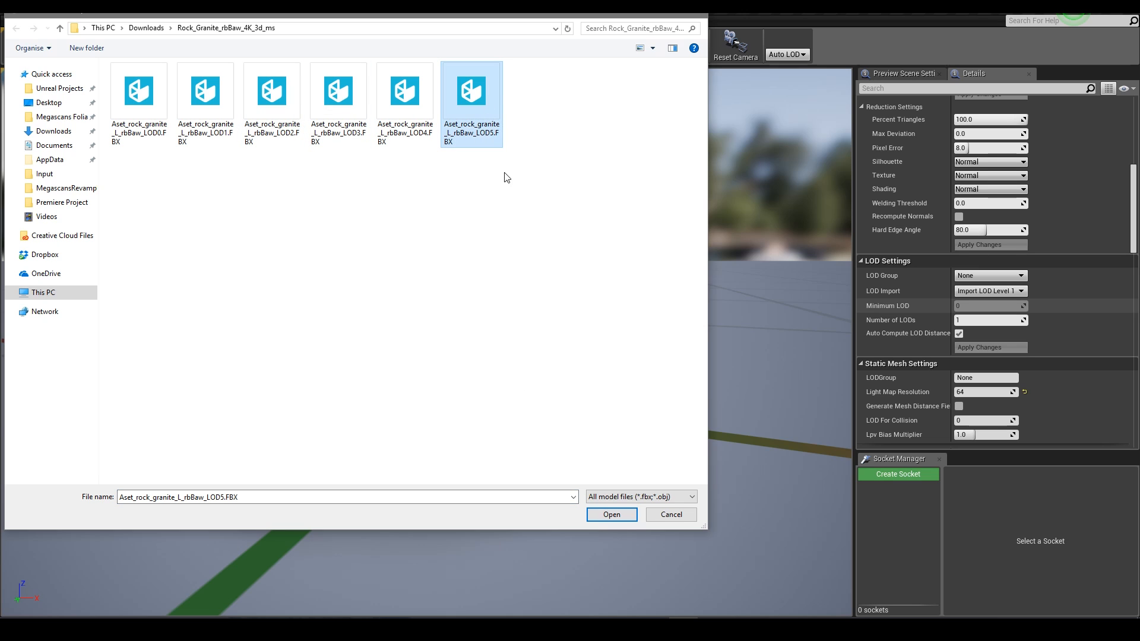
pyautogui.click(614, 519)
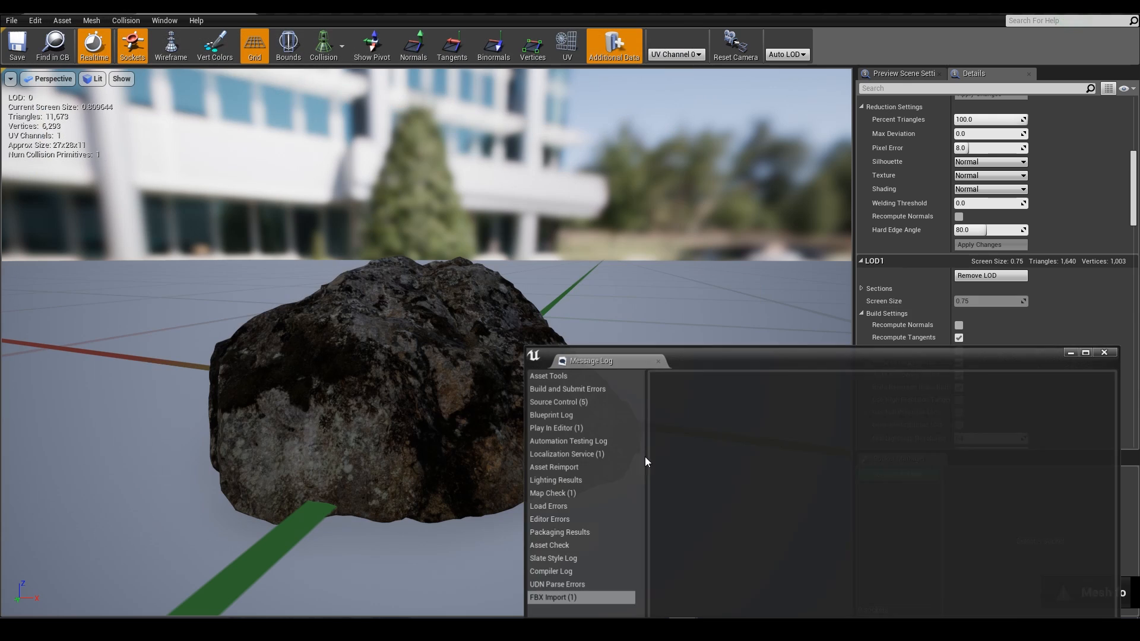
pyautogui.click(1105, 353)
# Examine the mesh's material slots and how the rock switches between LOD 0 and LOD 1 at different distances.
pyautogui.scroll(10, 1053, 304)
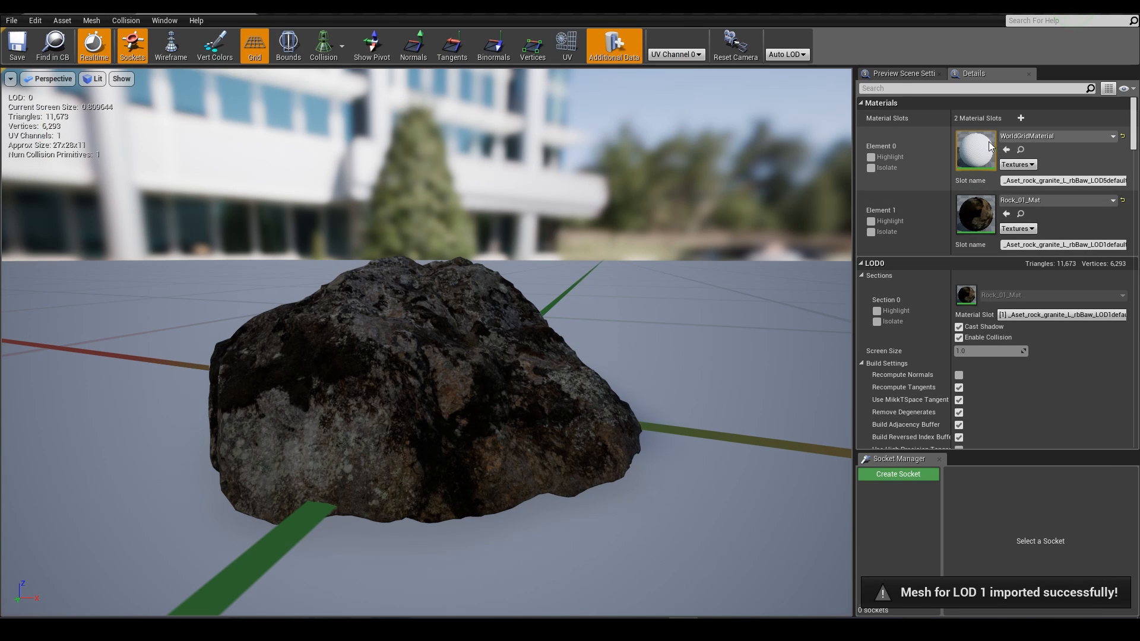
pyautogui.scroll(-5, 478, 309)
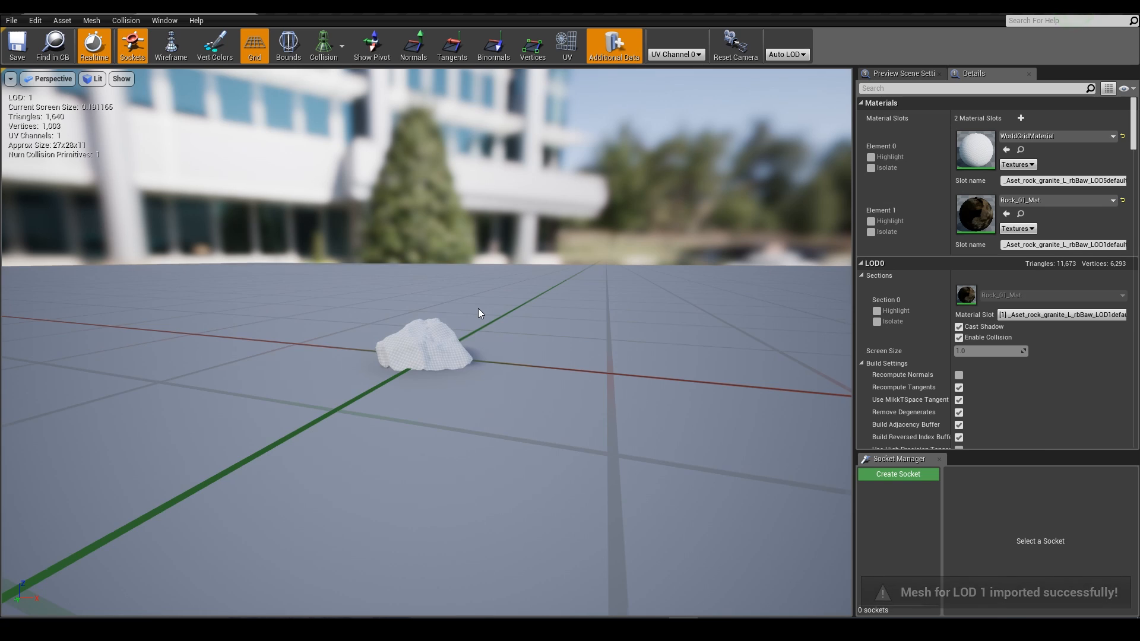
pyautogui.scroll(5, 478, 308)
pyautogui.scroll(-5, 478, 309)
pyautogui.scroll(5, 478, 308)
pyautogui.scroll(-5, 477, 315)
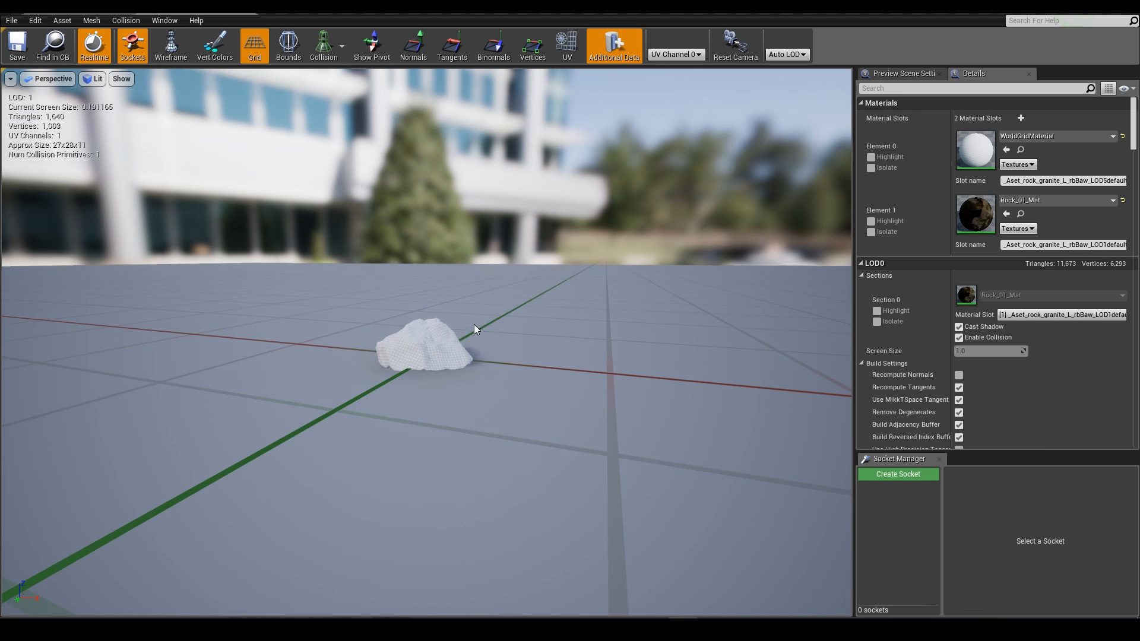
pyautogui.scroll(5, 425, 358)
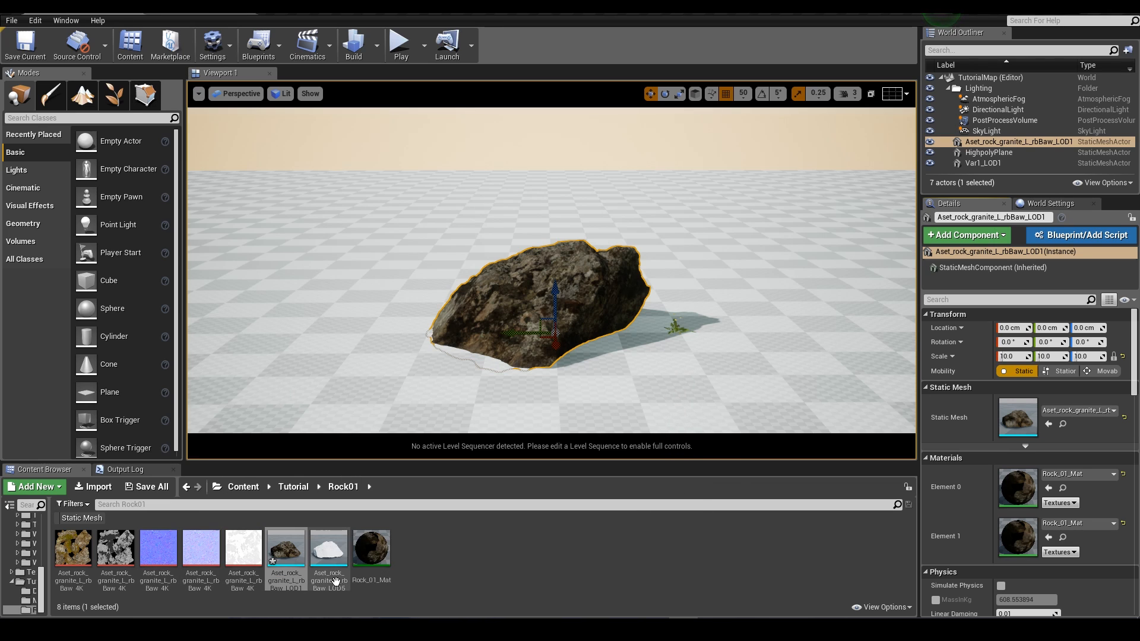
# Duplicate the Rock_01_Mat material instance and name the copy Rock_01_LOD5_Mat.
pyautogui.rightClick(373, 550)
pyautogui.click(413, 334)
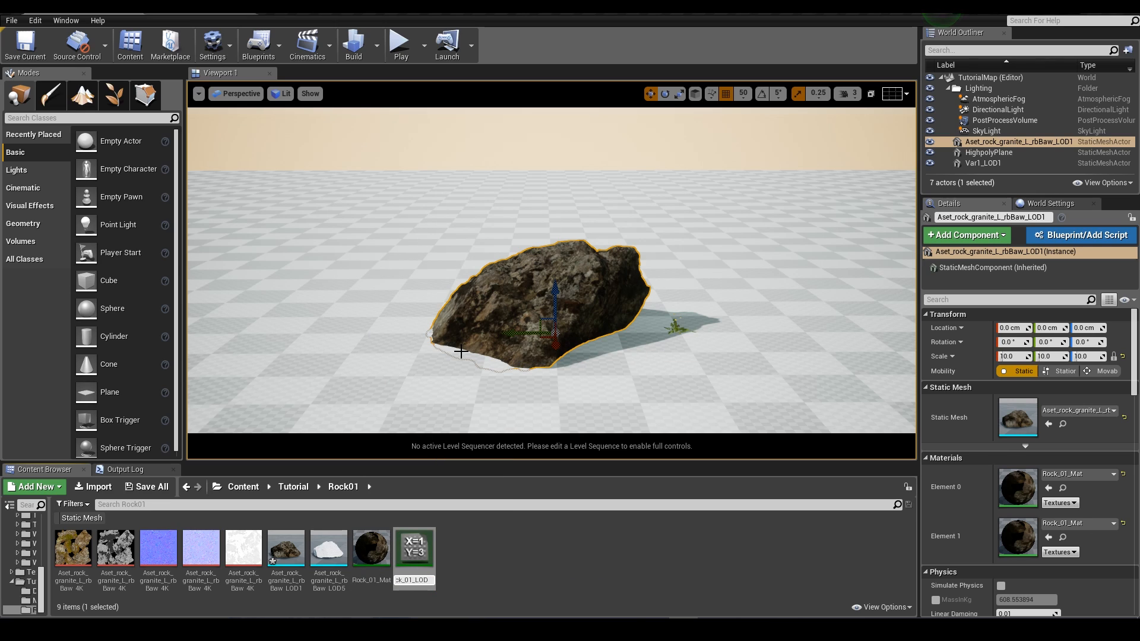
pyautogui.write('Rock_01_LOD5_Mat')
pyautogui.press('Return')
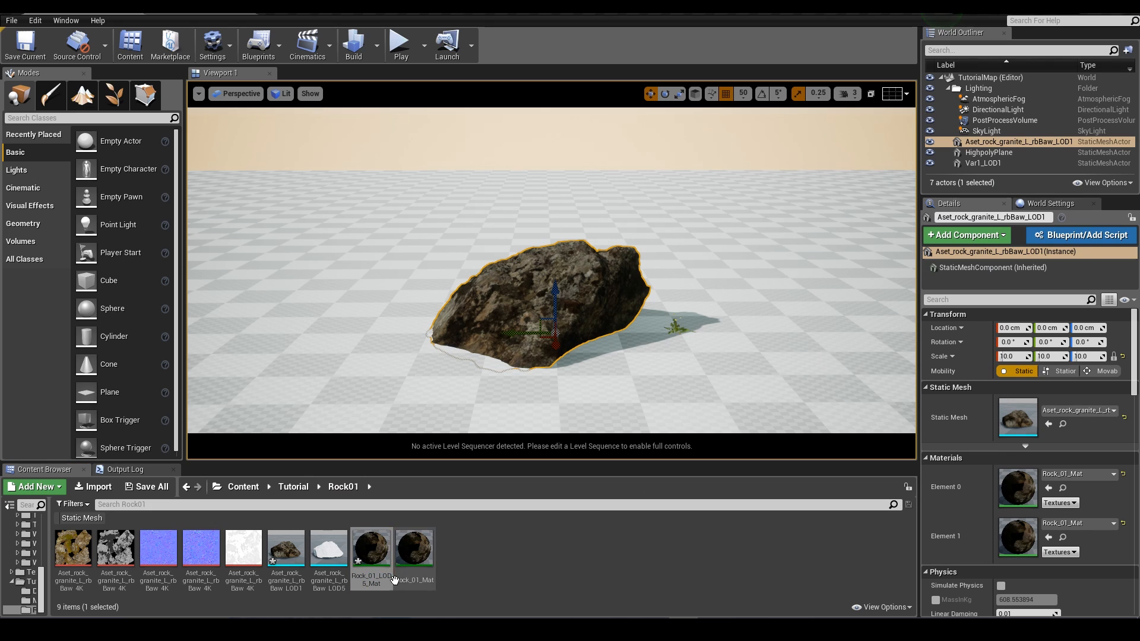
# Set Rock_01_LOD5_Mat's Normal texture to Aset_rock_granite_L_rbBaw_4K_Normal_LOD5, then save and close the material instance.
pyautogui.doubleClick(393, 580)
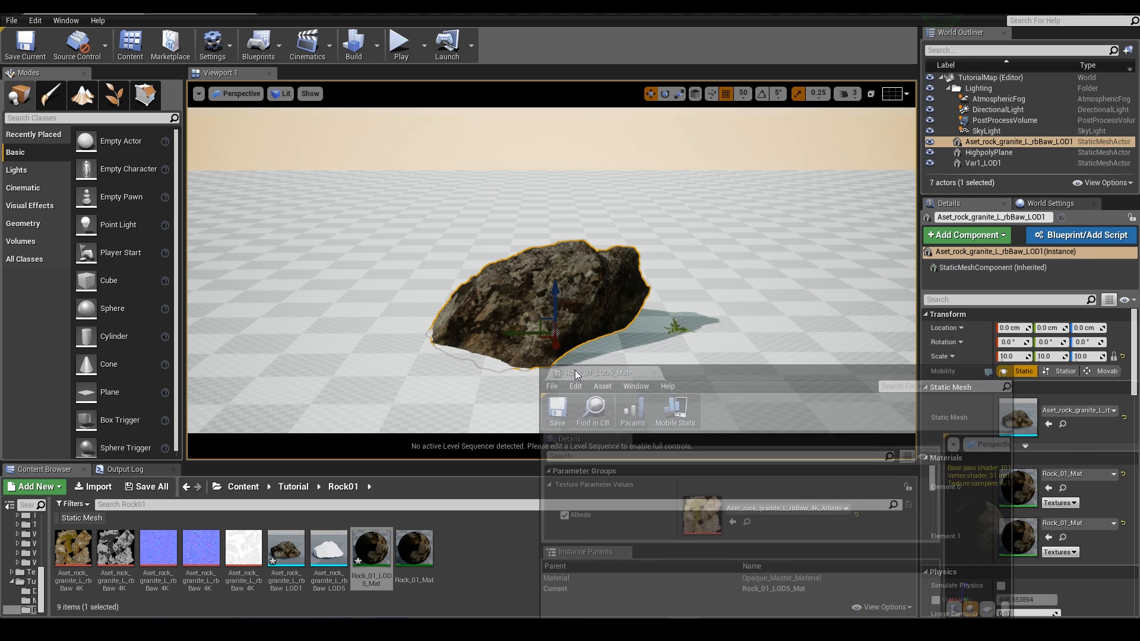
pyautogui.scroll(-2, 678, 339)
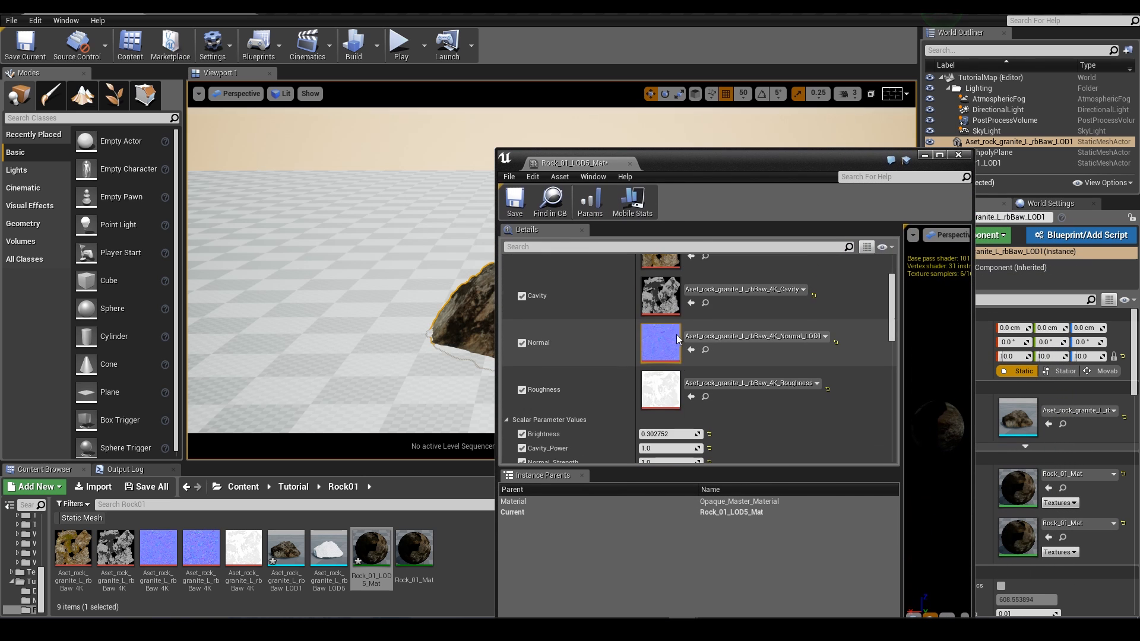
pyautogui.moveTo(201, 573)
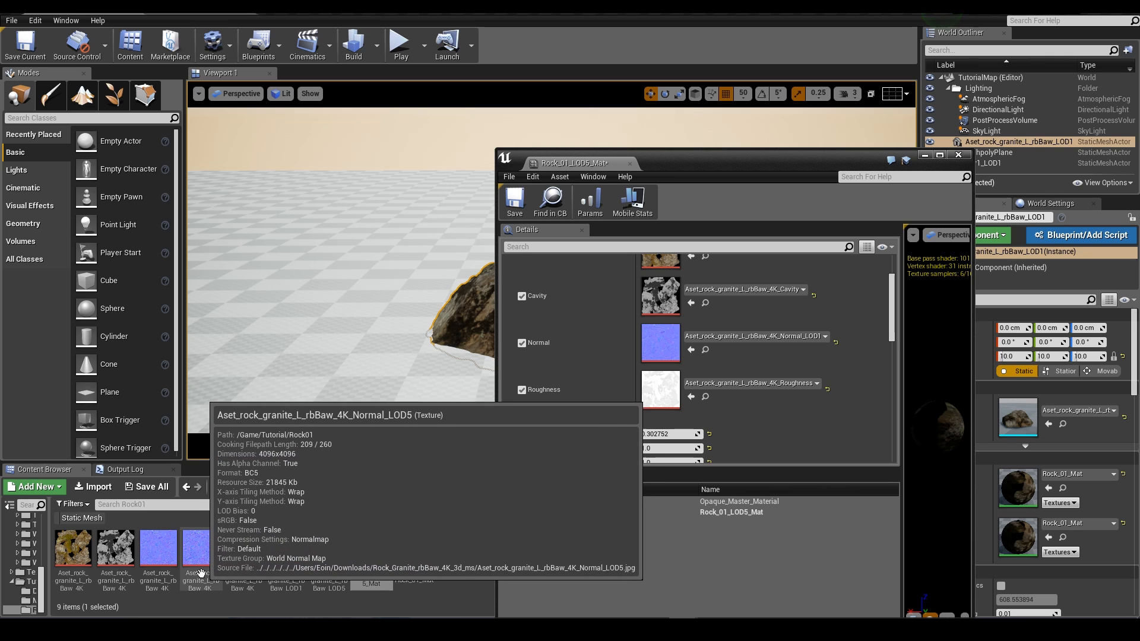
pyautogui.moveTo(201, 573); pyautogui.dragTo(674, 341)
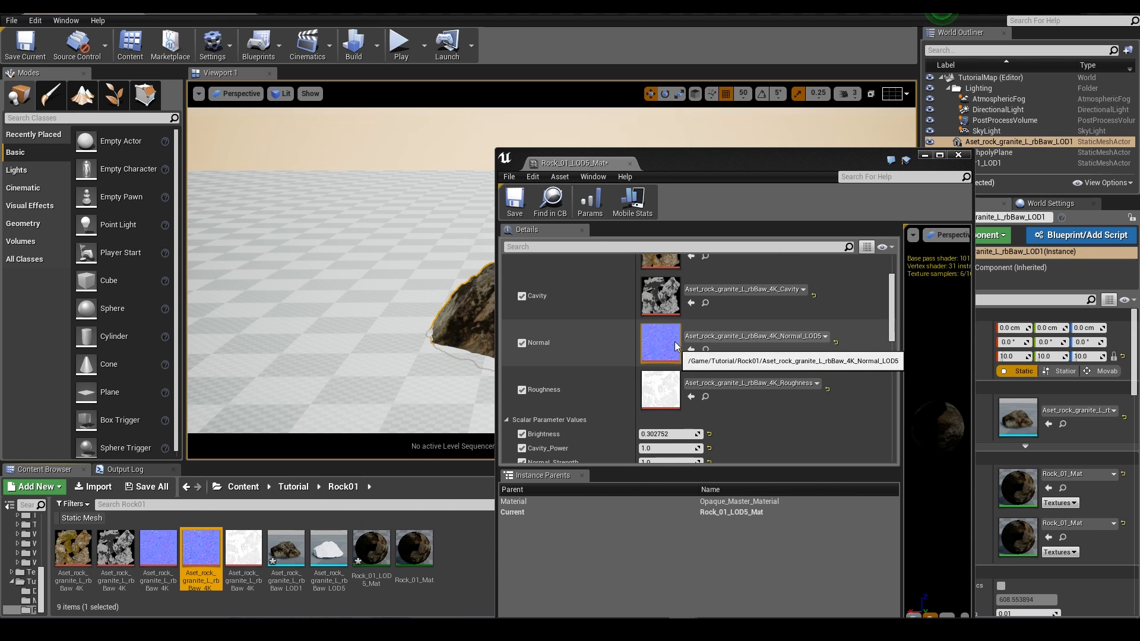
pyautogui.click(511, 201)
pyautogui.click(959, 155)
# Assign Rock_01_LOD5_Mat to material slot Element 0 of the Aset_rock_granite_L_rbBaw_LOD1 static mesh.
pyautogui.click(291, 552)
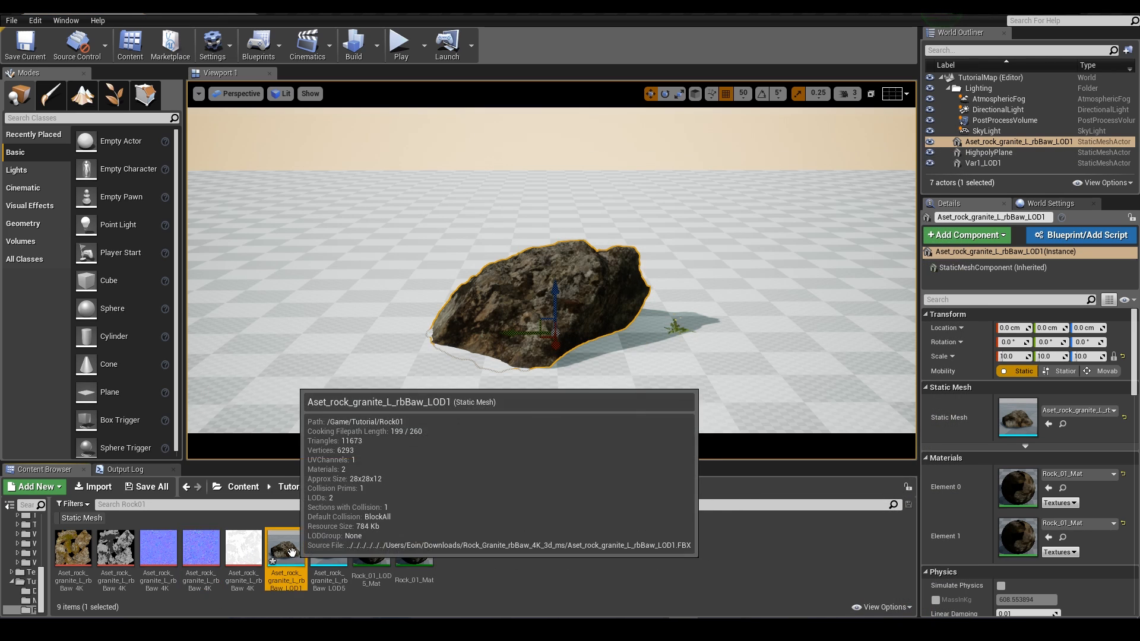
pyautogui.doubleClick(292, 552)
pyautogui.click(1065, 135)
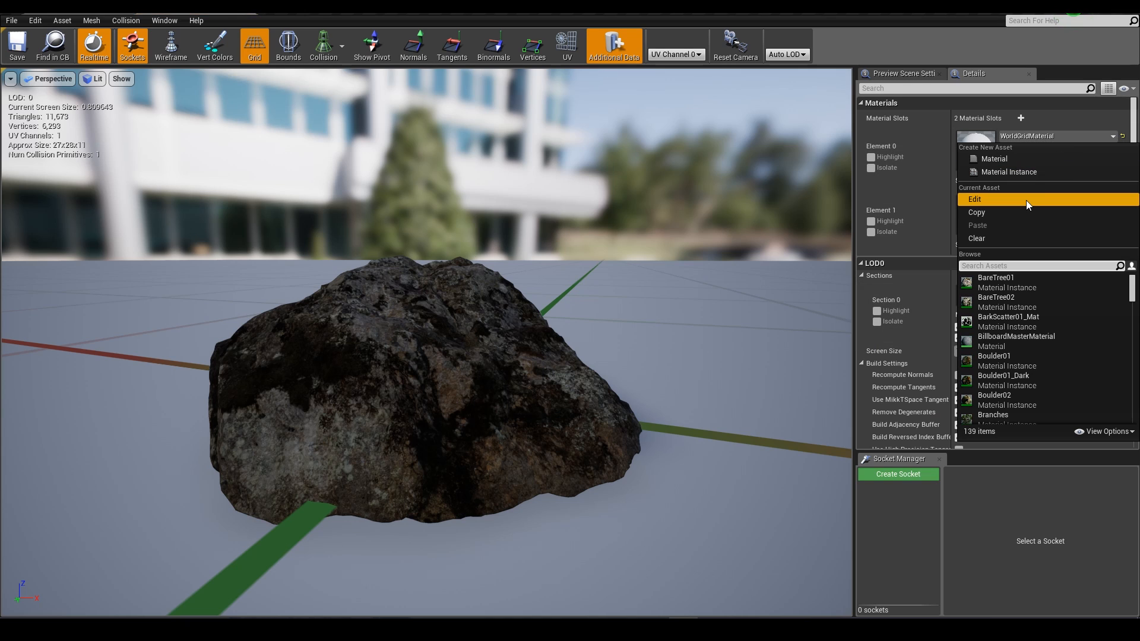
pyautogui.write('rock 01')
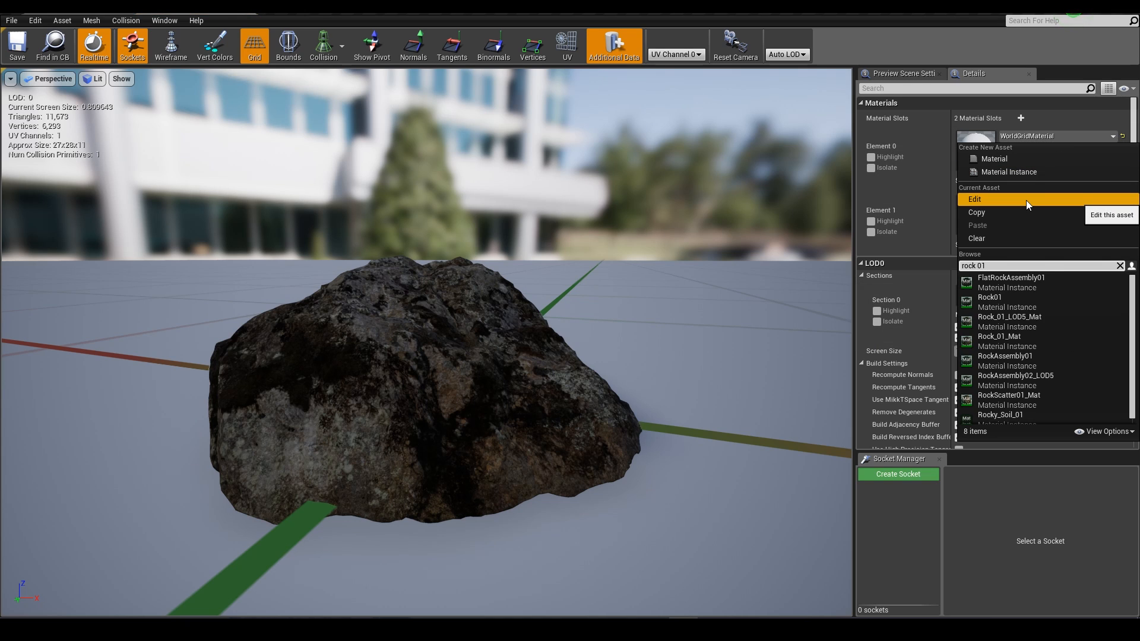
pyautogui.click(1017, 320)
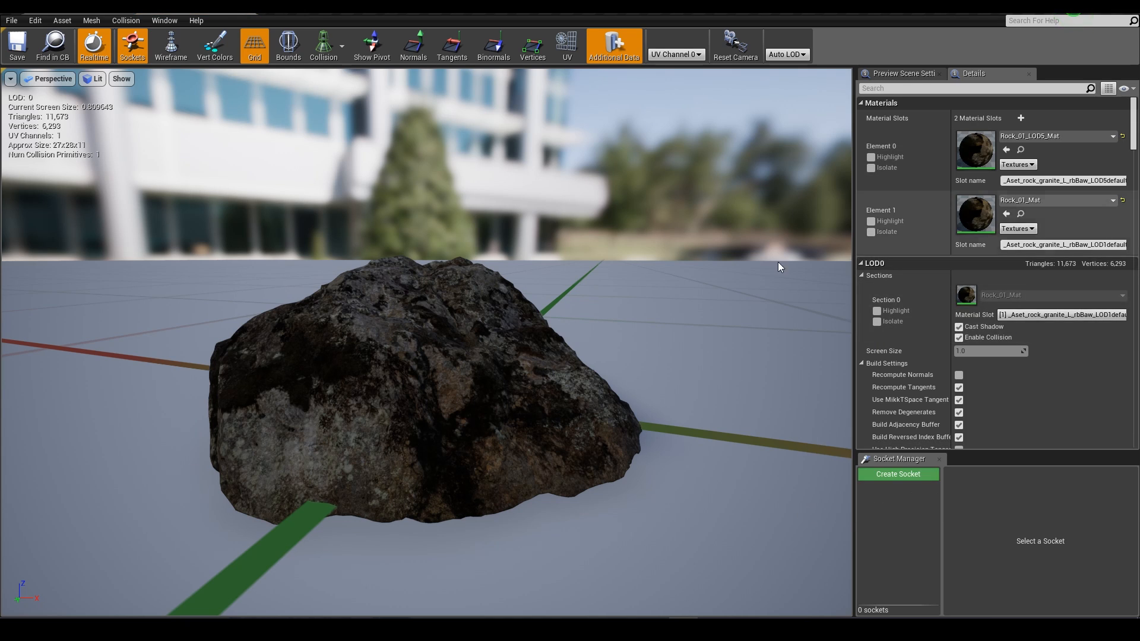
# Examine the textured rock's transition between LOD 0 and LOD 1 at near and far distances, and return to the level.
pyautogui.scroll(-5, 447, 344)
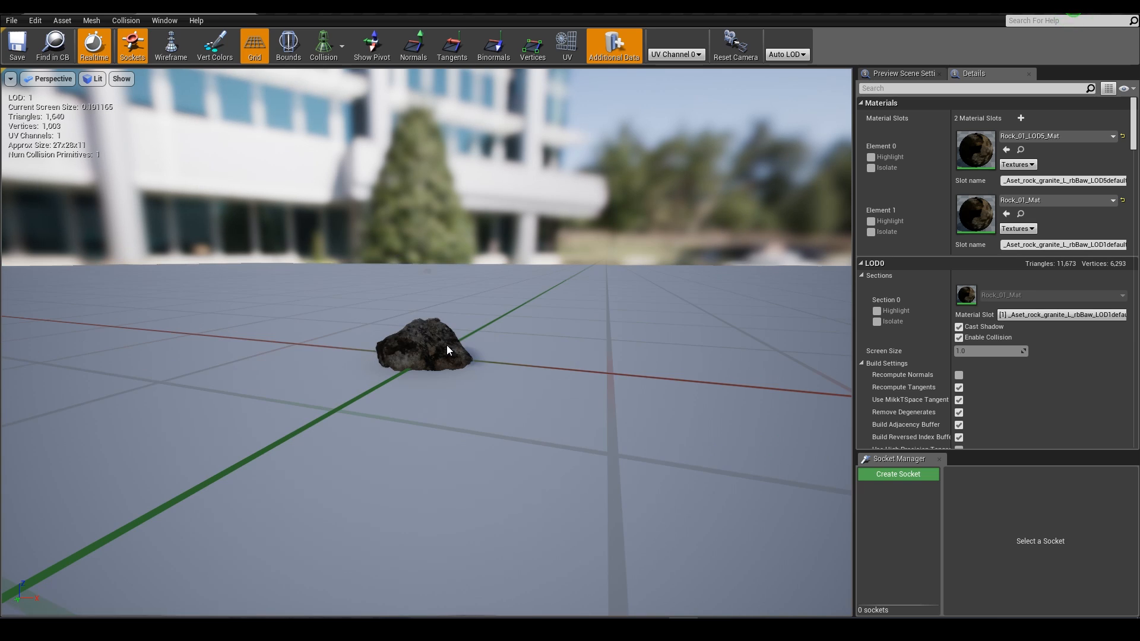
pyautogui.scroll(5, 446, 344)
pyautogui.scroll(-5, 447, 344)
pyautogui.scroll(5, 446, 345)
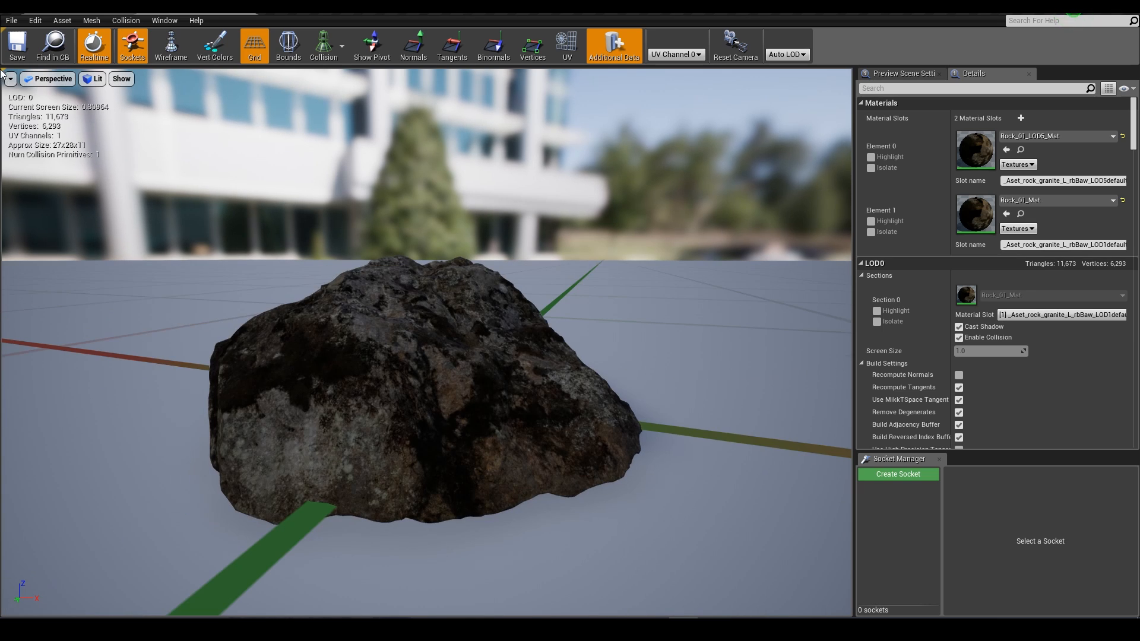
pyautogui.scroll(-5, 84, 142)
pyautogui.scroll(5, 32, 101)
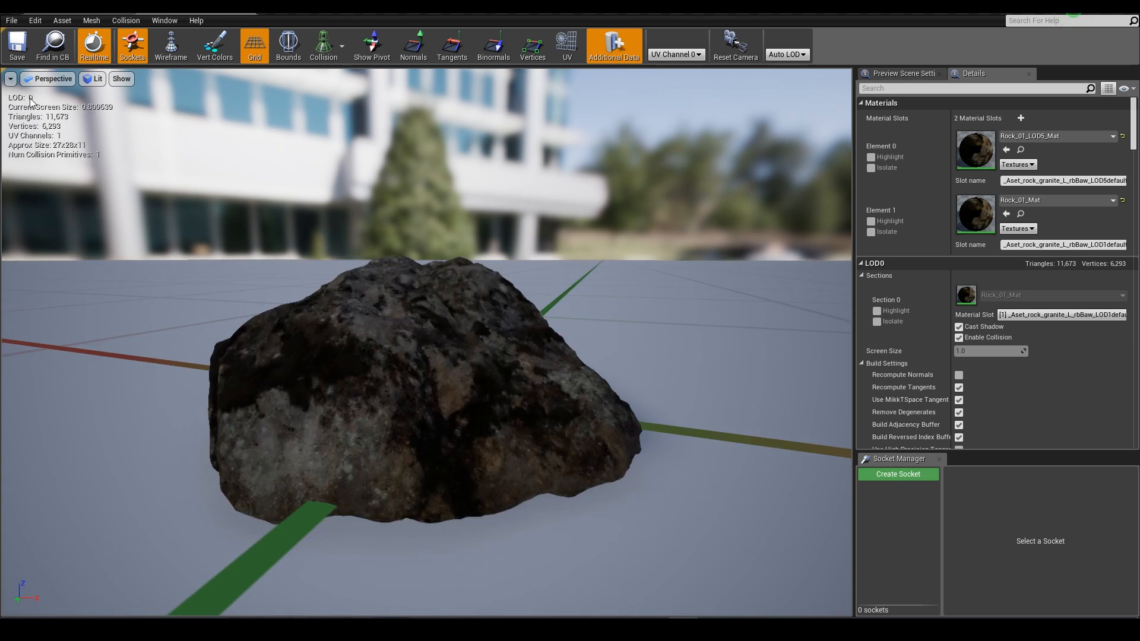
pyautogui.scroll(-5, 32, 101)
pyautogui.scroll(5, 32, 101)
pyautogui.scroll(-5, 32, 101)
pyautogui.scroll(5, 32, 101)
pyautogui.scroll(-5, 38, 109)
pyautogui.scroll(5, 37, 109)
pyautogui.scroll(-5, 38, 109)
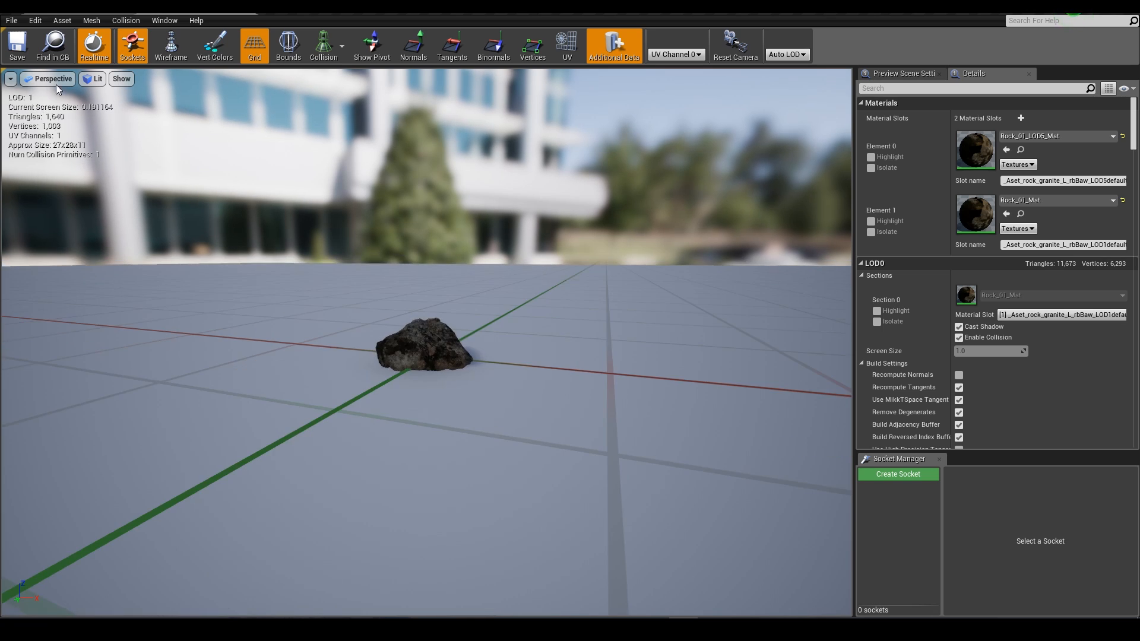
pyautogui.click(113, 9)
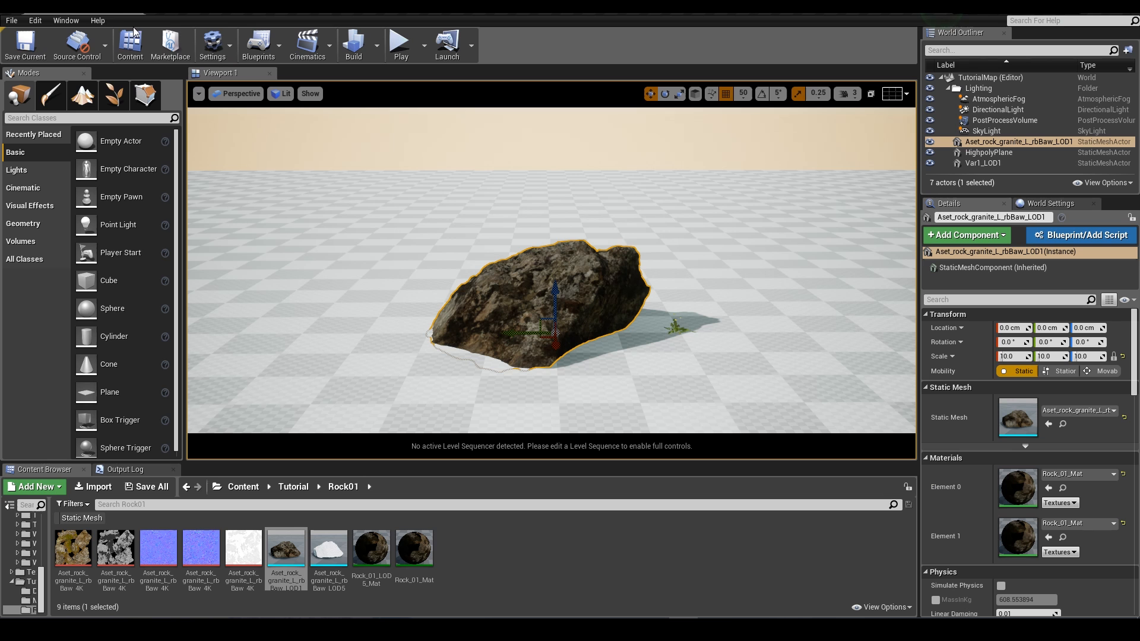
# Turn on game view and examine the granite rock in the level up close and from a distance.
pyautogui.moveTo(620, 252); pyautogui.dragTo(626, 275, button='right')
pyautogui.press('g')
pyautogui.press('w')
pyautogui.press('s')
pyautogui.press('w')
pyautogui.press('s')
pyautogui.press('w')
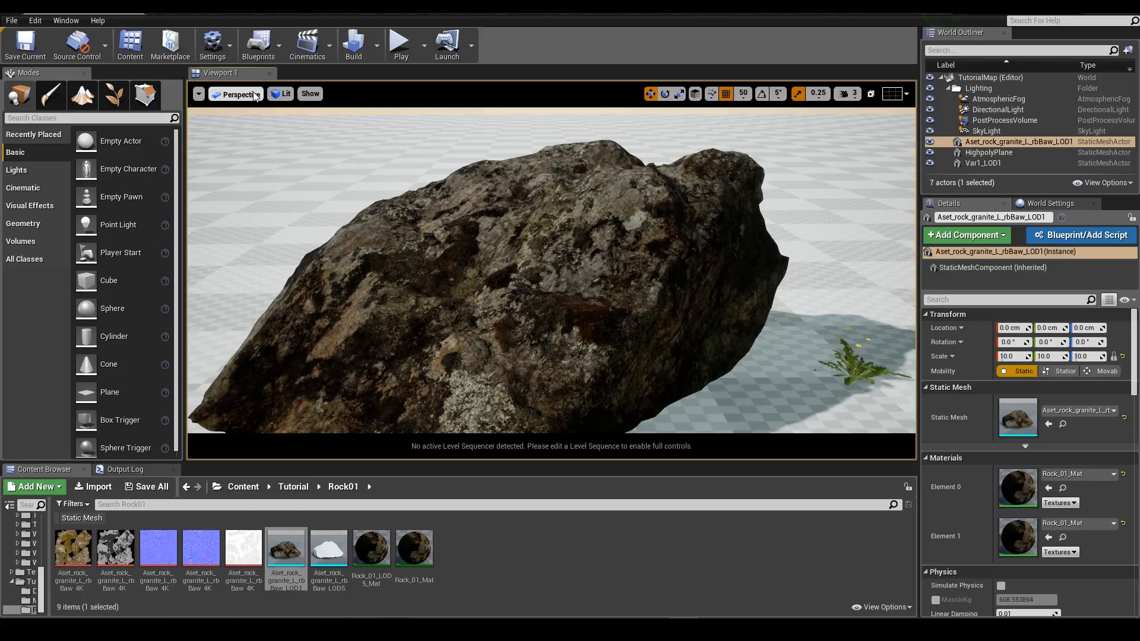
# Inspect the granite rock's mesh in the viewport's Wireframe view mode.
pyautogui.click(253, 95)
pyautogui.moveTo(282, 93)
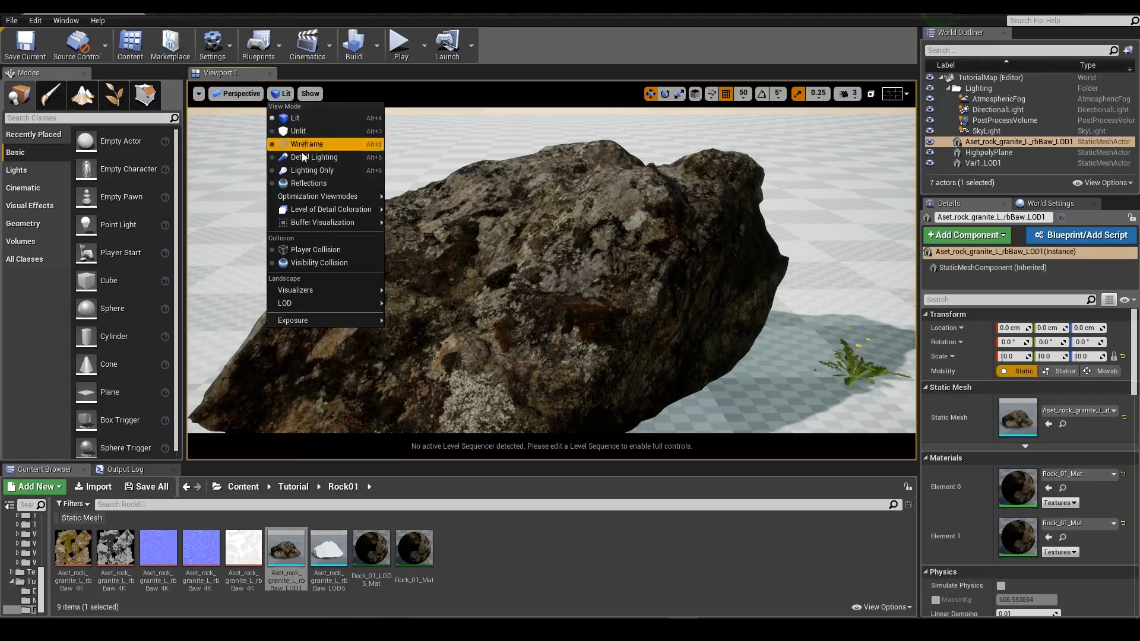
pyautogui.click(300, 148)
pyautogui.moveTo(534, 267); pyautogui.dragTo(534, 260, button='right')
# Select the HighpolyPlane ground plane and hide it in the level.
pyautogui.moveTo(526, 191); pyautogui.dragTo(526, 190, button='right')
pyautogui.click(526, 191)
pyautogui.press('h')
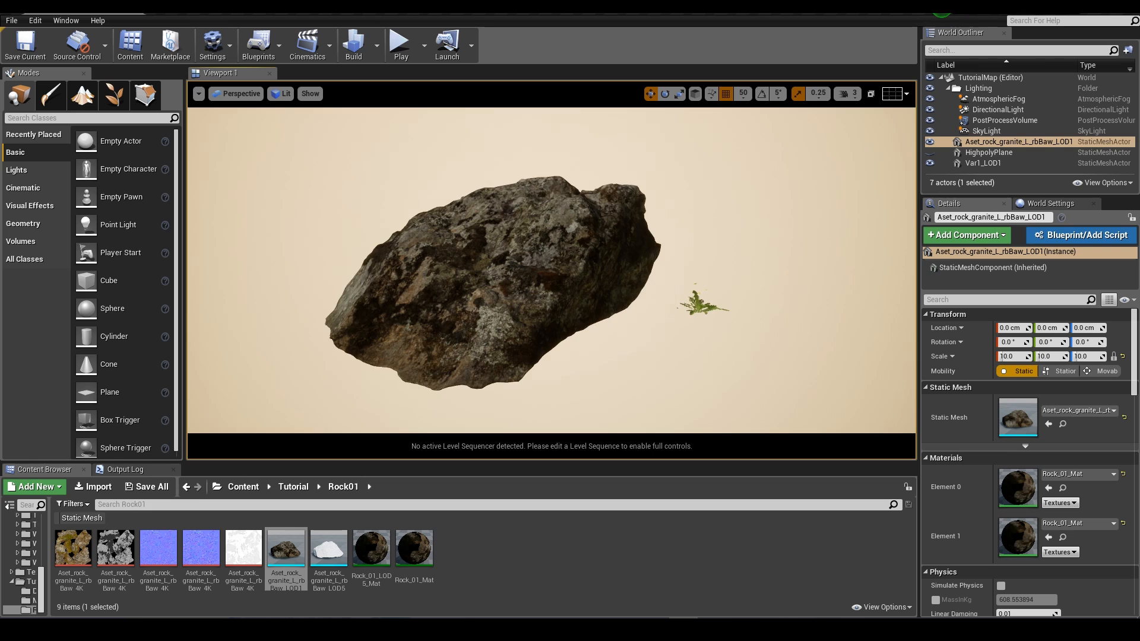
# Examine the isolated granite rock at near and far distances to judge its level-of-detail transition.
pyautogui.moveTo(527, 190); pyautogui.dragTo(526, 191, button='right')
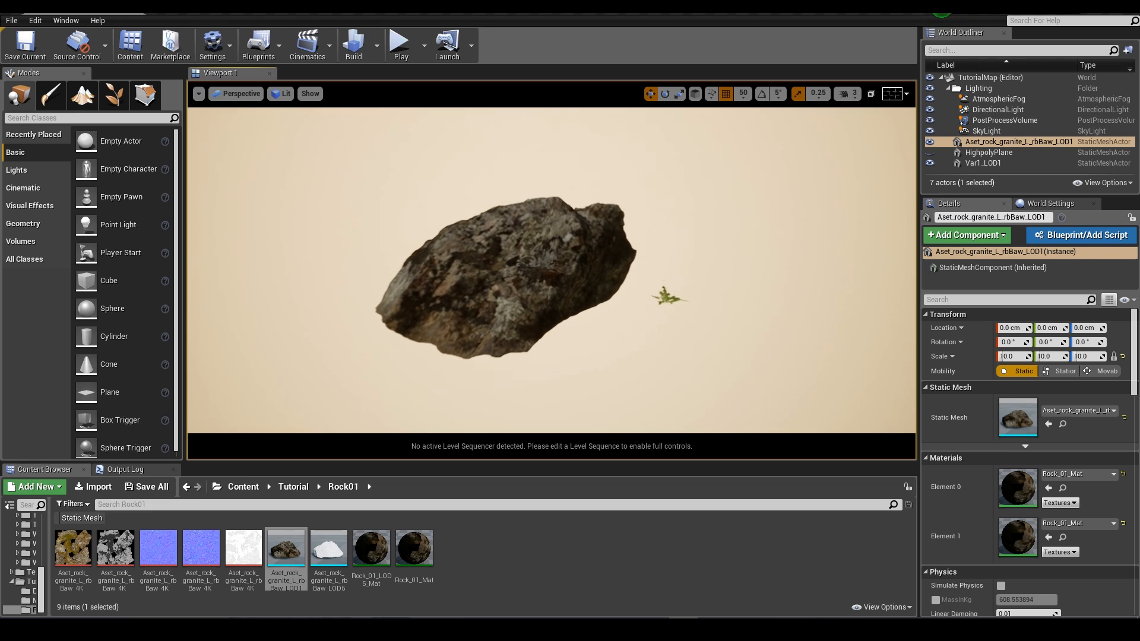
pyautogui.moveTo(368, 423); pyautogui.dragTo(369, 422, button='right')
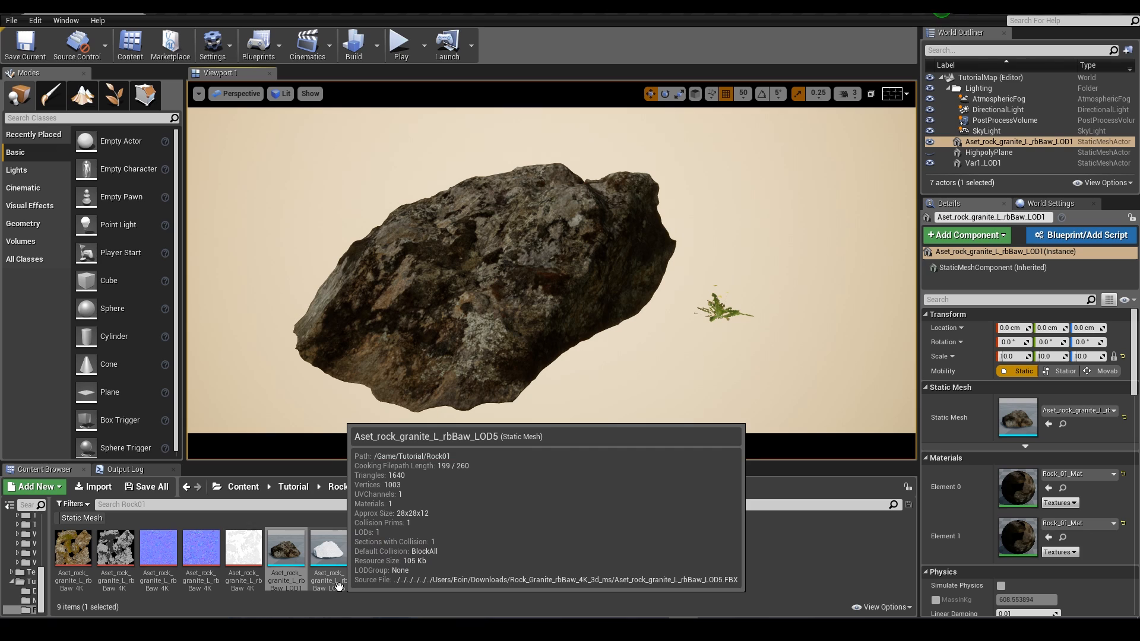
pyautogui.moveTo(339, 551)
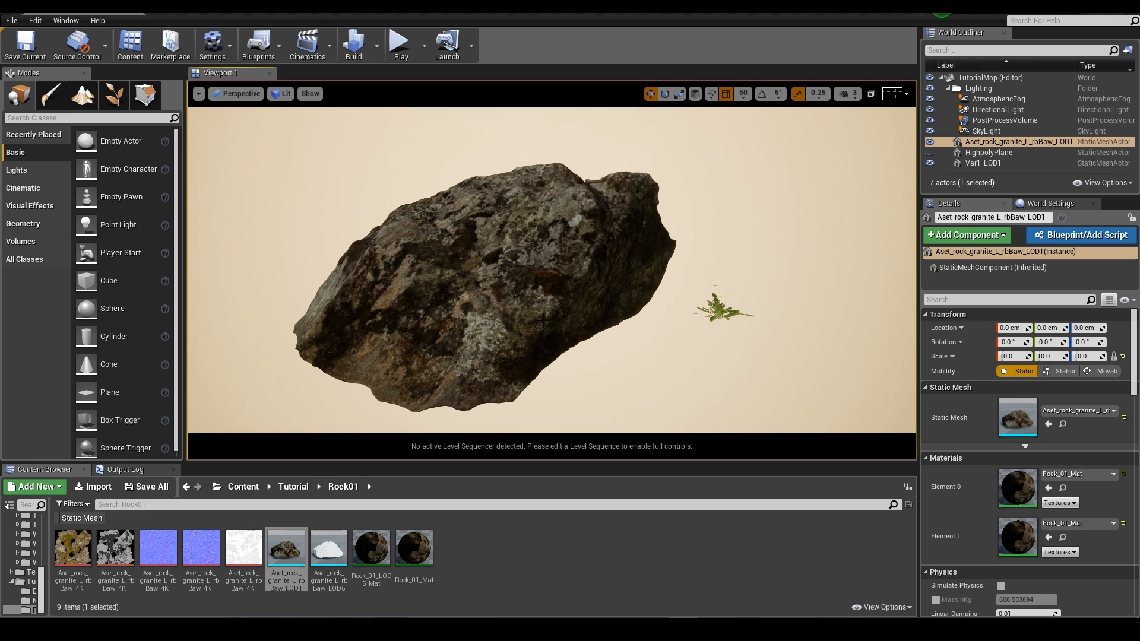
pyautogui.moveTo(543, 321); pyautogui.dragTo(516, 355, button='right')
pyautogui.press('s')
pyautogui.press('w')
pyautogui.press('w')
pyautogui.press('s')
pyautogui.press('w')
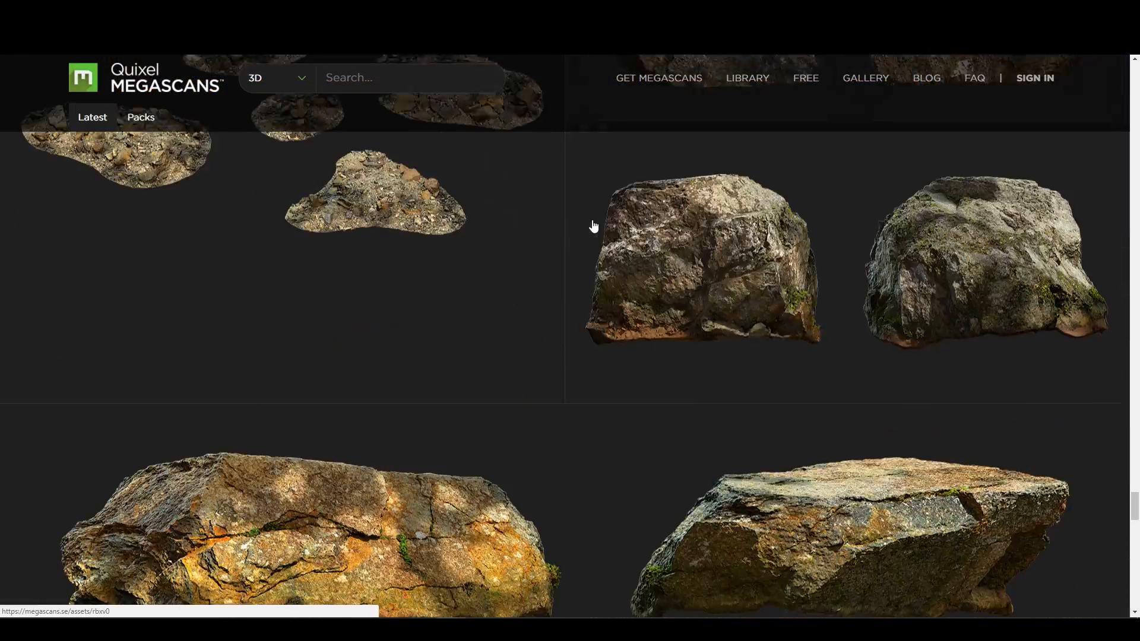
# Browse the rock and ground scans in the 3D category of the Quixel Megascans library website.
pyautogui.scroll(15, 579, 244)
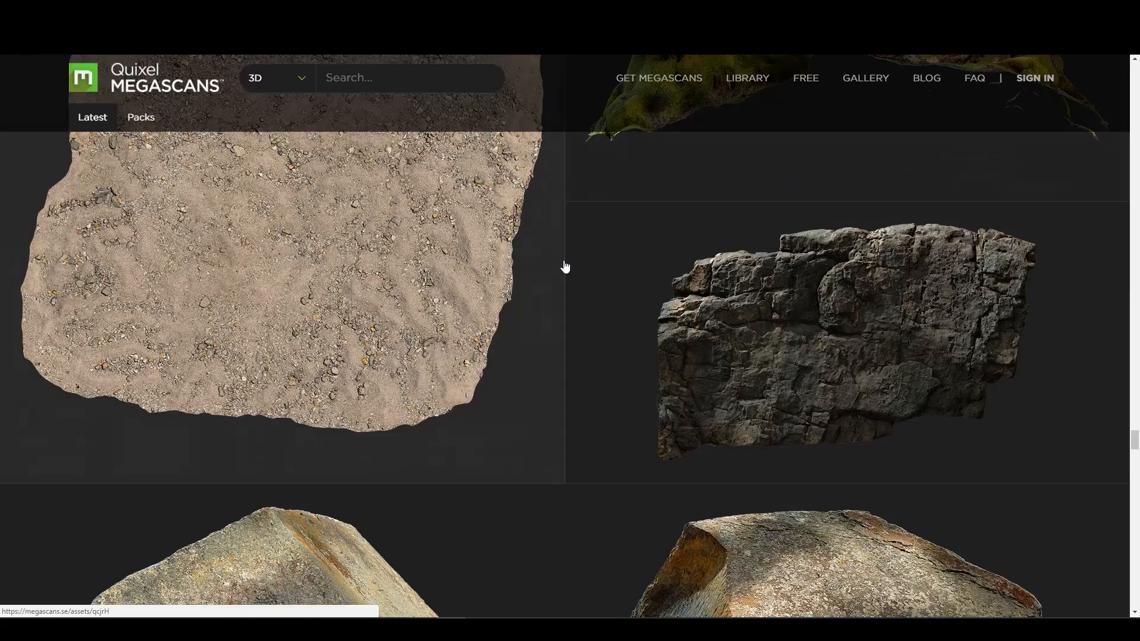
pyautogui.scroll(-15, 567, 267)
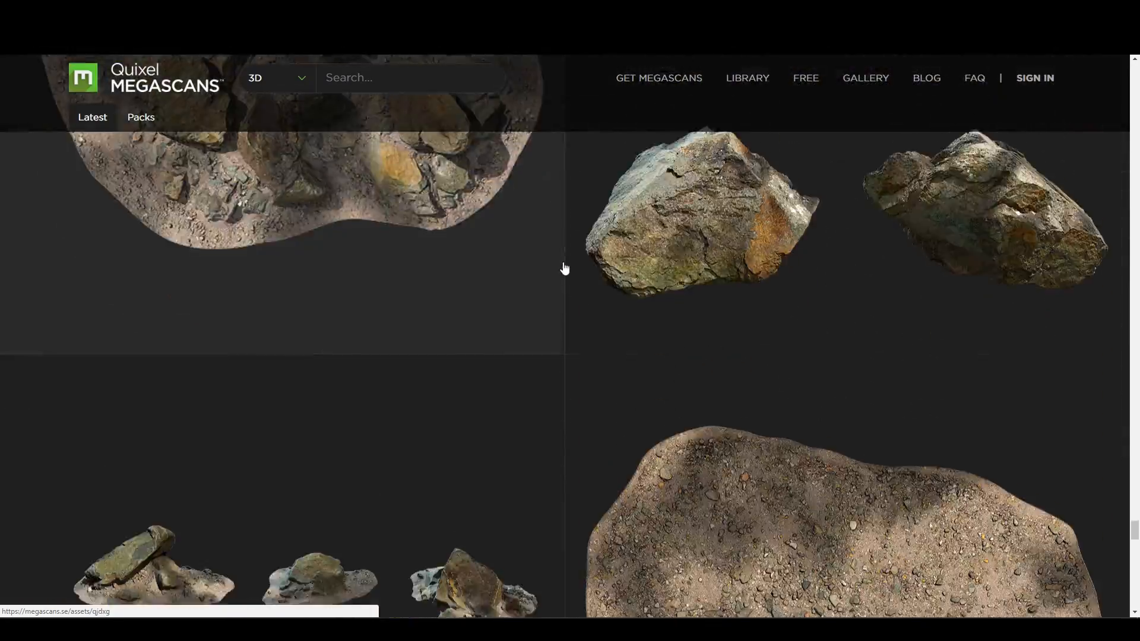
pyautogui.scroll(10, 561, 297)
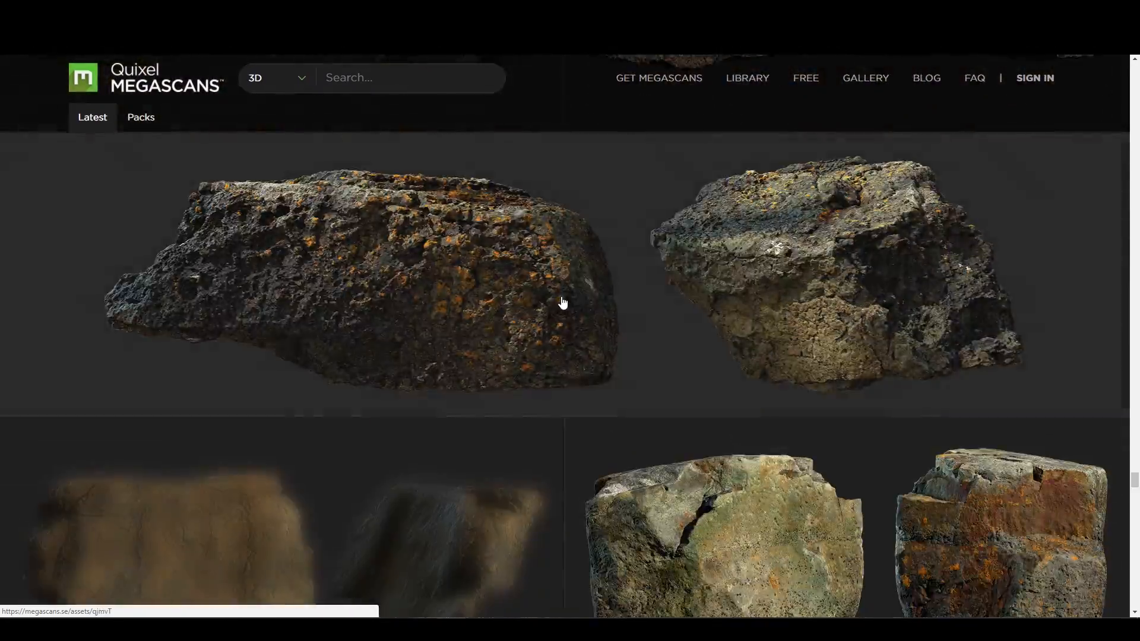
pyautogui.scroll(-10, 564, 294)
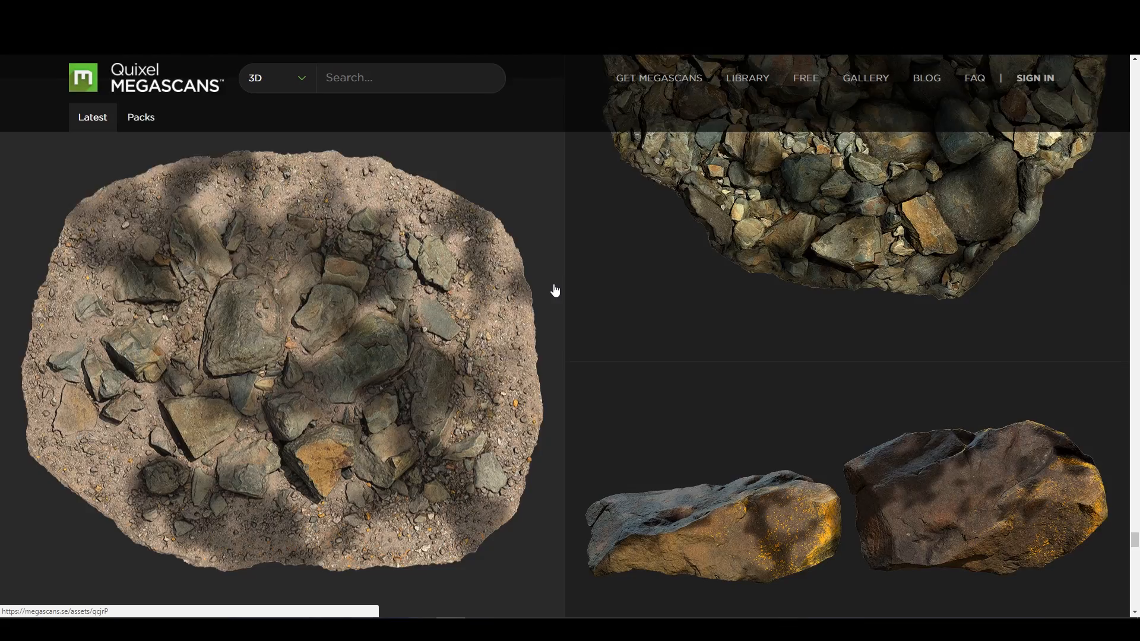
pyautogui.scroll(-6, 559, 286)
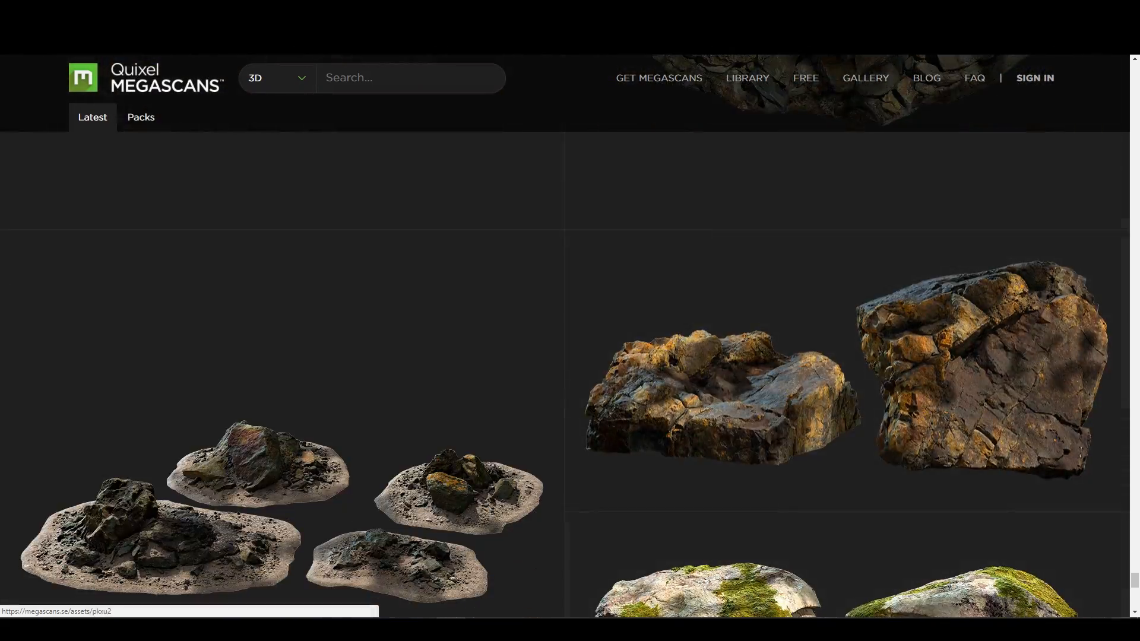
pyautogui.moveTo(1135, 581); pyautogui.dragTo(1139, 272)
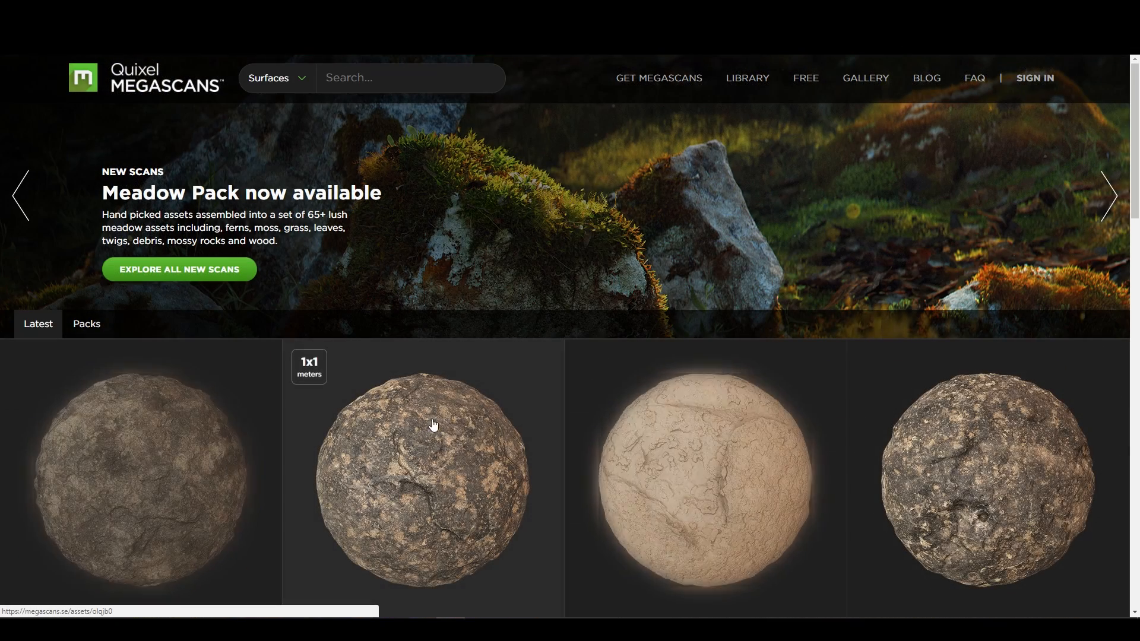
# Browse the Surfaces category of the Megascans library and view the Soil Cracked asset's details along the way.
pyautogui.scroll(-15, 469, 416)
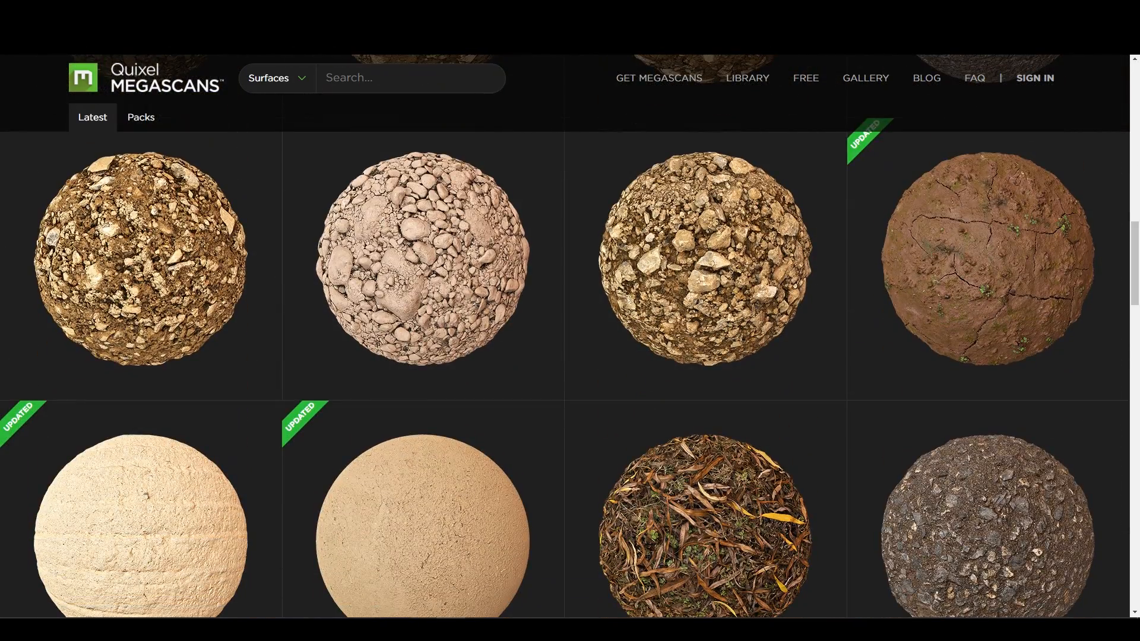
pyautogui.click(1018, 326)
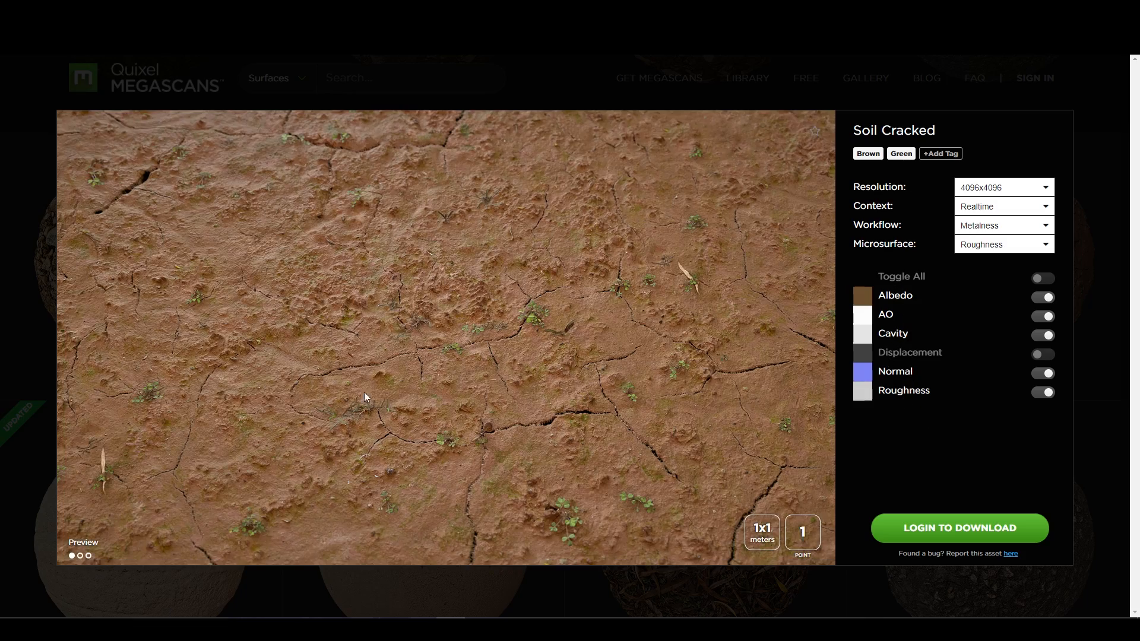
pyautogui.click(7, 328)
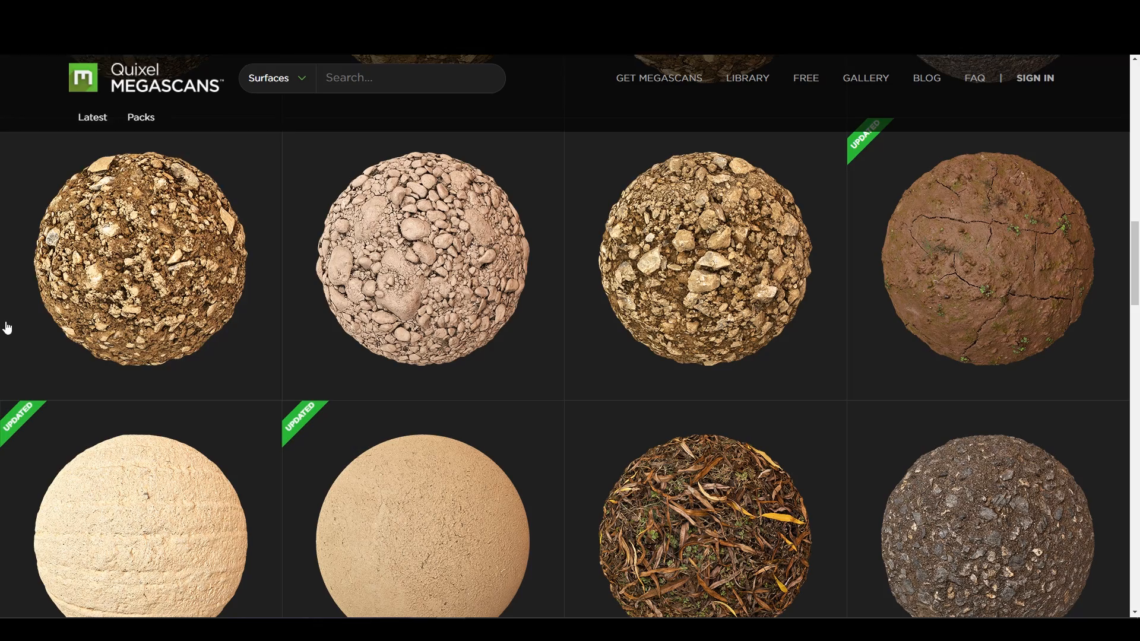
pyautogui.moveTo(1137, 277); pyautogui.dragTo(1127, 440)
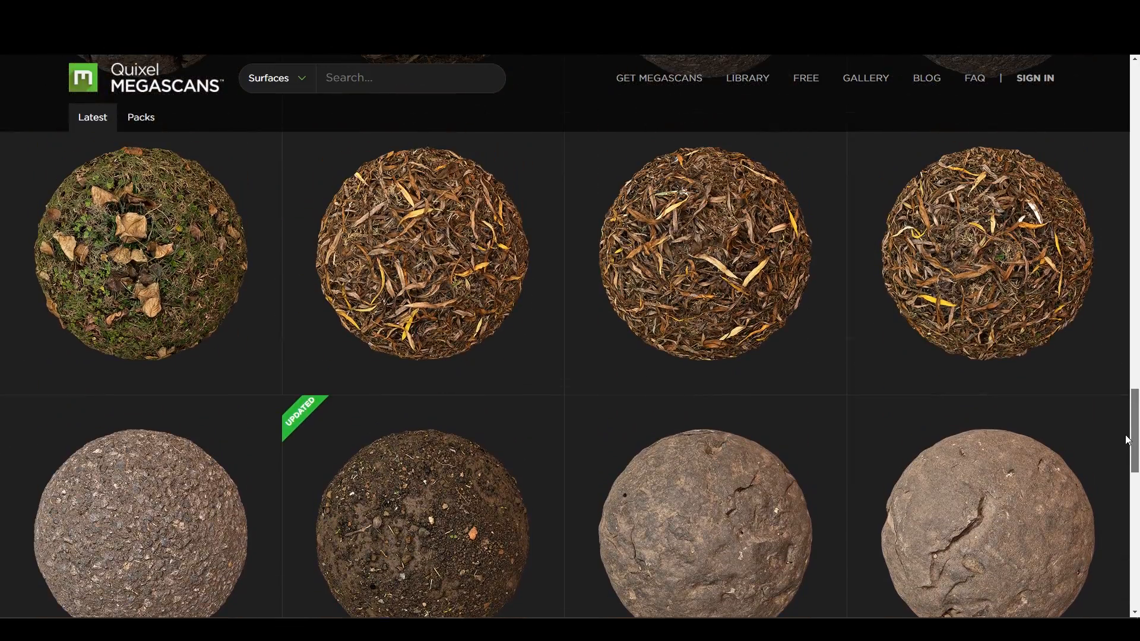
pyautogui.scroll(-15, 1123, 547)
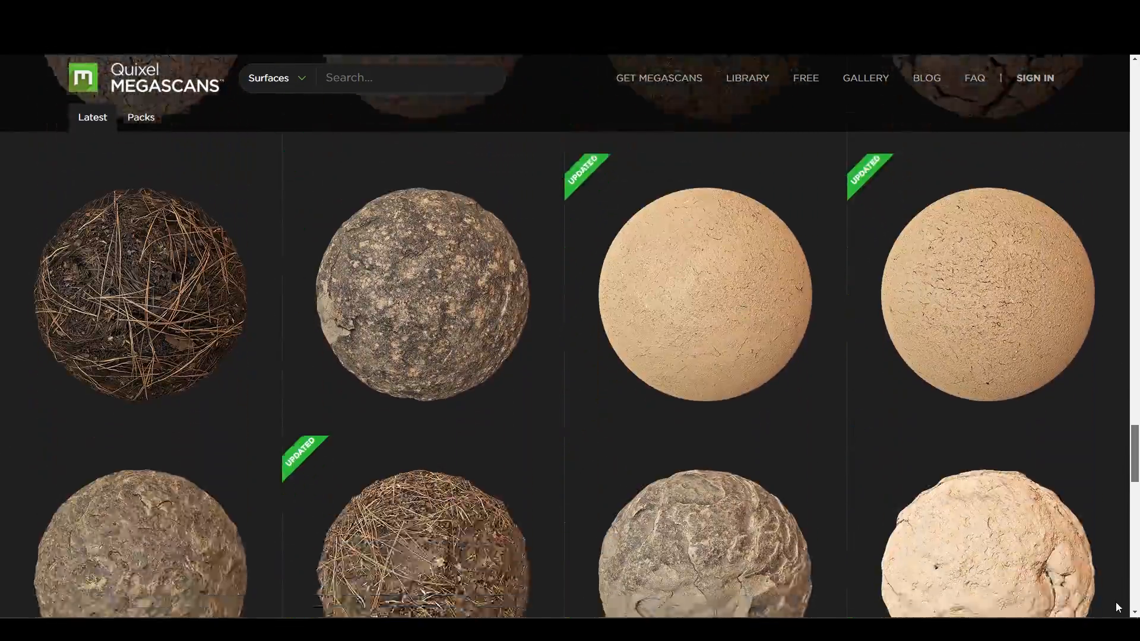
pyautogui.scroll(-10, 1116, 565)
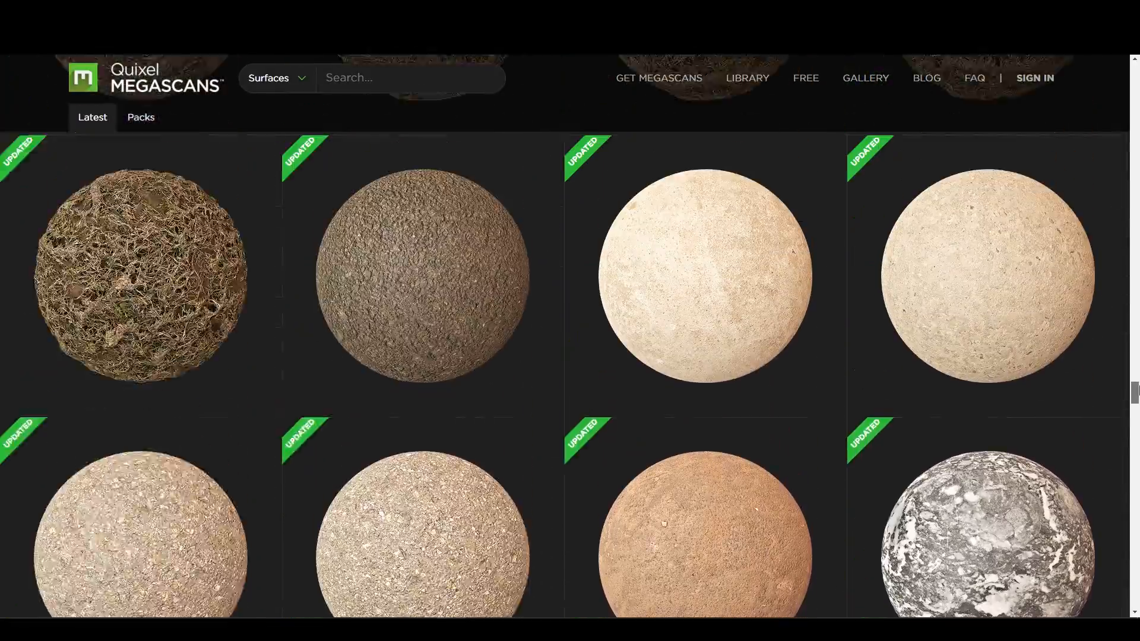
pyautogui.moveTo(1134, 392); pyautogui.dragTo(1135, 242)
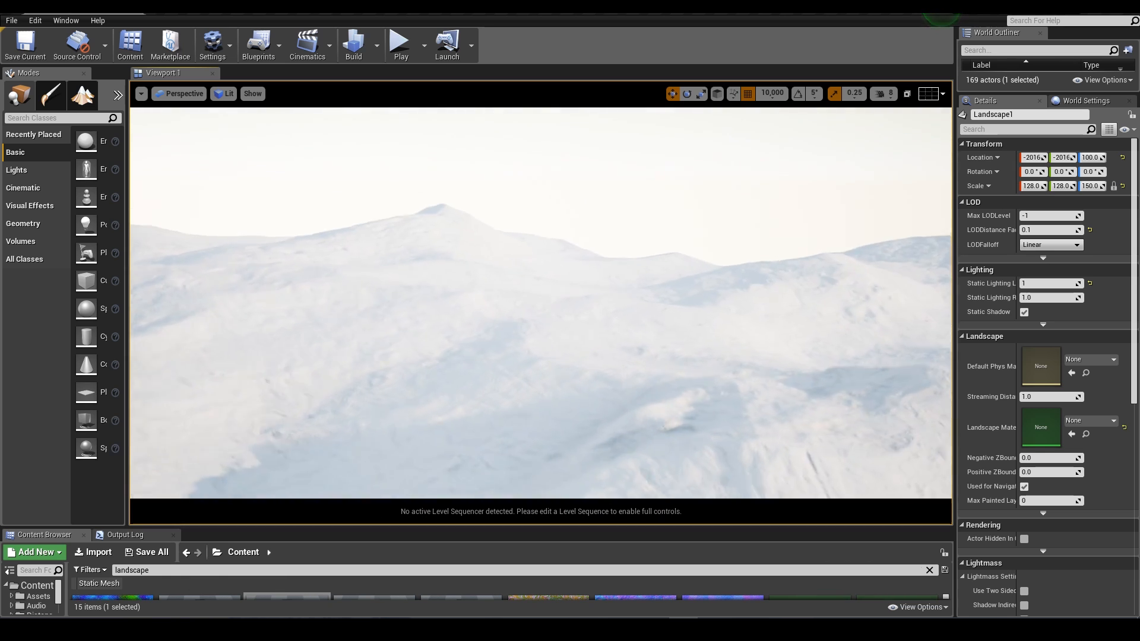
# Switch to the Unreal Engine landscape level and survey the untextured Landscape1 terrain from several angles.
pyautogui.moveTo(541, 303); pyautogui.dragTo(641, 288, button='right')
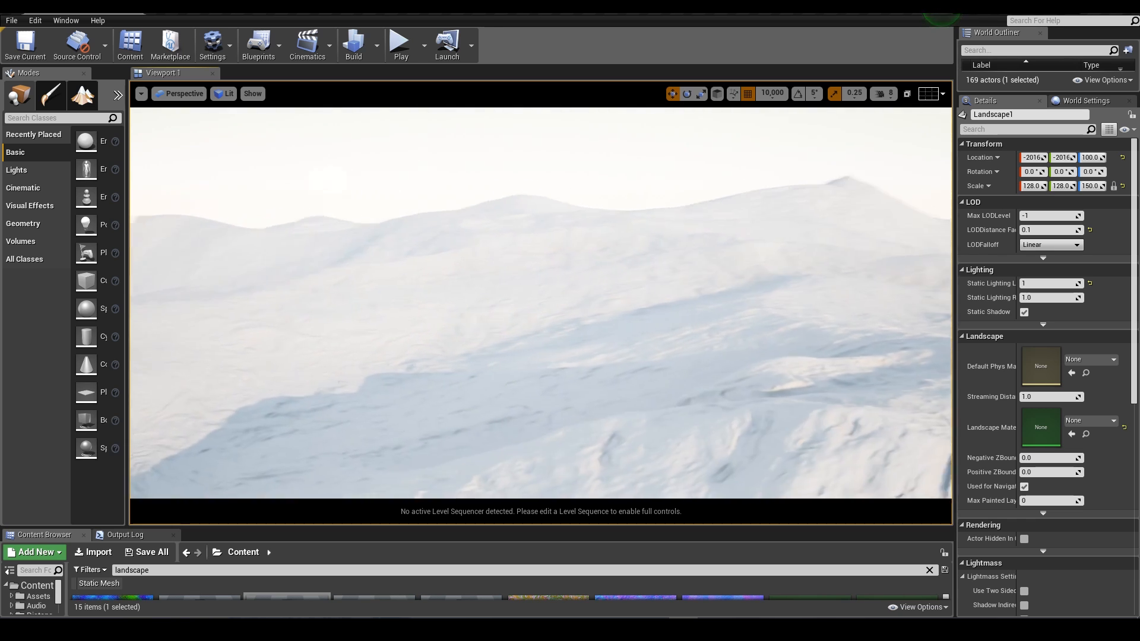
pyautogui.moveTo(641, 288)
pyautogui.mouseDown(button='right')
pyautogui.moveTo(746, 279)
pyautogui.moveTo(728, 283)
pyautogui.moveTo(712, 282)
pyautogui.moveTo(873, 239)
pyautogui.moveTo(595, 269)
pyautogui.moveTo(665, 268)
pyautogui.moveTo(630, 269)
pyautogui.mouseUp(button='right')
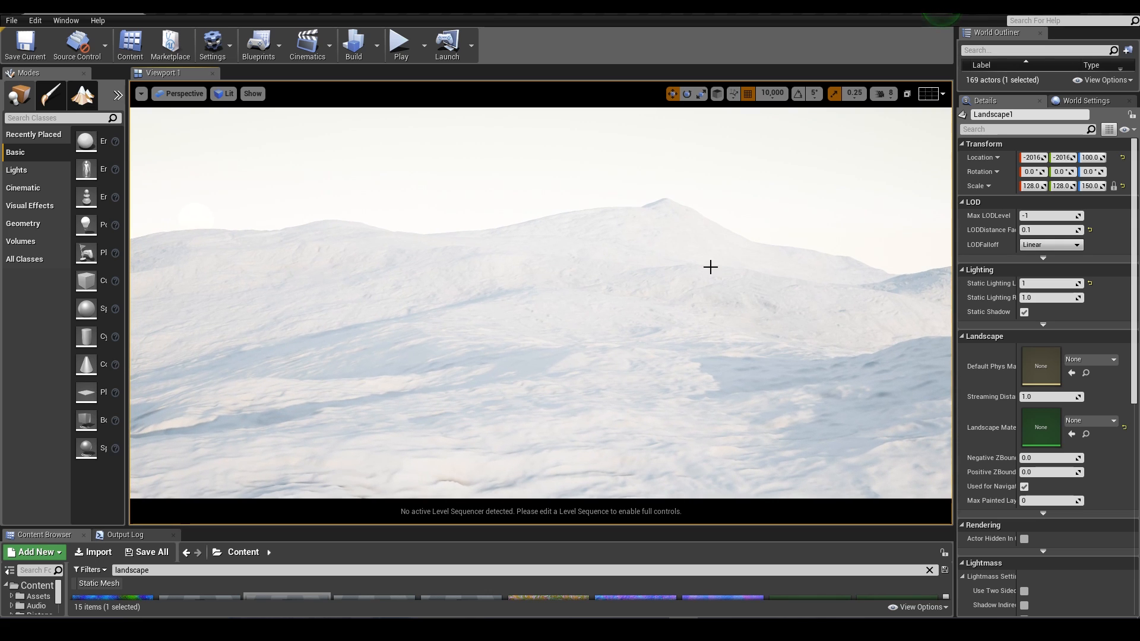
pyautogui.moveTo(632, 317)
pyautogui.mouseDown(button='right')
pyautogui.moveTo(707, 297)
pyautogui.moveTo(624, 299)
pyautogui.mouseUp(button='right')
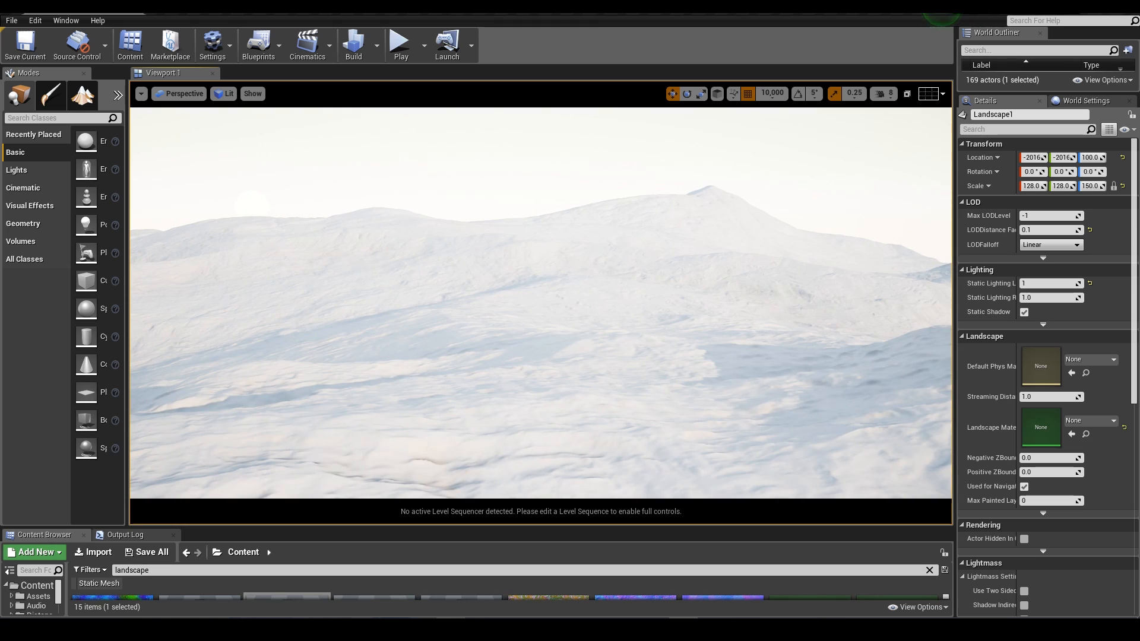
# Switch to the YouTube results for "world machine tutorial" and open the video "World Machine tutorial - Basic shapes".
pyautogui.click(451, 629)
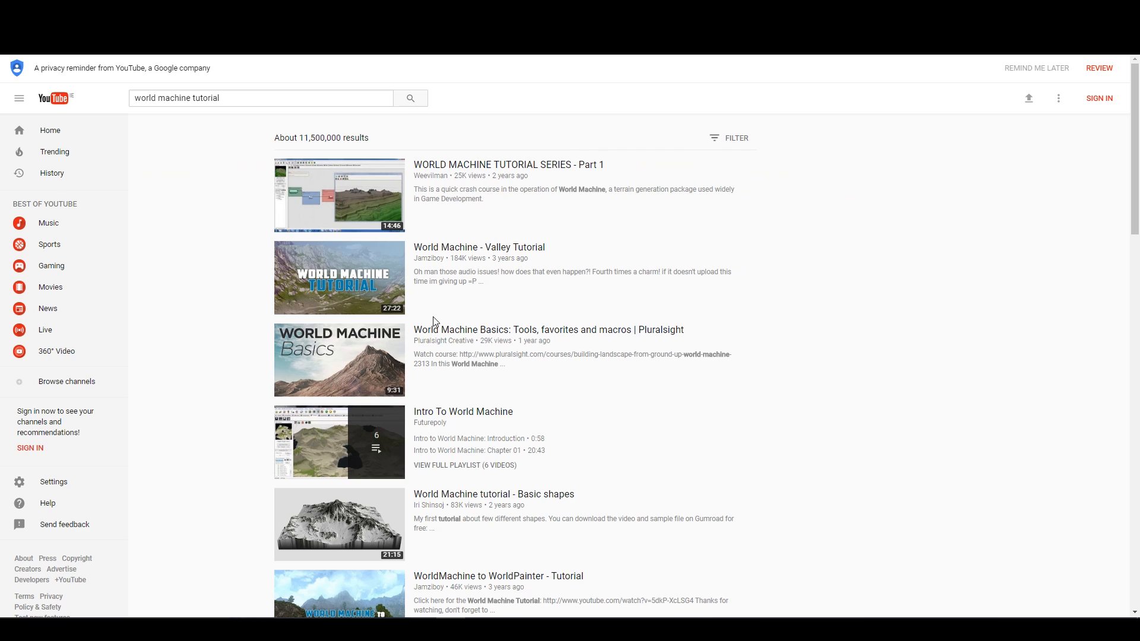
pyautogui.scroll(-3, 395, 353)
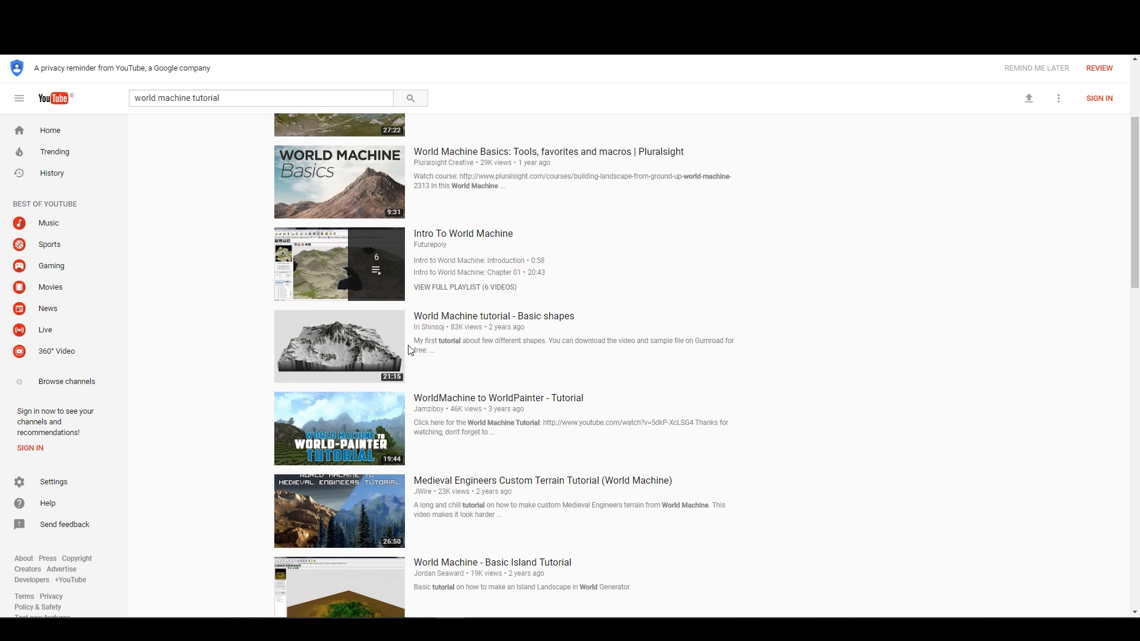
pyautogui.click(540, 318)
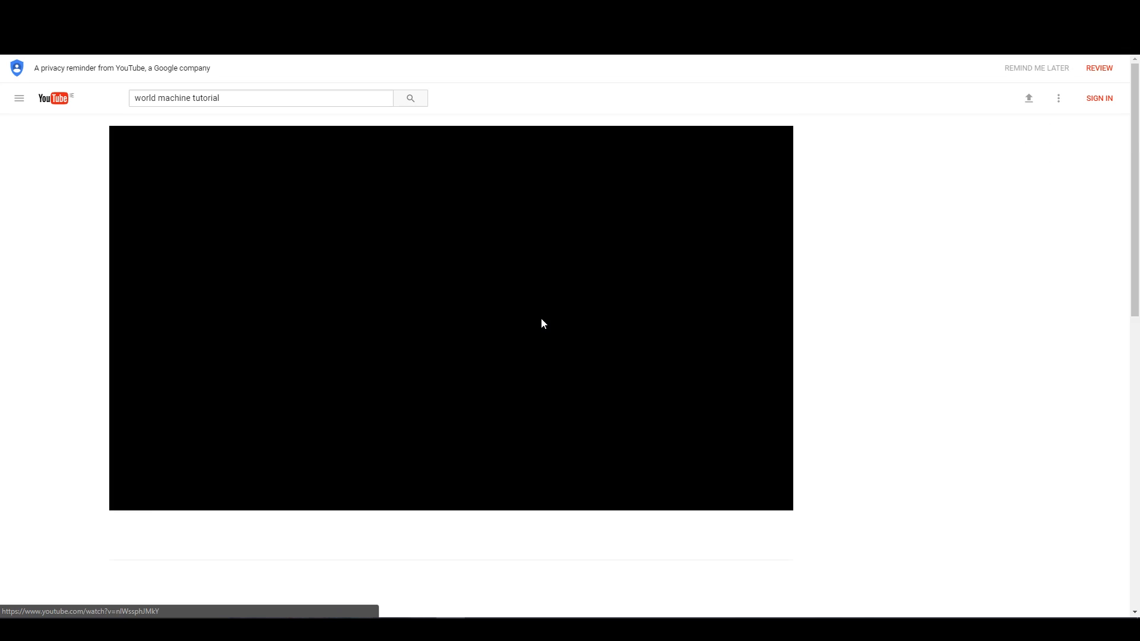
# Skim through the first minutes of the World Machine video to view its terrain and node graph examples.
pyautogui.click(154, 492)
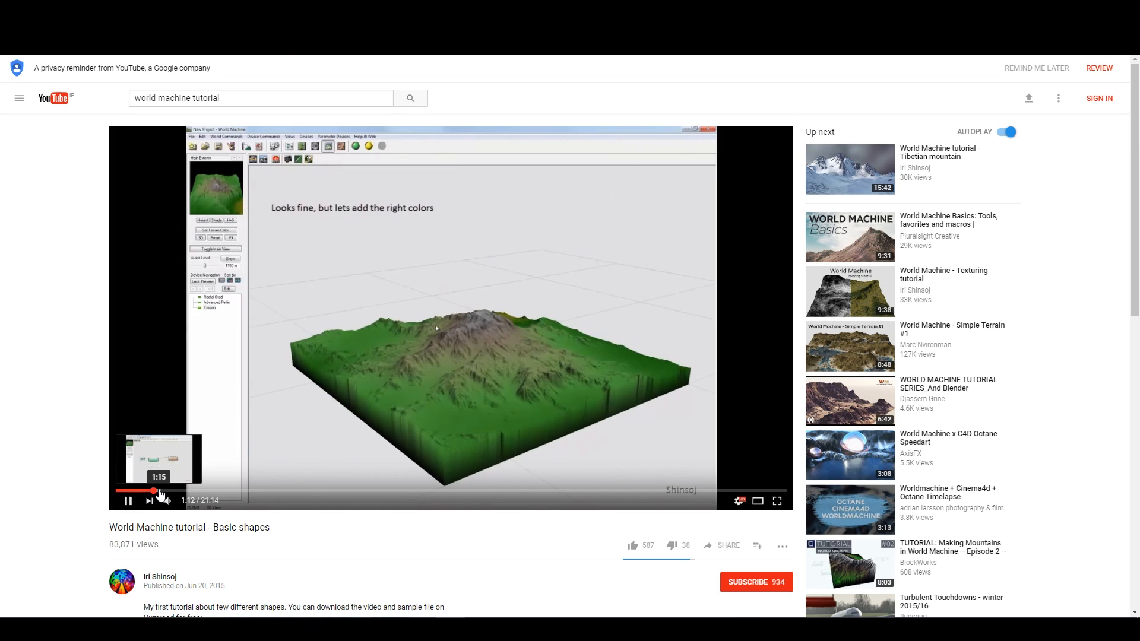
pyautogui.click(182, 493)
pyautogui.click(196, 492)
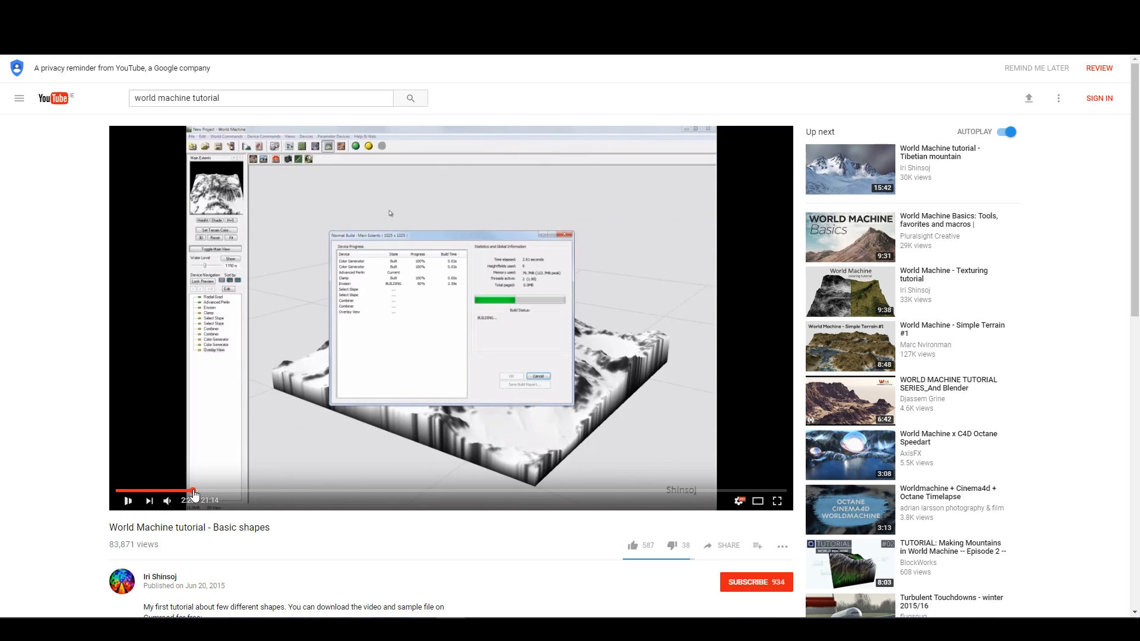
pyautogui.click(189, 493)
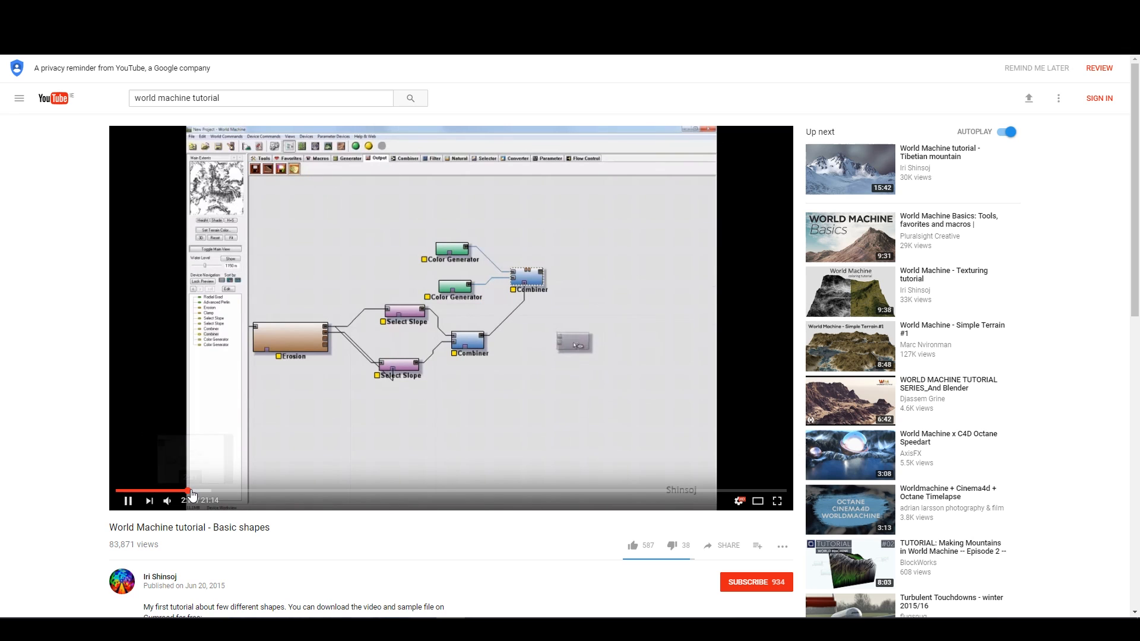
pyautogui.click(201, 493)
pyautogui.click(211, 492)
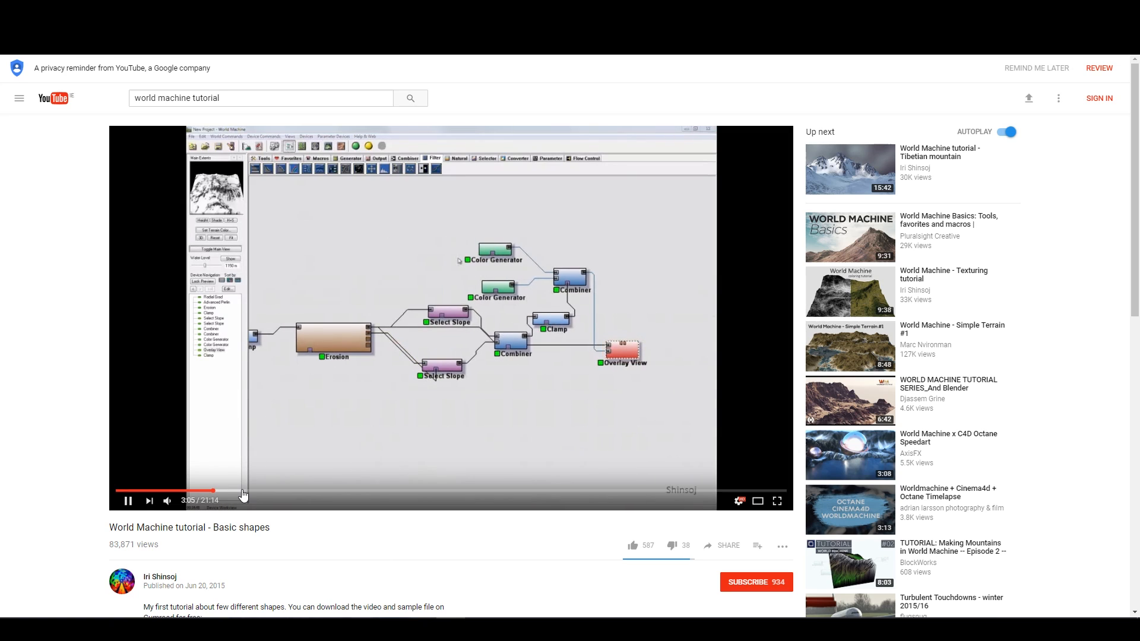
pyautogui.click(243, 491)
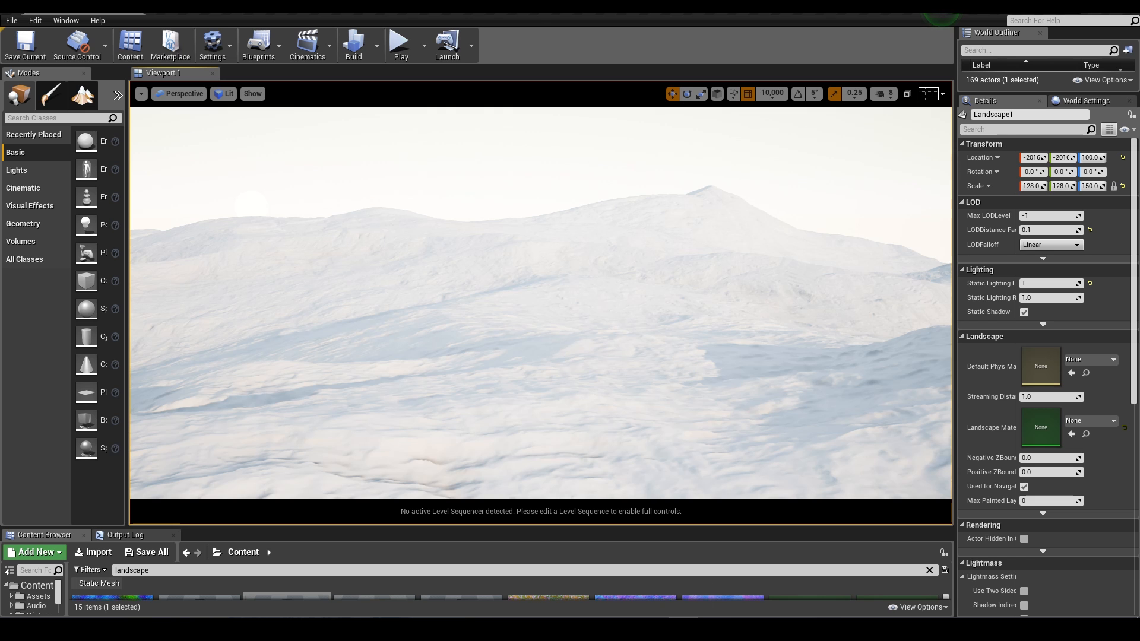
# Back in the Unreal Engine level, enlarge the Content Browser and assign Landscape2 as Landscape1's landscape material.
pyautogui.moveTo(557, 525); pyautogui.dragTo(558, 416)
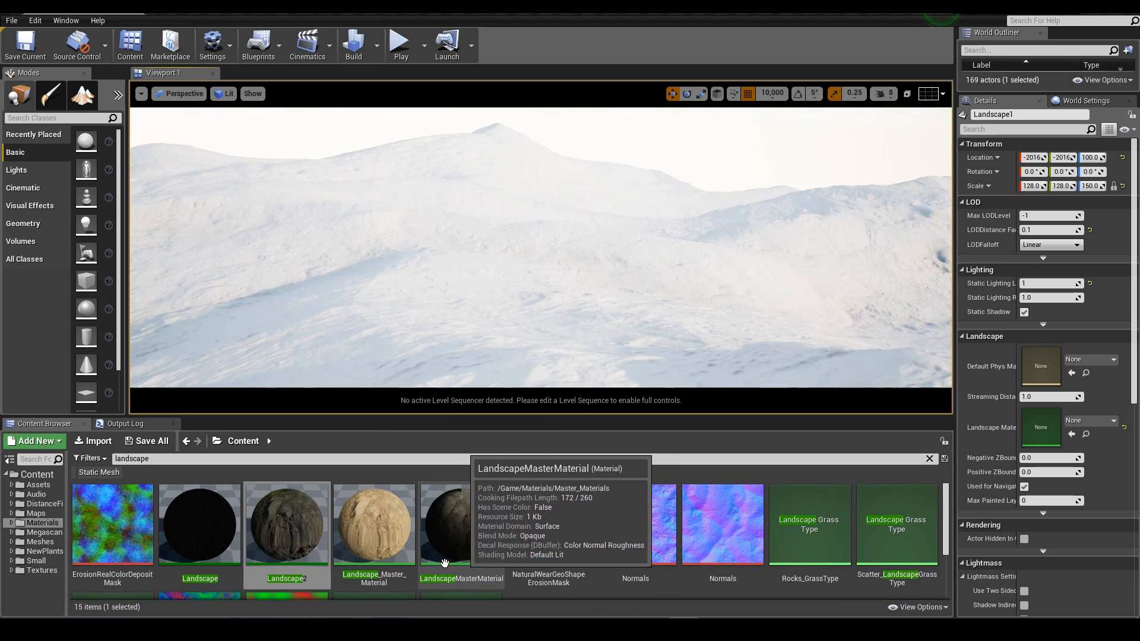
pyautogui.moveTo(287, 523); pyautogui.dragTo(1041, 422)
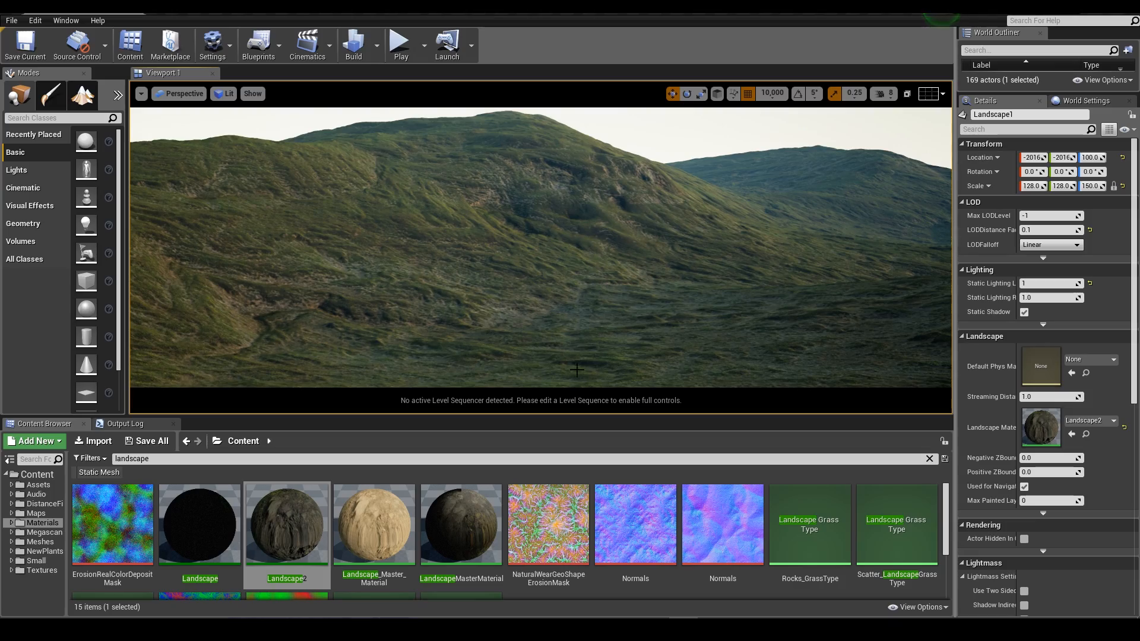
# View the textured terrain in the immersive viewport and toggle Game View.
pyautogui.press('F11')
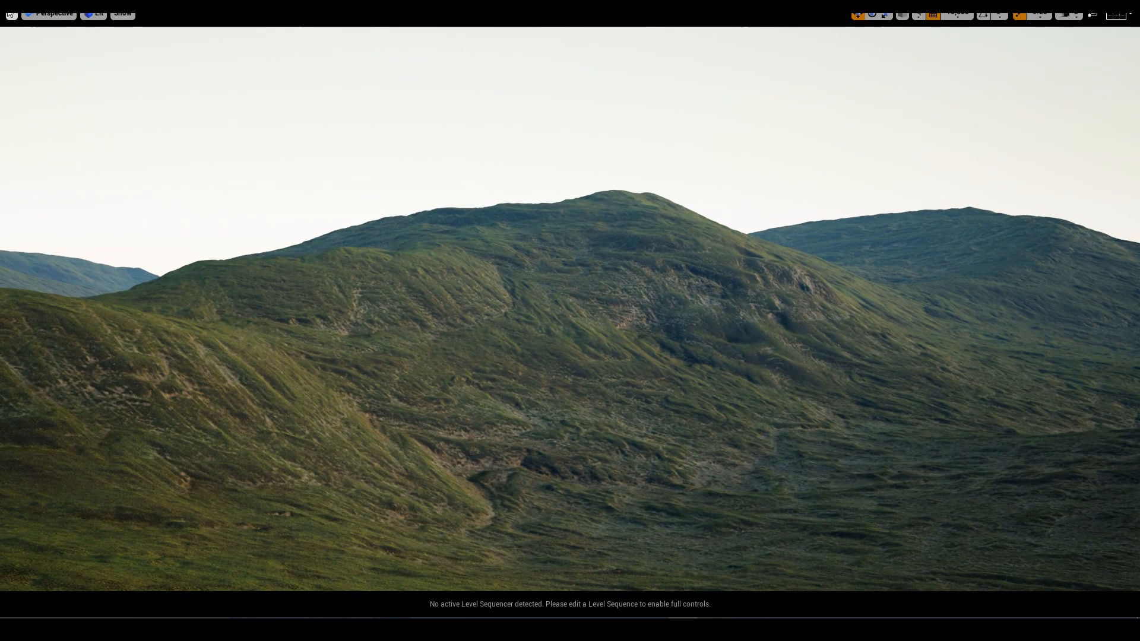
pyautogui.click(11, 13)
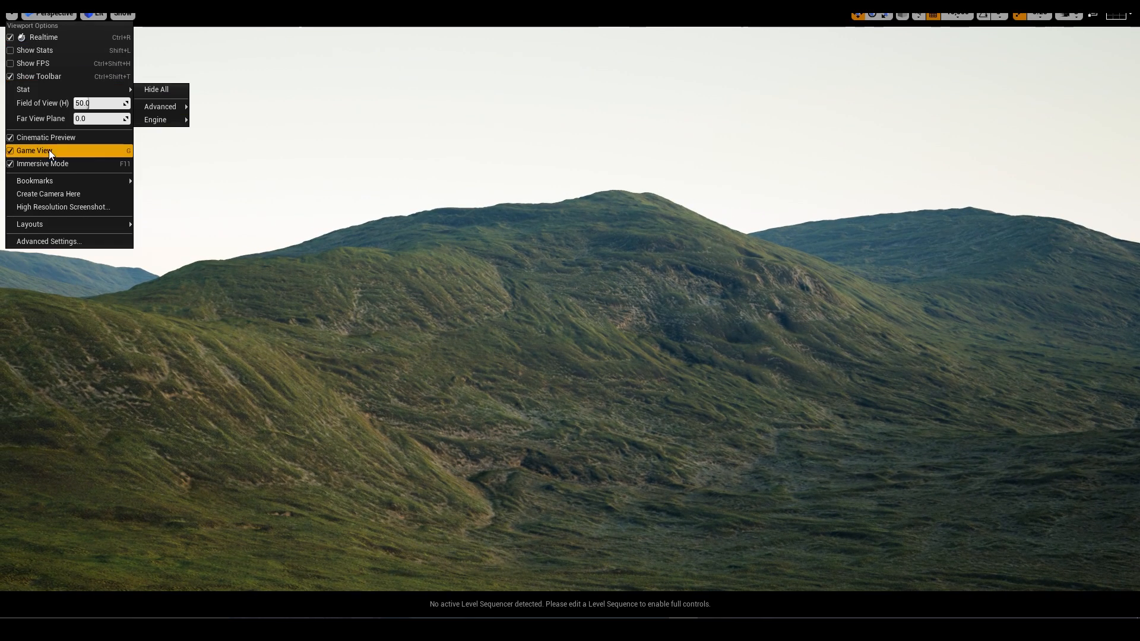
pyautogui.click(49, 150)
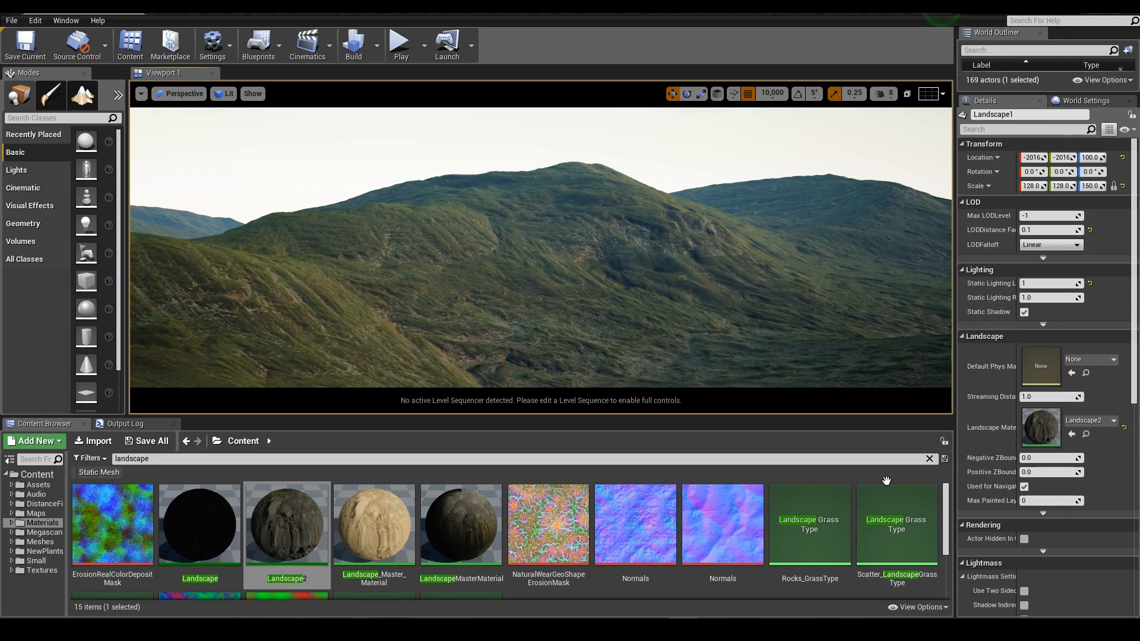
# Open the Landscape2 material instance, review its mask parameters, and open its parent Landscape_Master_Material.
pyautogui.doubleClick(1043, 427)
pyautogui.scroll(-20, 317, 334)
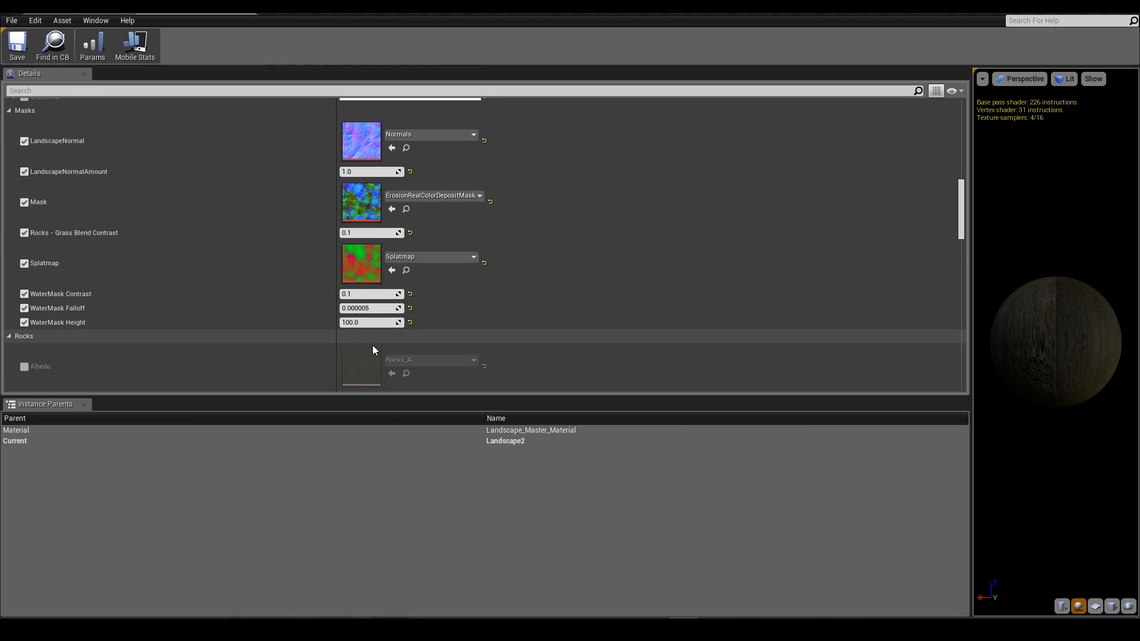
pyautogui.scroll(-4, 367, 338)
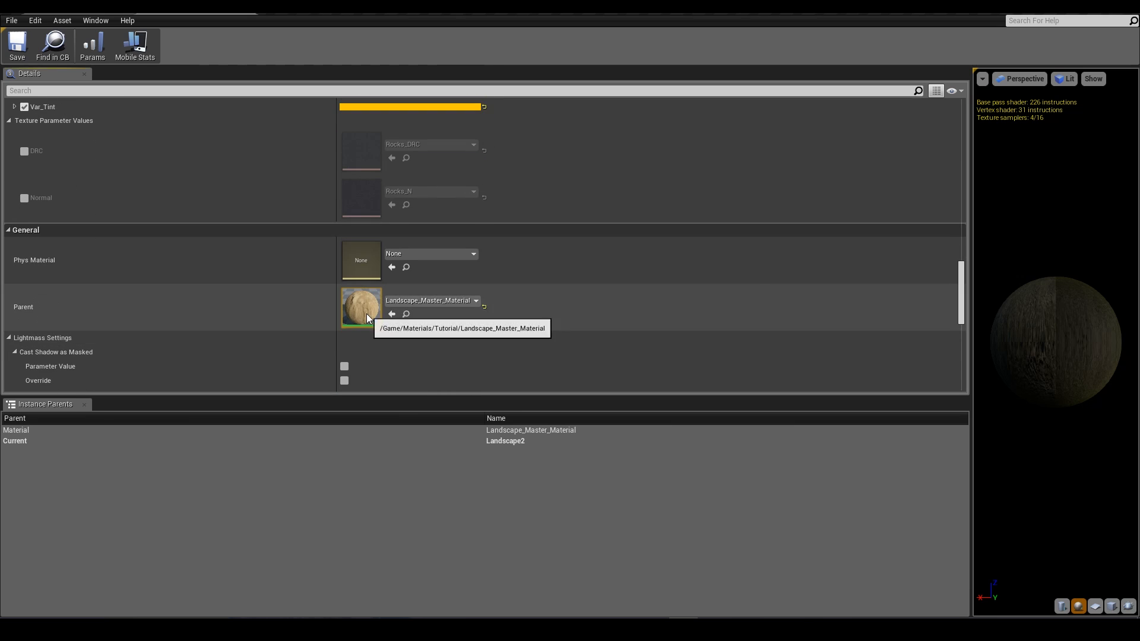
pyautogui.doubleClick(366, 313)
# Examine the Landscape_Master_Material graph, covering the masks, the Rocks - Grass Blend, the rock and grass layers and the landscape normals.
pyautogui.scroll(-6, 582, 380)
pyautogui.moveTo(469, 326); pyautogui.dragTo(579, 281, button='right')
pyautogui.scroll(4, 557, 288)
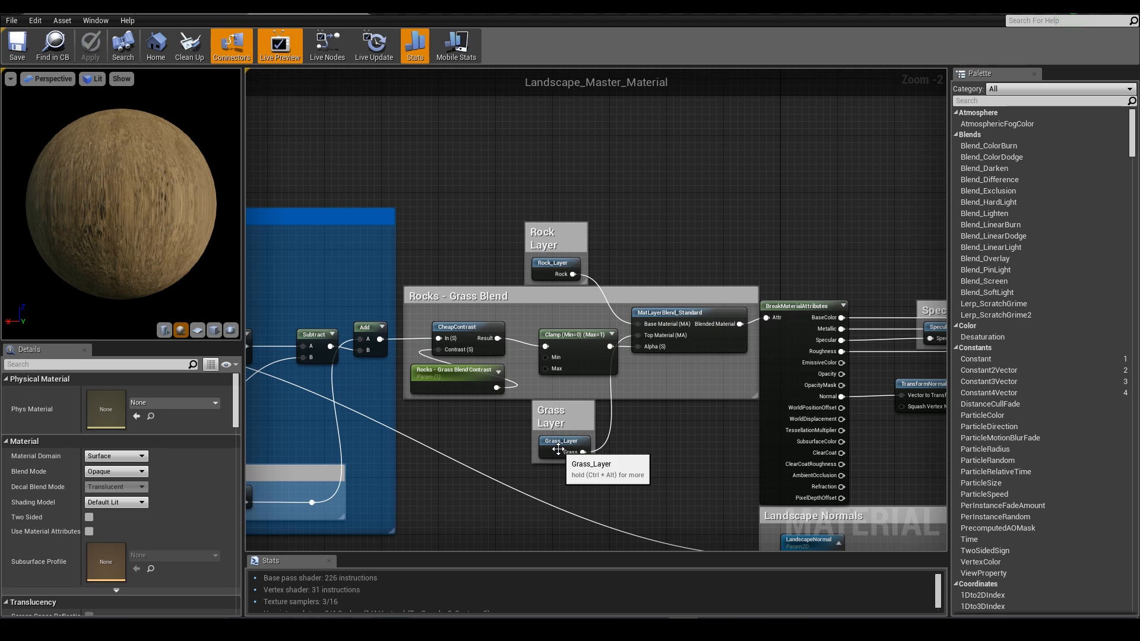
pyautogui.scroll(-5, 557, 381)
pyautogui.scroll(3, 555, 380)
pyautogui.scroll(2, 556, 380)
pyautogui.moveTo(764, 387); pyautogui.dragTo(591, 299, button='right')
pyautogui.scroll(-2, 591, 299)
pyautogui.moveTo(486, 435); pyautogui.dragTo(760, 455, button='right')
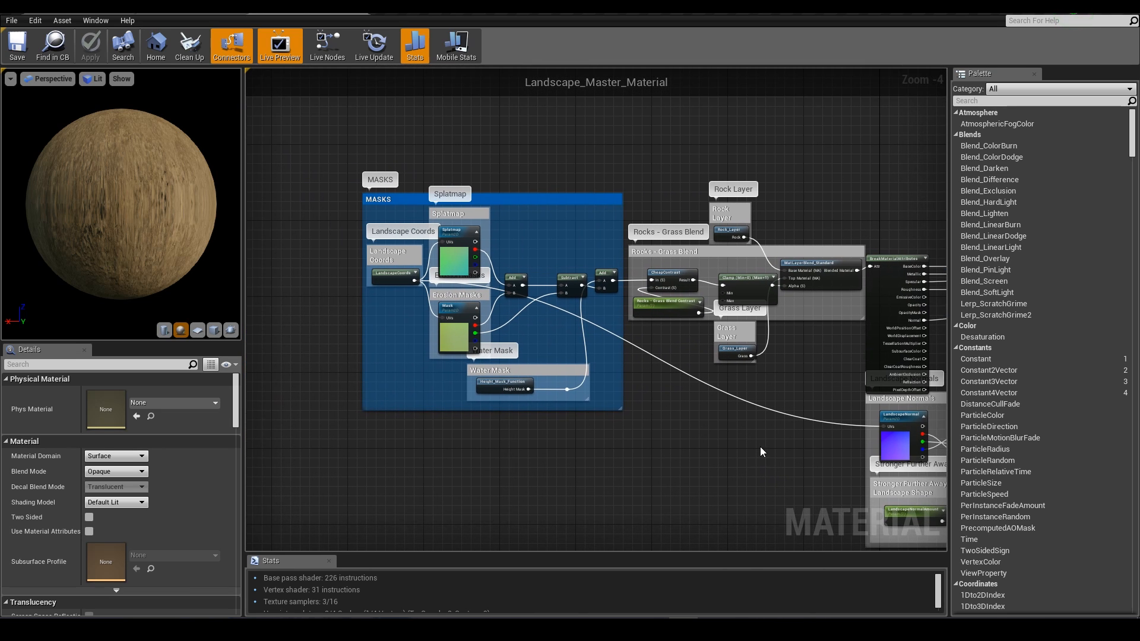
pyautogui.moveTo(653, 325); pyautogui.dragTo(596, 374, button='right')
pyautogui.scroll(1, 670, 384)
pyautogui.scroll(3, 671, 384)
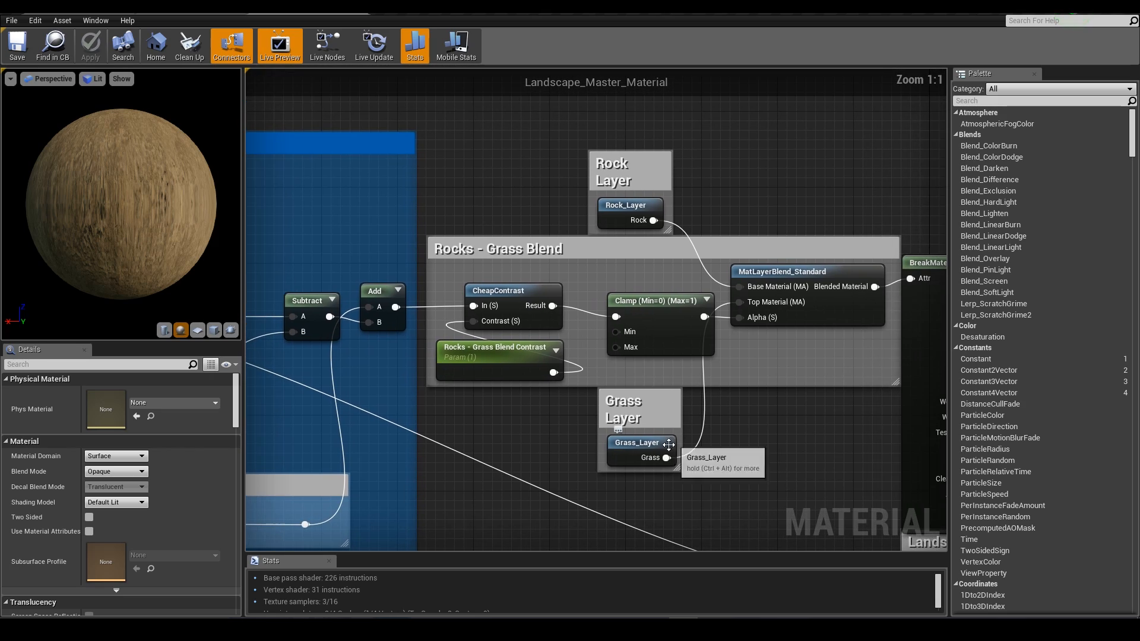
# Open the Grass_Layer material function and inspect the Grass_A texture used by its GrassAlbedo node.
pyautogui.click(630, 450)
pyautogui.doubleClick(631, 450)
pyautogui.scroll(3, 546, 332)
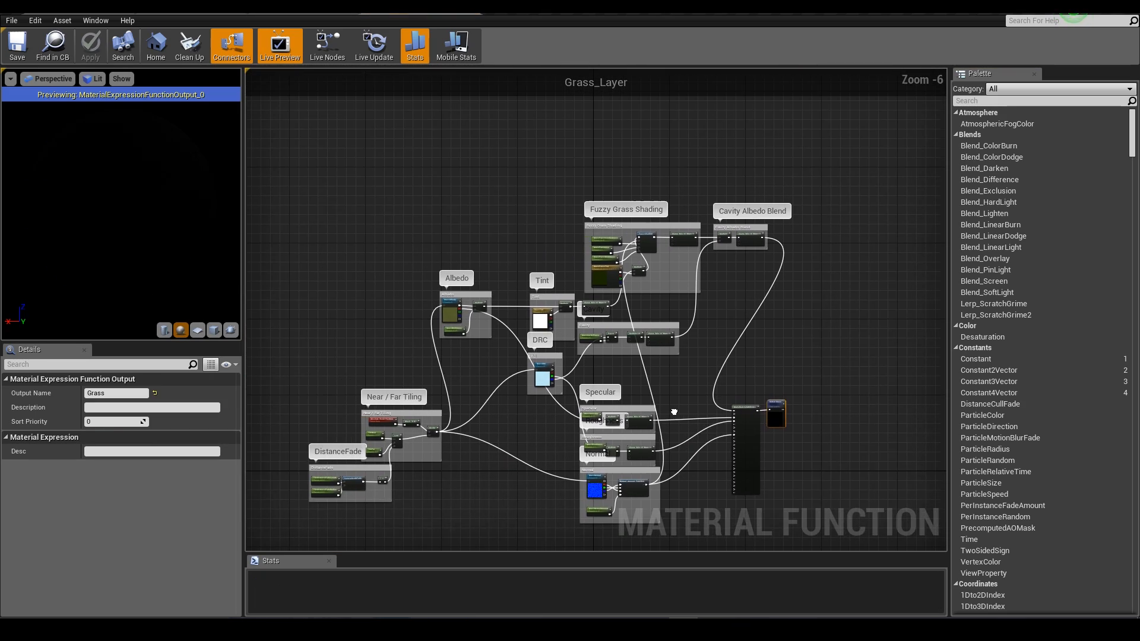
pyautogui.click(313, 320)
pyautogui.moveTo(355, 415); pyautogui.dragTo(552, 390, button='right')
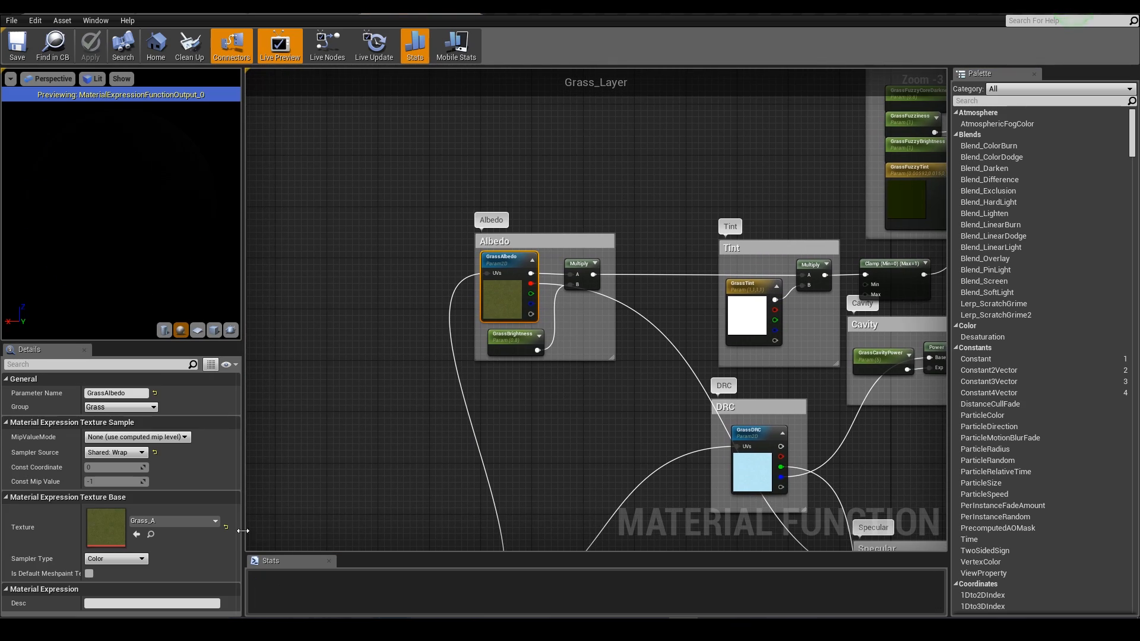
pyautogui.doubleClick(120, 525)
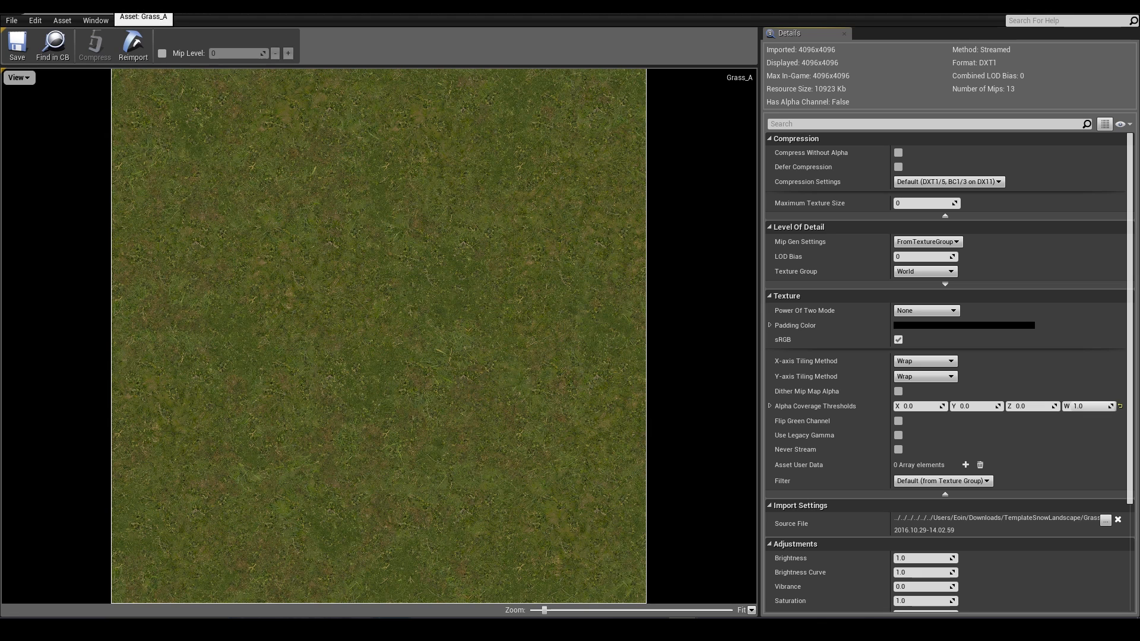
pyautogui.click(139, 13)
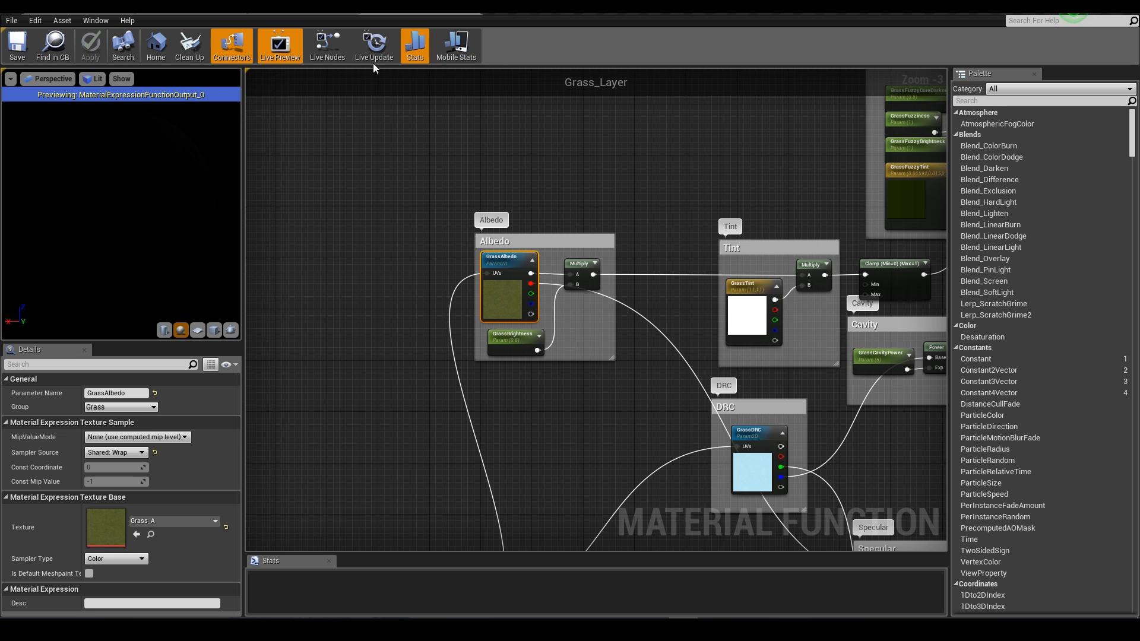
# Return to the master material, open the Rock_Layer function and inspect the Rocks_A texture used by its Albedo node.
pyautogui.click(380, 13)
pyautogui.doubleClick(642, 217)
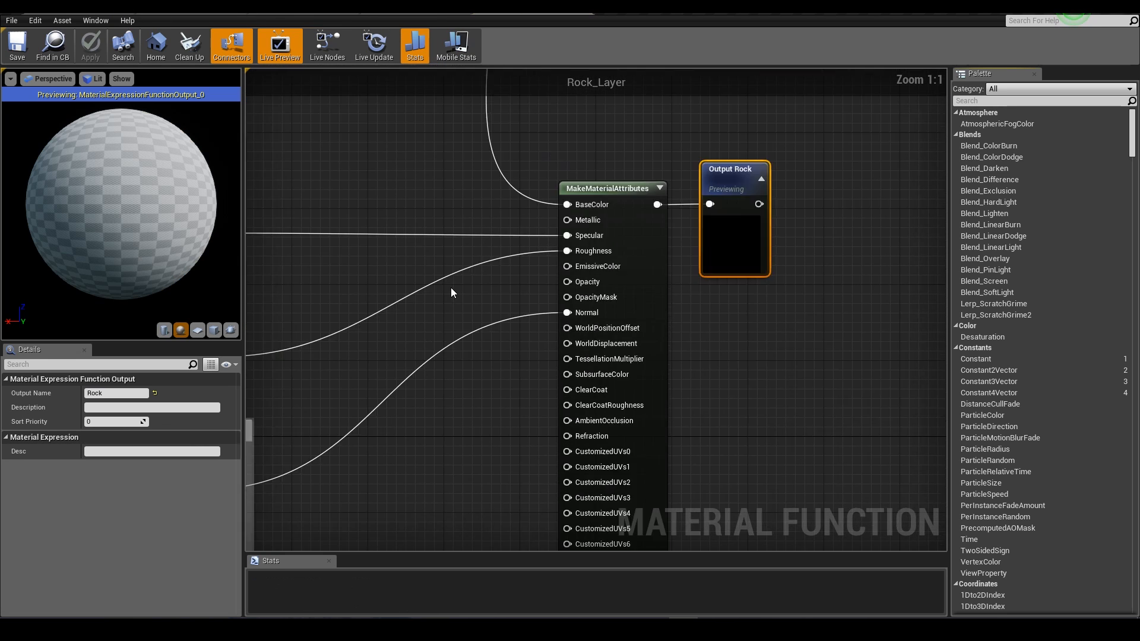
pyautogui.scroll(-5, 487, 279)
pyautogui.scroll(3, 451, 291)
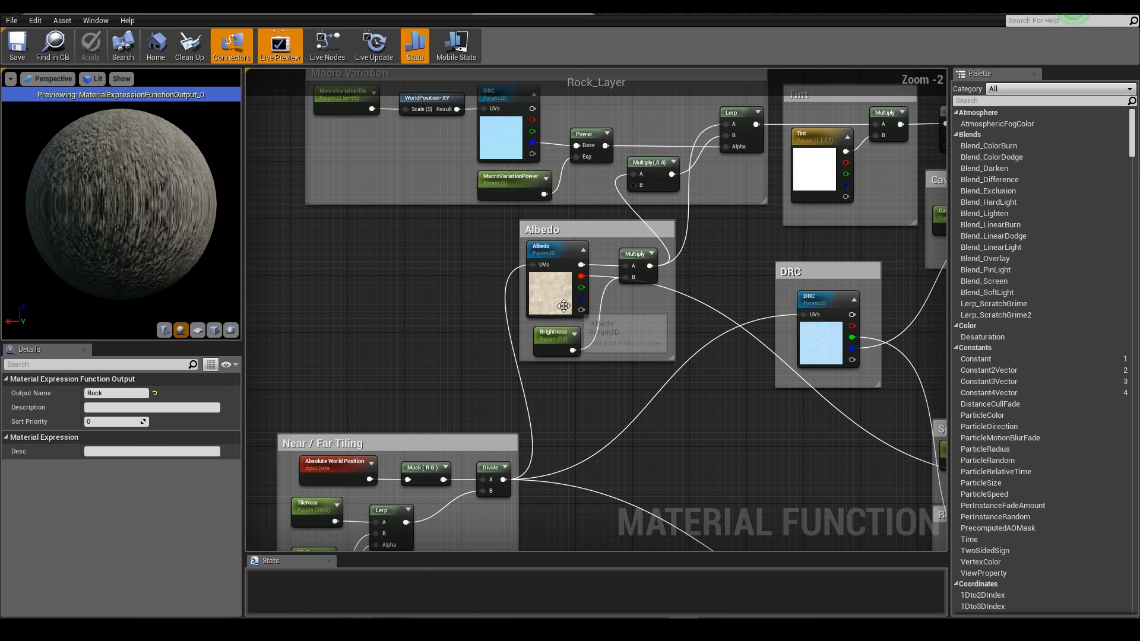
pyautogui.click(549, 252)
pyautogui.doubleClick(123, 528)
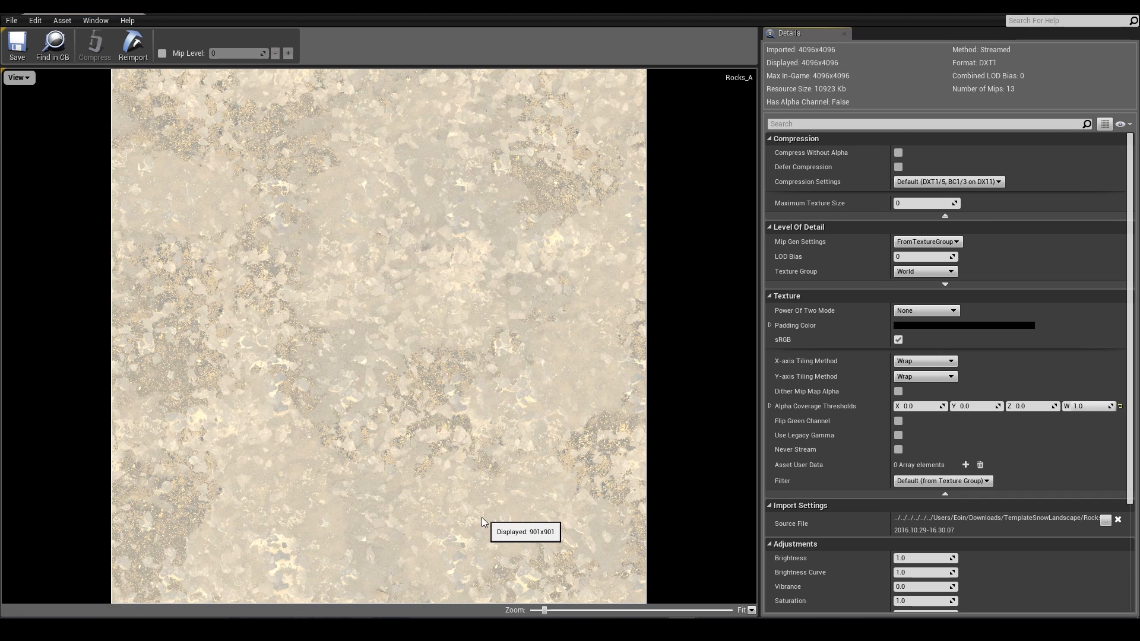
pyautogui.click(135, 14)
pyautogui.click(421, 14)
pyautogui.scroll(-5, 486, 274)
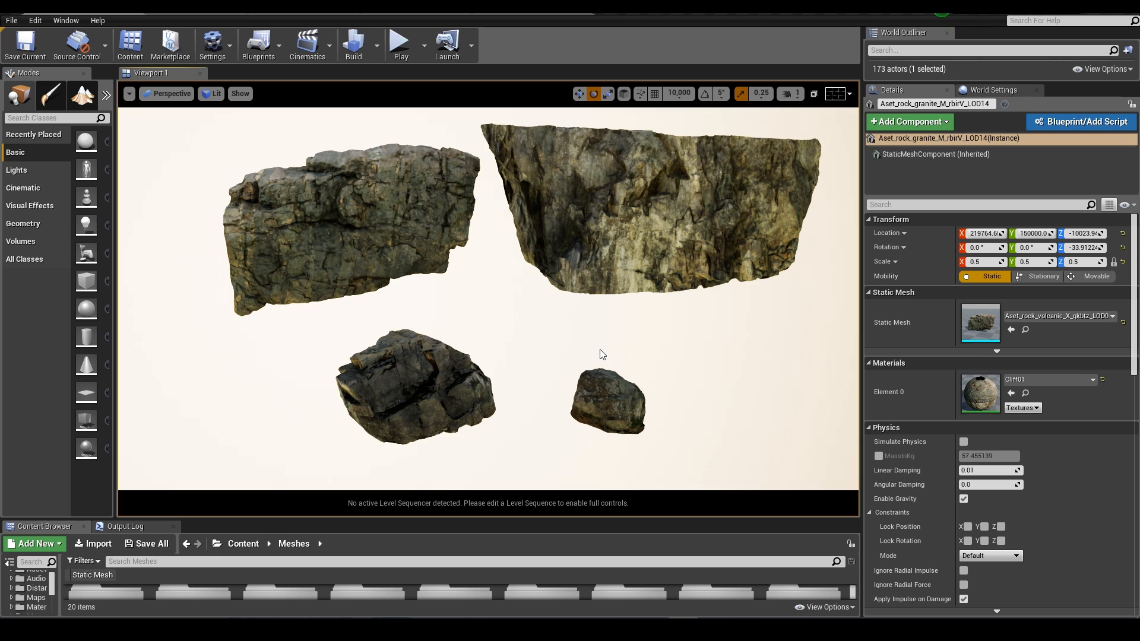
# Select the four rock and cliff meshes one by one to check their assigned static meshes and materials.
pyautogui.click(625, 410)
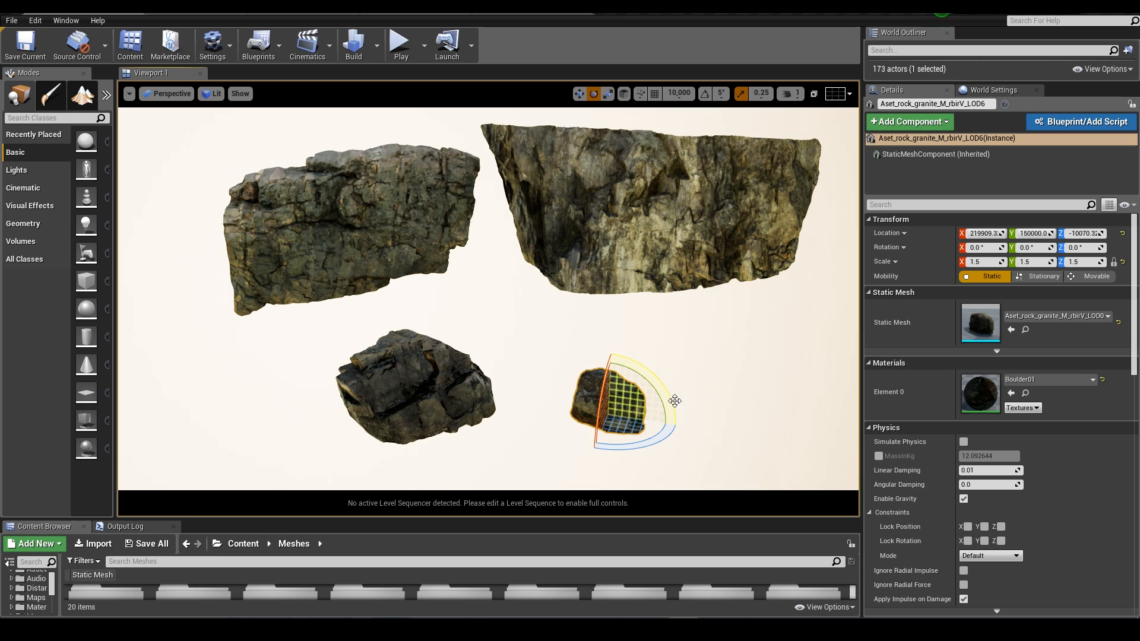
pyautogui.click(413, 416)
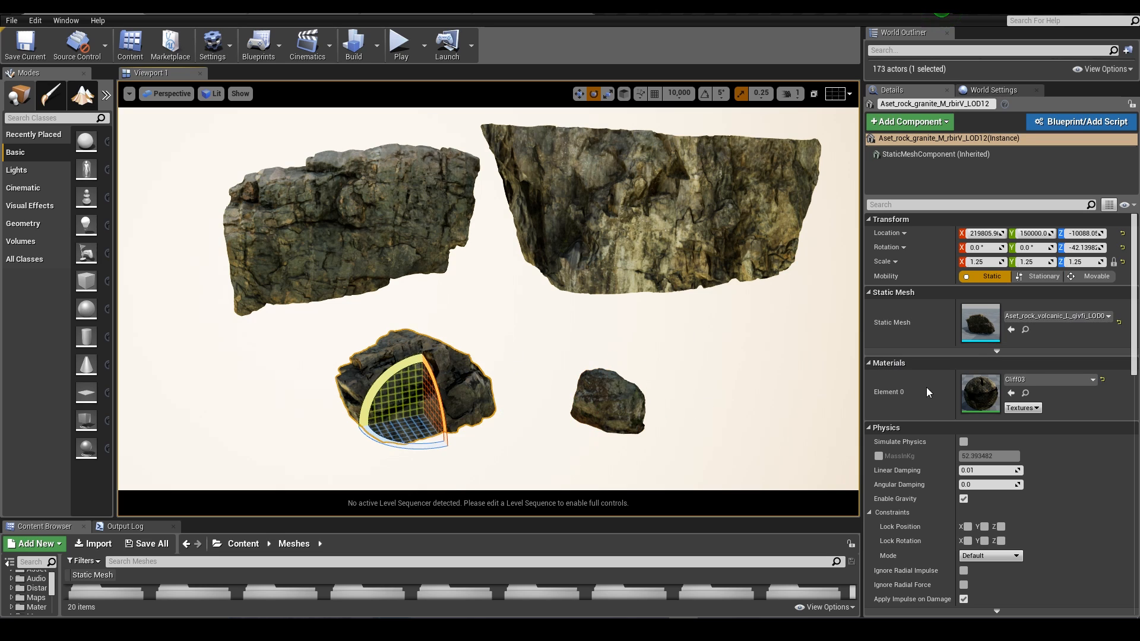
pyautogui.click(610, 252)
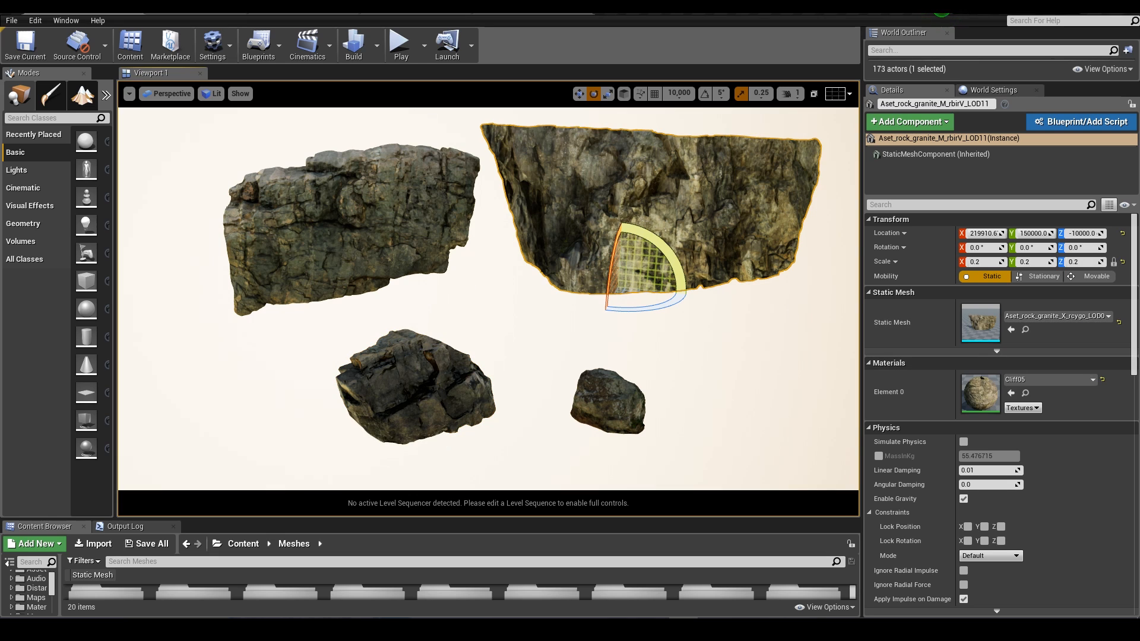
pyautogui.click(396, 266)
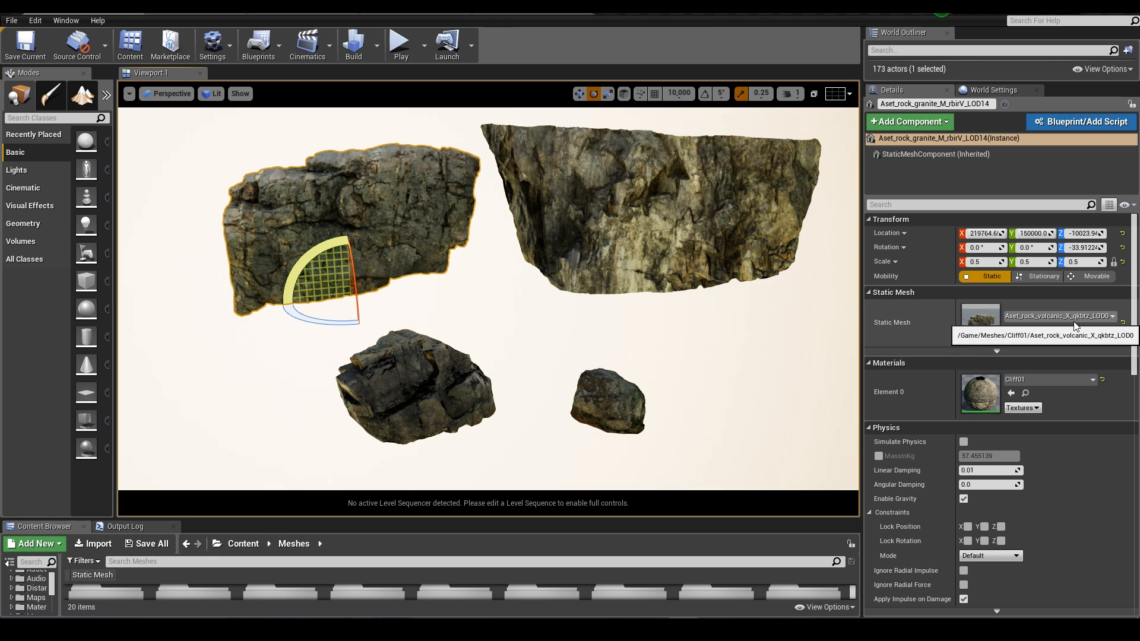
pyautogui.click(578, 311)
pyautogui.scroll(5, 560, 337)
pyautogui.scroll(-7, 559, 336)
# Show the landscape viewport in immersive mode and lower the Cliff01 rock until it is partly embedded in the hillside.
pyautogui.moveTo(560, 336); pyautogui.dragTo(558, 319, button='right')
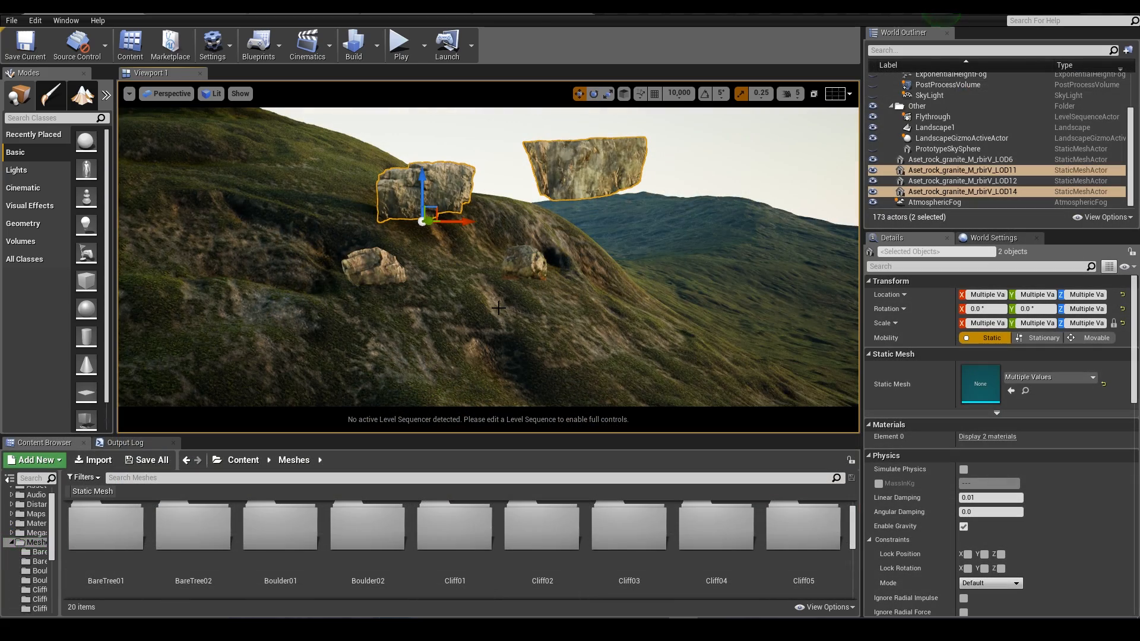
pyautogui.press('F11')
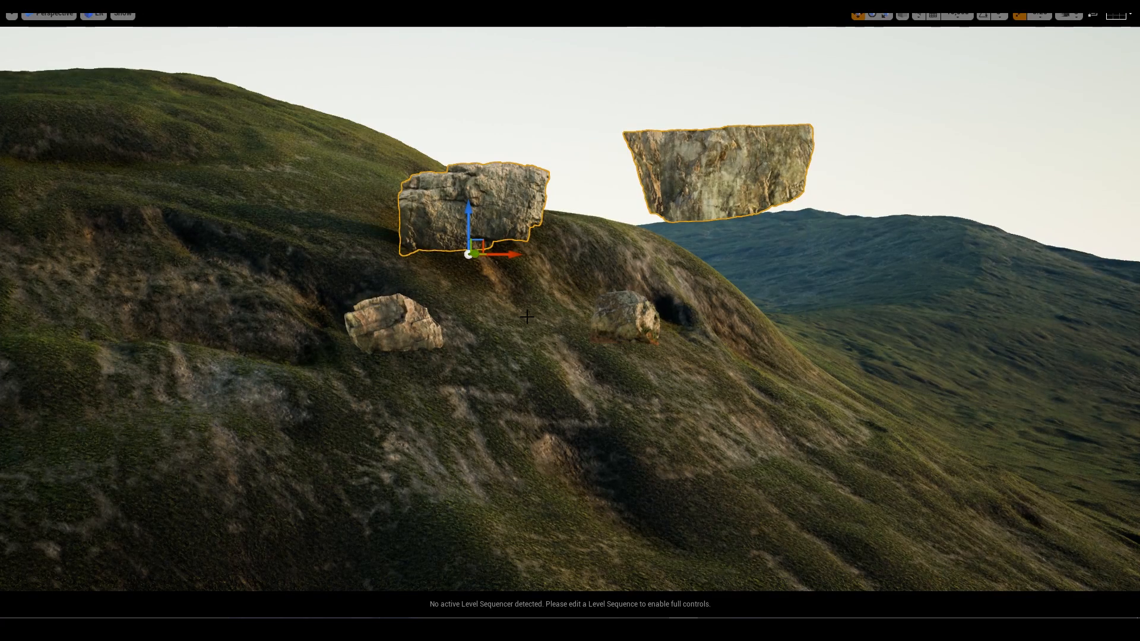
pyautogui.moveTo(532, 333); pyautogui.dragTo(550, 302, button='right')
pyautogui.press('g')
pyautogui.click(469, 247)
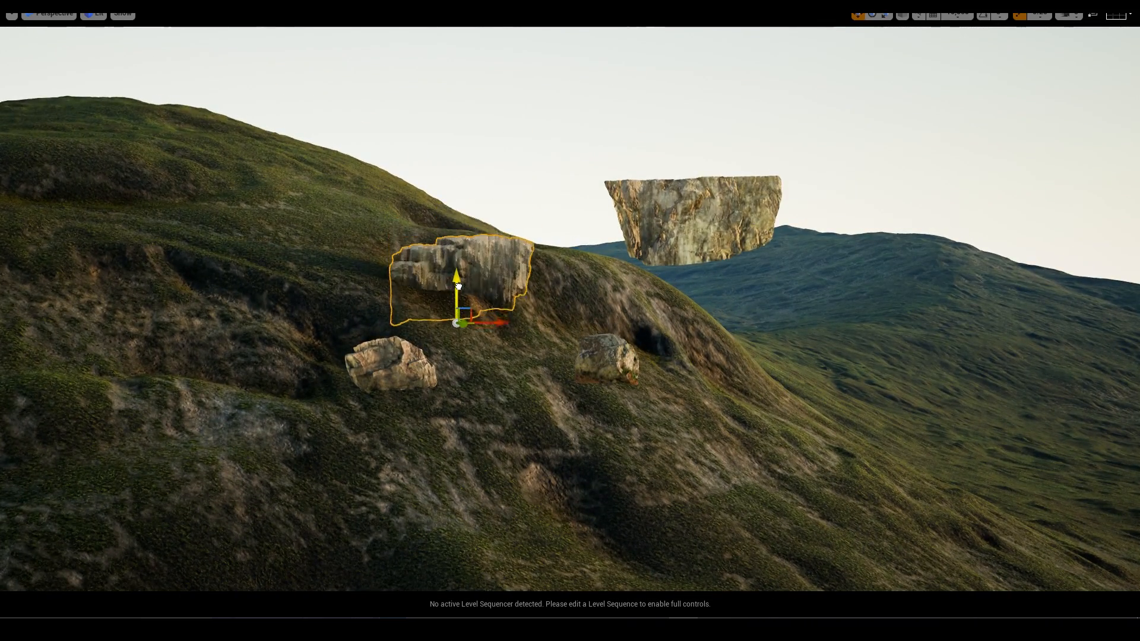
pyautogui.moveTo(477, 314); pyautogui.dragTo(442, 334, button='right')
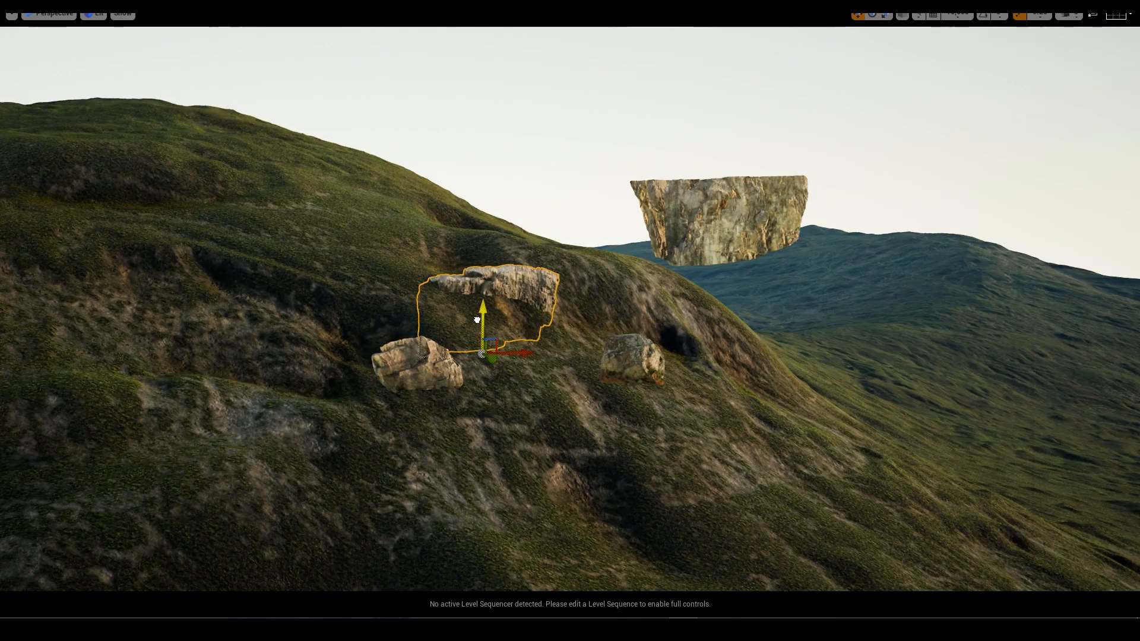
pyautogui.moveTo(477, 320); pyautogui.dragTo(514, 308, button='right')
# Place a copy of the embedded cliff rock beside it on the slope and rotate the copy.
pyautogui.press('g')
pyautogui.press('g')
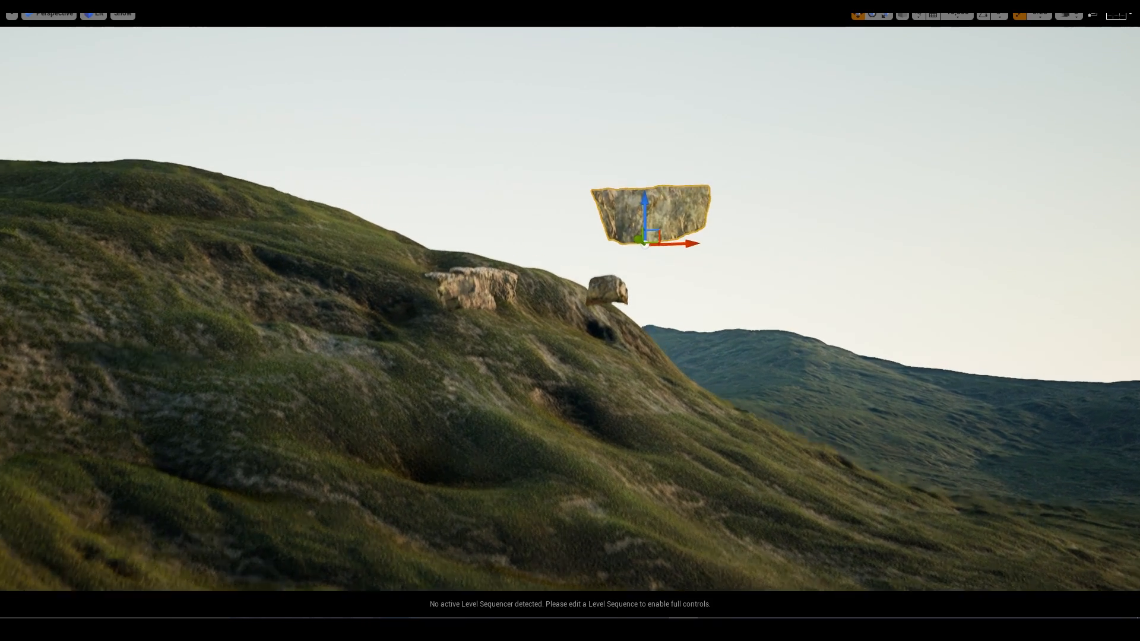
pyautogui.moveTo(484, 242)
pyautogui.mouseDown(button='right')
pyautogui.moveTo(484, 261)
pyautogui.moveTo(484, 243)
pyautogui.mouseUp(button='right')
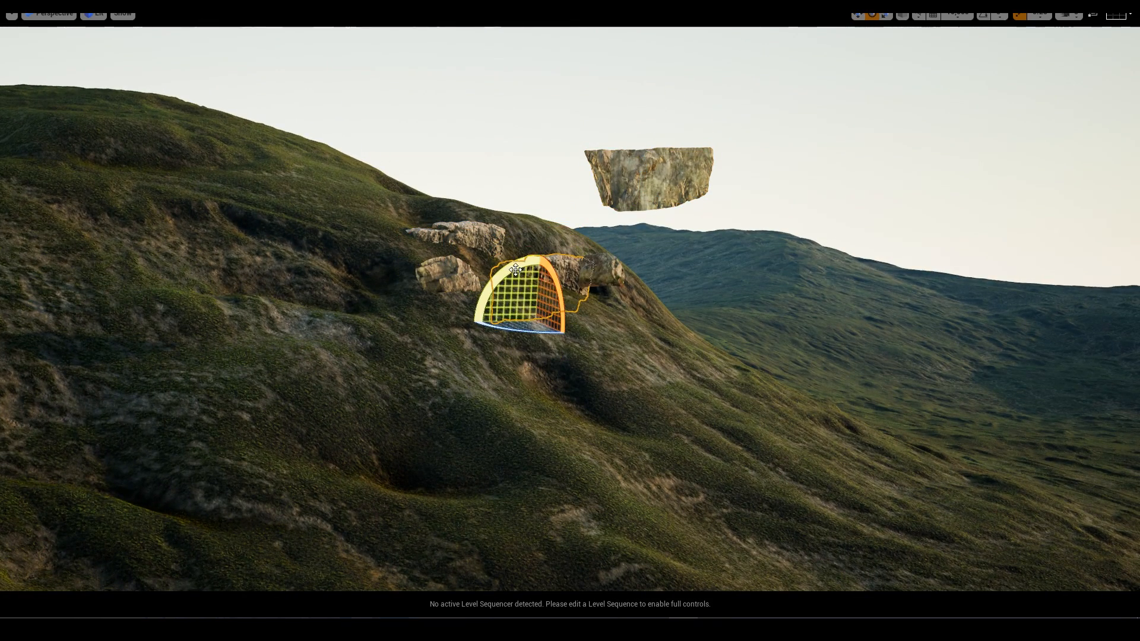
# Rotate the selected rock beside the ledge and sink it into the hillside so only its top edge protrudes.
pyautogui.moveTo(591, 333); pyautogui.dragTo(544, 289)
pyautogui.press('g')
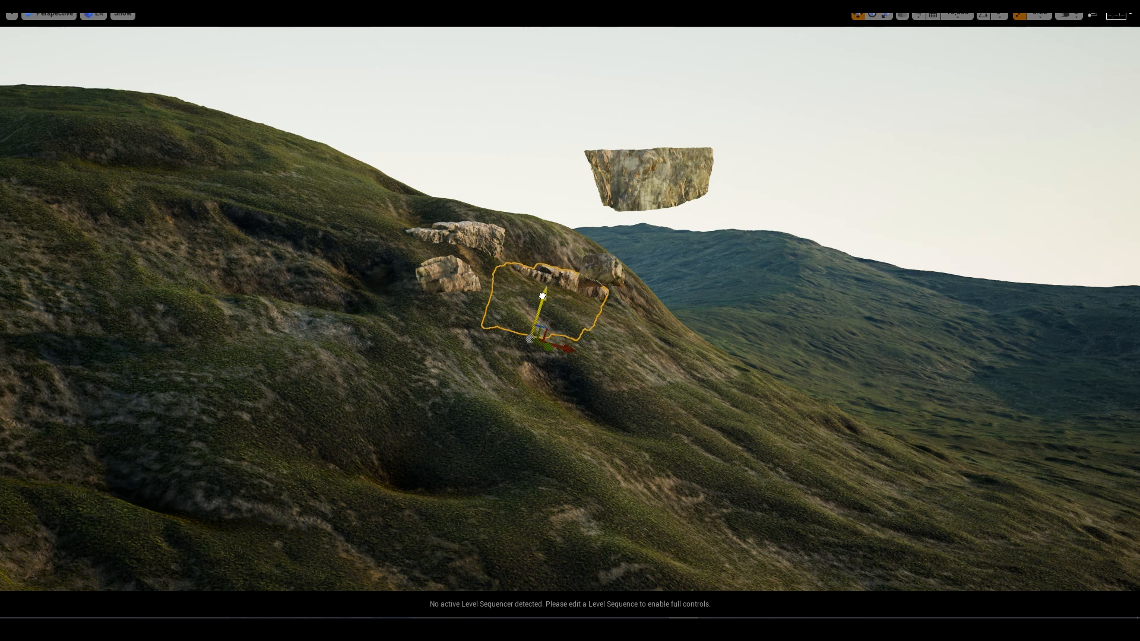
pyautogui.moveTo(571, 319); pyautogui.dragTo(487, 245, button='right')
pyautogui.click(487, 245)
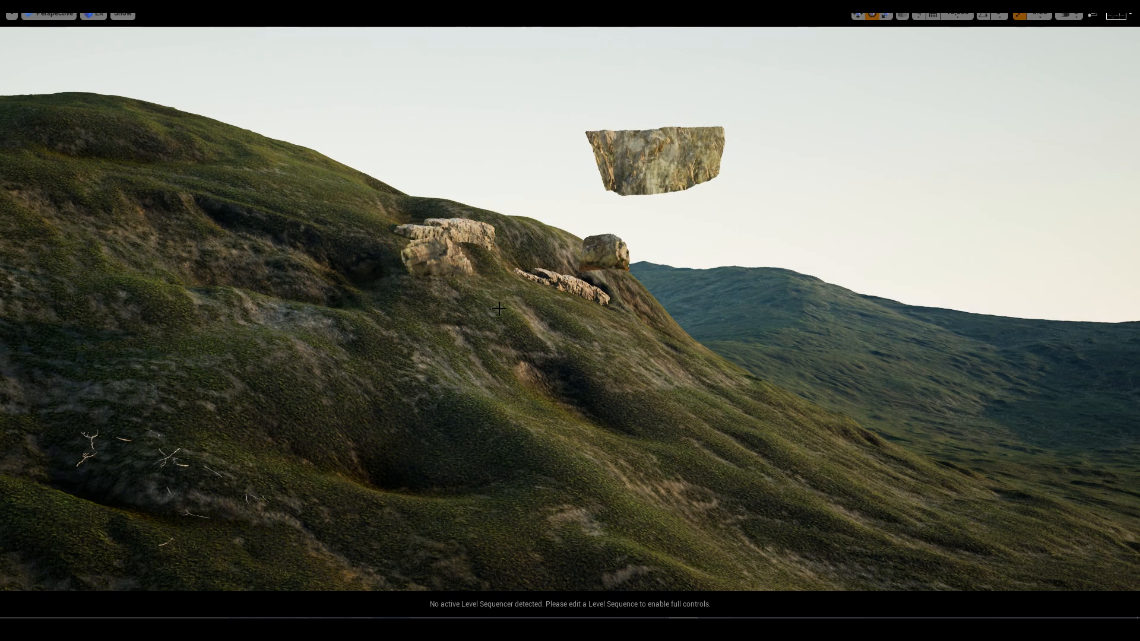
# Move the large floating cliff piece onto the ridge between the smaller rocks and rotate it to follow the slope.
pyautogui.moveTo(499, 294); pyautogui.dragTo(672, 257, button='right')
pyautogui.click(672, 257)
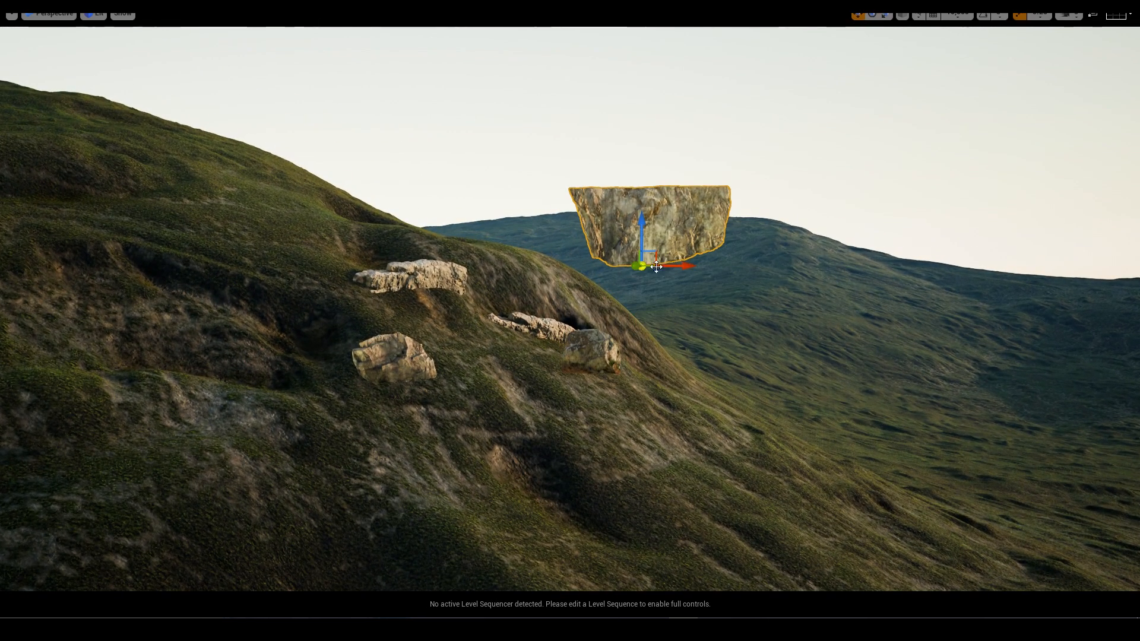
pyautogui.moveTo(656, 266); pyautogui.dragTo(496, 271)
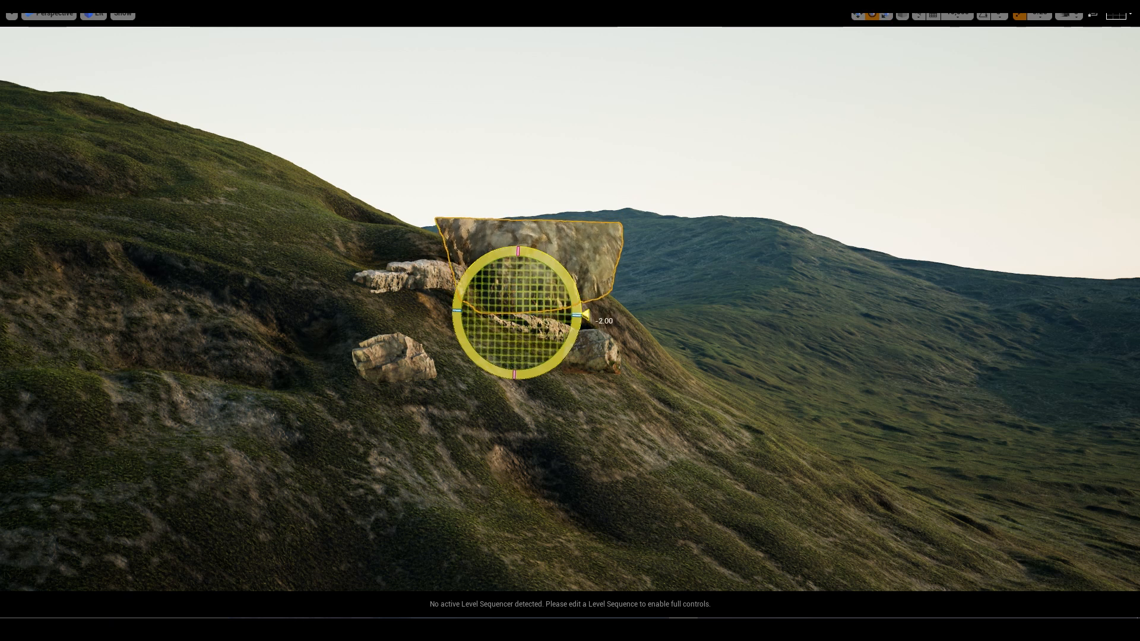
pyautogui.moveTo(538, 246); pyautogui.dragTo(582, 337)
pyautogui.press('w')
pyautogui.press('q')
pyautogui.moveTo(505, 333); pyautogui.dragTo(504, 302, button='right')
pyautogui.moveTo(515, 287); pyautogui.dragTo(510, 309)
pyautogui.moveTo(536, 350)
pyautogui.mouseDown()
pyautogui.moveTo(502, 340)
pyautogui.moveTo(534, 341)
pyautogui.mouseUp()
# Duplicate the rounded boulder at the cliff's downhill end and place the copy at its uphill end above the ledge.
pyautogui.press('e')
pyautogui.click(592, 317)
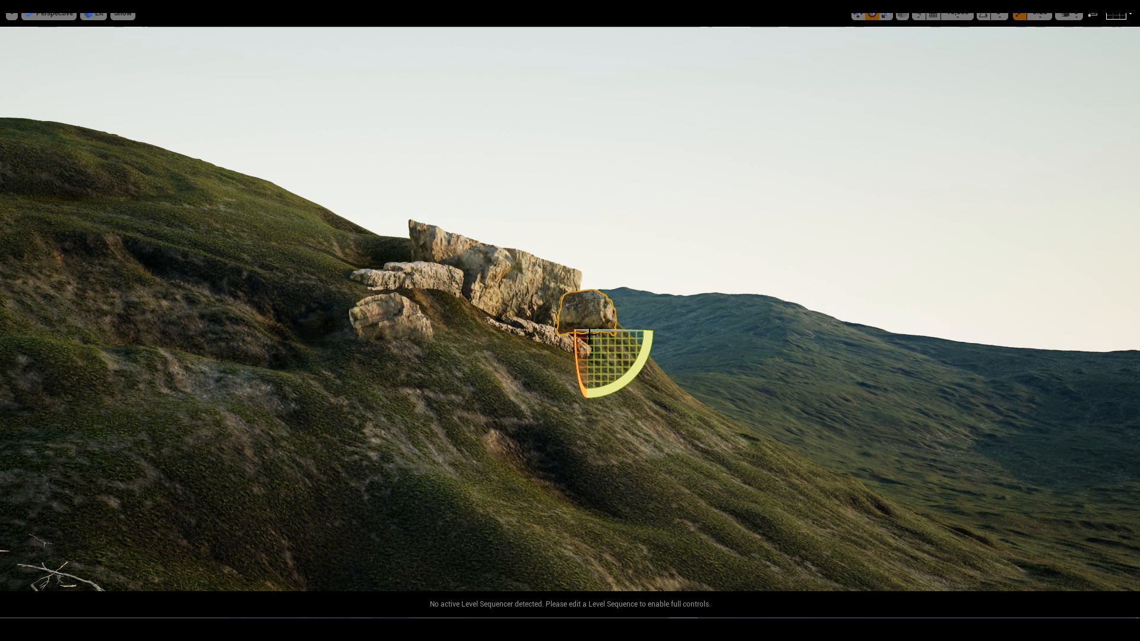
pyautogui.press('w')
pyautogui.moveTo(615, 330); pyautogui.dragTo(439, 211)
pyautogui.moveTo(425, 250); pyautogui.dragTo(457, 269)
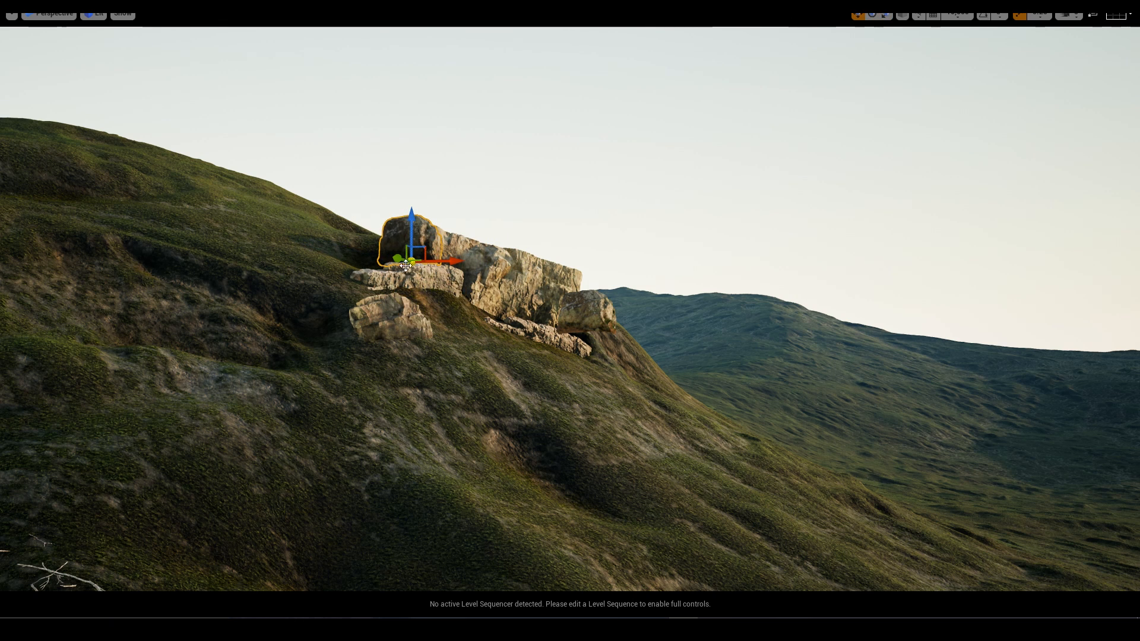
pyautogui.moveTo(406, 265); pyautogui.dragTo(385, 264)
pyautogui.press('g')
# Duplicate the rock below the ledge and move the copy to the cliff's downhill end.
pyautogui.moveTo(375, 352)
pyautogui.mouseDown(button='right')
pyautogui.moveTo(377, 323)
pyautogui.moveTo(374, 367)
pyautogui.mouseUp(button='right')
pyautogui.press('g')
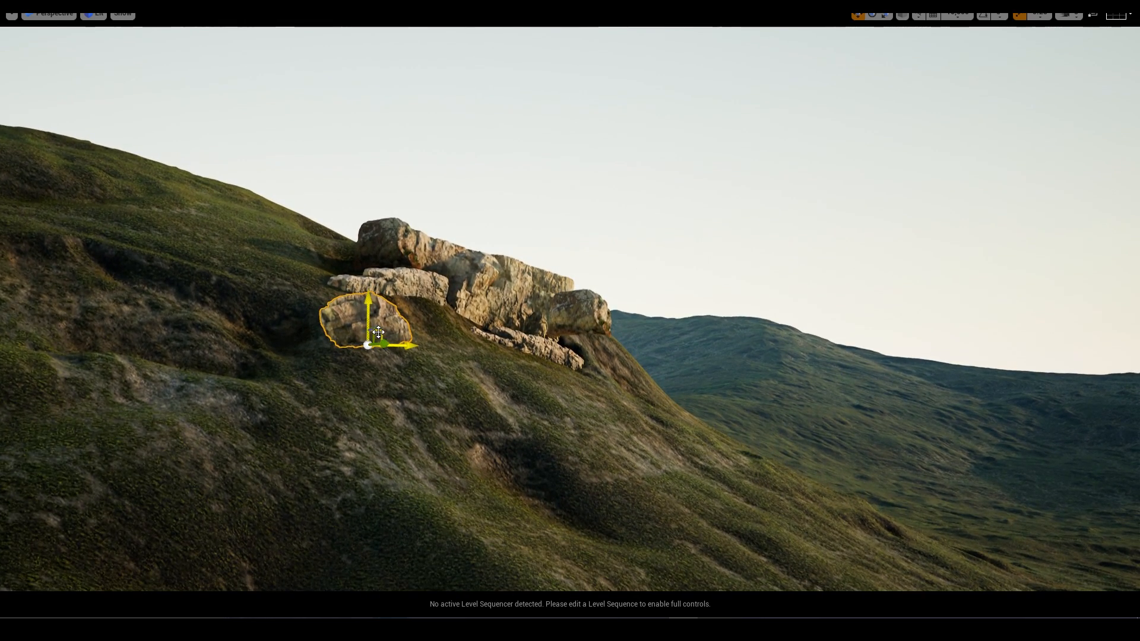
pyautogui.keyDown('alt'); pyautogui.moveTo(387, 341); pyautogui.dragTo(515, 346); pyautogui.keyUp('alt')
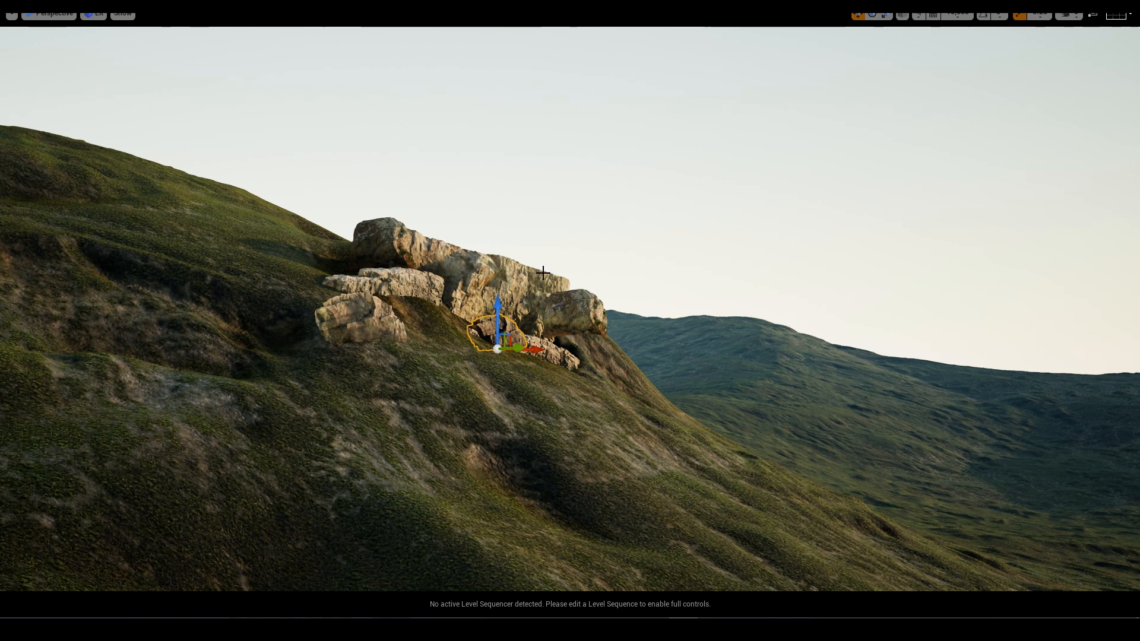
pyautogui.moveTo(542, 272); pyautogui.dragTo(542, 267, button='right')
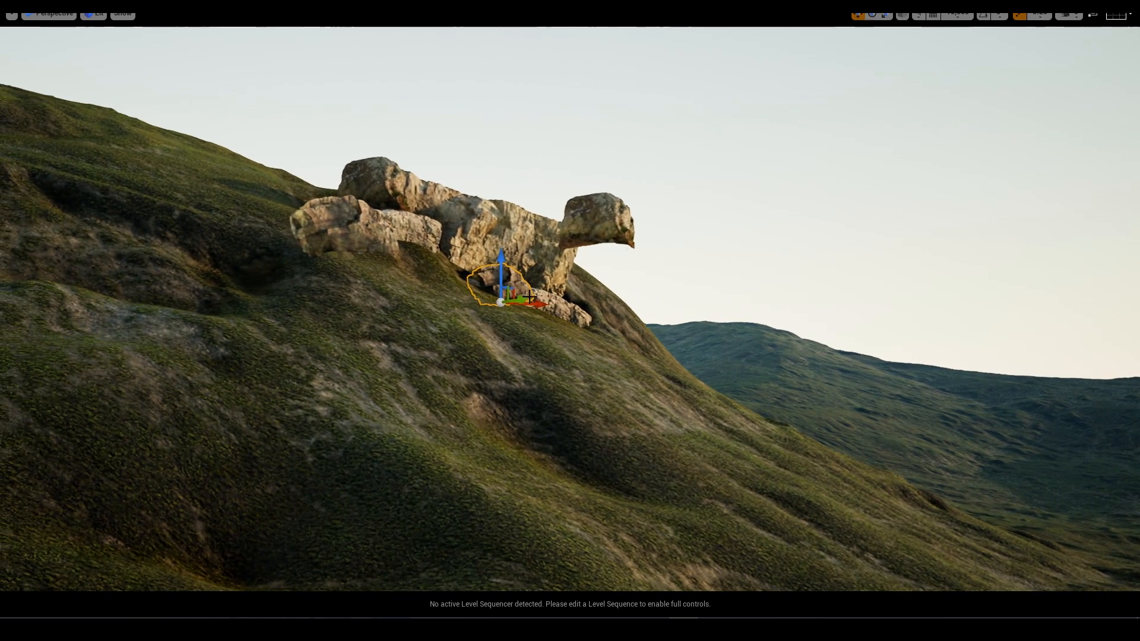
pyautogui.moveTo(519, 304); pyautogui.dragTo(593, 305)
# Rotate and stack the copied rocks against the cliff's downhill end.
pyautogui.press('e')
pyautogui.press('r')
pyautogui.press('e')
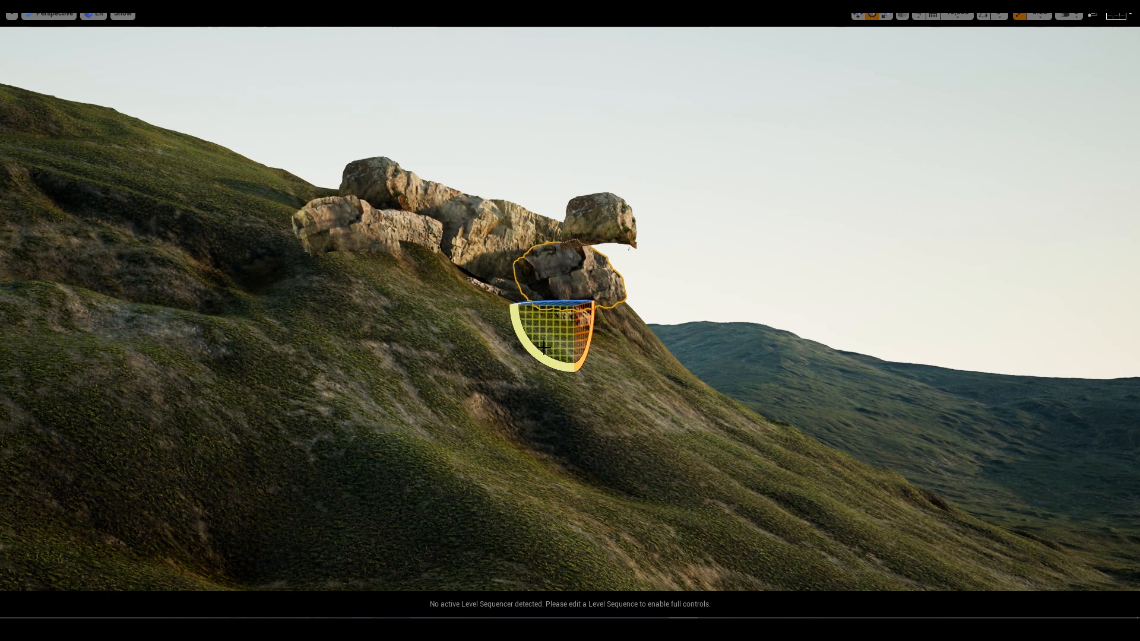
pyautogui.moveTo(544, 348); pyautogui.dragTo(520, 325)
pyautogui.press('w')
pyautogui.moveTo(596, 282); pyautogui.dragTo(578, 307)
pyautogui.press('g')
pyautogui.moveTo(578, 307)
pyautogui.mouseDown(button='right')
pyautogui.moveTo(578, 295)
pyautogui.moveTo(577, 319)
pyautogui.mouseUp(button='right')
pyautogui.moveTo(597, 417); pyautogui.dragTo(598, 418, button='right')
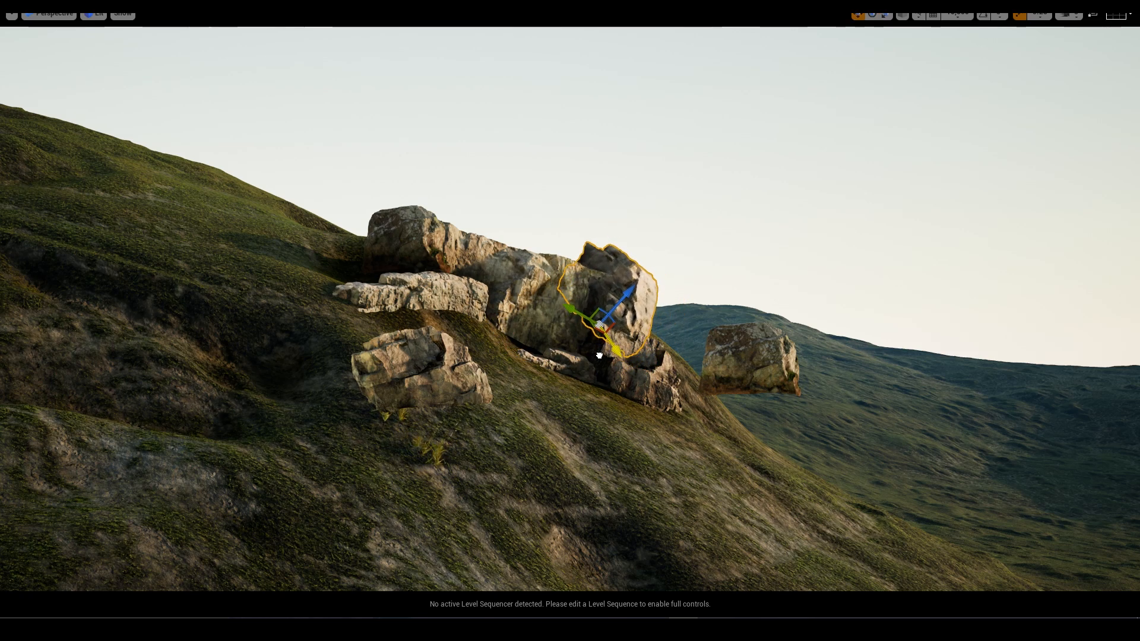
pyautogui.press('g')
# Duplicate the flat ledge rock, rotate the copy, and set it against the top of the cliff beside the stacked rocks.
pyautogui.moveTo(600, 356); pyautogui.dragTo(442, 309, button='right')
pyautogui.click(442, 309)
pyautogui.keyDown('alt'); pyautogui.moveTo(446, 388); pyautogui.dragTo(477, 339); pyautogui.keyUp('alt')
pyautogui.press('e')
pyautogui.moveTo(527, 299); pyautogui.dragTo(524, 275)
pyautogui.press('w')
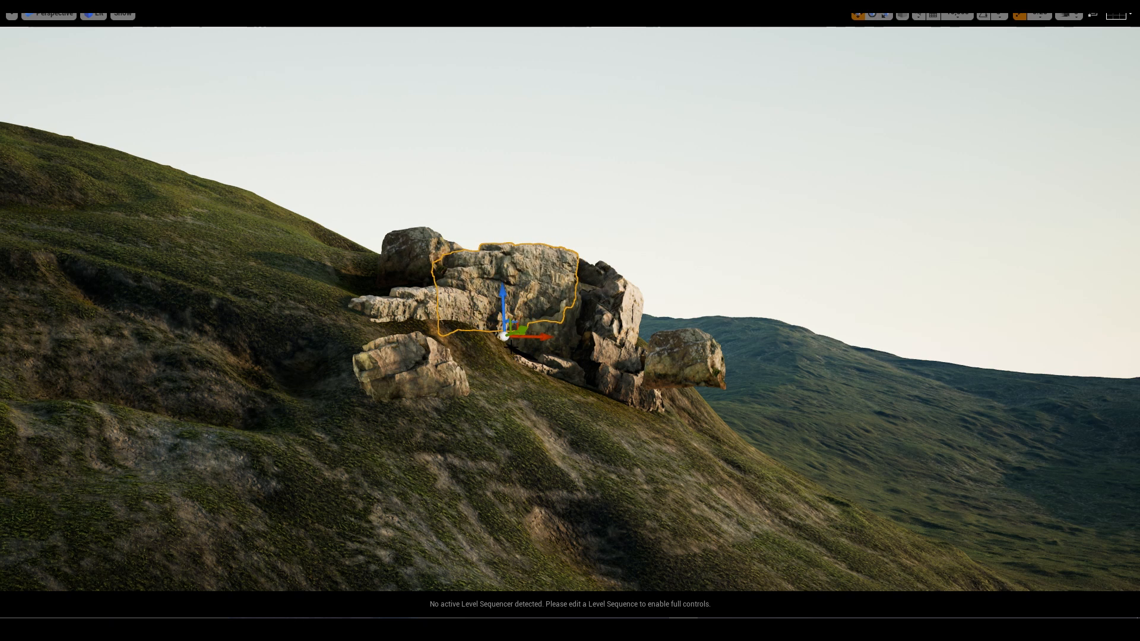
pyautogui.moveTo(515, 330); pyautogui.dragTo(547, 332)
pyautogui.press('s')
pyautogui.moveTo(547, 346); pyautogui.dragTo(543, 285, button='right')
# Try to rotate the large cliff piece so it fits among the surrounding rocks.
pyautogui.click(542, 281)
pyautogui.press('e')
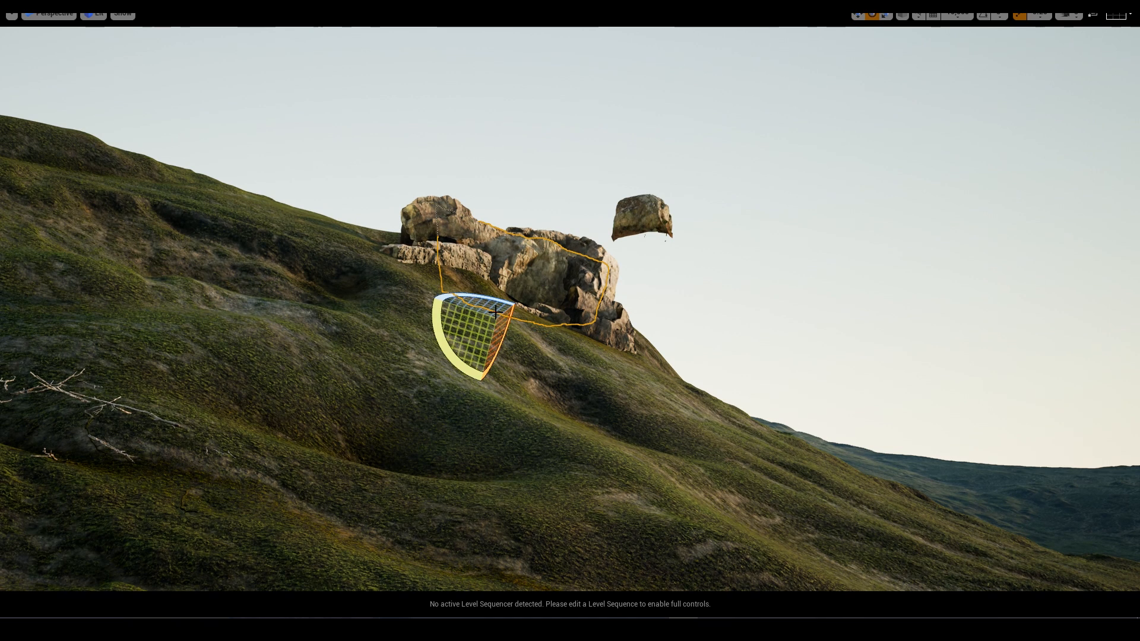
pyautogui.moveTo(496, 311)
pyautogui.mouseDown()
pyautogui.moveTo(483, 304)
pyautogui.moveTo(503, 328)
pyautogui.mouseUp()
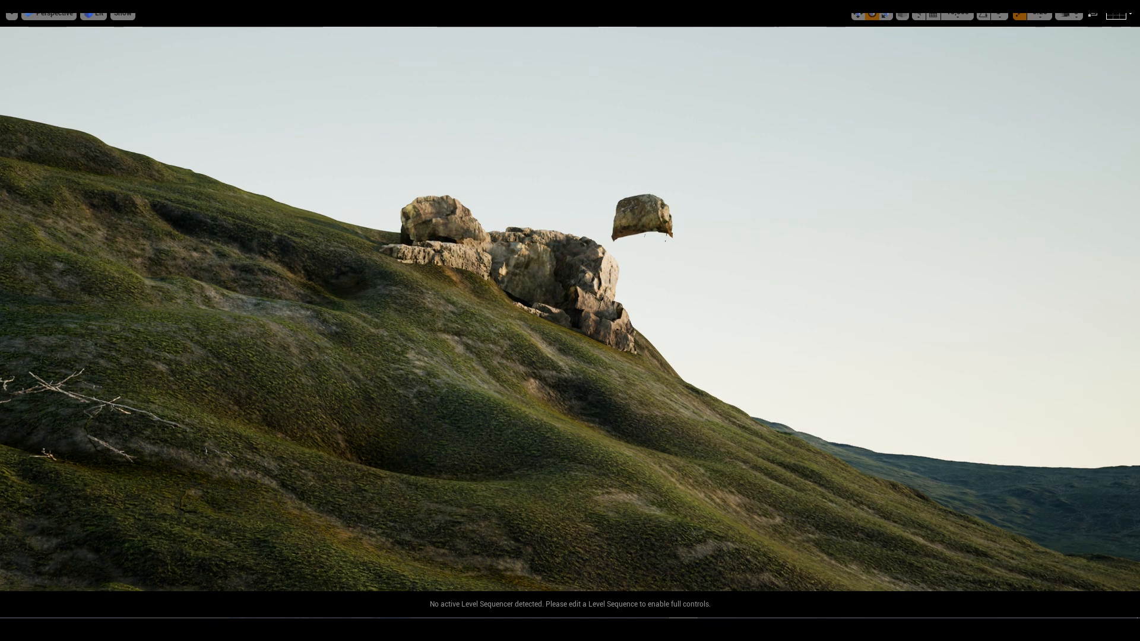
pyautogui.moveTo(503, 328); pyautogui.dragTo(499, 312, button='right')
pyautogui.moveTo(501, 410); pyautogui.dragTo(499, 403)
pyautogui.moveTo(503, 325); pyautogui.dragTo(503, 327)
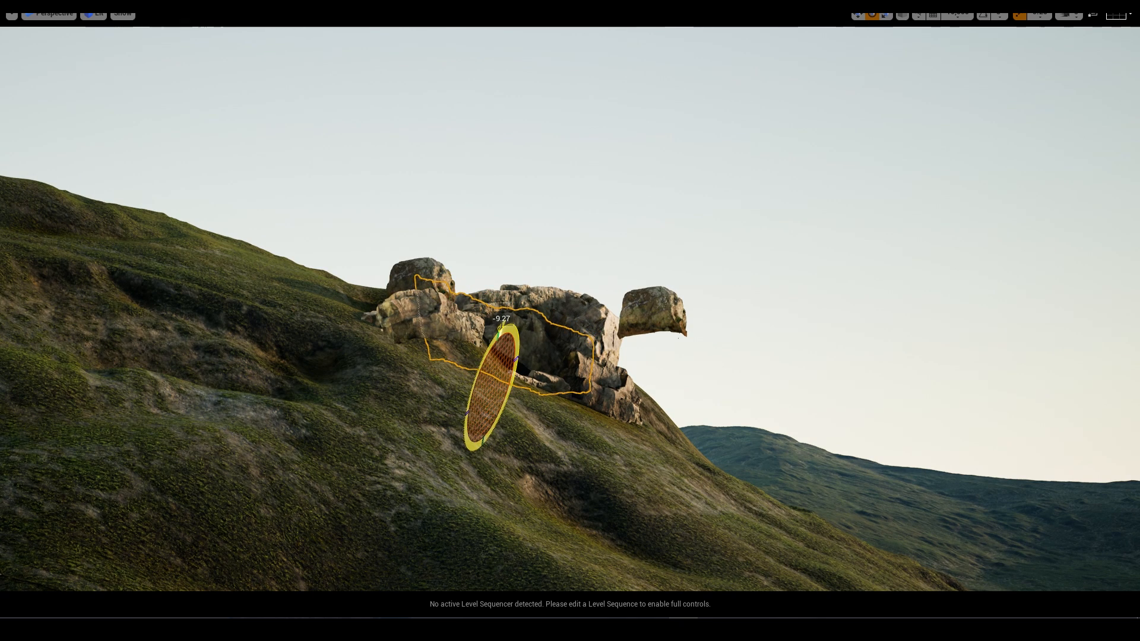
pyautogui.click(535, 432)
pyautogui.moveTo(504, 410); pyautogui.dragTo(508, 407)
# Delete the large cliff piece from the middle of the outcrop.
pyautogui.click(526, 355)
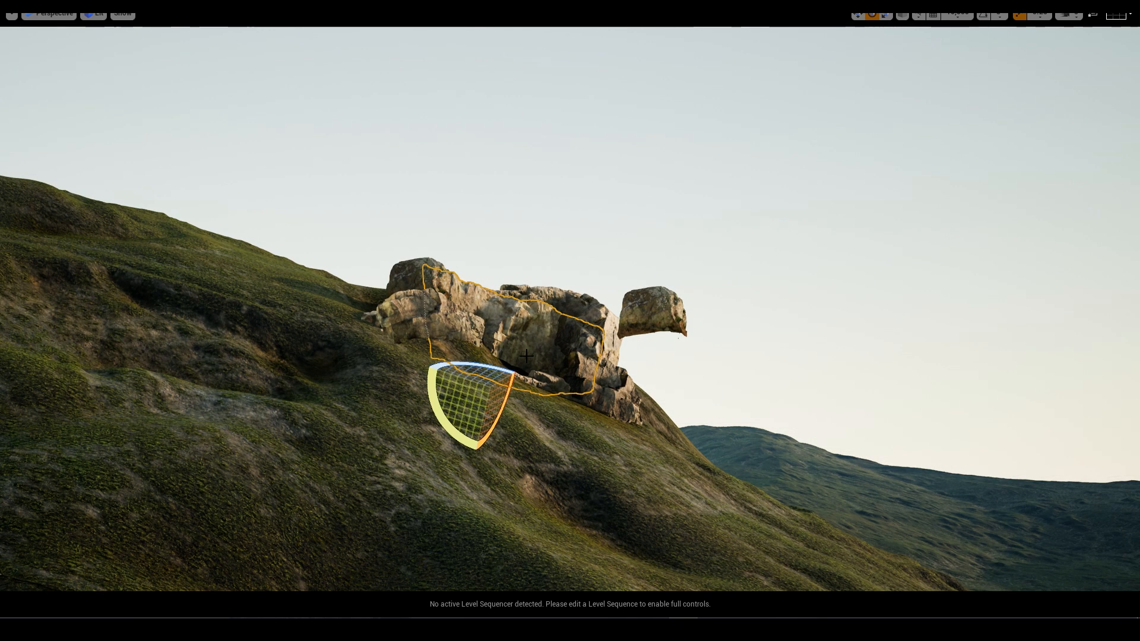
pyautogui.press('Delete')
pyautogui.moveTo(526, 356)
pyautogui.mouseDown(button='right')
pyautogui.moveTo(530, 380)
pyautogui.moveTo(529, 352)
pyautogui.mouseUp(button='right')
# Duplicate the rock at the outcrop's lower end and move the copy to the dark opening under the overhang.
pyautogui.click(403, 443)
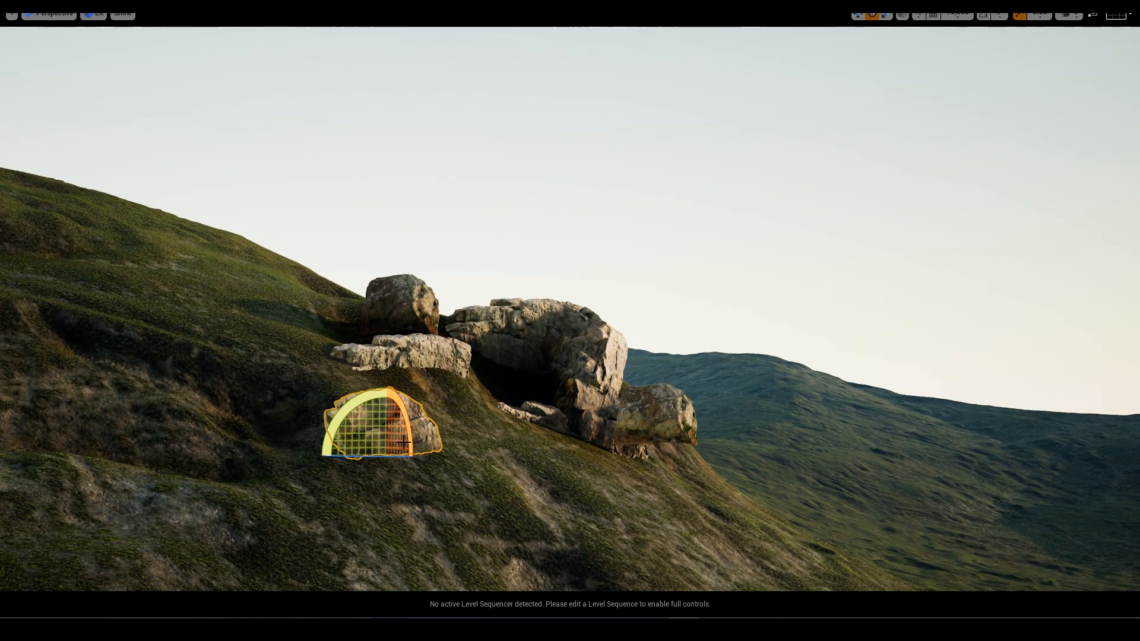
pyautogui.click(586, 423)
pyautogui.press('w')
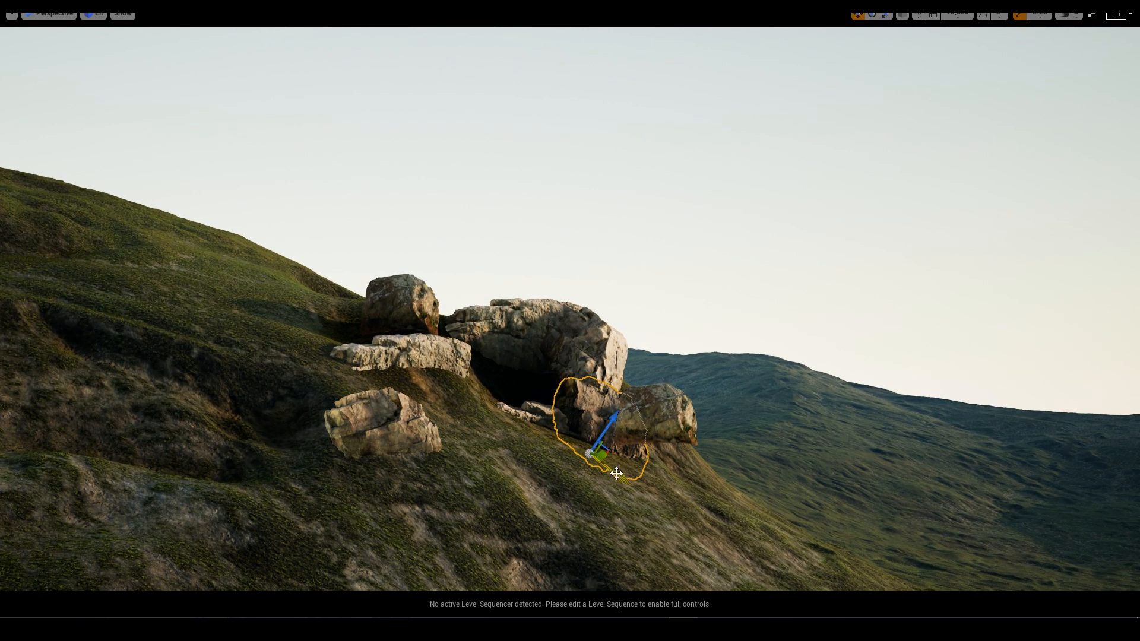
pyautogui.moveTo(617, 473); pyautogui.dragTo(490, 390)
# Rotate the copied rock to a different angle in front of the opening under the overhang.
pyautogui.press('e')
pyautogui.press('r')
pyautogui.press('e')
pyautogui.press('r')
pyautogui.press('e')
pyautogui.press('g')
pyautogui.press('g')
pyautogui.press('q')
pyautogui.moveTo(490, 390); pyautogui.dragTo(490, 337, button='right')
pyautogui.press('g')
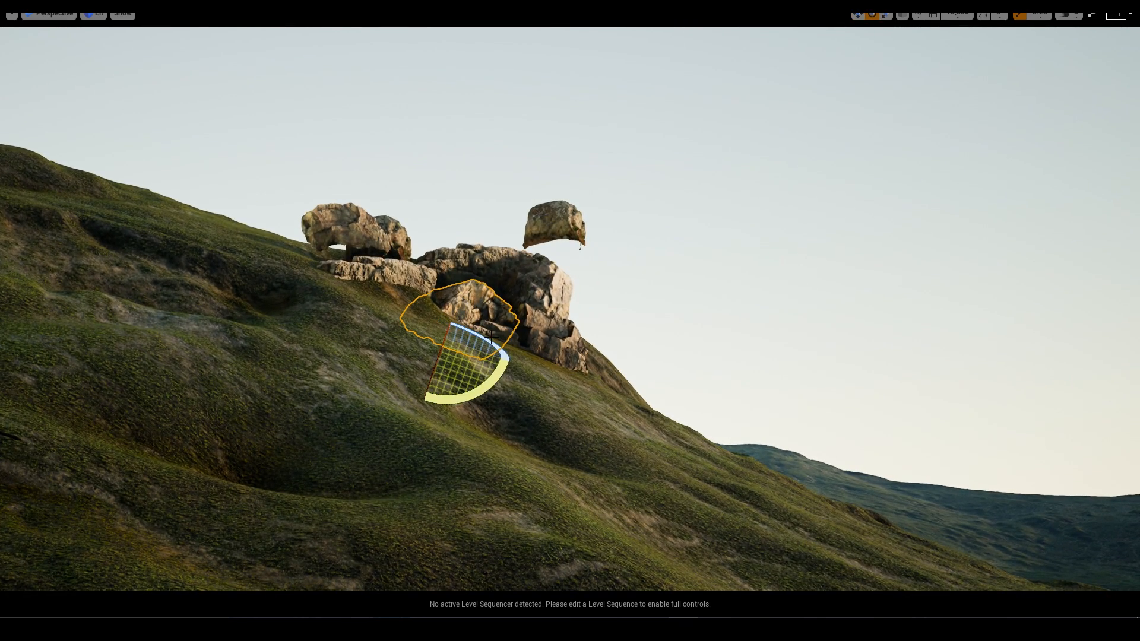
pyautogui.moveTo(502, 351); pyautogui.dragTo(380, 304)
# Move the rotated rock deeper into the opening under the overhang.
pyautogui.press('w')
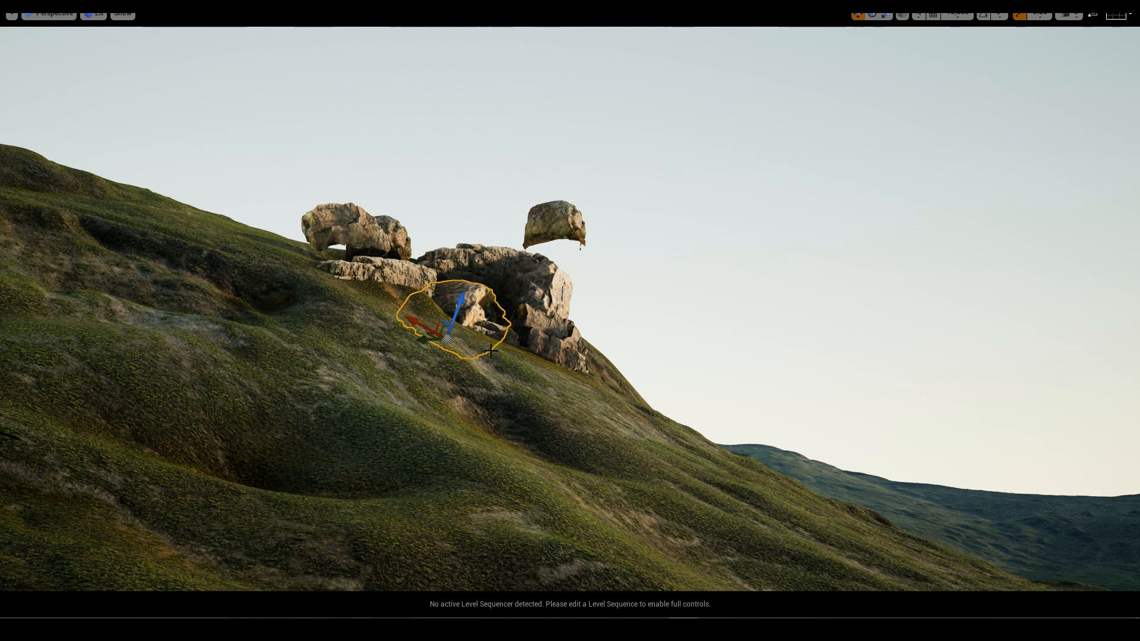
pyautogui.press('g')
pyautogui.moveTo(421, 343); pyautogui.dragTo(417, 339)
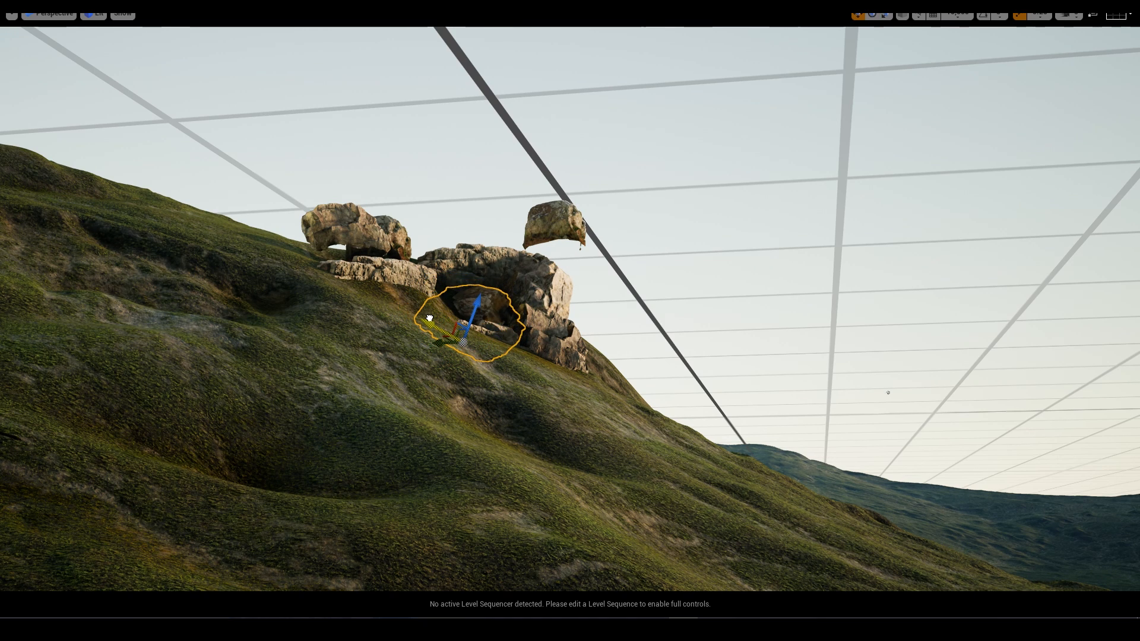
pyautogui.press('g')
pyautogui.press('g')
pyautogui.press('g')
pyautogui.press('e')
# Duplicate the rounded boulder above the ledge and place the copy partly buried beside the opening under the overhang.
pyautogui.moveTo(429, 318); pyautogui.dragTo(435, 338, button='right')
pyautogui.click(404, 336)
pyautogui.keyDown('alt'); pyautogui.moveTo(408, 362); pyautogui.dragTo(510, 461); pyautogui.keyUp('alt')
pyautogui.press('g')
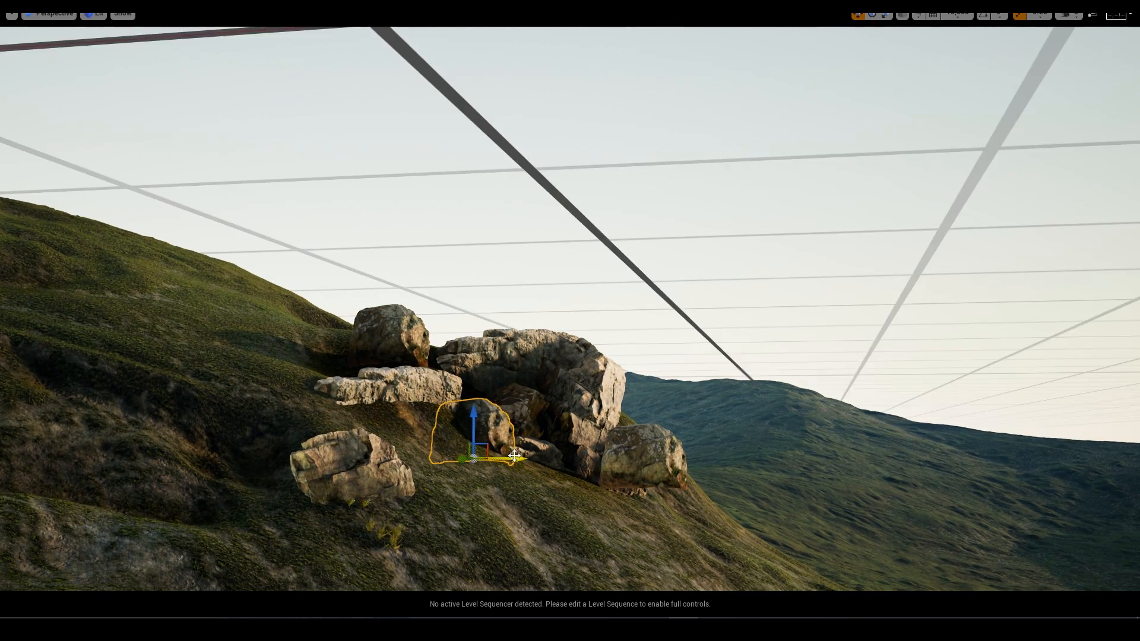
pyautogui.press('g')
# Move the upper rounded boulder closer to the overhanging rocks and lower it behind the ledge.
pyautogui.moveTo(418, 322); pyautogui.dragTo(411, 319, button='right')
pyautogui.press('q')
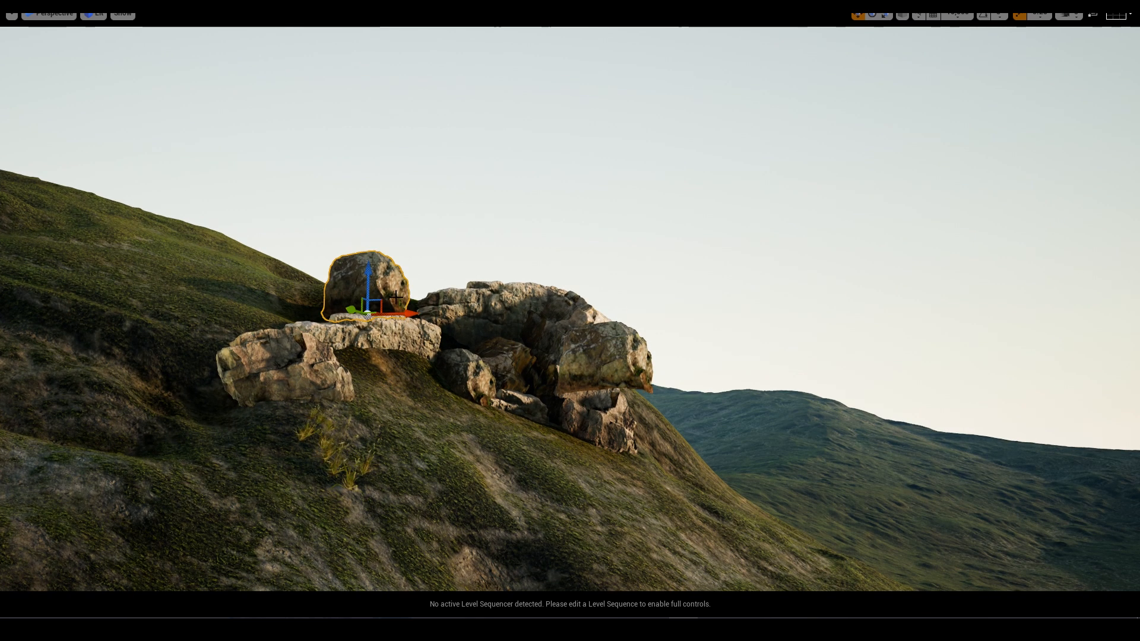
pyautogui.moveTo(355, 312); pyautogui.dragTo(389, 324)
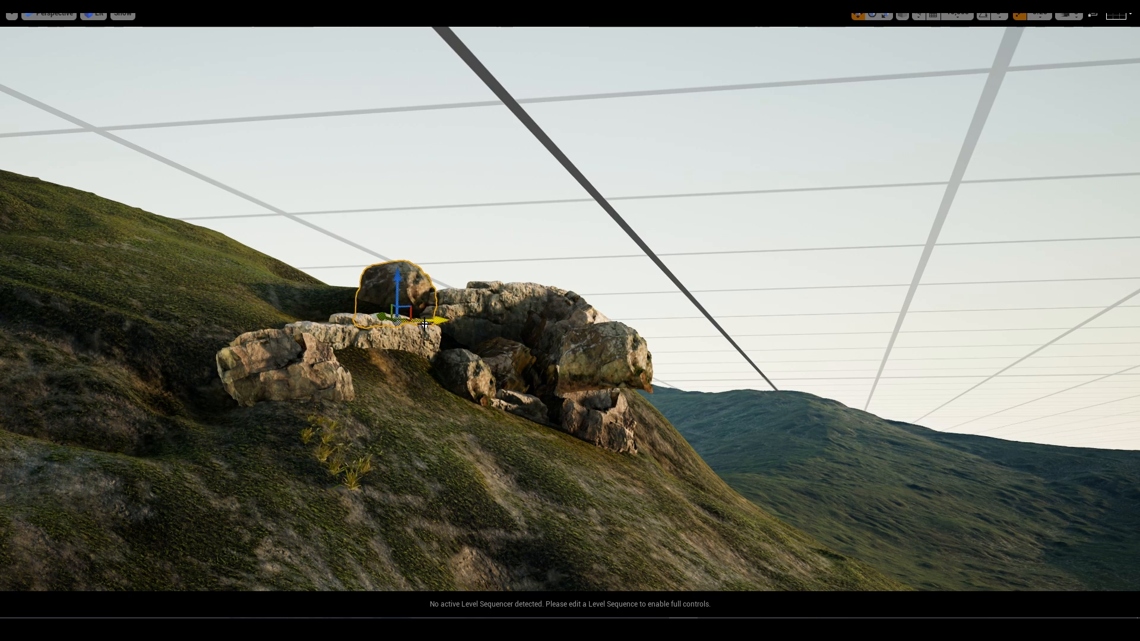
pyautogui.press('q')
pyautogui.moveTo(410, 318); pyautogui.dragTo(398, 313, button='right')
pyautogui.press('g')
pyautogui.press('q')
# Rotate the flat ledge rock and move it closer to the main outcrop, lower in the slope.
pyautogui.click(398, 312)
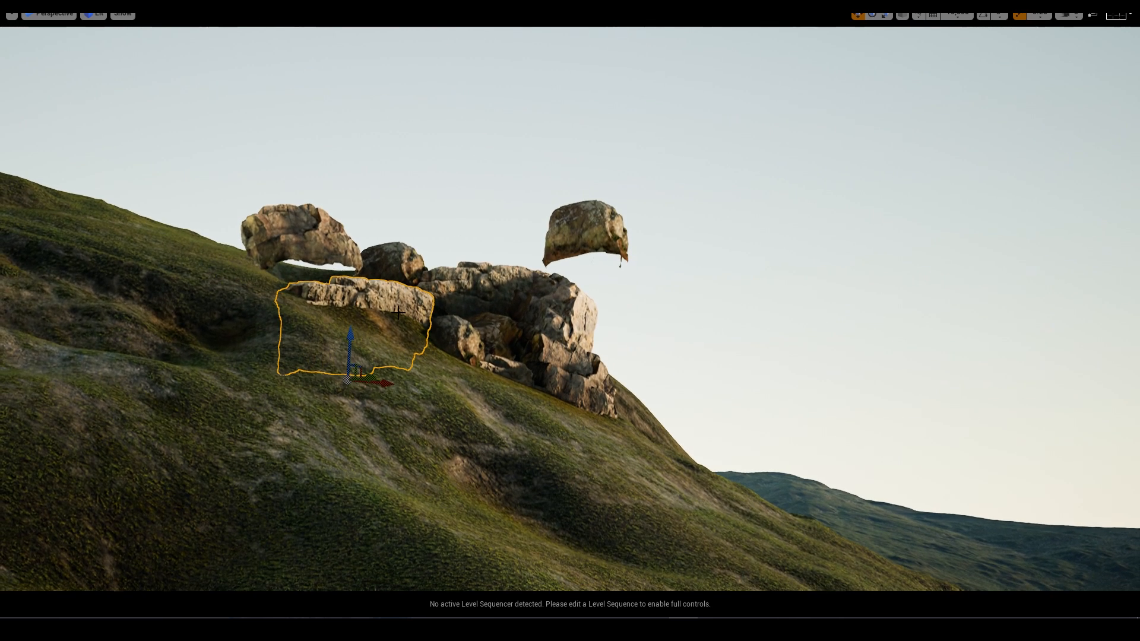
pyautogui.press('e')
pyautogui.moveTo(379, 401); pyautogui.dragTo(358, 419)
pyautogui.moveTo(345, 365); pyautogui.dragTo(355, 366)
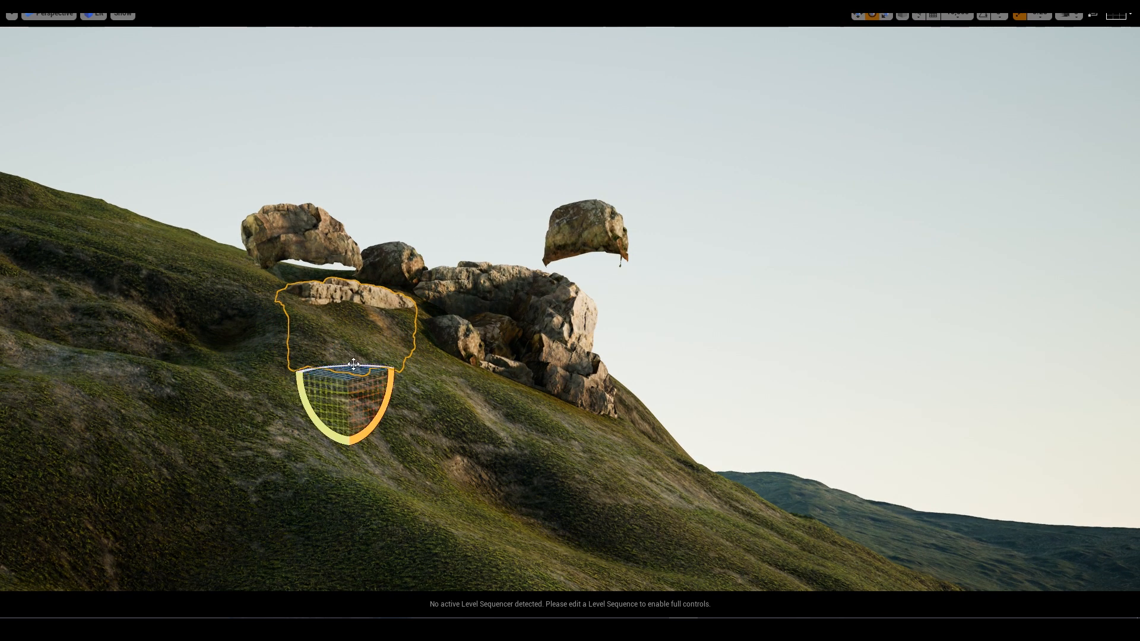
pyautogui.press('w')
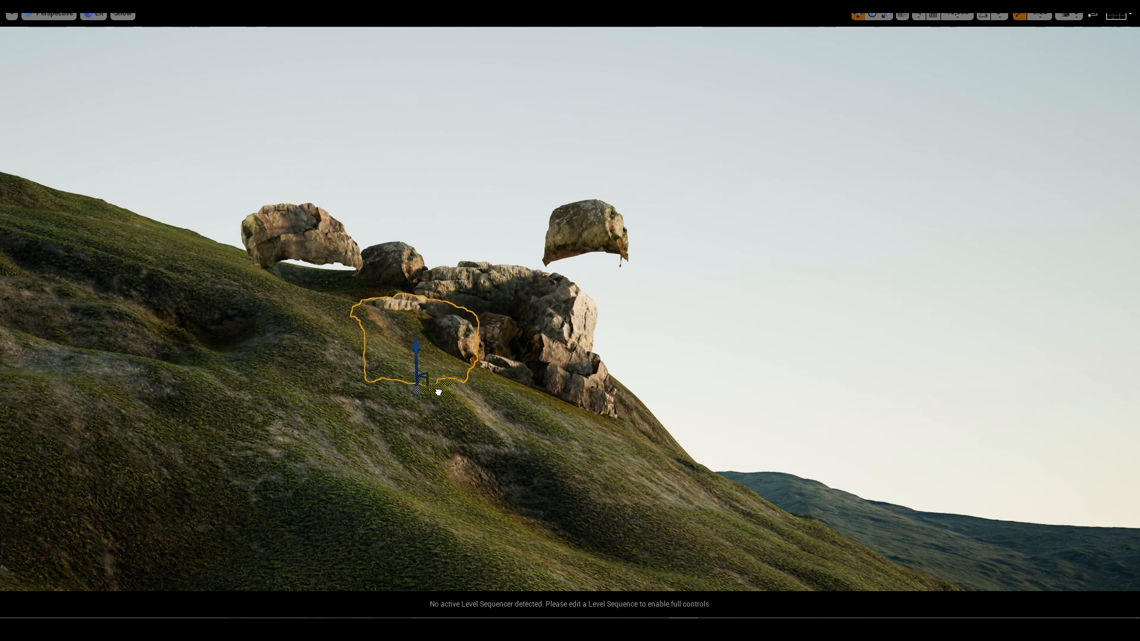
pyautogui.press('g')
# Move the spare boulder and rocks away from the outcrop into the uphill hollow and delete the selected leftover.
pyautogui.press('s')
pyautogui.moveTo(438, 391); pyautogui.dragTo(438, 380, button='right')
pyautogui.press('g')
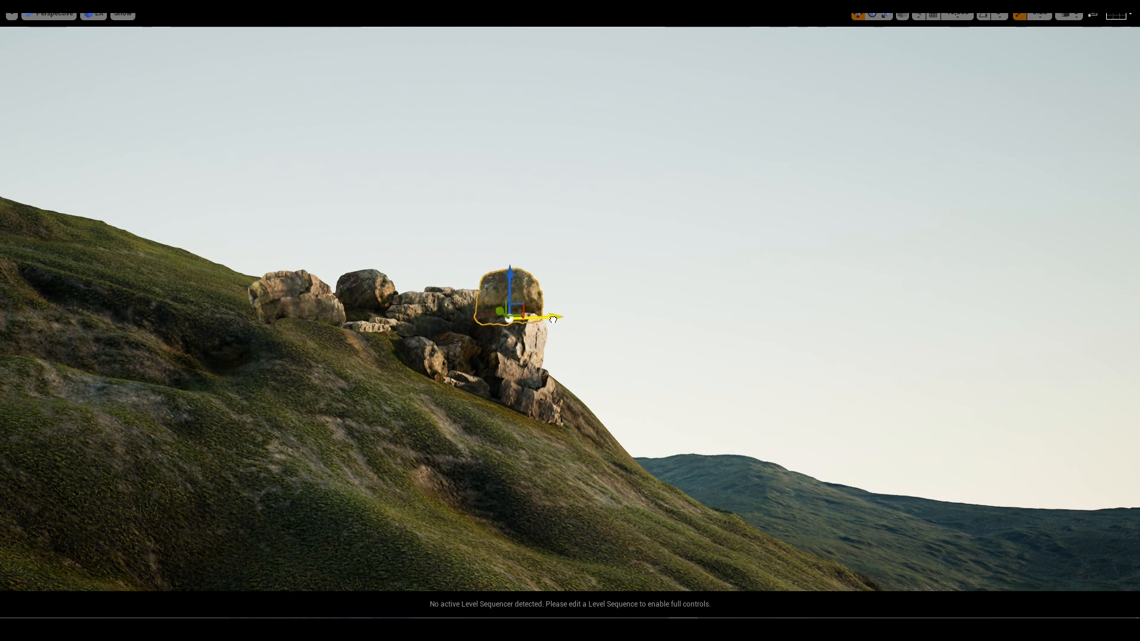
pyautogui.moveTo(553, 319); pyautogui.dragTo(249, 355)
pyautogui.moveTo(322, 333); pyautogui.dragTo(92, 361)
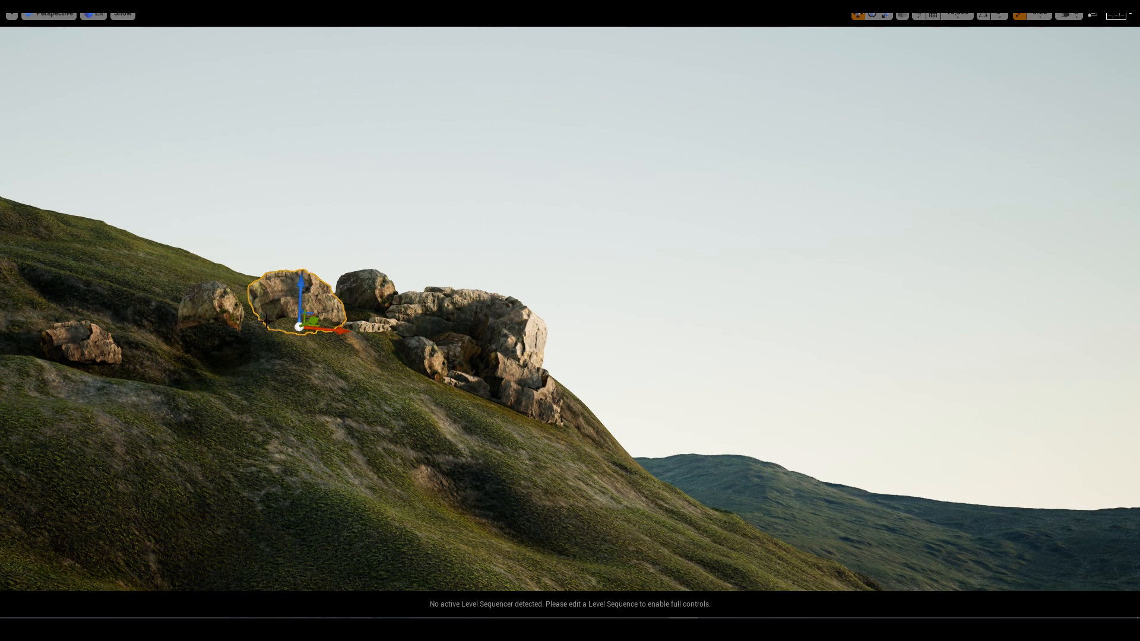
pyautogui.moveTo(311, 323); pyautogui.dragTo(198, 370)
pyautogui.moveTo(198, 369)
pyautogui.mouseDown(button='right')
pyautogui.moveTo(160, 389)
pyautogui.moveTo(187, 363)
pyautogui.mouseUp(button='right')
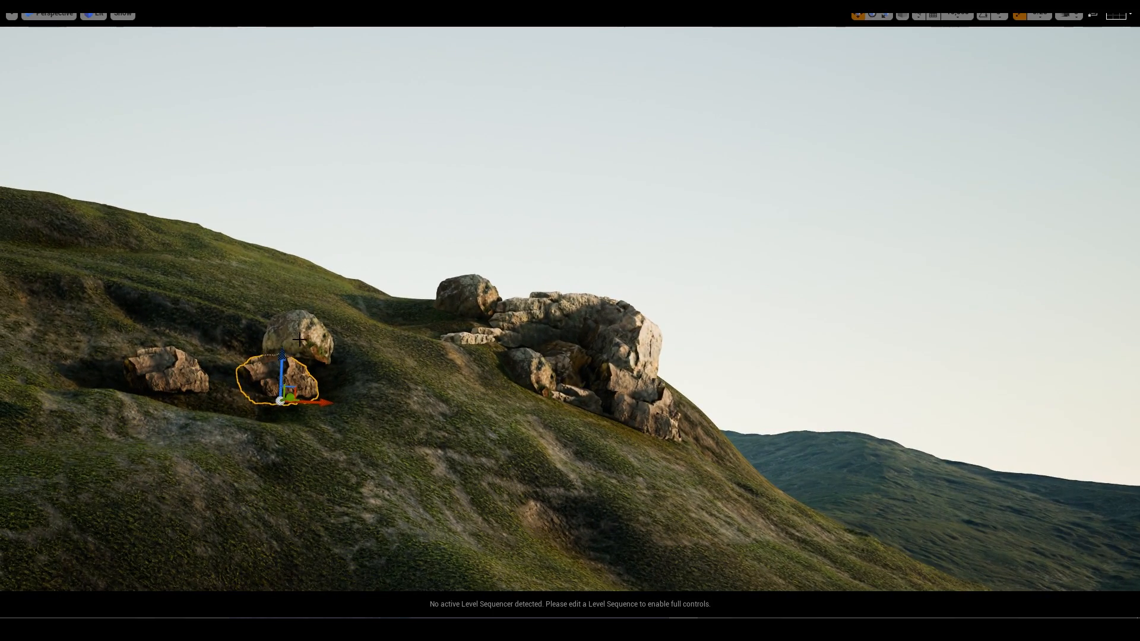
pyautogui.press('Delete')
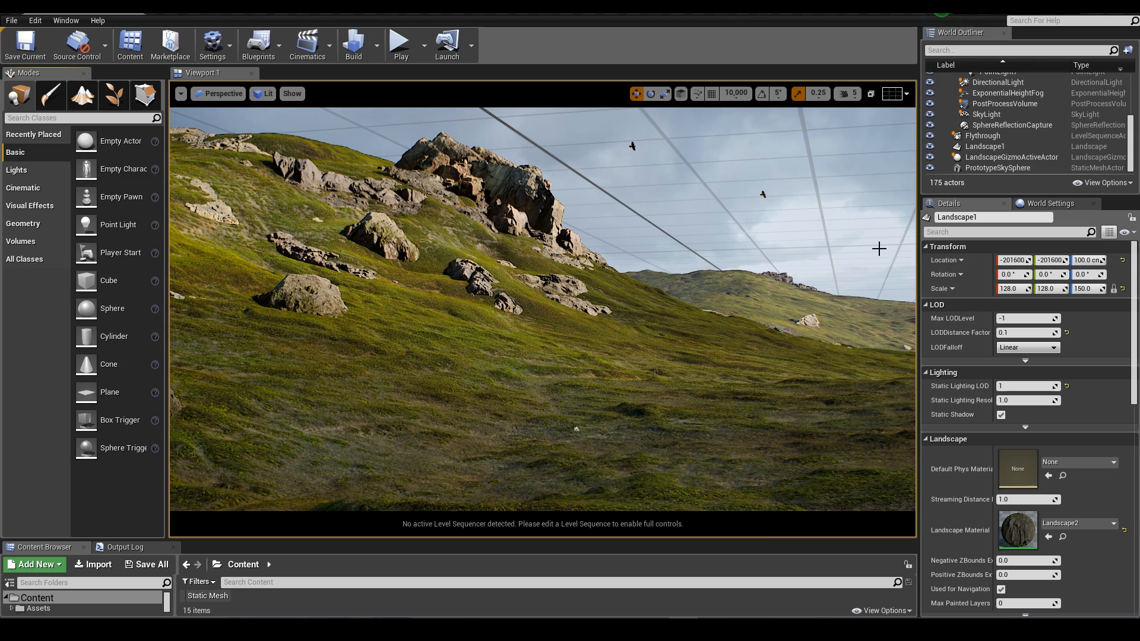
# Delete all six point lights, PointLight and PointLight3 through PointLight7, from the FakeBouncedLighing folder.
pyautogui.moveTo(879, 248); pyautogui.dragTo(698, 293, button='right')
pyautogui.scroll(5, 1014, 141)
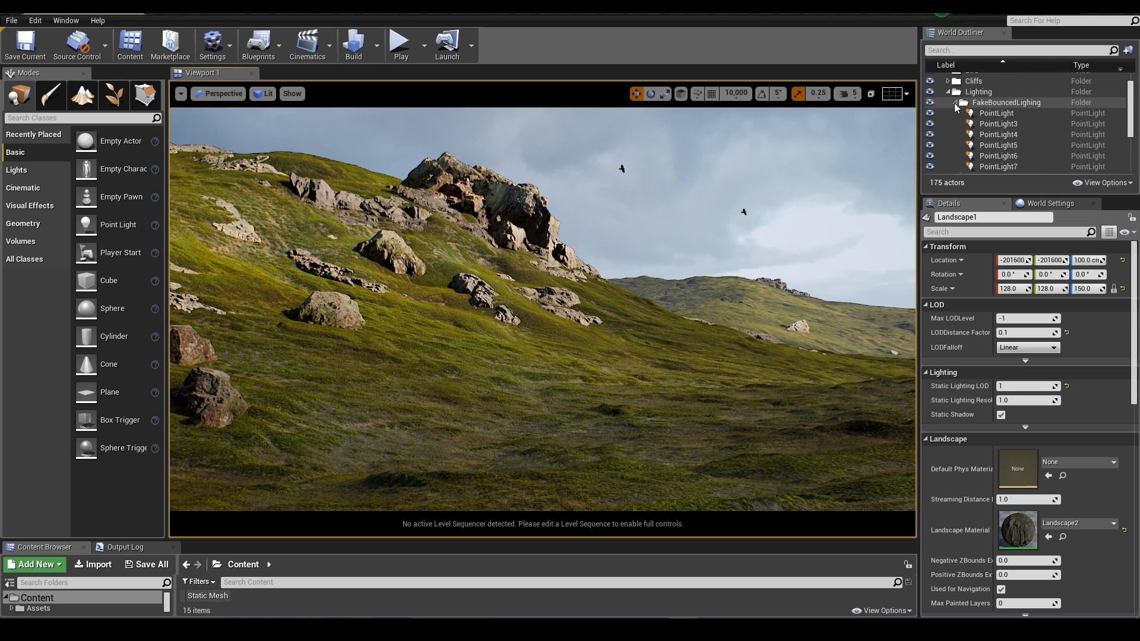
pyautogui.click(996, 112)
pyautogui.keyDown('shift'); pyautogui.click(998, 167); pyautogui.keyUp('shift')
pyautogui.scroll(-2, 993, 130)
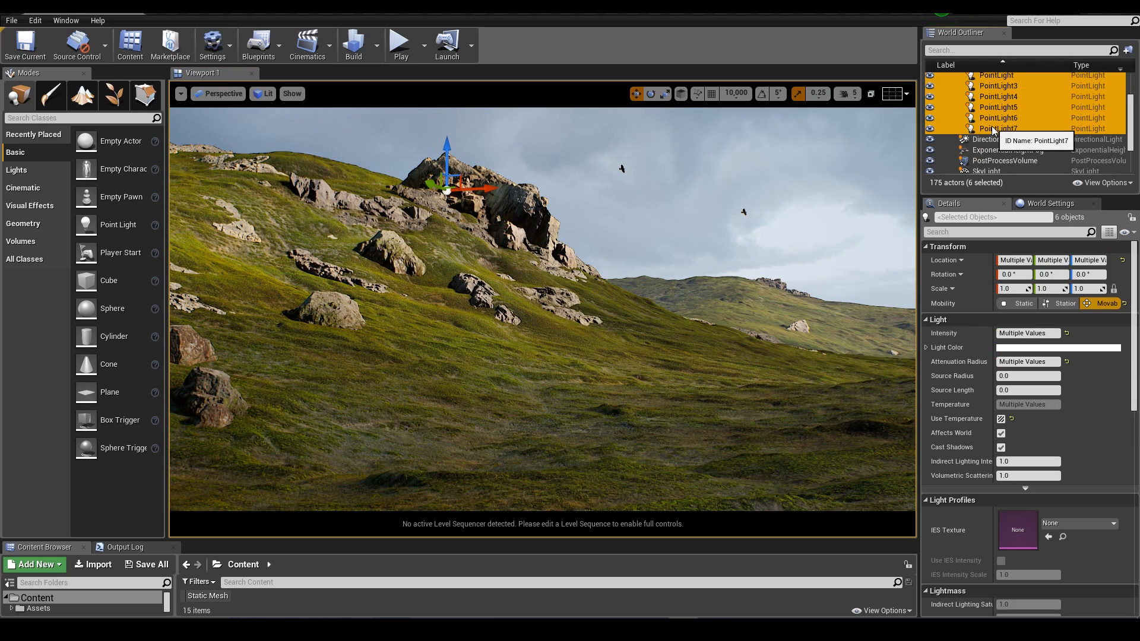
pyautogui.press('Delete')
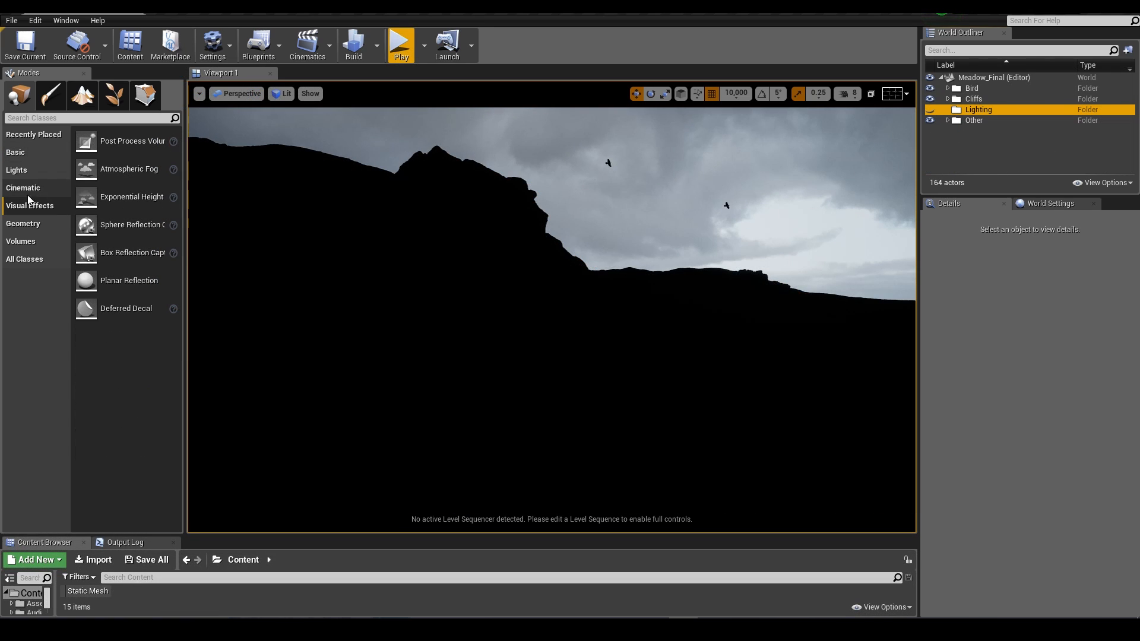
# Add a movable Directional Light above the hillside, with intensity about 6.88 and rotation about 198° in Y and 10.8° in Z.
pyautogui.click(16, 170)
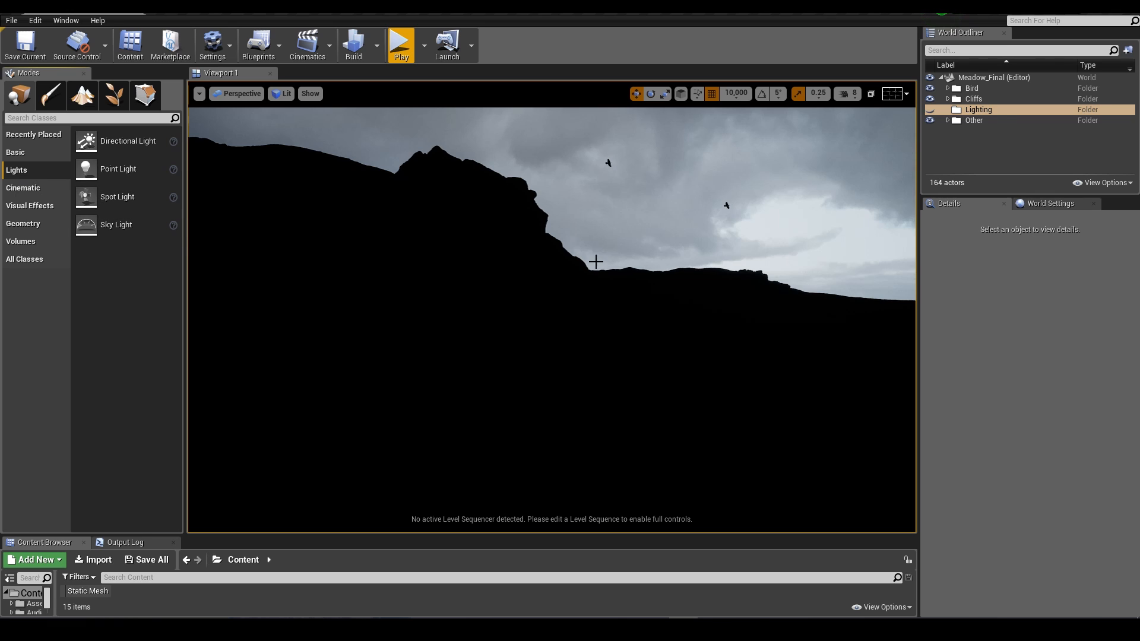
pyautogui.moveTo(128, 141); pyautogui.dragTo(585, 246)
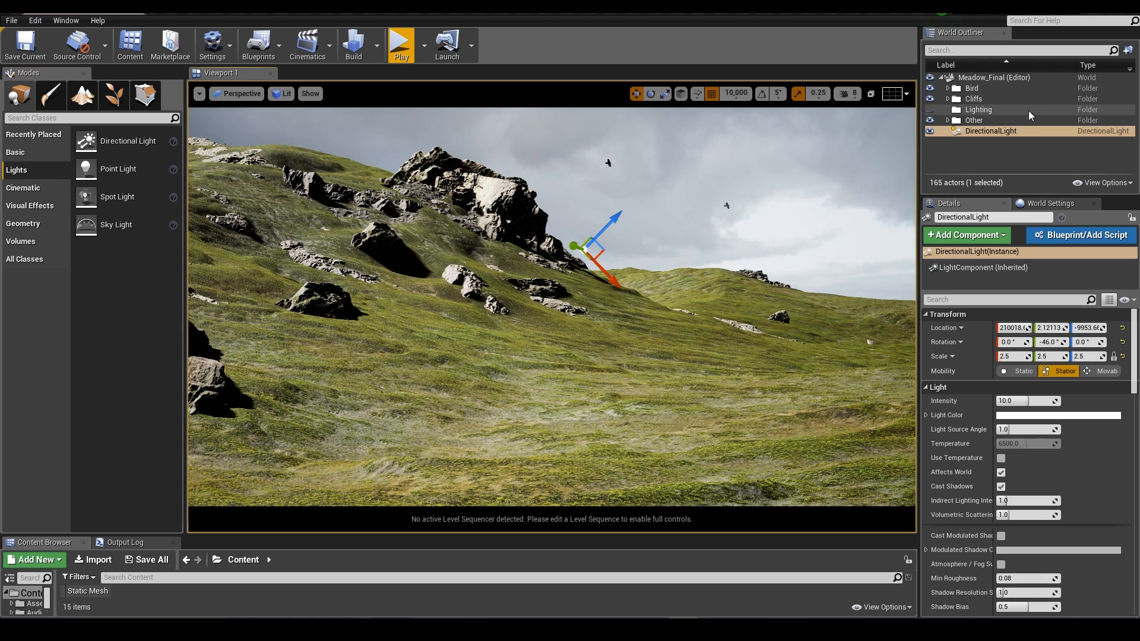
pyautogui.click(1105, 374)
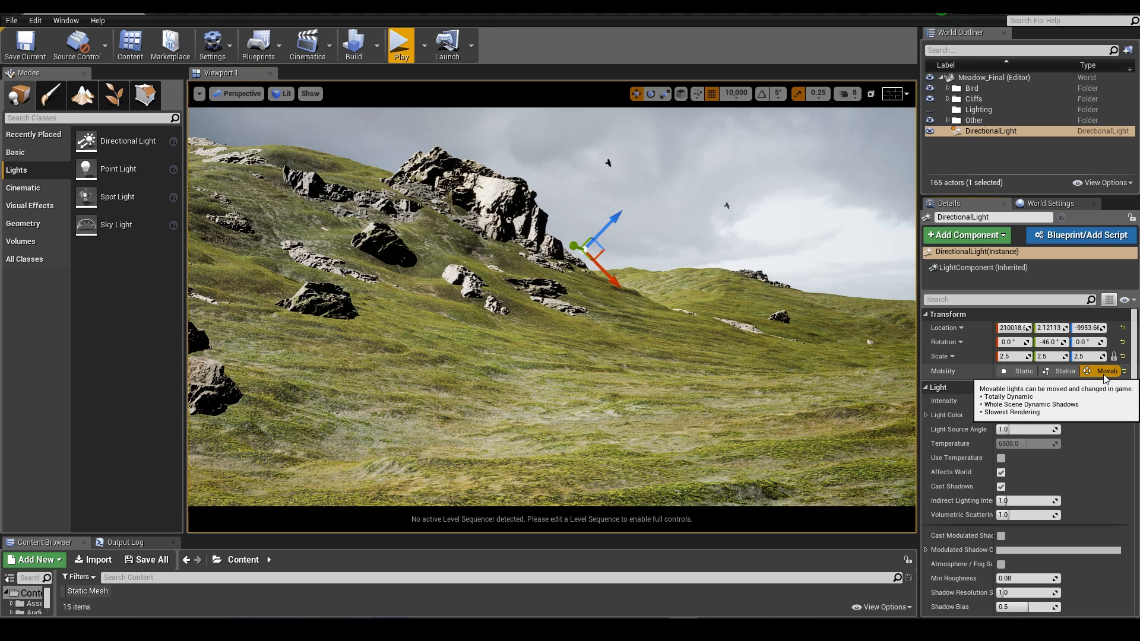
pyautogui.moveTo(1023, 401); pyautogui.dragTo(1009, 401)
pyautogui.moveTo(1051, 342); pyautogui.dragTo(1106, 343)
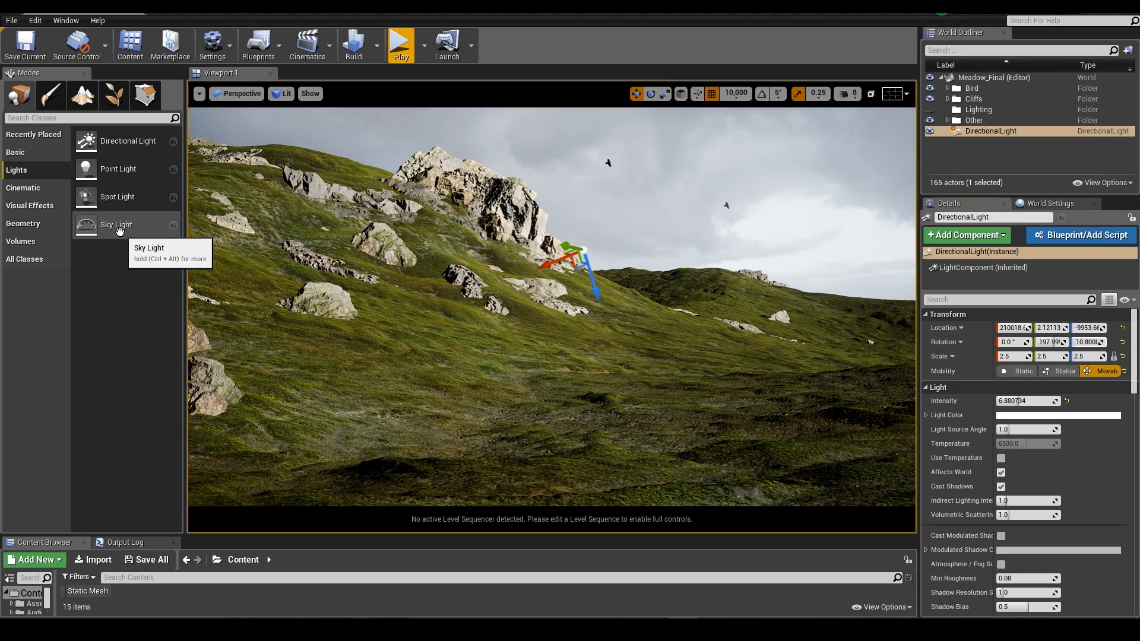
# Add a movable Sky Light to the meadow and set its intensity to 0.6, hiding the directional light only while adjusting it.
pyautogui.moveTo(104, 226); pyautogui.dragTo(537, 419)
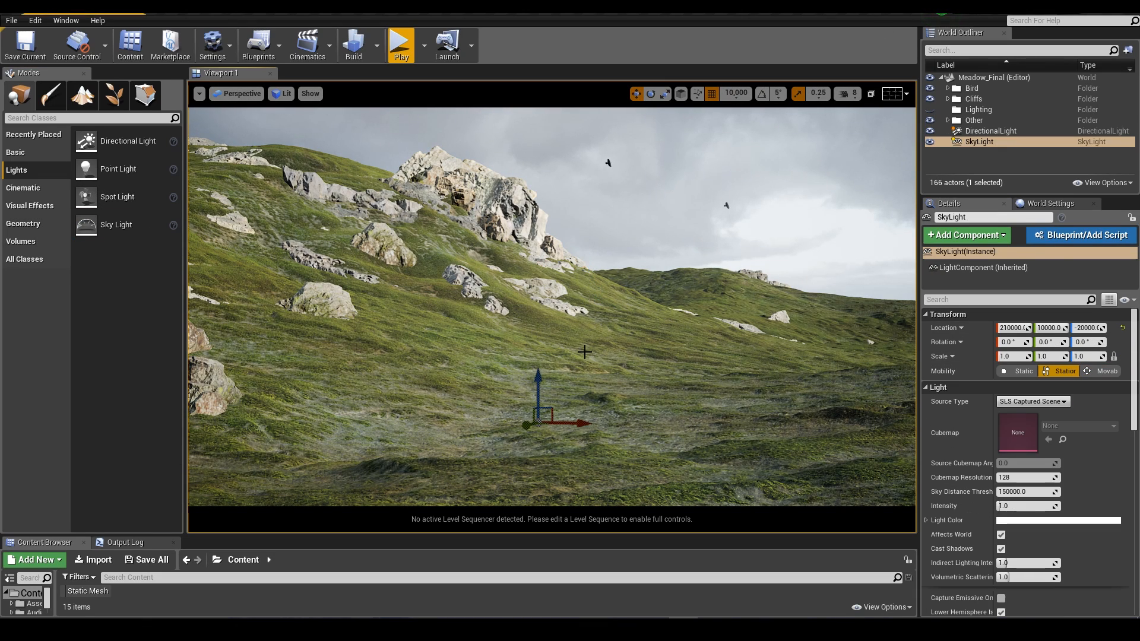
pyautogui.click(930, 130)
pyautogui.click(1103, 371)
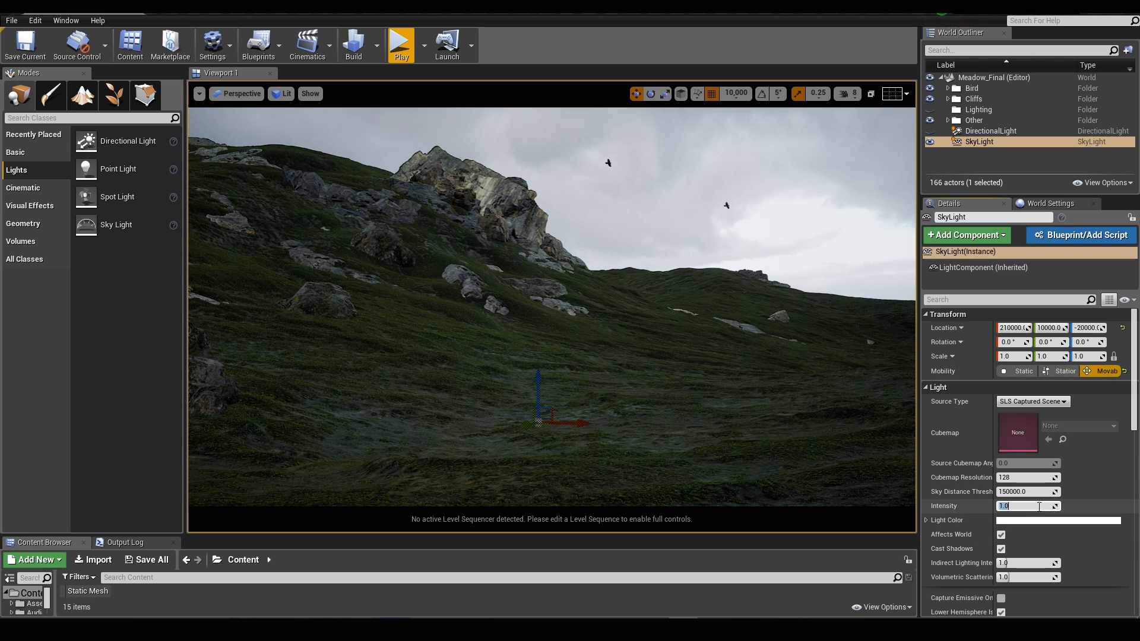
pyautogui.write('0.5')
pyautogui.press('Return')
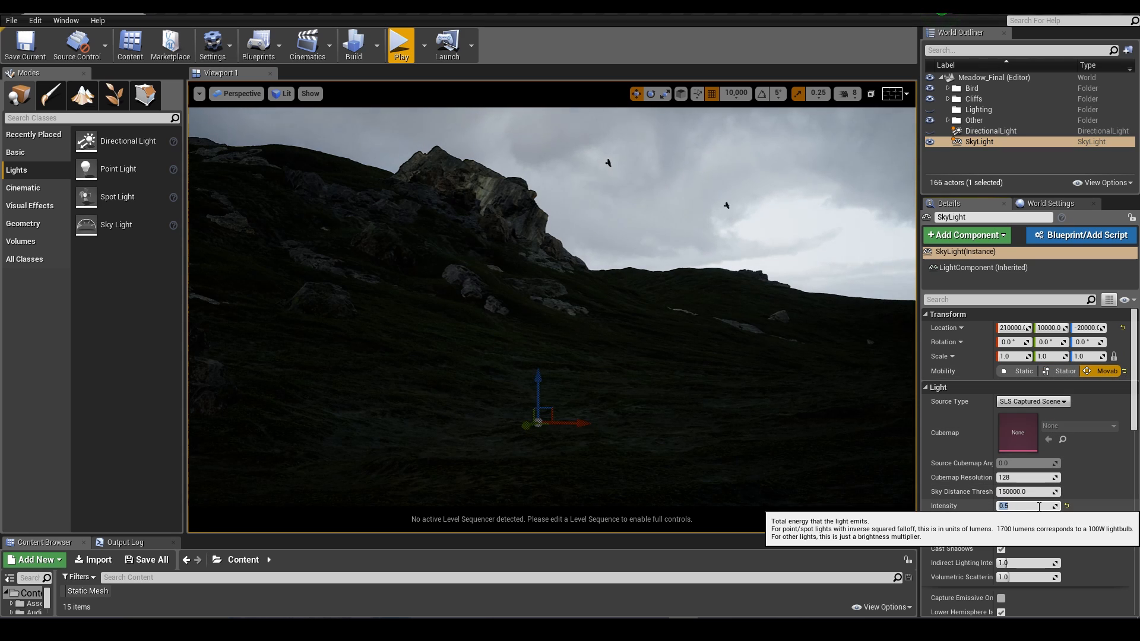
pyautogui.press('BackSpace')
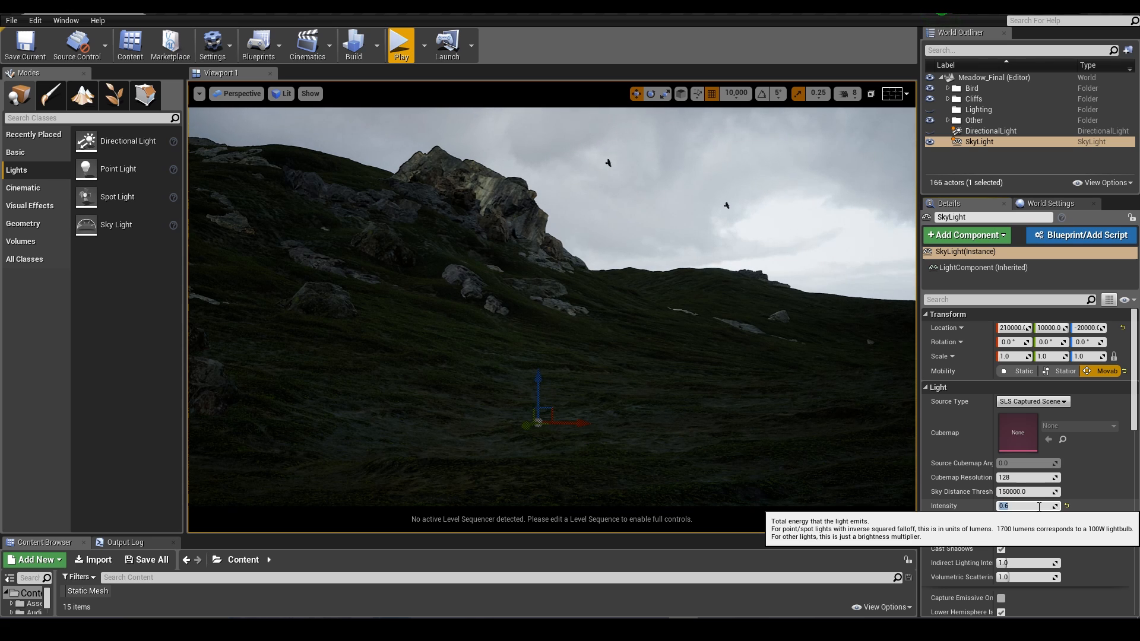
pyautogui.click(930, 131)
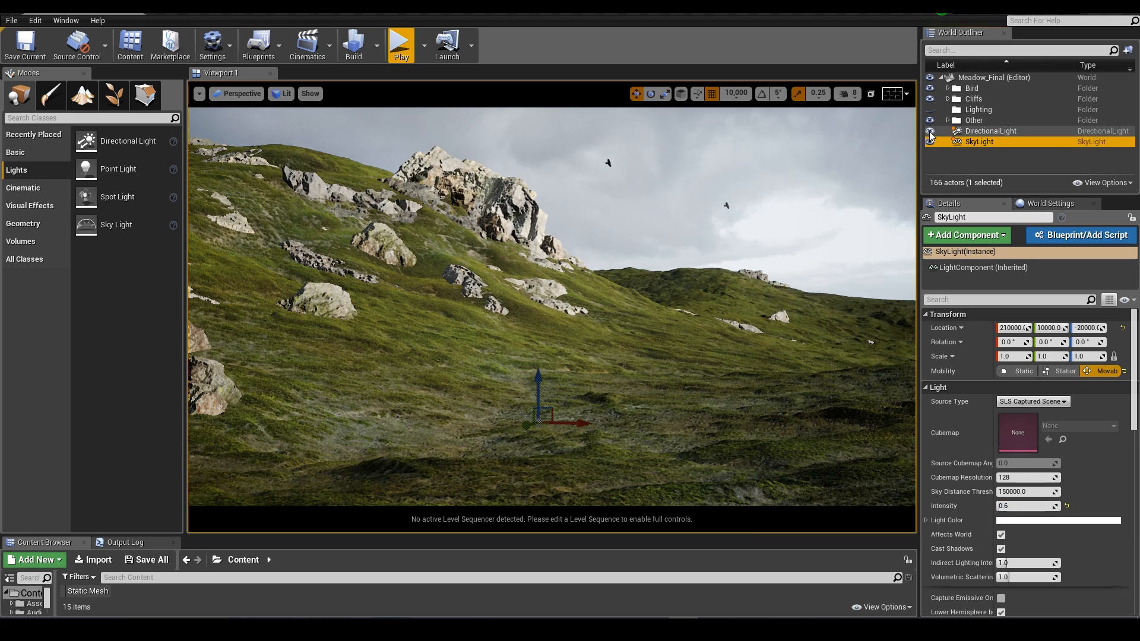
# Lower the directional light's intensity to about 2.02 and deselect the light.
pyautogui.click(974, 131)
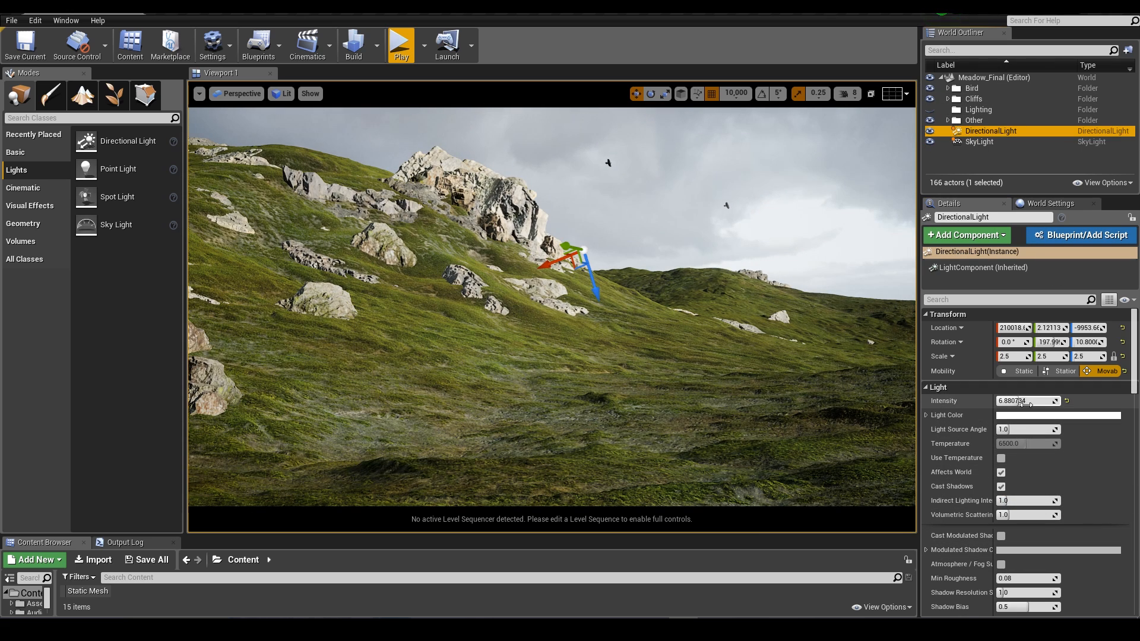
pyautogui.moveTo(1022, 401); pyautogui.dragTo(1003, 402)
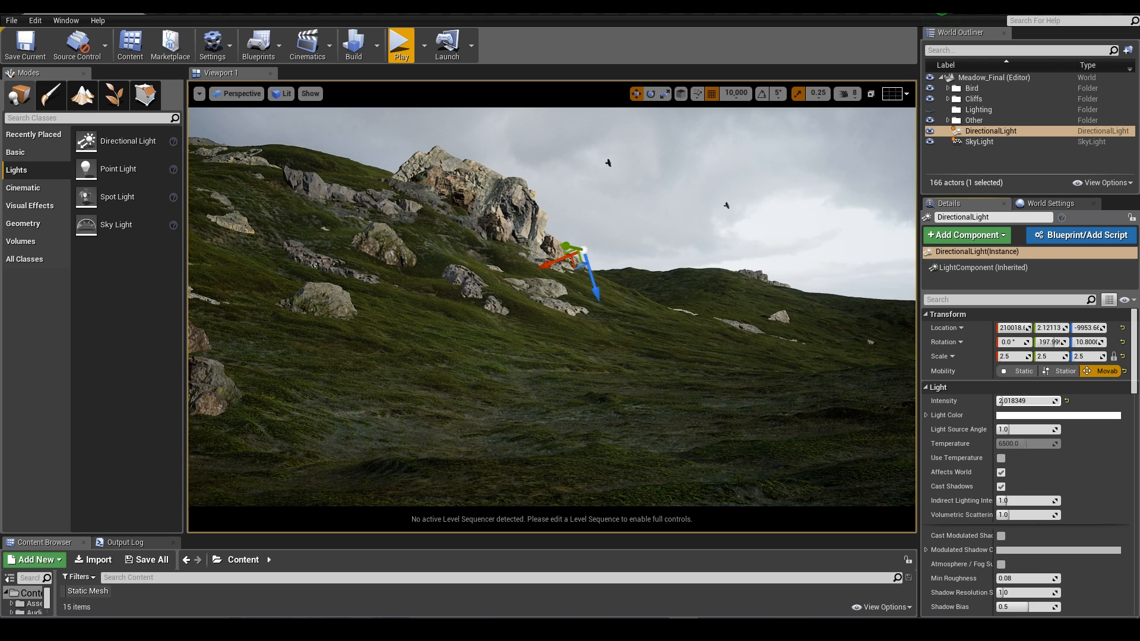
pyautogui.click(602, 395)
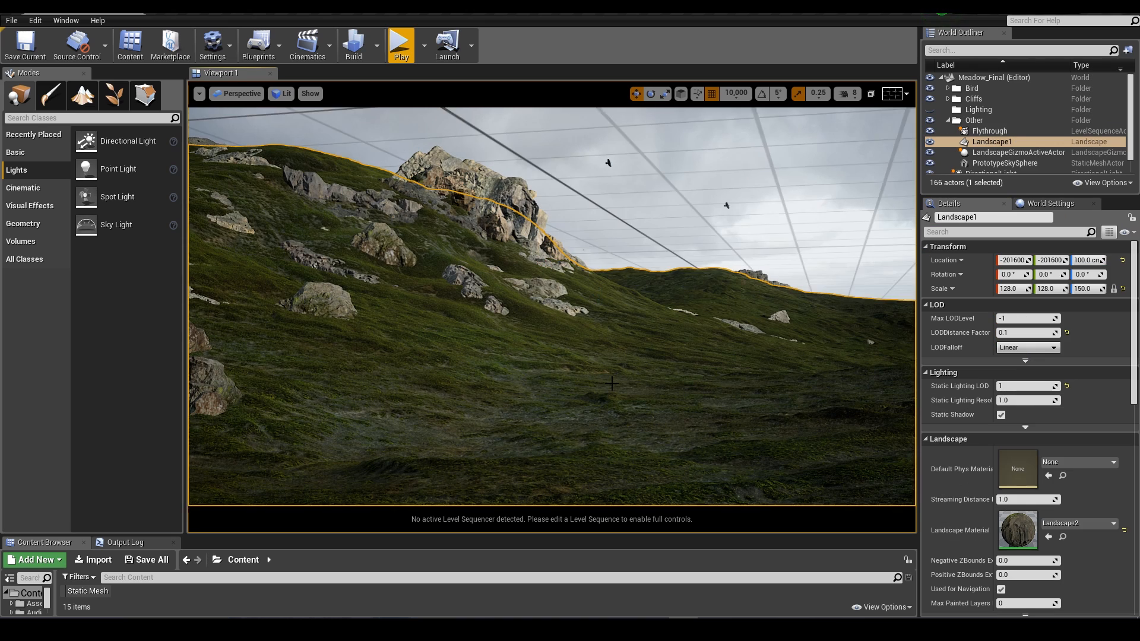
pyautogui.click(999, 112)
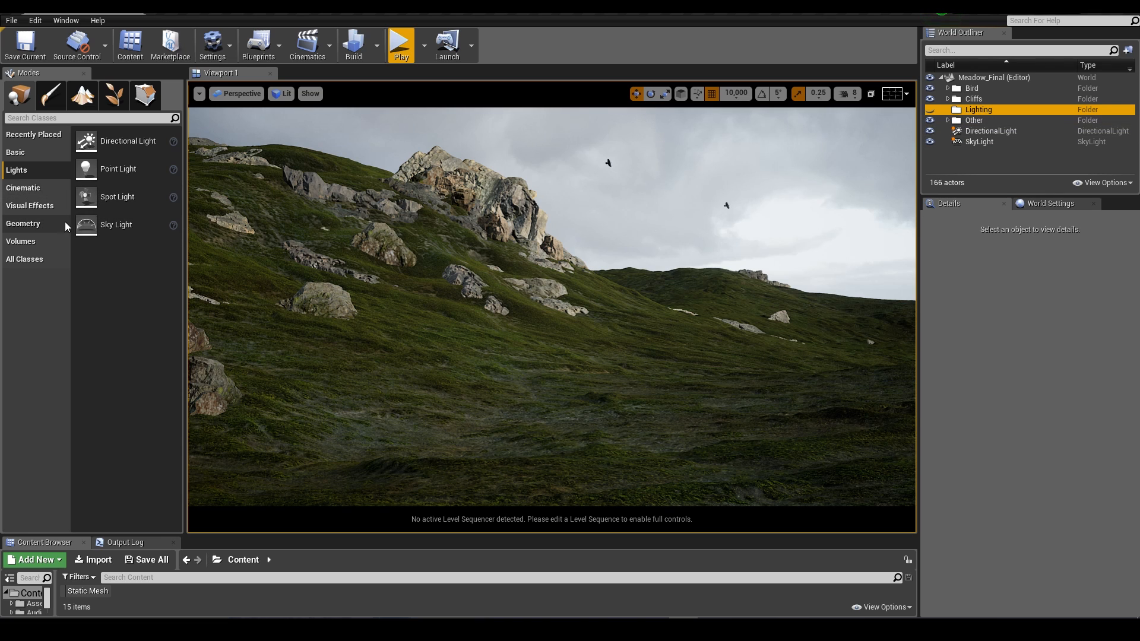
# Add Exponential Height Fog to the scene and reduce its fog density to 0.001.
pyautogui.click(35, 189)
pyautogui.click(28, 207)
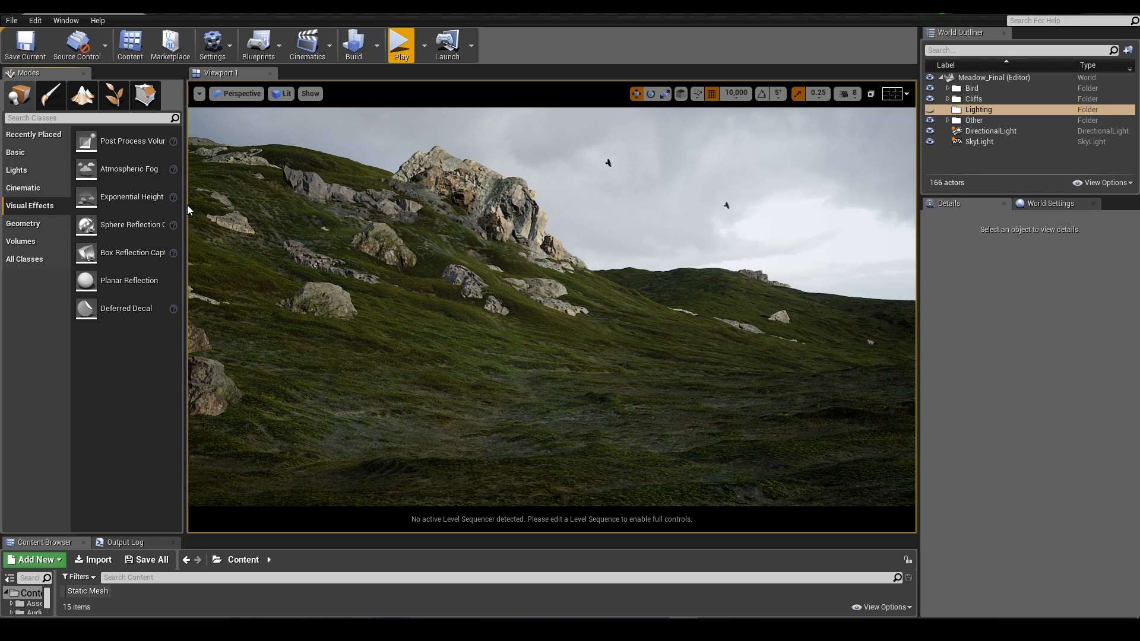
pyautogui.moveTo(188, 210); pyautogui.dragTo(233, 210)
pyautogui.moveTo(138, 197); pyautogui.dragTo(642, 296)
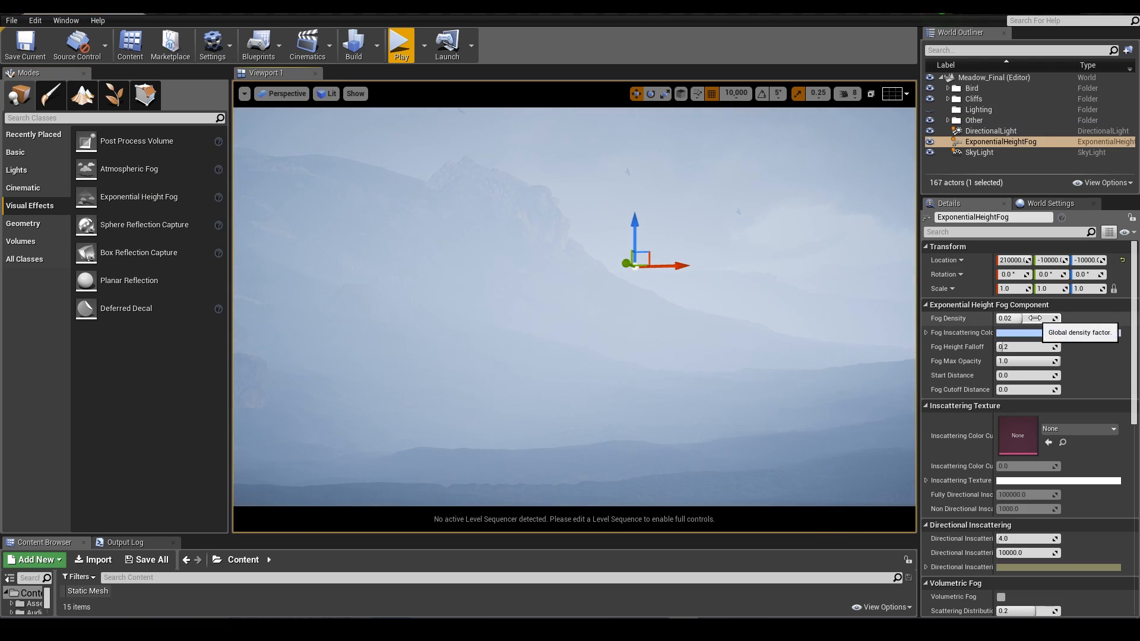
pyautogui.write('05')
pyautogui.press('Return')
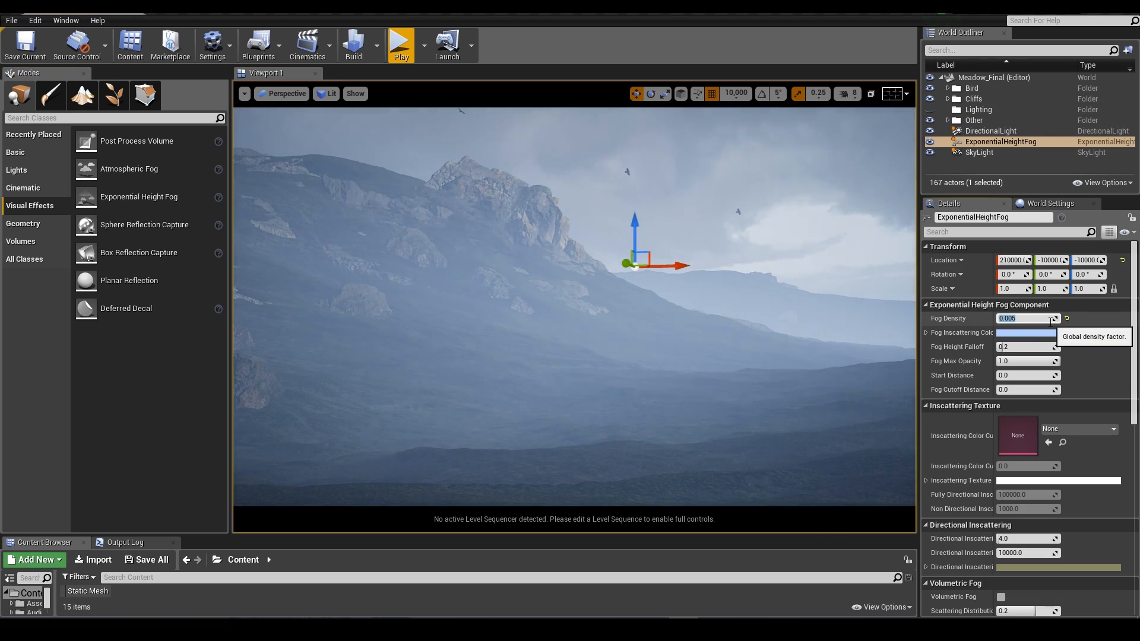
pyautogui.write('.001')
pyautogui.press('Return')
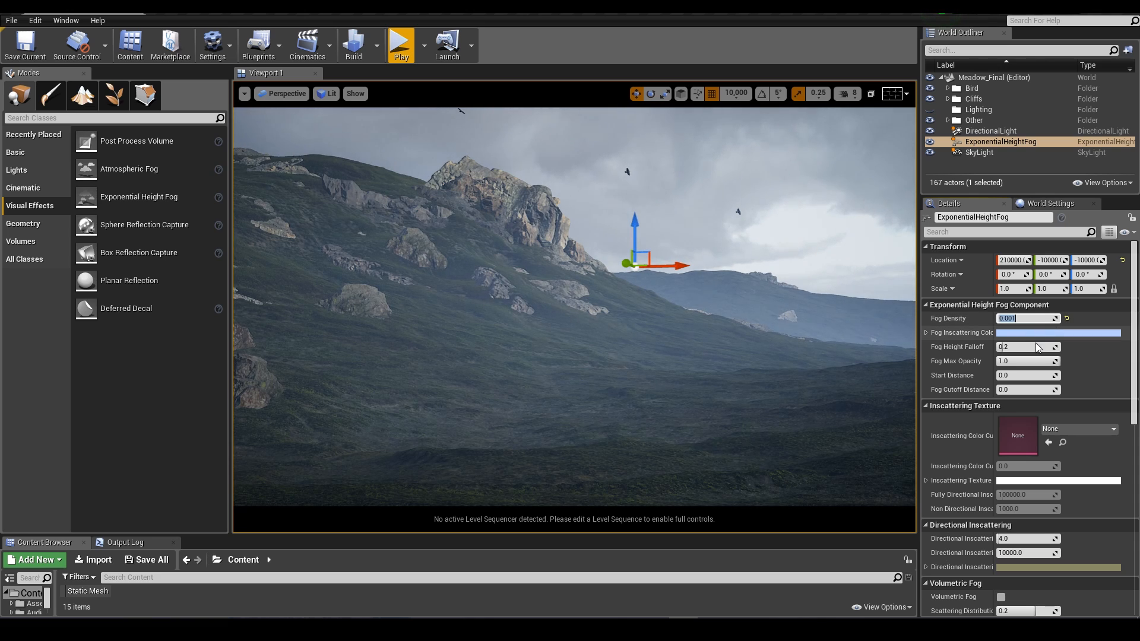
# Set the height fog's start distance to 25000 and its fog density to 0.0005.
pyautogui.click(1020, 377)
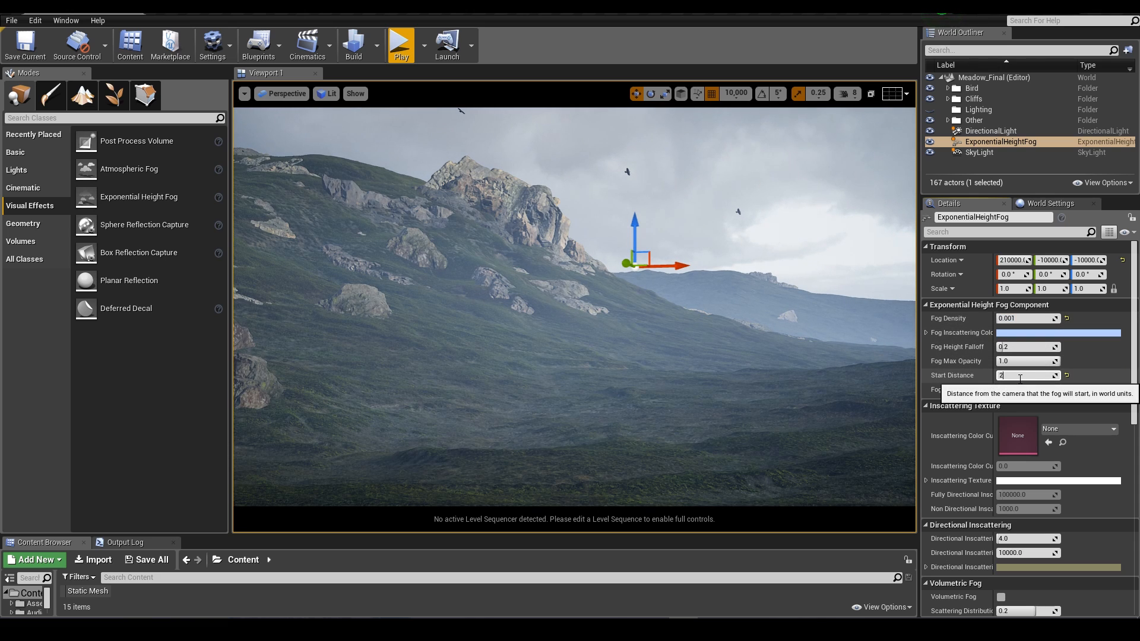
pyautogui.press('Return')
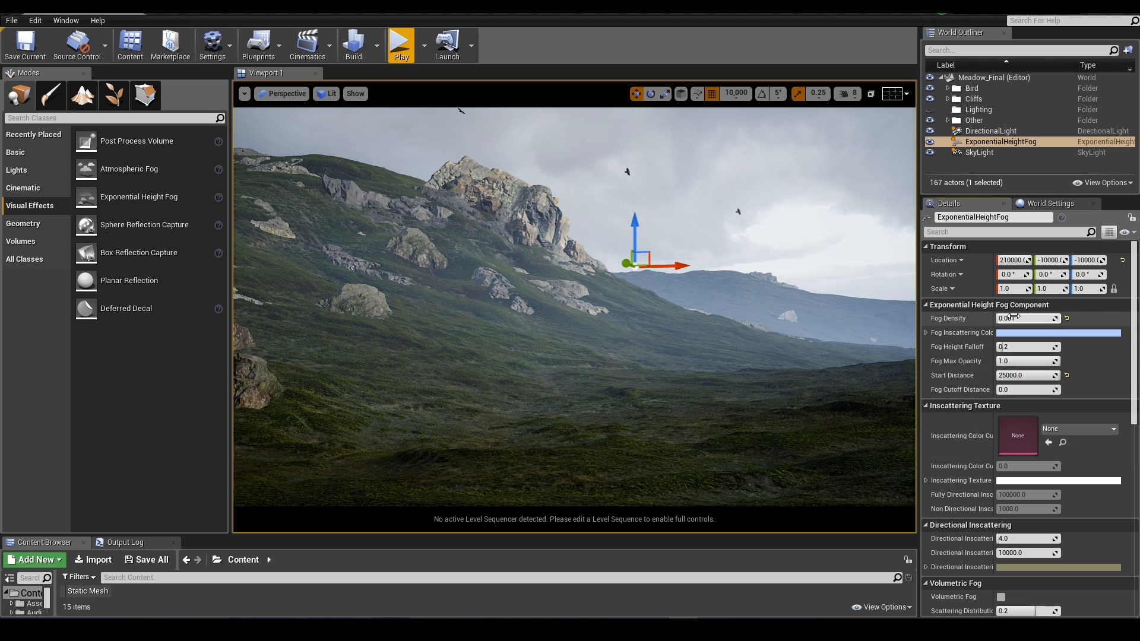
pyautogui.click(1014, 318)
pyautogui.write('.0005')
pyautogui.press('Return')
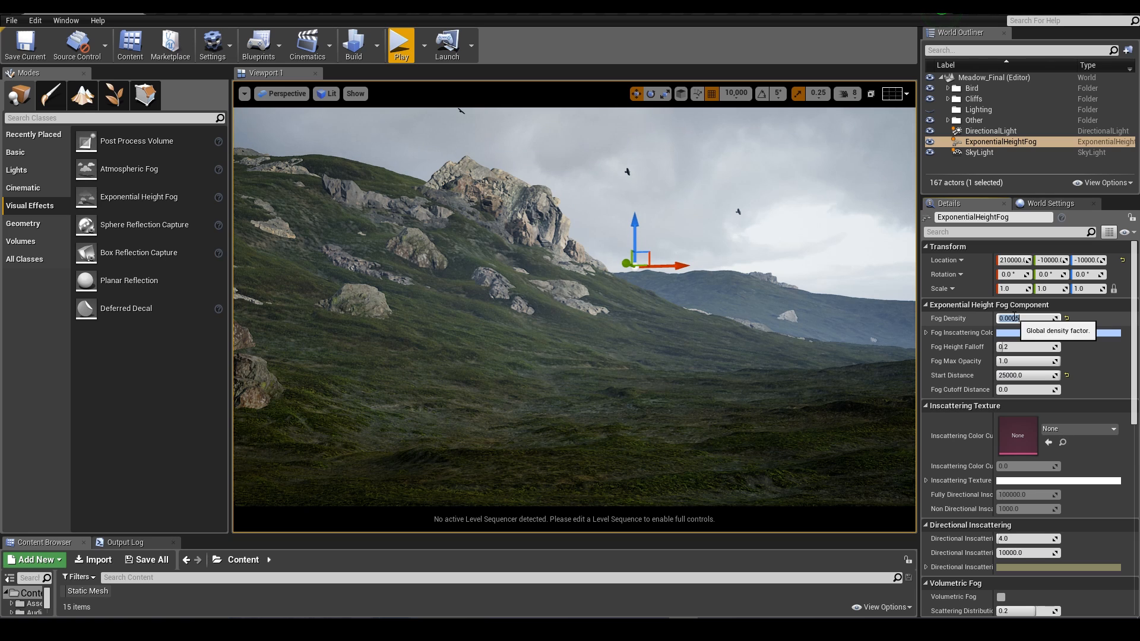
# Toggle the height fog's visibility repeatedly to compare the hillside with and without fog.
pyautogui.click(659, 339)
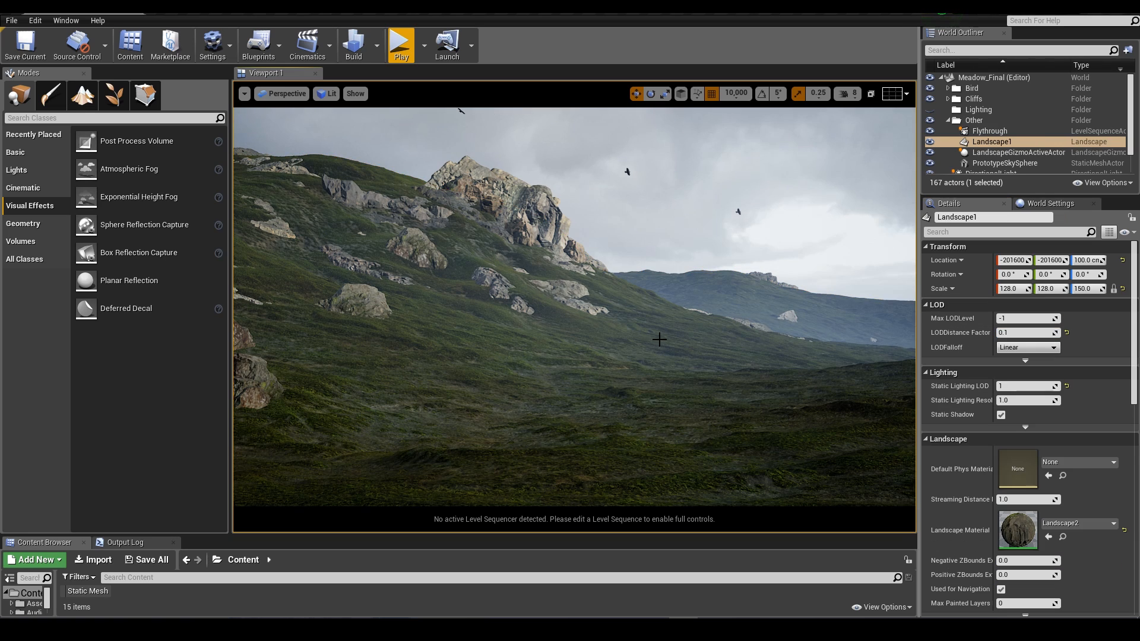
pyautogui.click(948, 120)
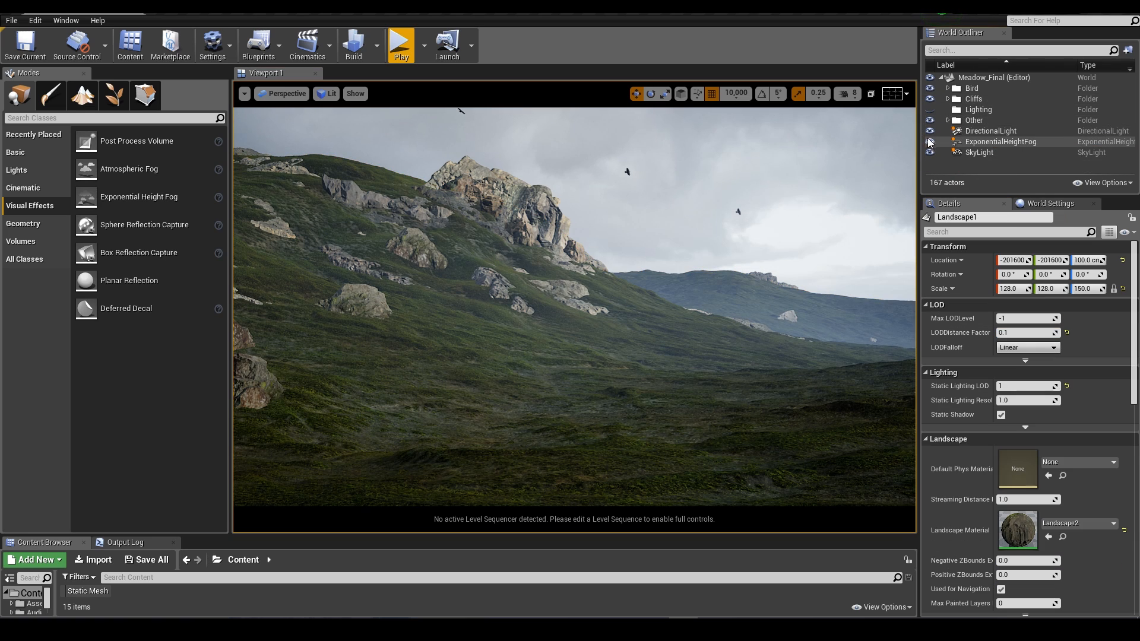
pyautogui.click(930, 141)
pyautogui.click(932, 142)
pyautogui.click(933, 140)
pyautogui.click(933, 141)
pyautogui.click(933, 140)
pyautogui.click(934, 141)
# Increase the height fog's start distance to 35000.
pyautogui.click(996, 143)
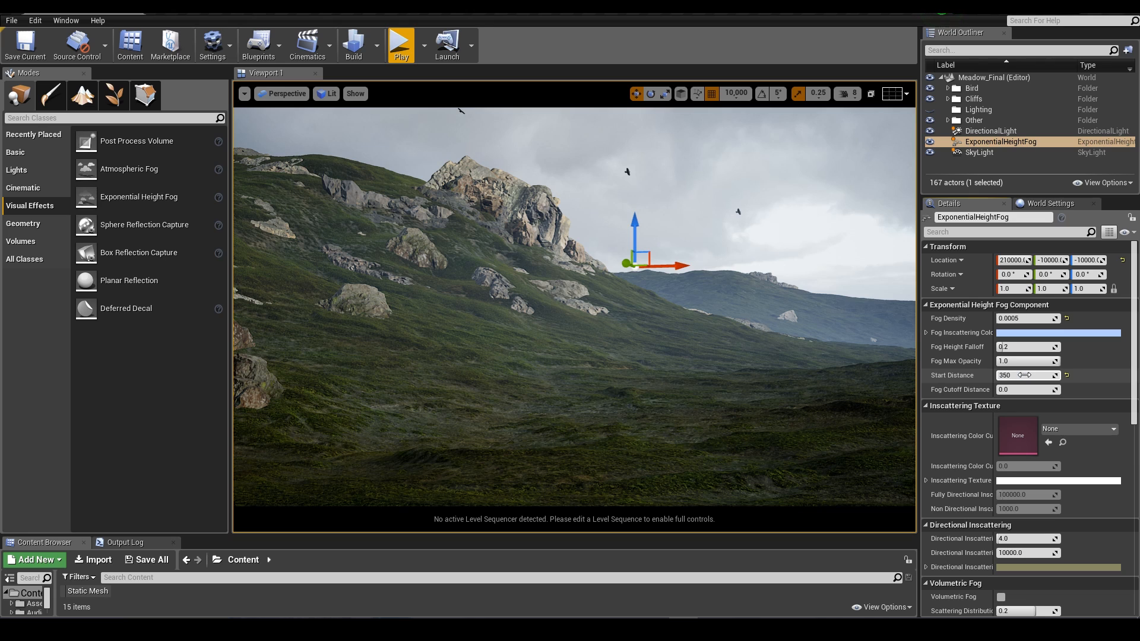
pyautogui.write('00')
pyautogui.press('Return')
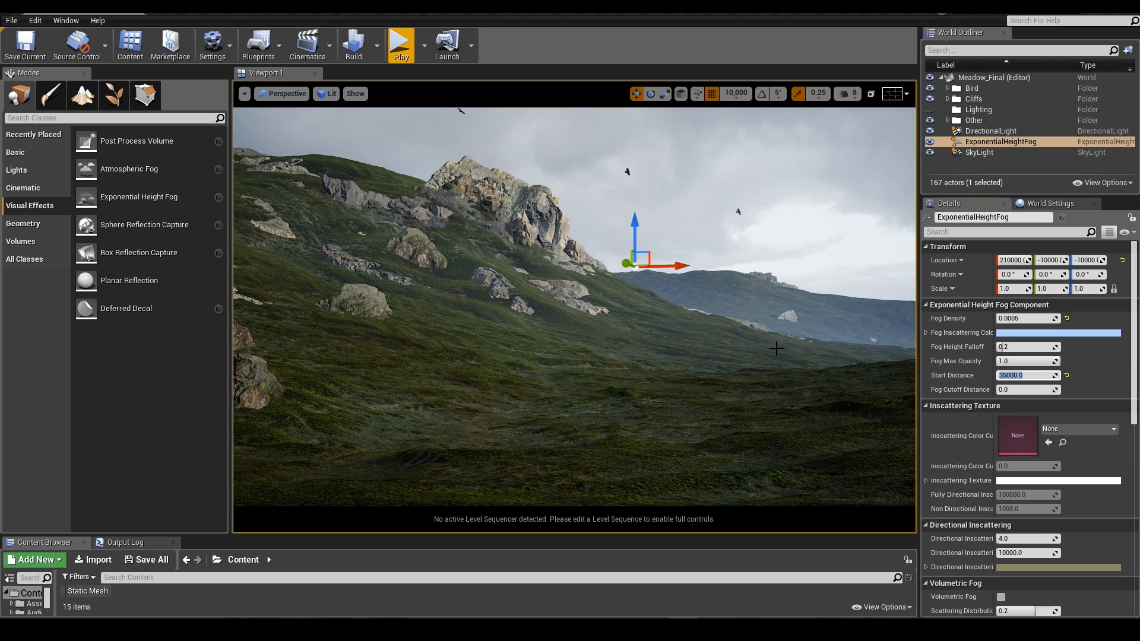
pyautogui.moveTo(740, 322); pyautogui.dragTo(740, 323, button='right')
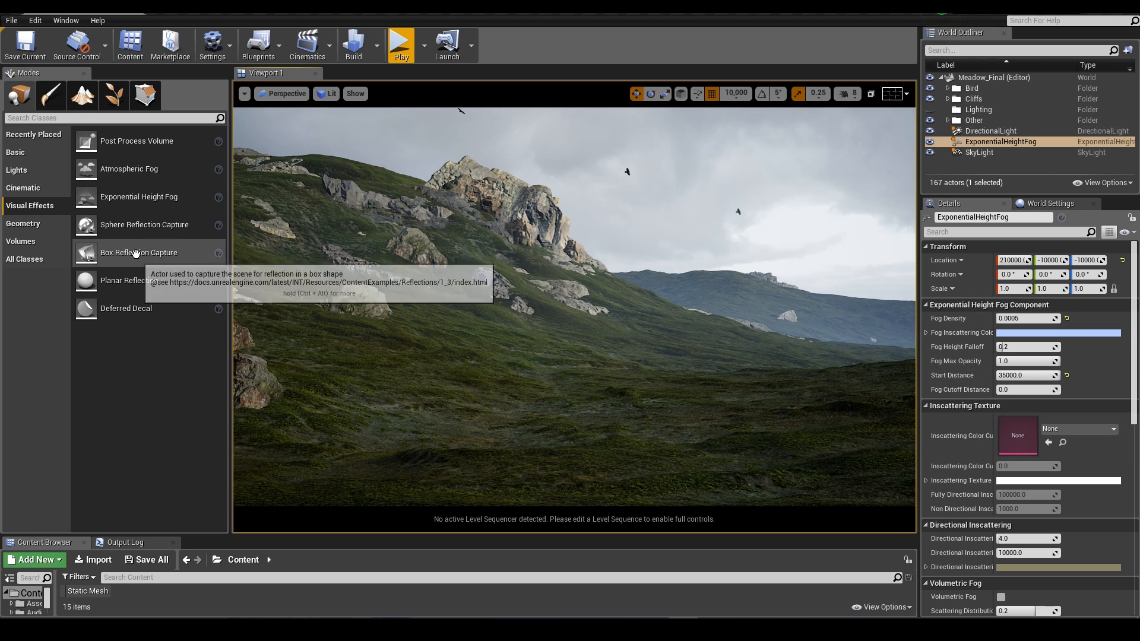
# Add a Post Process Volume to the meadow and make it unbound so it affects the whole world.
pyautogui.moveTo(108, 145); pyautogui.dragTo(342, 173)
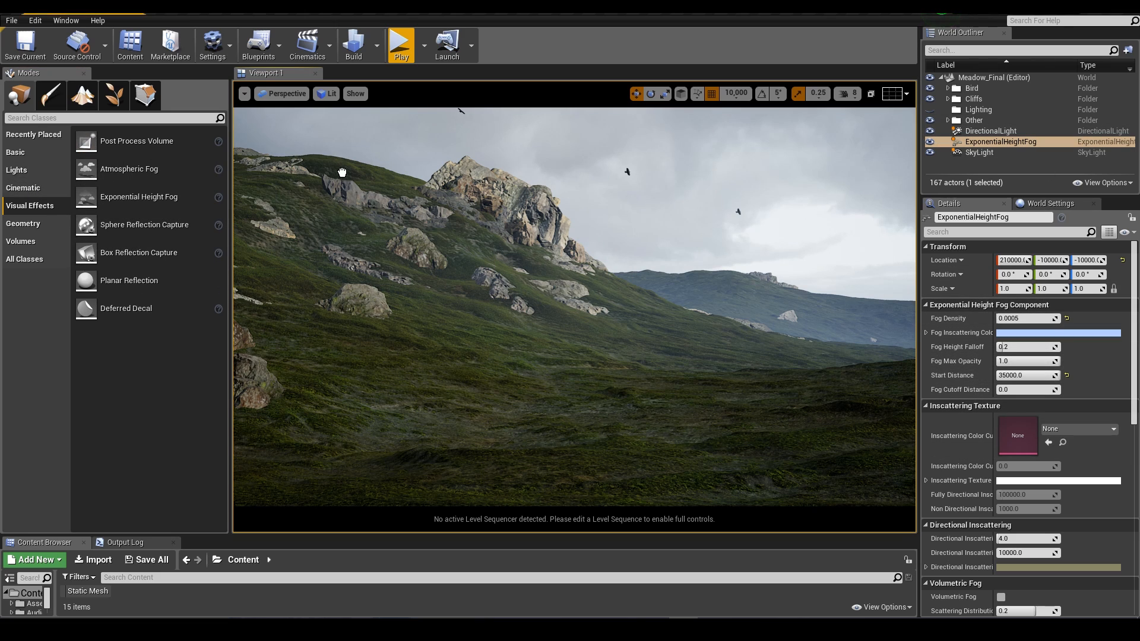
pyautogui.moveTo(612, 360); pyautogui.dragTo(620, 353)
pyautogui.scroll(-15, 1045, 420)
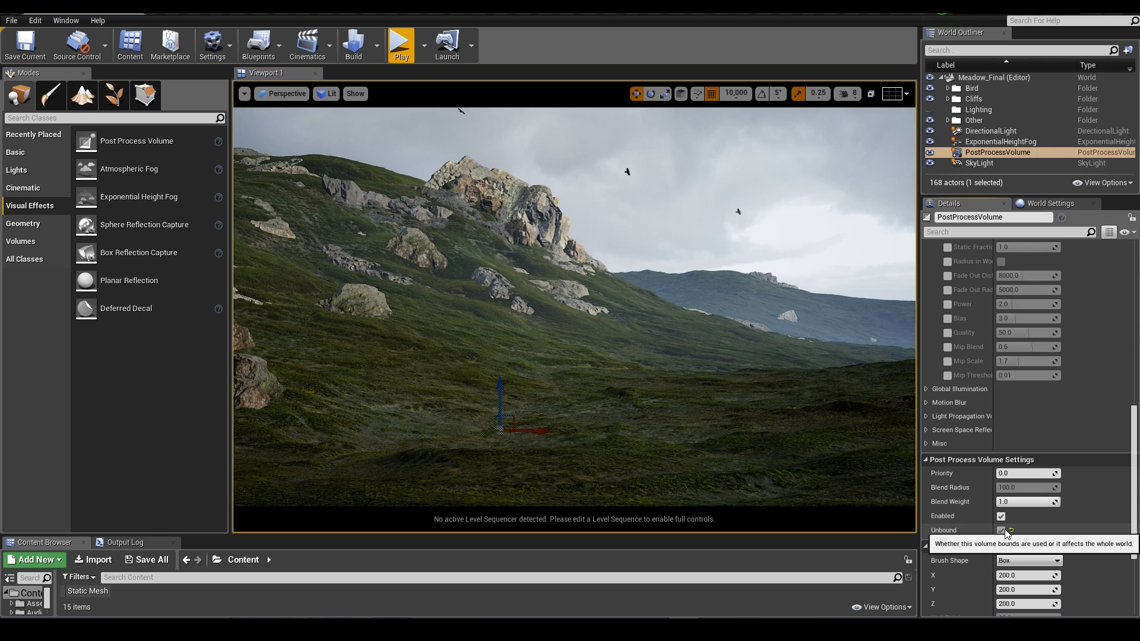
# Override the post process volume's ambient occlusion with intensity 1.0, radius 200 and a fade out distance of 250000.
pyautogui.scroll(12, 1063, 525)
pyautogui.scroll(2, 952, 285)
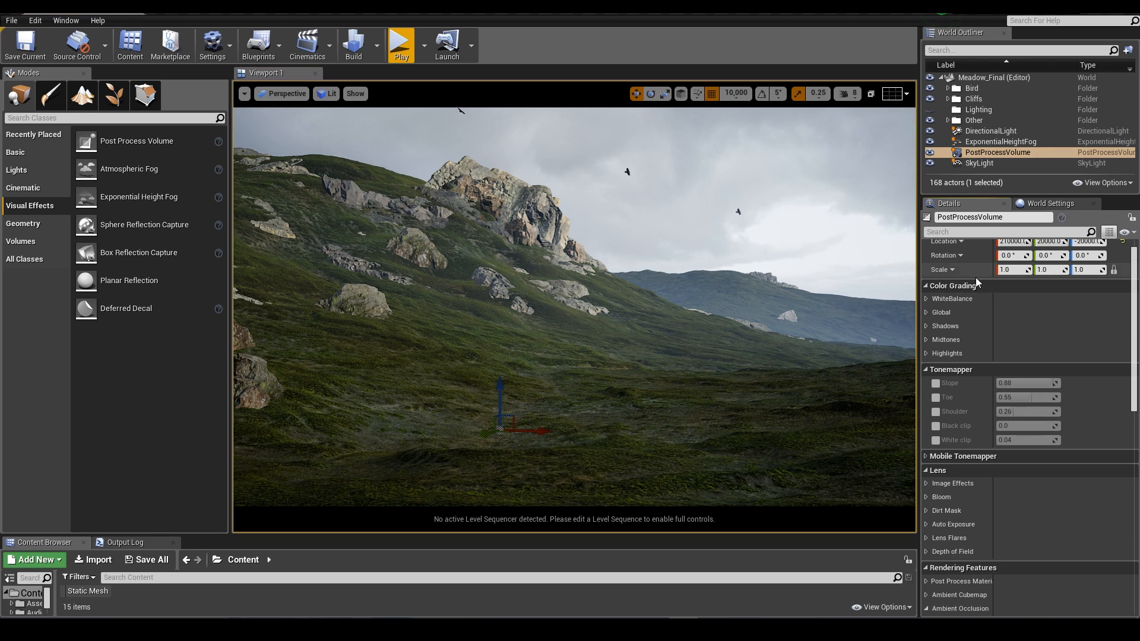
pyautogui.scroll(-1, 960, 321)
pyautogui.scroll(-8, 1039, 420)
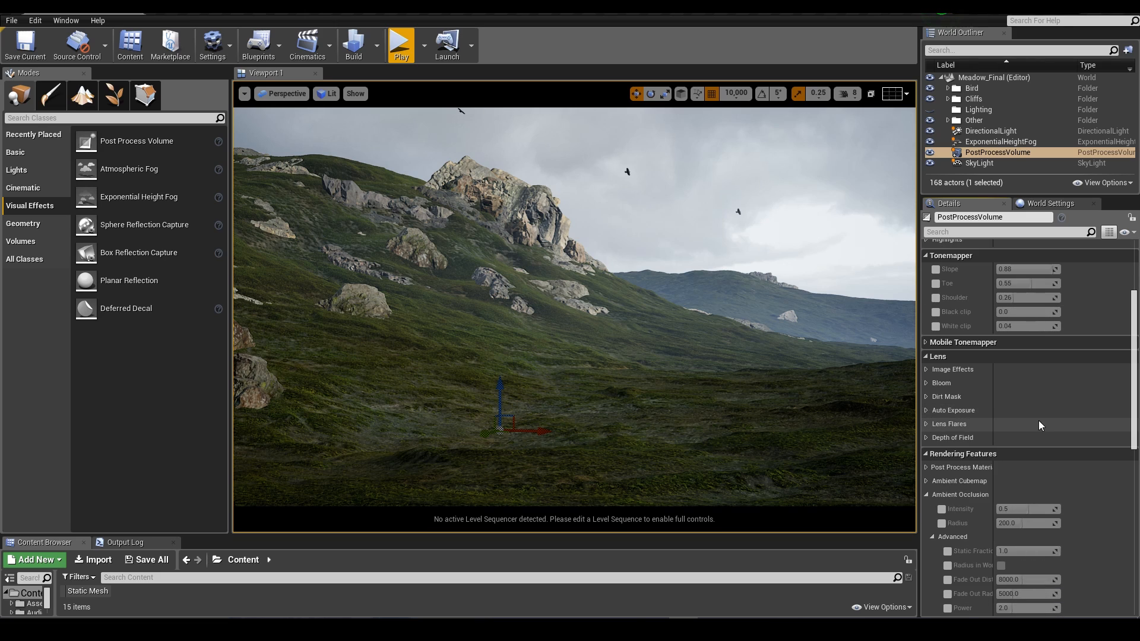
pyautogui.scroll(-3, 1046, 373)
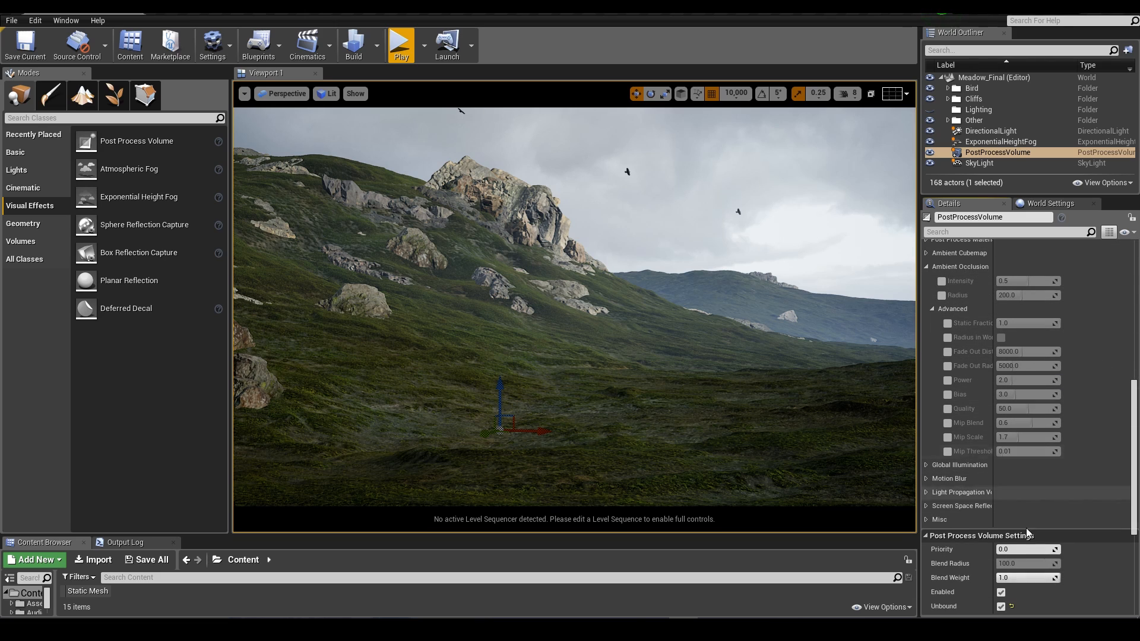
pyautogui.click(943, 281)
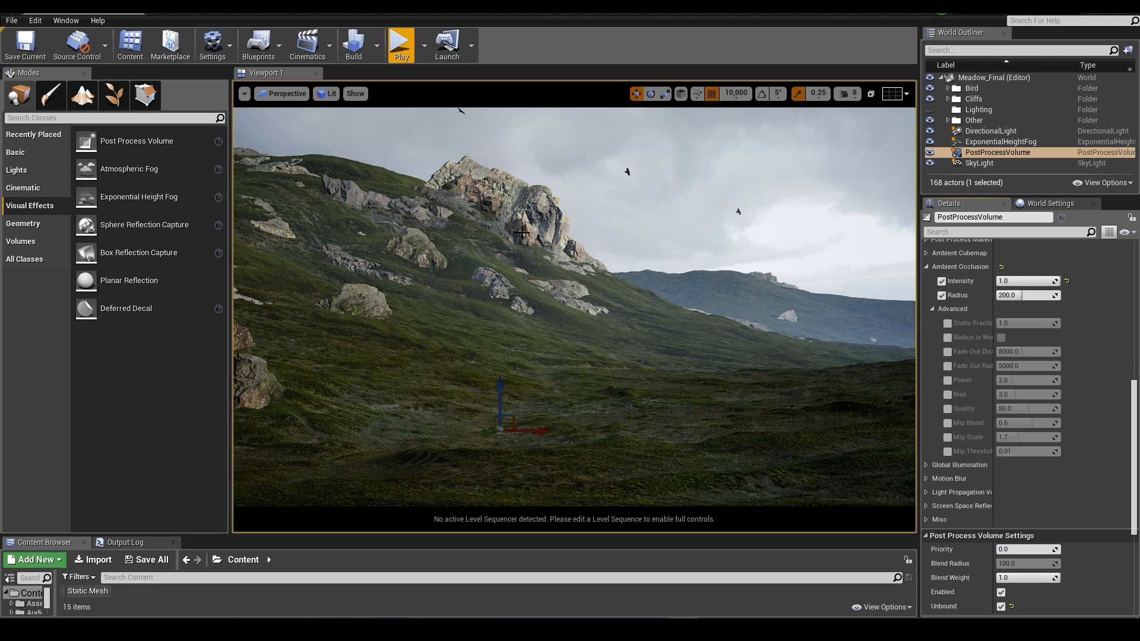
pyautogui.click(948, 352)
pyautogui.moveTo(993, 356); pyautogui.dragTo(1022, 356)
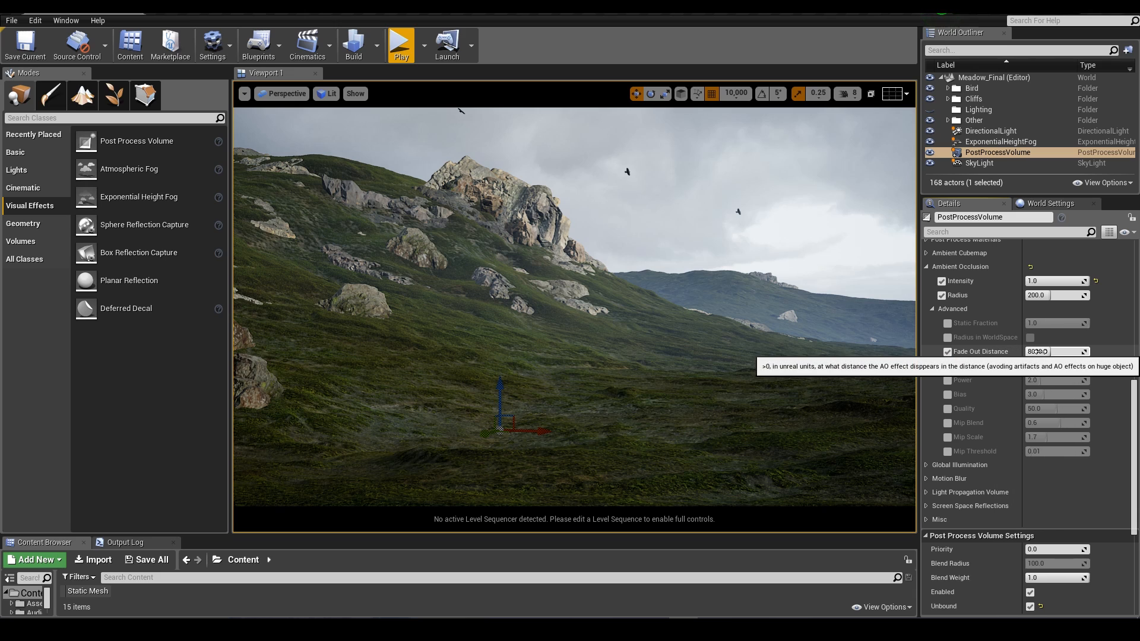
pyautogui.click(1036, 351)
pyautogui.write('25')
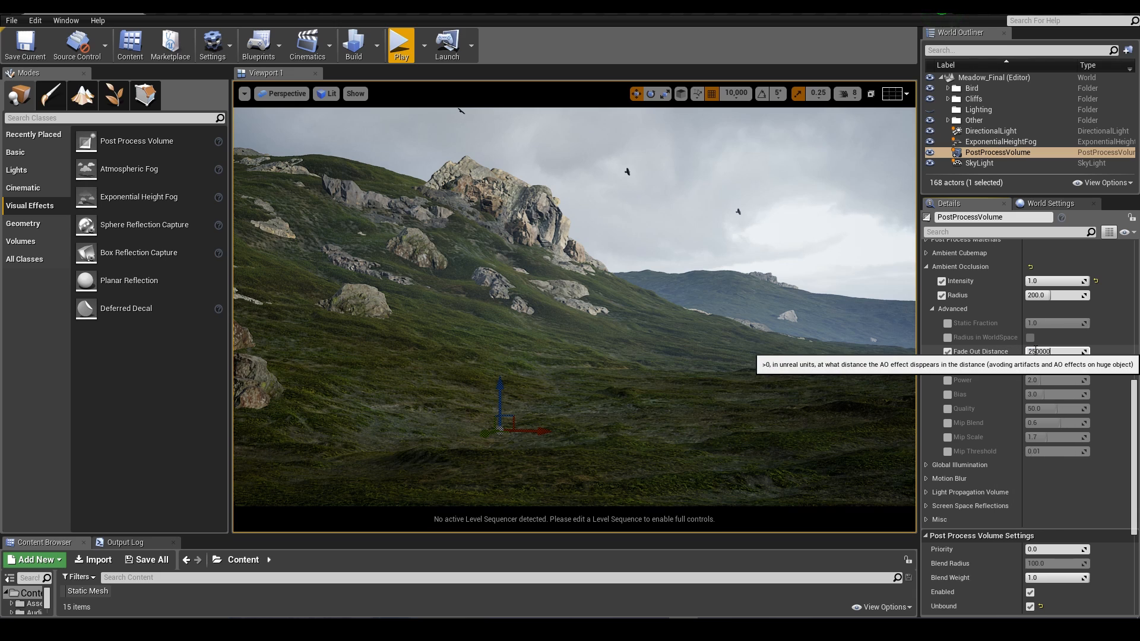
pyautogui.press('Return')
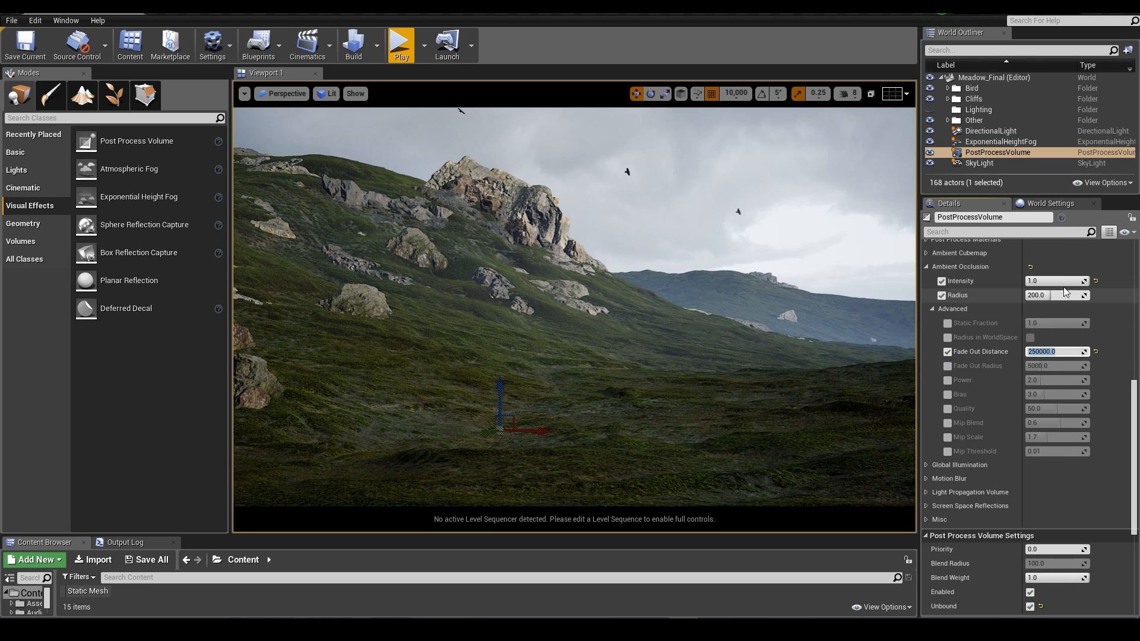
# Compare the ambient occlusion with its intensity at 0 and 1.0, set its radius to 150, and override its power with 3.0.
pyautogui.moveTo(1060, 281); pyautogui.dragTo(1033, 280)
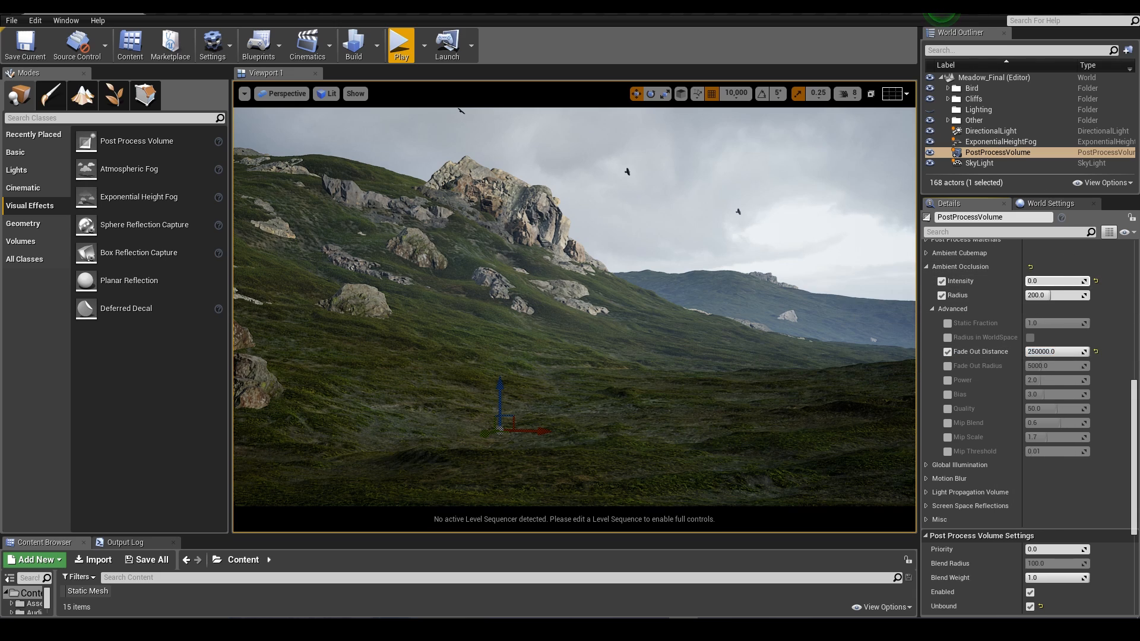
pyautogui.click(948, 380)
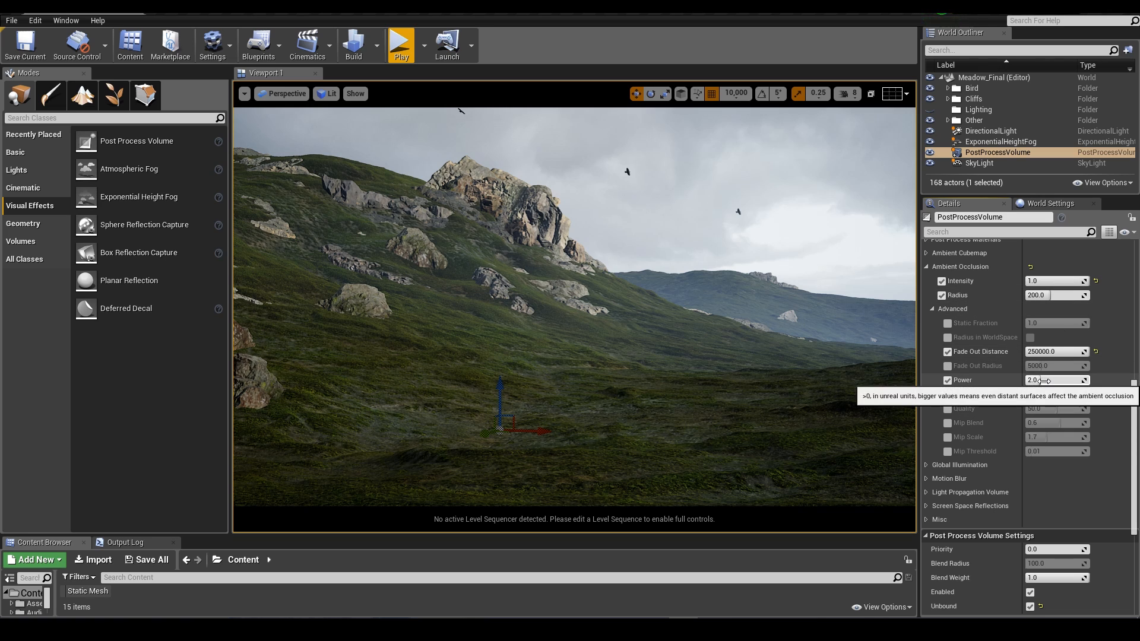
pyautogui.moveTo(1054, 380)
pyautogui.mouseDown()
pyautogui.moveTo(1032, 380)
pyautogui.moveTo(1069, 381)
pyautogui.mouseUp()
pyautogui.moveTo(1043, 295); pyautogui.dragTo(1062, 295)
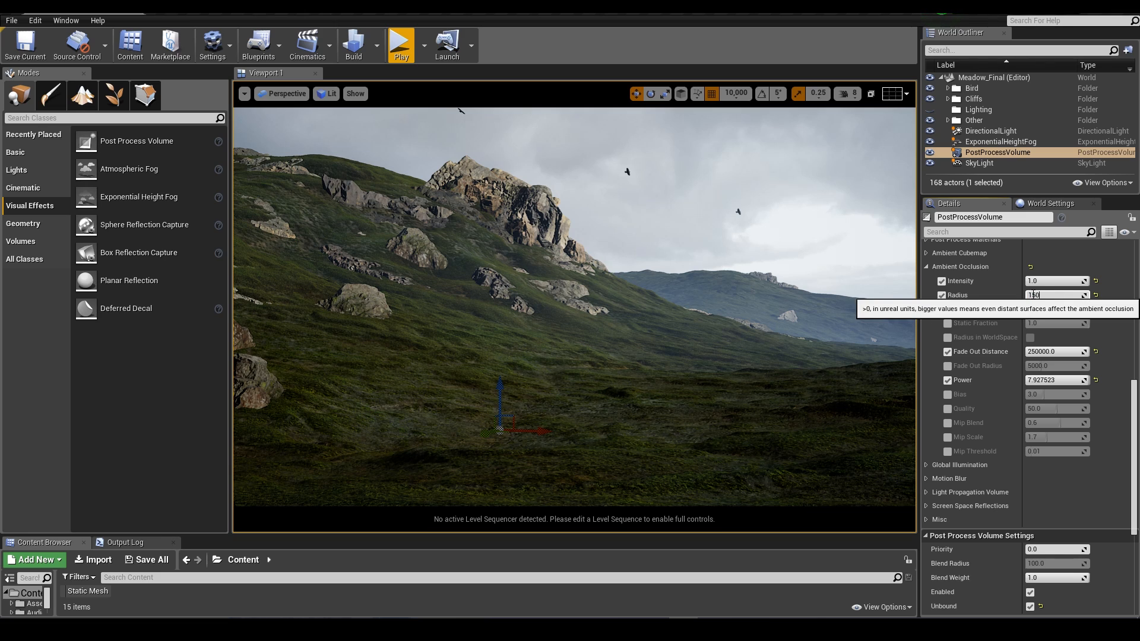
pyautogui.click(1049, 379)
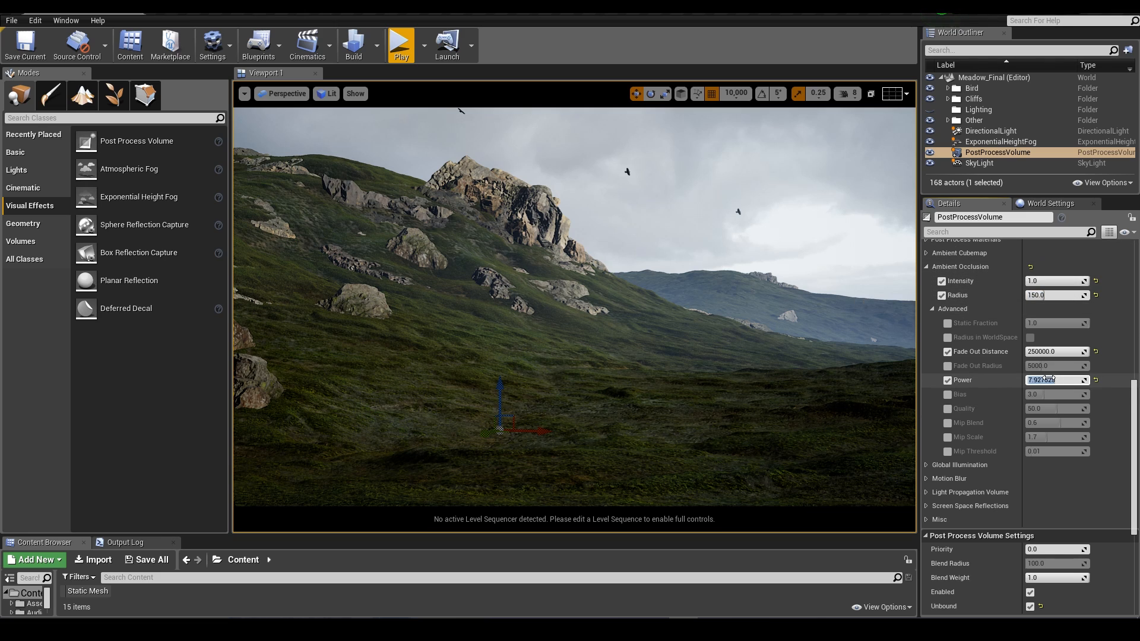
pyautogui.write('2')
pyautogui.press('Return')
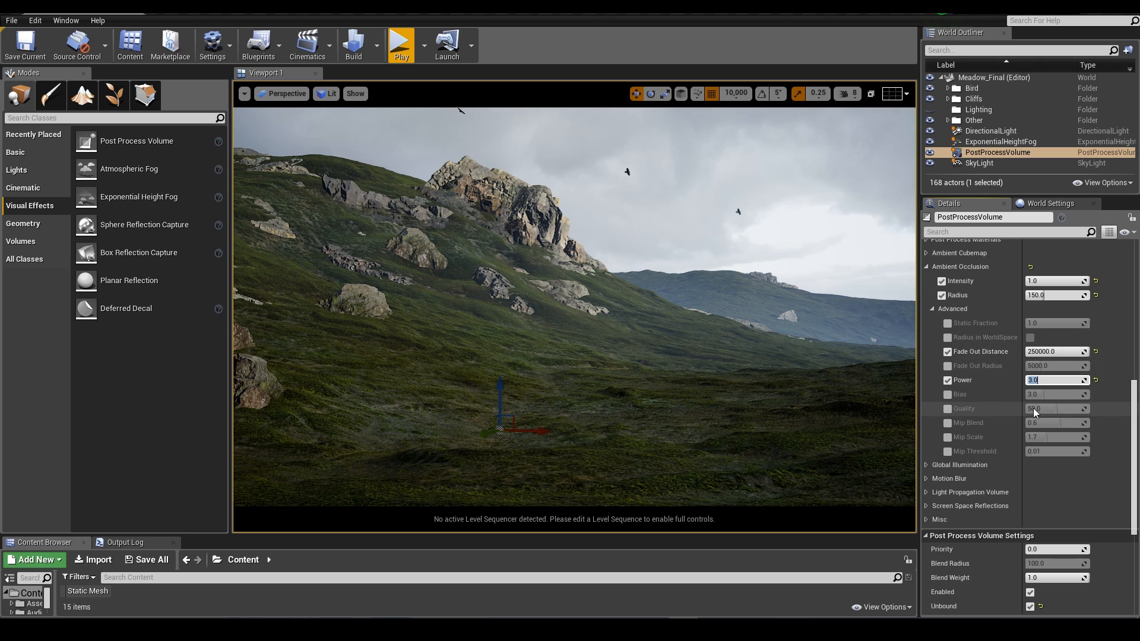
pyautogui.scroll(2, 932, 369)
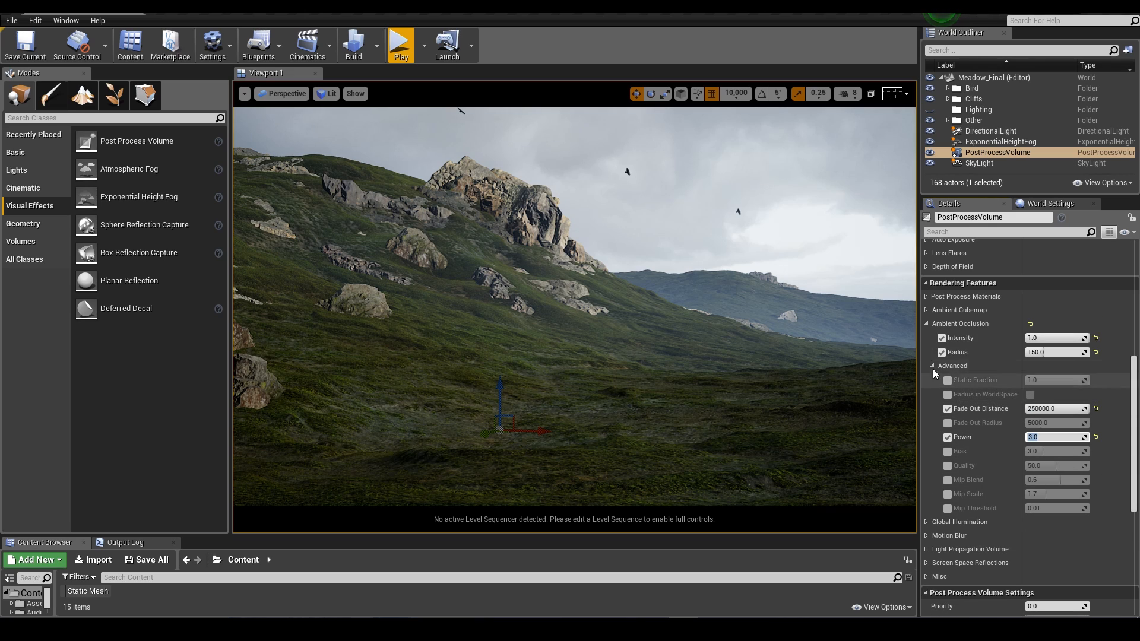
pyautogui.click(927, 323)
# Override the auto exposure's minimum and maximum brightness in the post process volume, setting both to 1.0.
pyautogui.scroll(4, 1007, 419)
pyautogui.scroll(2, 962, 422)
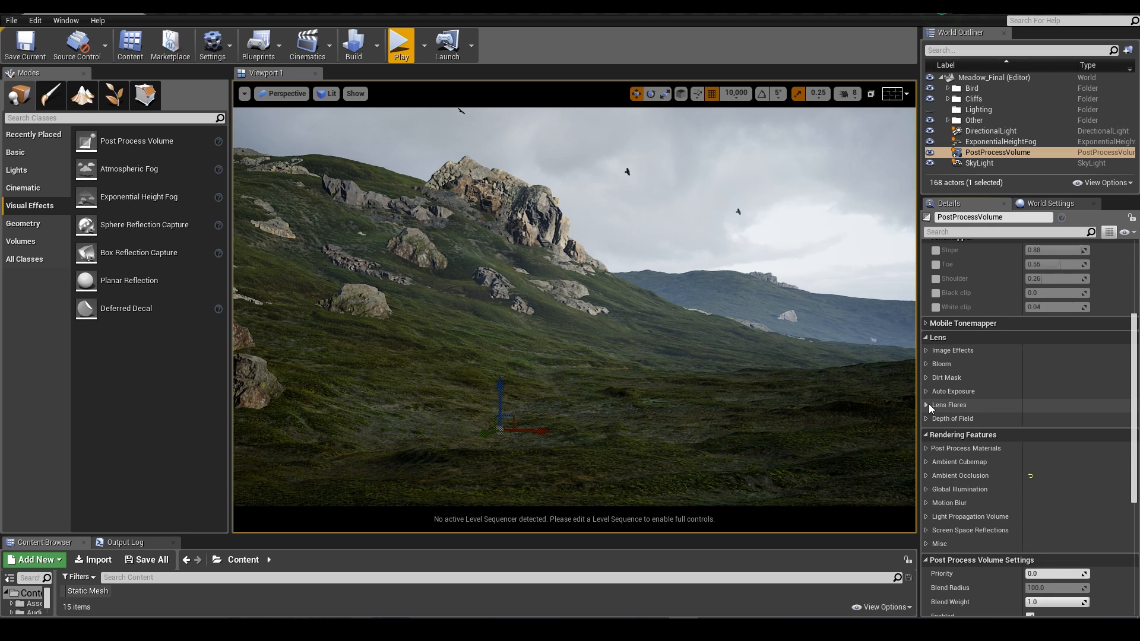
pyautogui.click(926, 391)
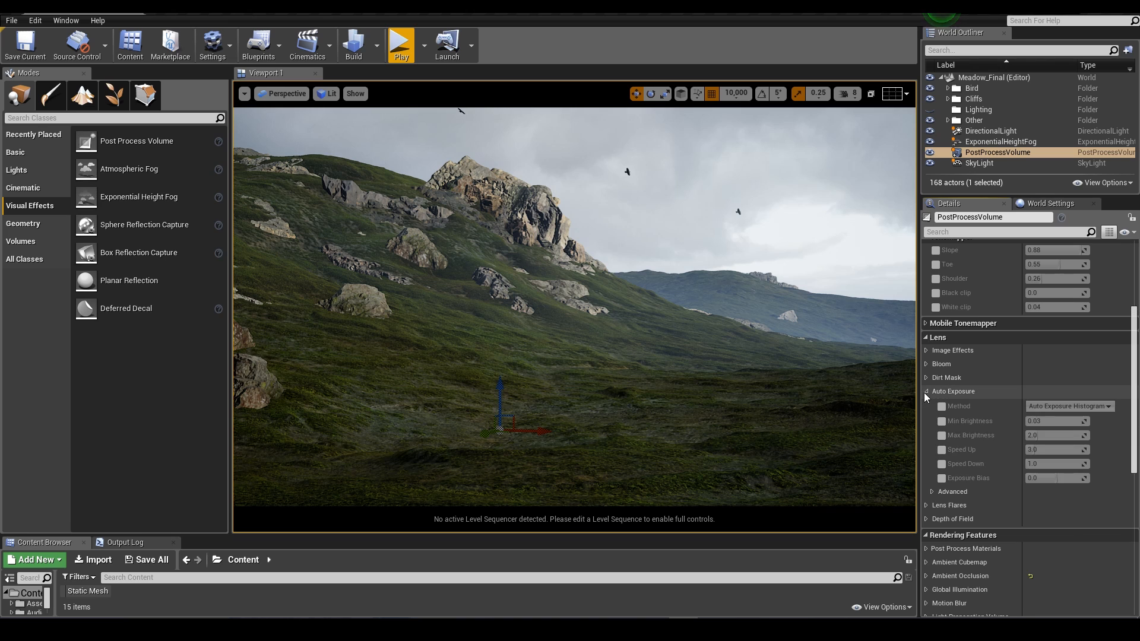
pyautogui.click(941, 421)
pyautogui.click(942, 435)
pyautogui.click(1057, 425)
pyautogui.write('1')
pyautogui.click(1048, 435)
pyautogui.write('1')
pyautogui.press('Return')
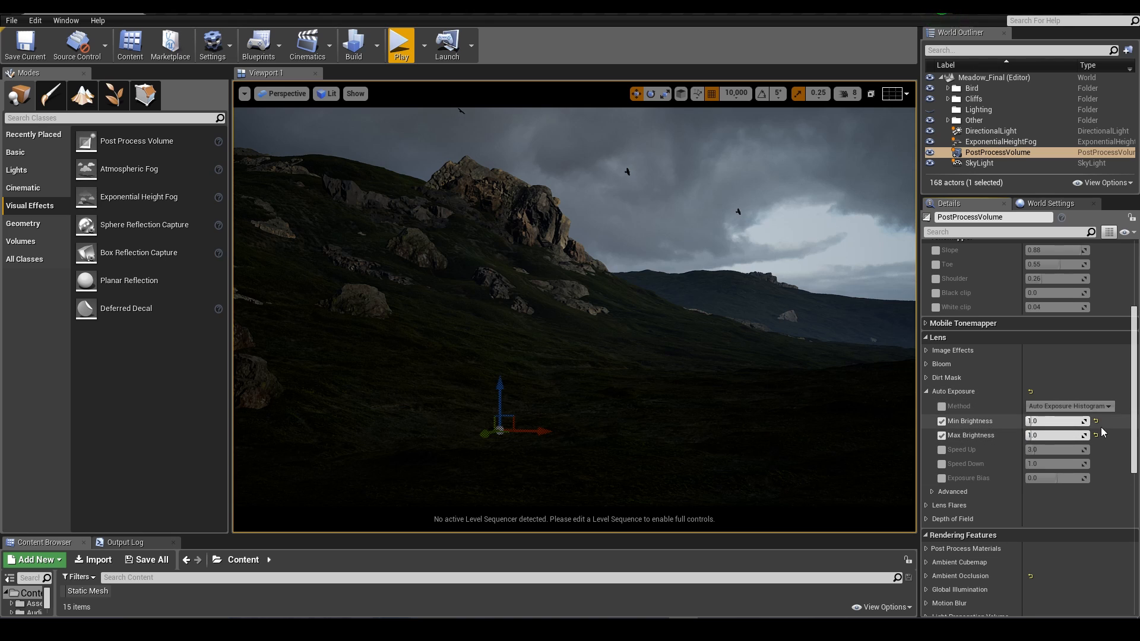
# Override the exposure bias with 2.0 to brighten the scene.
pyautogui.click(942, 478)
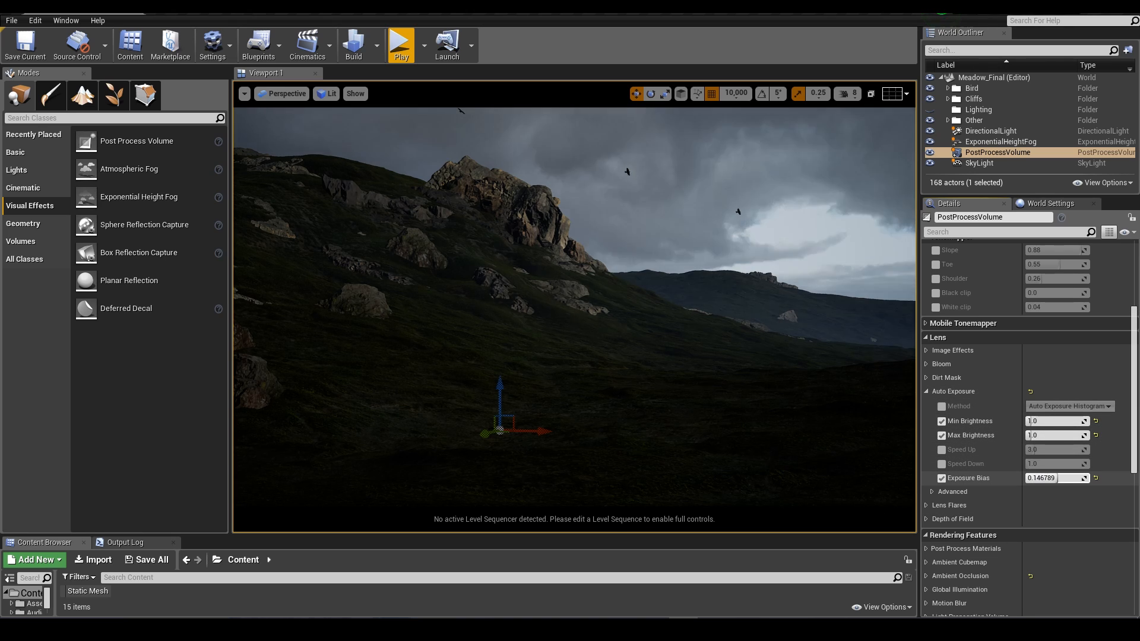
pyautogui.moveTo(1048, 478); pyautogui.dragTo(1067, 478)
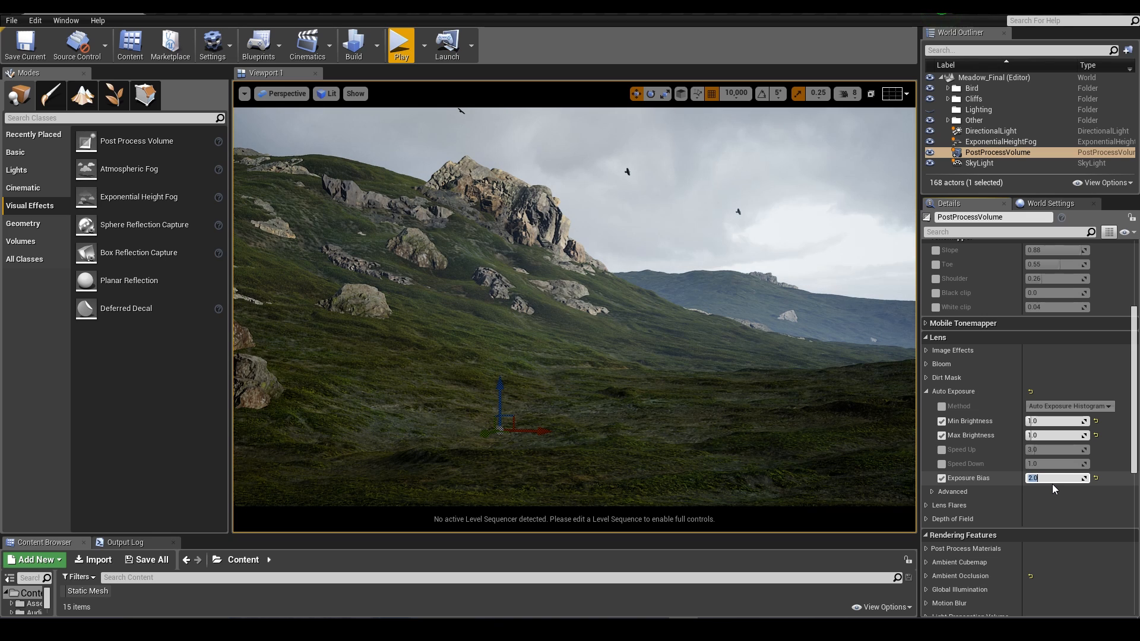
pyautogui.write('2.0')
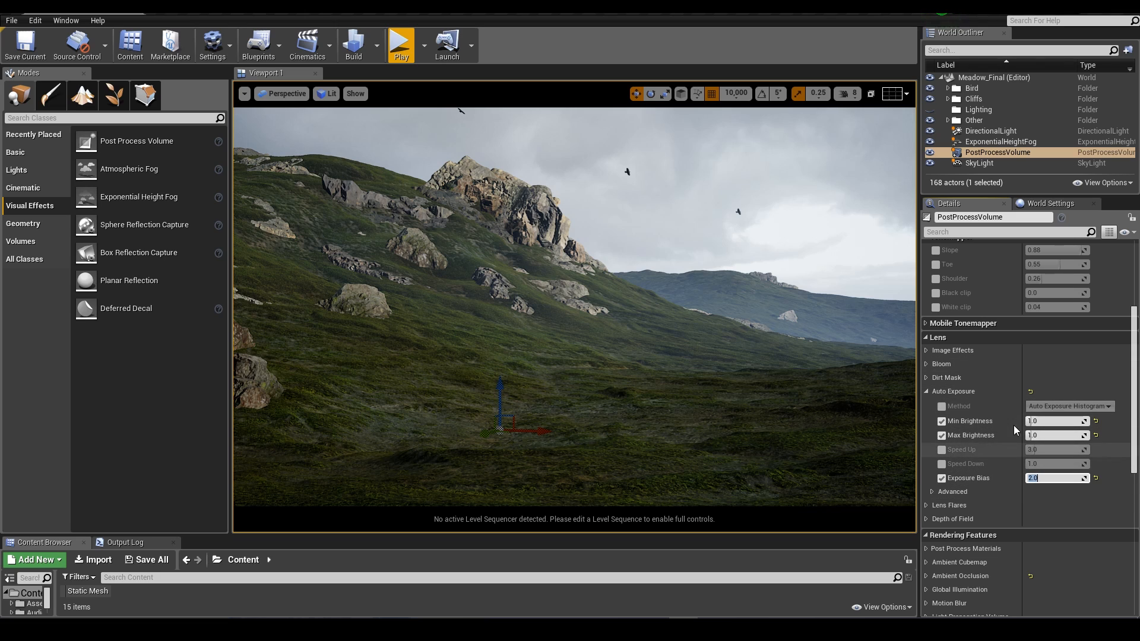
pyautogui.click(927, 392)
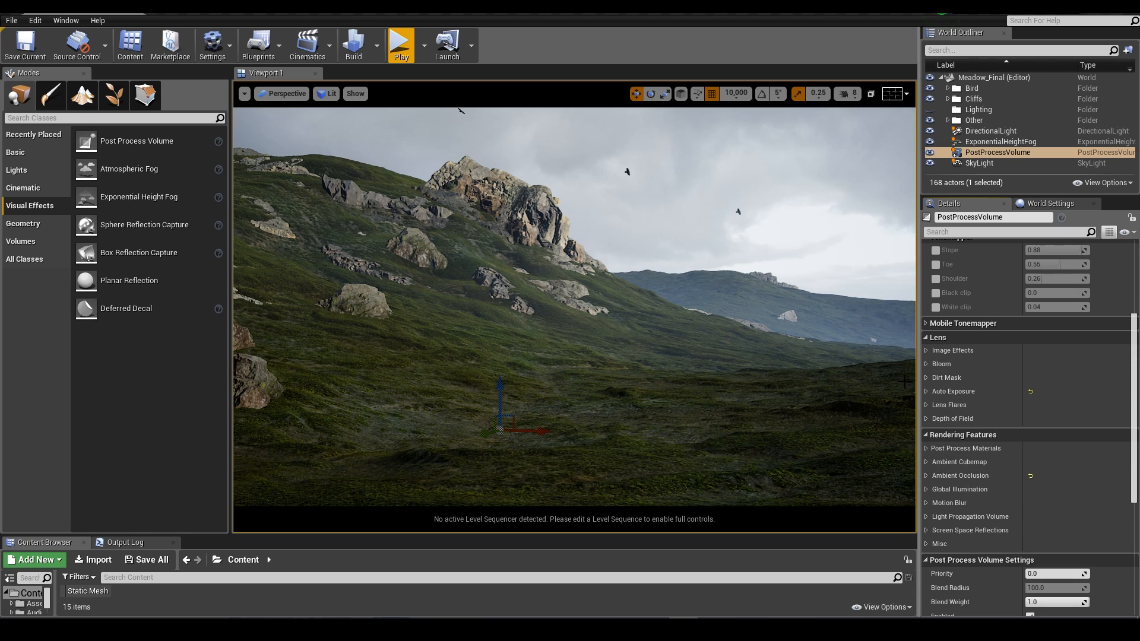
# Override the bloom with the Standard method and adjust its intensity.
pyautogui.click(926, 365)
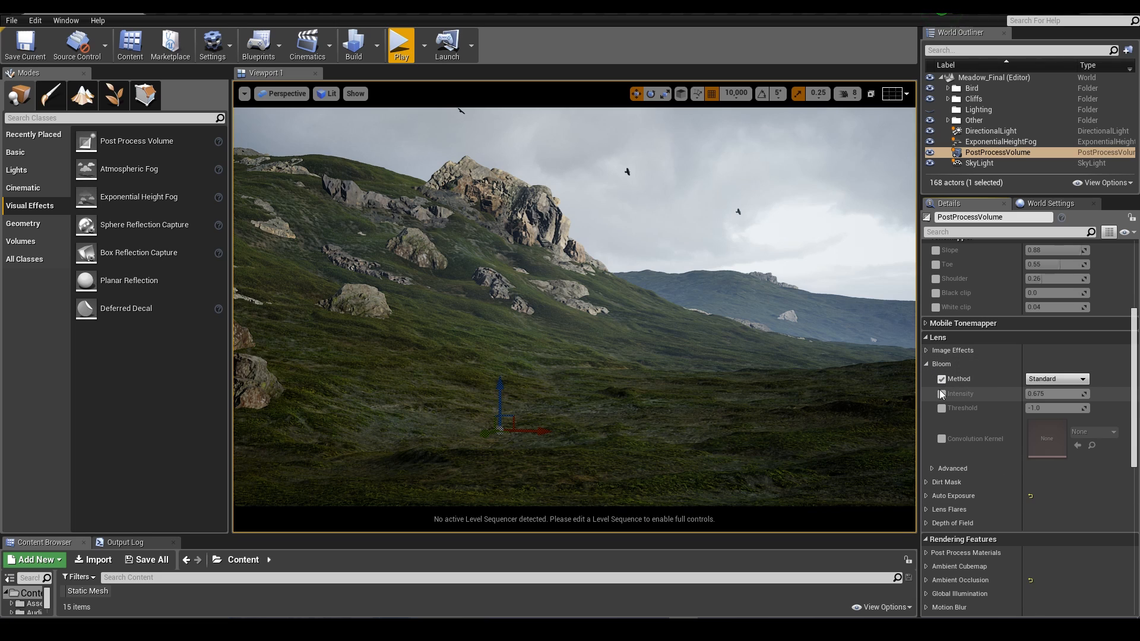
pyautogui.click(942, 394)
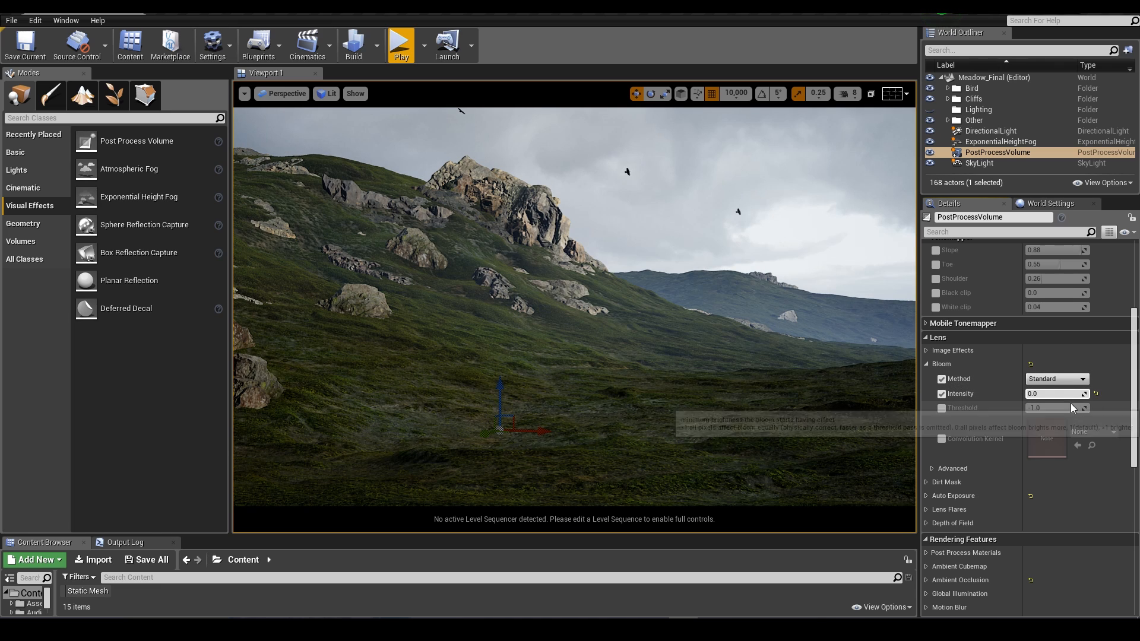
pyautogui.moveTo(1043, 395)
pyautogui.mouseDown()
pyautogui.moveTo(1067, 394)
pyautogui.moveTo(1043, 394)
pyautogui.mouseUp()
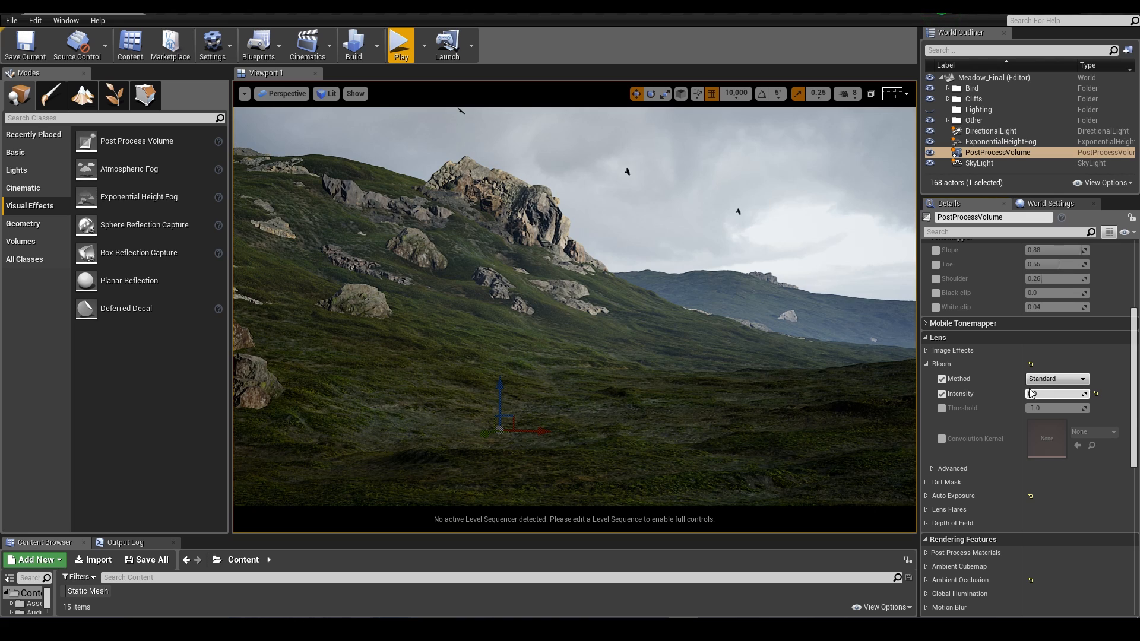
pyautogui.click(927, 362)
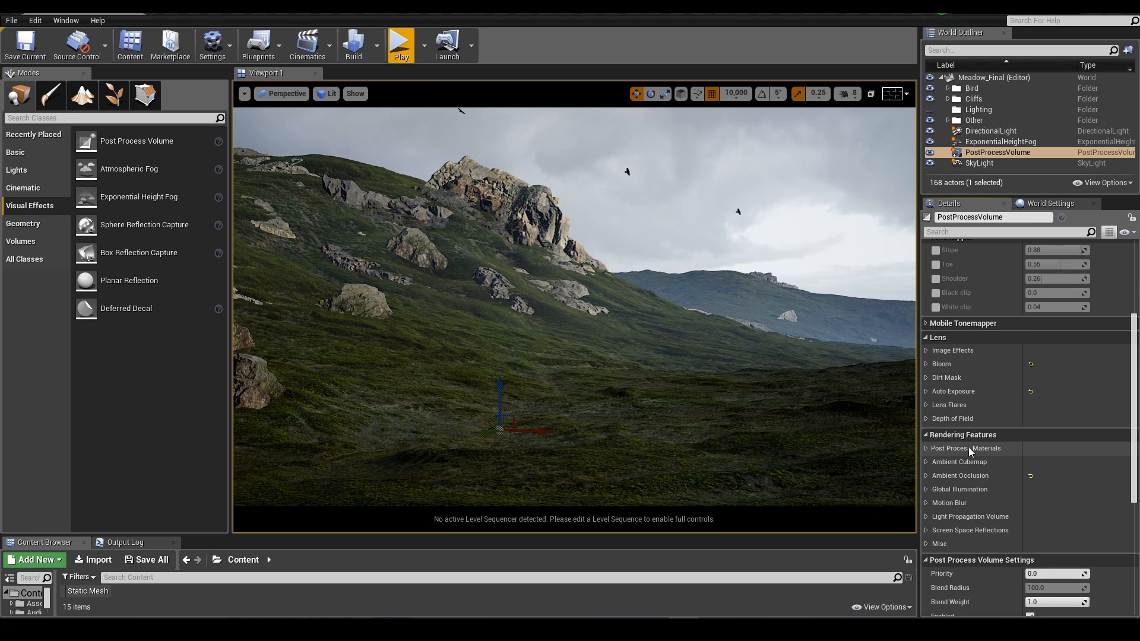
# Try a chromatic aberration of 0.1 on the image, then disable its override.
pyautogui.click(926, 350)
pyautogui.click(942, 365)
pyautogui.moveTo(1057, 365)
pyautogui.mouseDown()
pyautogui.moveTo(1099, 365)
pyautogui.moveTo(1043, 364)
pyautogui.mouseUp()
pyautogui.click(1043, 365)
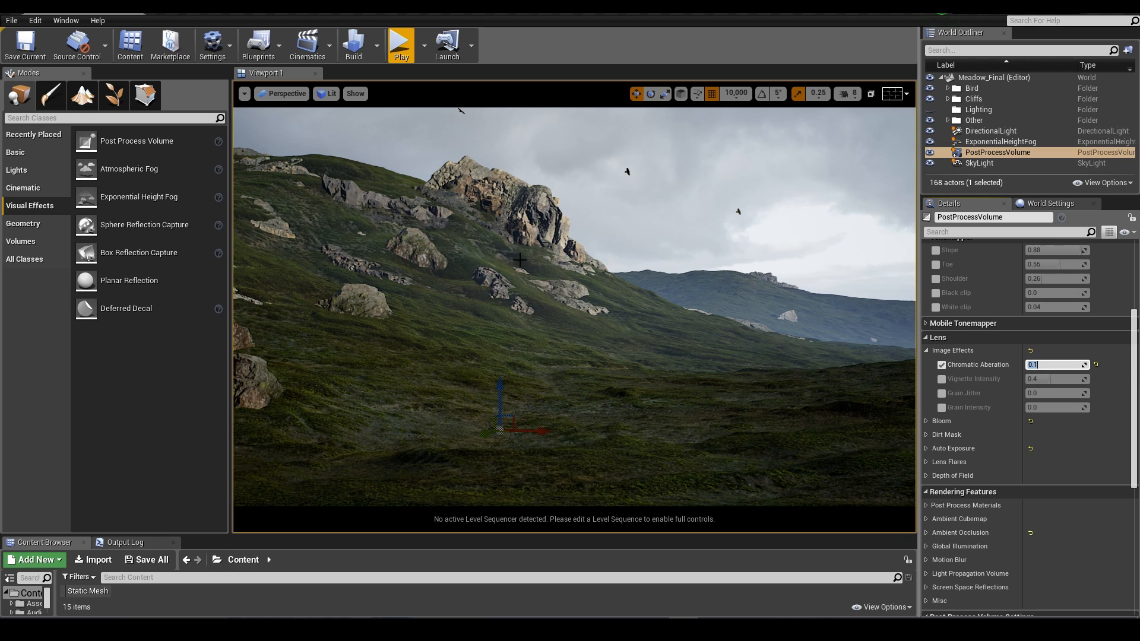
pyautogui.click(942, 365)
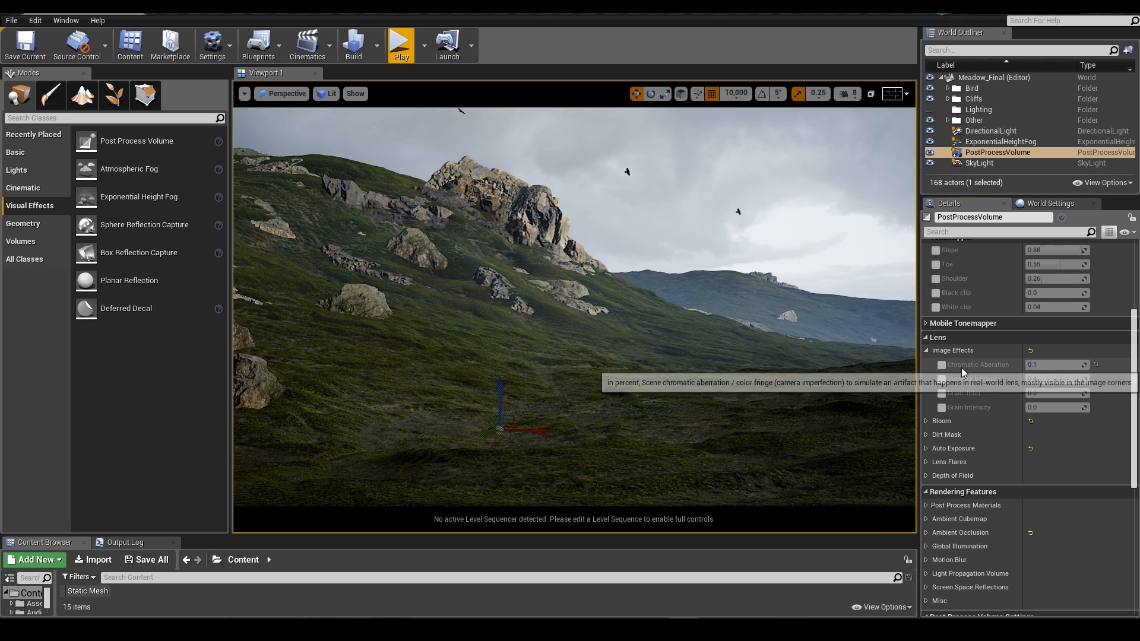
# Override the vignette intensity, trying 0.3 before setting it to 0.4.
pyautogui.moveTo(1045, 379)
pyautogui.mouseDown()
pyautogui.moveTo(1033, 379)
pyautogui.moveTo(1089, 379)
pyautogui.moveTo(1051, 380)
pyautogui.mouseUp()
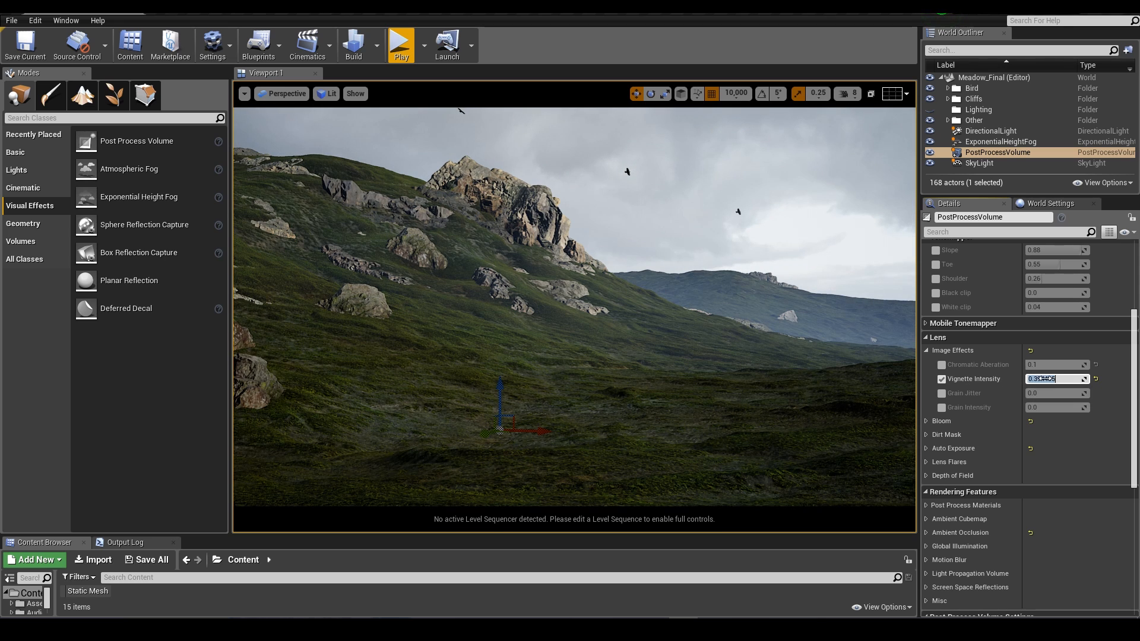
pyautogui.write('0.3')
pyautogui.press('Return')
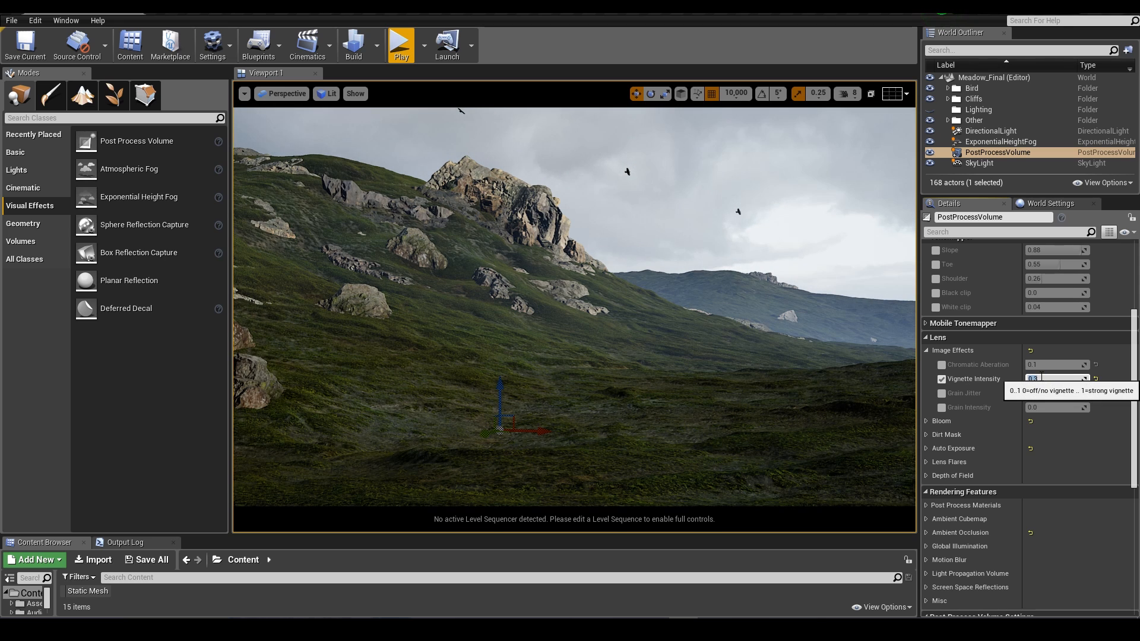
pyautogui.write('0.4')
pyautogui.press('Return')
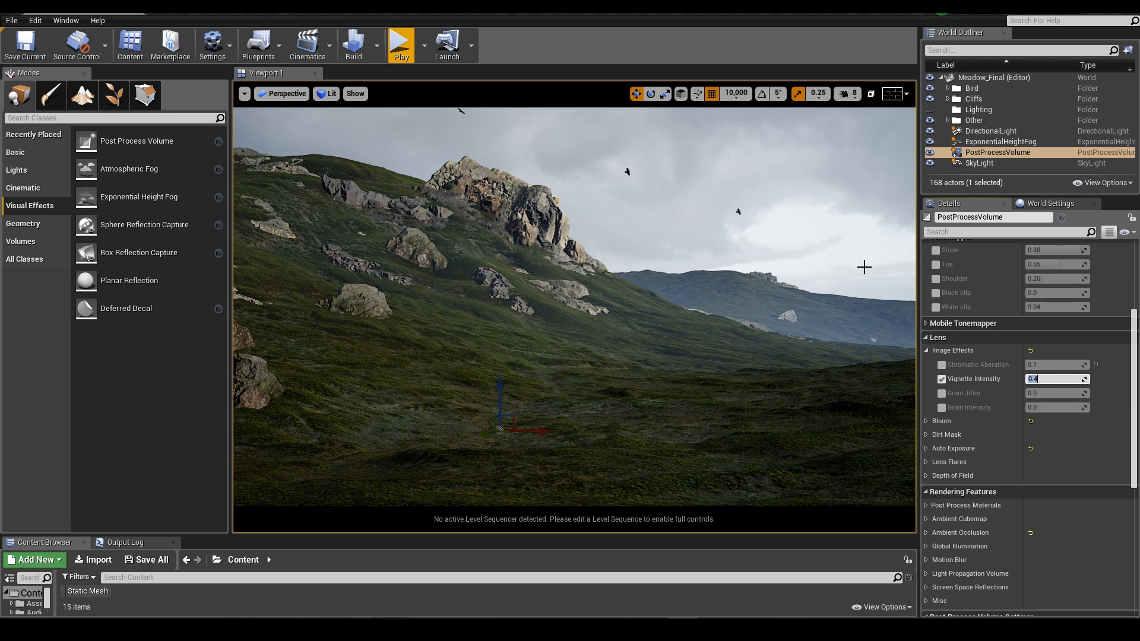
# Enable the grain jitter and grain intensity overrides and try a higher grain intensity.
pyautogui.click(942, 393)
pyautogui.click(942, 408)
pyautogui.moveTo(1057, 407); pyautogui.dragTo(1086, 407)
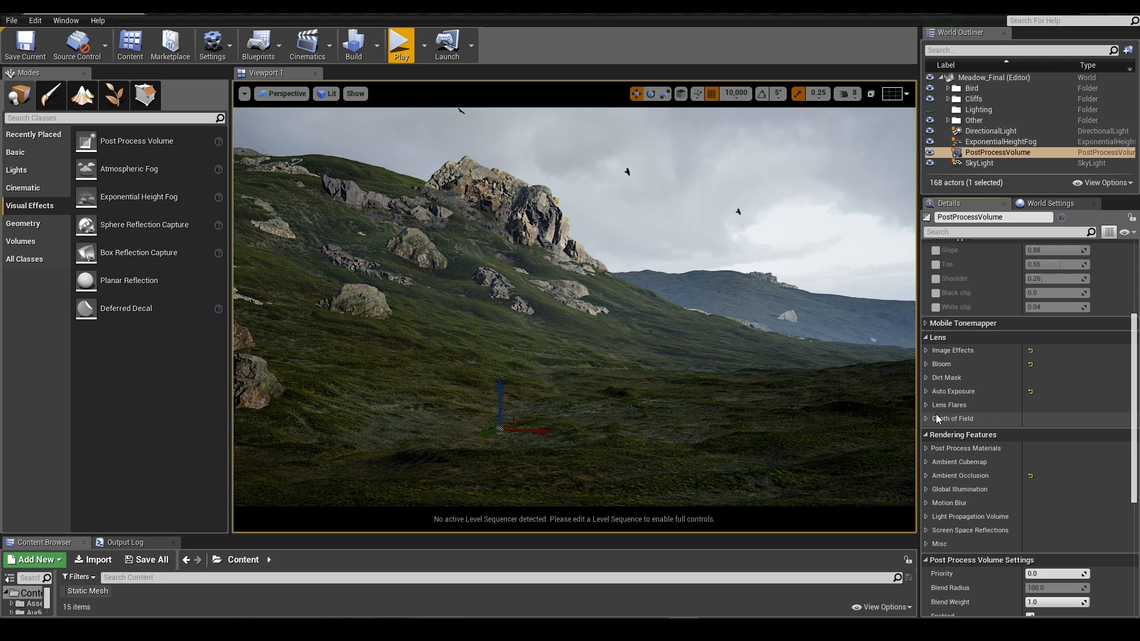
# Override the depth of field with the CircleDOF method and a focal distance of about 643.
pyautogui.click(927, 419)
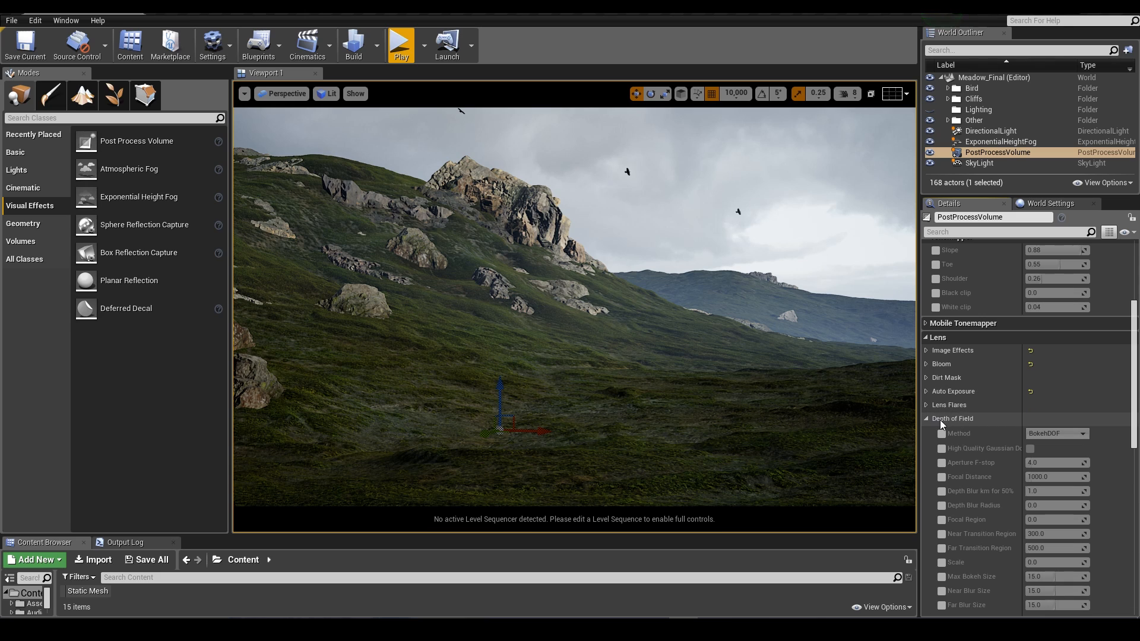
pyautogui.click(942, 433)
pyautogui.click(1043, 436)
pyautogui.click(1046, 459)
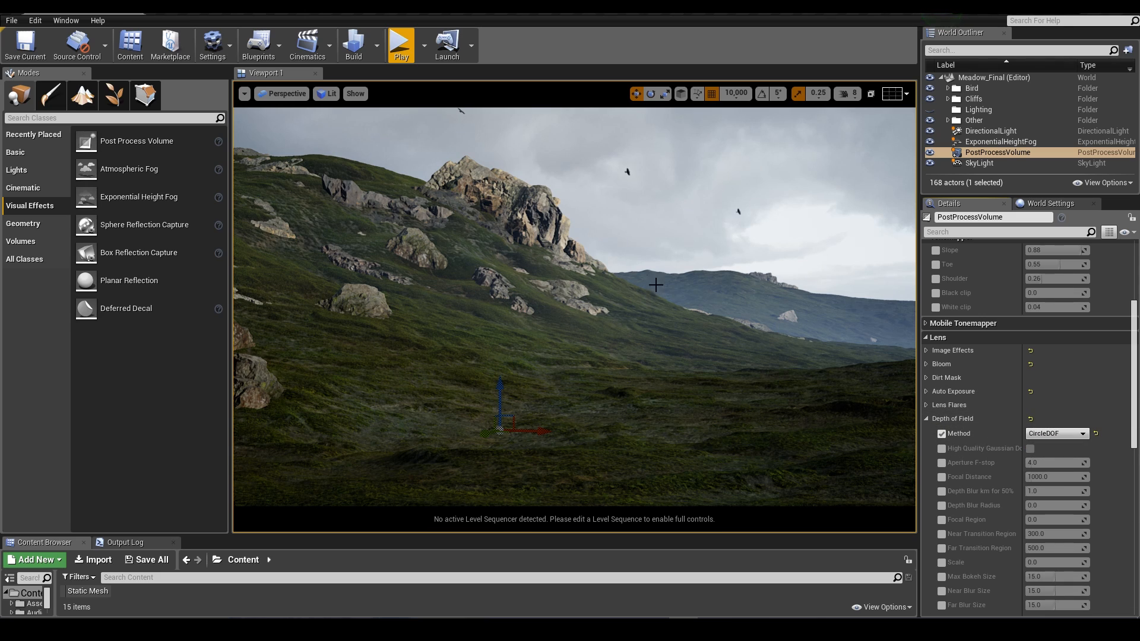
pyautogui.click(942, 477)
pyautogui.moveTo(1050, 476); pyautogui.dragTo(1030, 477)
# Adjust the viewport's field of view and move close to the foreground rocks to inspect the depth of field blur.
pyautogui.moveTo(626, 383); pyautogui.dragTo(619, 381, button='right')
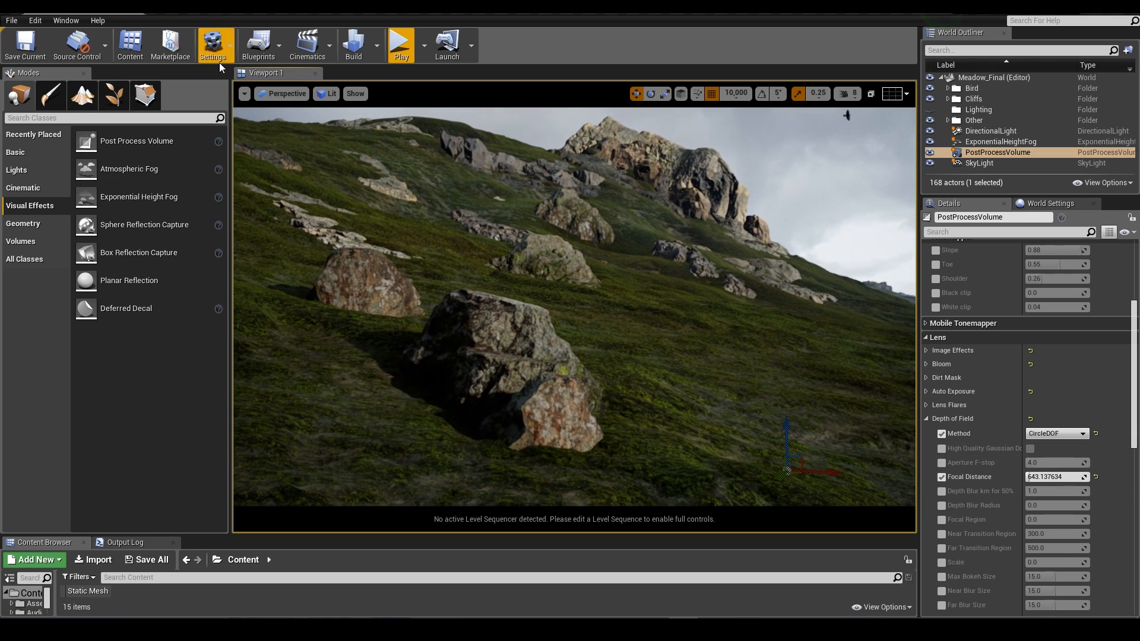
pyautogui.click(244, 94)
pyautogui.moveTo(310, 172)
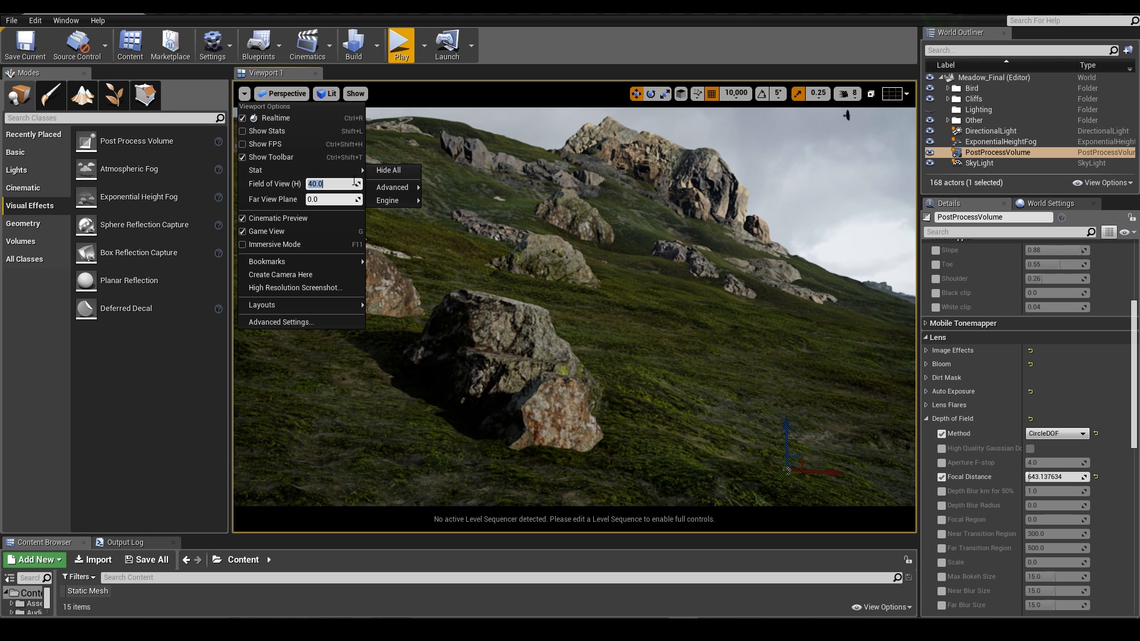
pyautogui.press('Return')
pyautogui.moveTo(416, 179); pyautogui.dragTo(421, 177, button='right')
pyautogui.moveTo(737, 279); pyautogui.dragTo(618, 285, button='right')
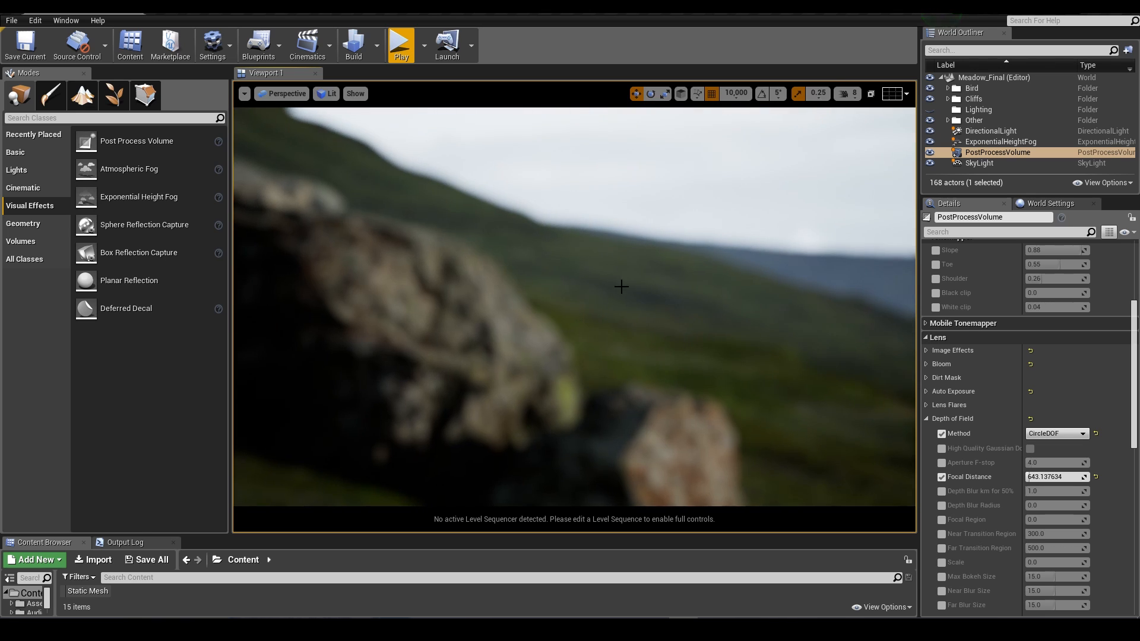
# Set the focal distance to about 2845 while inspecting the boulder up close, then disable the CircleDOF method override.
pyautogui.moveTo(1063, 477); pyautogui.dragTo(1050, 476)
pyautogui.moveTo(709, 309)
pyautogui.mouseDown(button='right')
pyautogui.moveTo(710, 291)
pyautogui.moveTo(709, 309)
pyautogui.mouseUp(button='right')
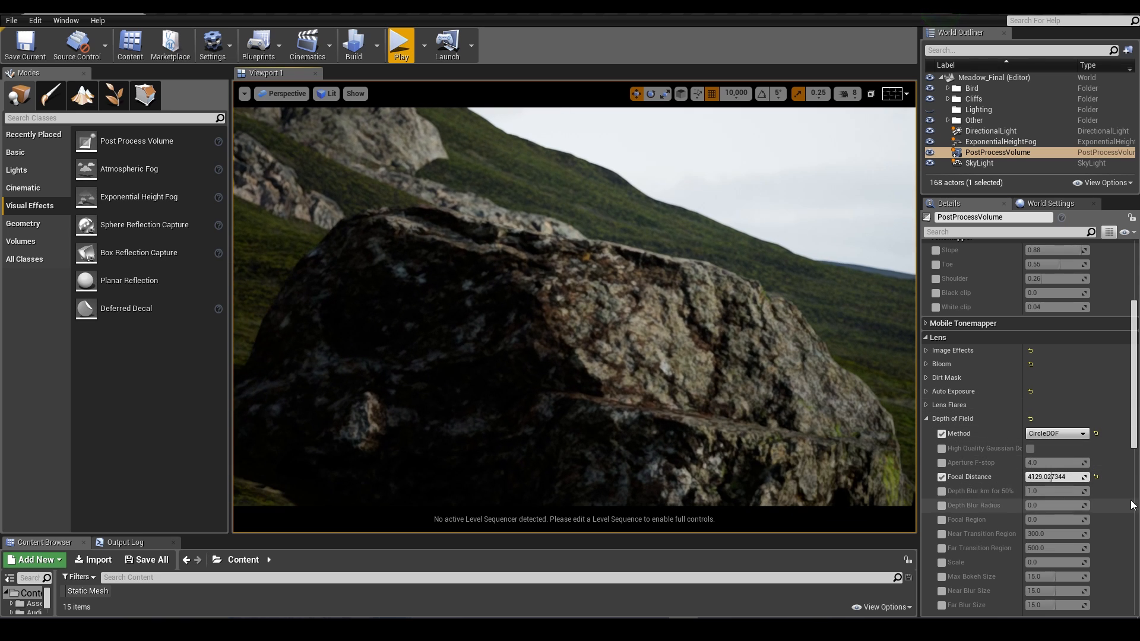
pyautogui.moveTo(1050, 477); pyautogui.dragTo(1055, 477)
pyautogui.moveTo(709, 310); pyautogui.dragTo(677, 312, button='right')
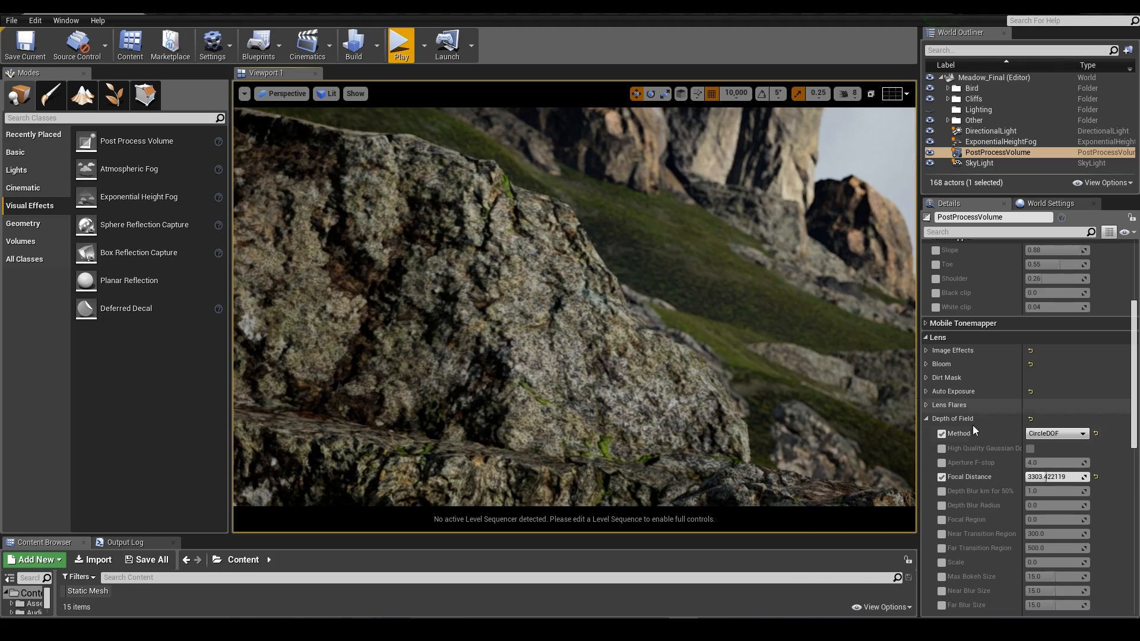
pyautogui.moveTo(1039, 476); pyautogui.dragTo(1044, 477)
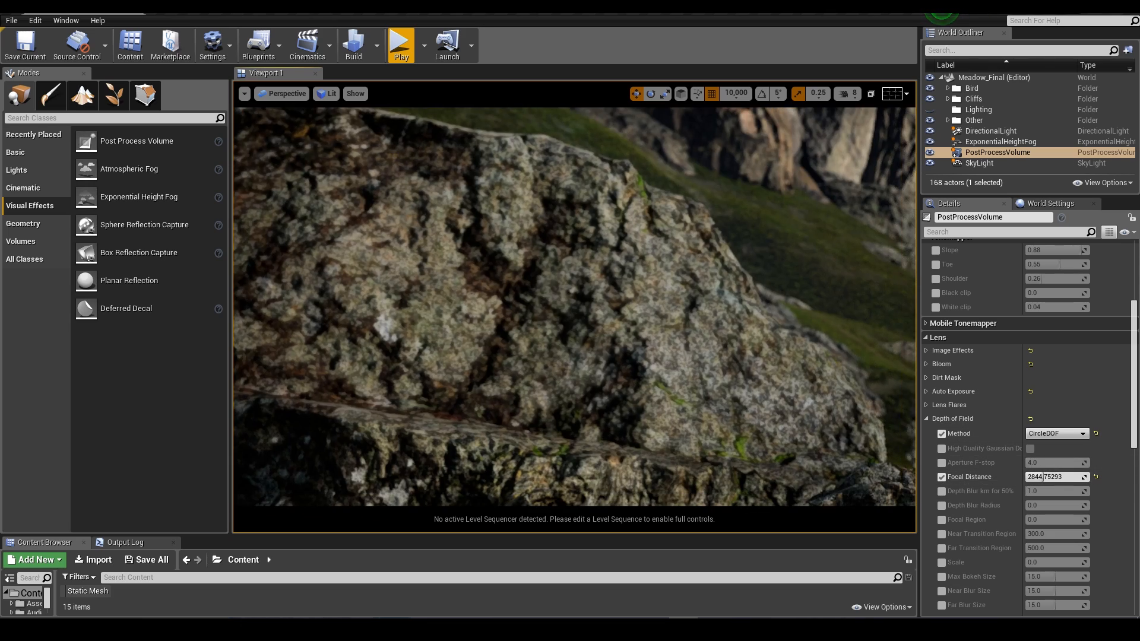
pyautogui.moveTo(320, 155); pyautogui.dragTo(321, 155, button='right')
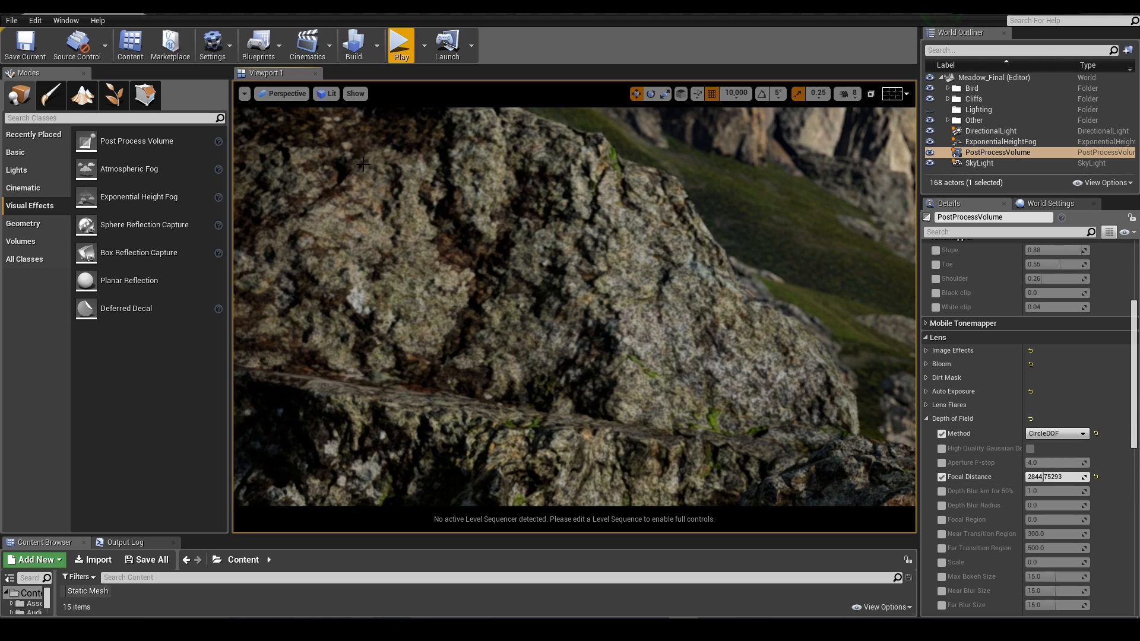
pyautogui.click(244, 93)
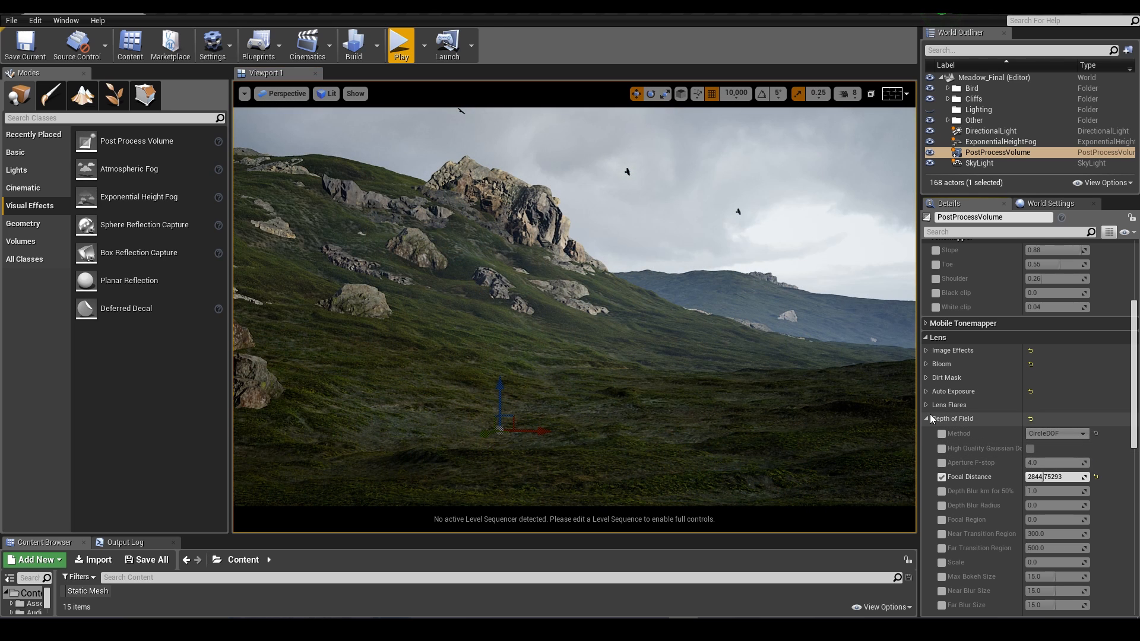
pyautogui.click(928, 419)
# Expand the post process volume's White Balance and Global color grading settings and look over their options.
pyautogui.scroll(4, 978, 451)
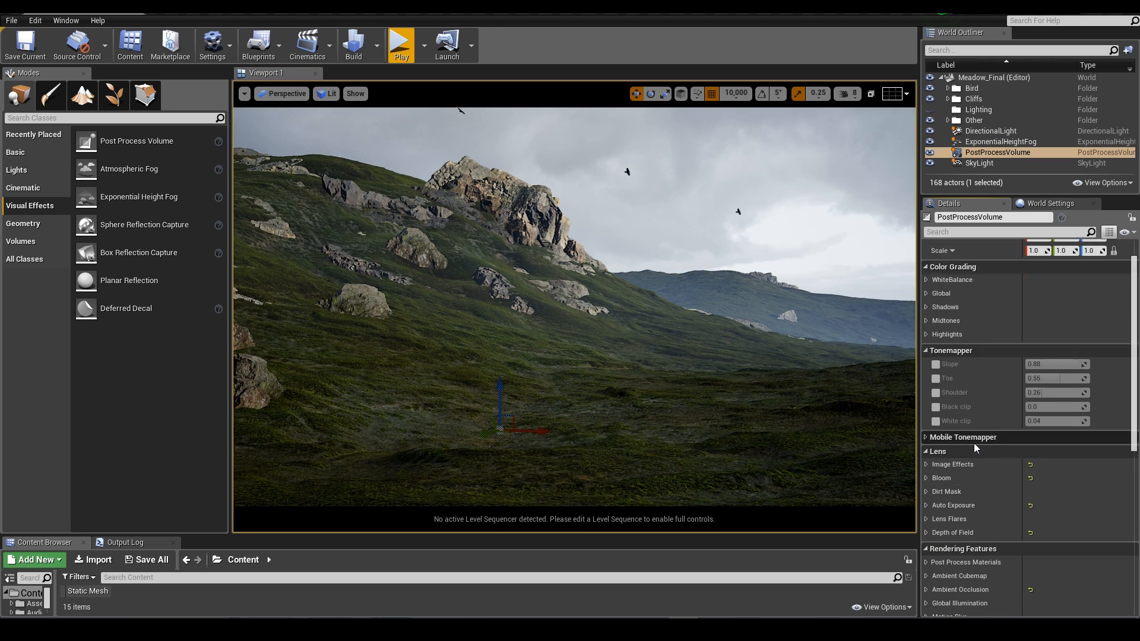
pyautogui.scroll(2, 974, 443)
pyautogui.click(933, 317)
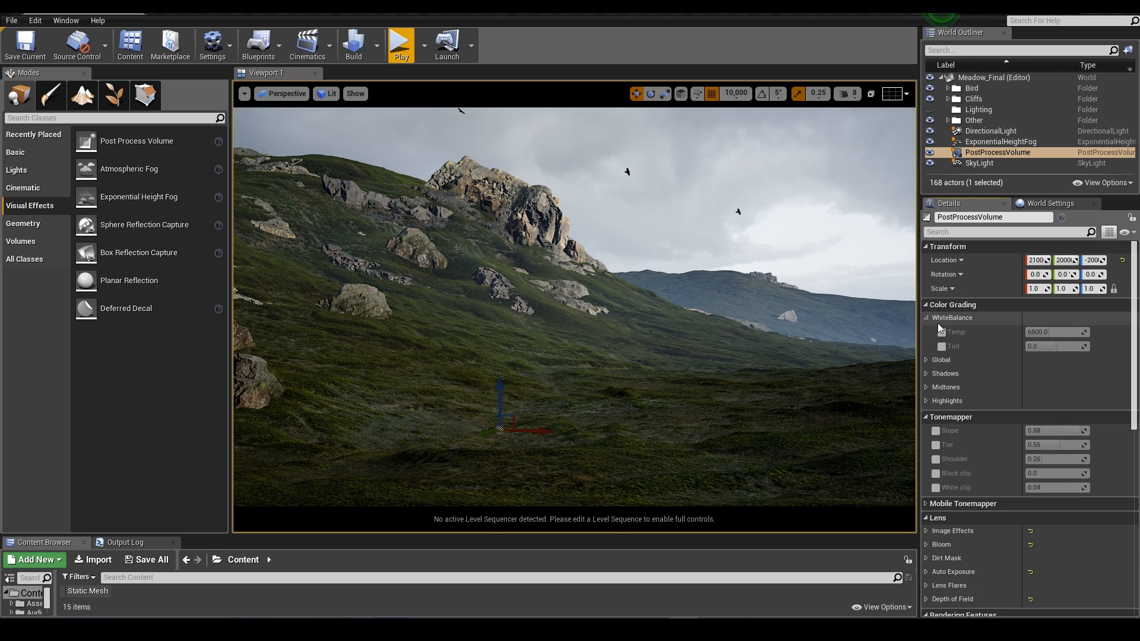
pyautogui.click(928, 362)
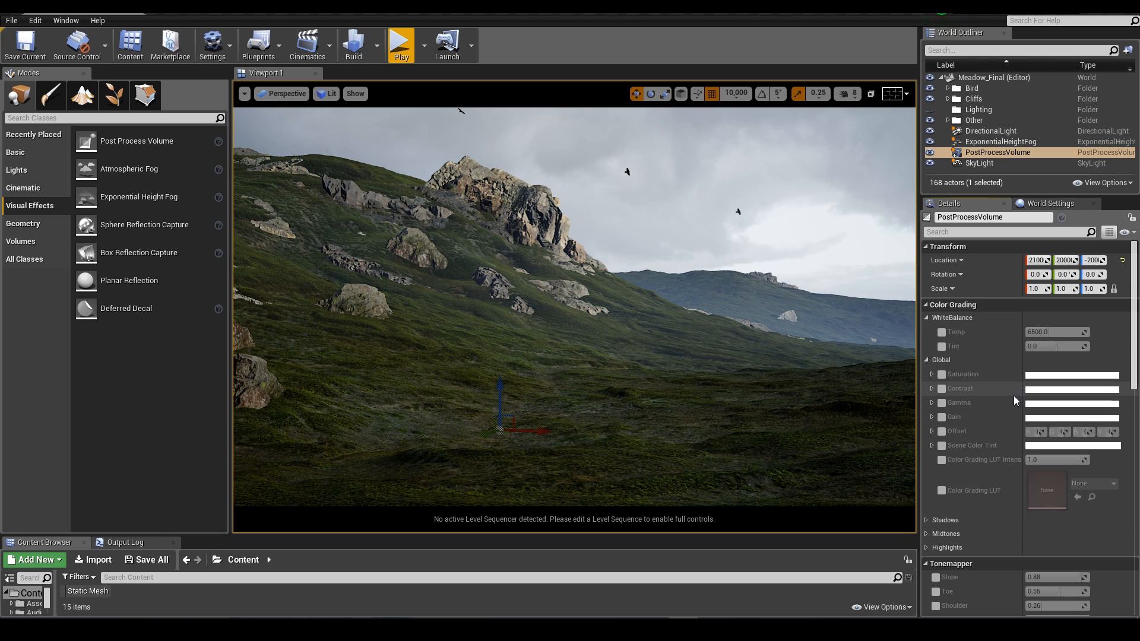
pyautogui.scroll(3, 716, 356)
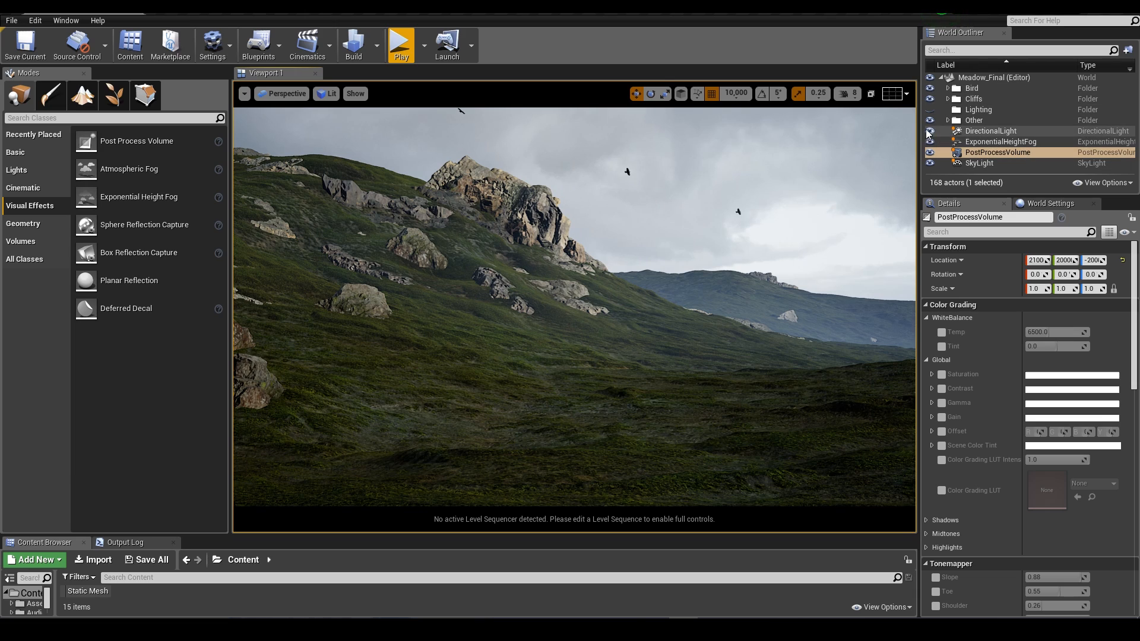
# Move the DirectionalLight, ExponentialHeightFog, PostProcessVolume and SkyLight into the Lighting folder.
pyautogui.click(974, 131)
pyautogui.keyDown('shift'); pyautogui.click(986, 165); pyautogui.keyUp('shift')
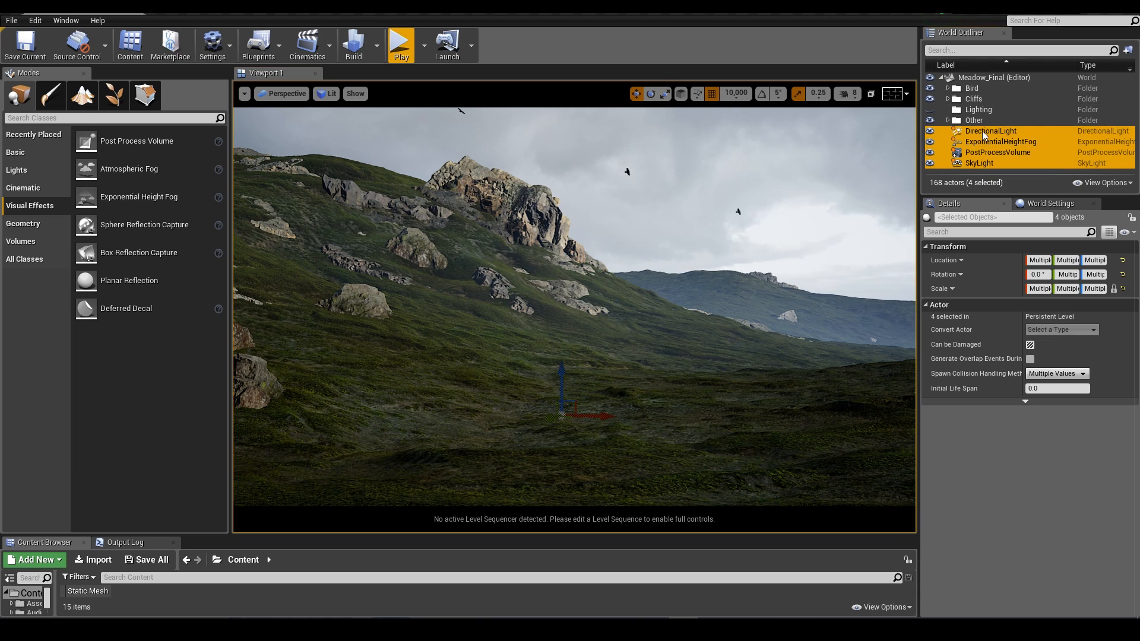
pyautogui.moveTo(997, 131); pyautogui.dragTo(977, 109)
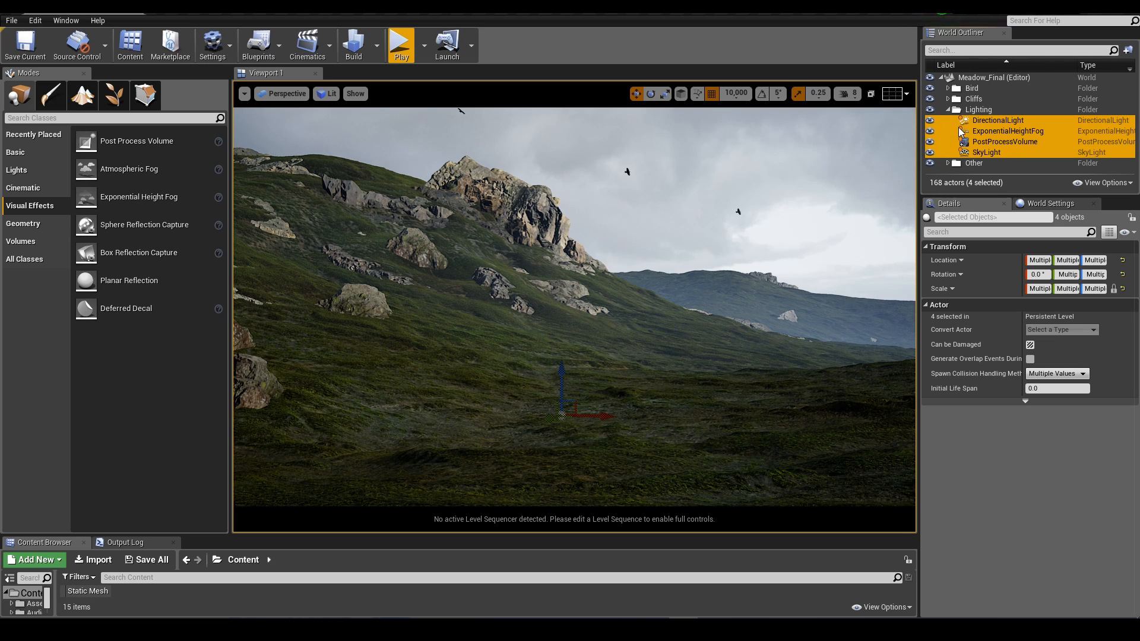
pyautogui.click(976, 109)
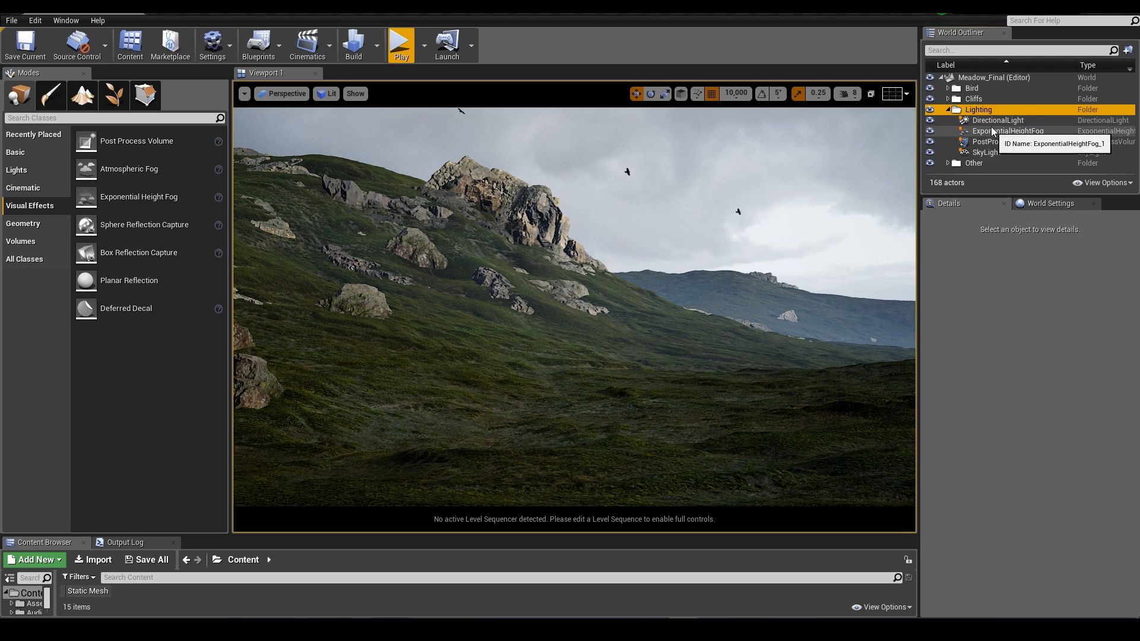
# Widen the DirectionalLight's property names and rotate the light to about 140° around Z.
pyautogui.click(998, 121)
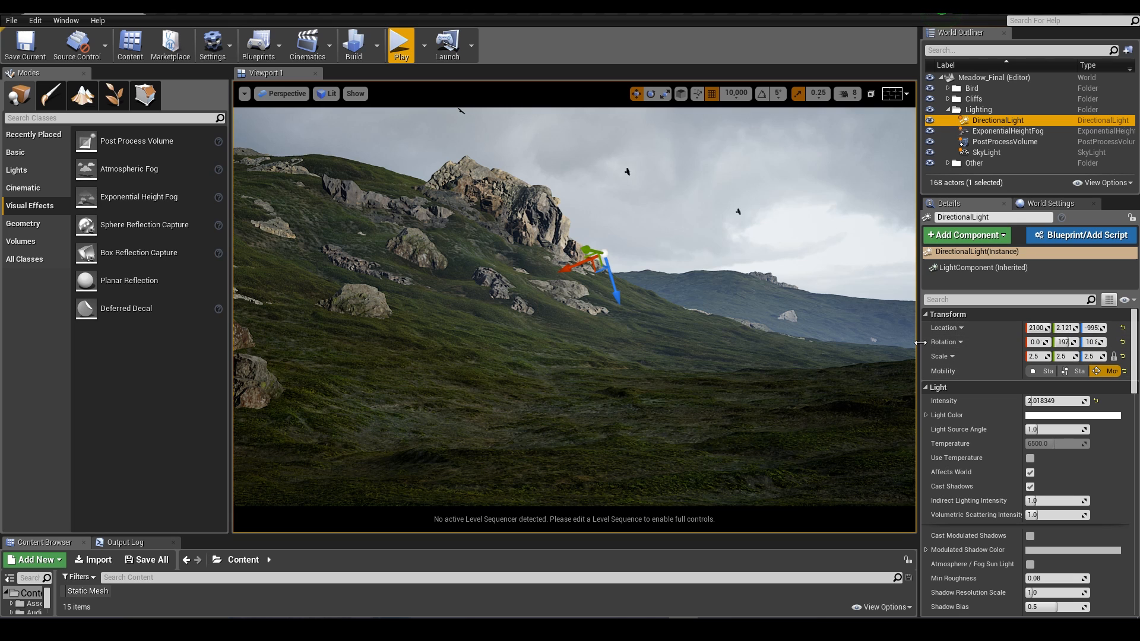
pyautogui.moveTo(1023, 349); pyautogui.dragTo(1000, 347)
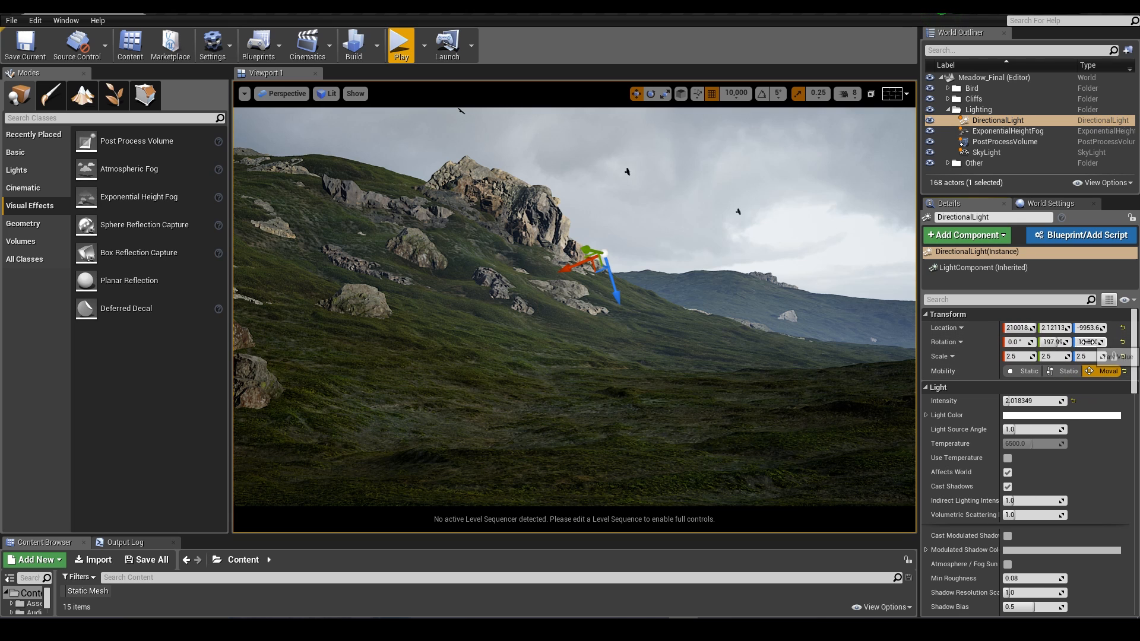
pyautogui.moveTo(1089, 343)
pyautogui.mouseDown()
pyautogui.moveTo(1113, 343)
pyautogui.moveTo(1090, 343)
pyautogui.mouseUp()
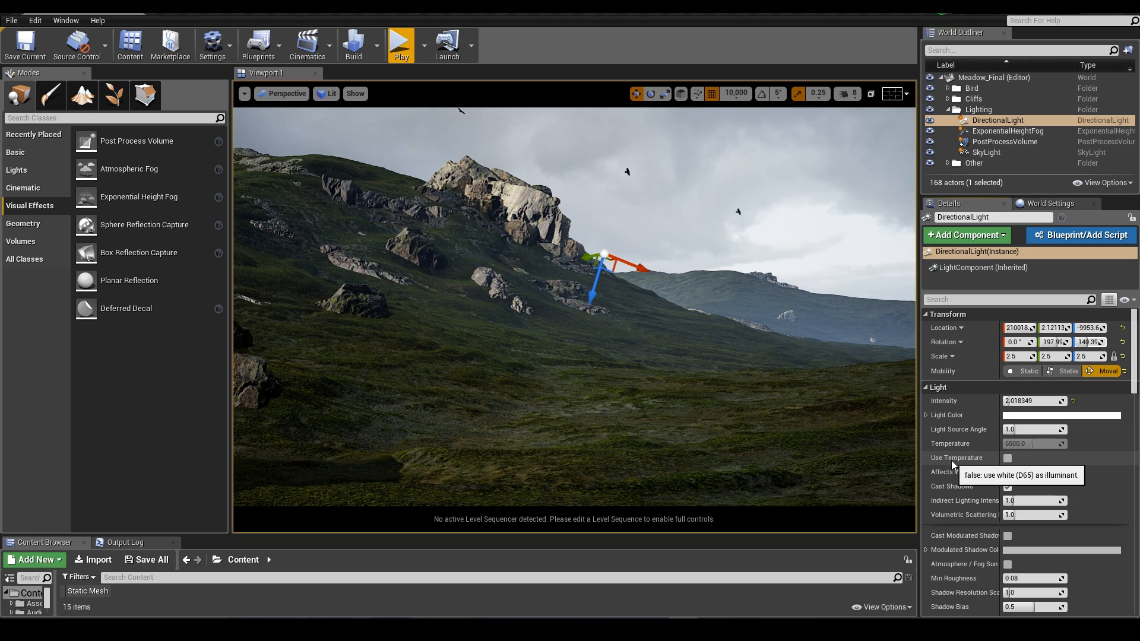
# Enable Use Temperature on the DirectionalLight with a temperature of about 5291, and set its Y rotation to about 245°.
pyautogui.click(1008, 458)
pyautogui.moveTo(1017, 445); pyautogui.dragTo(1021, 444)
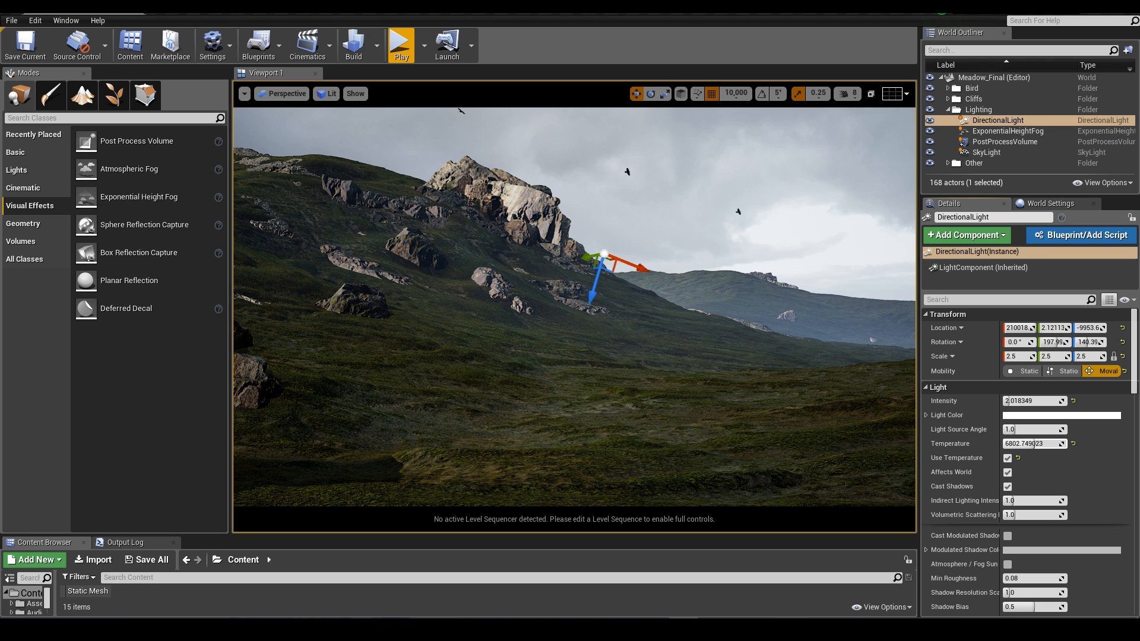
pyautogui.moveTo(1054, 342); pyautogui.dragTo(1072, 342)
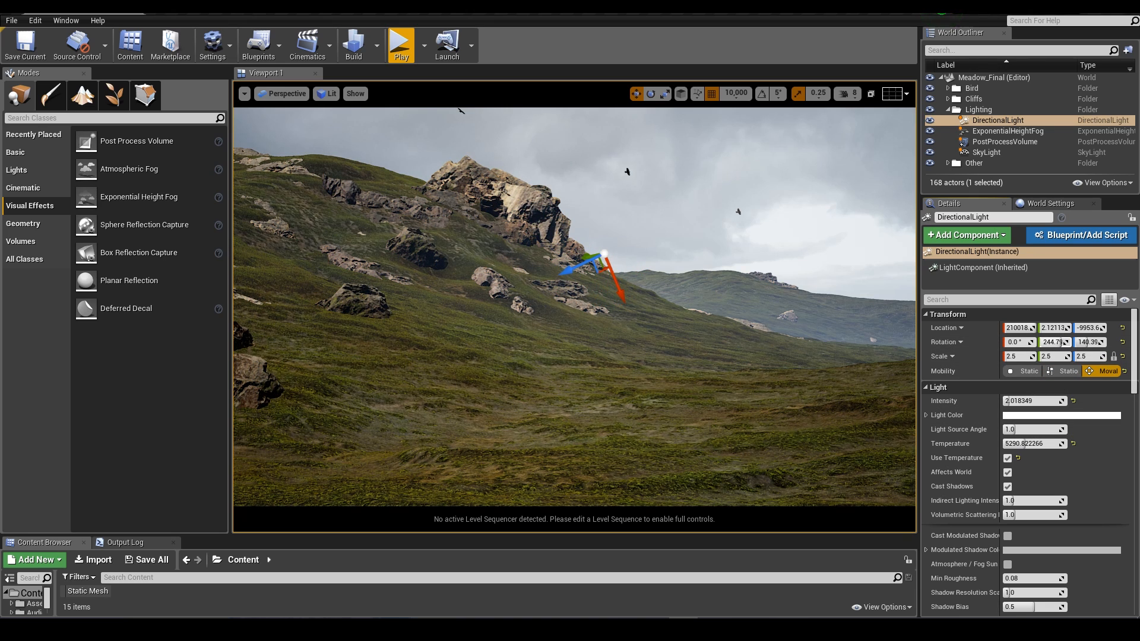
# Select the SkyLight, widen its property names and try turning off Lower Hemisphere Is Solid Color.
pyautogui.click(615, 273)
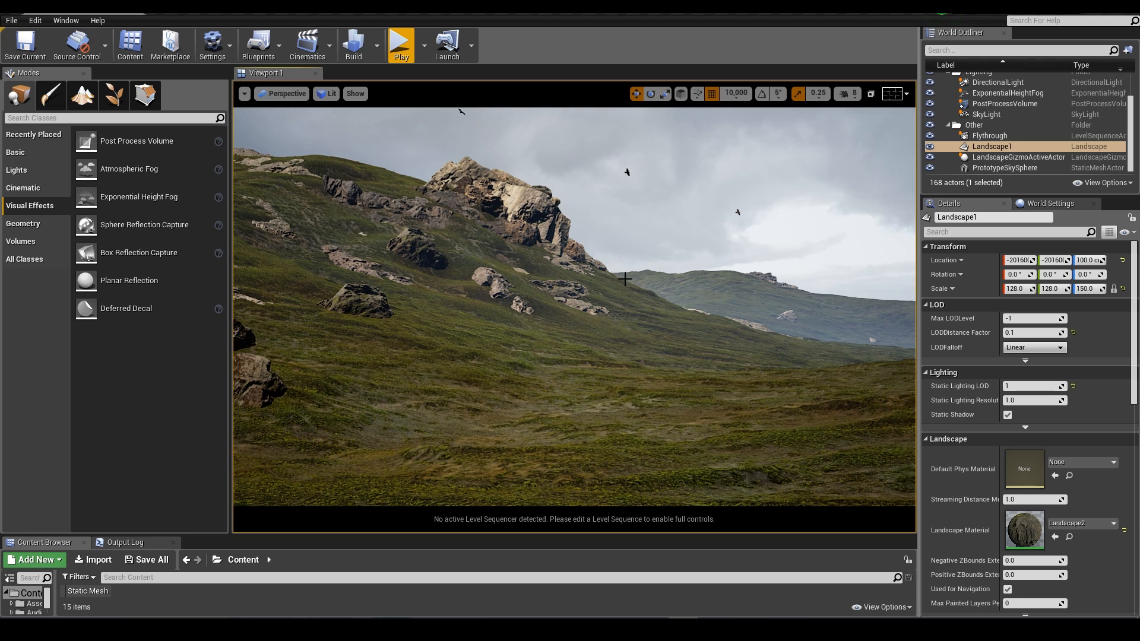
pyautogui.click(986, 114)
pyautogui.scroll(-3, 1021, 503)
pyautogui.scroll(-3, 1022, 503)
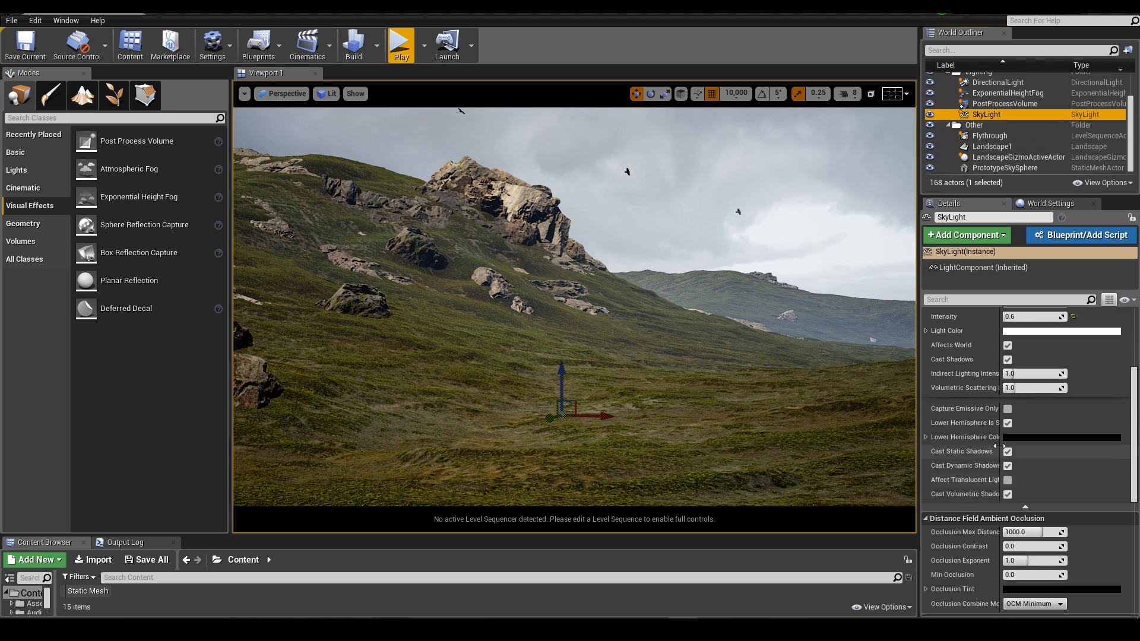
pyautogui.moveTo(1001, 422); pyautogui.dragTo(1036, 422)
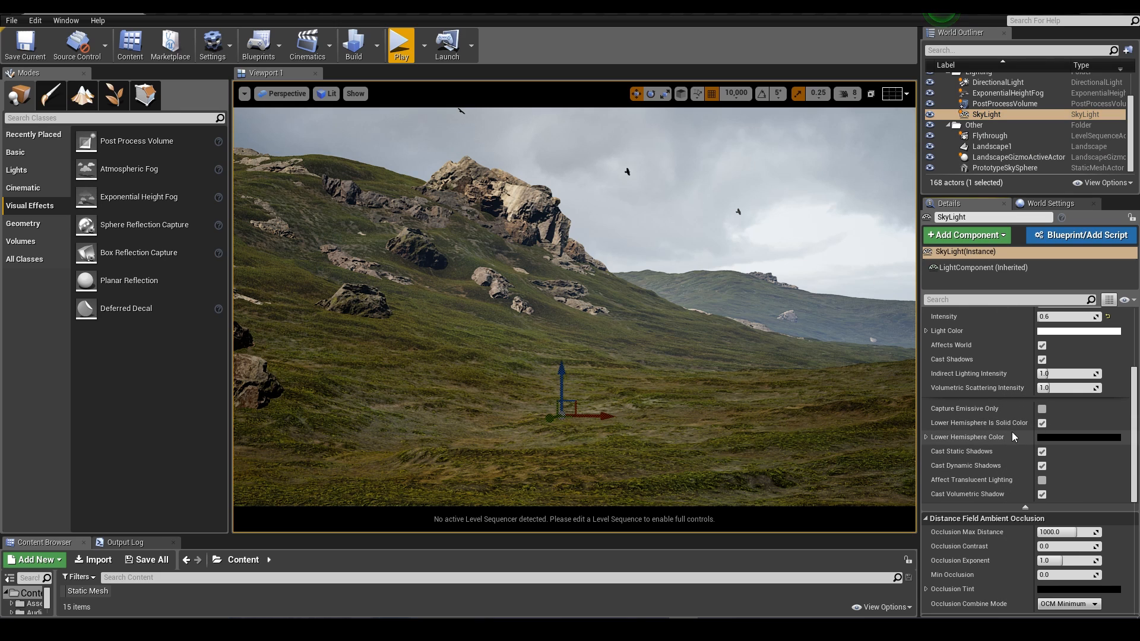
pyautogui.click(1043, 424)
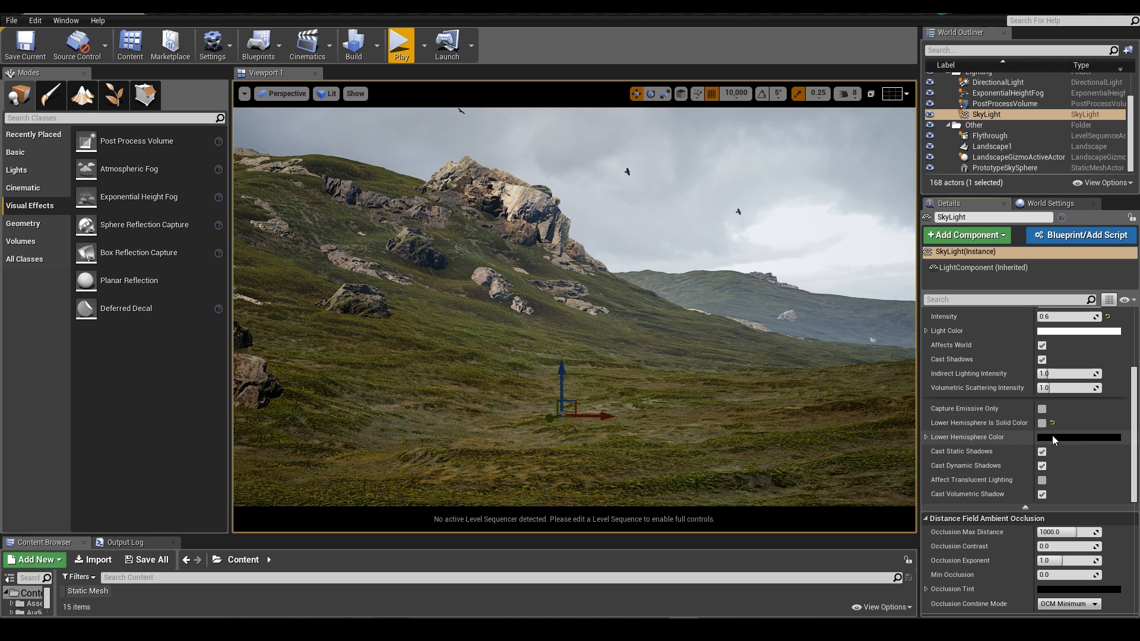
pyautogui.click(1052, 437)
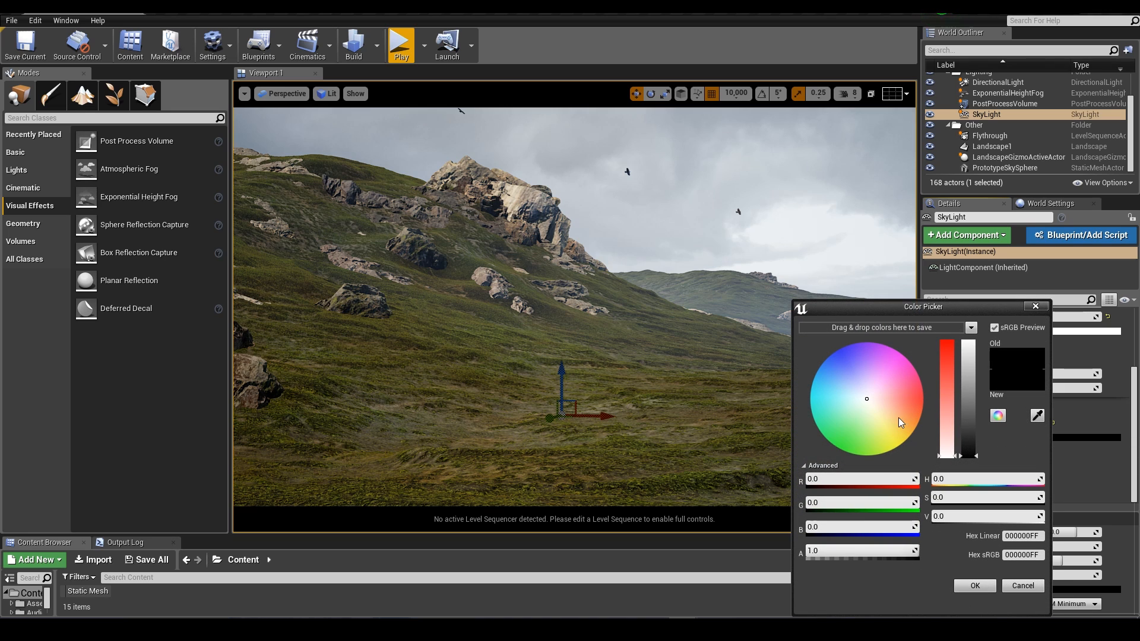
pyautogui.click(1022, 585)
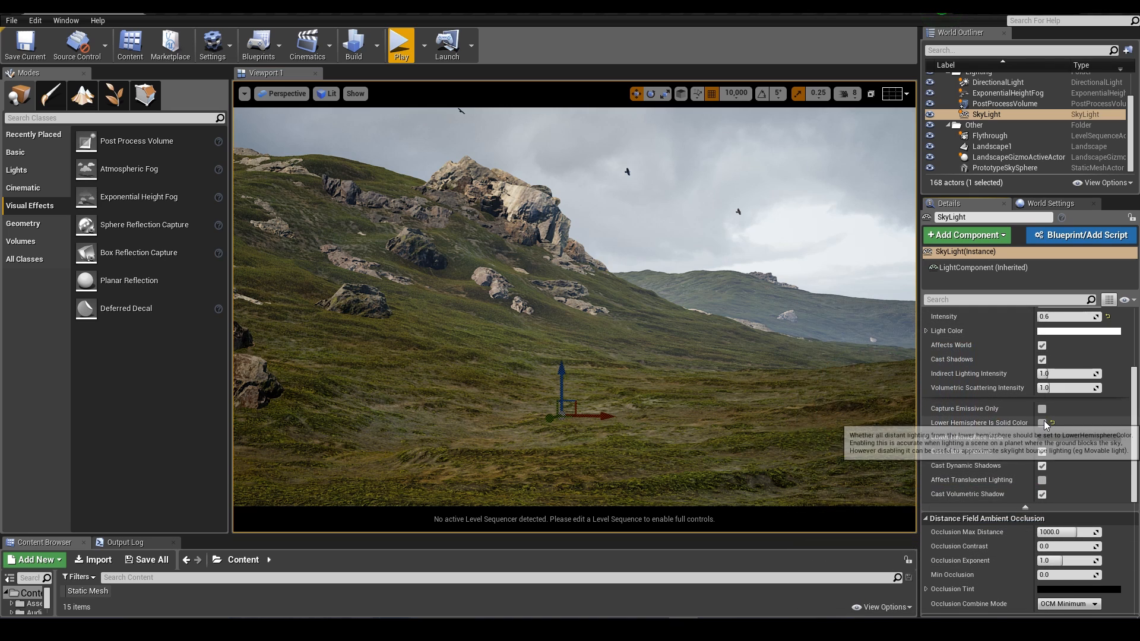
# Set the SkyLight's Lower Hemisphere Color to a muted olive green, hex sRGB ABAF8FFF, and keep Lower Hemisphere Is Solid Color enabled.
pyautogui.click(1038, 437)
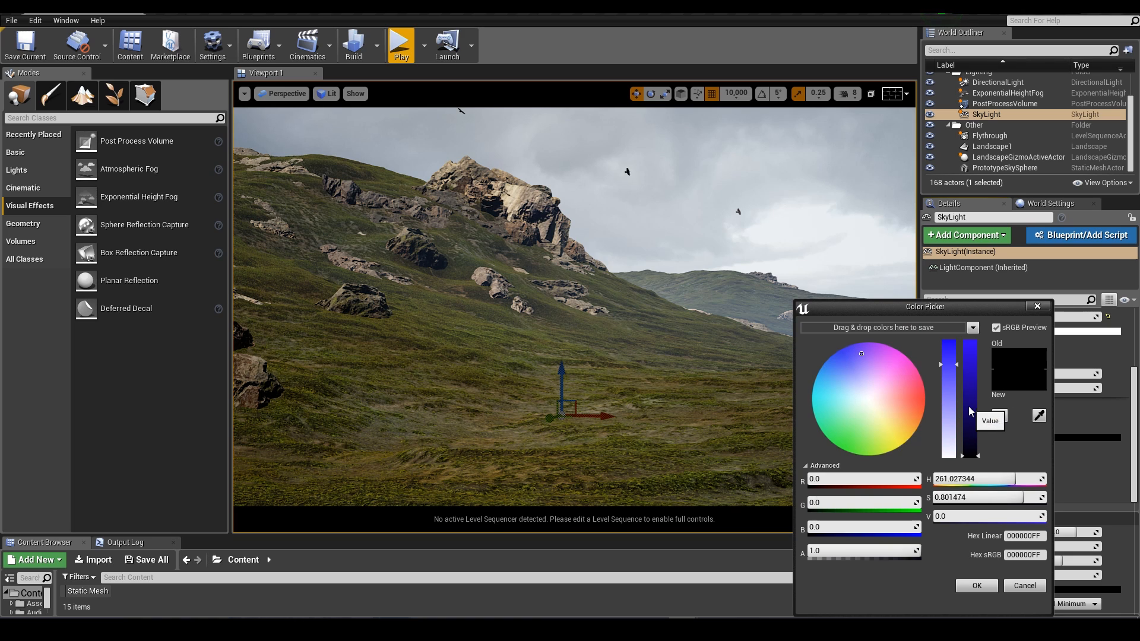
pyautogui.moveTo(970, 407); pyautogui.dragTo(971, 340)
pyautogui.moveTo(884, 397)
pyautogui.mouseDown()
pyautogui.moveTo(864, 398)
pyautogui.moveTo(867, 418)
pyautogui.moveTo(857, 418)
pyautogui.moveTo(884, 398)
pyautogui.moveTo(853, 430)
pyautogui.moveTo(877, 417)
pyautogui.mouseUp()
pyautogui.moveTo(968, 440)
pyautogui.mouseDown()
pyautogui.moveTo(979, 440)
pyautogui.moveTo(981, 407)
pyautogui.mouseUp()
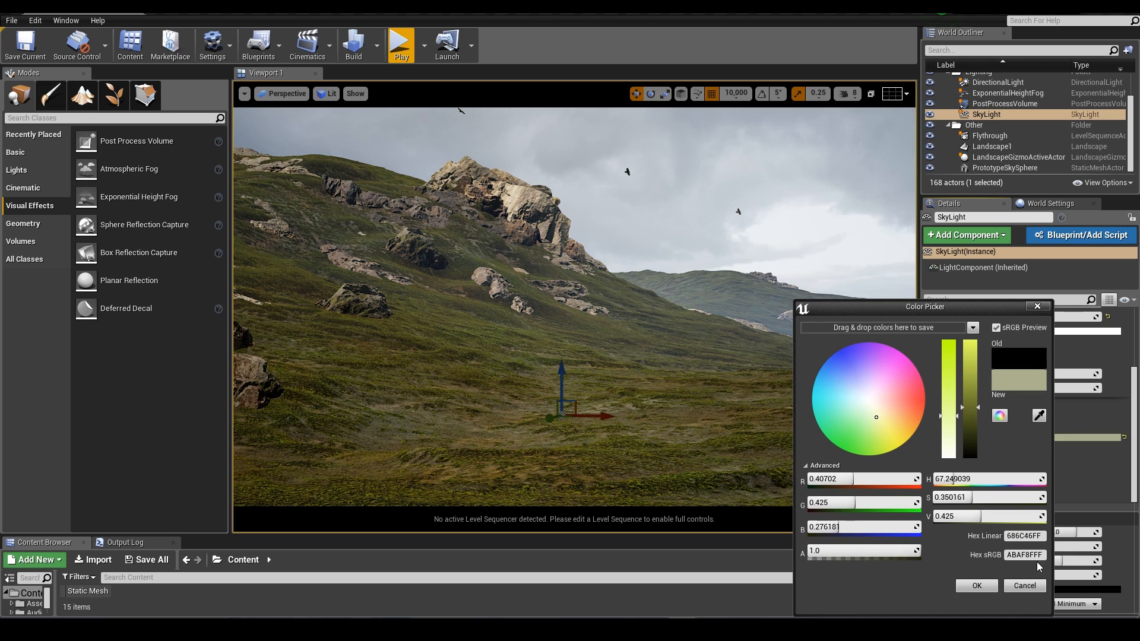
pyautogui.click(987, 587)
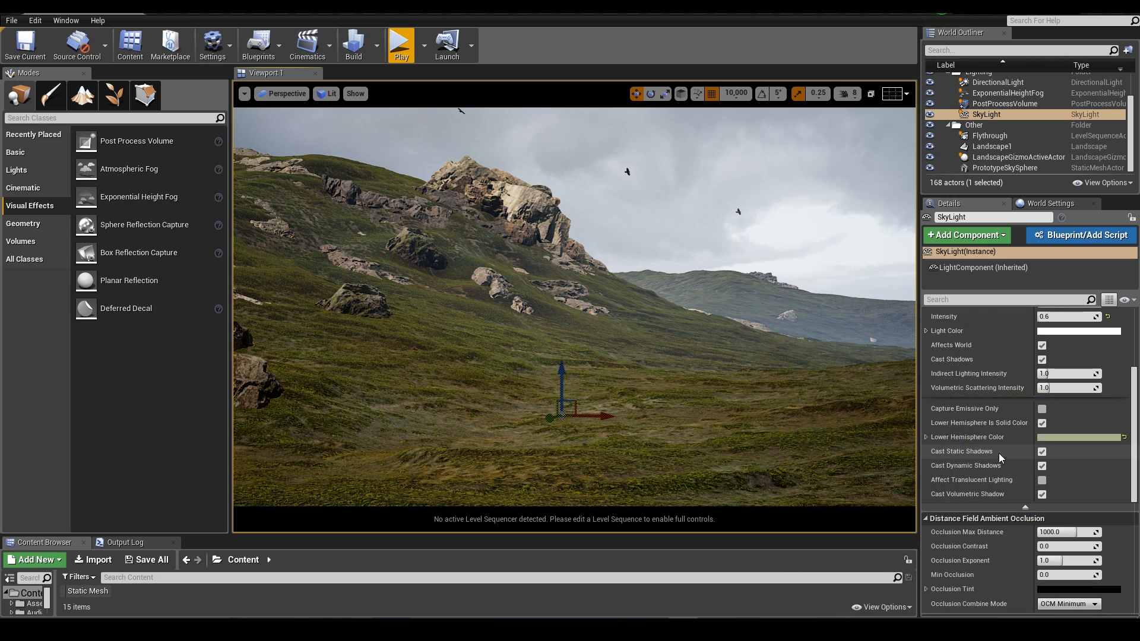
pyautogui.click(1043, 422)
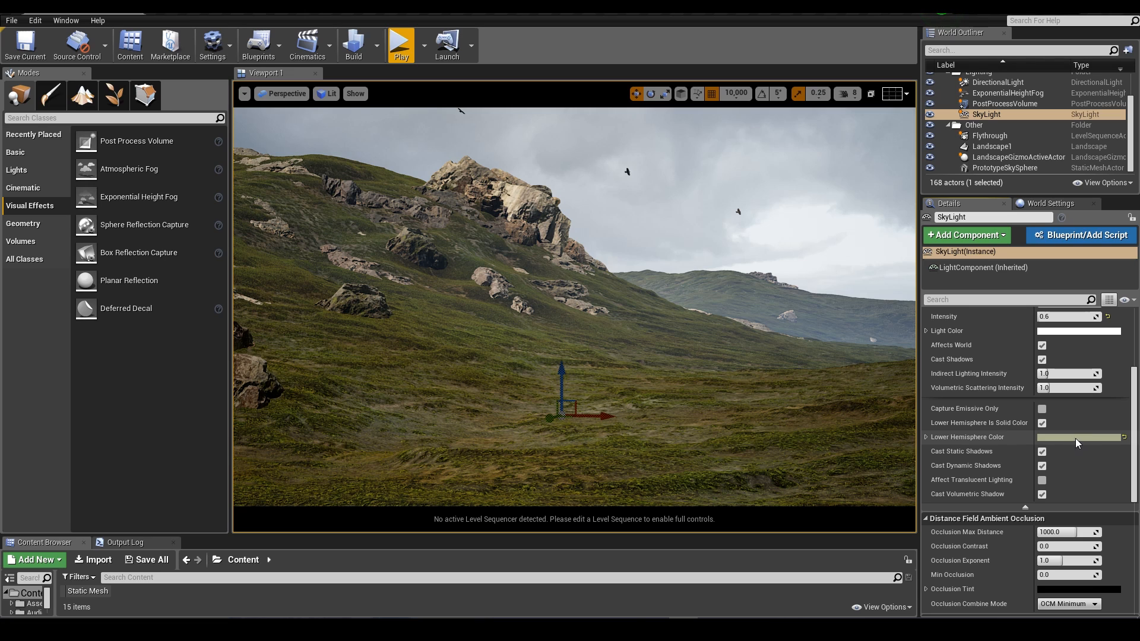
# Try SkyLight intensities of 0.2, 2 and 1, and settle on an intensity of 0.5.
pyautogui.scroll(-1, 1021, 443)
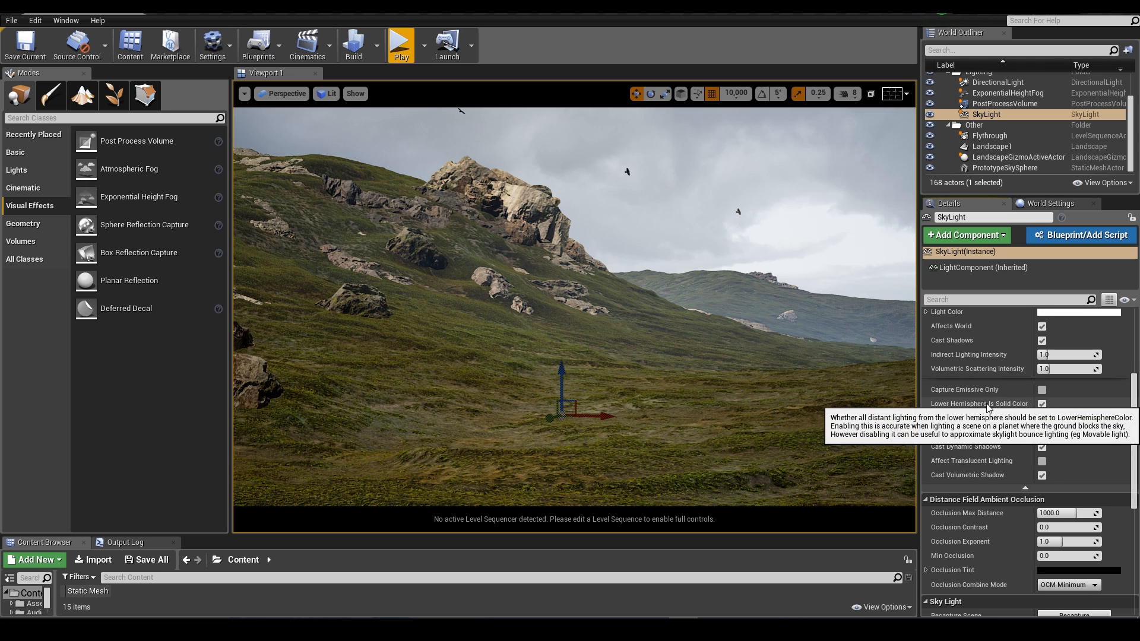
pyautogui.scroll(5, 1005, 429)
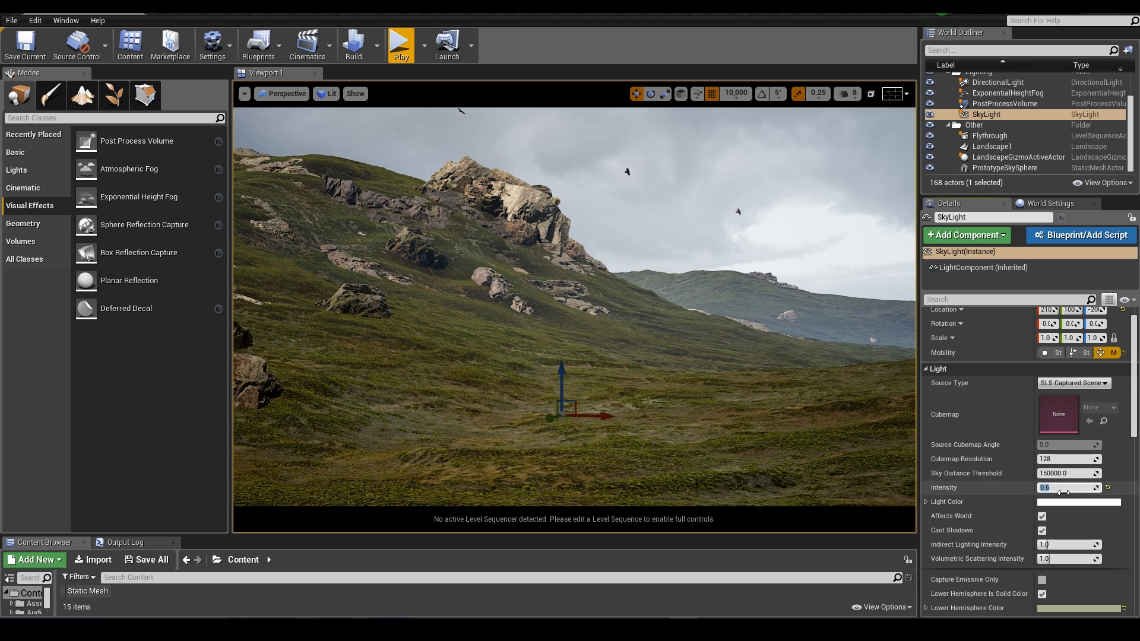
pyautogui.press('Return')
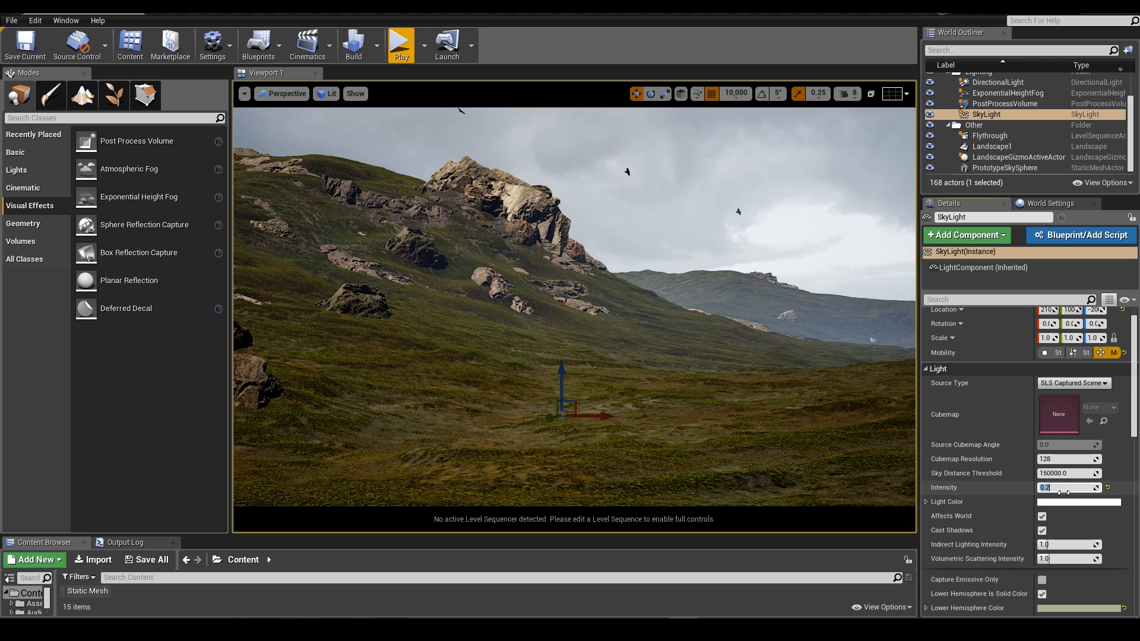
pyautogui.write('.5')
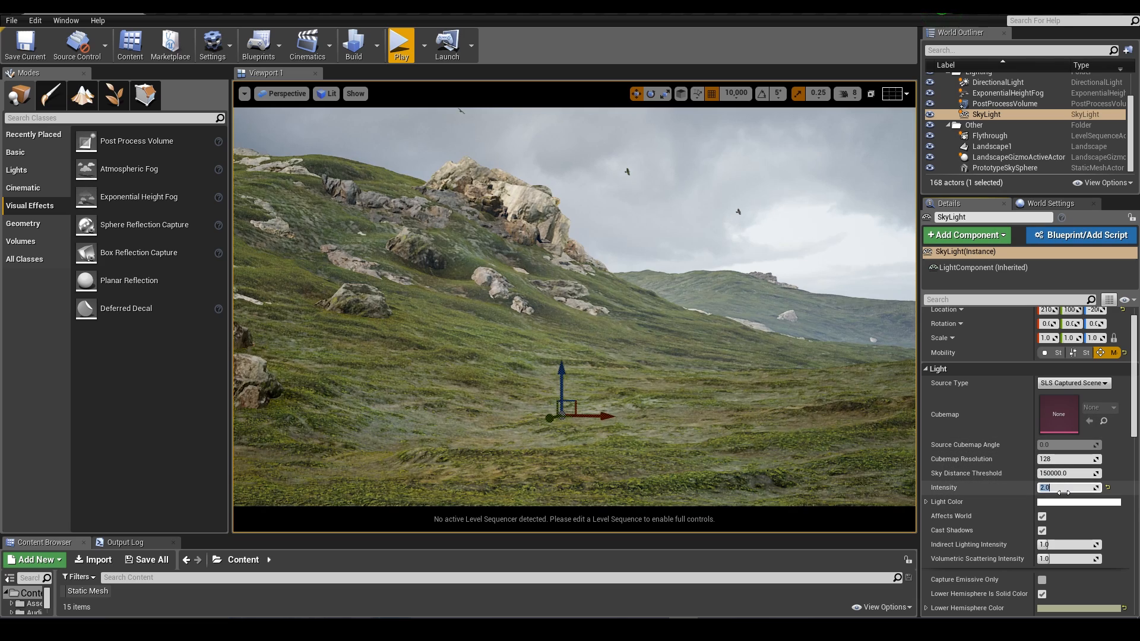
pyautogui.press('Return')
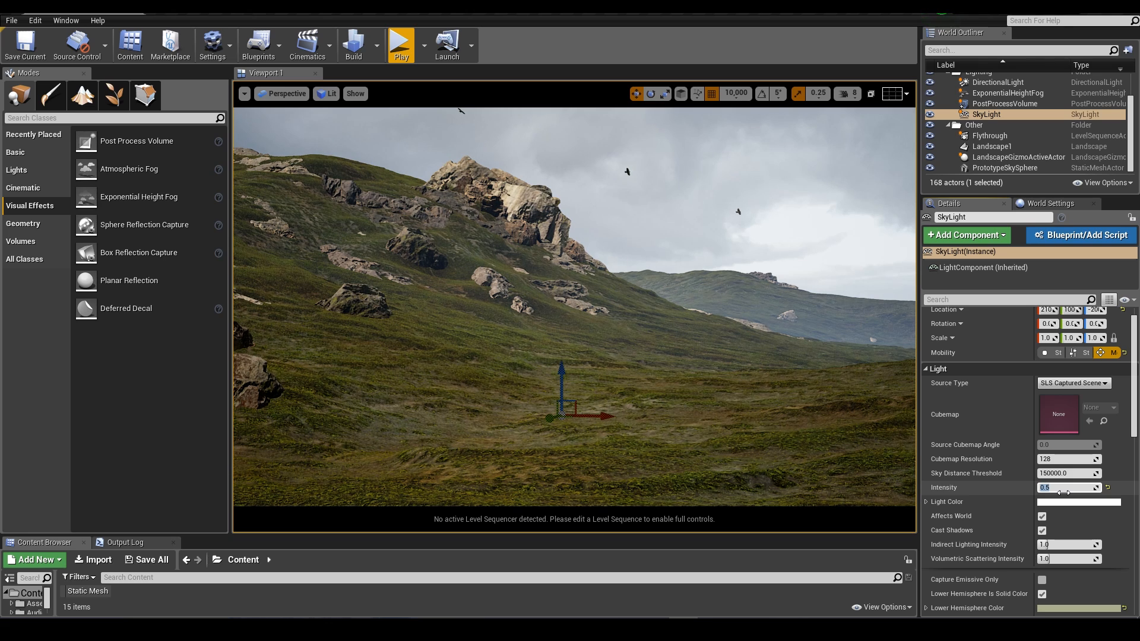
pyautogui.write('.')
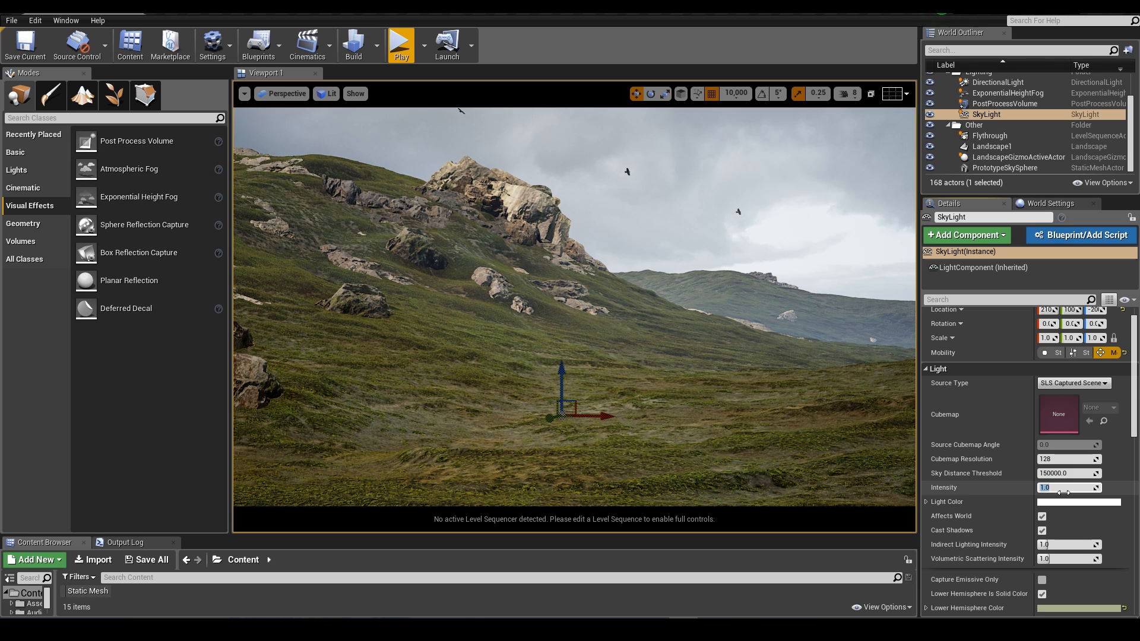
pyautogui.write('5')
pyautogui.press('Return')
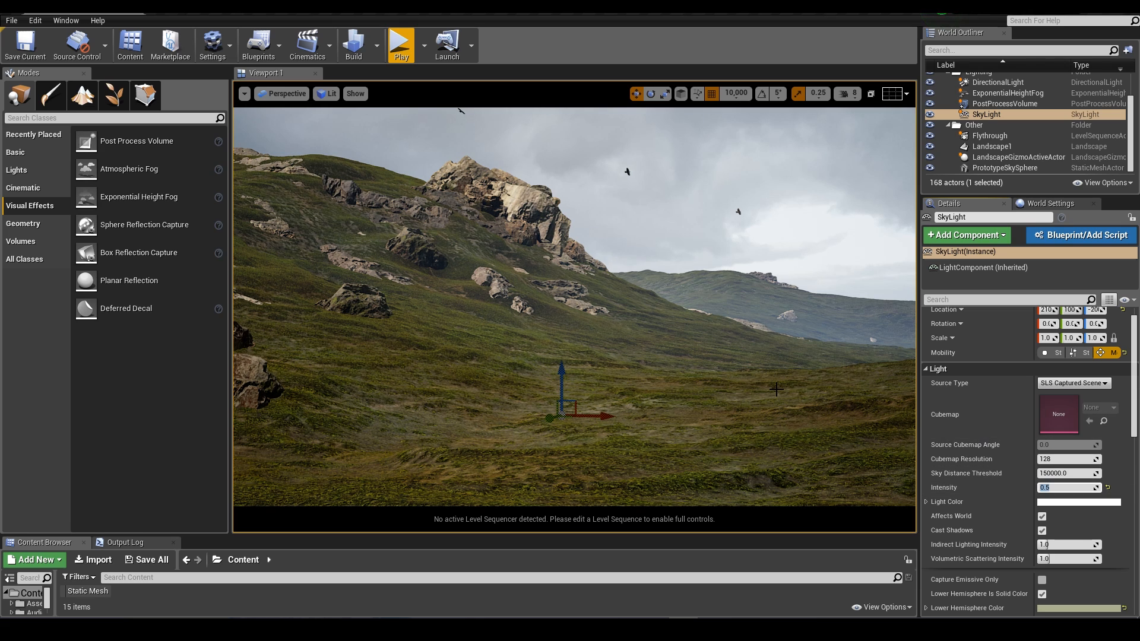
pyautogui.moveTo(774, 390); pyautogui.dragTo(775, 391, button='right')
pyautogui.press('w')
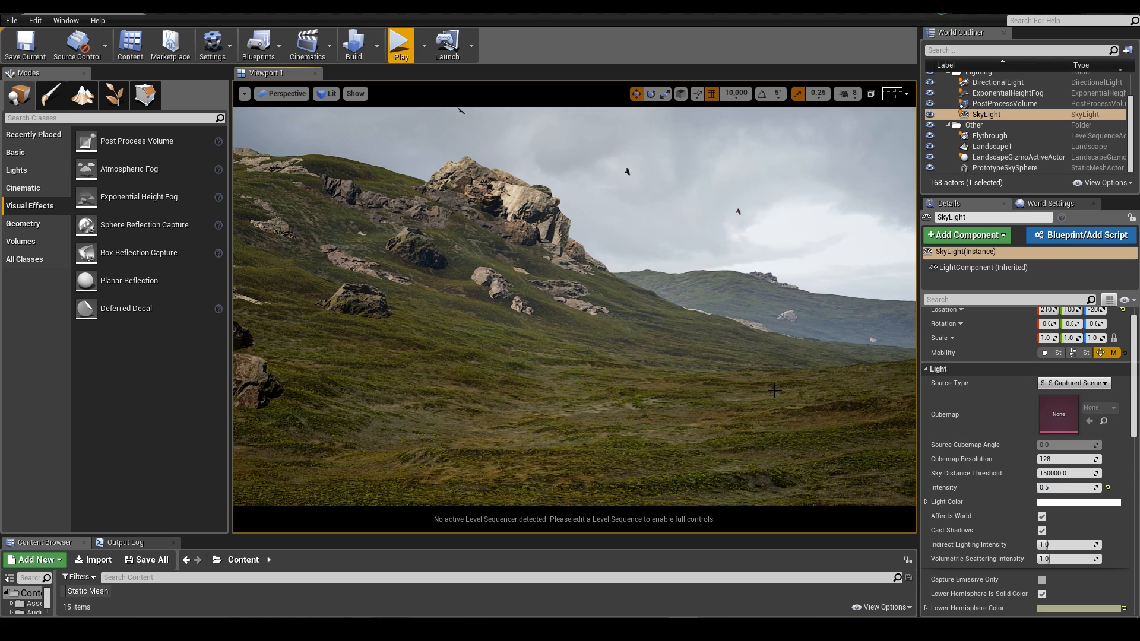
# Set the DirectionalLight's intensity to 5 and rotate the light further around its Y and Z axes.
pyautogui.scroll(2, 981, 115)
pyautogui.scroll(-1, 987, 131)
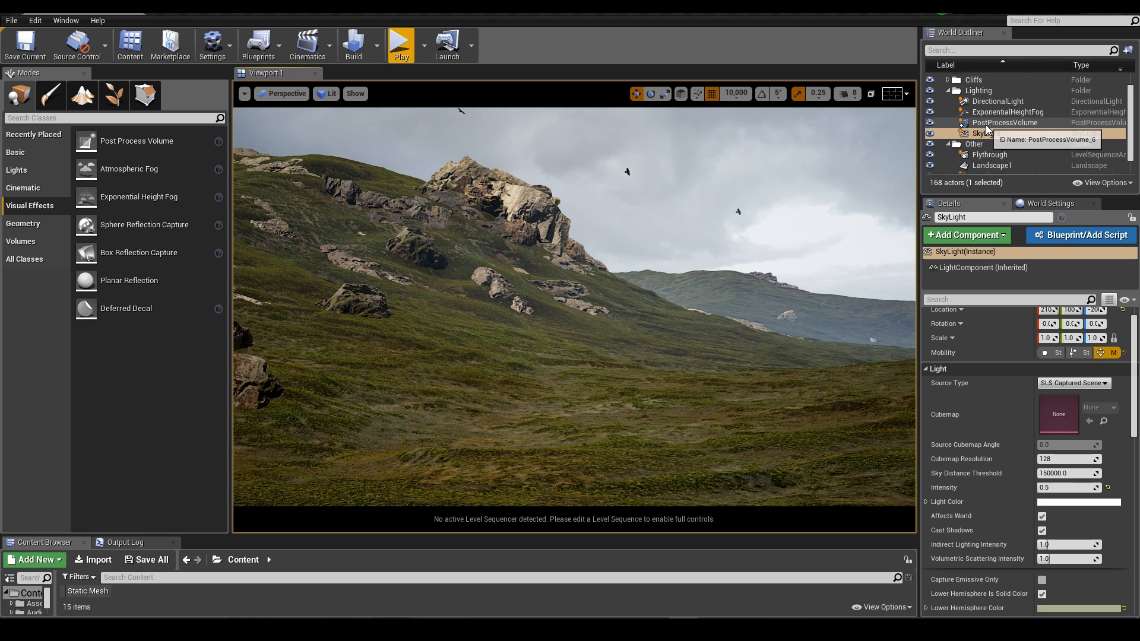
pyautogui.click(998, 101)
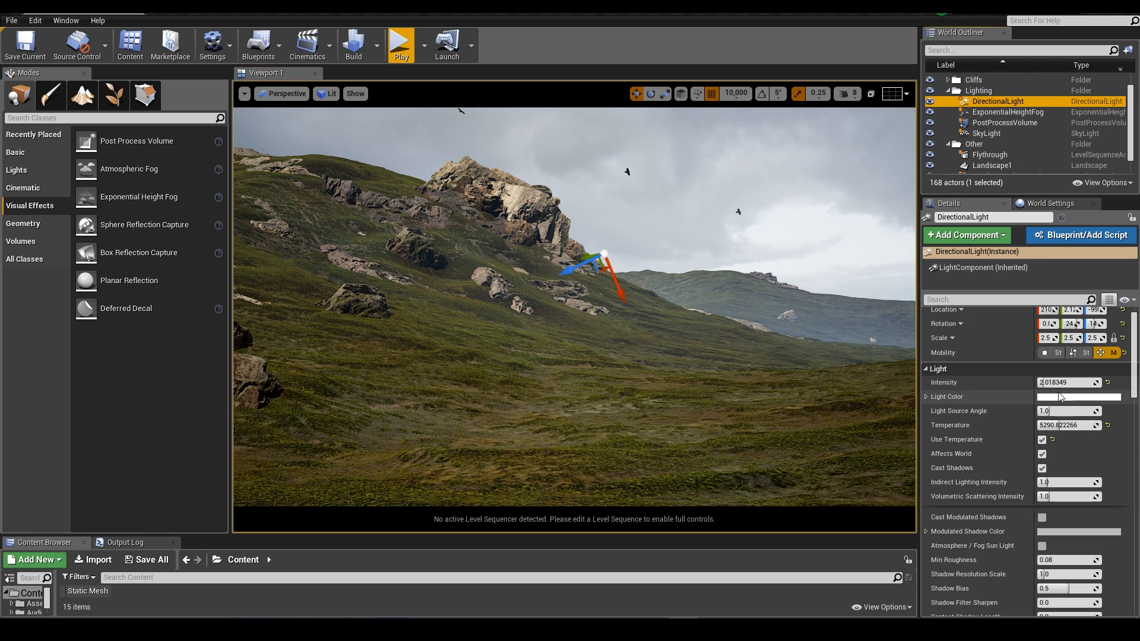
pyautogui.click(1059, 383)
pyautogui.write('5')
pyautogui.press('Return')
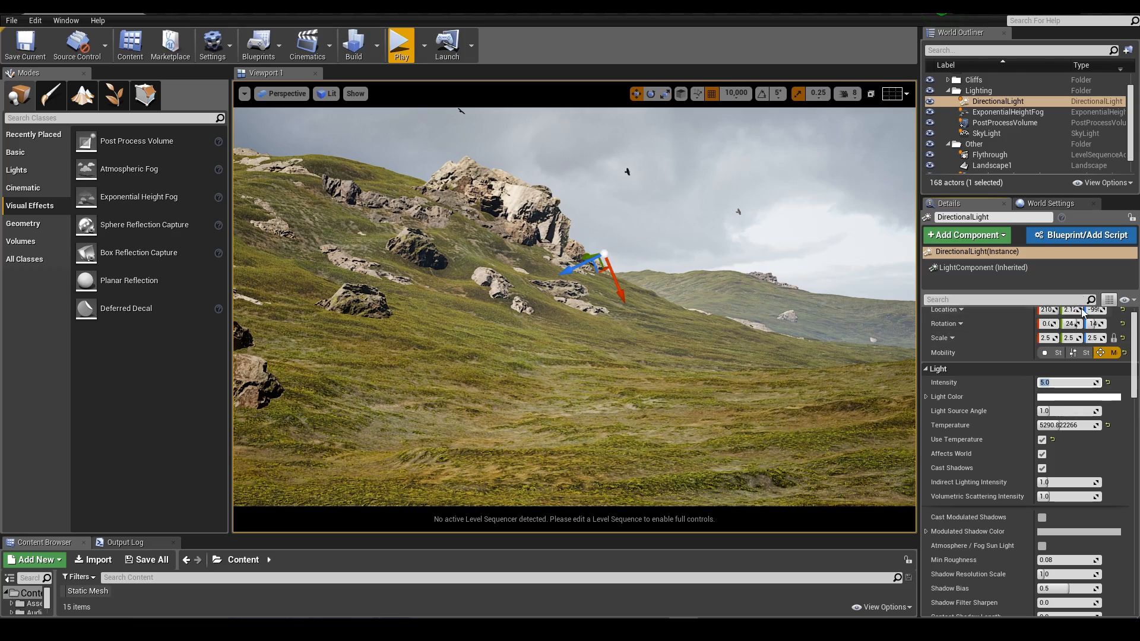
pyautogui.moveTo(1070, 323); pyautogui.dragTo(1105, 325)
pyautogui.moveTo(720, 328); pyautogui.dragTo(719, 328, button='right')
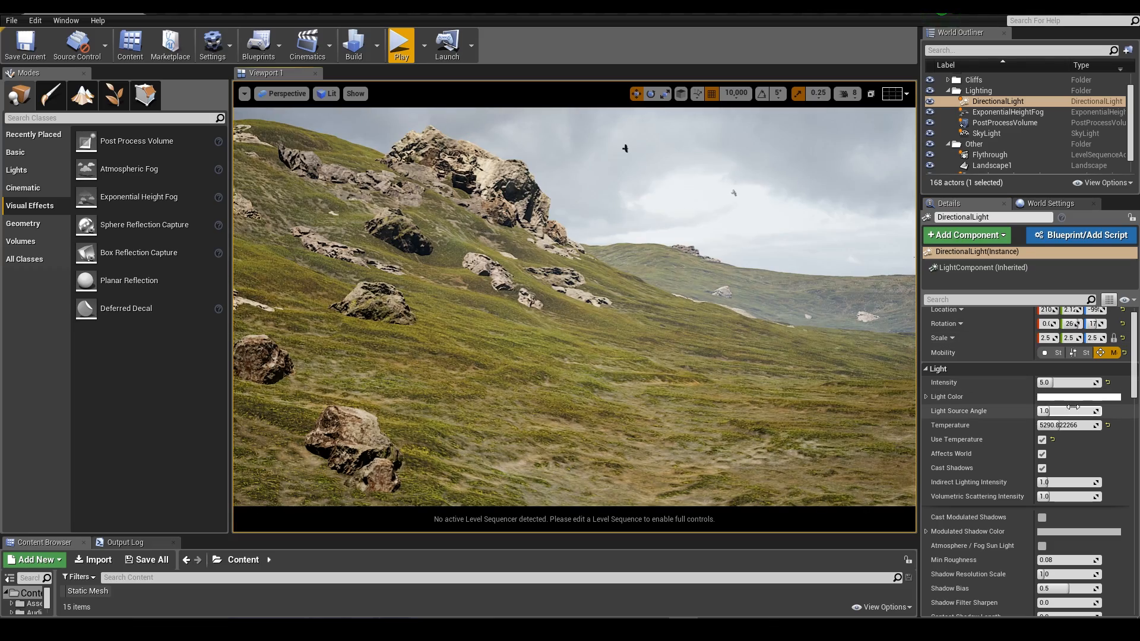
# Lower the DirectionalLight's intensity and fly around the hillside to inspect the lighting on the rocks.
pyautogui.moveTo(1063, 384); pyautogui.dragTo(1043, 382)
pyautogui.press('s')
pyautogui.moveTo(790, 345)
pyautogui.mouseDown(button='right')
pyautogui.moveTo(778, 345)
pyautogui.moveTo(796, 343)
pyautogui.mouseUp(button='right')
pyautogui.press('w')
pyautogui.press('a')
pyautogui.press('d')
pyautogui.press('a')
pyautogui.press('e')
pyautogui.press('d')
pyautogui.press('g')
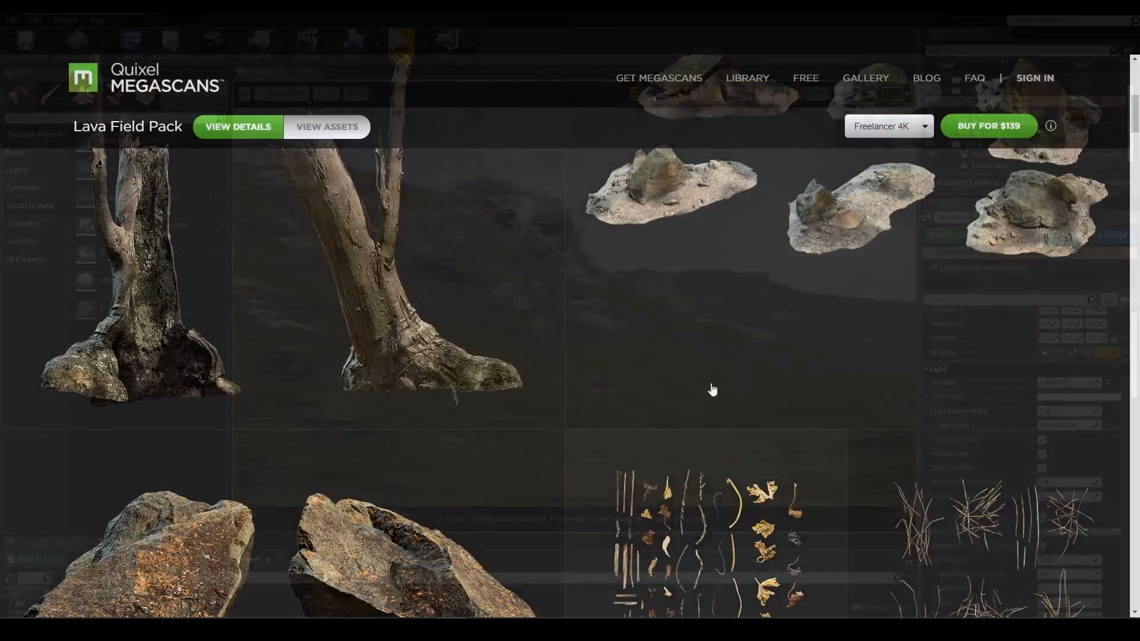
# Browse the Lava Field Pack assets on the Quixel Megascans site and examine the volcanic rubble patch and the six-piece rock assembly.
pyautogui.scroll(-4, 677, 241)
pyautogui.scroll(-10, 680, 240)
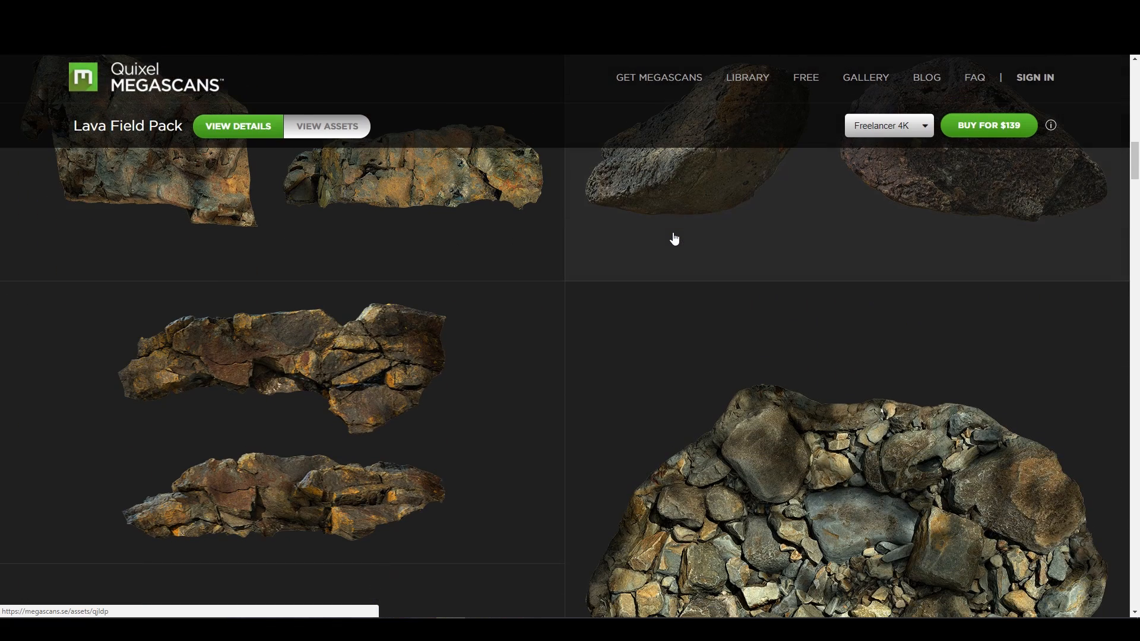
pyautogui.scroll(-6, 675, 239)
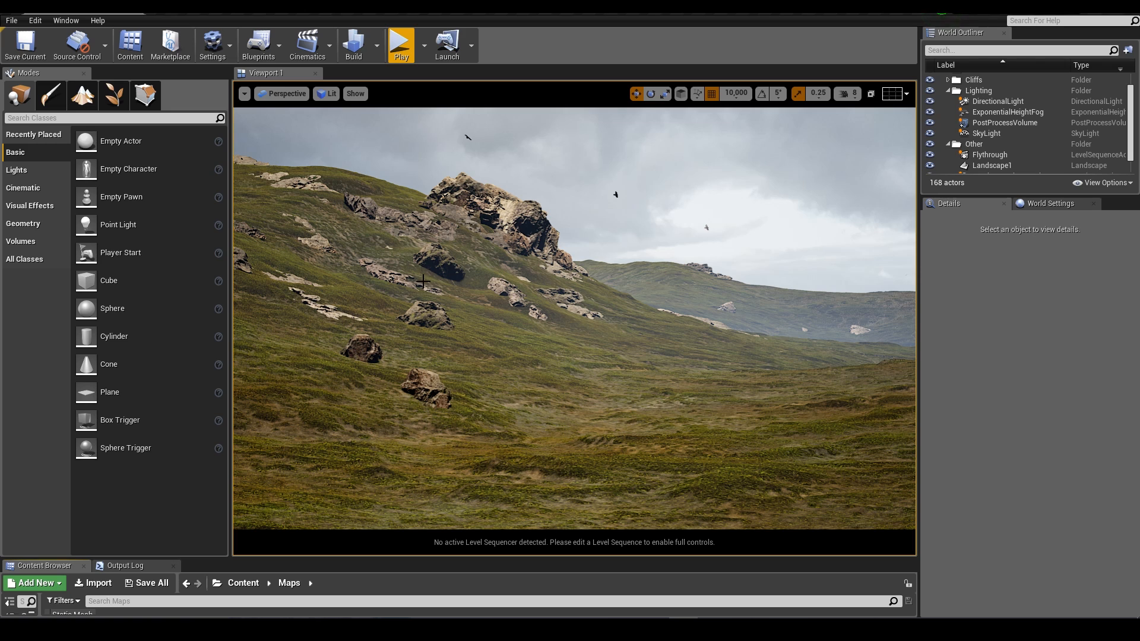
pyautogui.click(423, 281)
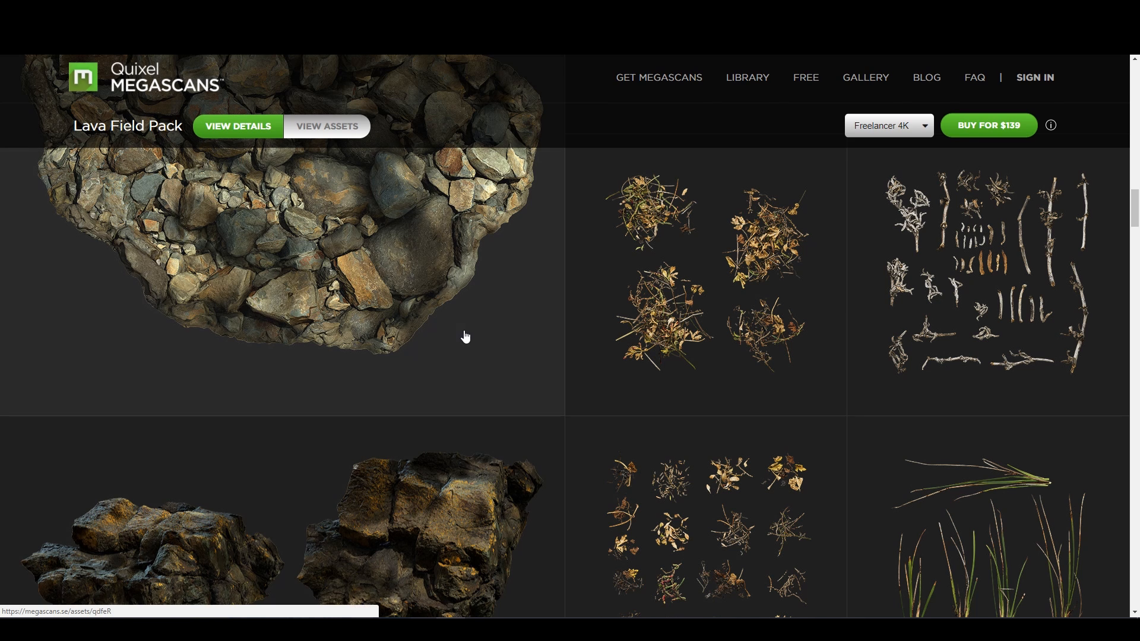
pyautogui.scroll(5, 392, 350)
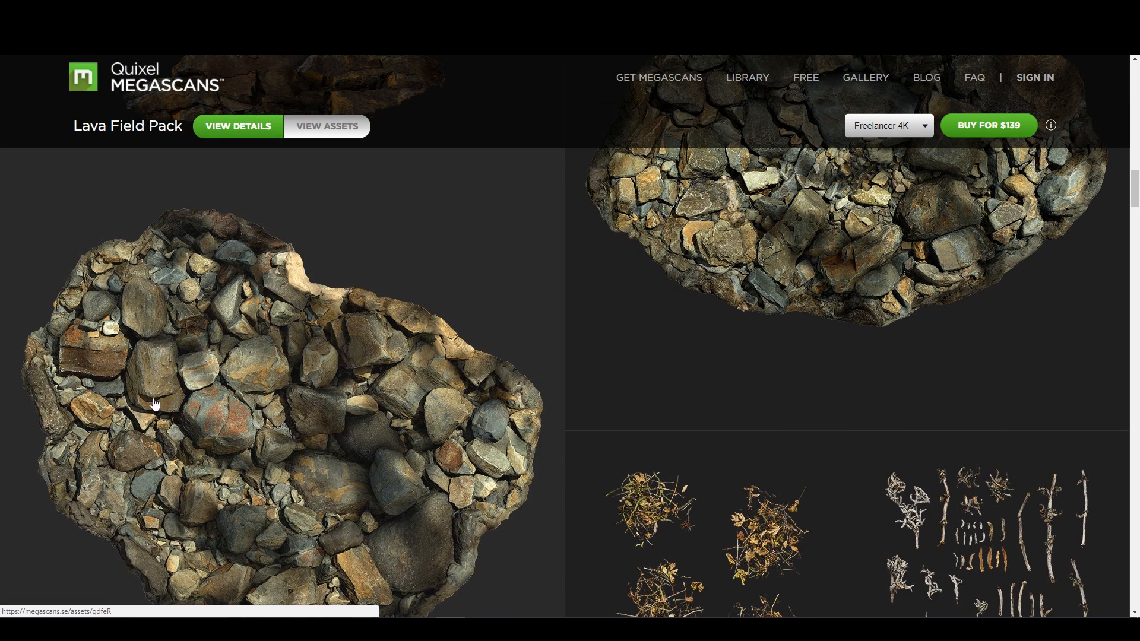
pyautogui.click(277, 370)
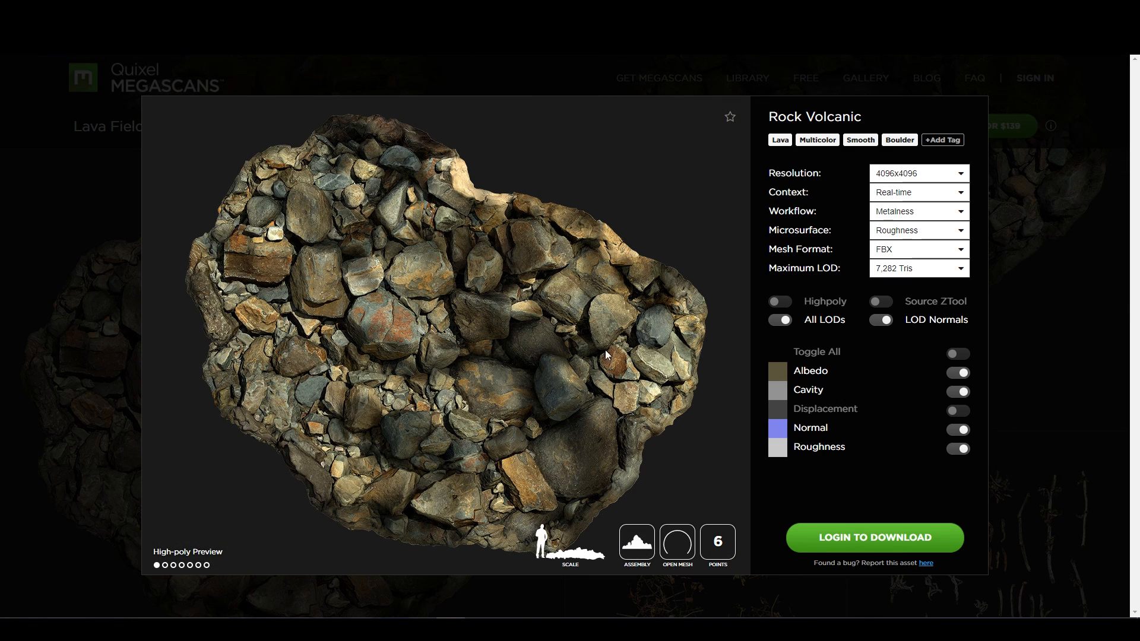
pyautogui.click(59, 284)
pyautogui.scroll(10, 550, 412)
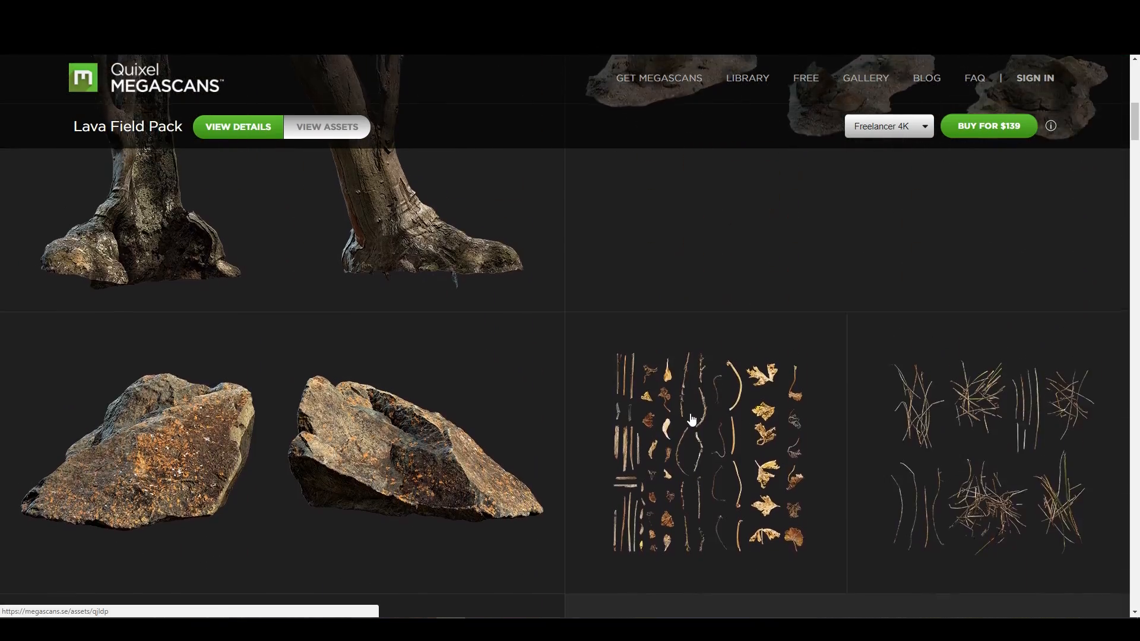
pyautogui.scroll(5, 653, 416)
pyautogui.click(597, 406)
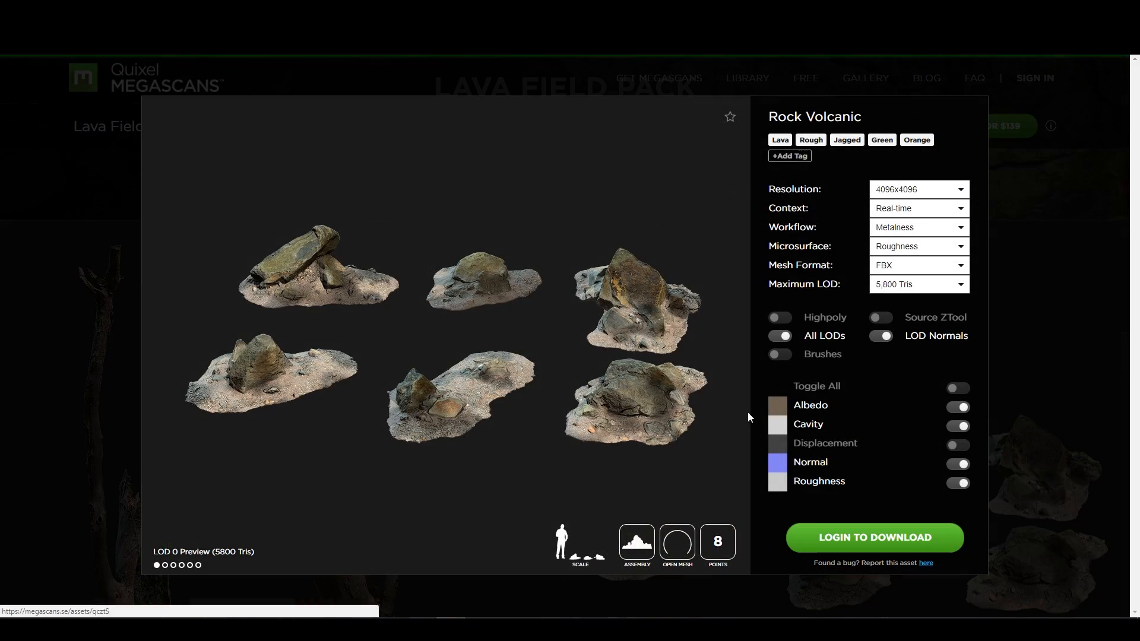
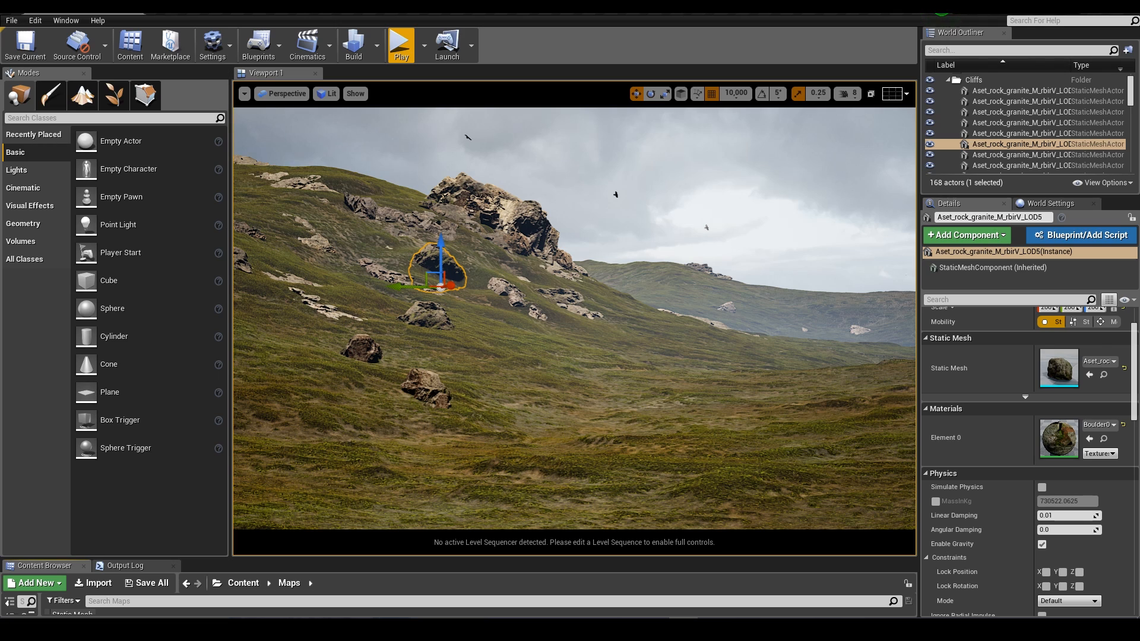
pyautogui.click(563, 351)
pyautogui.press('g')
pyautogui.press('g')
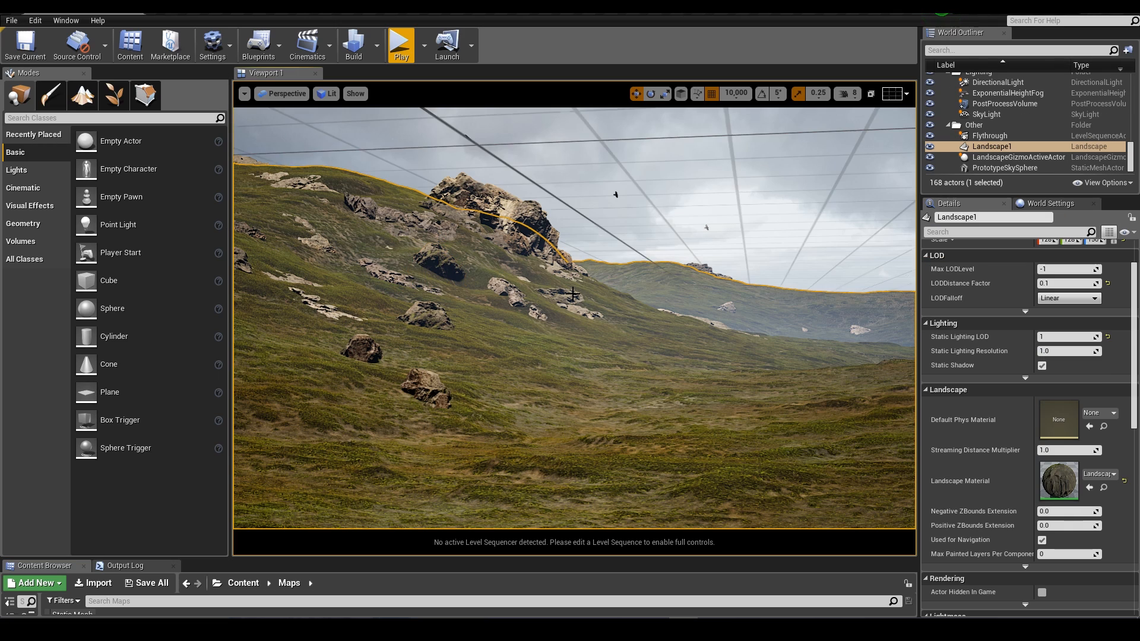
# Switch to foliage painting, enlarge the asset browser and open the RockAssembly02 folder inside Meshes.
pyautogui.click(114, 96)
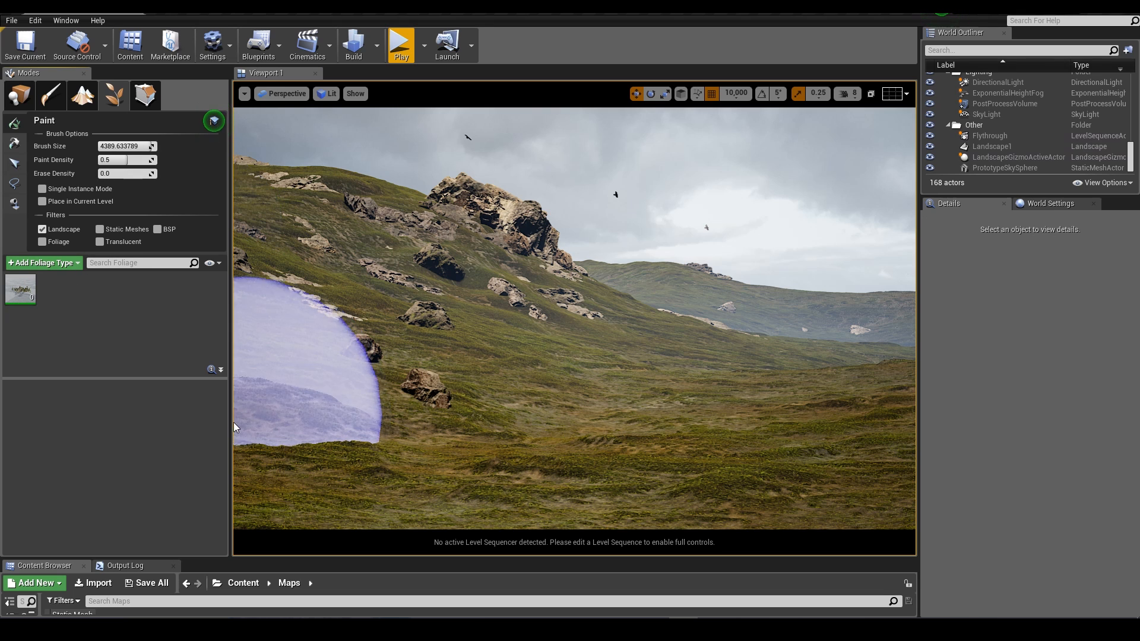
pyautogui.moveTo(256, 558); pyautogui.dragTo(277, 510)
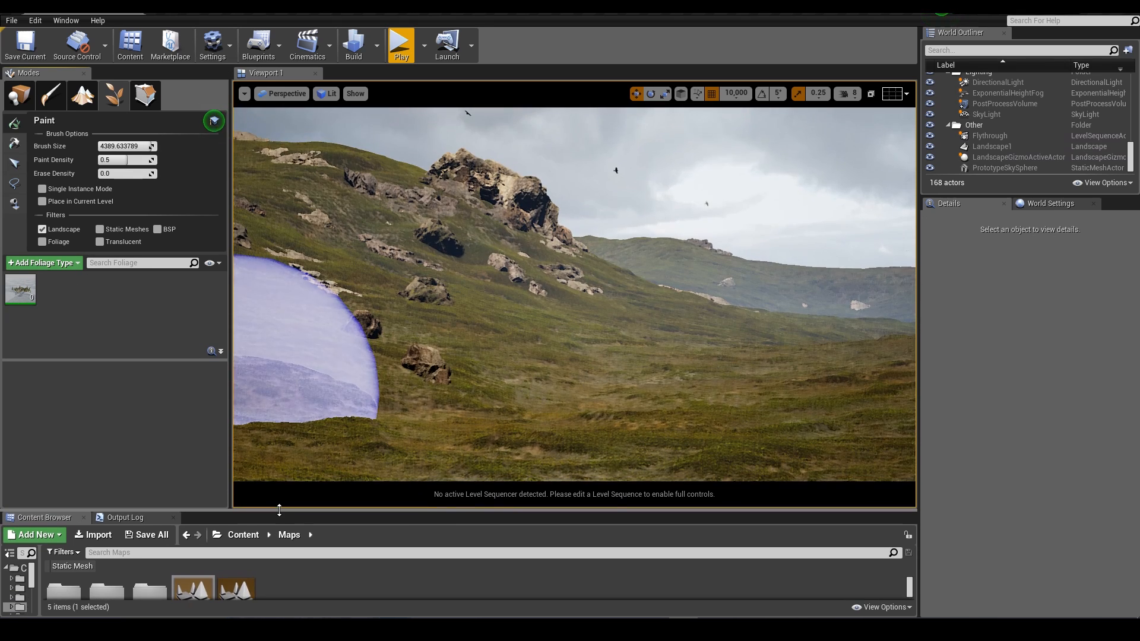
pyautogui.click(243, 535)
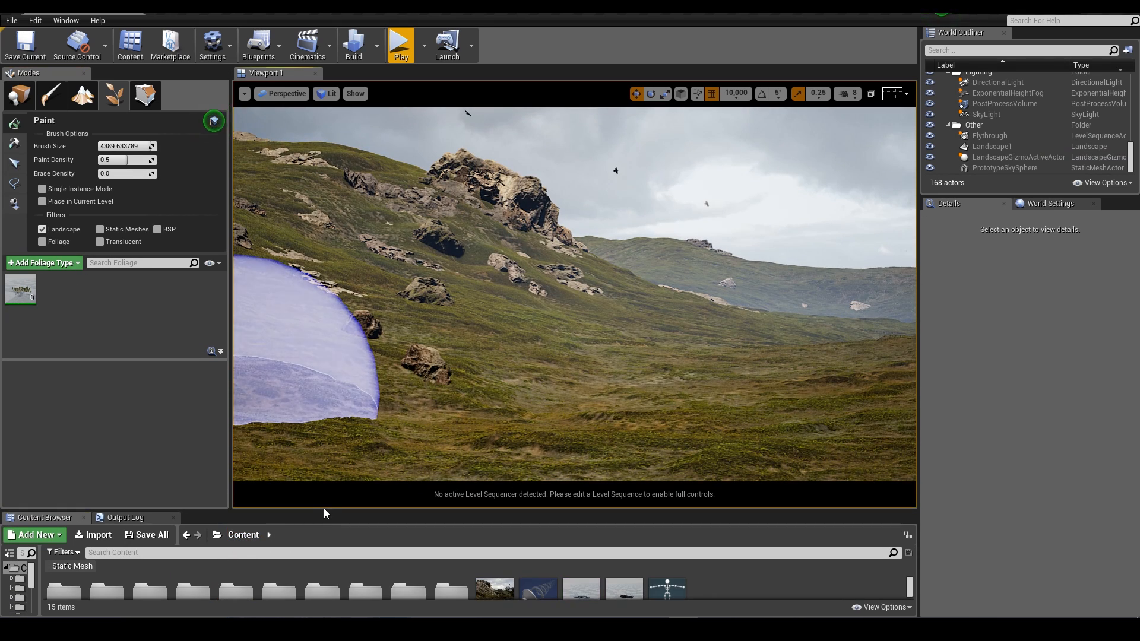
pyautogui.moveTo(325, 508); pyautogui.dragTo(327, 476)
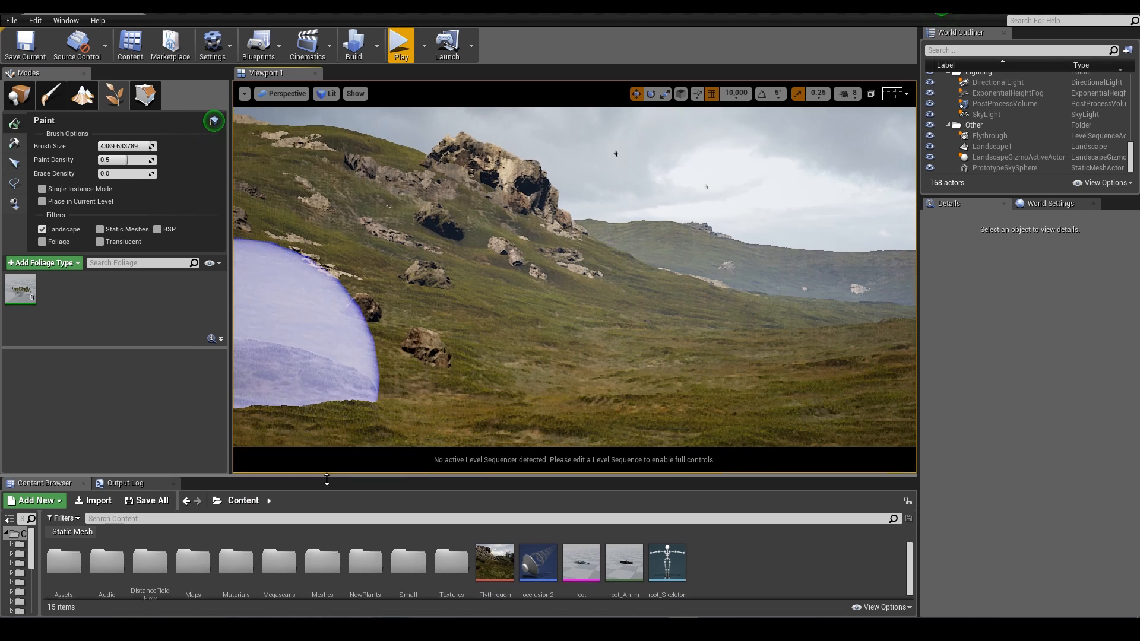
pyautogui.doubleClick(322, 564)
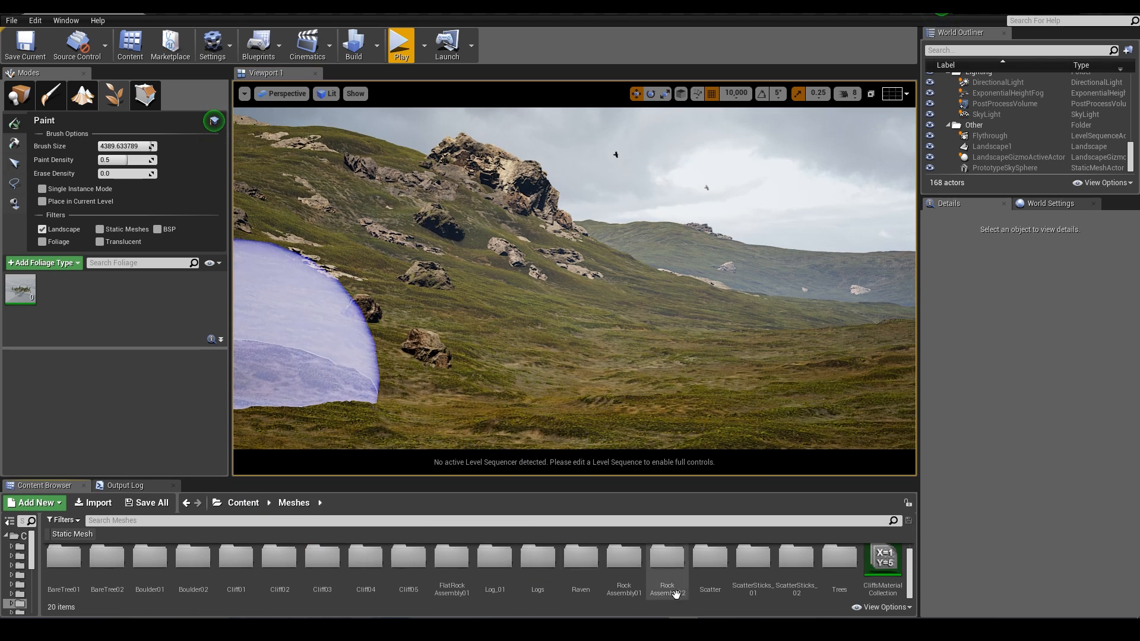
pyautogui.doubleClick(624, 567)
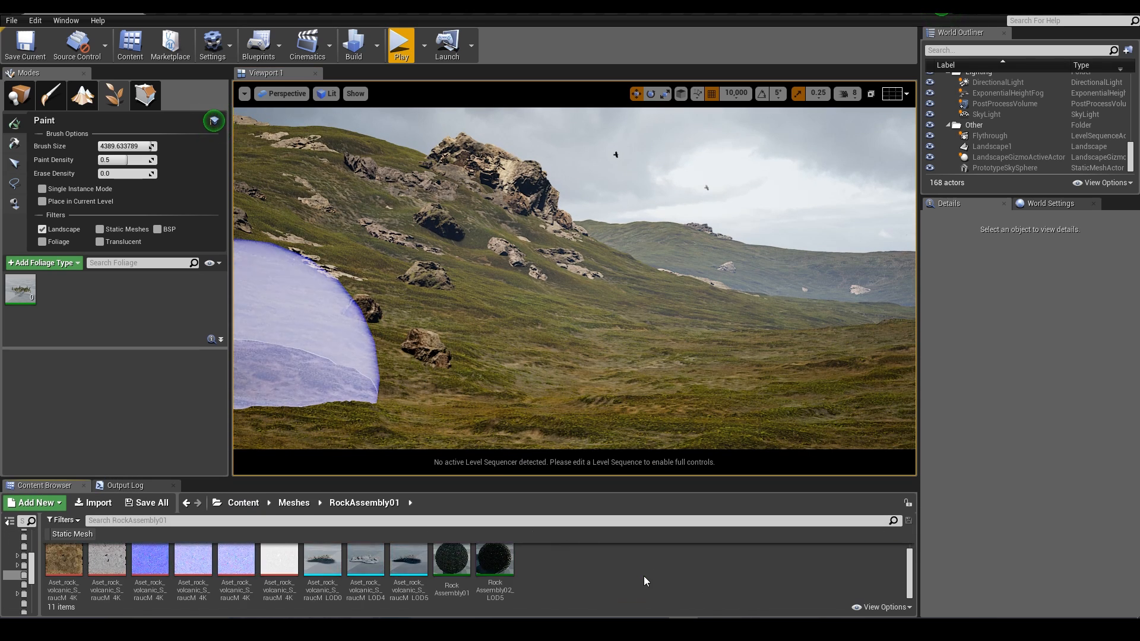
pyautogui.click(309, 509)
pyautogui.doubleClick(674, 573)
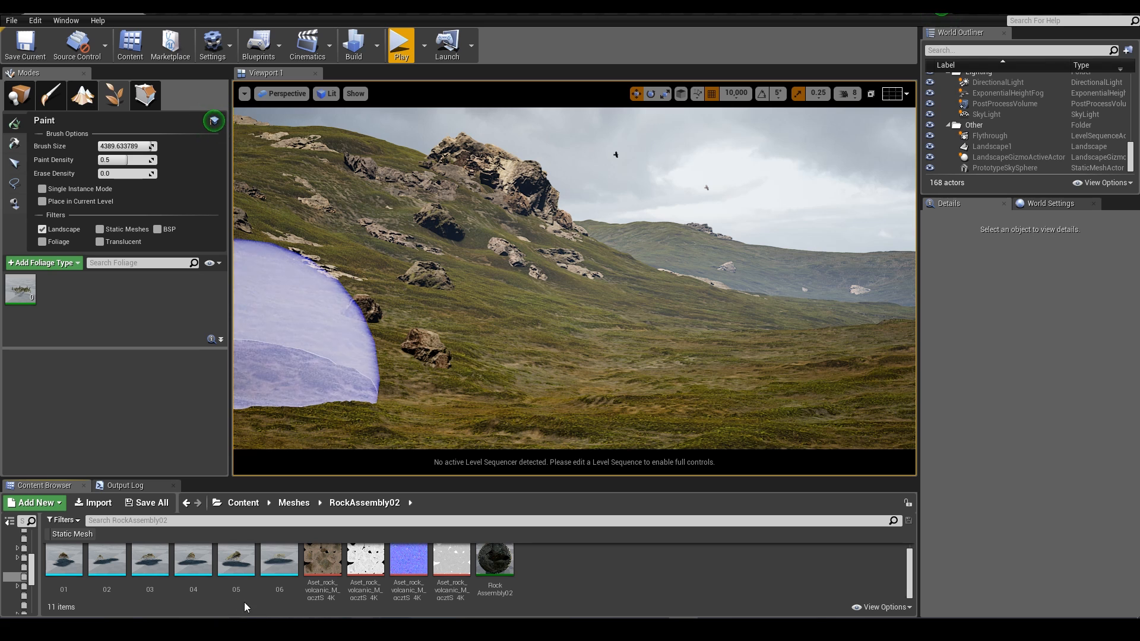
# Add the meshes 01 to 06 as foliage types and deactivate the foliage type that was already in the palette.
pyautogui.click(64, 560)
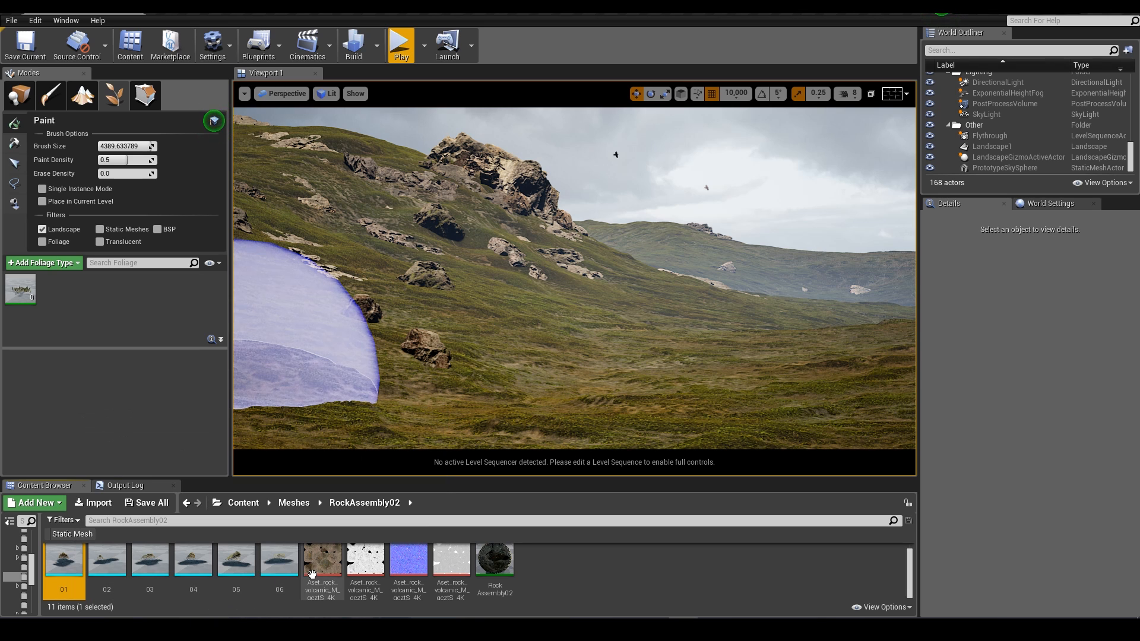
pyautogui.keyDown('shift'); pyautogui.click(288, 572); pyautogui.keyUp('shift')
pyautogui.moveTo(288, 572); pyautogui.dragTo(95, 300)
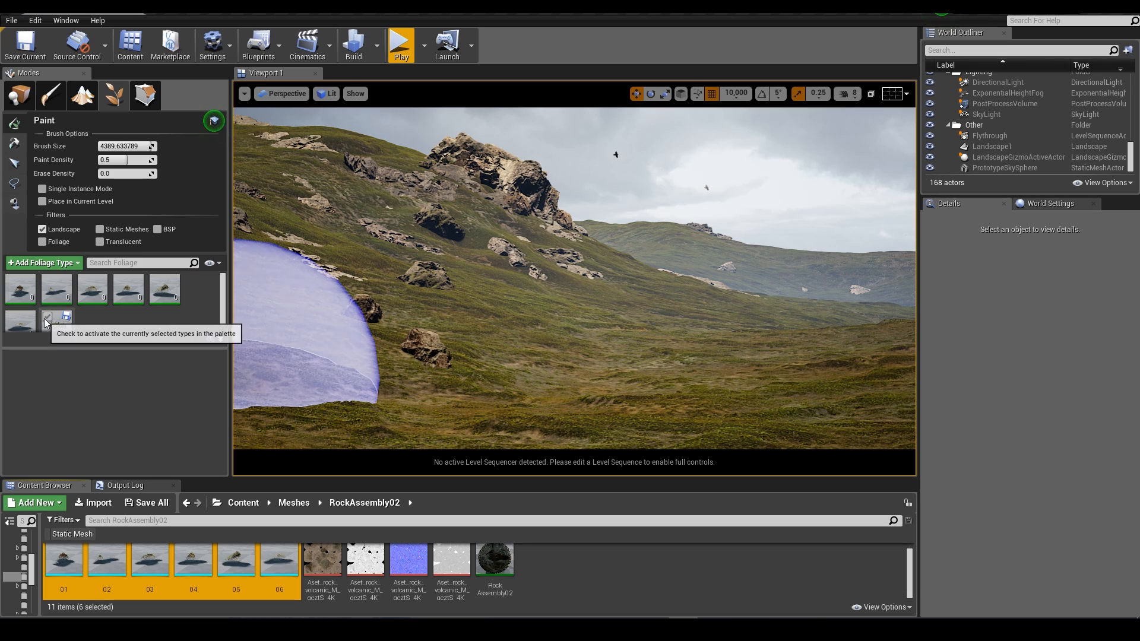
pyautogui.scroll(-1, 31, 319)
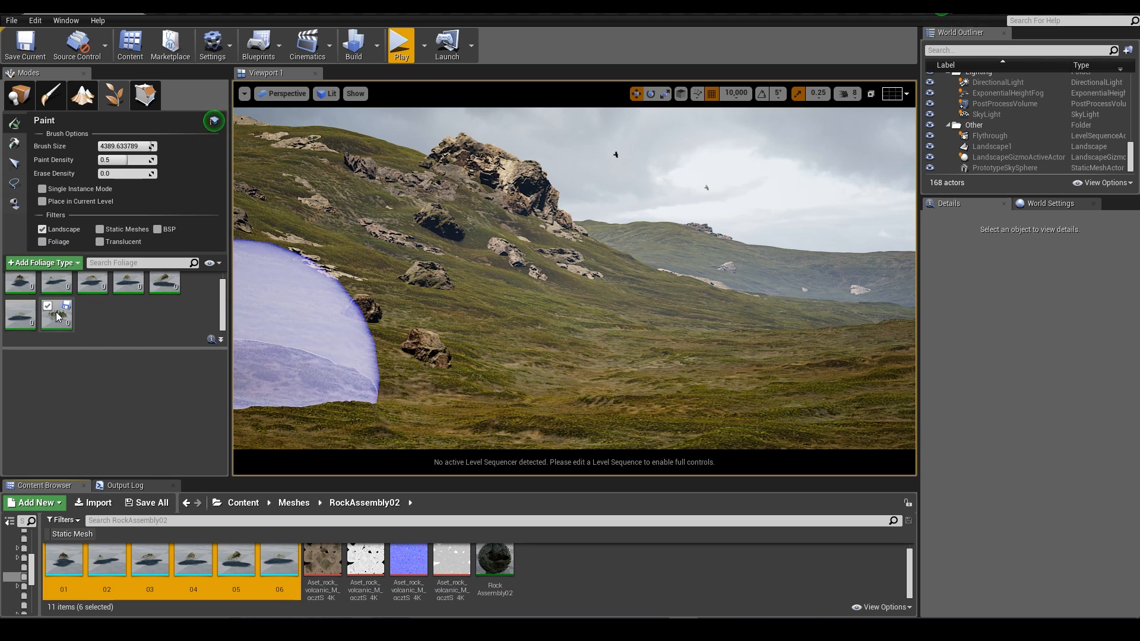
pyautogui.click(48, 307)
# For all six rock foliage types, set the density to 1 and Scale X to a minimum of 5 and maximum of 12.
pyautogui.click(21, 315)
pyautogui.keyDown('shift'); pyautogui.click(22, 285); pyautogui.keyUp('shift')
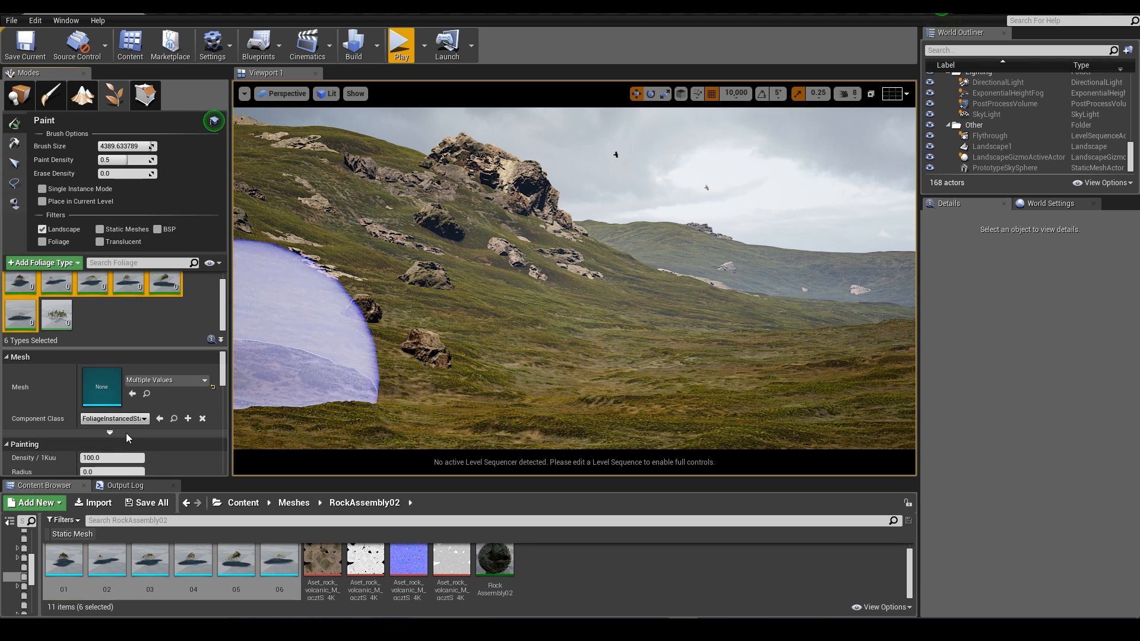
pyautogui.scroll(-3, 127, 438)
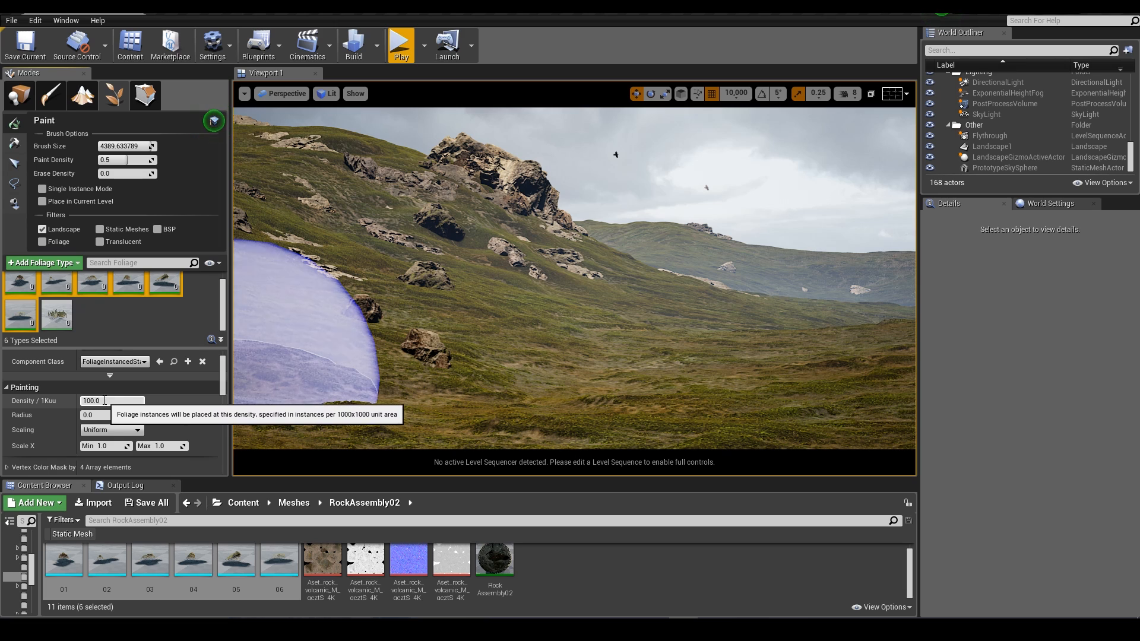
pyautogui.click(127, 401)
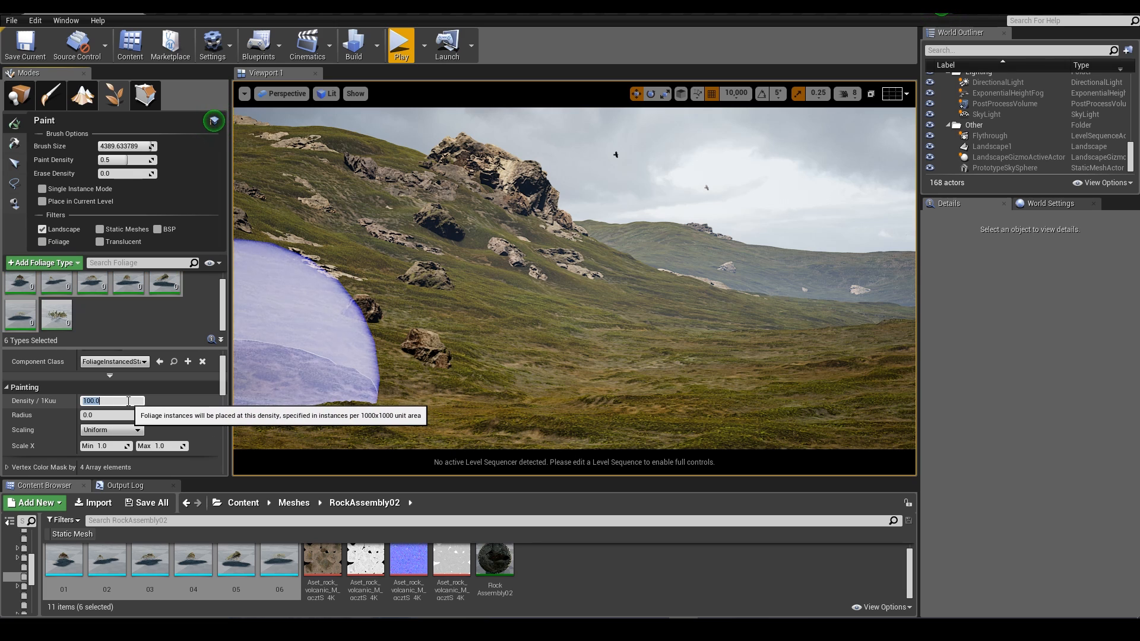
pyautogui.write('1')
pyautogui.click(121, 446)
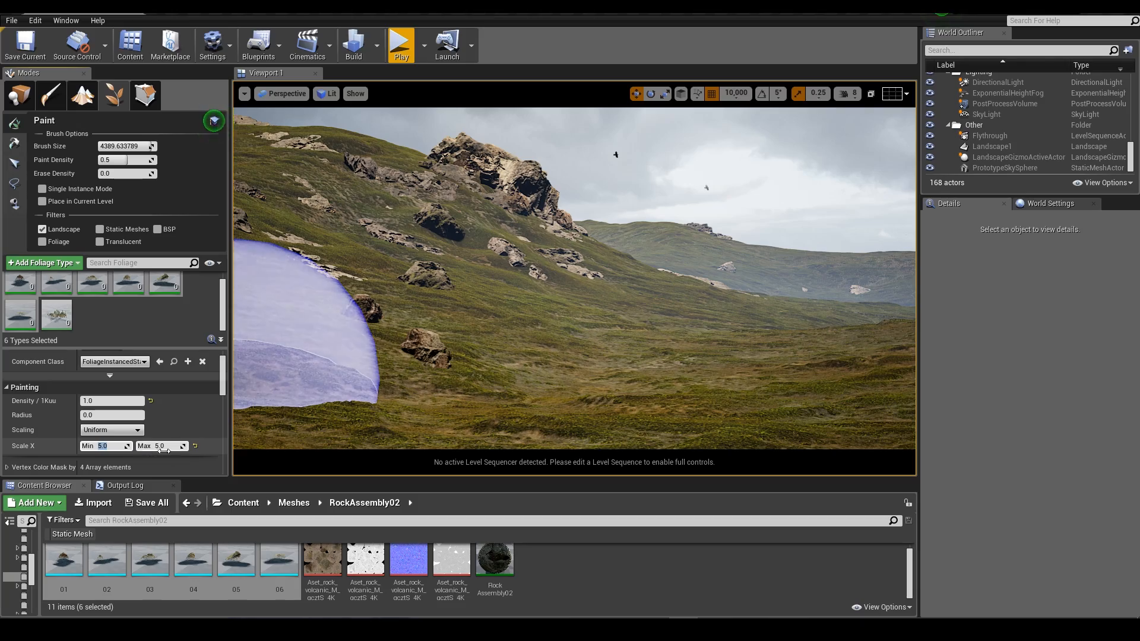
pyautogui.write('12')
# Try painting the rocks across the meadow floor and undo the foliage stroke.
pyautogui.moveTo(522, 390)
pyautogui.mouseDown()
pyautogui.moveTo(483, 376)
pyautogui.moveTo(542, 415)
pyautogui.moveTo(592, 337)
pyautogui.mouseUp()
pyautogui.moveTo(592, 337); pyautogui.dragTo(592, 410, button='right')
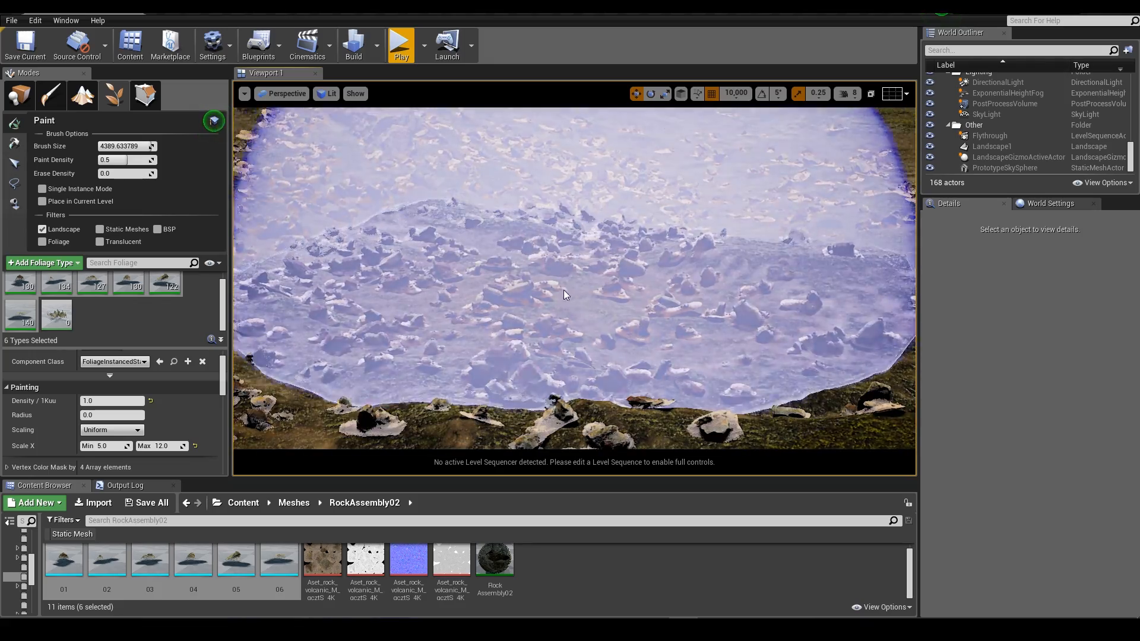
pyautogui.click(19, 94)
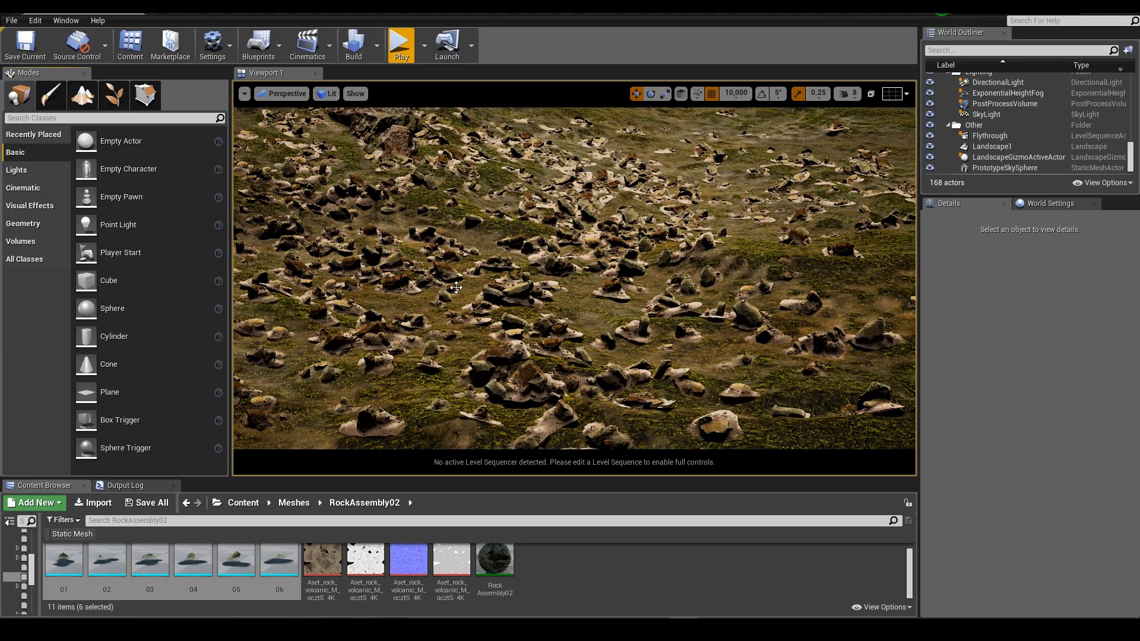
pyautogui.hotkey('ctrl', 'z')
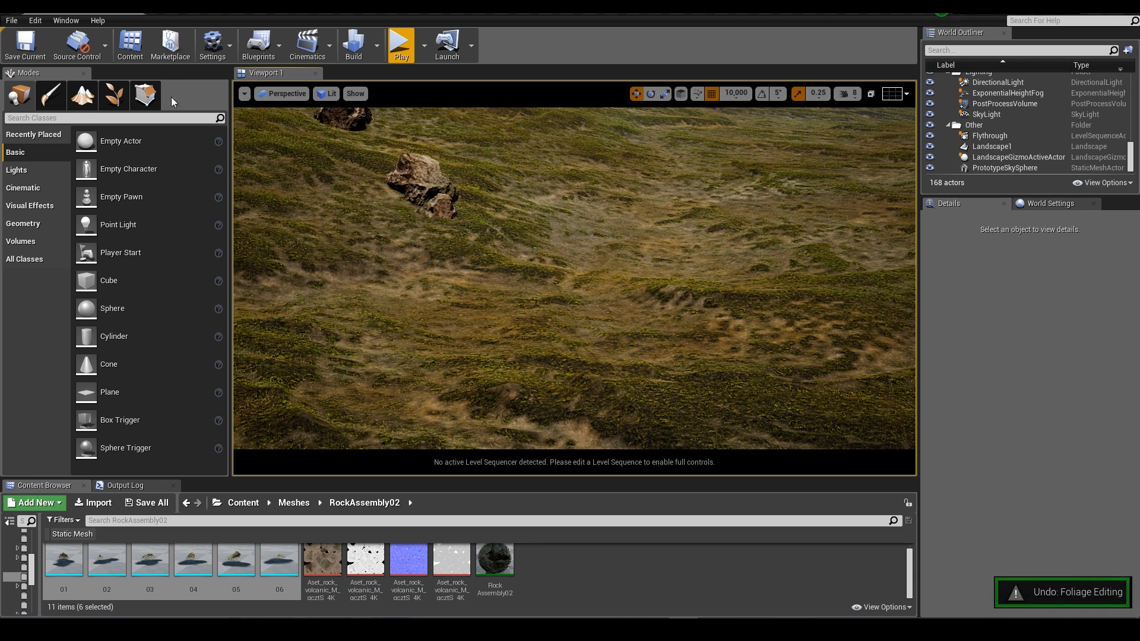
pyautogui.click(114, 93)
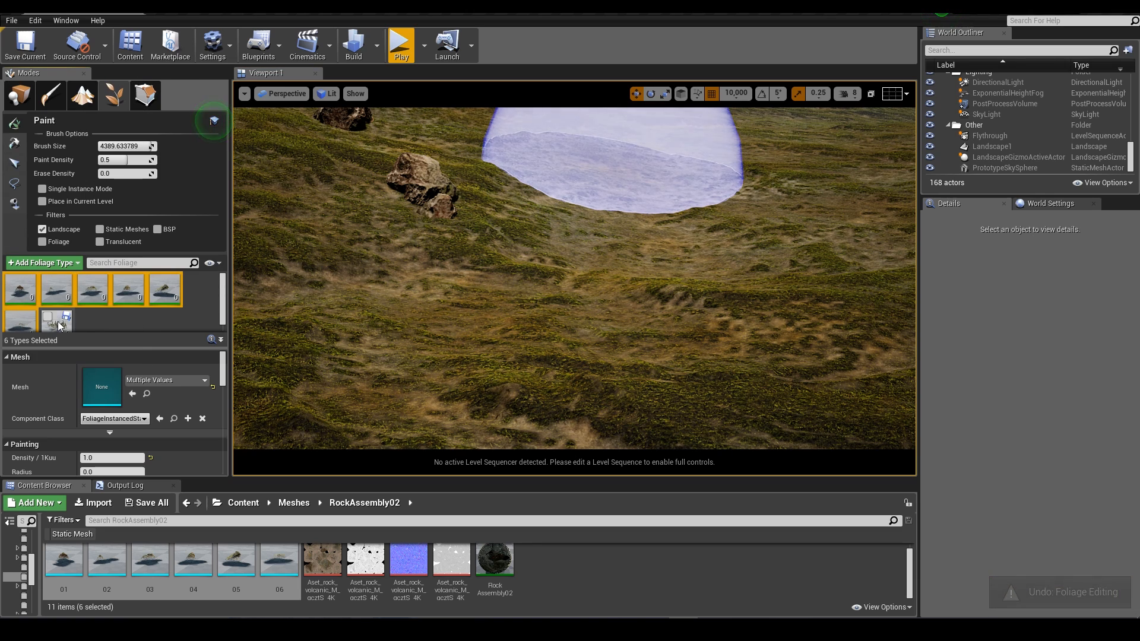
# Set the six rock types' Z Offset to -8 for both minimum and maximum.
pyautogui.scroll(-1, 58, 324)
pyautogui.scroll(-8, 163, 401)
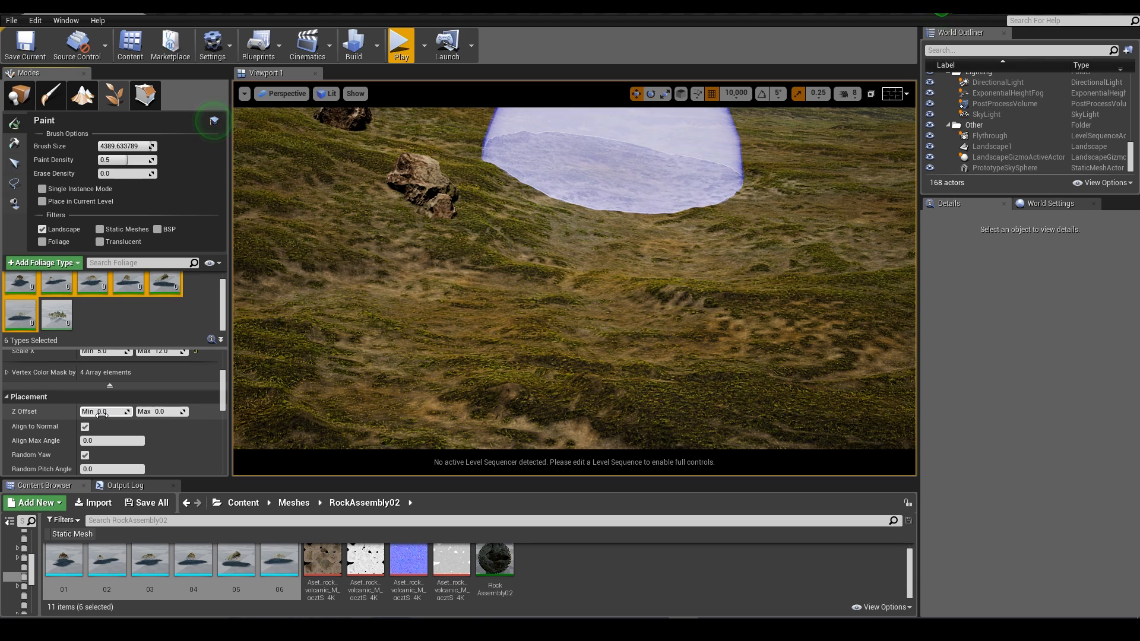
pyautogui.click(101, 415)
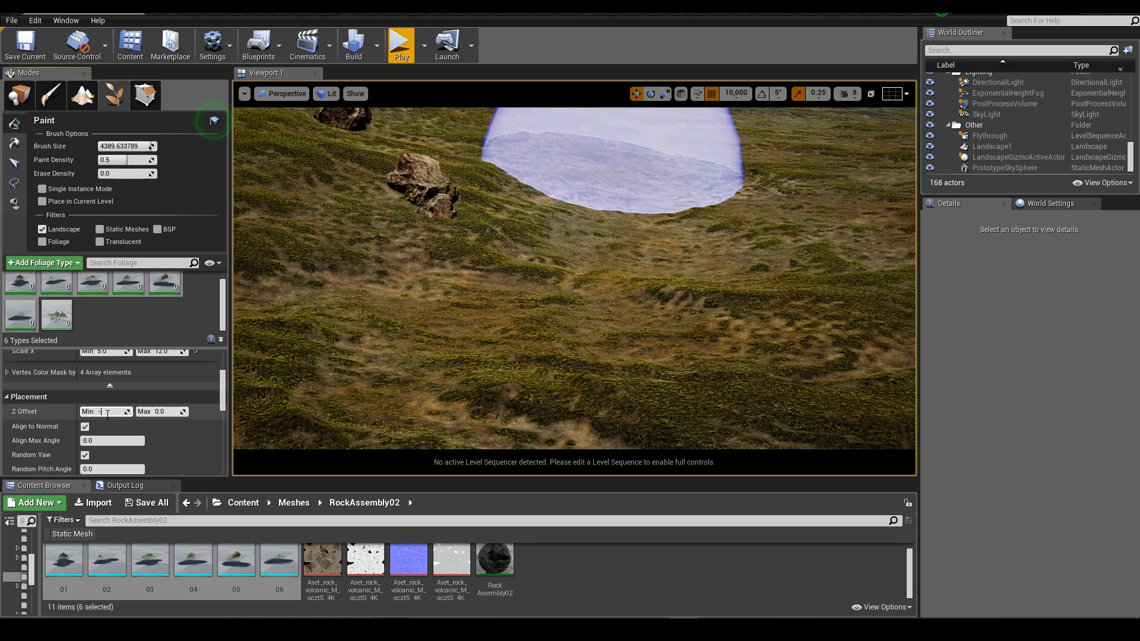
pyautogui.click(164, 411)
# Try scattering the sunken rocks over the meadow with the large brush and inspect them up close.
pyautogui.moveTo(593, 214)
pyautogui.mouseDown()
pyautogui.moveTo(522, 287)
pyautogui.moveTo(529, 351)
pyautogui.moveTo(632, 212)
pyautogui.mouseUp()
pyautogui.moveTo(632, 212)
pyautogui.mouseDown(button='right')
pyautogui.moveTo(666, 178)
pyautogui.moveTo(647, 216)
pyautogui.moveTo(629, 214)
pyautogui.moveTo(631, 193)
pyautogui.moveTo(629, 214)
pyautogui.moveTo(617, 207)
pyautogui.mouseUp(button='right')
pyautogui.press('w')
pyautogui.press('s')
pyautogui.press('w')
pyautogui.press('s')
pyautogui.press('w')
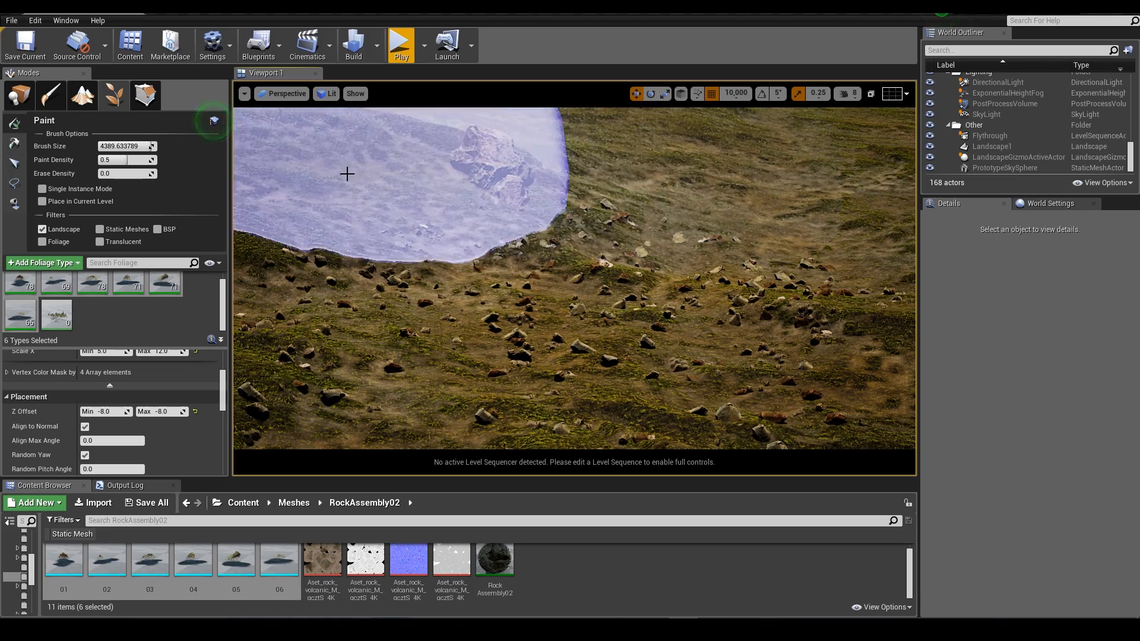
# Reduce the foliage brush size to about 2207 and paint a patch of small rocks on the hillside.
pyautogui.scroll(-4, 487, 205)
pyautogui.moveTo(242, 148); pyautogui.dragTo(242, 147, button='right')
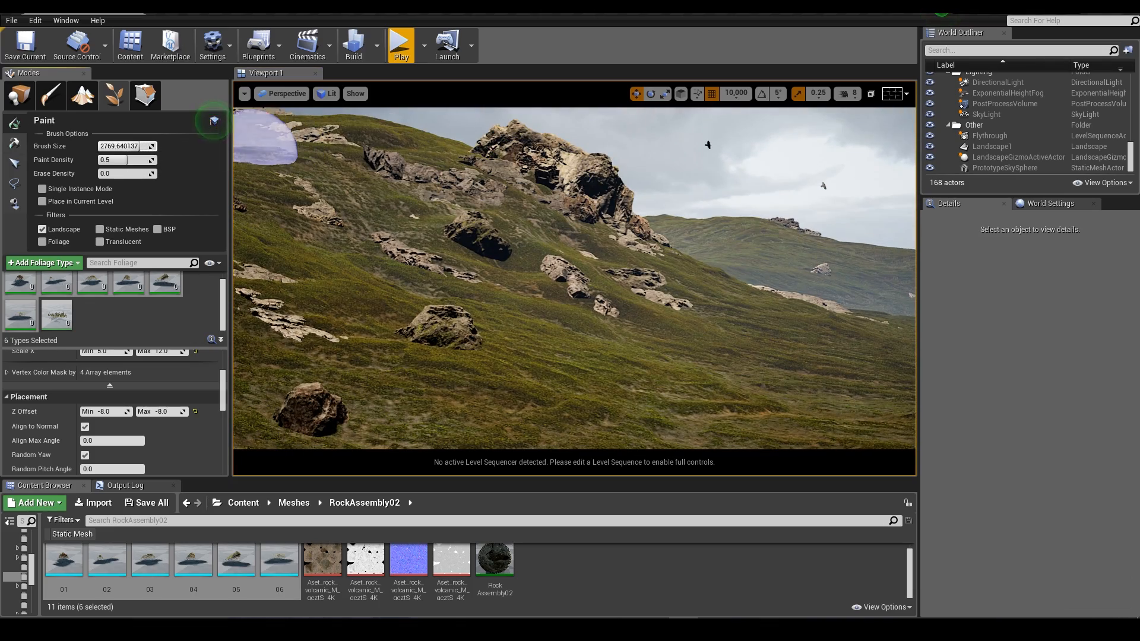
pyautogui.press('s')
pyautogui.moveTo(574, 262); pyautogui.dragTo(575, 262, button='right')
pyautogui.moveTo(522, 280)
pyautogui.mouseDown()
pyautogui.moveTo(578, 275)
pyautogui.moveTo(463, 320)
pyautogui.moveTo(519, 321)
pyautogui.mouseUp()
pyautogui.moveTo(519, 321)
pyautogui.mouseDown(button='right')
pyautogui.moveTo(559, 394)
pyautogui.moveTo(571, 381)
pyautogui.mouseUp(button='right')
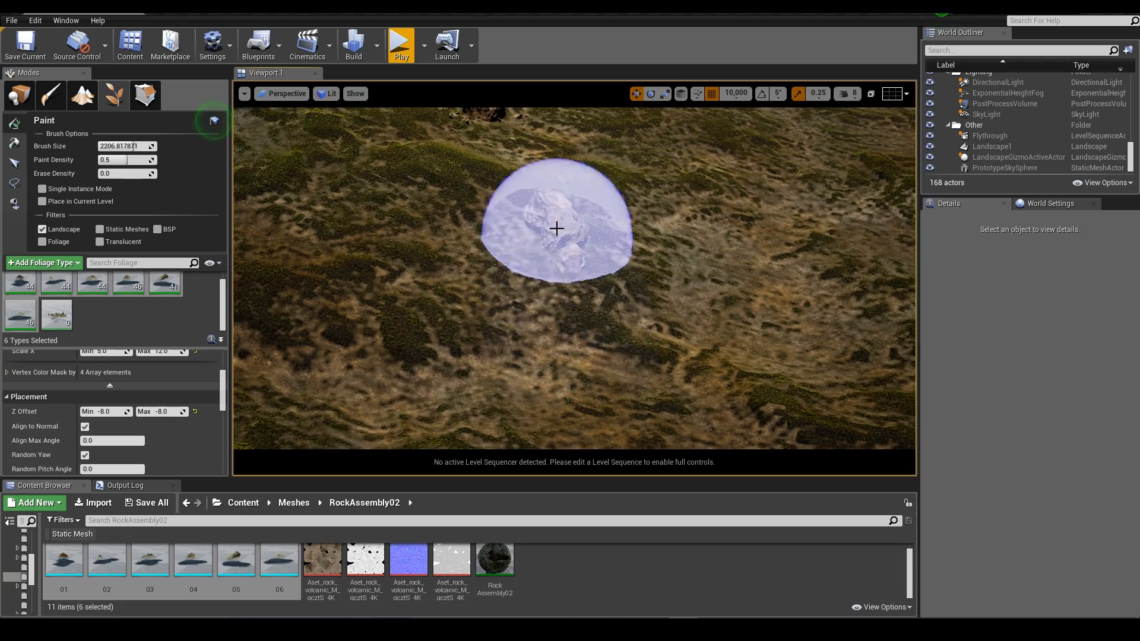
# Paint more small rocks around the boulder in the grass and along the foot of the outcrop on the slope.
pyautogui.moveTo(555, 229)
pyautogui.mouseDown()
pyautogui.moveTo(591, 272)
pyautogui.moveTo(578, 232)
pyautogui.mouseUp()
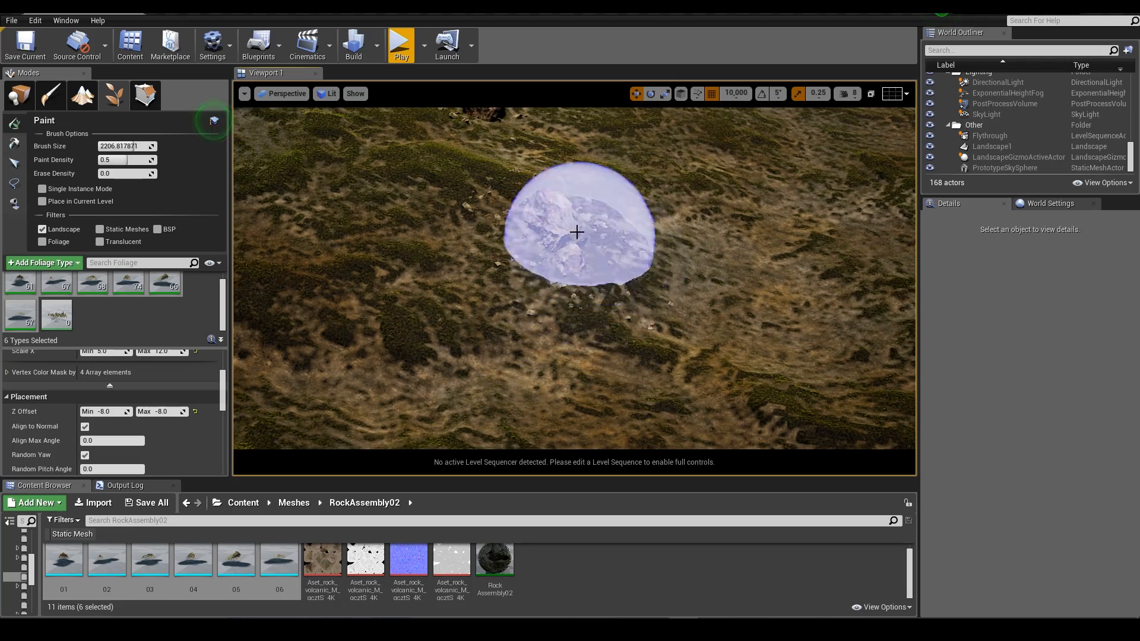
pyautogui.moveTo(578, 232)
pyautogui.mouseDown(button='right')
pyautogui.moveTo(600, 225)
pyautogui.moveTo(571, 219)
pyautogui.mouseUp(button='right')
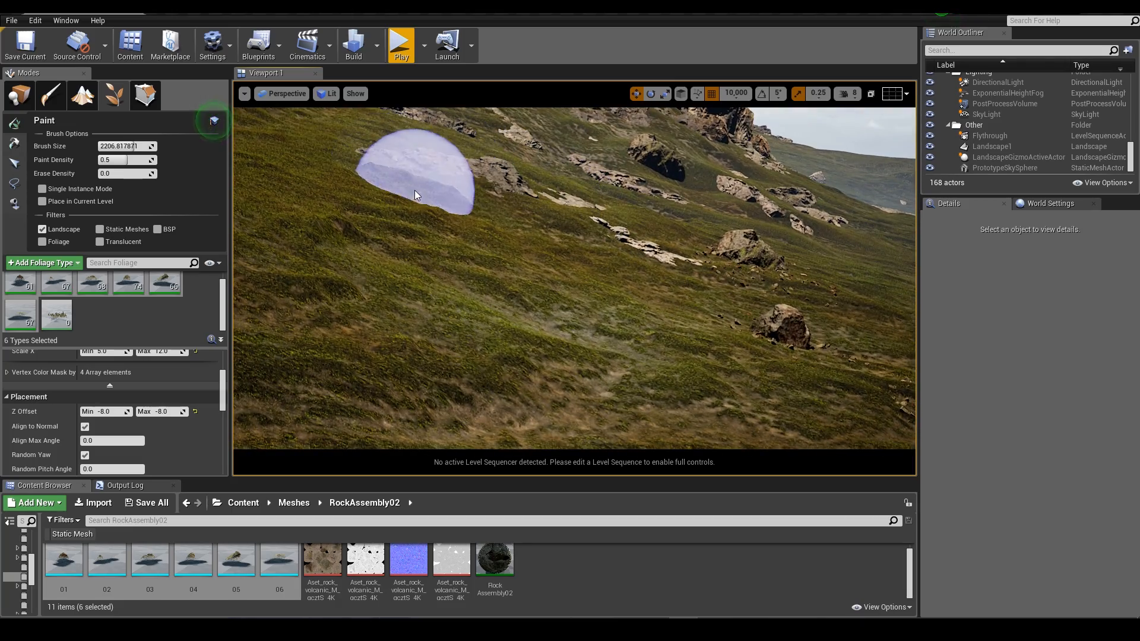
pyautogui.moveTo(492, 189); pyautogui.dragTo(487, 192)
pyautogui.moveTo(487, 191); pyautogui.dragTo(407, 231, button='right')
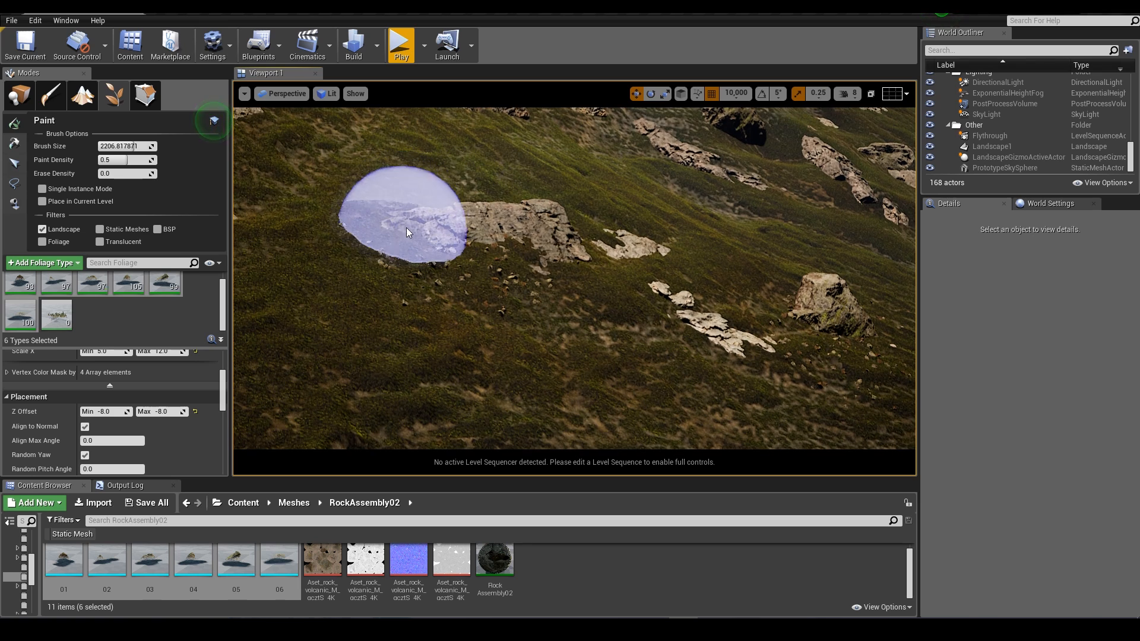
# Set the rock types' density to 3 and paint more small rocks around the outcrops on the grassy slope.
pyautogui.scroll(3, 112, 418)
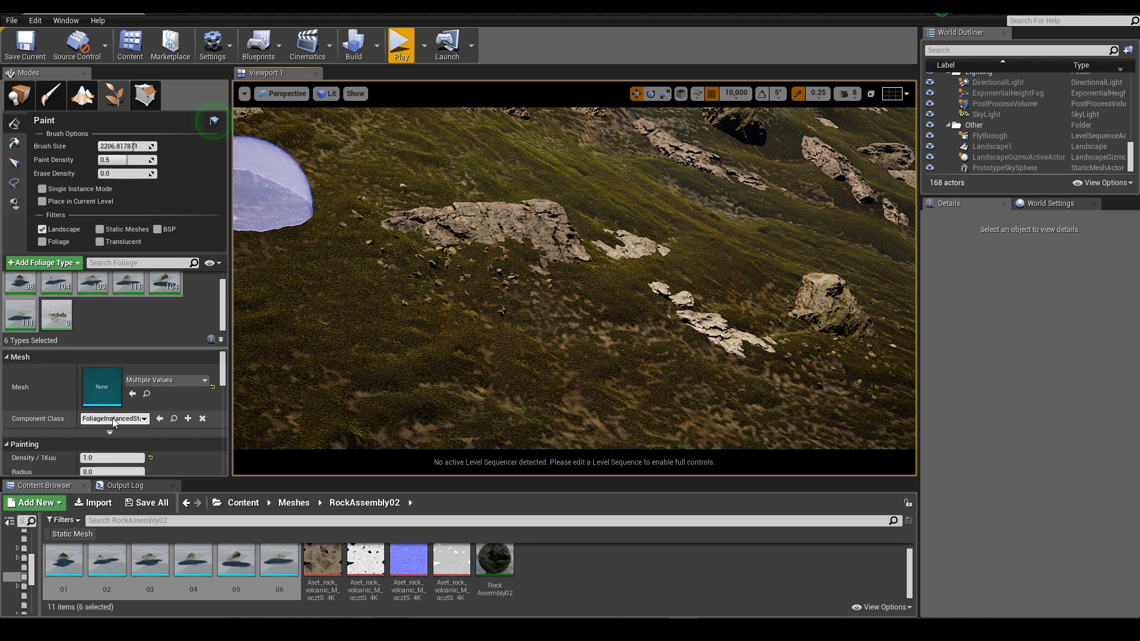
pyautogui.click(122, 458)
pyautogui.write('2')
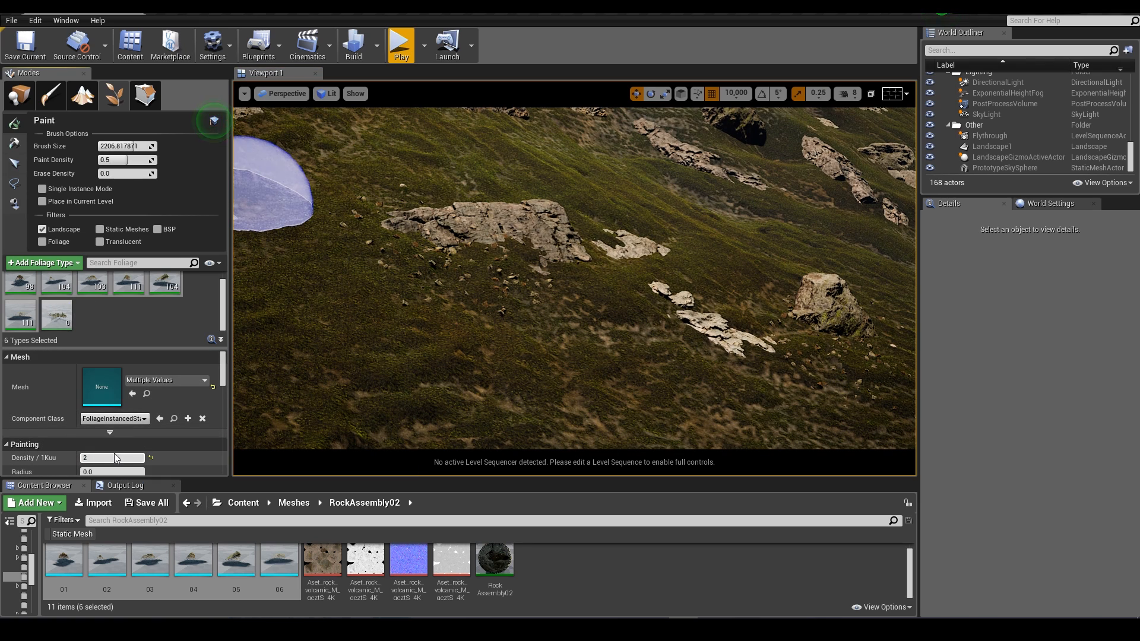
pyautogui.write('3')
pyautogui.press('Return')
pyautogui.moveTo(661, 254)
pyautogui.mouseDown()
pyautogui.moveTo(552, 259)
pyautogui.moveTo(611, 241)
pyautogui.mouseUp()
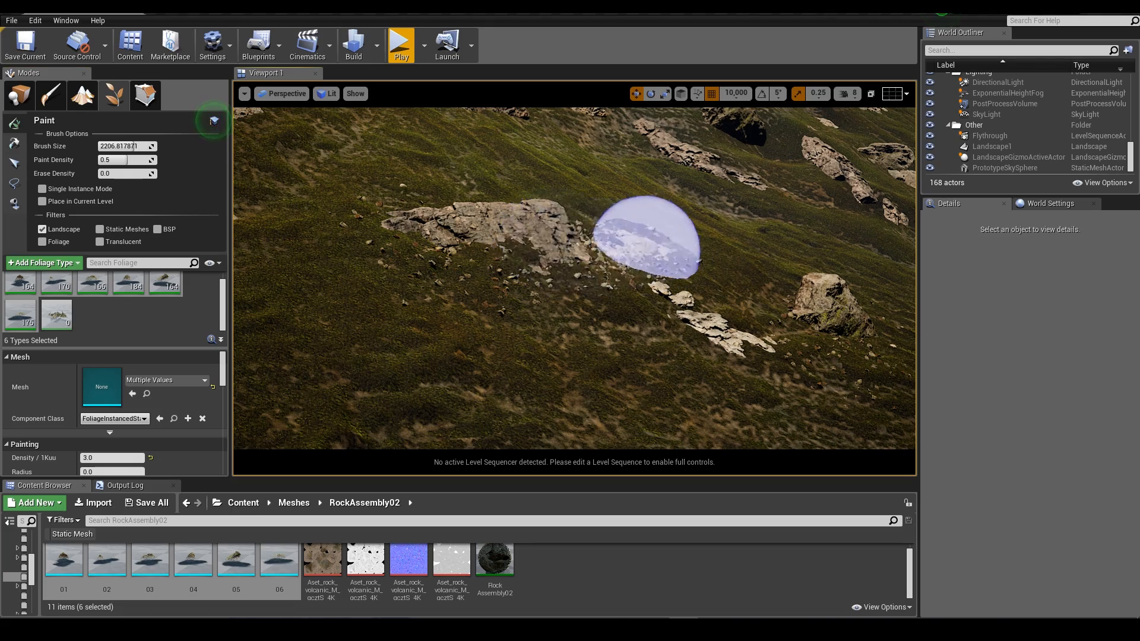
pyautogui.moveTo(611, 241)
pyautogui.mouseDown(button='right')
pyautogui.moveTo(545, 290)
pyautogui.moveTo(528, 264)
pyautogui.mouseUp(button='right')
pyautogui.click(545, 289)
pyautogui.click(528, 264)
# Set the density to 0.5 and paint a sparse scatter of rocks on the slope below the large cliff.
pyautogui.click(112, 458)
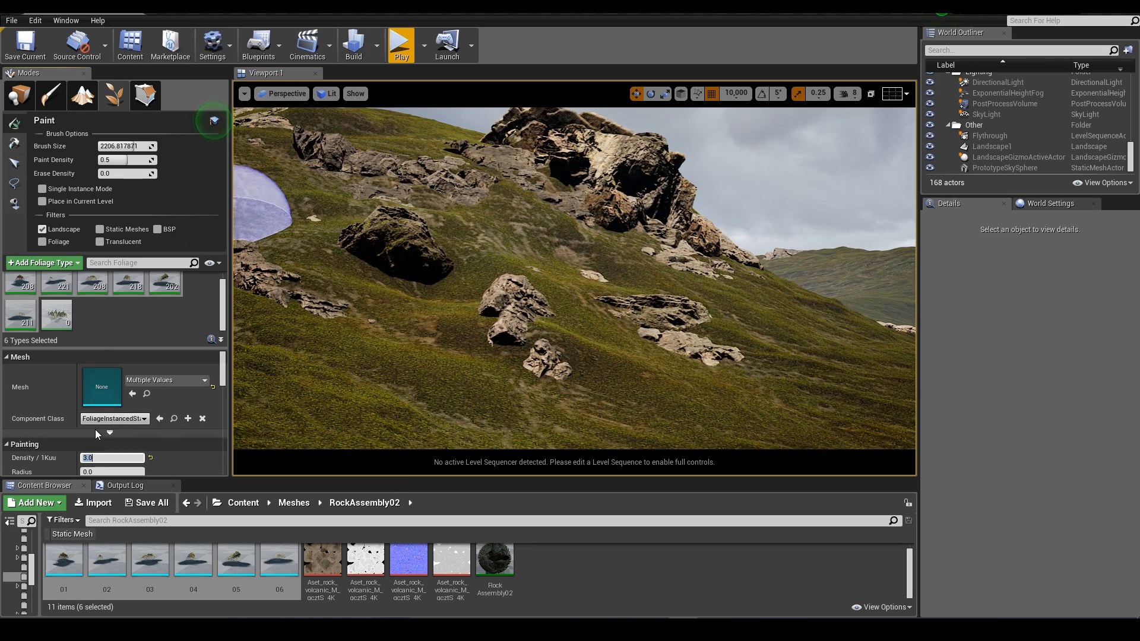
pyautogui.write('0.5')
pyautogui.press('Return')
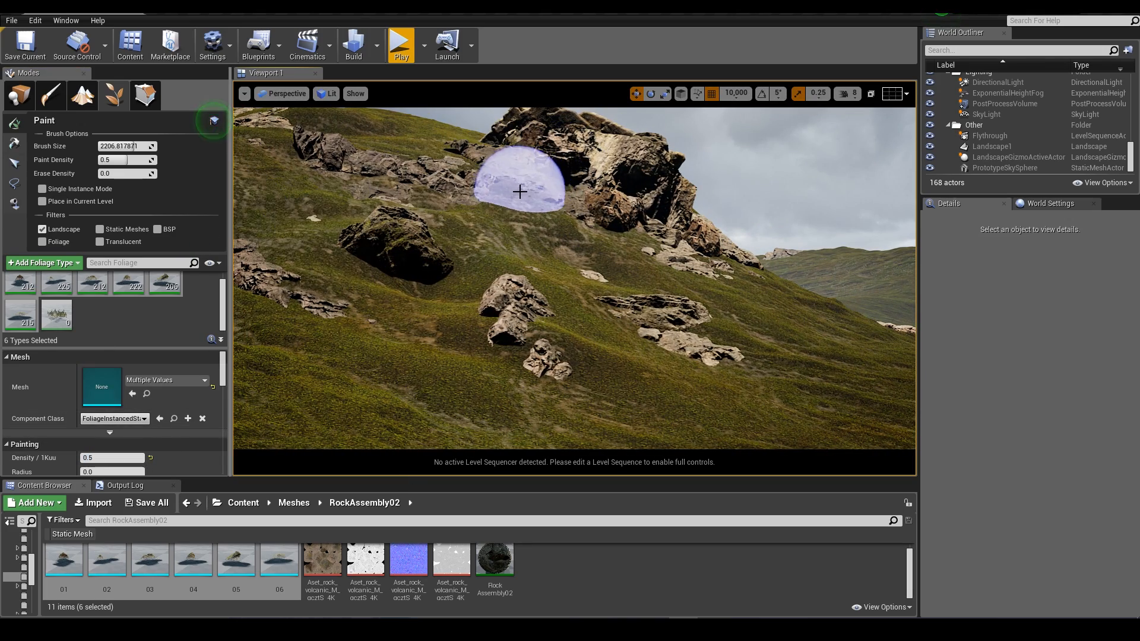
pyautogui.moveTo(519, 190); pyautogui.dragTo(518, 190, button='right')
pyautogui.moveTo(511, 263)
pyautogui.mouseDown()
pyautogui.moveTo(469, 266)
pyautogui.moveTo(430, 240)
pyautogui.moveTo(583, 339)
pyautogui.mouseUp()
pyautogui.moveTo(583, 339); pyautogui.dragTo(583, 339, button='right')
# Set the density to 5 and paint a dense pile of small rocks along the foot of the large cliff.
pyautogui.click(112, 458)
pyautogui.write('5')
pyautogui.press('Return')
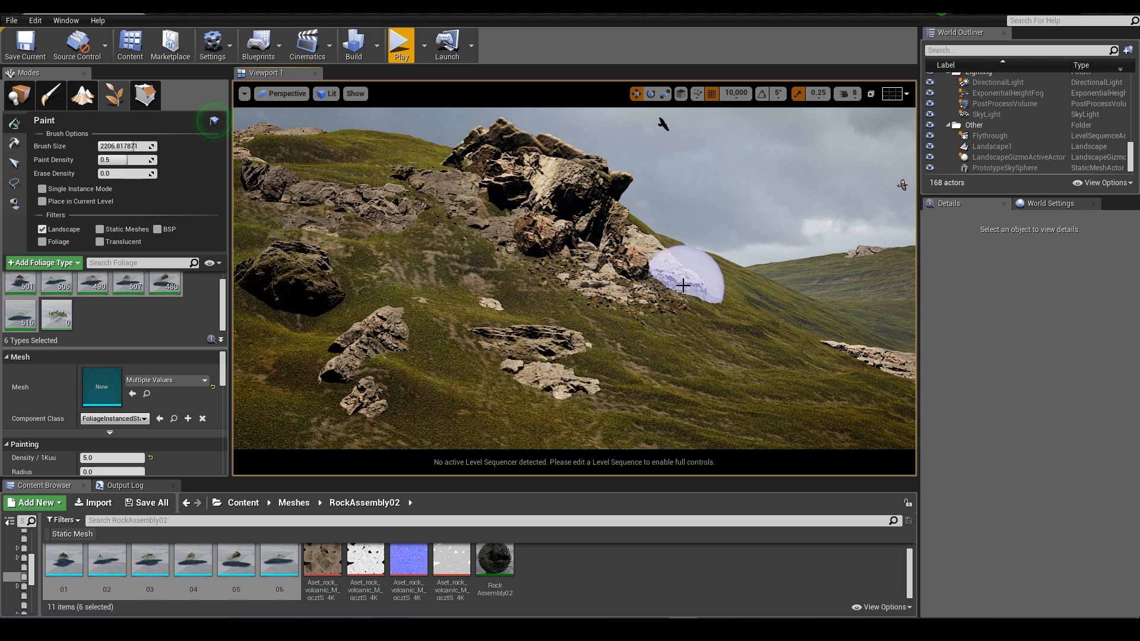
pyautogui.moveTo(683, 286); pyautogui.dragTo(683, 286, button='right')
# Set the density to 2 and the maximum Scale X to 25, and paint rocks around the boulder cluster mid-slope.
pyautogui.click(119, 457)
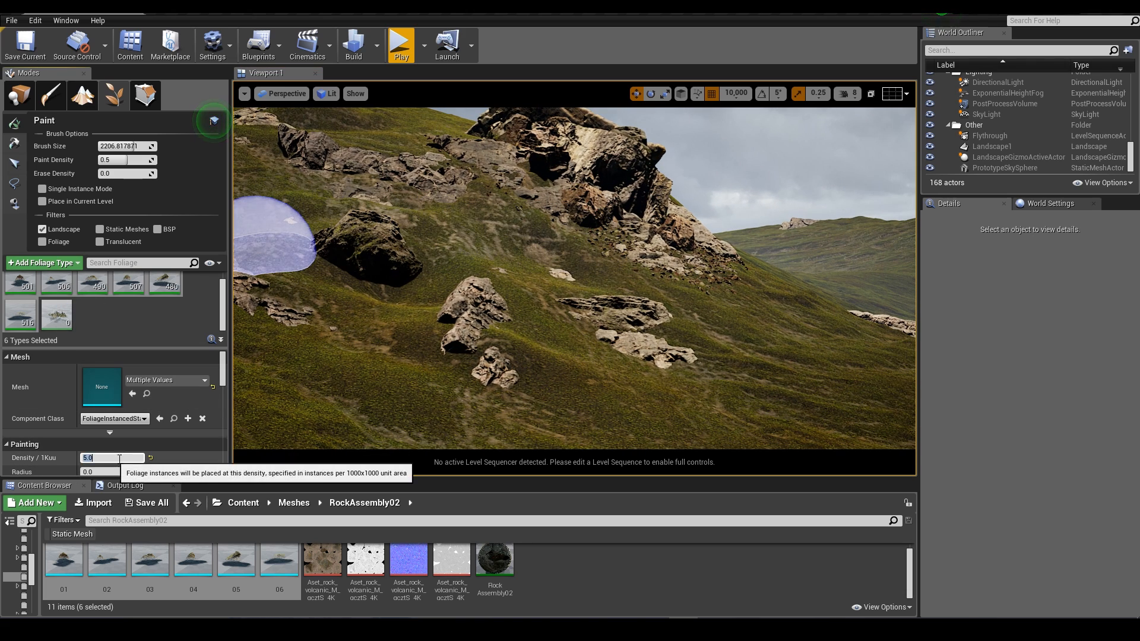
pyautogui.scroll(-6, 137, 409)
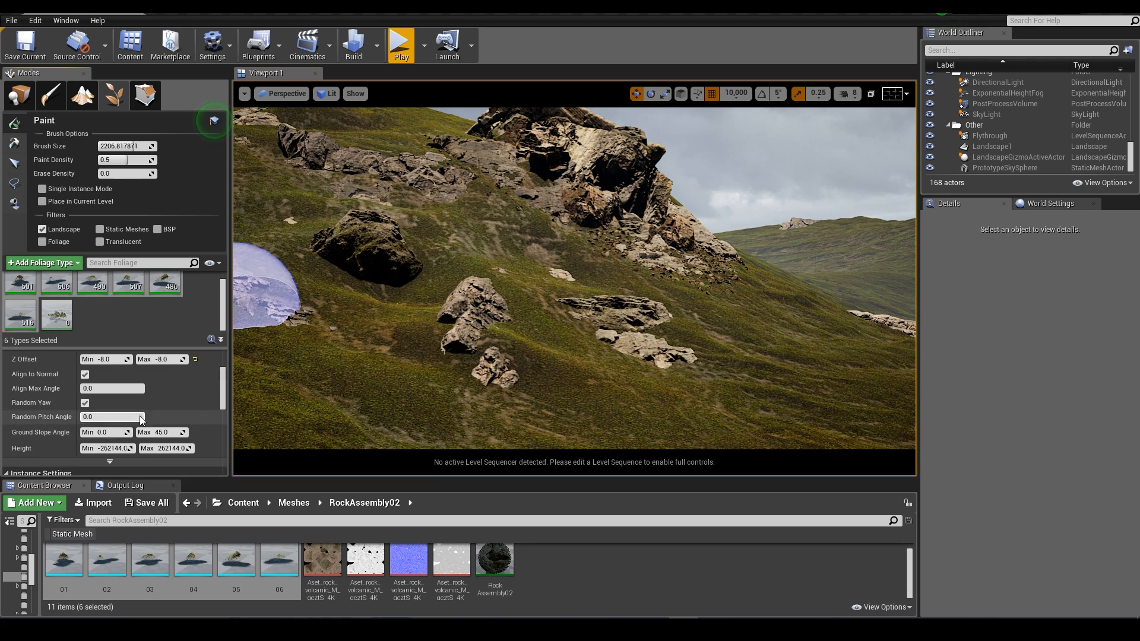
pyautogui.scroll(6, 142, 419)
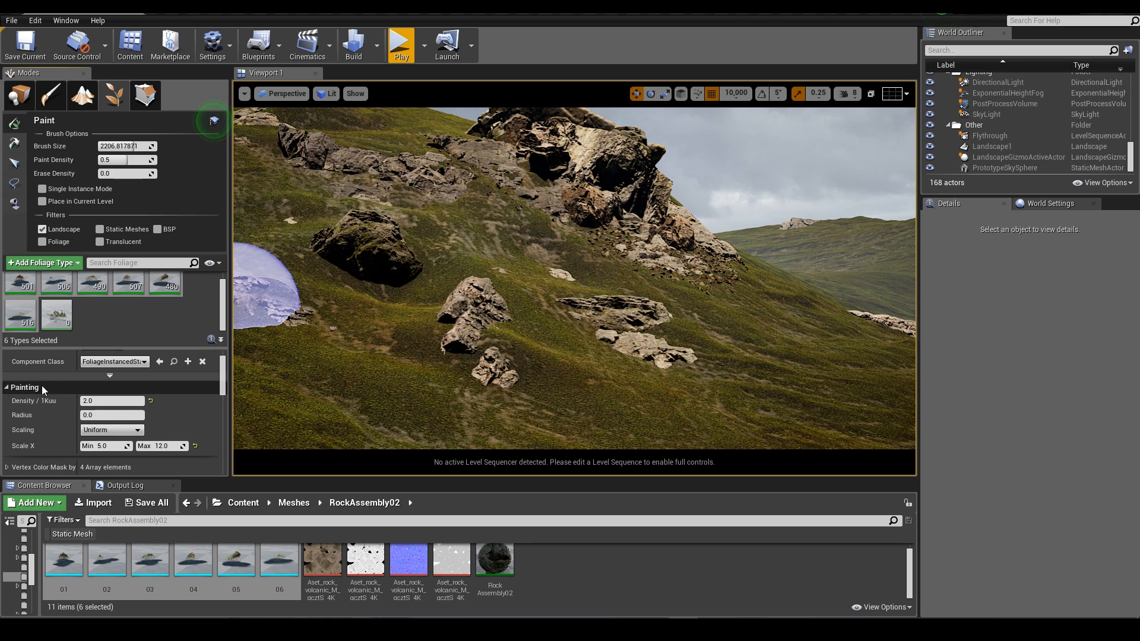
pyautogui.scroll(-1, 41, 386)
pyautogui.click(165, 427)
pyautogui.write('2')
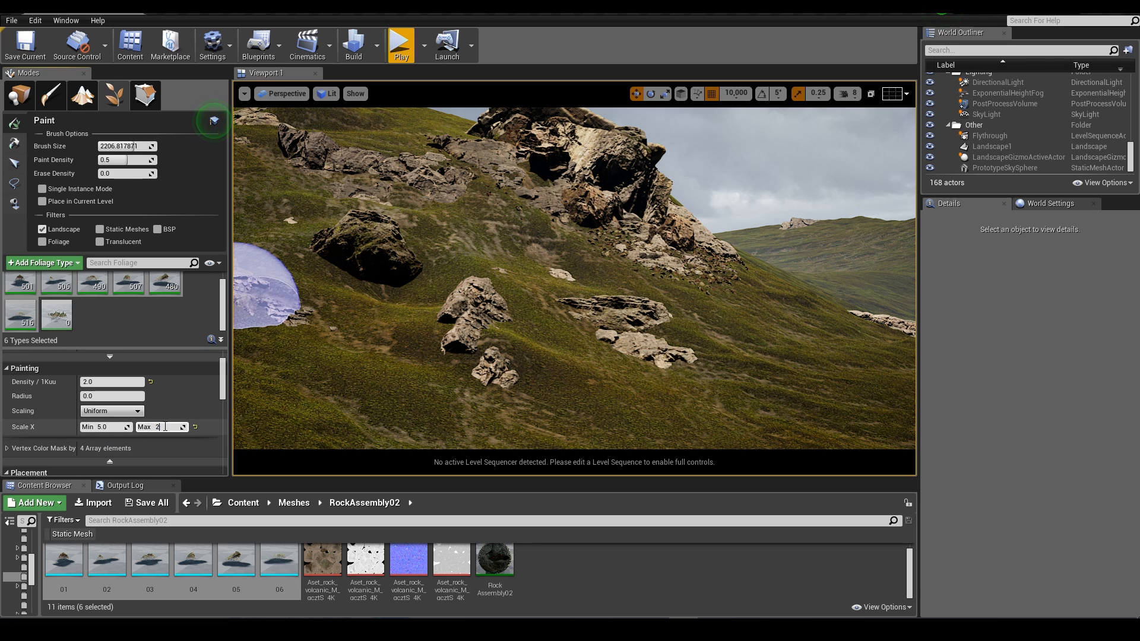
pyautogui.click(446, 327)
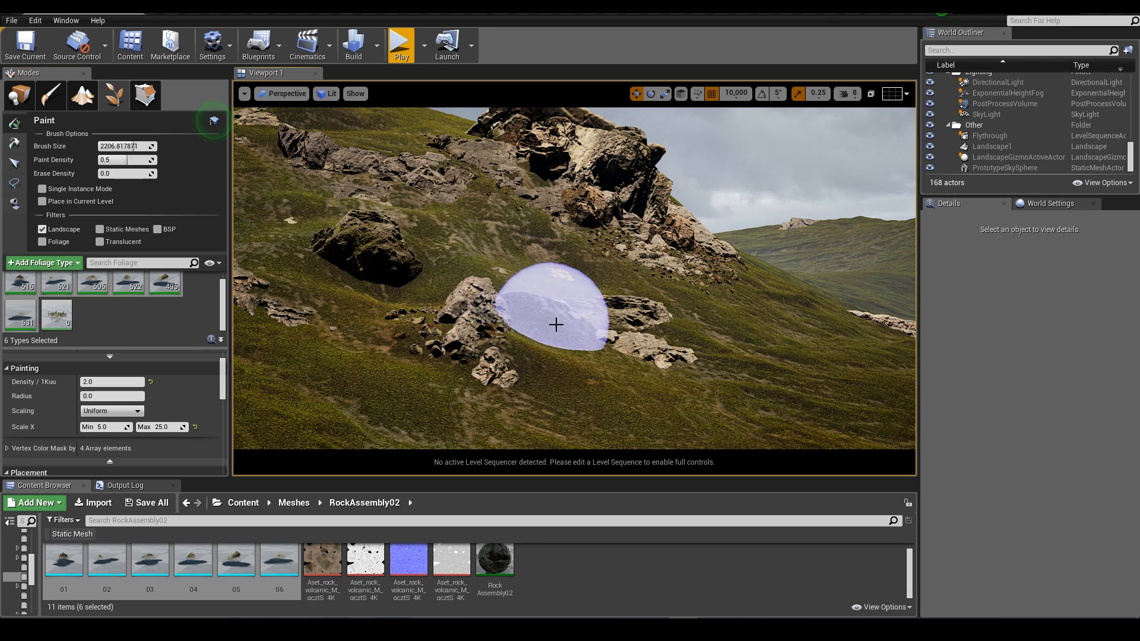
pyautogui.click(513, 368)
# Try painting the larger rocks around the flat ledges beside the boulder cluster, and undo the stroke.
pyautogui.press('s')
pyautogui.moveTo(628, 292)
pyautogui.mouseDown(button='right')
pyautogui.moveTo(612, 272)
pyautogui.moveTo(603, 279)
pyautogui.mouseUp(button='right')
pyautogui.press('w')
pyautogui.press('d')
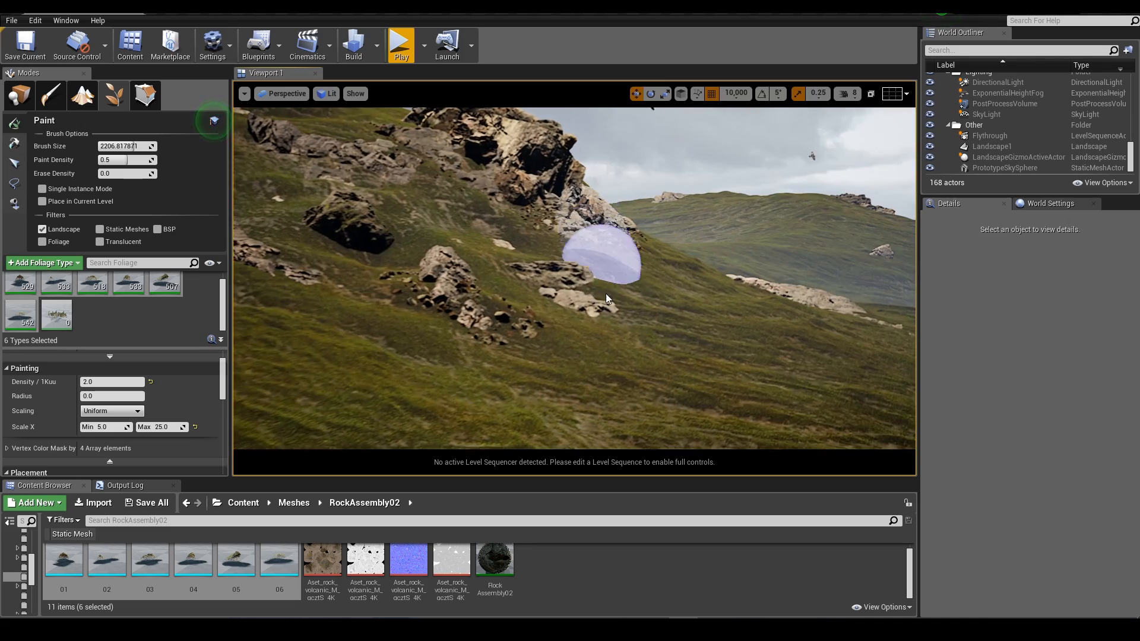
pyautogui.click(598, 284)
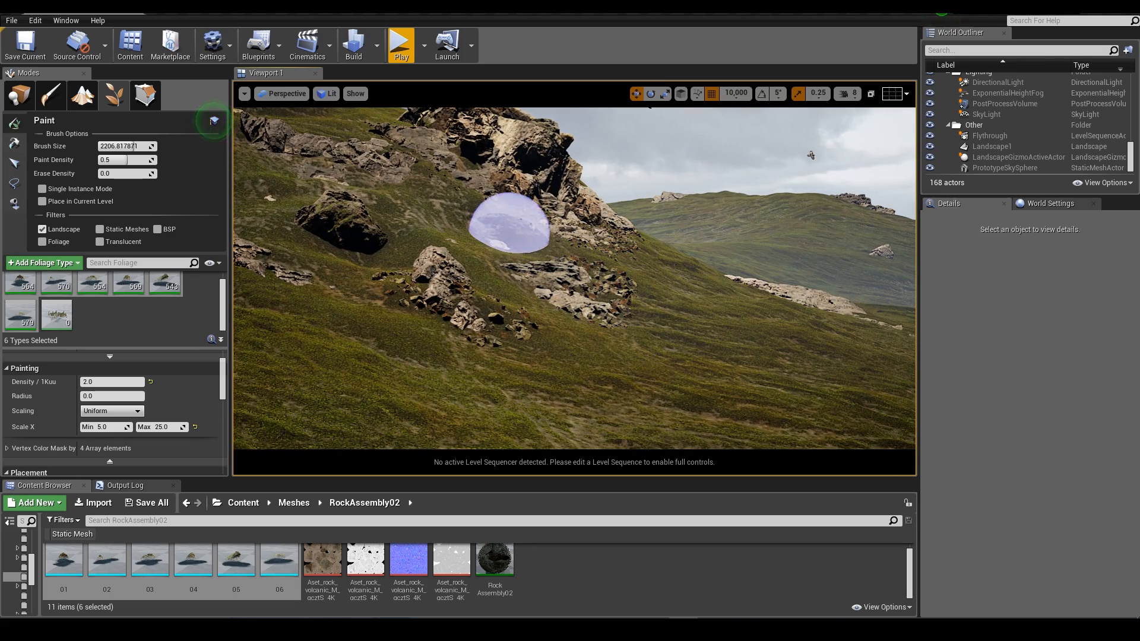
pyautogui.hotkey('ctrl', 'z')
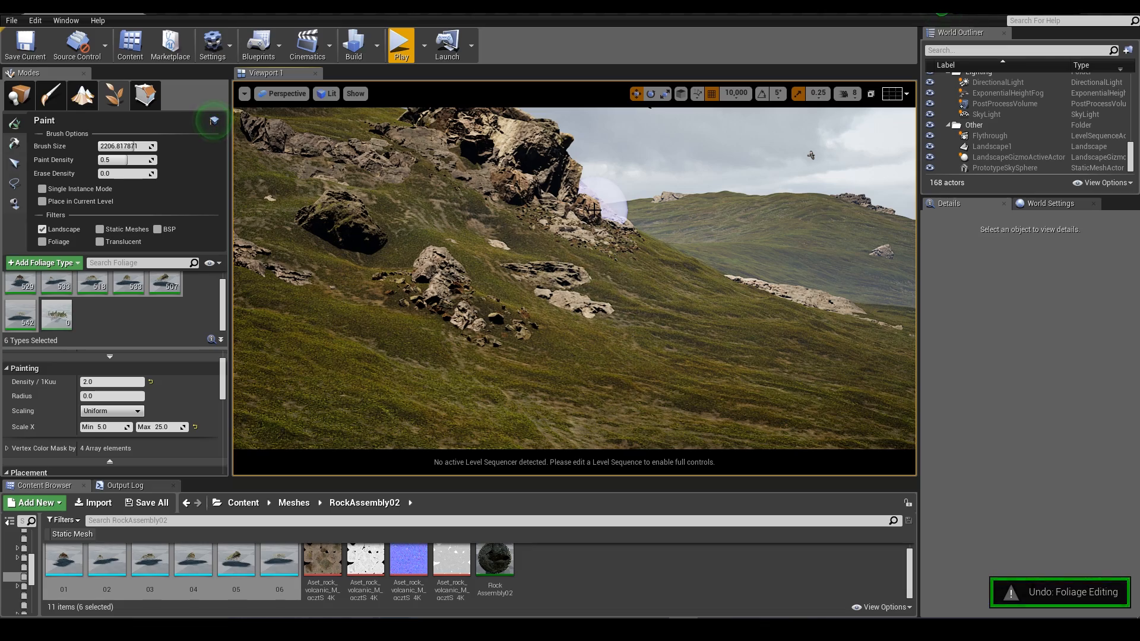
# Paint the larger rocks along the upper outcrop ridge beside the large cliff.
pyautogui.moveTo(594, 210); pyautogui.dragTo(532, 193, button='right')
pyautogui.press('a')
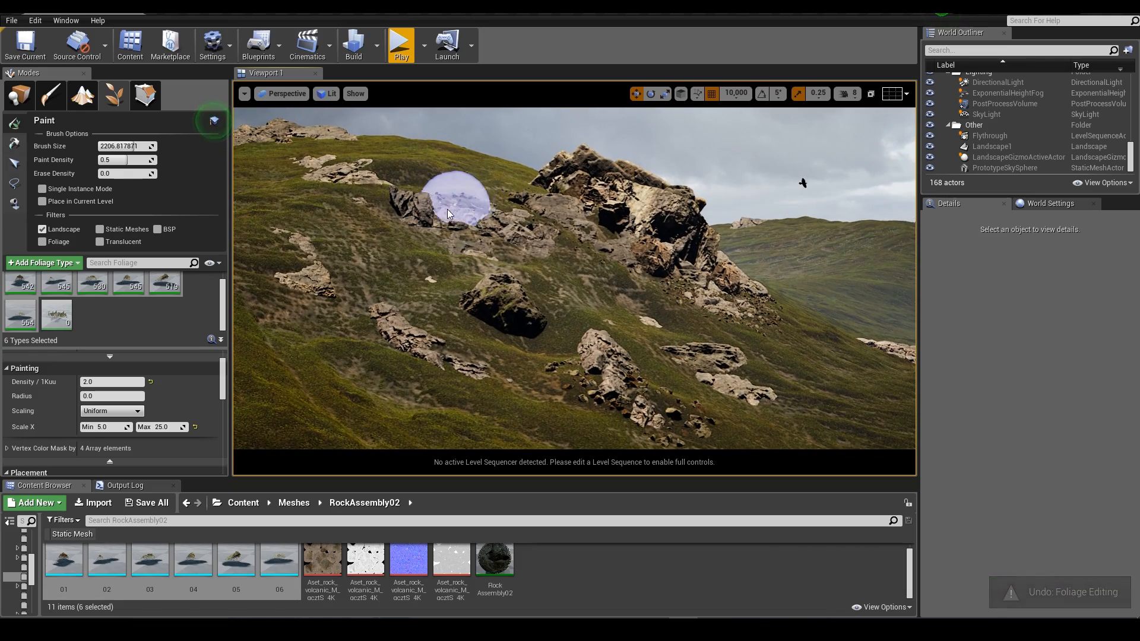
pyautogui.moveTo(417, 211); pyautogui.dragTo(363, 203)
pyautogui.press('s')
pyautogui.press('a')
pyautogui.moveTo(364, 203)
pyautogui.mouseDown(button='right')
pyautogui.moveTo(332, 187)
pyautogui.moveTo(381, 193)
pyautogui.mouseUp(button='right')
pyautogui.press('w')
# Set the maximum Scale X to 12 and paint smaller rocks around the flat ledges beside the boulder cluster.
pyautogui.click(110, 428)
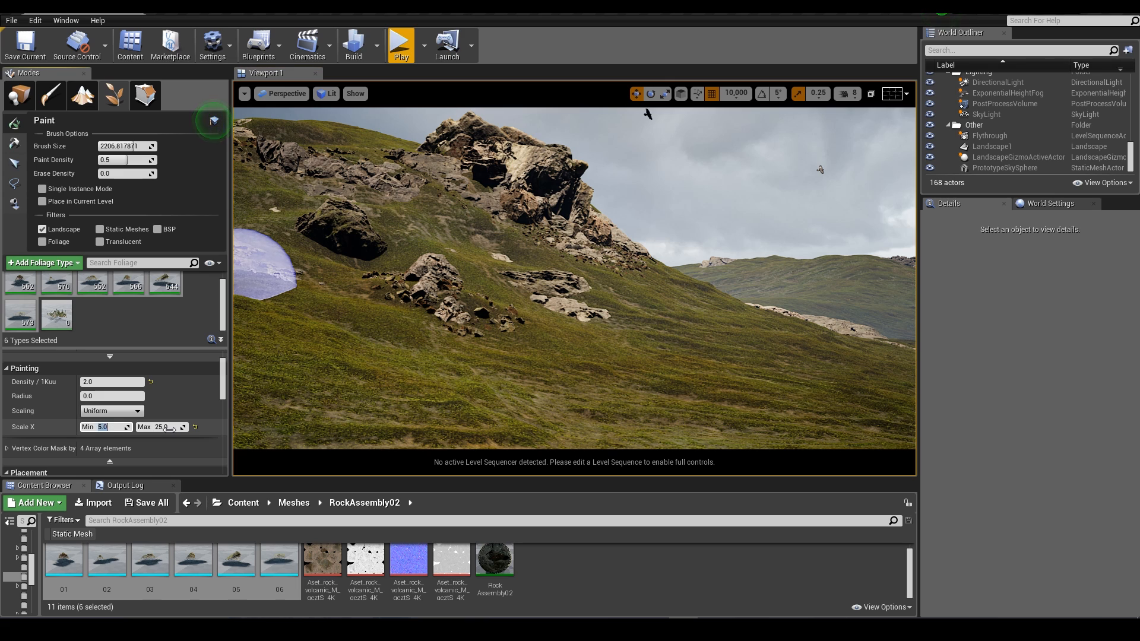
pyautogui.write('12')
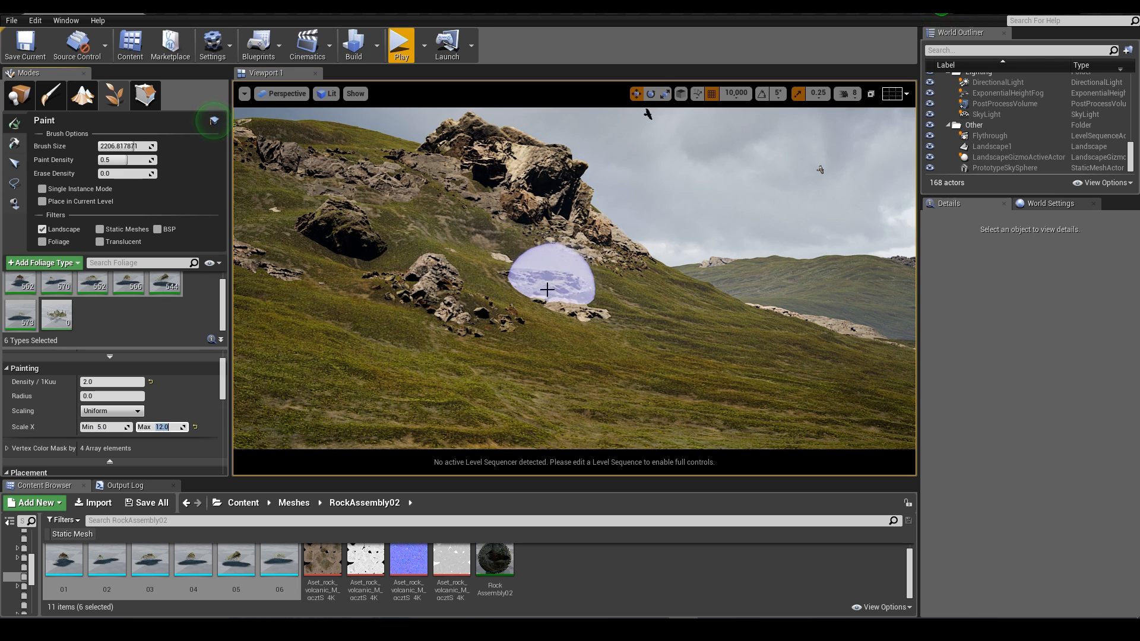
pyautogui.moveTo(542, 280)
pyautogui.mouseDown()
pyautogui.moveTo(566, 316)
pyautogui.moveTo(513, 278)
pyautogui.mouseUp()
pyautogui.moveTo(513, 278)
pyautogui.mouseDown(button='right')
pyautogui.moveTo(481, 238)
pyautogui.moveTo(489, 297)
pyautogui.moveTo(513, 300)
pyautogui.mouseUp(button='right')
pyautogui.press('w')
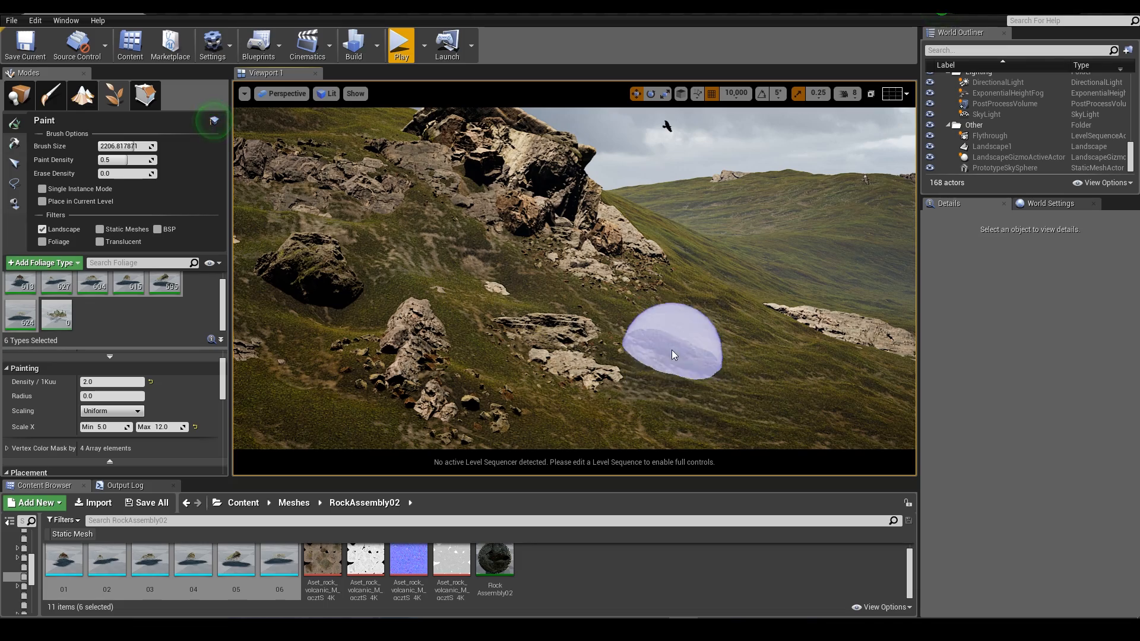
# Paint small rocks around the dark boulder and along the nearby outcrops on the middle of the slope.
pyautogui.press('w')
pyautogui.moveTo(705, 298)
pyautogui.mouseDown(button='right')
pyautogui.moveTo(711, 285)
pyautogui.moveTo(707, 300)
pyautogui.mouseUp(button='right')
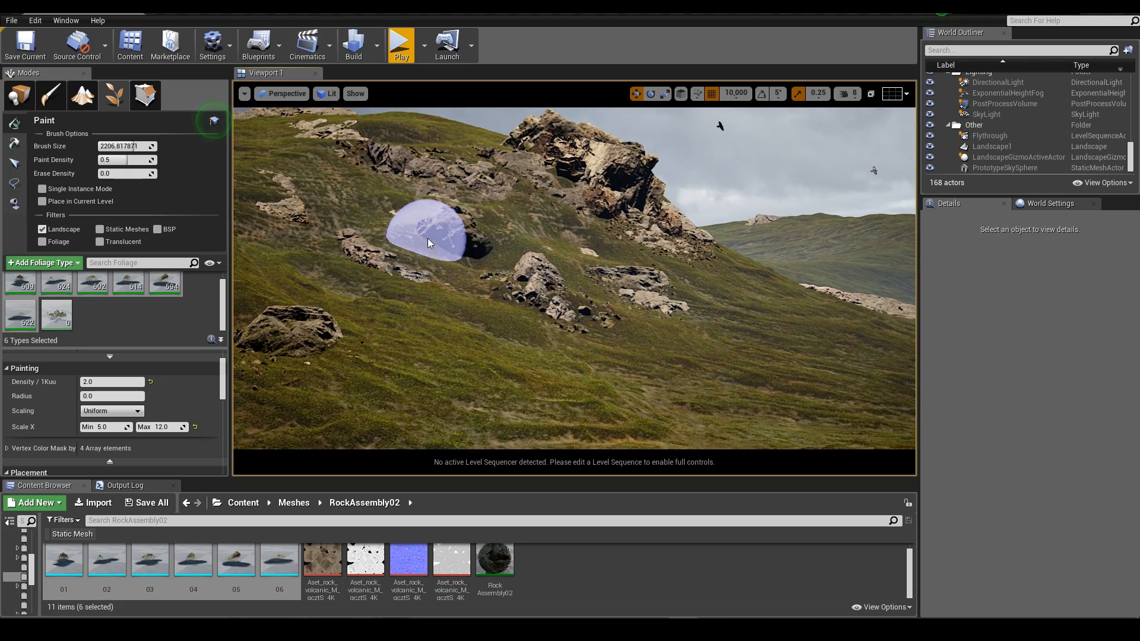
pyautogui.press('w')
pyautogui.moveTo(453, 249); pyautogui.dragTo(419, 261, button='right')
pyautogui.click(466, 285)
pyautogui.moveTo(547, 338); pyautogui.dragTo(639, 333)
pyautogui.press('w')
pyautogui.moveTo(639, 333)
pyautogui.mouseDown(button='right')
pyautogui.moveTo(645, 324)
pyautogui.moveTo(636, 356)
pyautogui.mouseUp(button='right')
pyautogui.press('w')
pyautogui.press('e')
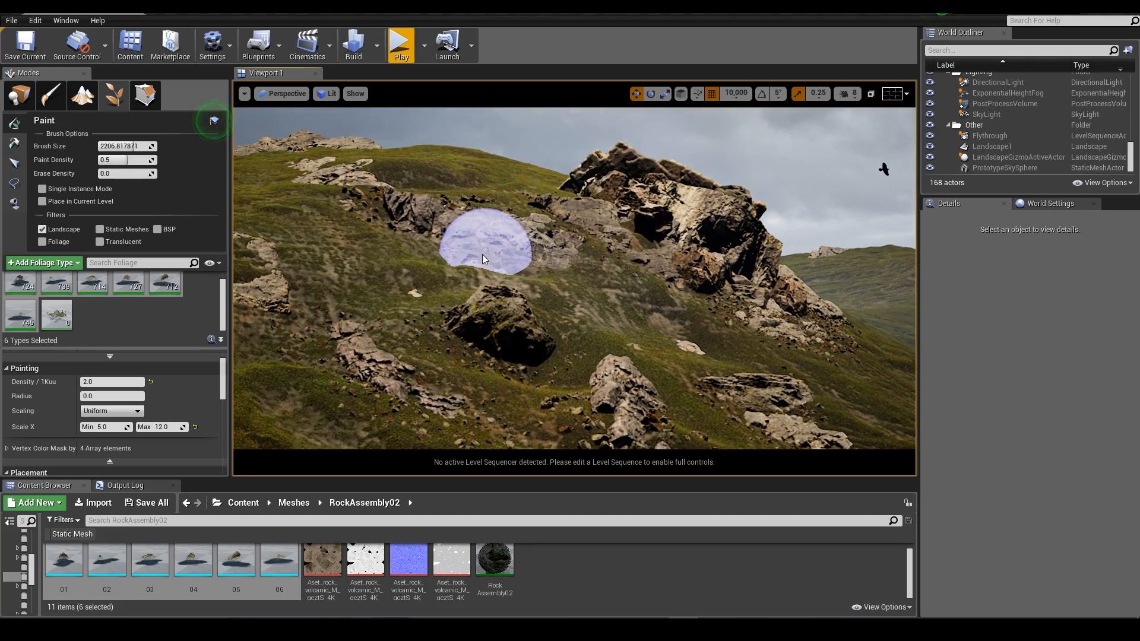
# Paint small rocks among the upper ledges and across the far side of the hillside.
pyautogui.moveTo(403, 216); pyautogui.dragTo(416, 214, button='right')
pyautogui.press('w')
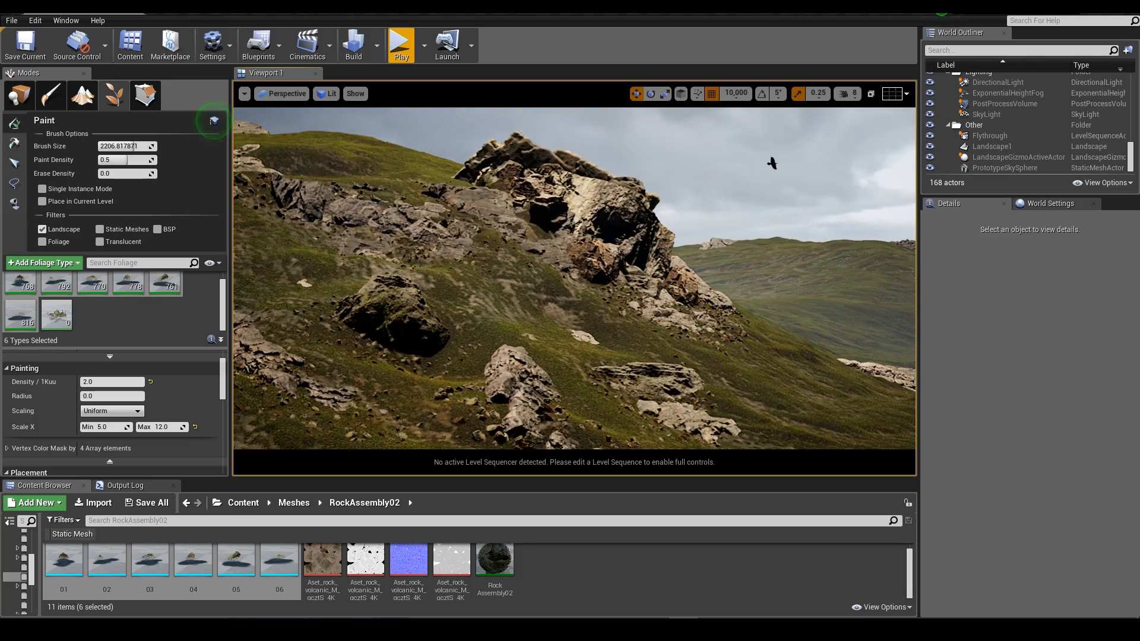
pyautogui.press('s')
pyautogui.moveTo(503, 244)
pyautogui.mouseDown(button='right')
pyautogui.moveTo(503, 267)
pyautogui.moveTo(502, 227)
pyautogui.mouseUp(button='right')
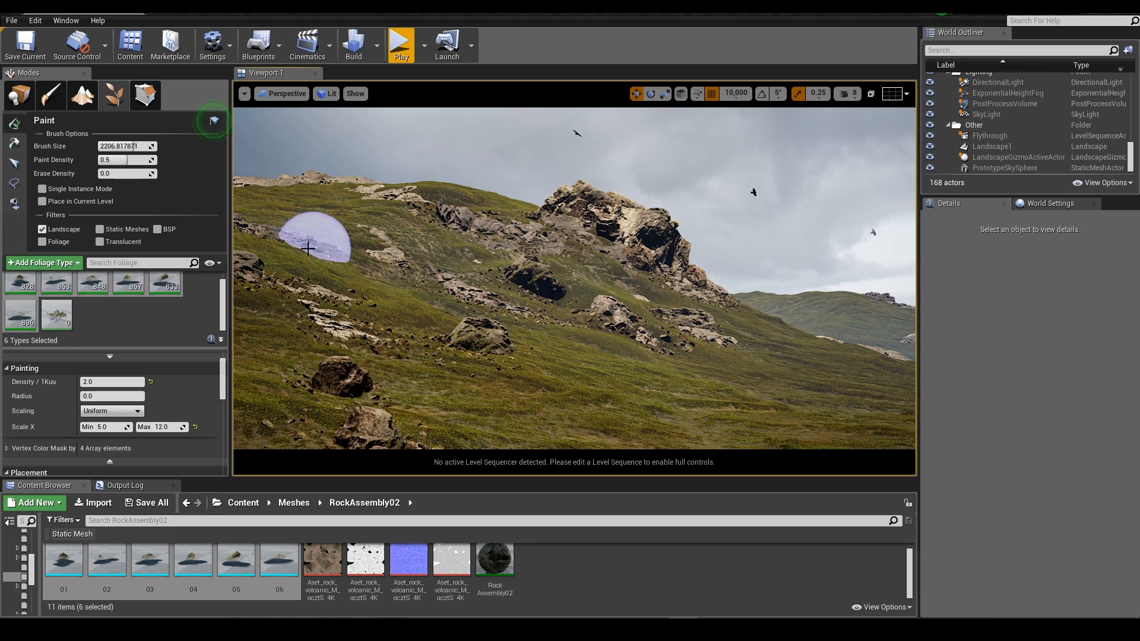
pyautogui.moveTo(308, 248); pyautogui.dragTo(388, 253)
pyautogui.moveTo(545, 237)
pyautogui.mouseDown(button='right')
pyautogui.moveTo(548, 204)
pyautogui.moveTo(547, 249)
pyautogui.moveTo(547, 190)
pyautogui.moveTo(550, 319)
pyautogui.mouseUp(button='right')
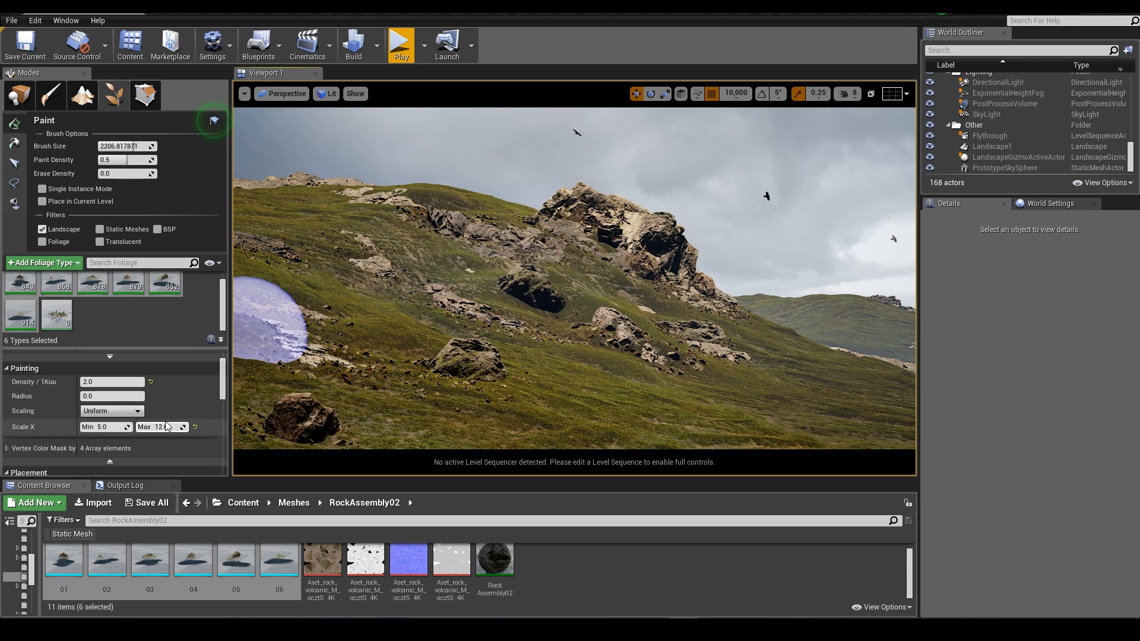
# Set the maximum Scale X to 25 and paint larger rocks around the outcrops and boulders on the hillside.
pyautogui.moveTo(170, 423); pyautogui.dragTo(196, 423)
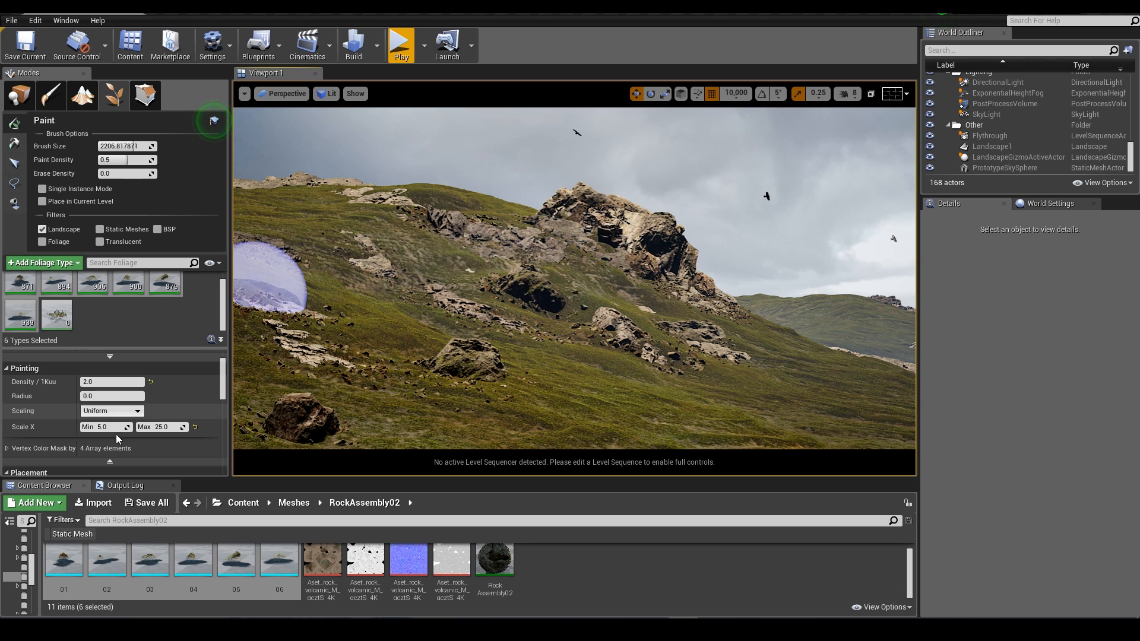
pyautogui.write('2')
pyautogui.click(493, 292)
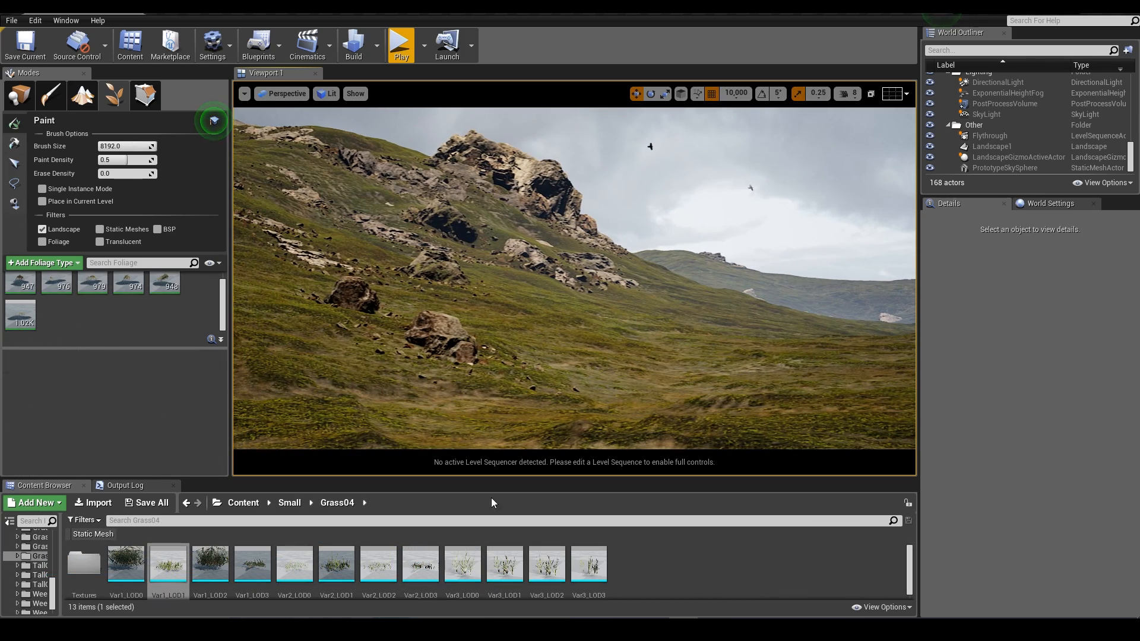
# Add the Grass04 mesh Var1_LOD1 as a foliage type and set its density to 20.
pyautogui.moveTo(168, 564); pyautogui.dragTo(82, 336)
pyautogui.click(68, 309)
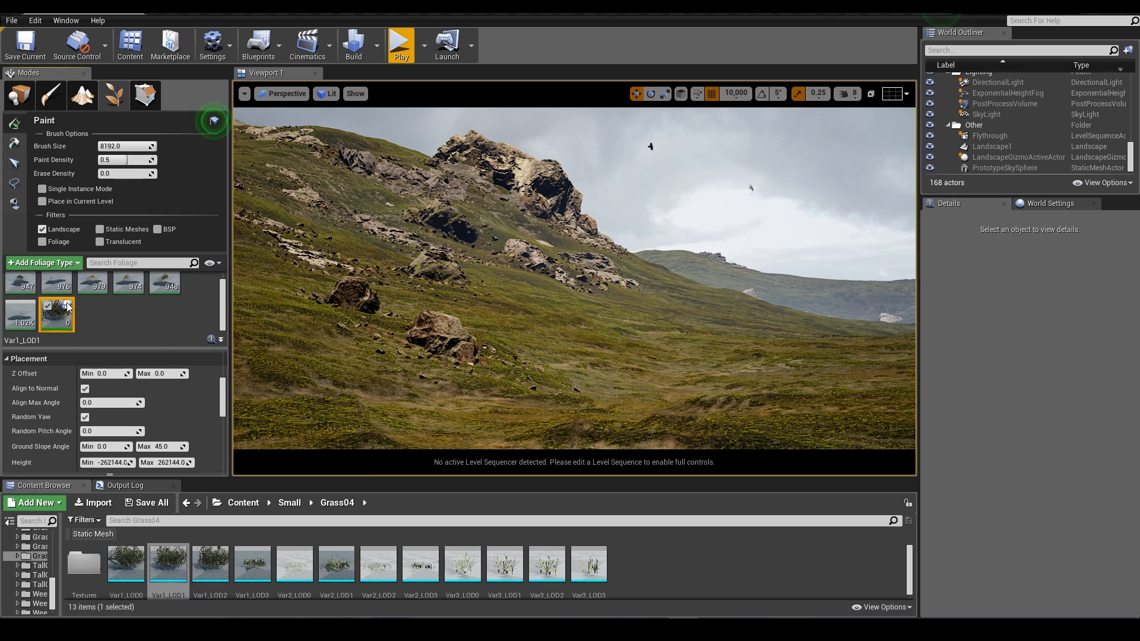
pyautogui.scroll(5, 102, 416)
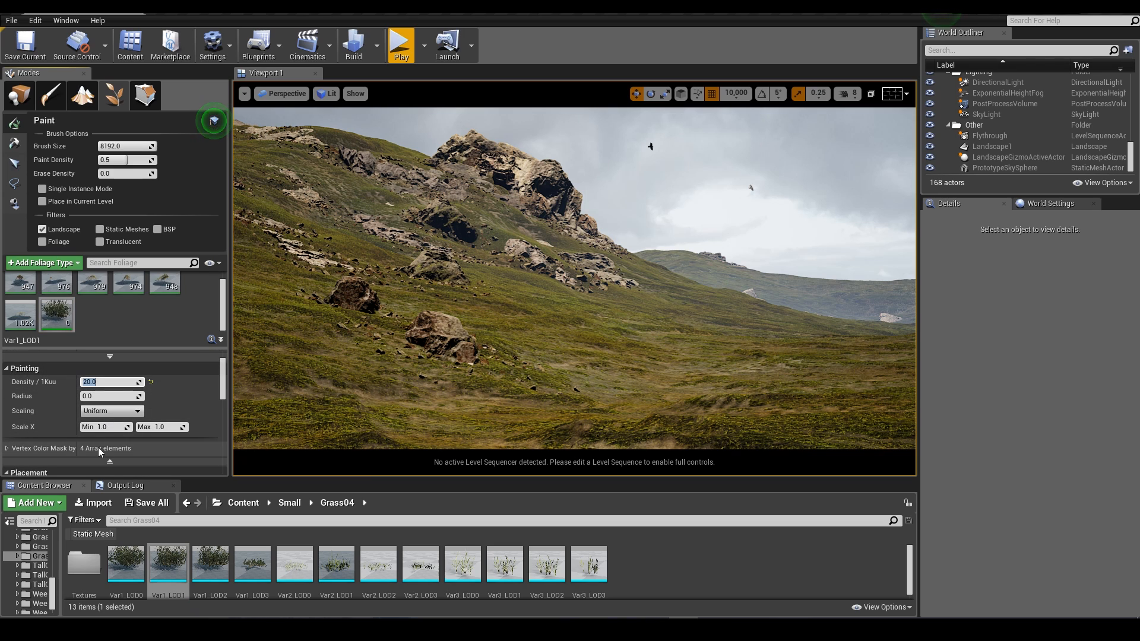
# Set the grass type's Scale X to 12 minimum and 15 maximum, and reduce the brush size to about 2531.
pyautogui.scroll(-5, 182, 408)
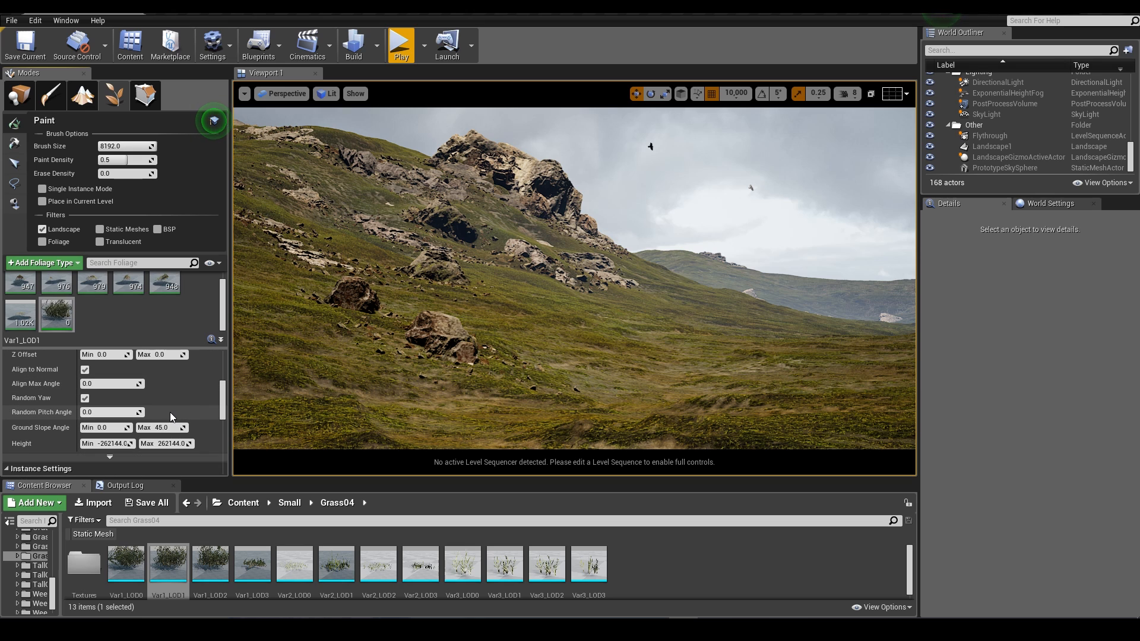
pyautogui.scroll(3, 170, 412)
pyautogui.moveTo(135, 142); pyautogui.dragTo(116, 143)
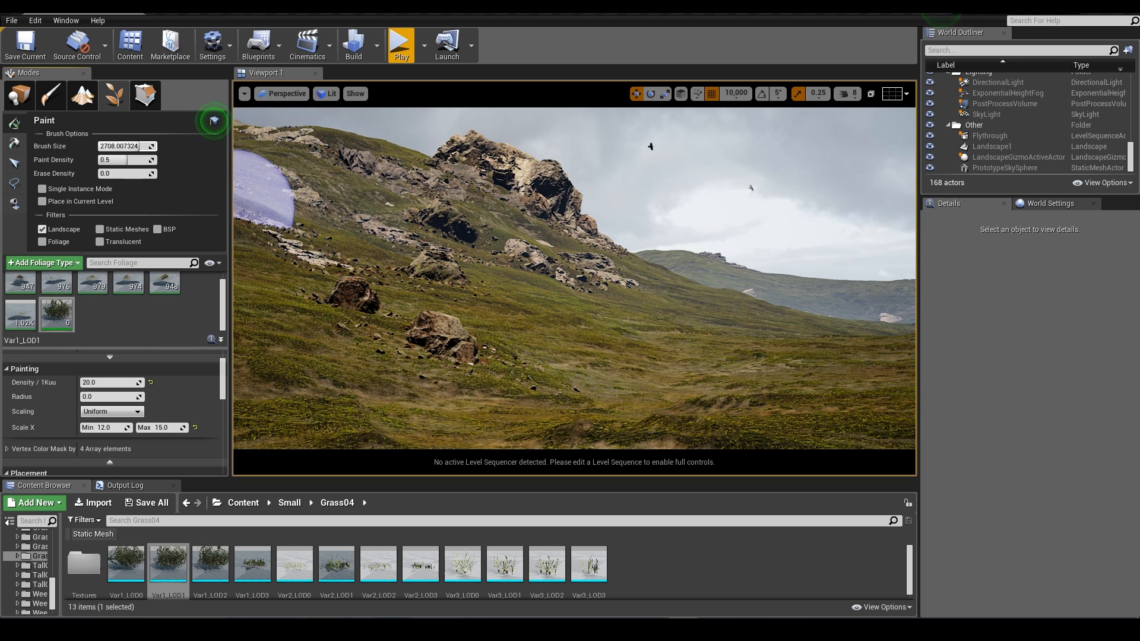
# Try painting the Var1_LOD1 grass across the lower meadow at densities of 20 and 5, undoing each stroke.
pyautogui.moveTo(255, 219)
pyautogui.mouseDown()
pyautogui.moveTo(344, 359)
pyautogui.moveTo(356, 407)
pyautogui.moveTo(593, 341)
pyautogui.moveTo(689, 356)
pyautogui.moveTo(712, 385)
pyautogui.moveTo(605, 336)
pyautogui.moveTo(789, 187)
pyautogui.mouseUp()
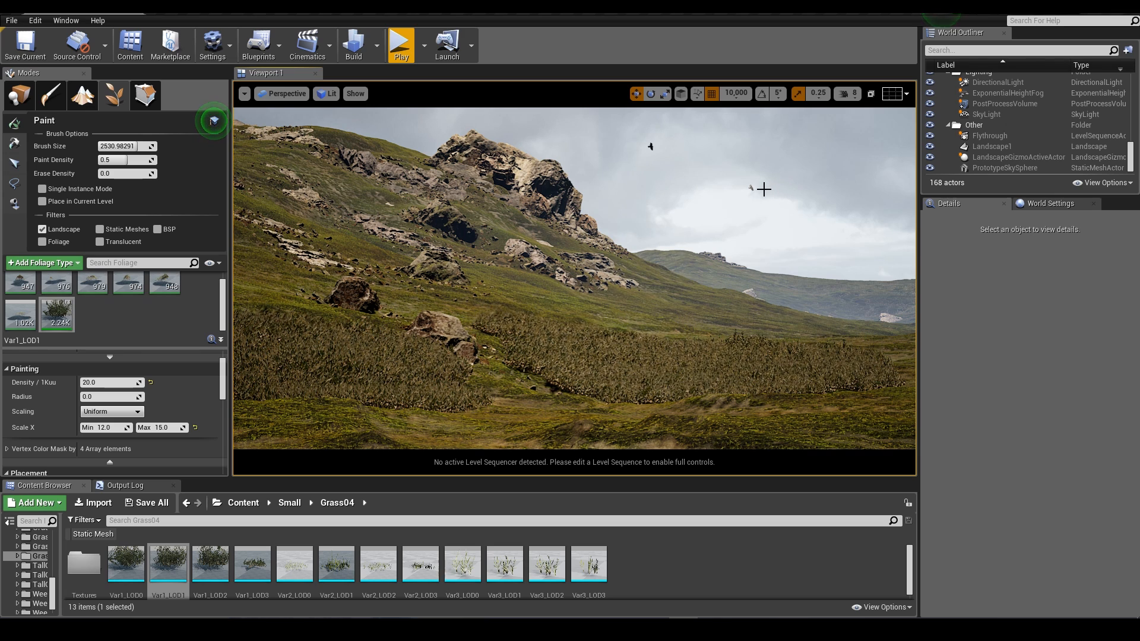
pyautogui.hotkey('ctrl', 'z')
pyautogui.click(86, 382)
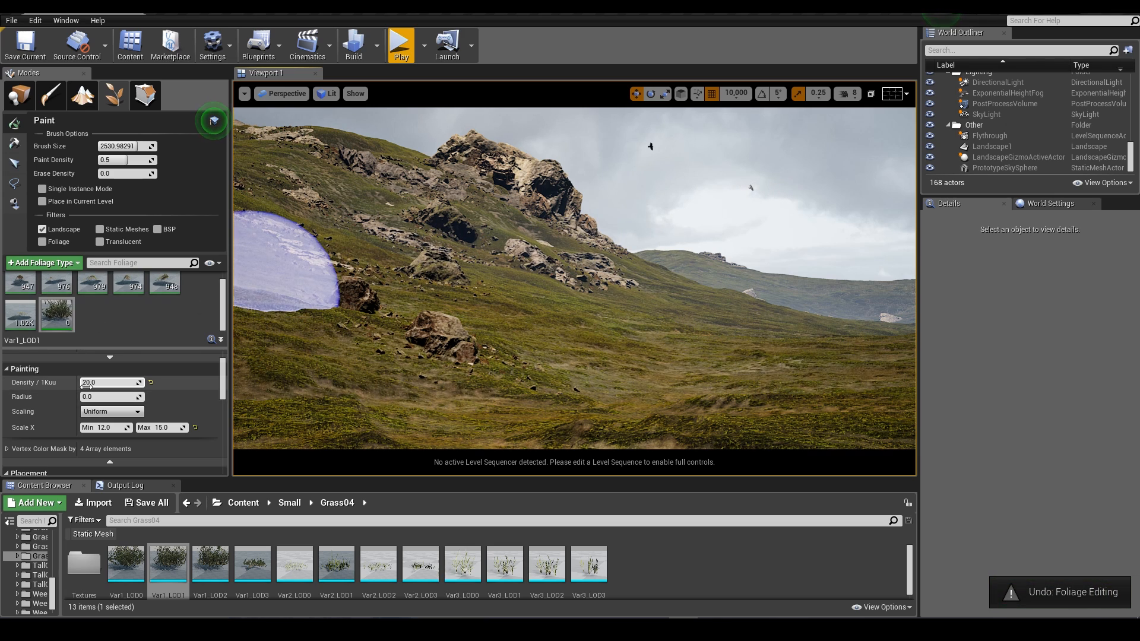
pyautogui.write('10')
pyautogui.press('Return')
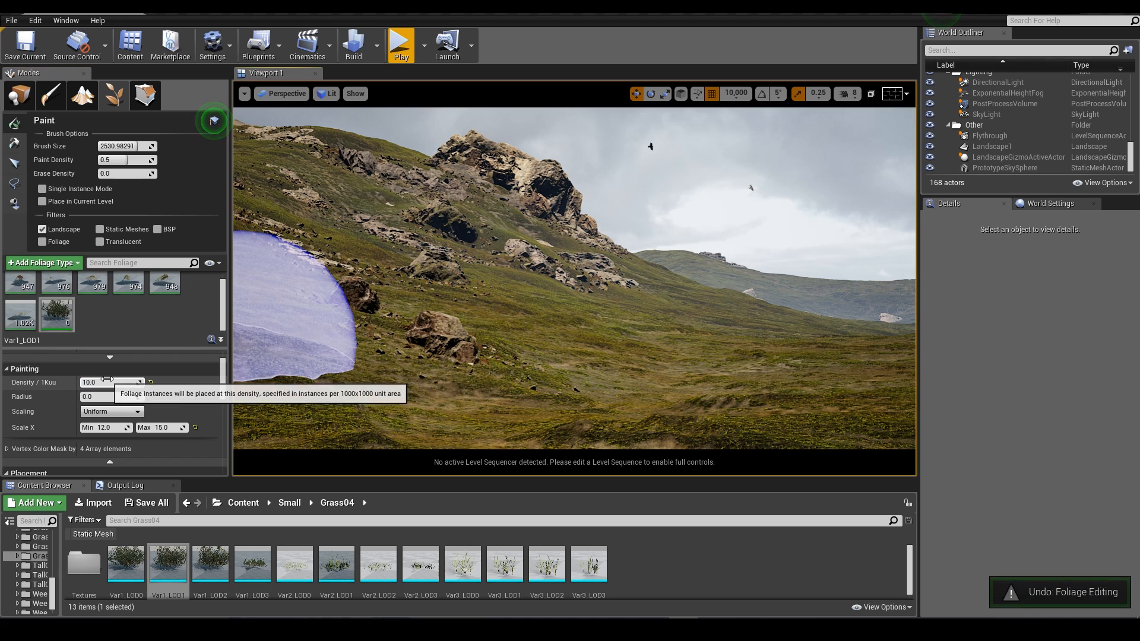
pyautogui.click(107, 383)
pyautogui.write('5')
pyautogui.press('Return')
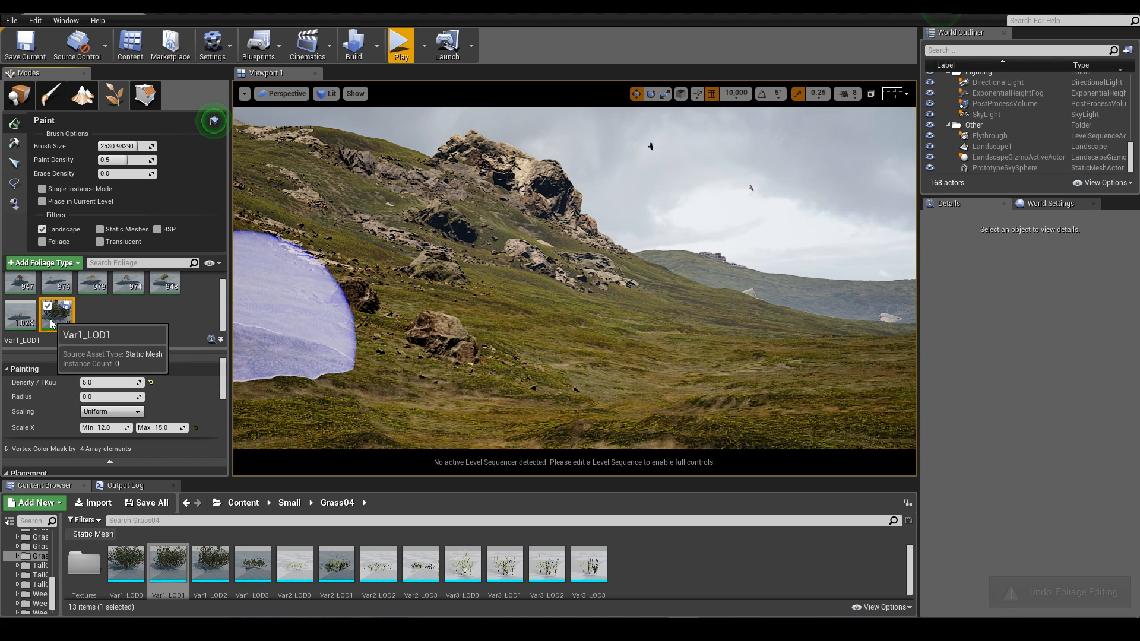
pyautogui.moveTo(313, 394); pyautogui.dragTo(278, 321)
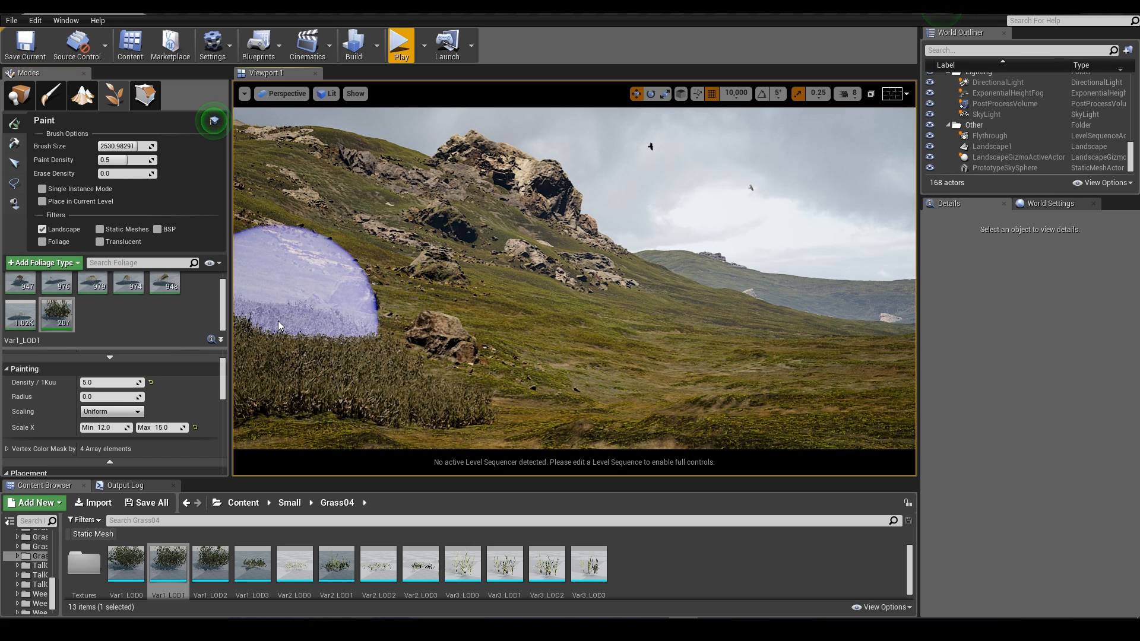
pyautogui.hotkey('ctrl', 'z')
# Set the grass density to 1 and paint sparse clumps around the boulders on the lower slope.
pyautogui.click(107, 383)
pyautogui.write('1')
pyautogui.press('Return')
pyautogui.moveTo(375, 327)
pyautogui.mouseDown()
pyautogui.moveTo(461, 383)
pyautogui.moveTo(528, 324)
pyautogui.mouseUp()
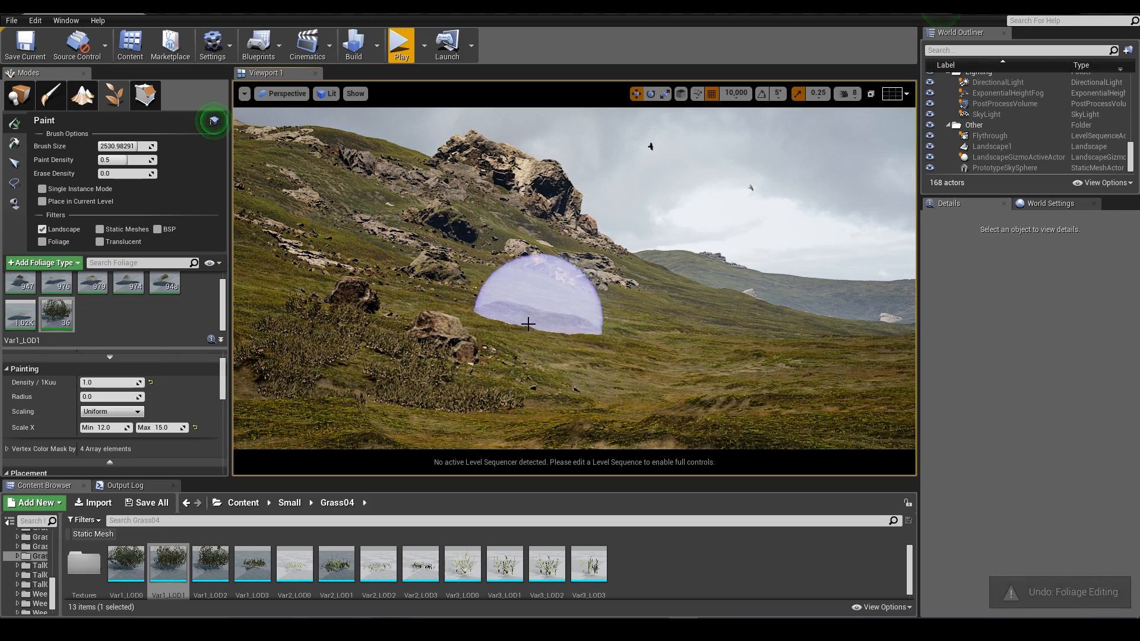
# Paint Var1_LOD1 grass at density 1 across the foreground meadow and up the slope around the boulders.
pyautogui.moveTo(731, 365); pyautogui.dragTo(748, 391)
pyautogui.moveTo(609, 316); pyautogui.dragTo(601, 296, button='right')
pyautogui.rightClick(601, 296)
pyautogui.moveTo(386, 265); pyautogui.dragTo(271, 243)
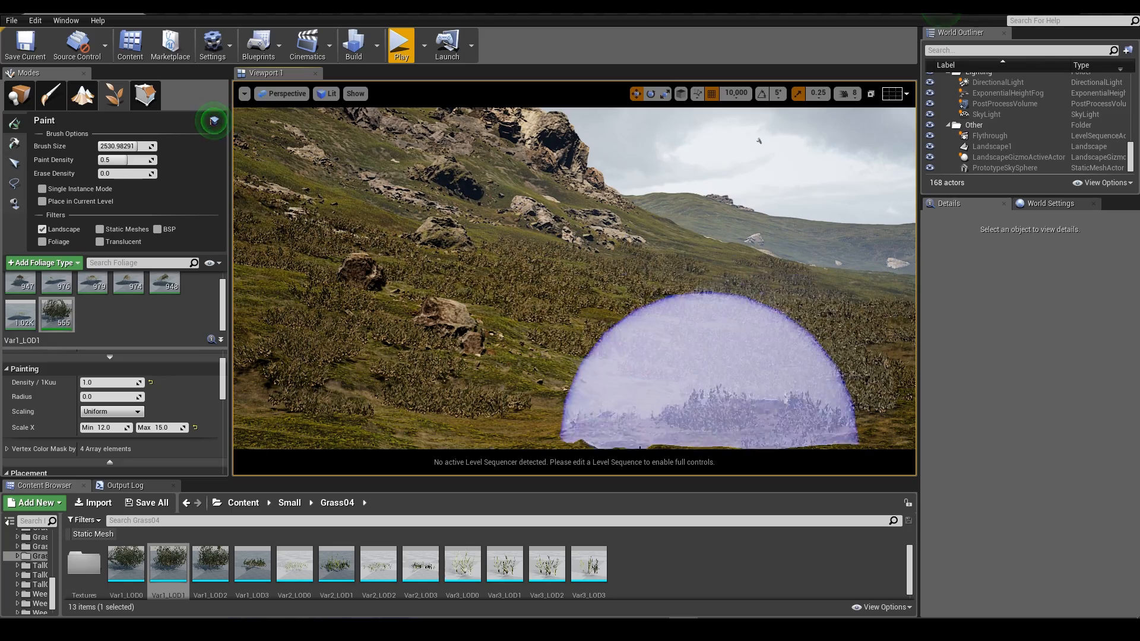
pyautogui.moveTo(547, 318); pyautogui.dragTo(682, 301)
pyautogui.moveTo(682, 301)
pyautogui.mouseDown(button='right')
pyautogui.moveTo(677, 279)
pyautogui.moveTo(673, 306)
pyautogui.mouseUp(button='right')
# Rotate the directional light to about 212° on Y and raise its intensity to about 6.06.
pyautogui.click(19, 95)
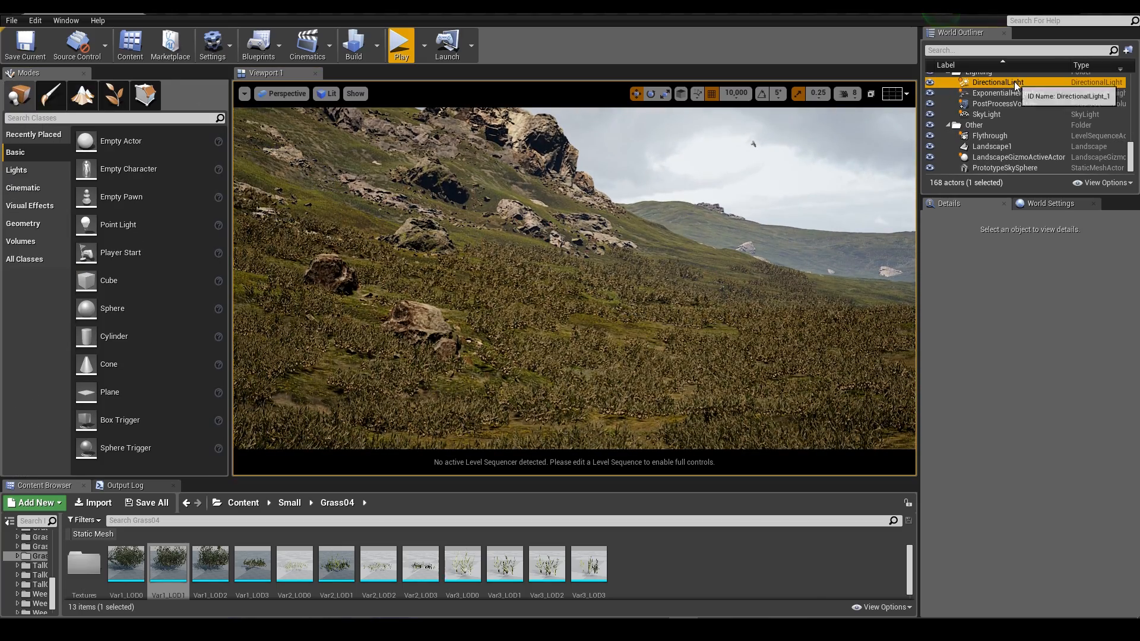
pyautogui.click(1014, 82)
pyautogui.moveTo(1033, 341); pyautogui.dragTo(997, 356)
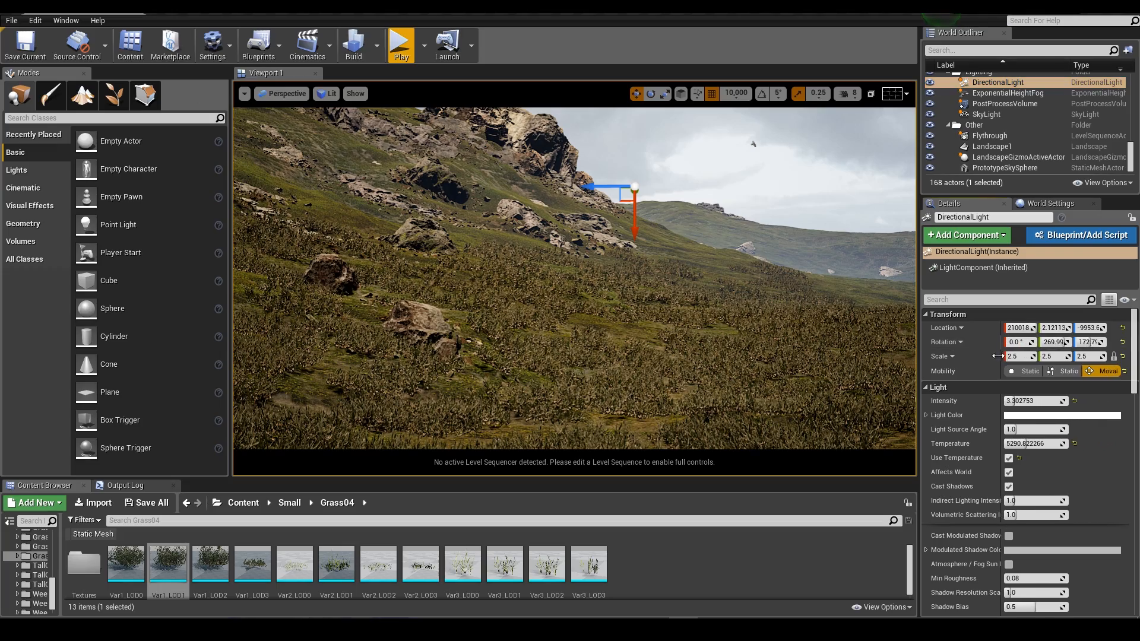
pyautogui.moveTo(1066, 345)
pyautogui.mouseDown()
pyautogui.moveTo(1048, 345)
pyautogui.moveTo(1059, 344)
pyautogui.mouseUp()
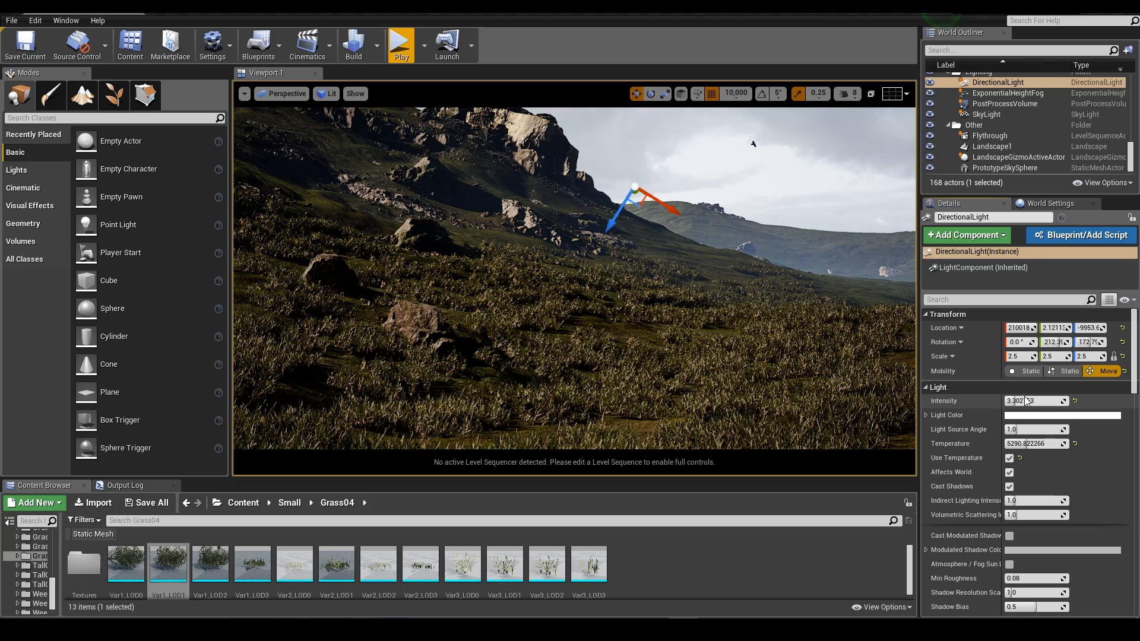
pyautogui.moveTo(1026, 402)
pyautogui.mouseDown()
pyautogui.moveTo(1045, 401)
pyautogui.moveTo(1025, 401)
pyautogui.mouseUp()
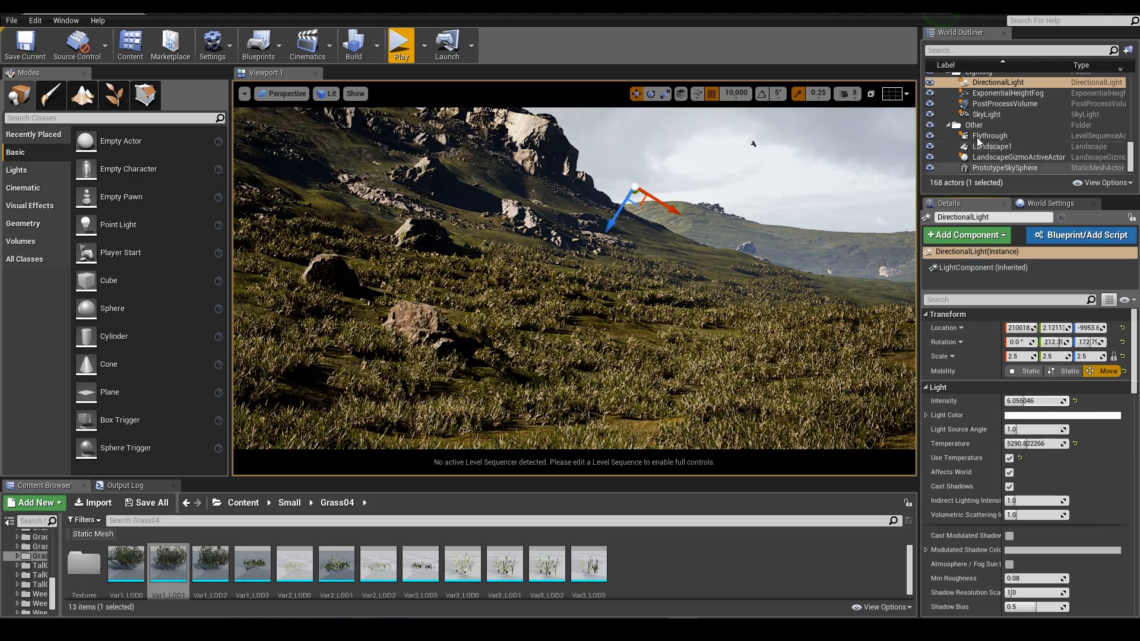
# Set the SkyLight's intensity to 1.
pyautogui.click(987, 115)
pyautogui.moveTo(1010, 505); pyautogui.dragTo(1018, 506)
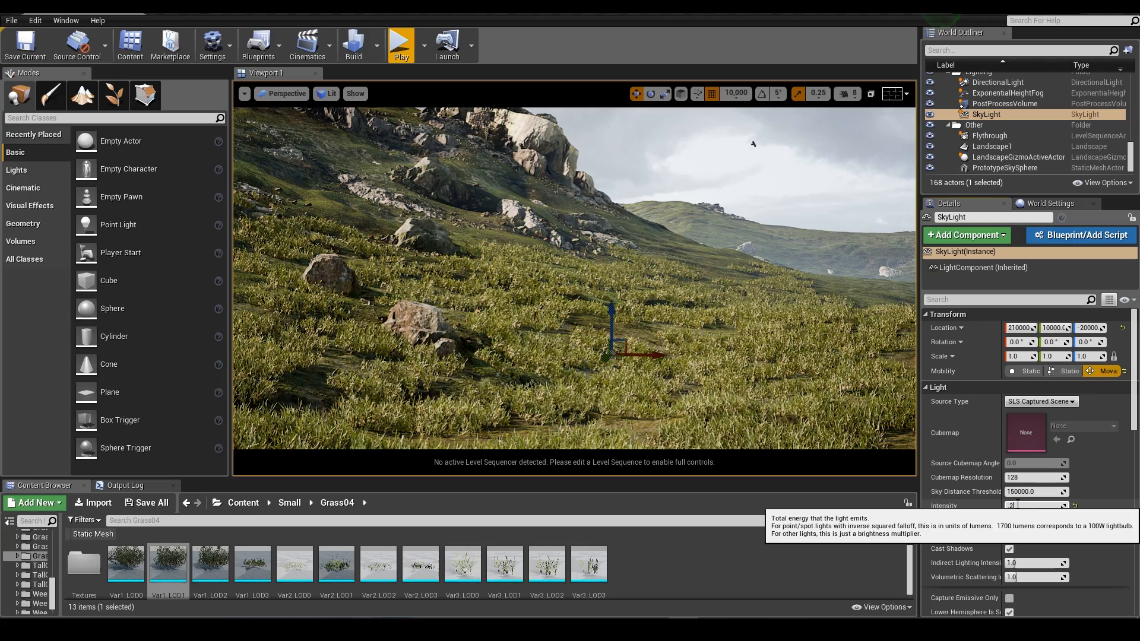
pyautogui.press('Return')
pyautogui.write('1')
pyautogui.press('Return')
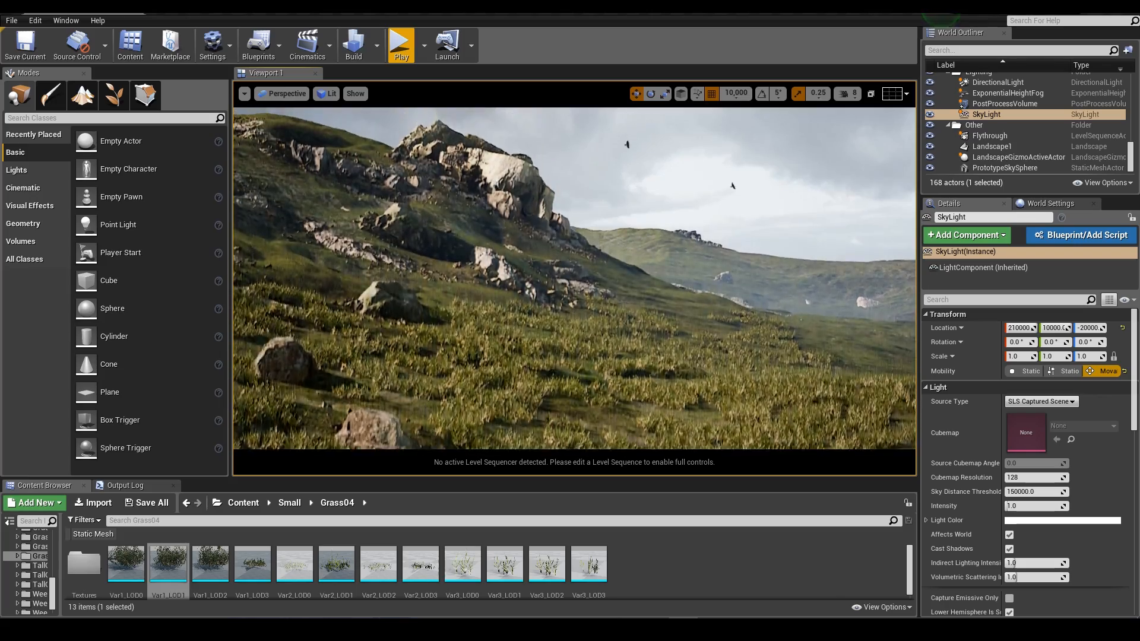
# Set the directional light's temperature to about 4251.
pyautogui.click(989, 83)
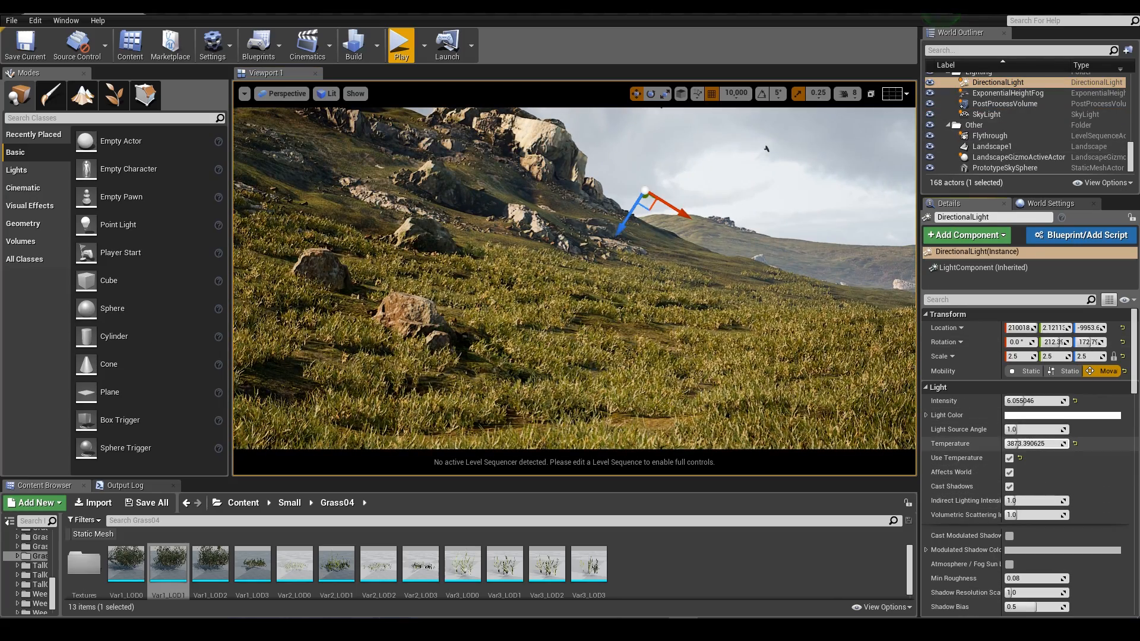
pyautogui.moveTo(1017, 444); pyautogui.dragTo(1020, 444)
pyautogui.moveTo(832, 333); pyautogui.dragTo(831, 316, button='right')
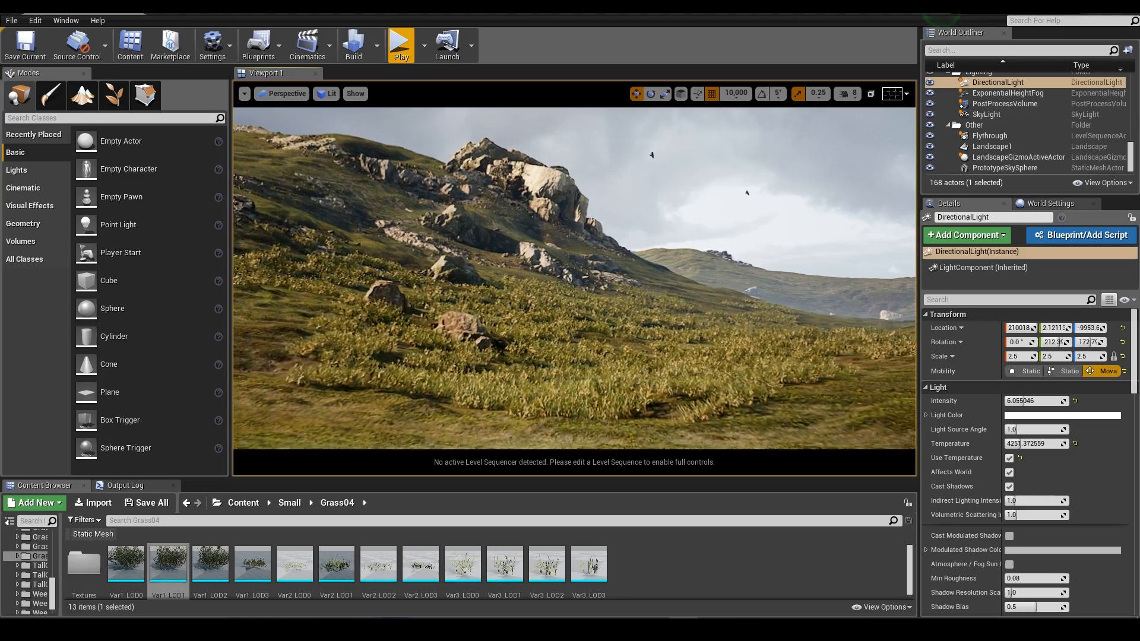
pyautogui.moveTo(858, 405); pyautogui.dragTo(883, 416, button='right')
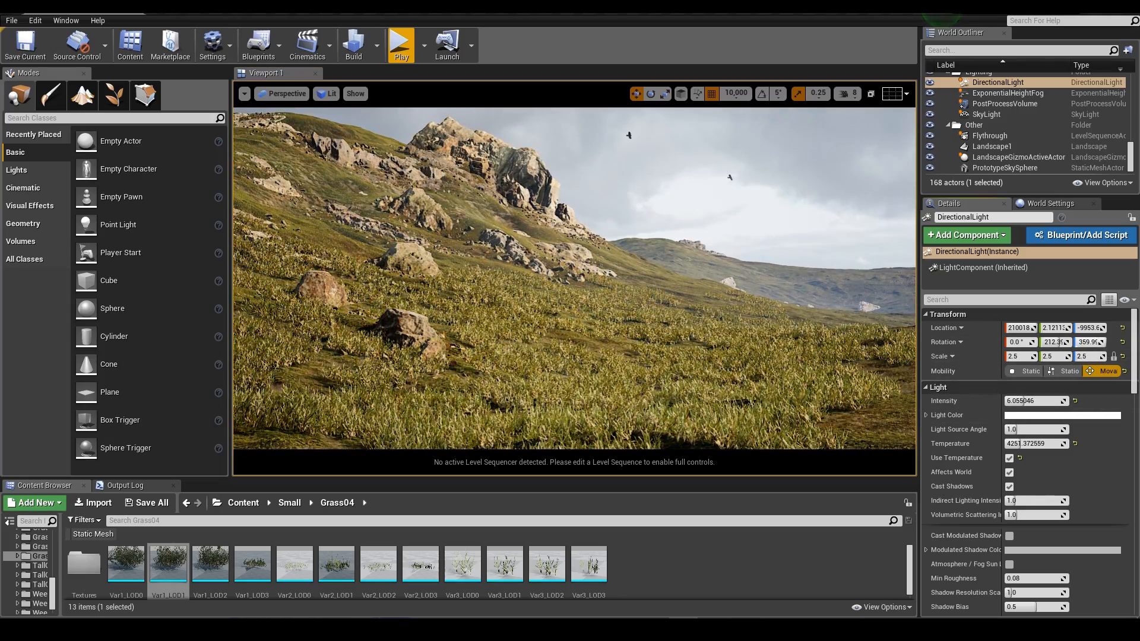
# Try other Z rotations for the directional light and undo the rotation change.
pyautogui.moveTo(1088, 342); pyautogui.dragTo(1054, 343)
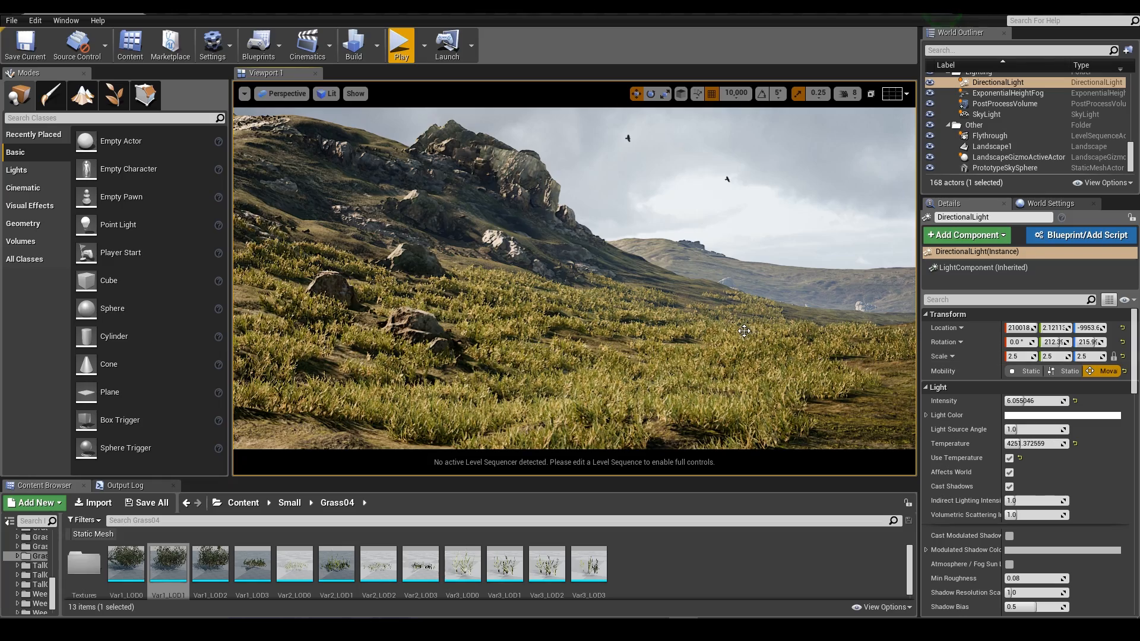
pyautogui.hotkey('ctrl', 'z')
pyautogui.click(736, 280)
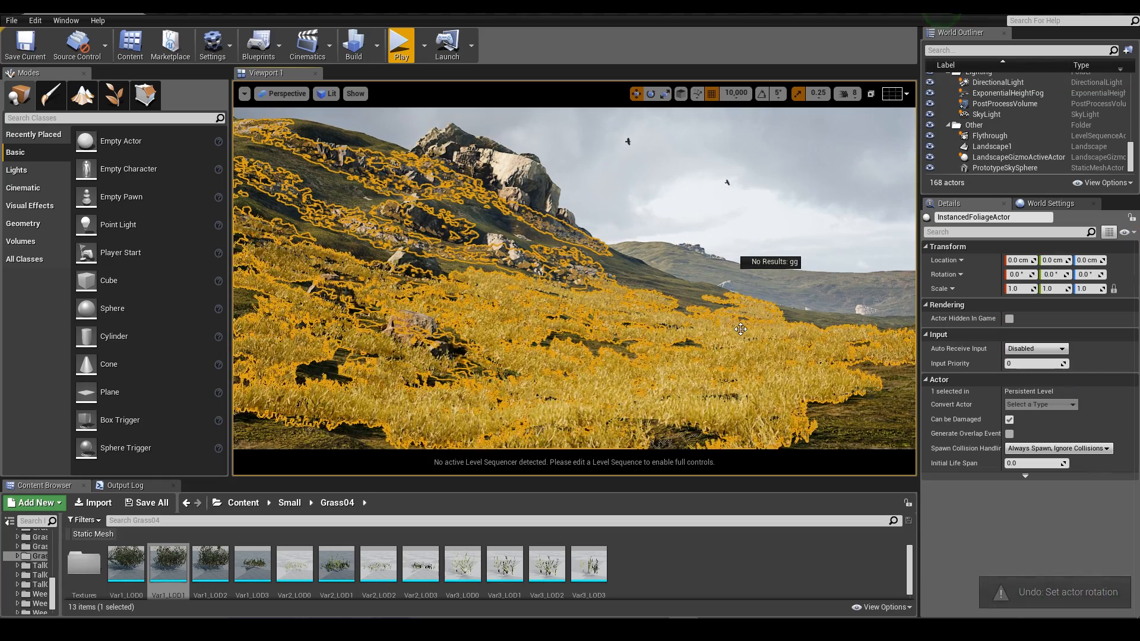
pyautogui.moveTo(736, 280)
pyautogui.mouseDown(button='right')
pyautogui.moveTo(848, 294)
pyautogui.moveTo(785, 274)
pyautogui.moveTo(737, 280)
pyautogui.mouseUp(button='right')
pyautogui.press('g')
# Resume foliage painting and extend the Var1_LOD1 grass over the upper slope, the near hillside and the open meadow beyond the boulders.
pyautogui.click(114, 95)
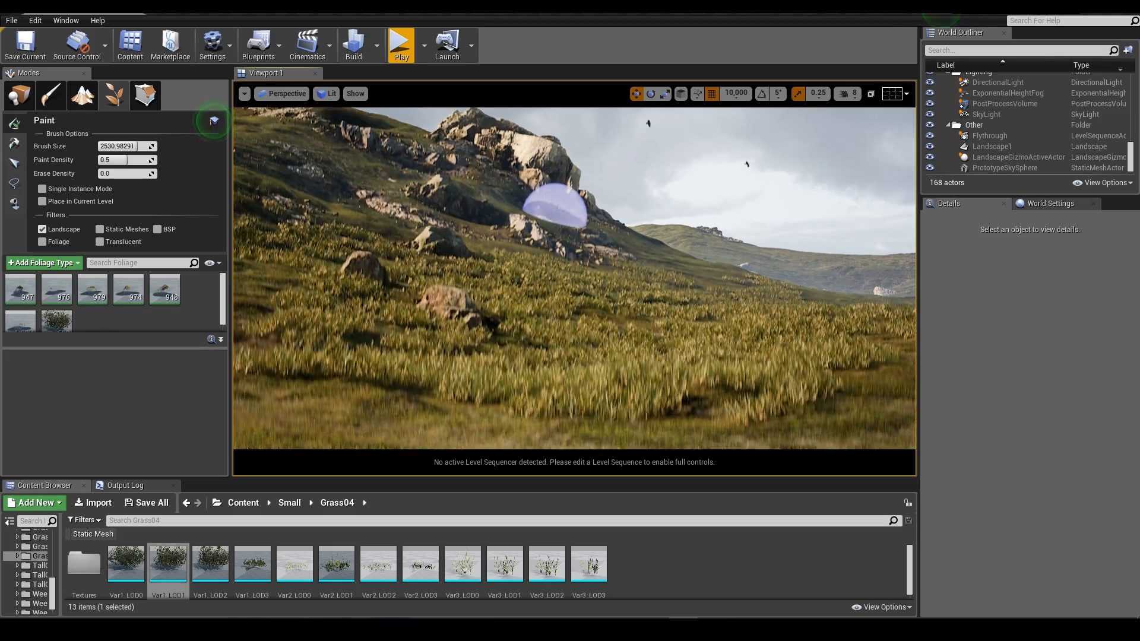
pyautogui.moveTo(401, 270); pyautogui.dragTo(336, 251)
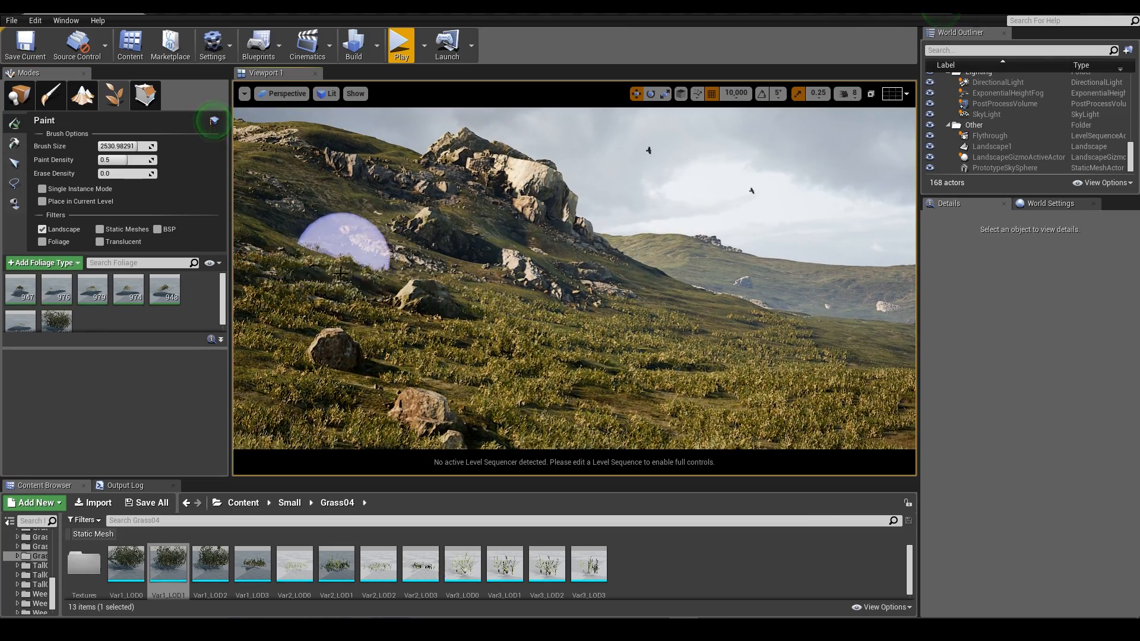
pyautogui.moveTo(346, 225); pyautogui.dragTo(303, 223, button='right')
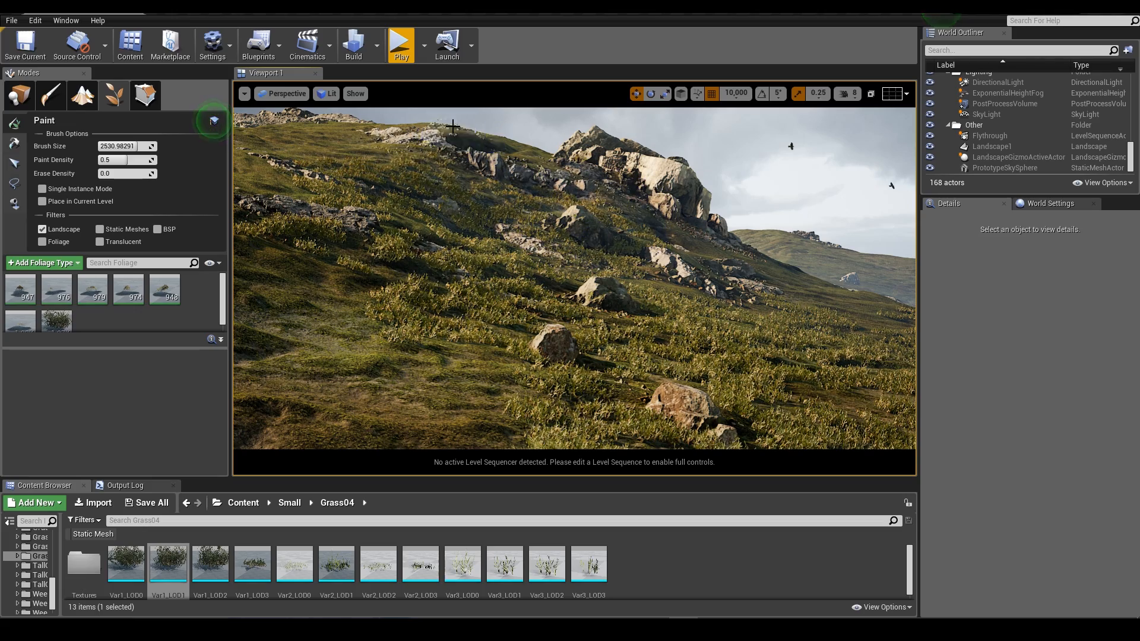
pyautogui.moveTo(357, 127)
pyautogui.mouseDown(button='right')
pyautogui.moveTo(451, 127)
pyautogui.moveTo(603, 240)
pyautogui.mouseUp(button='right')
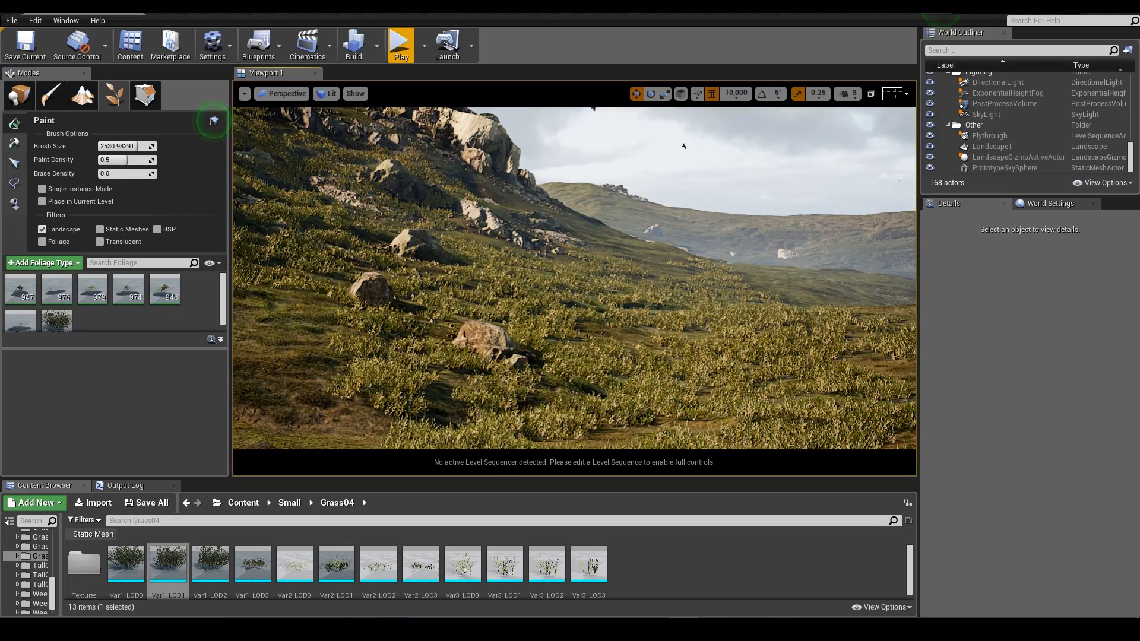
pyautogui.moveTo(603, 240)
pyautogui.mouseDown()
pyautogui.moveTo(555, 205)
pyautogui.moveTo(490, 187)
pyautogui.moveTo(528, 222)
pyautogui.moveTo(645, 262)
pyautogui.moveTo(599, 312)
pyautogui.mouseUp()
pyautogui.moveTo(600, 312); pyautogui.dragTo(683, 312, button='right')
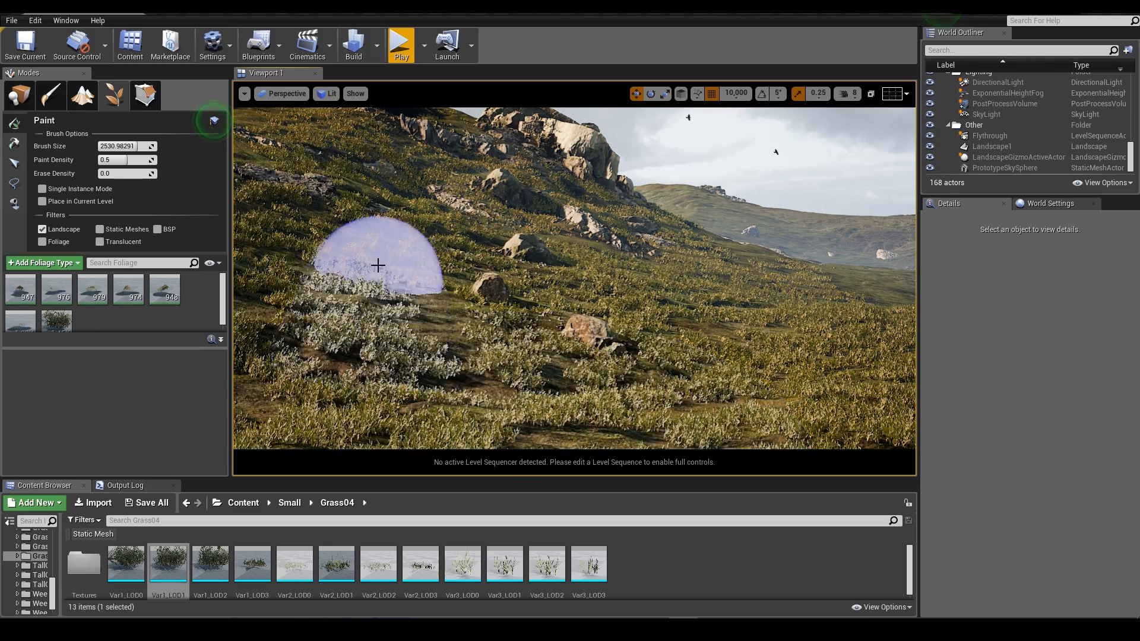
pyautogui.moveTo(772, 392); pyautogui.dragTo(736, 378, button='right')
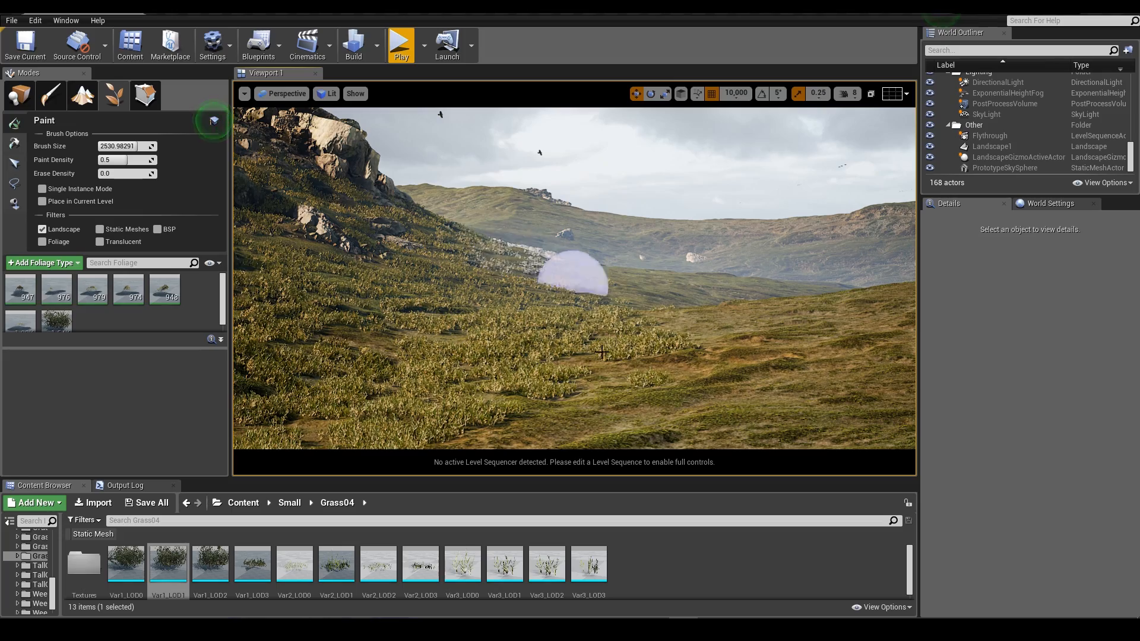
pyautogui.moveTo(534, 282); pyautogui.dragTo(557, 303)
pyautogui.moveTo(402, 376); pyautogui.dragTo(395, 343, button='right')
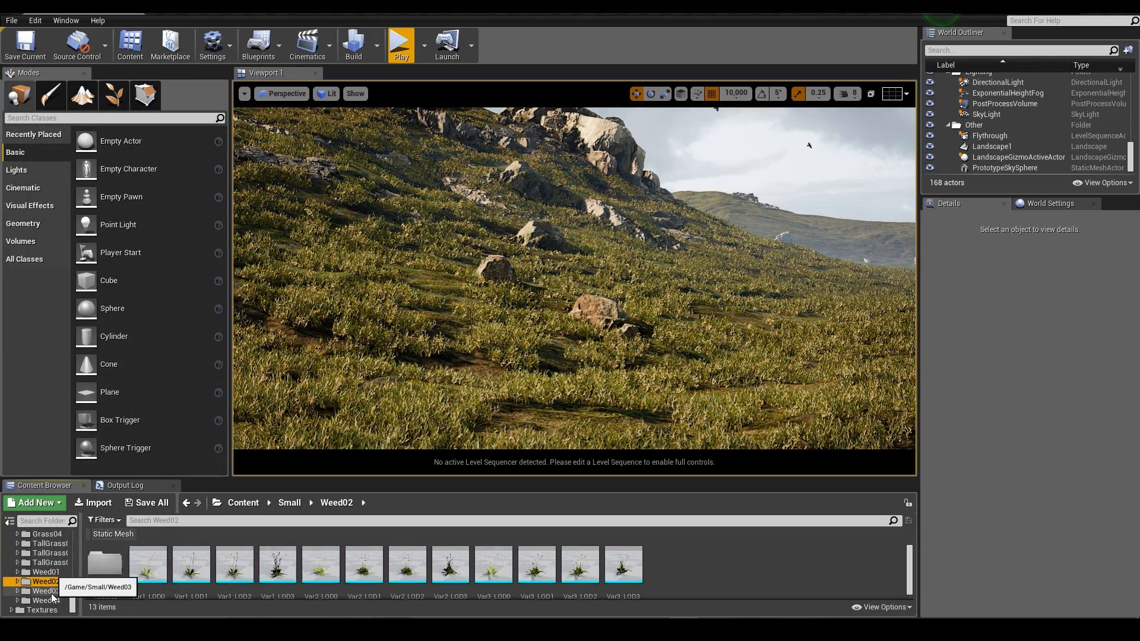
# Browse the weed and clover mesh folders and add the Clover01 mesh Var1_LOD2 as a foliage type.
pyautogui.click(54, 601)
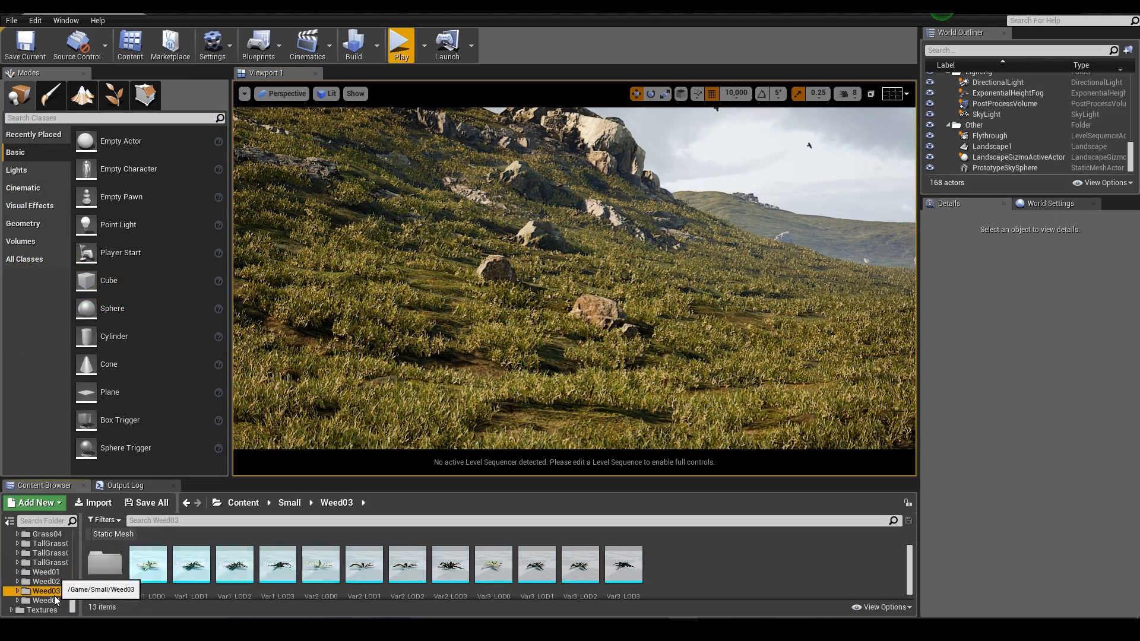
pyautogui.scroll(4, 53, 582)
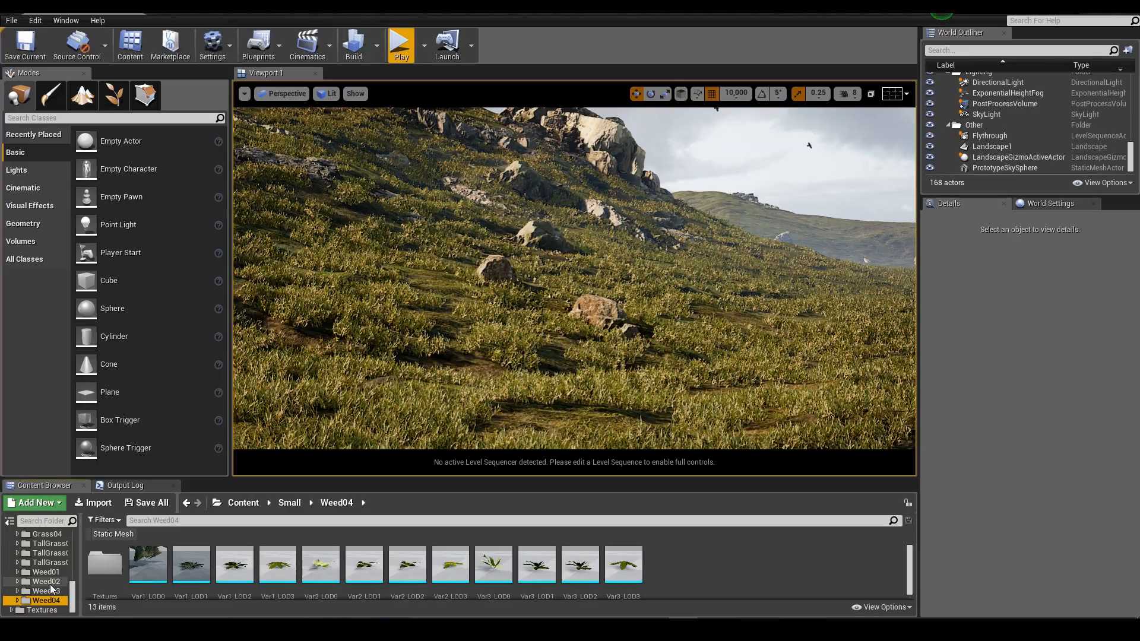
pyautogui.click(47, 543)
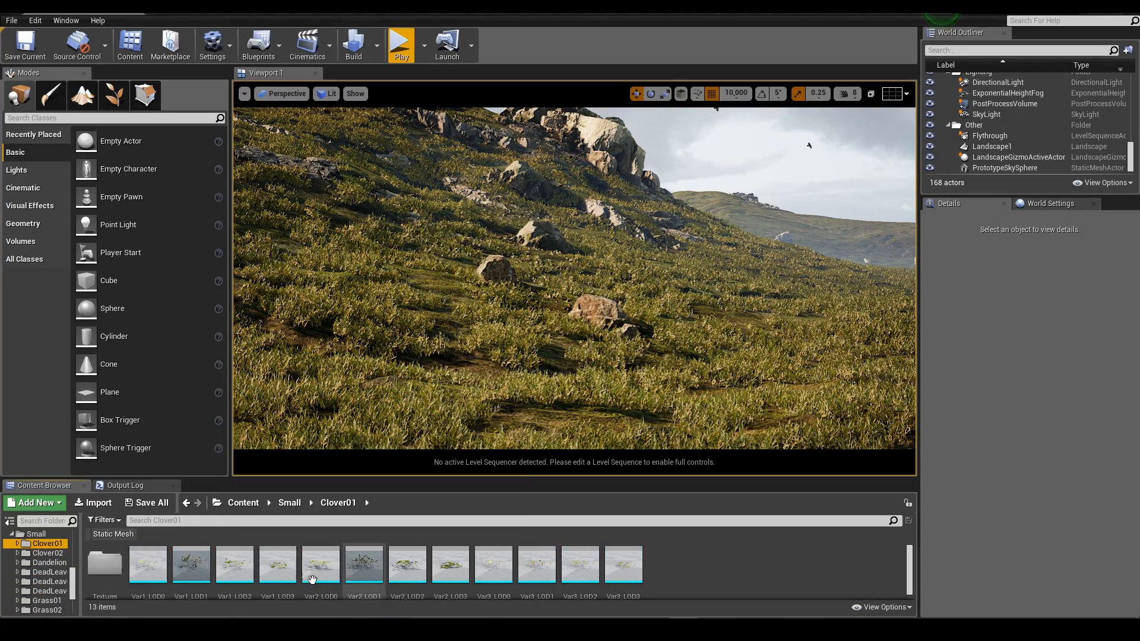
pyautogui.click(234, 567)
pyautogui.click(113, 95)
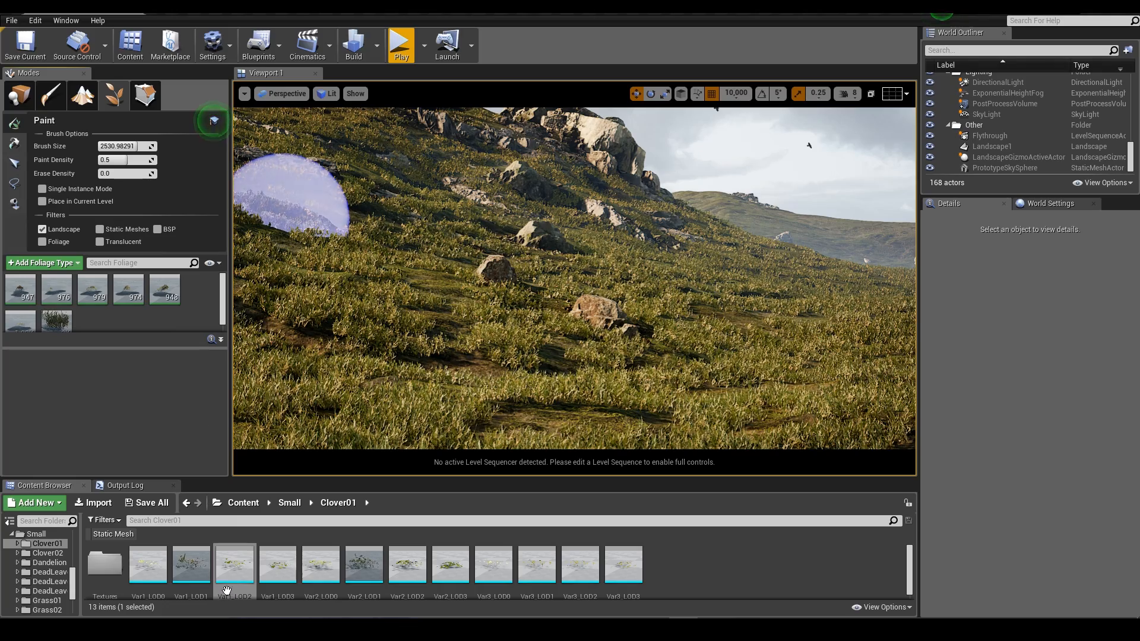
pyautogui.moveTo(234, 567)
pyautogui.mouseDown()
pyautogui.moveTo(151, 386)
pyautogui.moveTo(130, 368)
pyautogui.mouseUp()
# Set the Var1_LOD2 clover type's density to 10 and its Scale X minimum and maximum to 5.
pyautogui.click(88, 312)
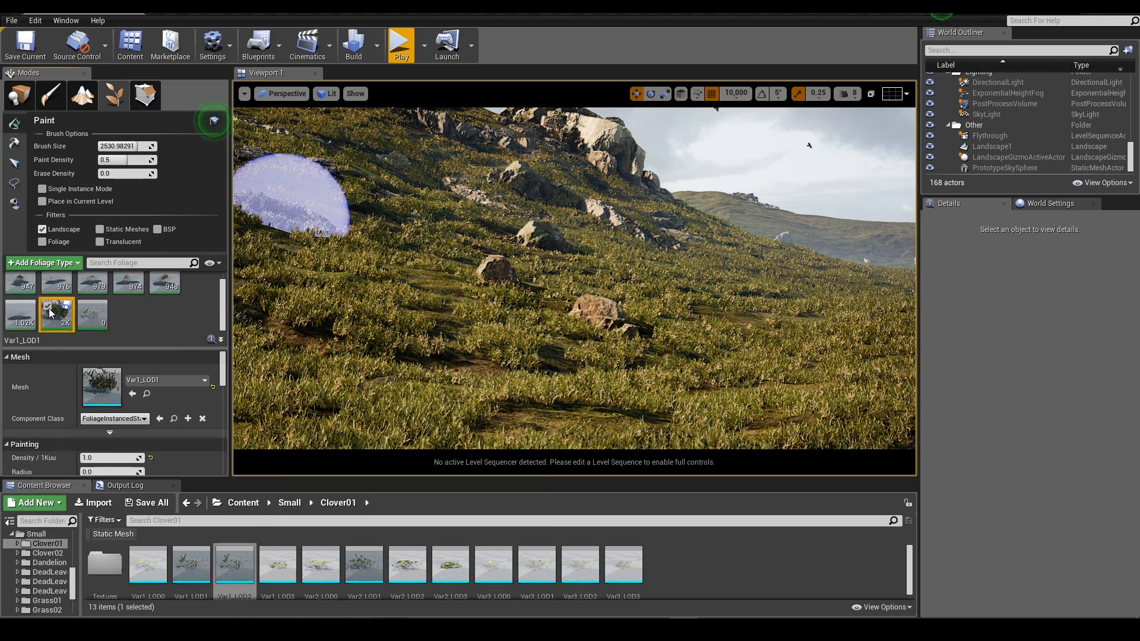
pyautogui.scroll(-2, 111, 467)
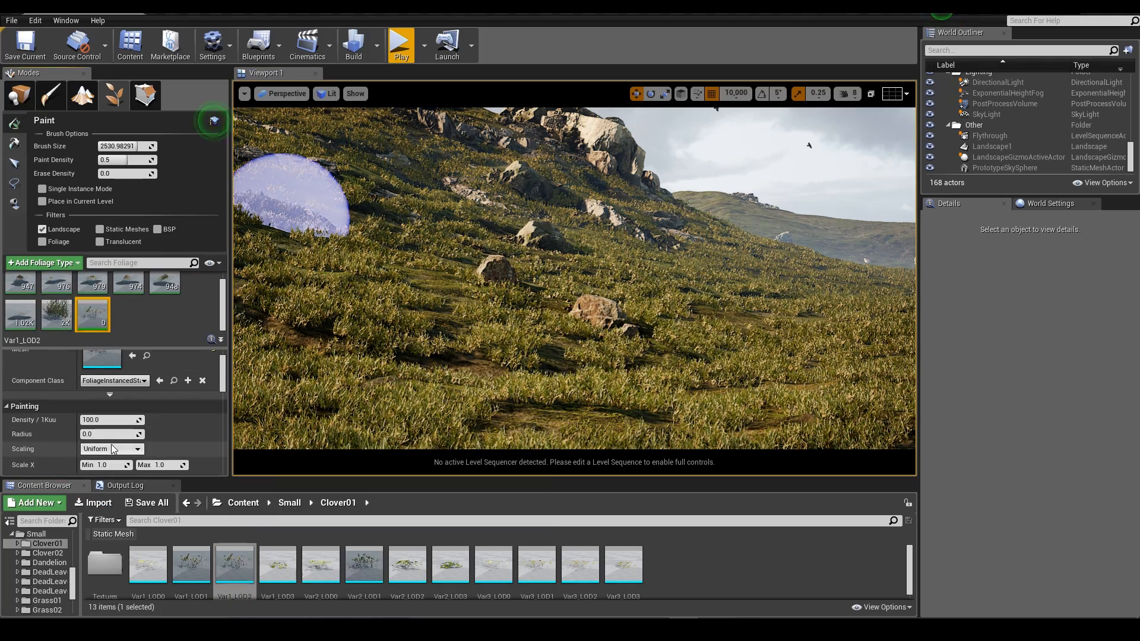
pyautogui.click(112, 420)
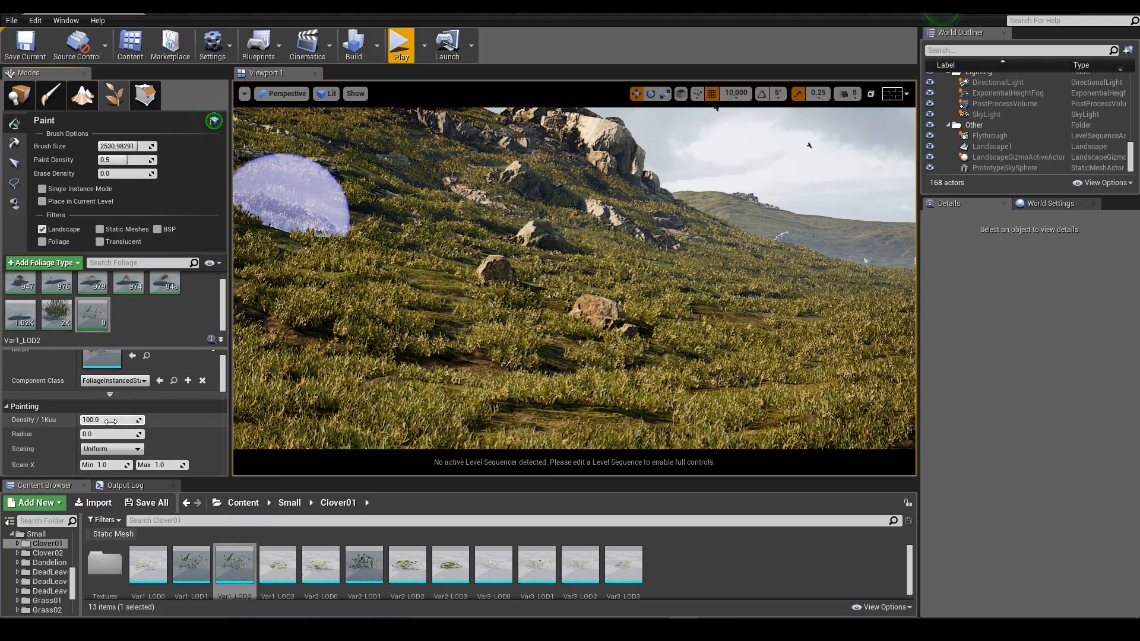
pyautogui.click(109, 465)
pyautogui.write('12')
pyautogui.click(168, 465)
pyautogui.write('5')
pyautogui.press('Return')
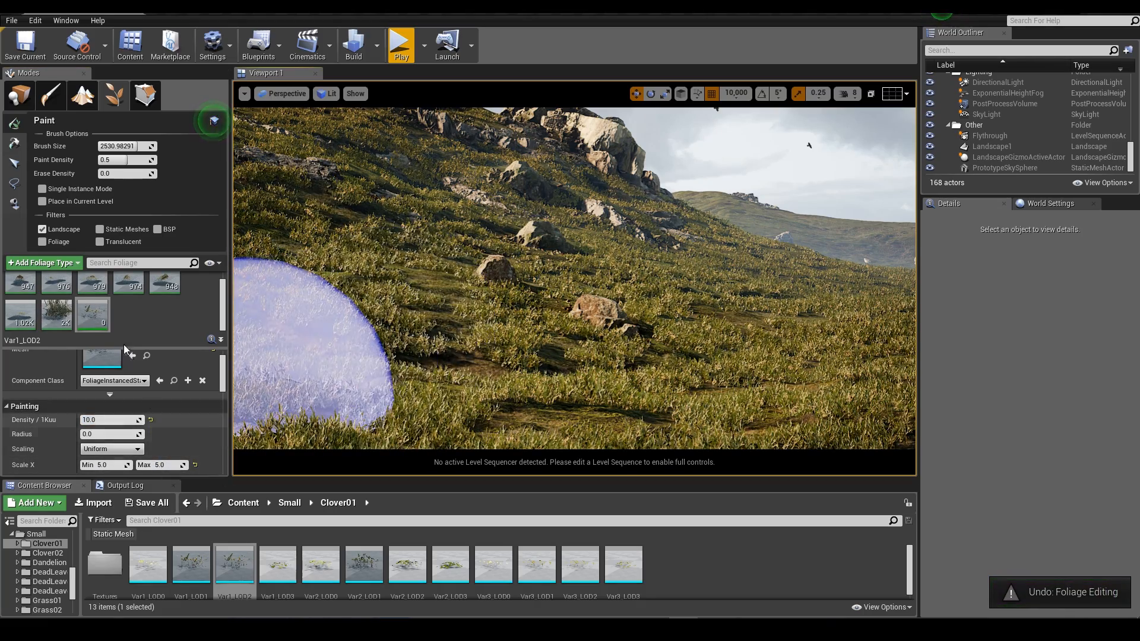
# Set the clover type's Scale X to 10 minimum and 15 maximum.
pyautogui.click(118, 466)
pyautogui.write('1')
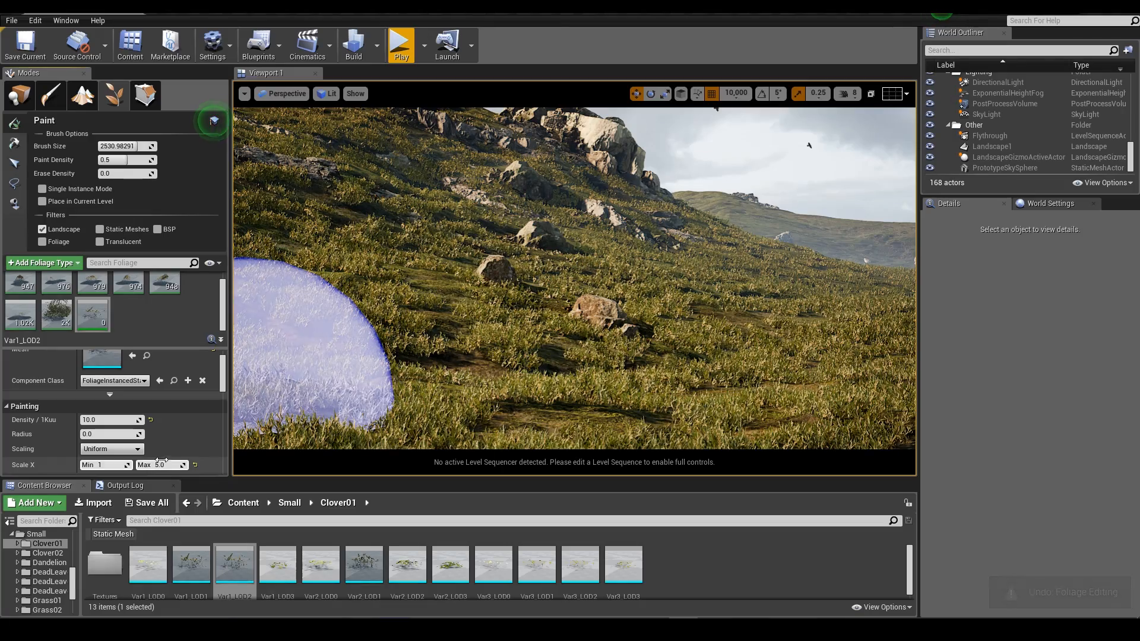
pyautogui.write('0')
pyautogui.click(164, 464)
pyautogui.write('156')
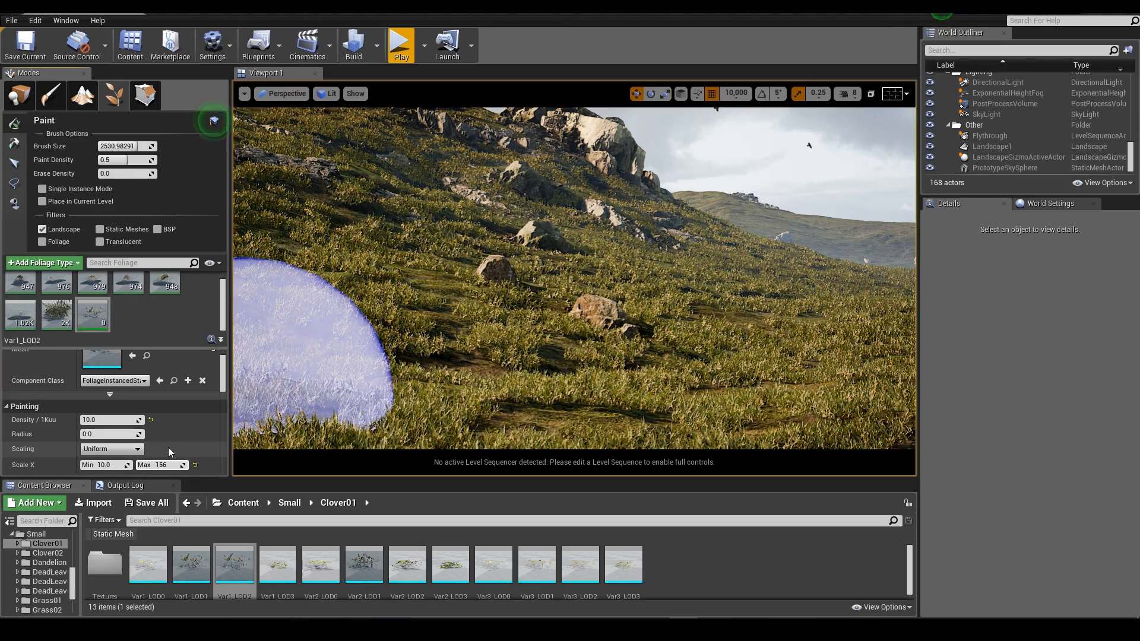
pyautogui.press('Return')
# Paint Var1_LOD2 clover patches through the grass in the foreground and along the lower slope below the boulders.
pyautogui.moveTo(502, 371)
pyautogui.mouseDown()
pyautogui.moveTo(437, 378)
pyautogui.moveTo(696, 392)
pyautogui.moveTo(543, 376)
pyautogui.moveTo(626, 390)
pyautogui.mouseUp()
pyautogui.press('w')
pyautogui.moveTo(626, 389)
pyautogui.mouseDown(button='right')
pyautogui.moveTo(612, 395)
pyautogui.moveTo(611, 452)
pyautogui.moveTo(609, 404)
pyautogui.mouseUp(button='right')
pyautogui.press('s')
pyautogui.press('w')
pyautogui.press('s')
pyautogui.moveTo(570, 389); pyautogui.dragTo(433, 382)
pyautogui.moveTo(432, 382); pyautogui.dragTo(369, 386, button='right')
pyautogui.press('s')
pyautogui.moveTo(504, 330); pyautogui.dragTo(591, 315)
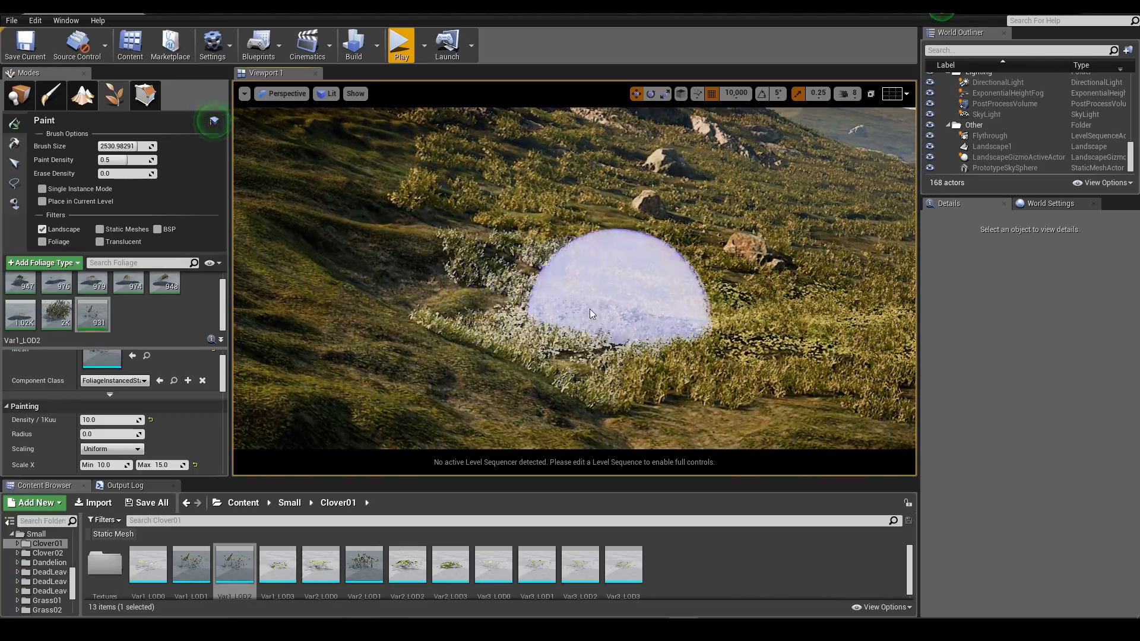
# Paint more Var1_LOD2 clover patches around the boulders, beside the rock outcrops and across the middle slope.
pyautogui.moveTo(540, 270)
pyautogui.mouseDown(button='right')
pyautogui.moveTo(564, 238)
pyautogui.moveTo(558, 297)
pyautogui.moveTo(558, 217)
pyautogui.mouseUp(button='right')
pyautogui.press('w')
pyautogui.press('s')
pyautogui.press('s')
pyautogui.moveTo(680, 285)
pyautogui.mouseDown(button='right')
pyautogui.moveTo(680, 237)
pyautogui.moveTo(680, 285)
pyautogui.mouseUp(button='right')
pyautogui.press('e')
pyautogui.moveTo(680, 285); pyautogui.dragTo(509, 376)
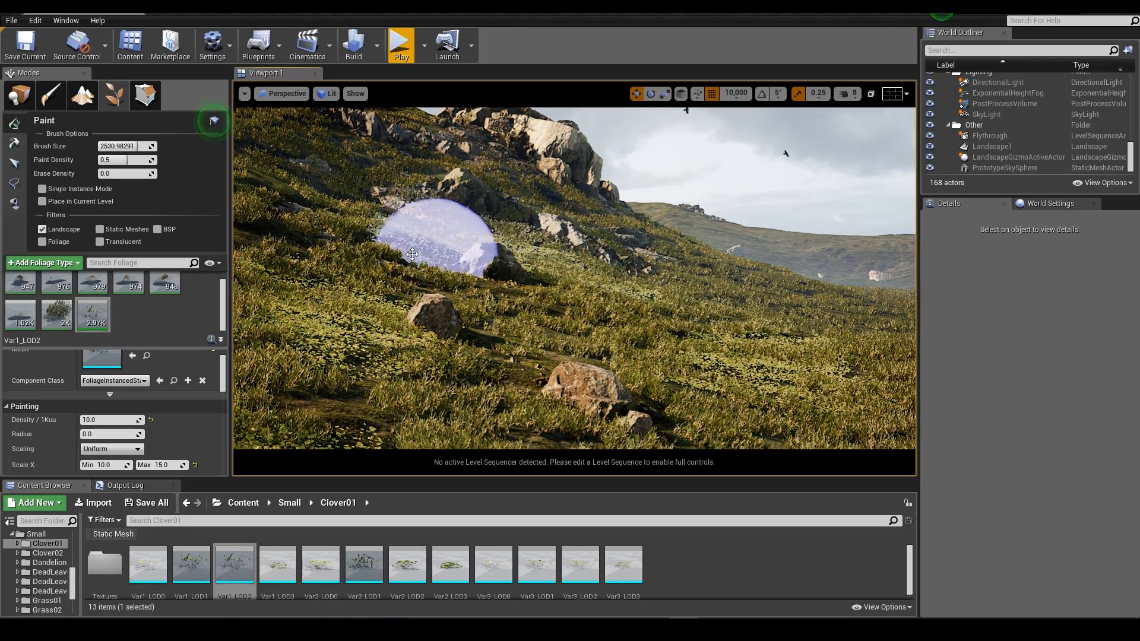
pyautogui.press('d')
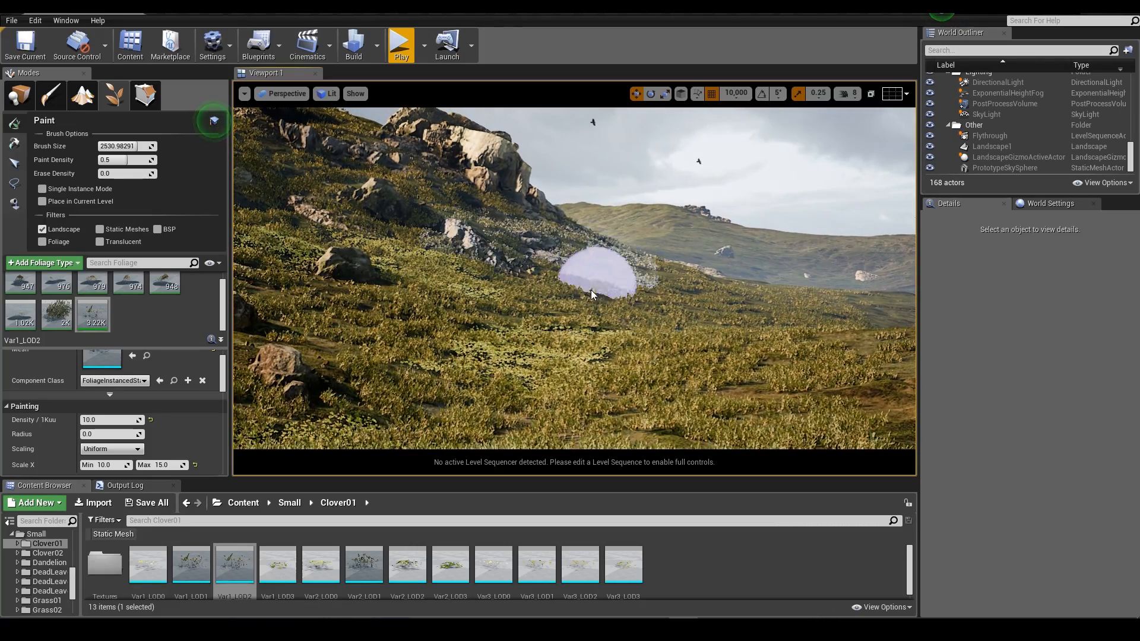
pyautogui.press('s')
pyautogui.moveTo(562, 287)
pyautogui.mouseDown(button='right')
pyautogui.moveTo(567, 222)
pyautogui.moveTo(571, 297)
pyautogui.moveTo(565, 264)
pyautogui.moveTo(572, 285)
pyautogui.mouseUp(button='right')
pyautogui.press('w')
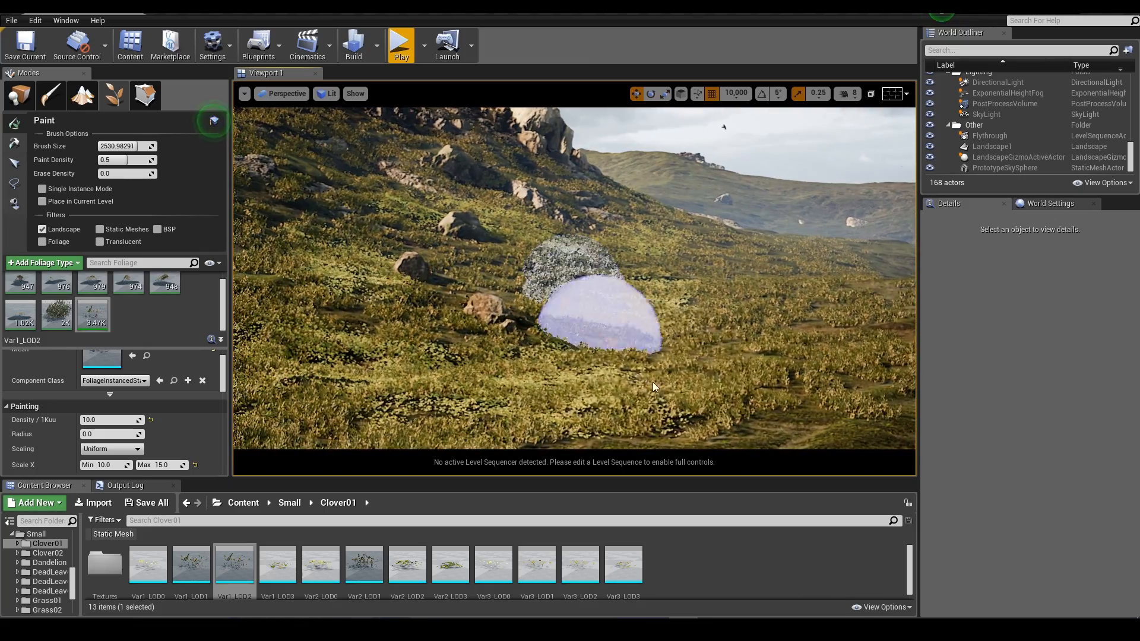
pyautogui.moveTo(549, 409)
pyautogui.mouseDown(button='right')
pyautogui.moveTo(552, 380)
pyautogui.moveTo(583, 346)
pyautogui.mouseUp(button='right')
pyautogui.moveTo(507, 324); pyautogui.dragTo(504, 327)
pyautogui.press('w')
pyautogui.moveTo(504, 327)
pyautogui.mouseDown(button='right')
pyautogui.moveTo(525, 318)
pyautogui.moveTo(513, 328)
pyautogui.mouseUp(button='right')
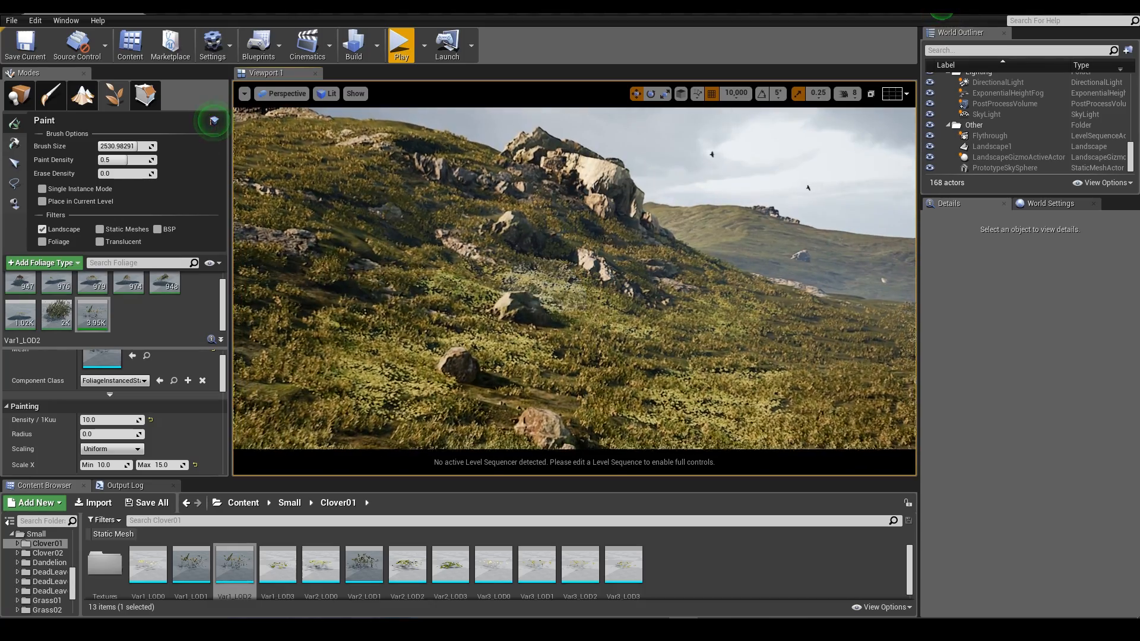
pyautogui.moveTo(266, 295); pyautogui.dragTo(408, 260, button='right')
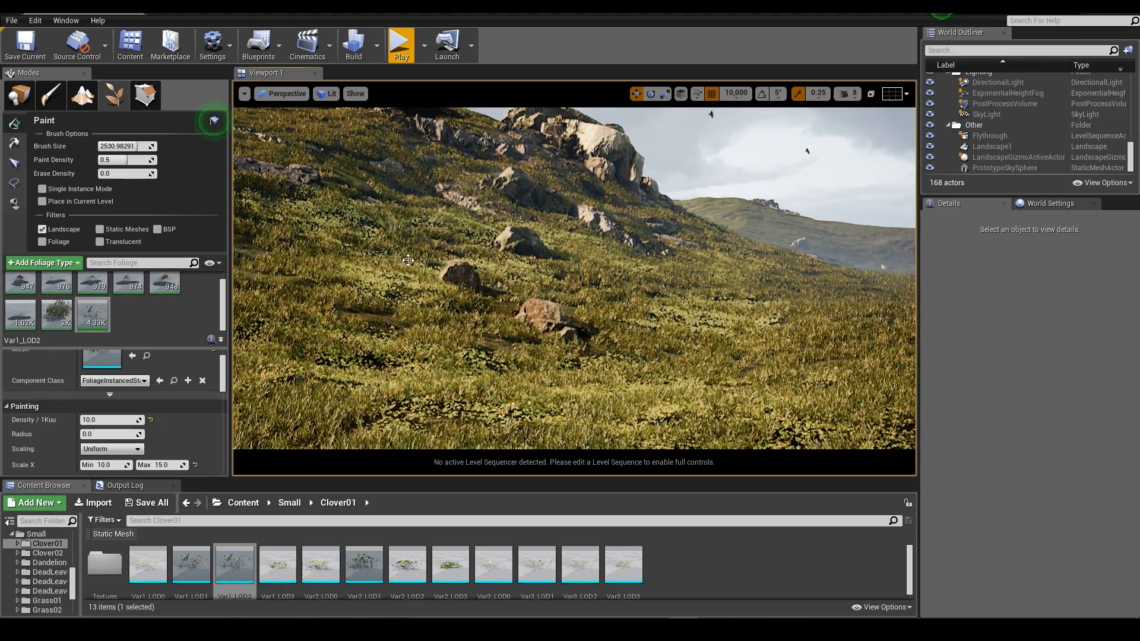
# Undo the last clover stroke and try further Var1_LOD2 clover patches across the upper slope and beside the rock outcrops, undoing unwanted strokes.
pyautogui.hotkey('ctrl', 'z')
pyautogui.moveTo(554, 191); pyautogui.dragTo(382, 192, button='right')
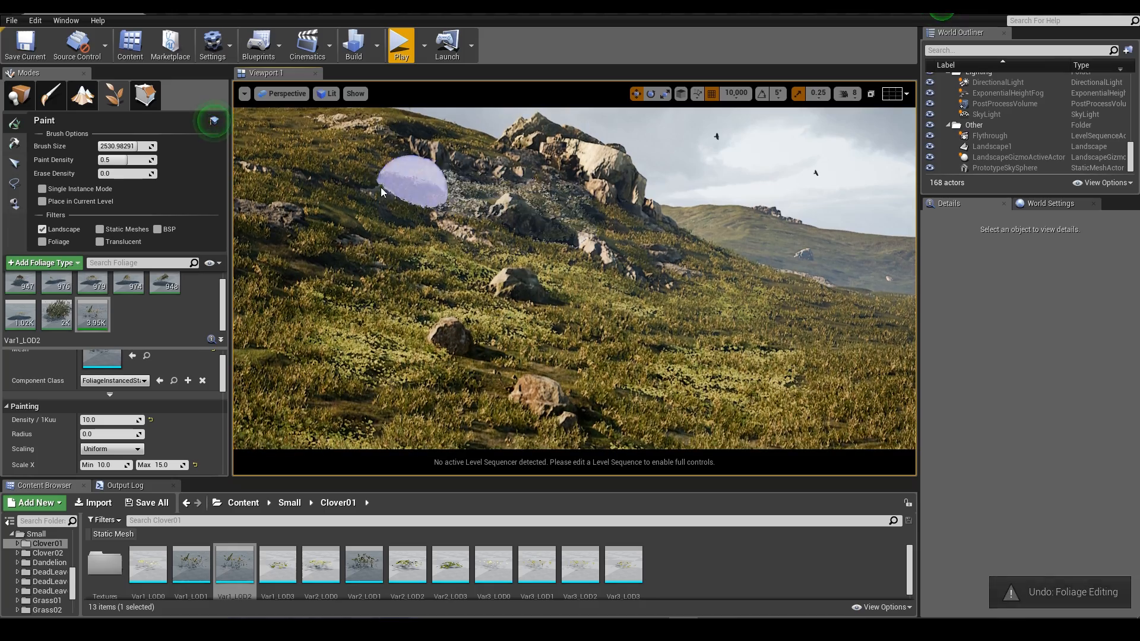
pyautogui.moveTo(345, 191); pyautogui.dragTo(491, 180)
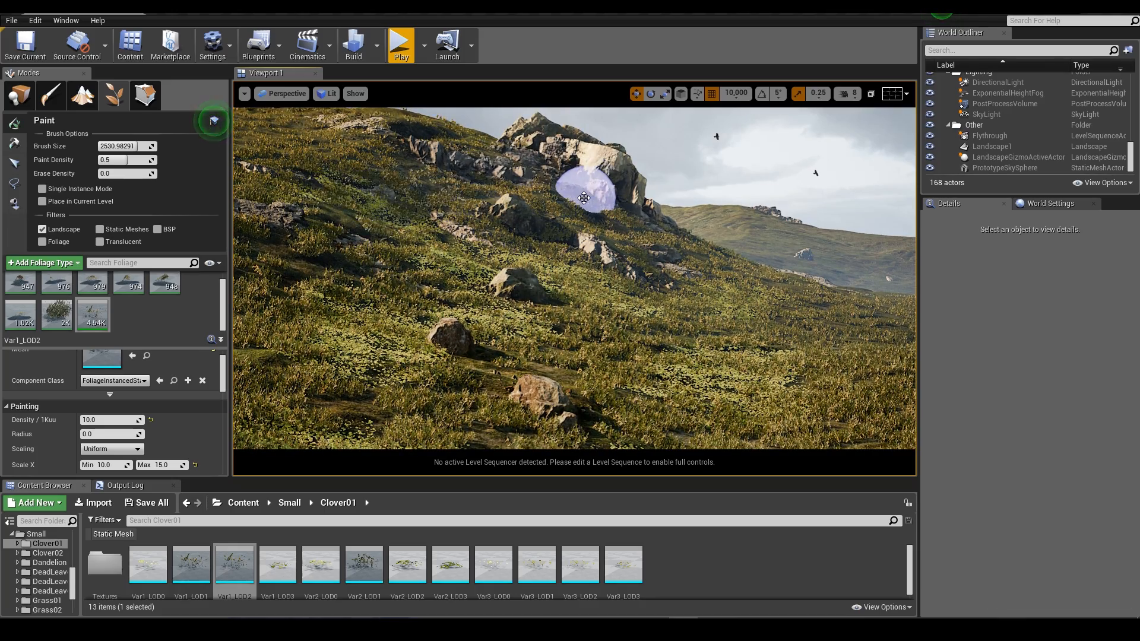
pyautogui.moveTo(688, 303)
pyautogui.mouseDown(button='right')
pyautogui.moveTo(721, 306)
pyautogui.moveTo(649, 275)
pyautogui.mouseUp(button='right')
pyautogui.hotkey('ctrl', 'z')
pyautogui.moveTo(649, 275)
pyautogui.mouseDown()
pyautogui.moveTo(560, 255)
pyautogui.moveTo(659, 242)
pyautogui.mouseUp()
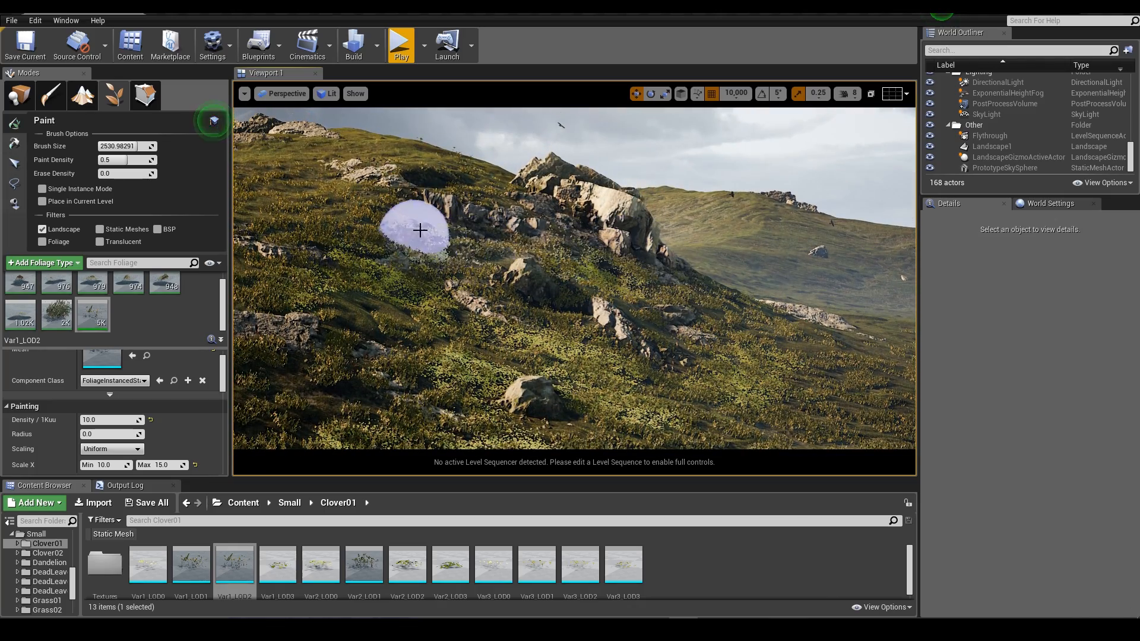
pyautogui.moveTo(623, 201)
pyautogui.mouseDown(button='right')
pyautogui.moveTo(634, 188)
pyautogui.moveTo(635, 225)
pyautogui.moveTo(639, 176)
pyautogui.moveTo(496, 212)
pyautogui.mouseUp(button='right')
pyautogui.press('w')
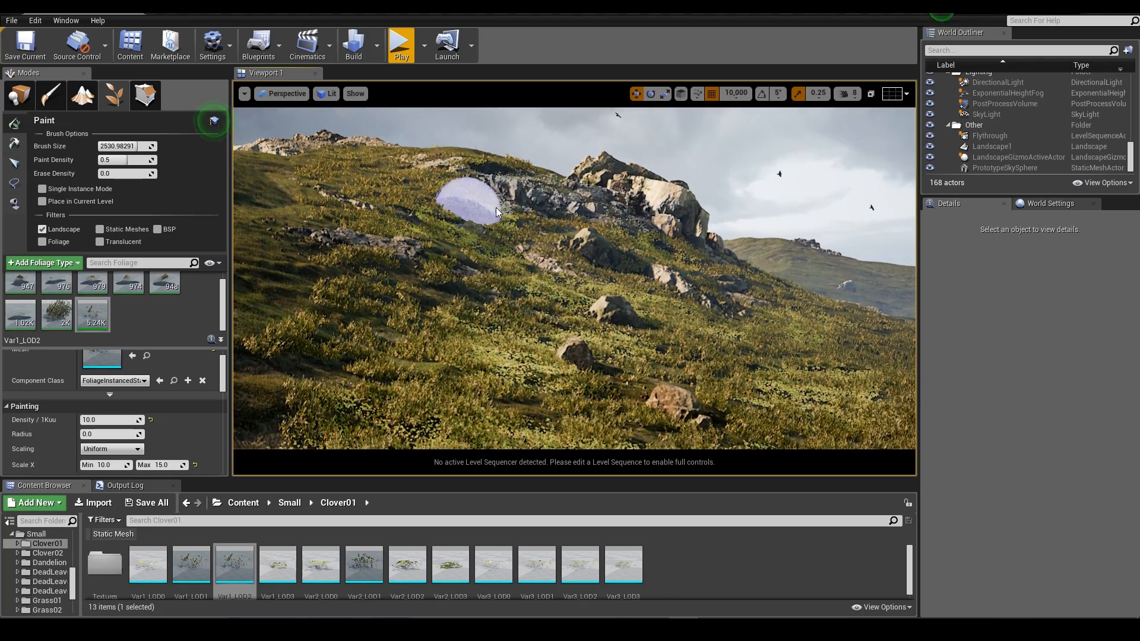
pyautogui.moveTo(587, 183)
pyautogui.mouseDown(button='right')
pyautogui.moveTo(586, 196)
pyautogui.moveTo(586, 184)
pyautogui.mouseUp(button='right')
pyautogui.moveTo(85, 308)
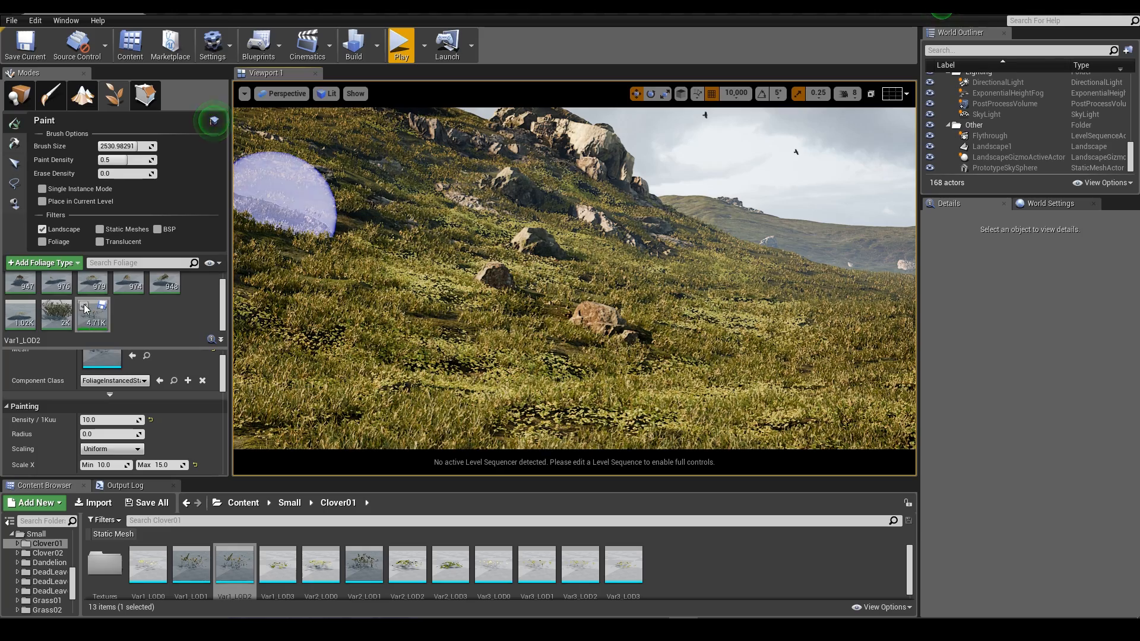
pyautogui.moveTo(418, 237); pyautogui.dragTo(418, 236, button='right')
# Browse the small plant folders and add the Var1_LOD2 mesh from the Dandelion folder as a new foliage type.
pyautogui.scroll(-4, 52, 610)
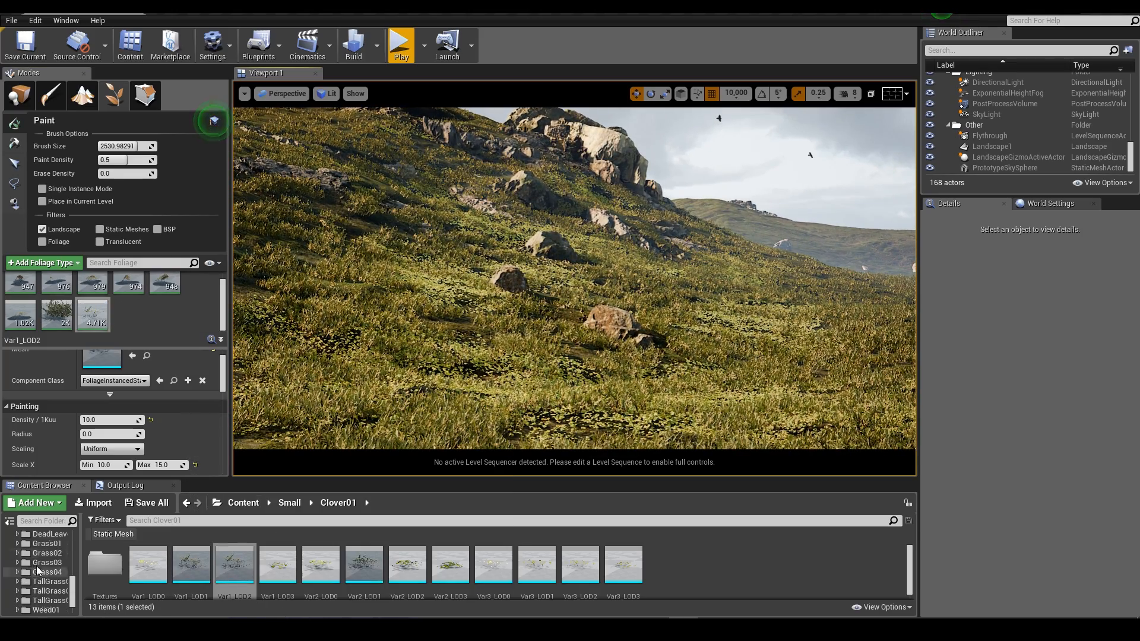
pyautogui.click(57, 600)
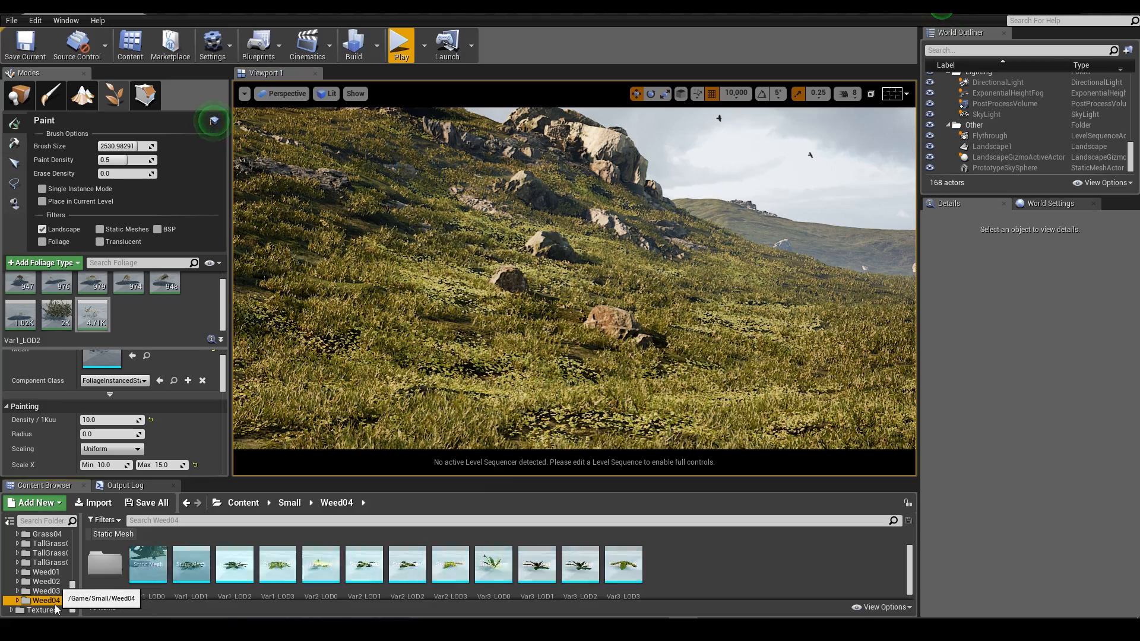
pyautogui.click(47, 582)
pyautogui.scroll(3, 51, 570)
pyautogui.scroll(3, 52, 570)
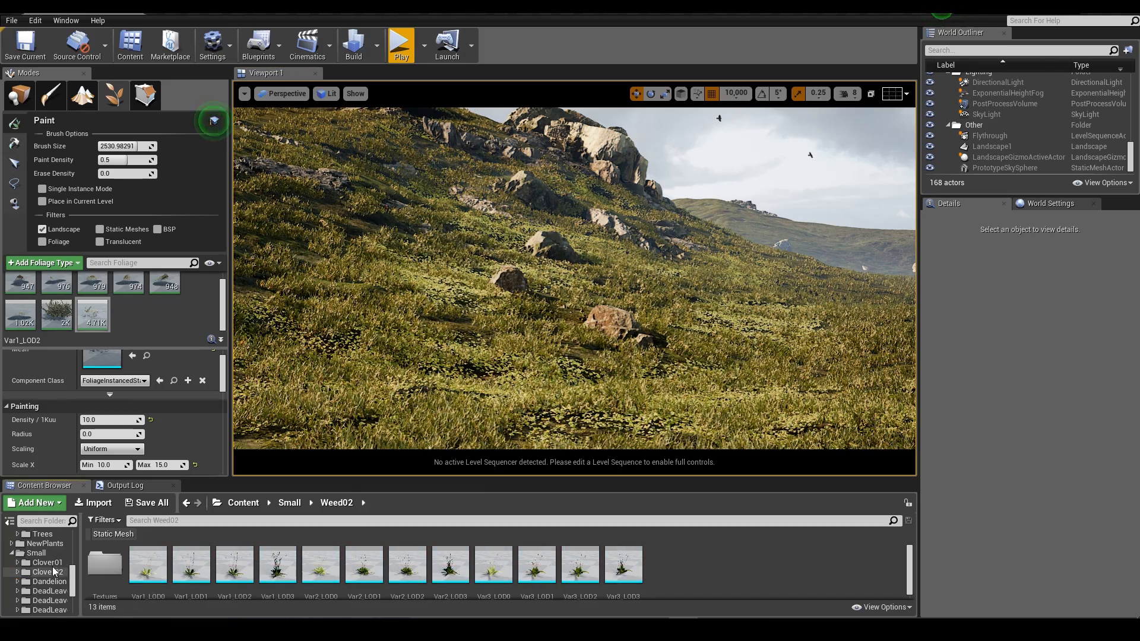
pyautogui.click(47, 582)
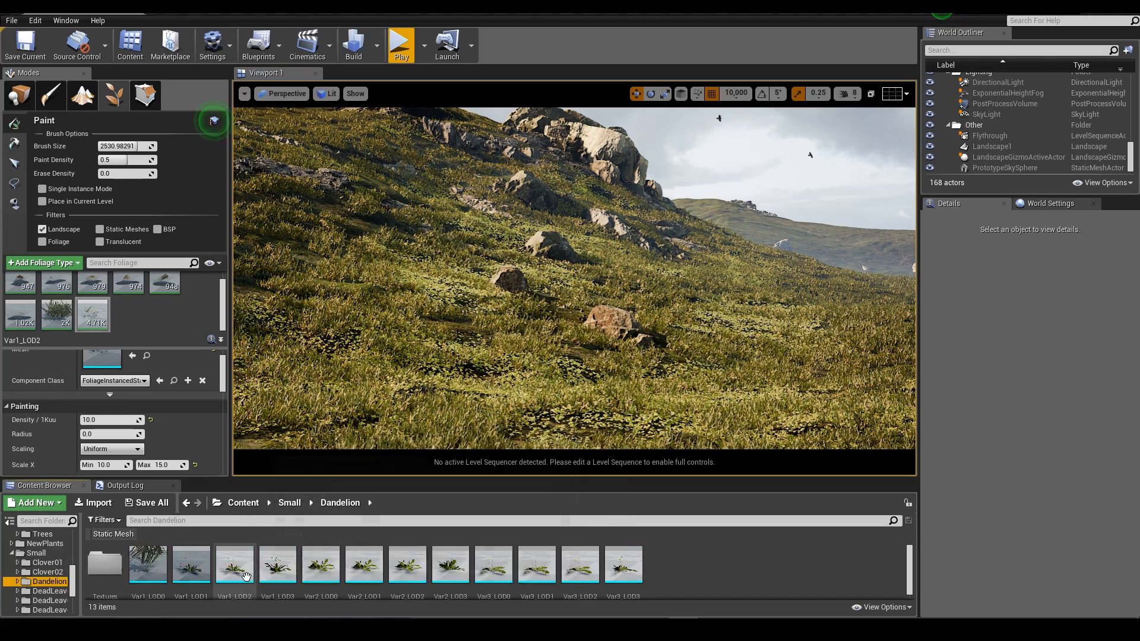
pyautogui.moveTo(234, 564); pyautogui.dragTo(149, 319)
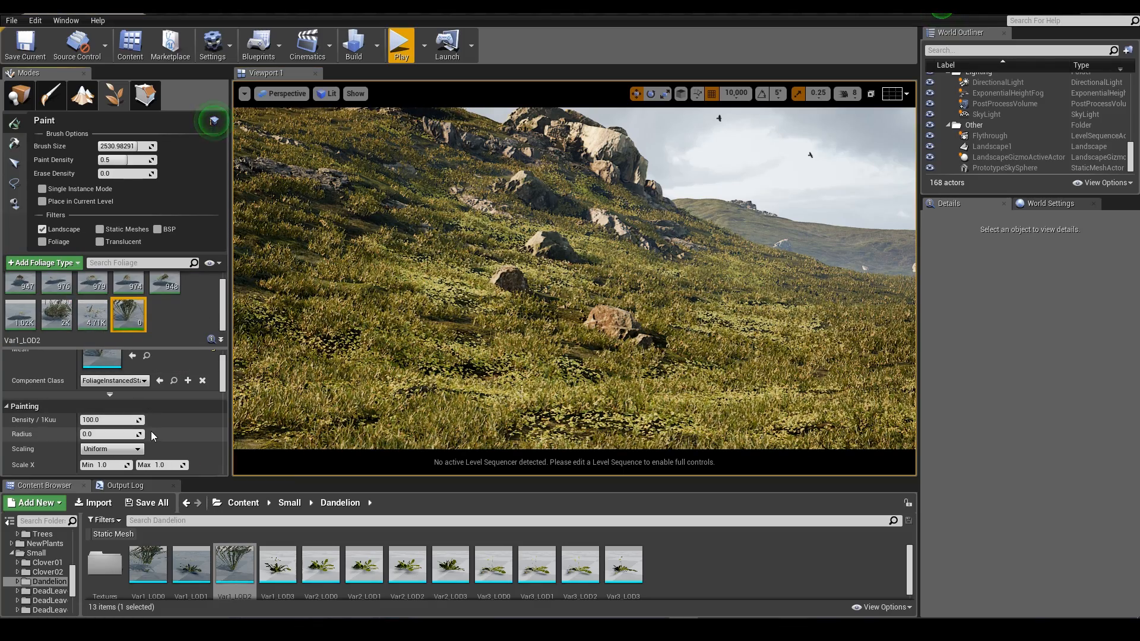
# Set the dandelion foliage type's Scale X minimum and maximum to 12 and its density to 10.
pyautogui.moveTo(424, 409)
pyautogui.mouseDown()
pyautogui.moveTo(653, 268)
pyautogui.moveTo(560, 242)
pyautogui.moveTo(618, 267)
pyautogui.mouseUp()
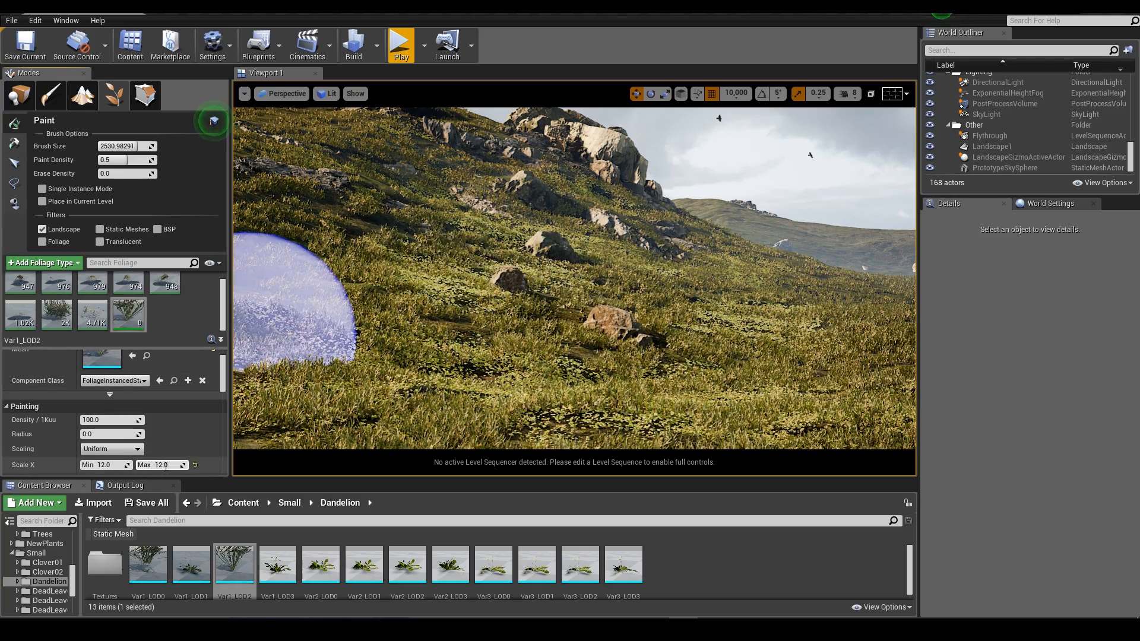
pyautogui.scroll(1, 109, 439)
pyautogui.click(109, 439)
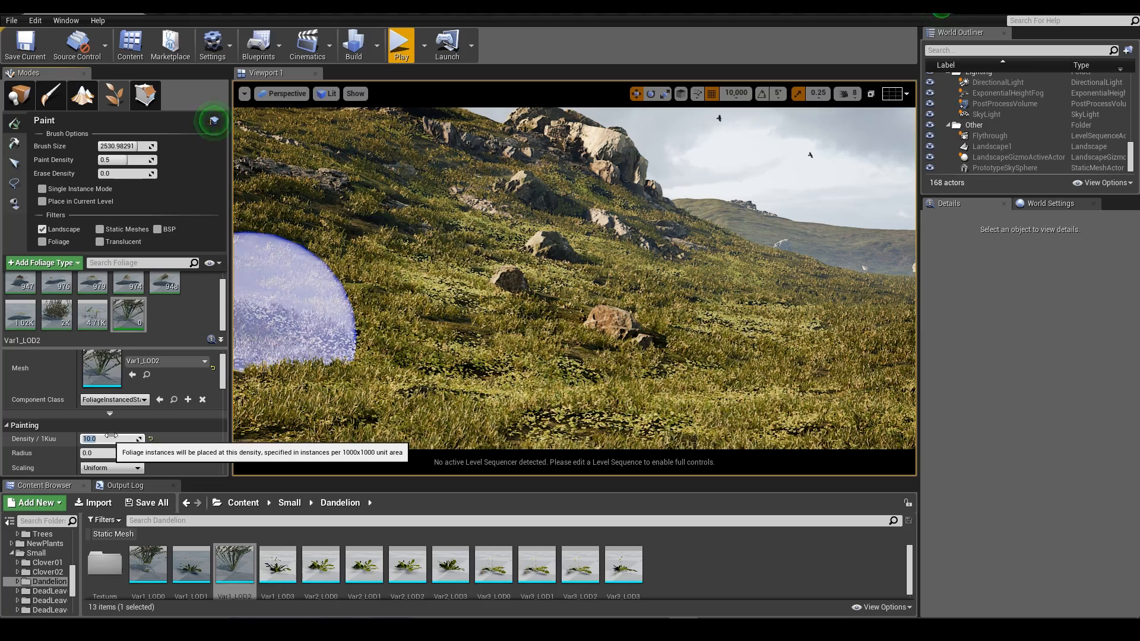
# Try painting dandelions over the bare ground and grass in the foreground, and undo the strokes.
pyautogui.click(402, 390)
pyautogui.scroll(3, 422, 347)
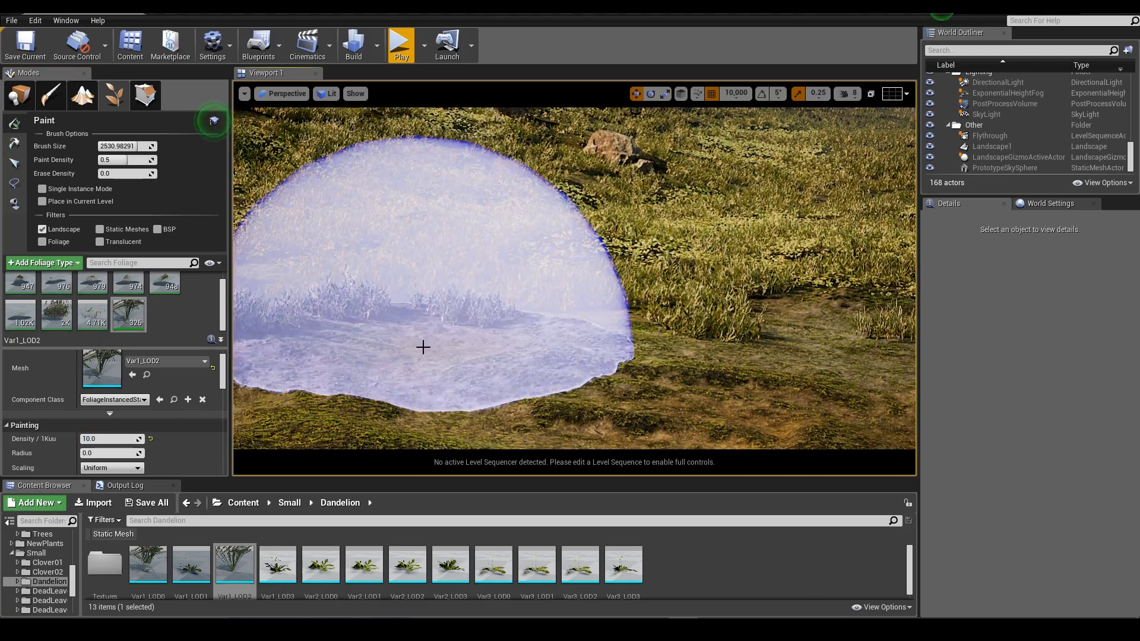
pyautogui.hotkey('ctrl', 'z')
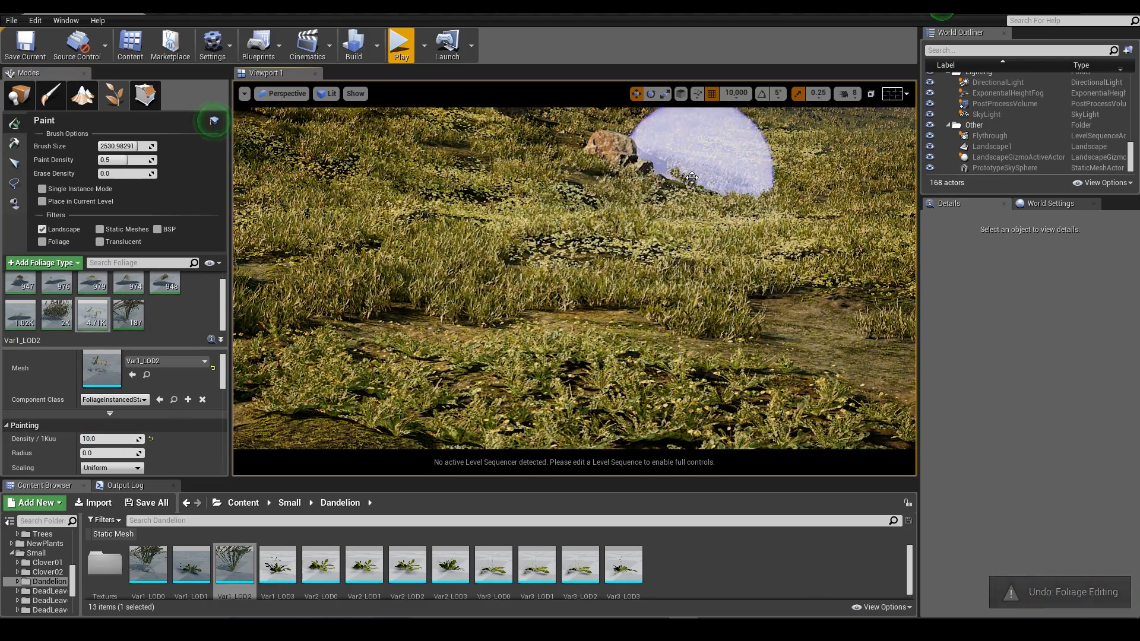
pyautogui.hotkey('ctrl', 'z')
# Set the selected Var1_LOD2 foliage type's Scale X to 15 minimum and 20 maximum.
pyautogui.scroll(-2, 105, 444)
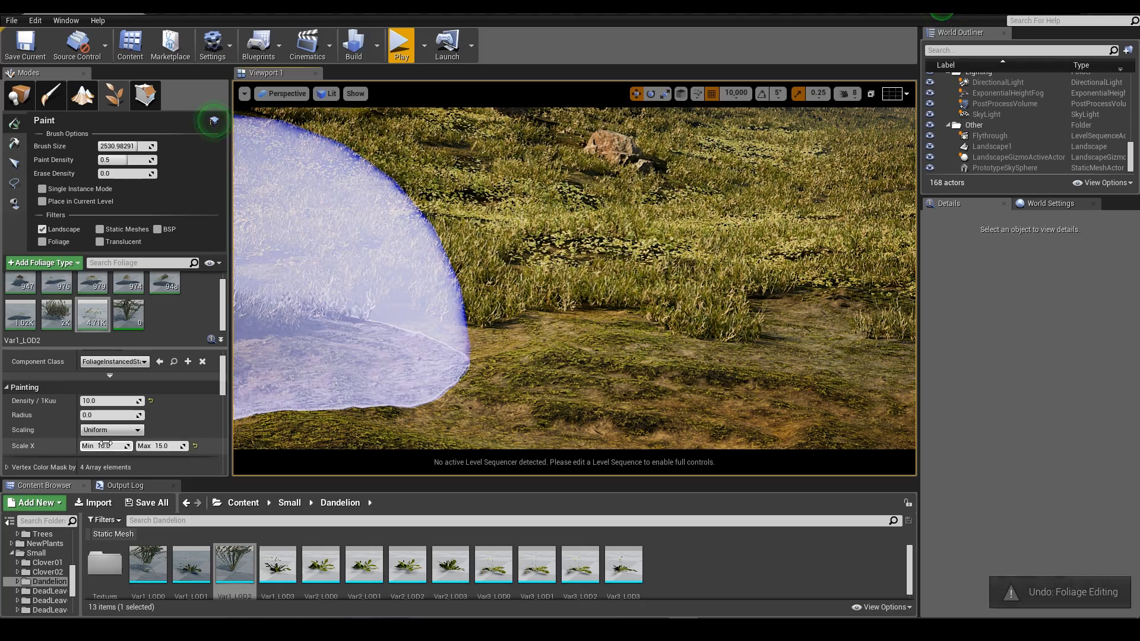
pyautogui.click(106, 445)
pyautogui.write('12')
pyautogui.click(165, 444)
pyautogui.write('2')
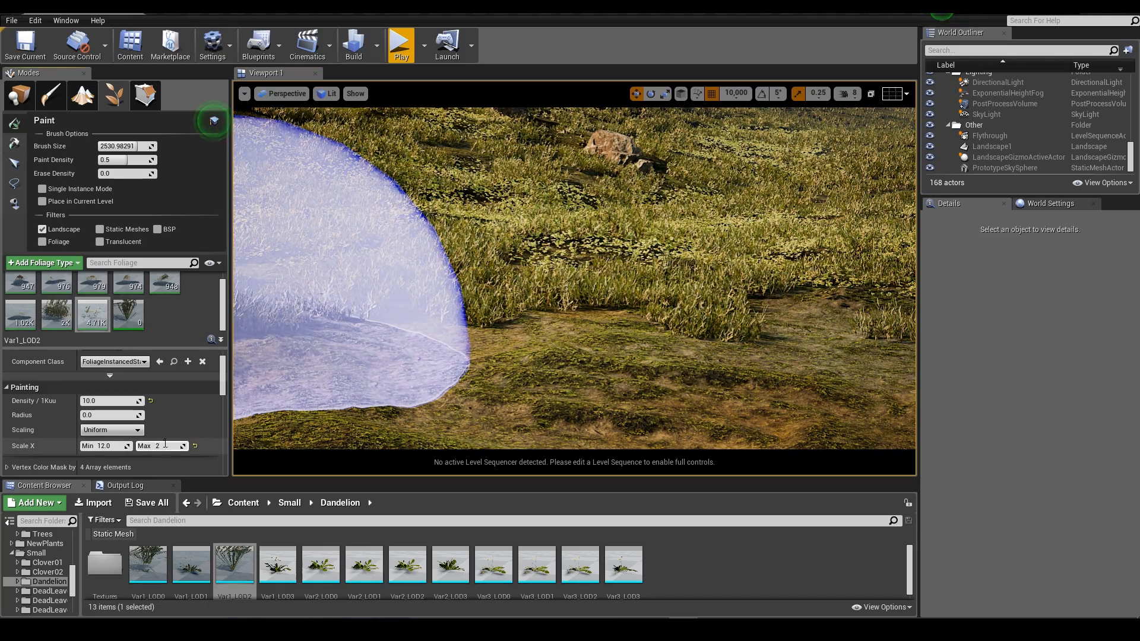
pyautogui.write('0')
pyautogui.click(118, 446)
pyautogui.write('15')
# Paint dandelions around the lower boulders and through the surrounding grass, undoing the unwanted strokes.
pyautogui.click(533, 338)
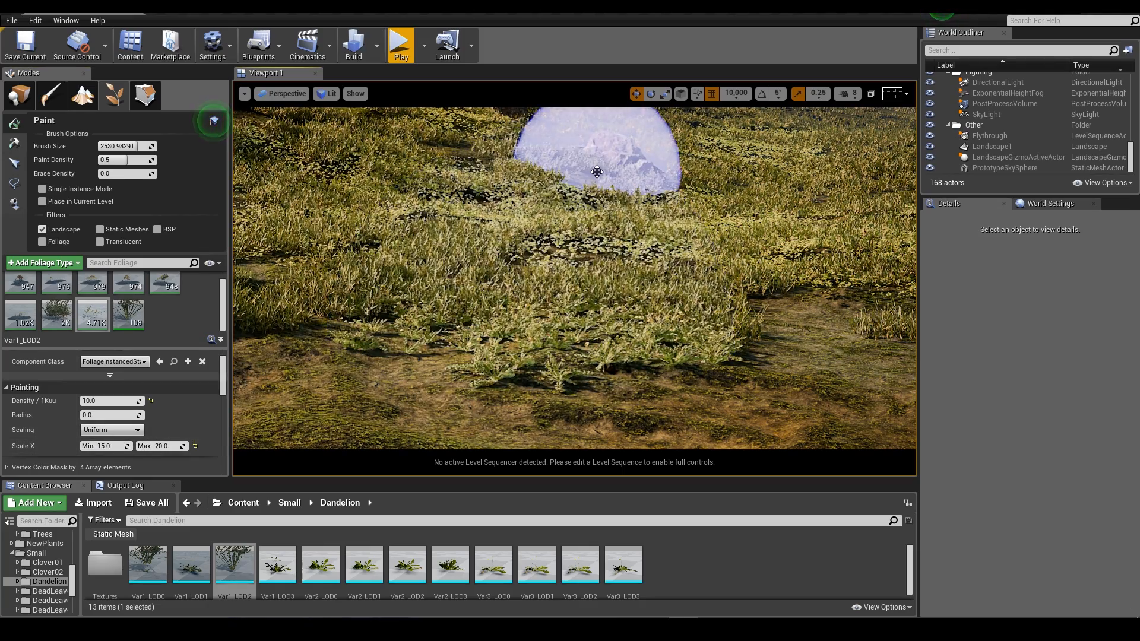
pyautogui.hotkey('ctrl', 'z')
pyautogui.moveTo(580, 209); pyautogui.dragTo(580, 208, button='right')
pyautogui.moveTo(440, 270); pyautogui.dragTo(555, 205)
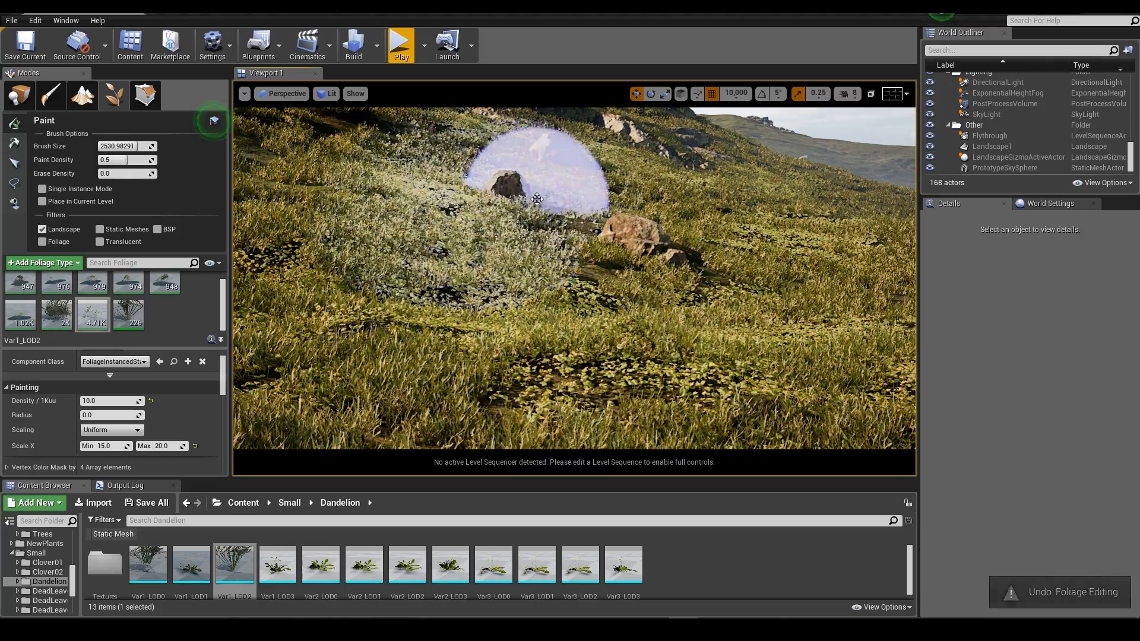
pyautogui.press('w')
pyautogui.moveTo(555, 205)
pyautogui.mouseDown(button='right')
pyautogui.moveTo(555, 262)
pyautogui.moveTo(555, 246)
pyautogui.mouseUp(button='right')
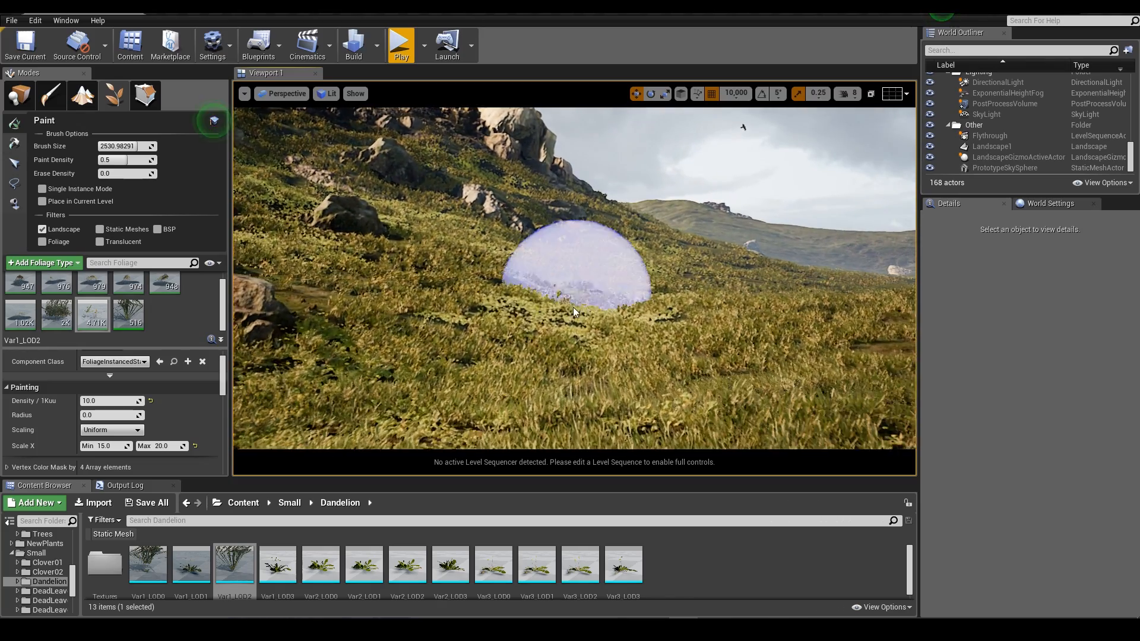
pyautogui.click(532, 337)
pyautogui.moveTo(532, 337); pyautogui.dragTo(540, 321, button='right')
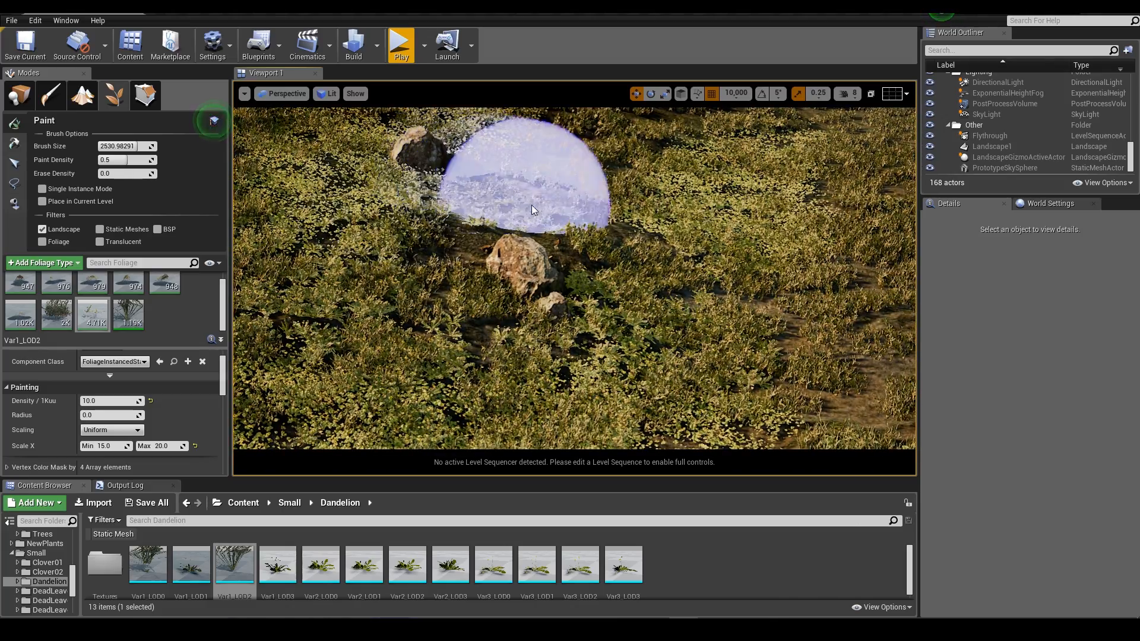
pyautogui.hotkey('ctrl', 'z')
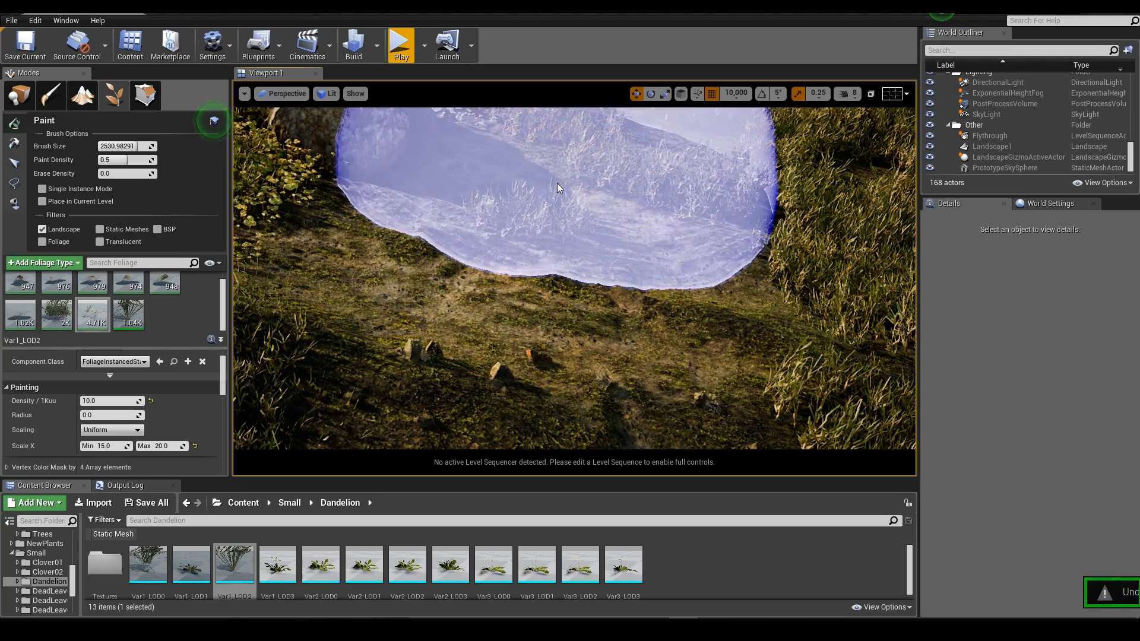
# Set the selected Var1_LOD2 foliage type's density to 2 and paint dandelions across the slope below and beside the boulders.
pyautogui.moveTo(575, 278)
pyautogui.mouseDown(button='right')
pyautogui.moveTo(570, 321)
pyautogui.moveTo(570, 291)
pyautogui.mouseUp(button='right')
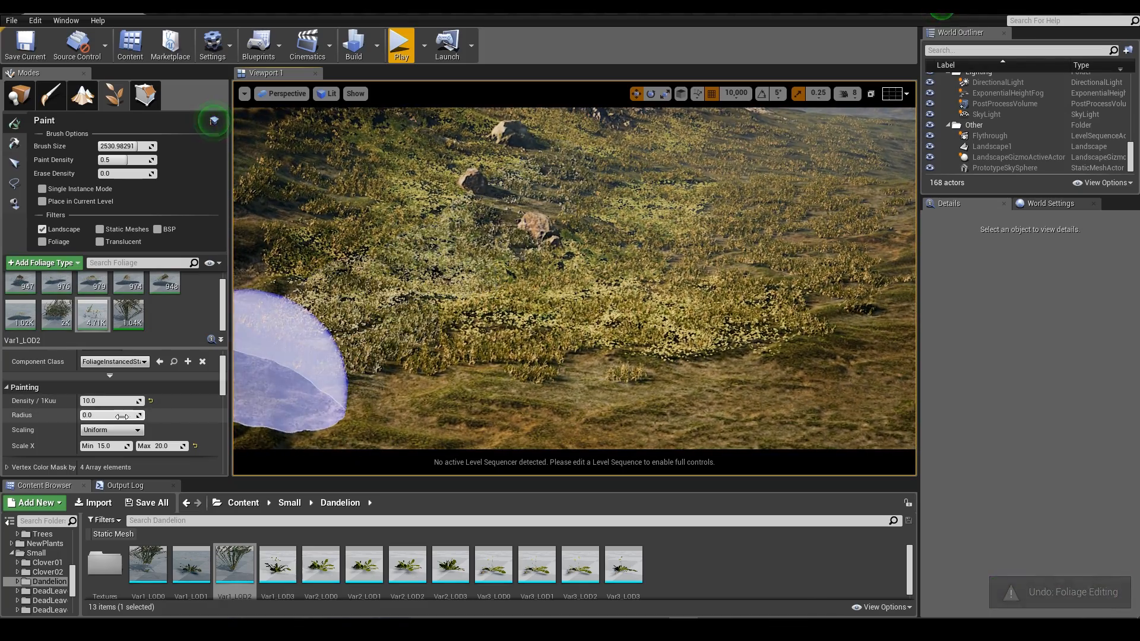
pyautogui.moveTo(487, 306); pyautogui.dragTo(536, 327)
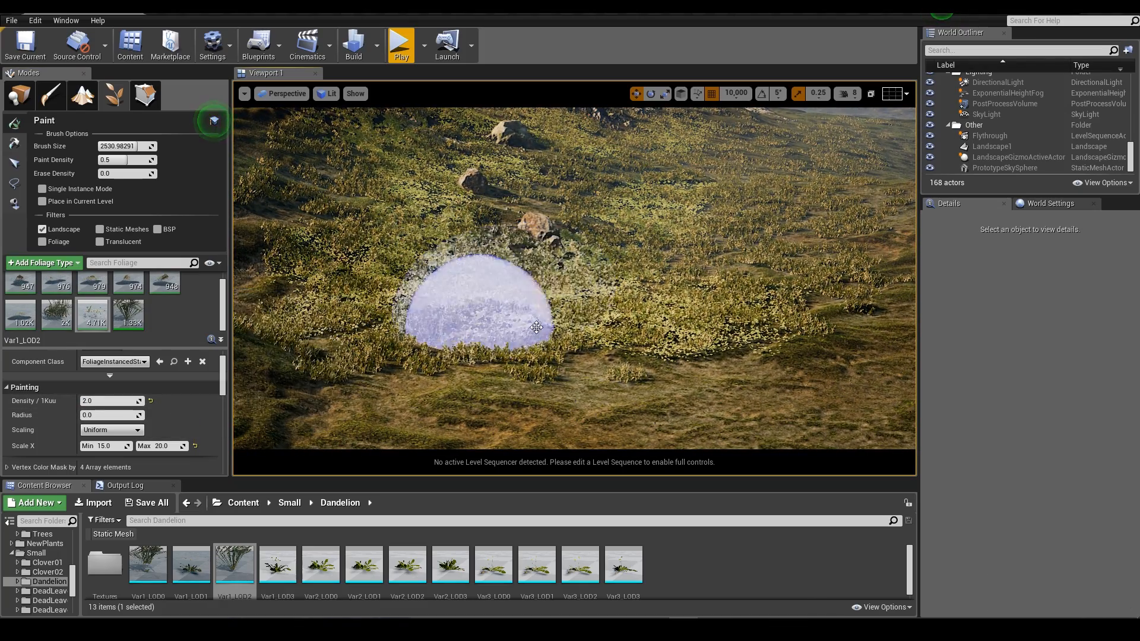
pyautogui.moveTo(676, 248); pyautogui.dragTo(641, 243)
pyautogui.moveTo(641, 244)
pyautogui.mouseDown(button='right')
pyautogui.moveTo(671, 226)
pyautogui.moveTo(564, 231)
pyautogui.mouseUp(button='right')
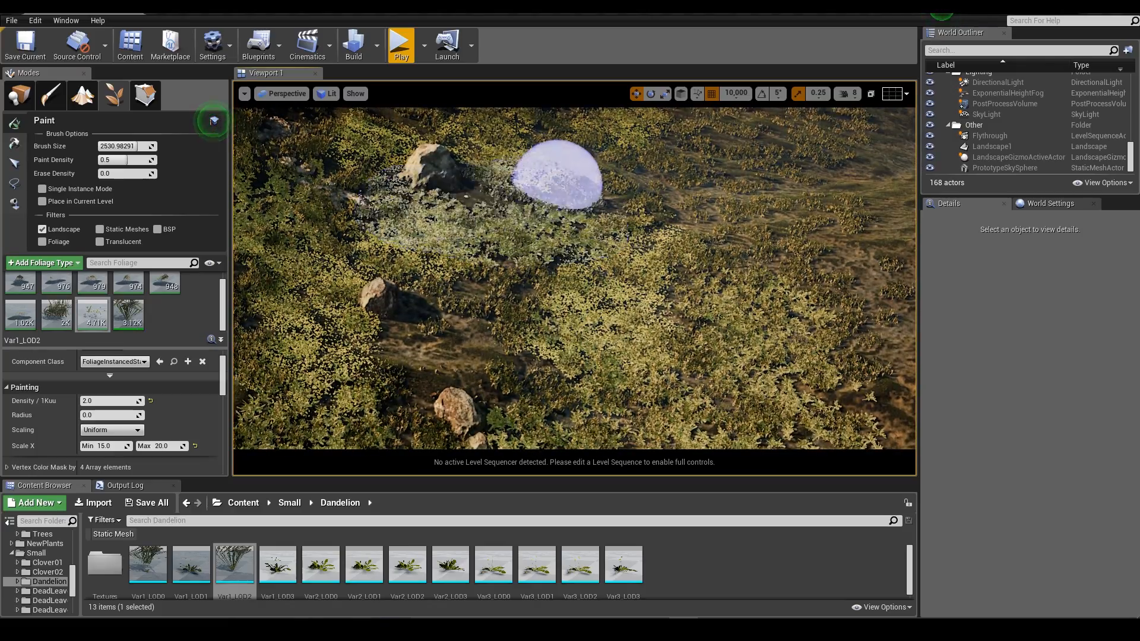
# Paint more dandelions on the upper slope around the rock outcrops and along the hillside, undoing the unwanted strokes.
pyautogui.moveTo(575, 278); pyautogui.dragTo(559, 190, button='right')
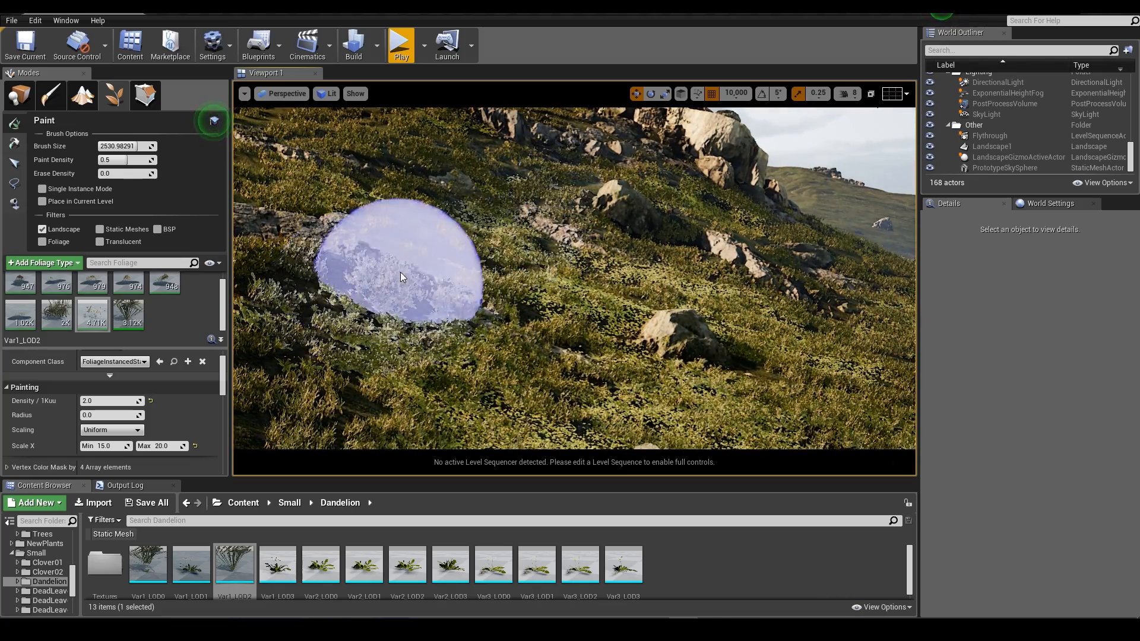
pyautogui.moveTo(400, 277); pyautogui.dragTo(402, 280, button='right')
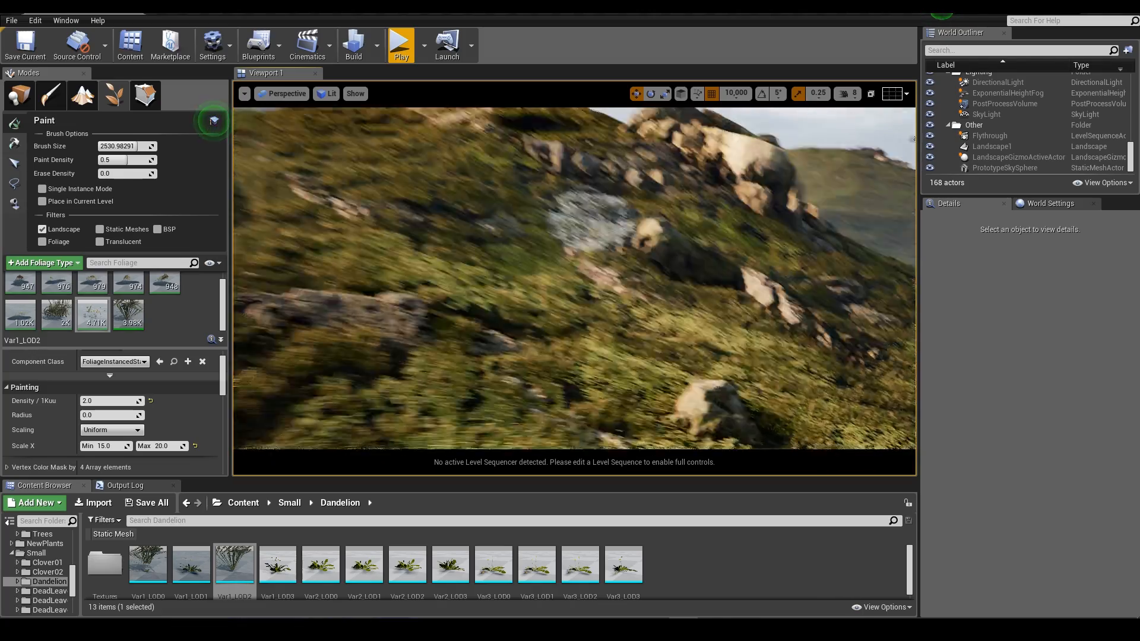
pyautogui.moveTo(588, 219)
pyautogui.mouseDown(button='right')
pyautogui.moveTo(603, 199)
pyautogui.moveTo(591, 205)
pyautogui.moveTo(598, 241)
pyautogui.mouseUp(button='right')
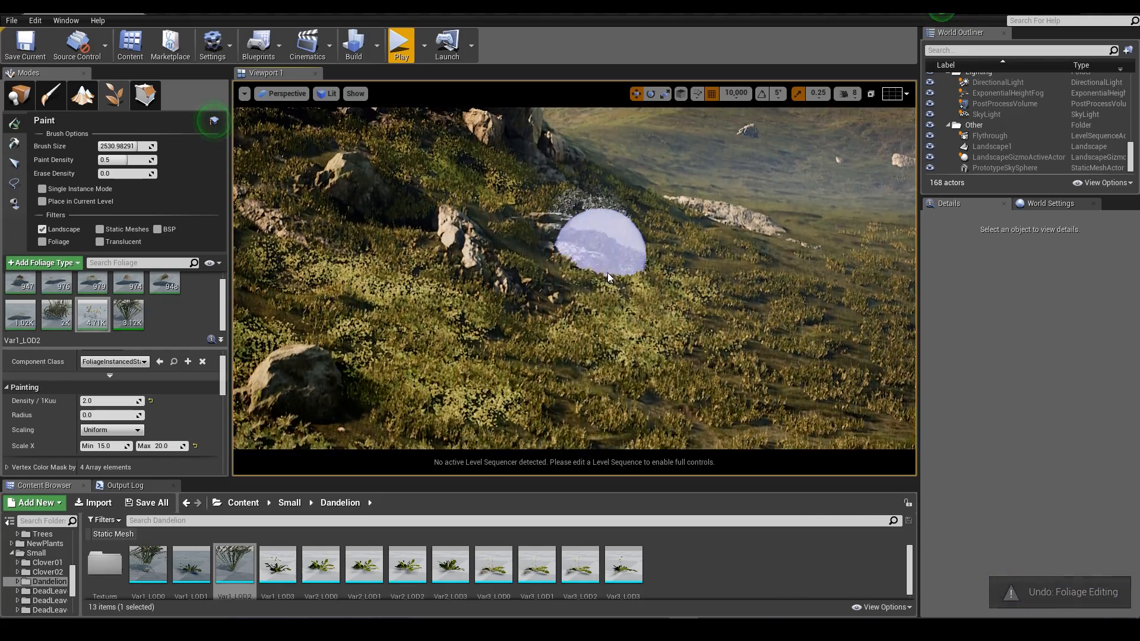
pyautogui.moveTo(598, 241)
pyautogui.mouseDown()
pyautogui.moveTo(548, 385)
pyautogui.moveTo(446, 340)
pyautogui.mouseUp()
pyautogui.moveTo(412, 237); pyautogui.dragTo(414, 224, button='right')
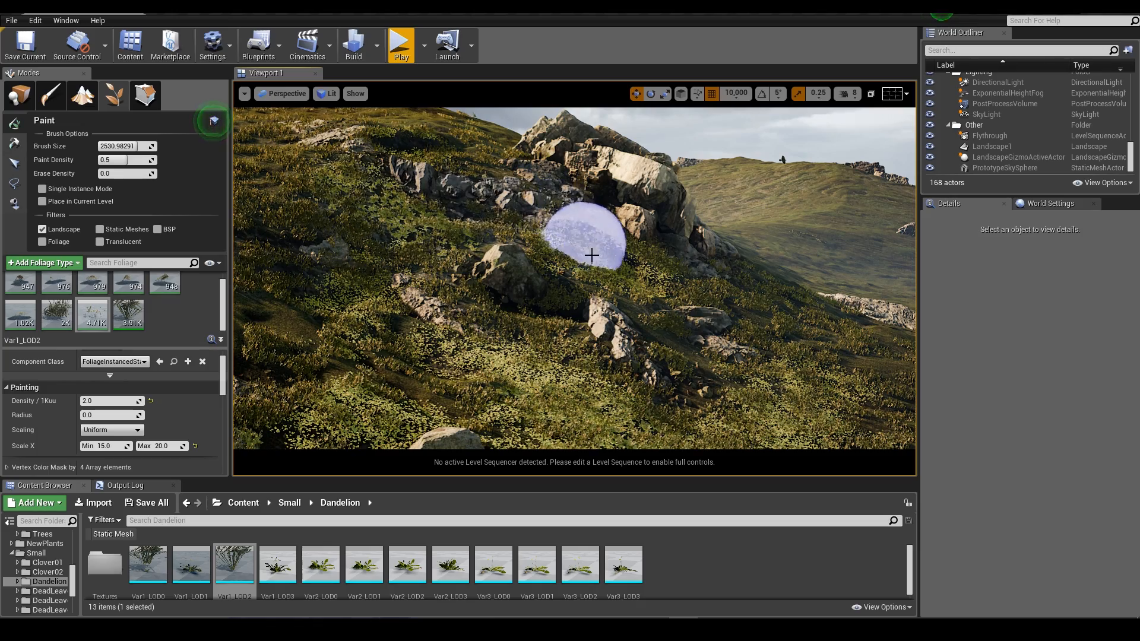
pyautogui.moveTo(603, 257); pyautogui.dragTo(598, 239, button='right')
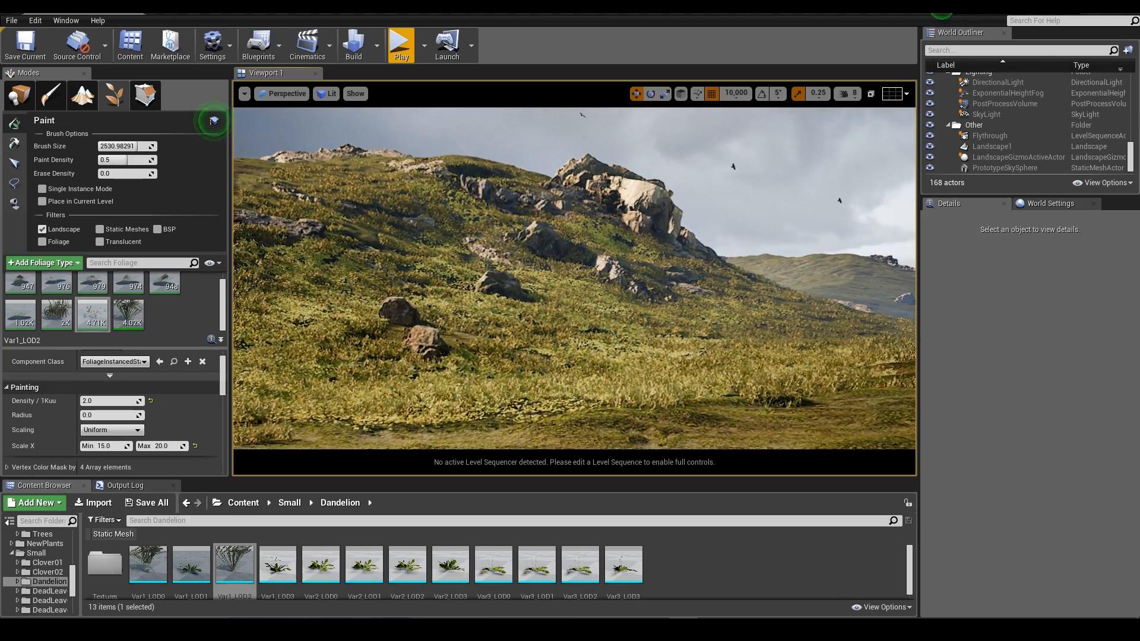
pyautogui.hotkey('ctrl', 'z')
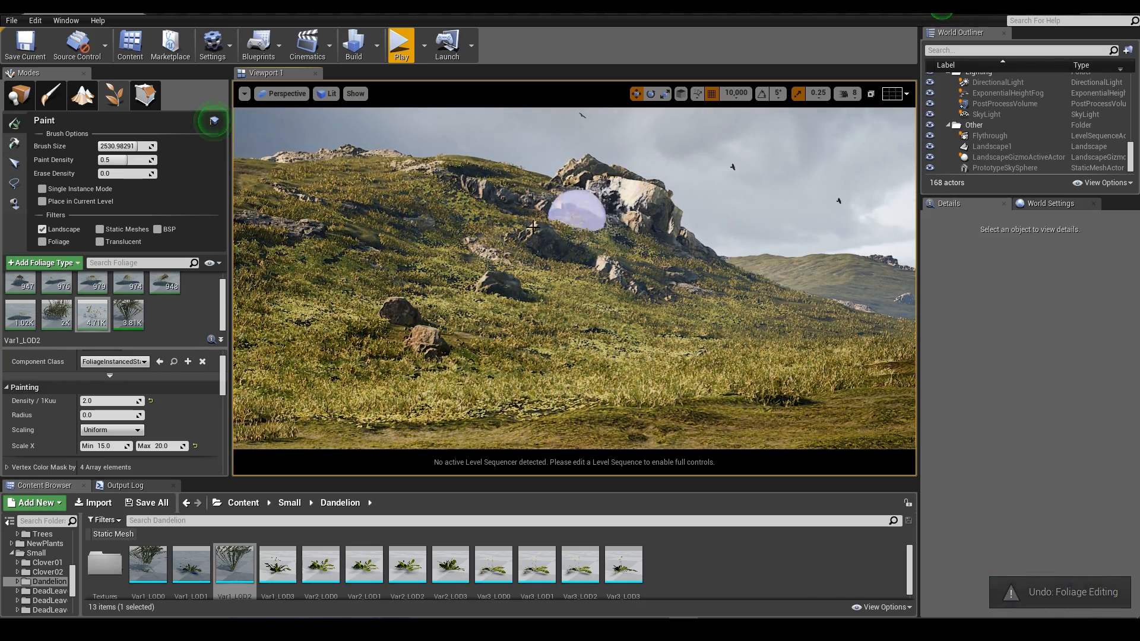
pyautogui.moveTo(446, 193); pyautogui.dragTo(448, 199, button='right')
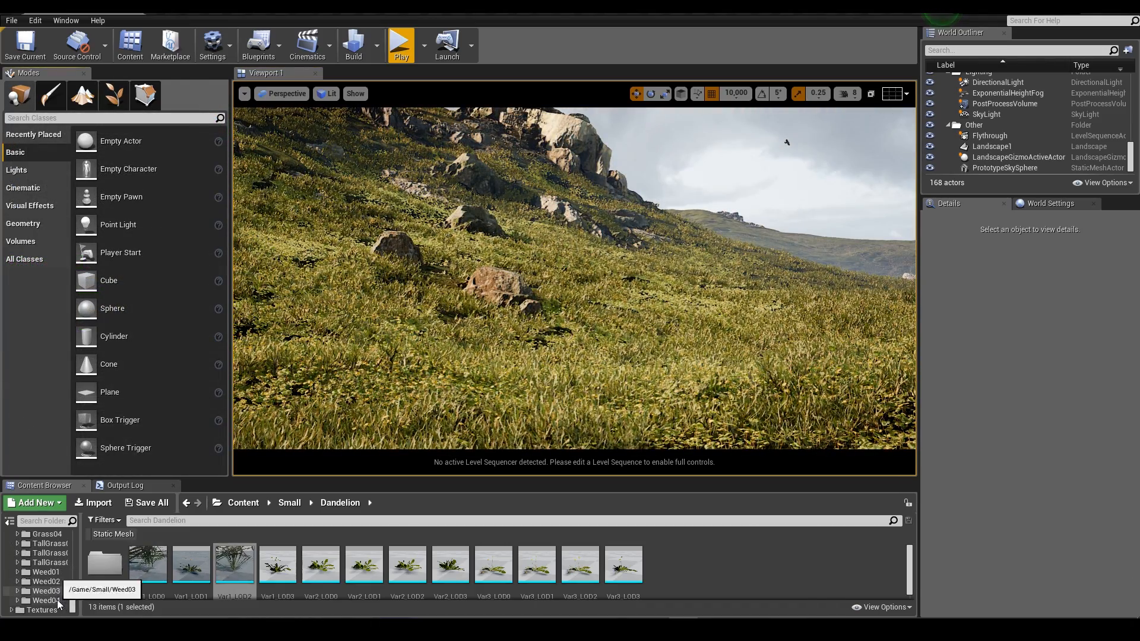
# Add the Var3_LOD2 mesh from the TallGrass03 folder as a foliage type and make it active for painting.
pyautogui.click(49, 553)
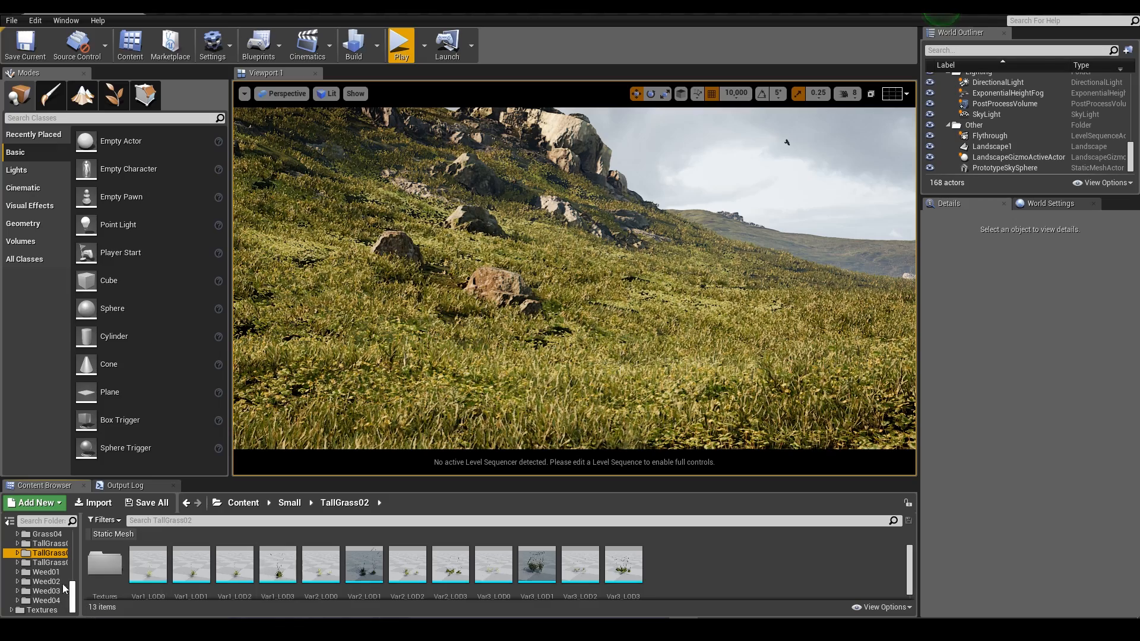
pyautogui.press('Down')
pyautogui.click(580, 564)
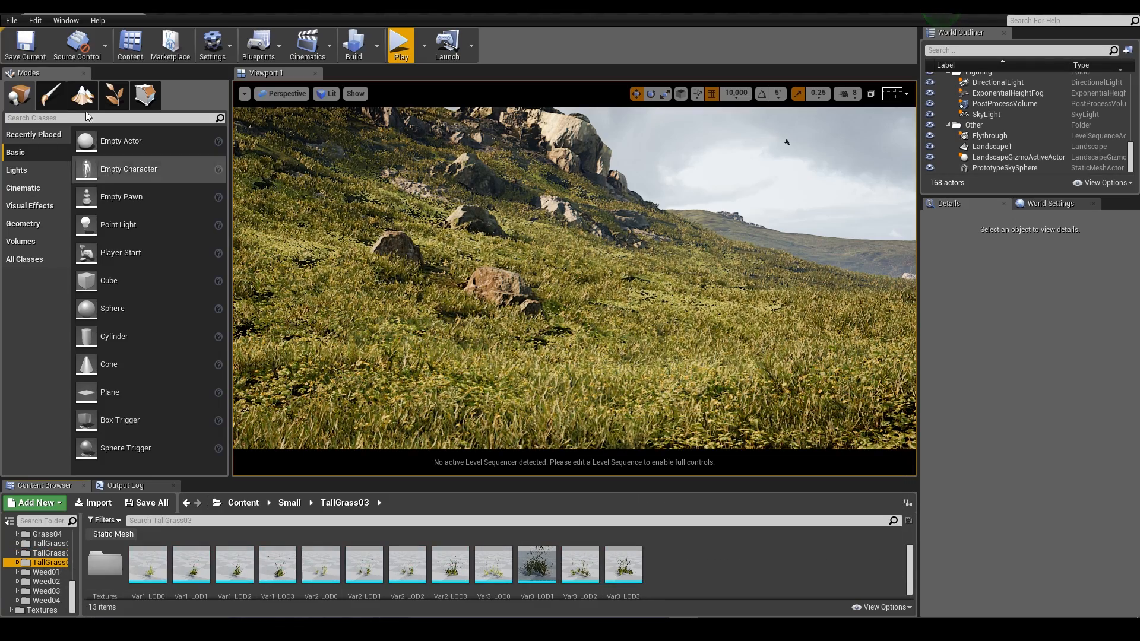
pyautogui.click(114, 95)
pyautogui.moveTo(187, 293)
pyautogui.mouseDown()
pyautogui.moveTo(202, 336)
pyautogui.moveTo(172, 324)
pyautogui.mouseUp()
pyautogui.click(166, 317)
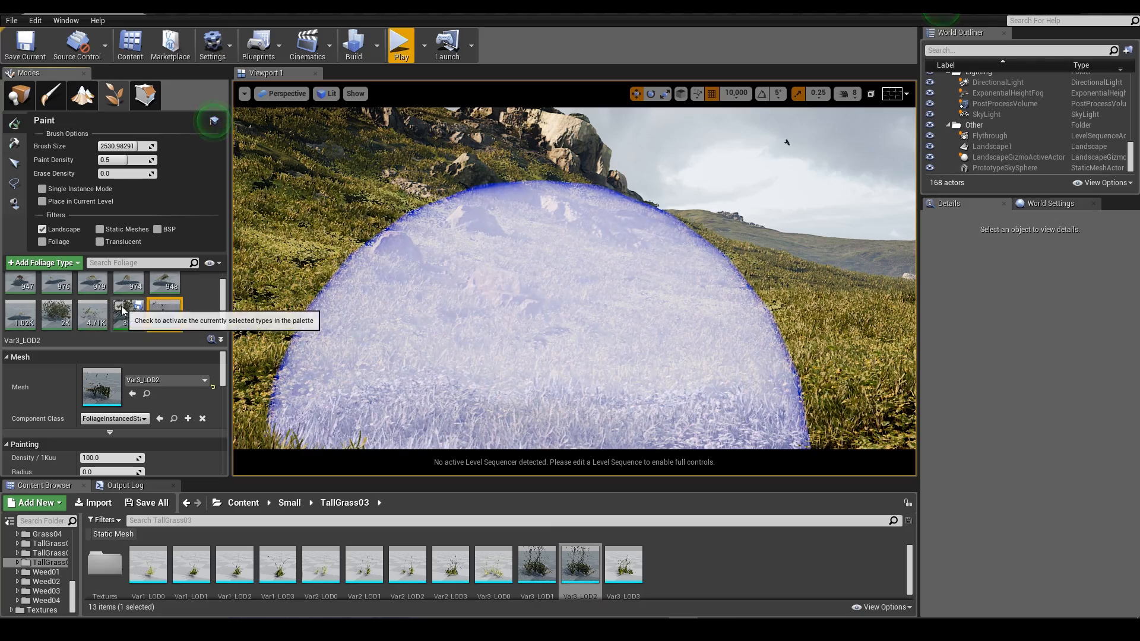
# Set the Var3_LOD2 foliage type's density to 10 and its uniform scale range to a minimum of 12 and maximum of 15.
pyautogui.scroll(-3, 117, 422)
pyautogui.click(113, 408)
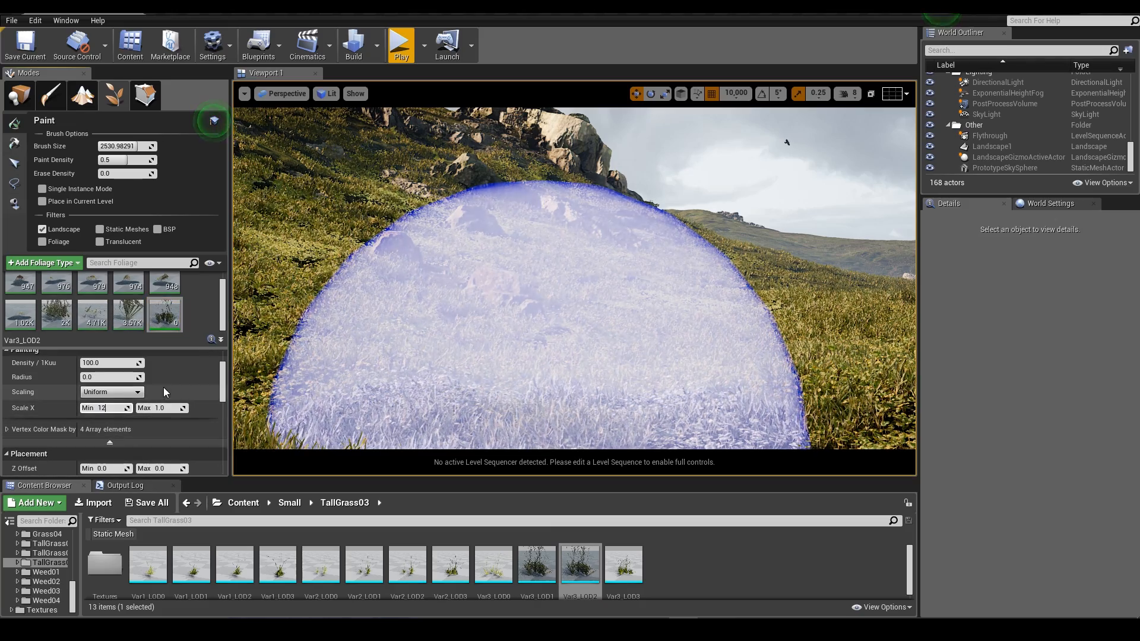
pyautogui.write('12')
pyautogui.press('Return')
pyautogui.click(164, 409)
pyautogui.write('15')
pyautogui.press('Return')
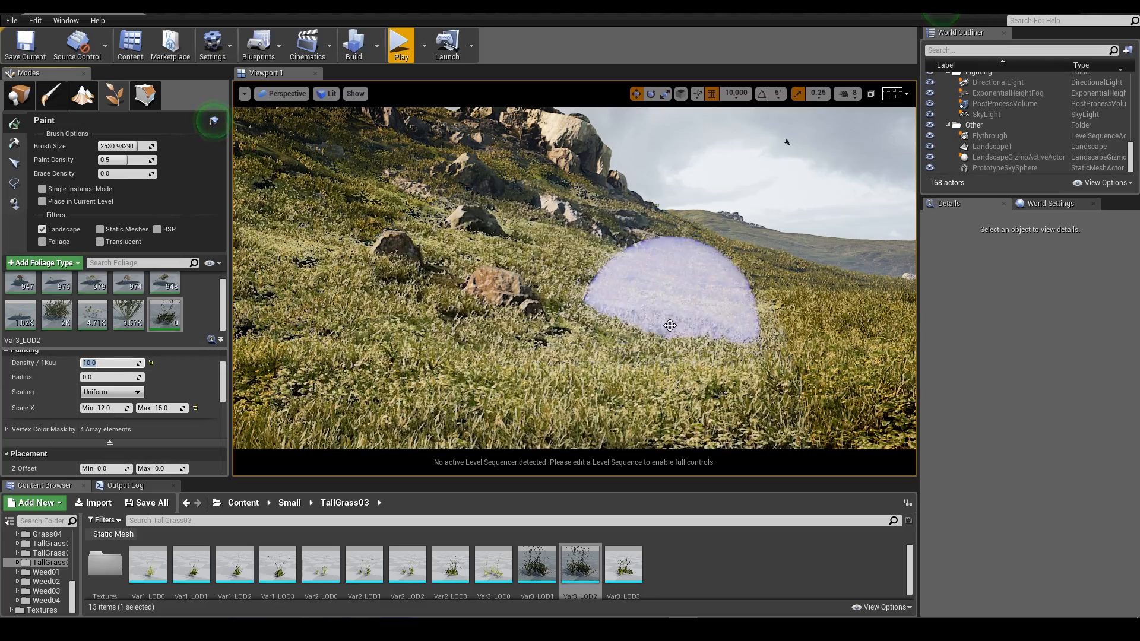
# Try painting the Var3_LOD2 tall grass over the slope beside the boulders at density 10.
pyautogui.moveTo(667, 280)
pyautogui.mouseDown()
pyautogui.moveTo(687, 344)
pyautogui.moveTo(631, 255)
pyautogui.moveTo(578, 240)
pyautogui.mouseUp()
pyautogui.hotkey('ctrl', 'z')
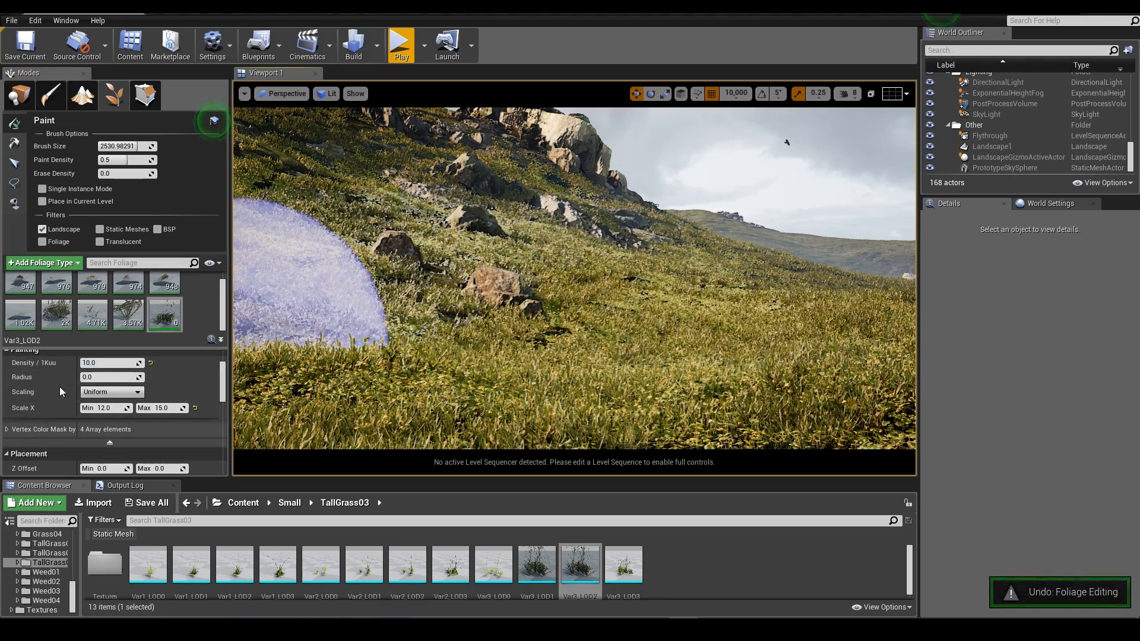
pyautogui.hotkey('ctrl', 'z')
# Set the Var3_LOD2 density to 1 and paint the tall grass around the lower boulders.
pyautogui.moveTo(682, 366); pyautogui.dragTo(632, 406, button='right')
pyautogui.moveTo(631, 406)
pyautogui.mouseDown()
pyautogui.moveTo(494, 450)
pyautogui.moveTo(523, 444)
pyautogui.mouseUp()
pyautogui.moveTo(523, 444)
pyautogui.mouseDown(button='right')
pyautogui.moveTo(526, 338)
pyautogui.moveTo(547, 380)
pyautogui.moveTo(570, 374)
pyautogui.moveTo(604, 323)
pyautogui.mouseUp(button='right')
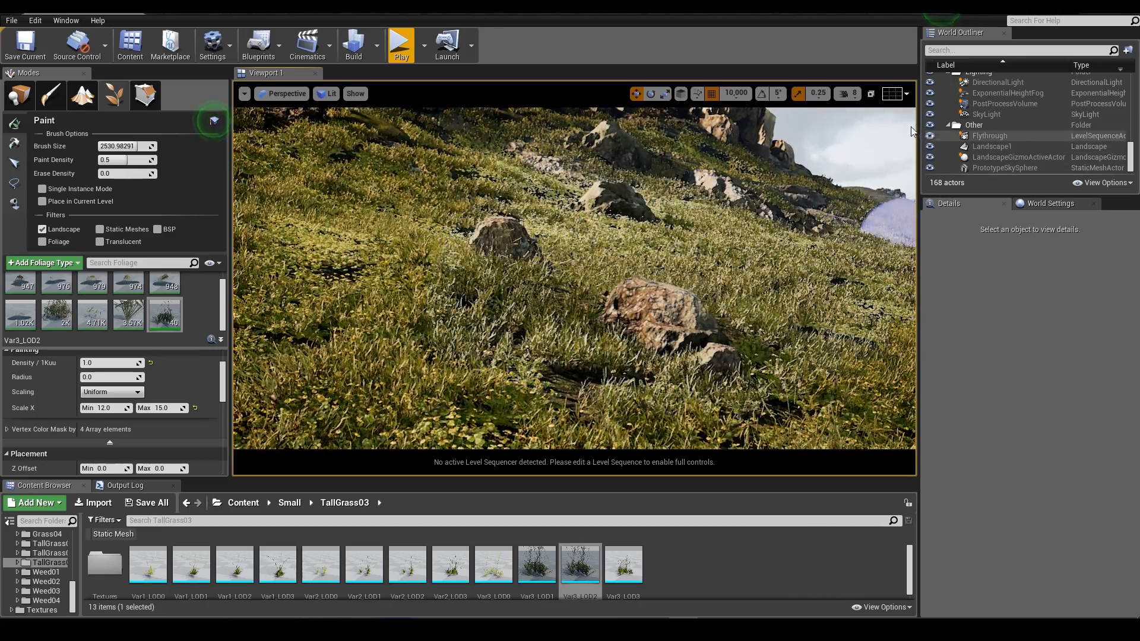
# Set the camera speed to 5 and paint more Var3_LOD2 tall grass over the slope beside and below the boulders.
pyautogui.click(850, 94)
pyautogui.click(864, 121)
pyautogui.moveTo(834, 184)
pyautogui.mouseDown(button='right')
pyautogui.moveTo(831, 136)
pyautogui.moveTo(816, 131)
pyautogui.moveTo(830, 132)
pyautogui.mouseUp(button='right')
pyautogui.moveTo(389, 270); pyautogui.dragTo(348, 259)
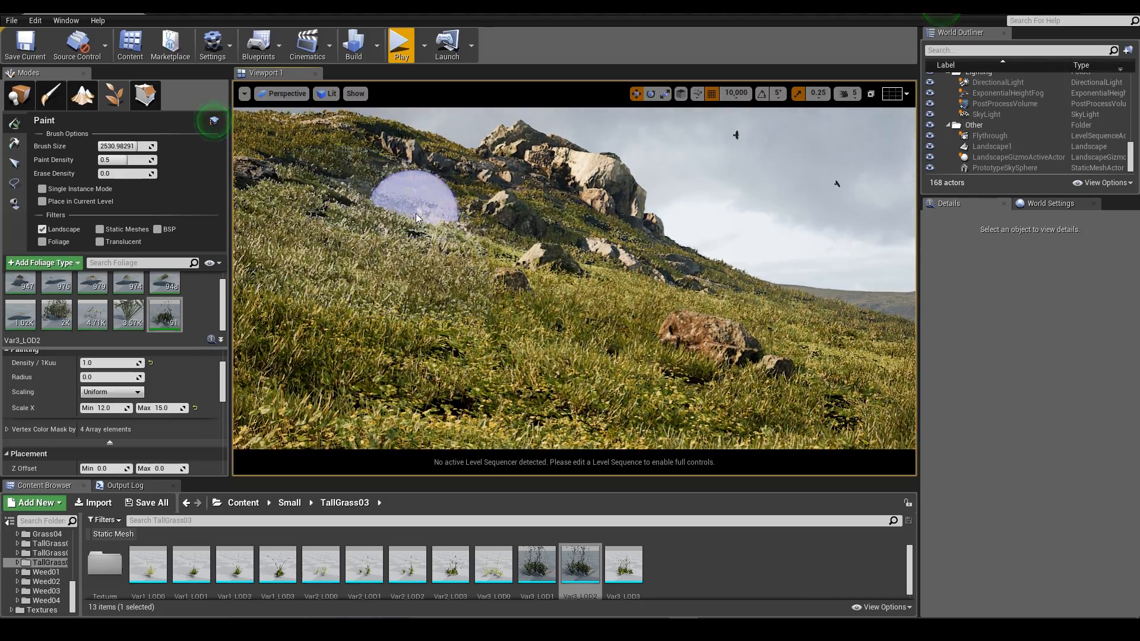
pyautogui.press('d')
pyautogui.moveTo(416, 218)
pyautogui.mouseDown(button='right')
pyautogui.moveTo(417, 203)
pyautogui.moveTo(438, 230)
pyautogui.mouseUp(button='right')
pyautogui.moveTo(502, 285)
pyautogui.mouseDown()
pyautogui.moveTo(572, 311)
pyautogui.moveTo(478, 348)
pyautogui.mouseUp()
pyautogui.moveTo(478, 348)
pyautogui.mouseDown(button='right')
pyautogui.moveTo(471, 325)
pyautogui.moveTo(441, 313)
pyautogui.mouseUp(button='right')
pyautogui.press('a')
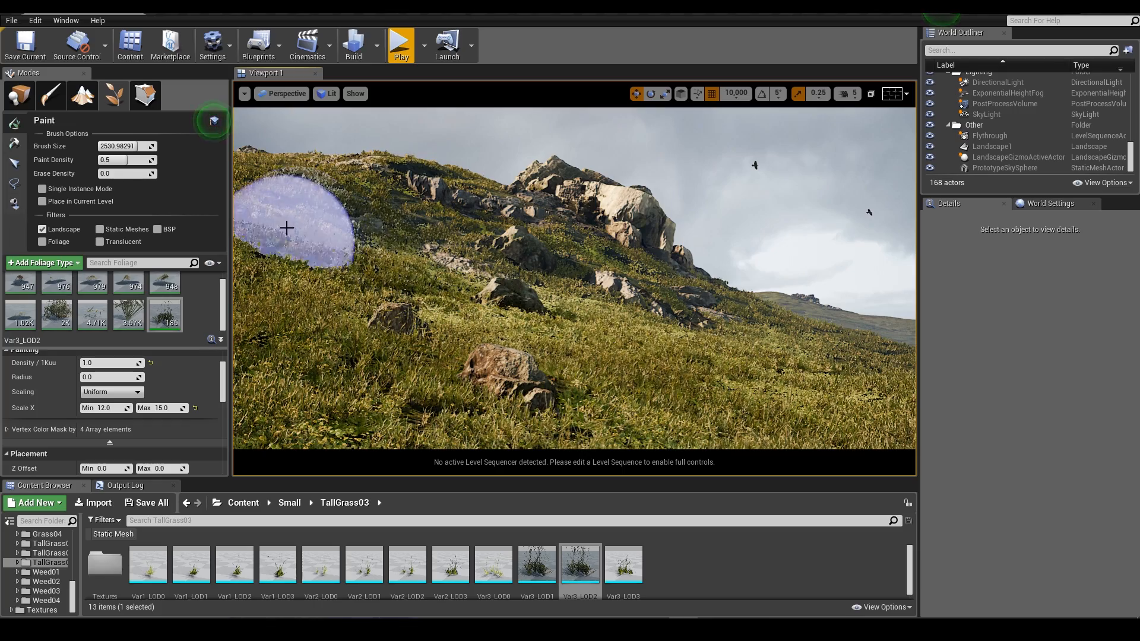
pyautogui.moveTo(534, 297); pyautogui.dragTo(566, 301, button='right')
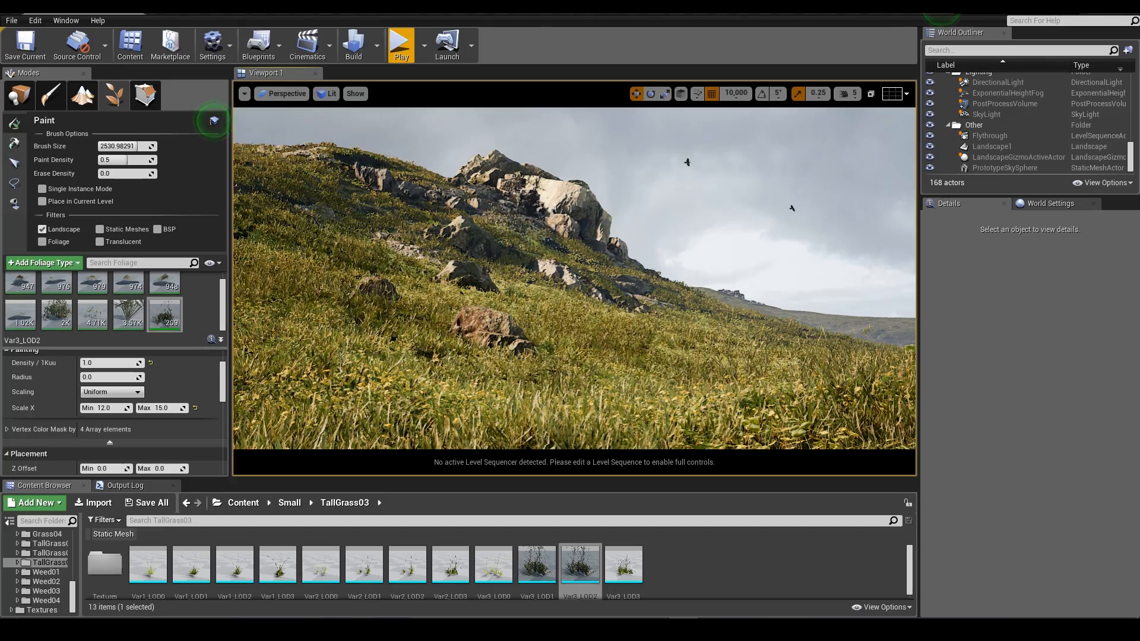
# Leave foliage painting and set the DirectionalLight's intensity to about 5.14 and the SkyLight's intensity to 0.6.
pyautogui.click(157, 315)
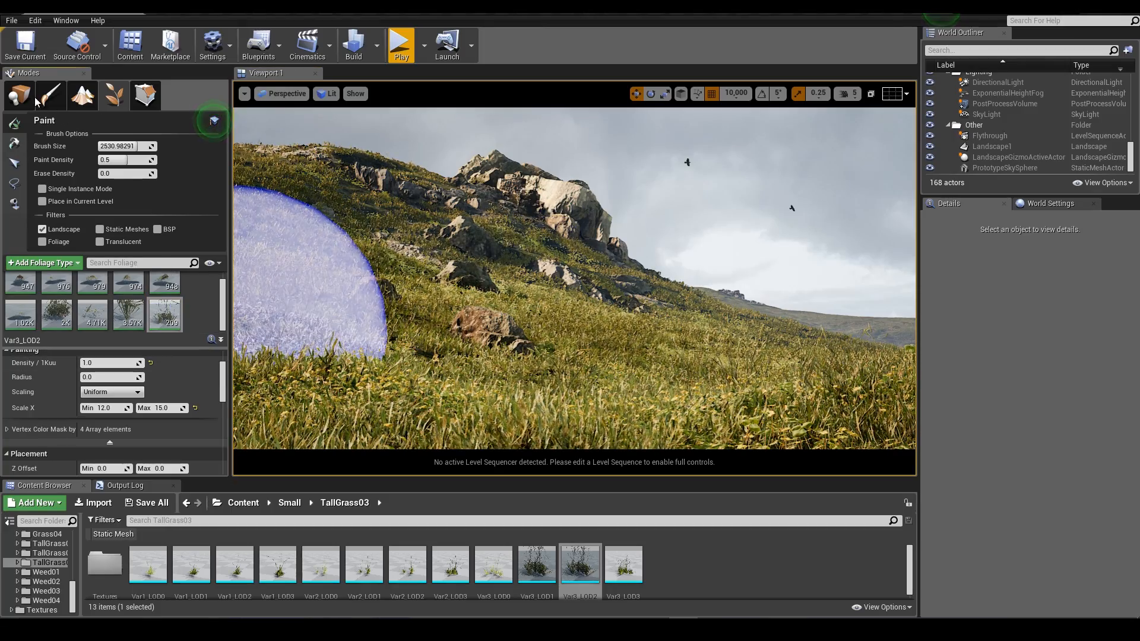
pyautogui.click(34, 99)
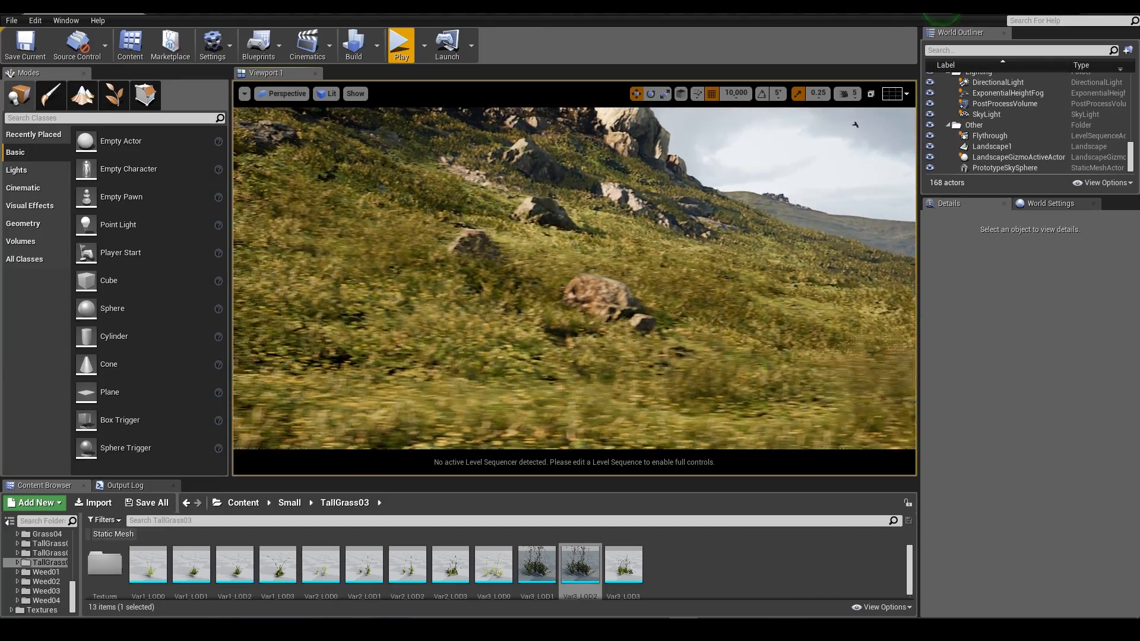
pyautogui.moveTo(575, 279)
pyautogui.mouseDown(button='right')
pyautogui.moveTo(559, 267)
pyautogui.moveTo(576, 274)
pyautogui.mouseUp(button='right')
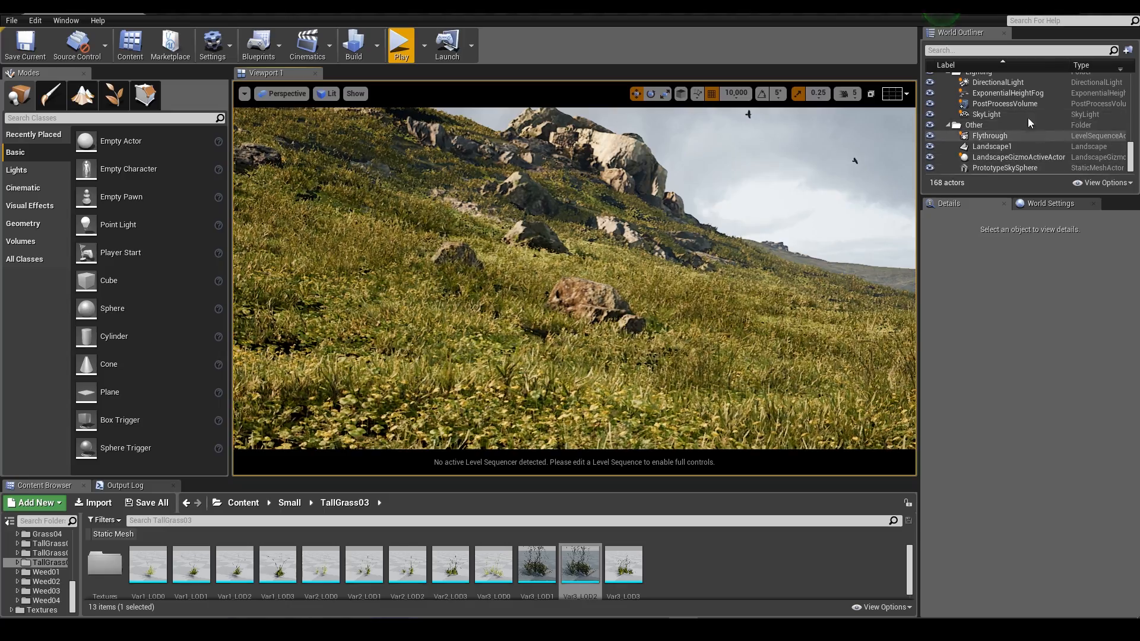
pyautogui.click(1008, 84)
pyautogui.moveTo(1037, 402); pyautogui.dragTo(1067, 402)
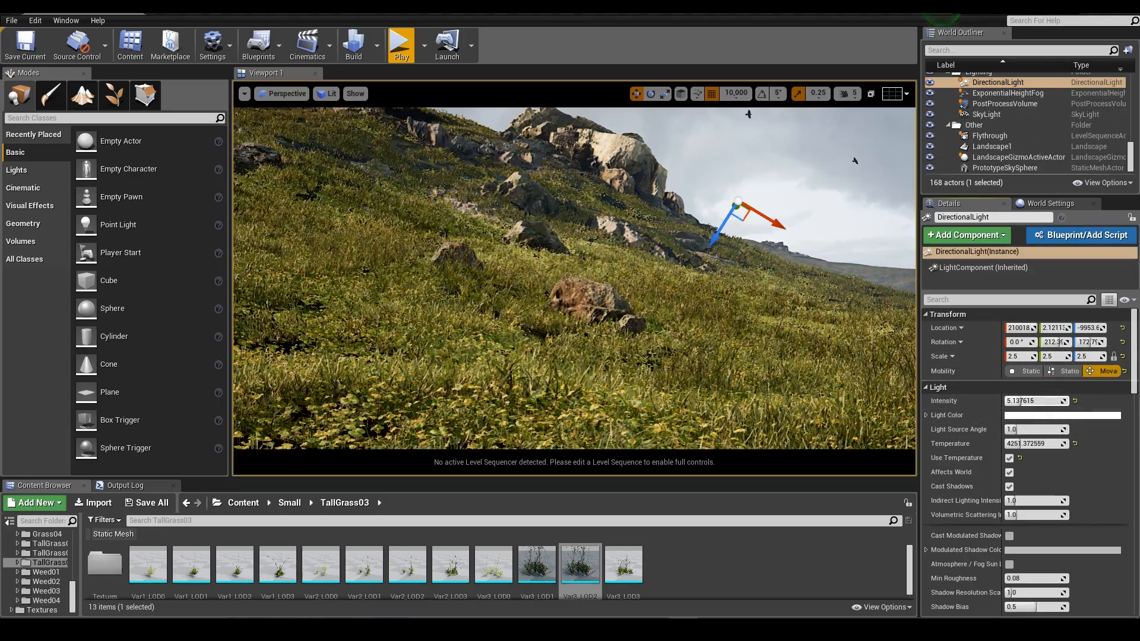
pyautogui.click(986, 114)
pyautogui.click(1028, 509)
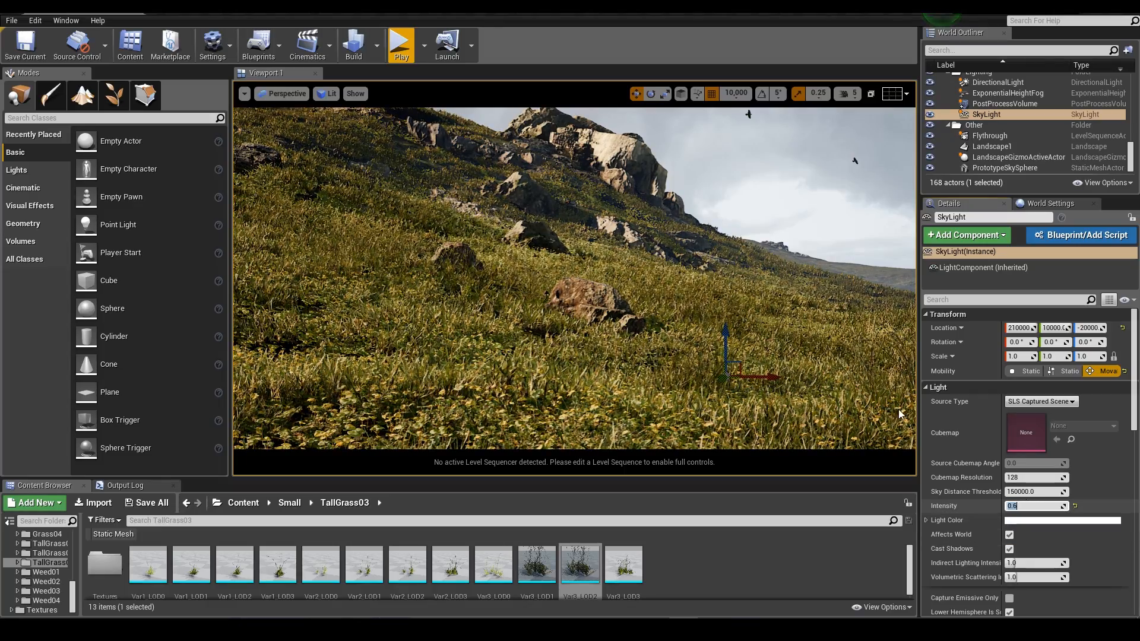
# Rotate the DirectionalLight about its Z axis to about 334.7 degrees.
pyautogui.click(998, 83)
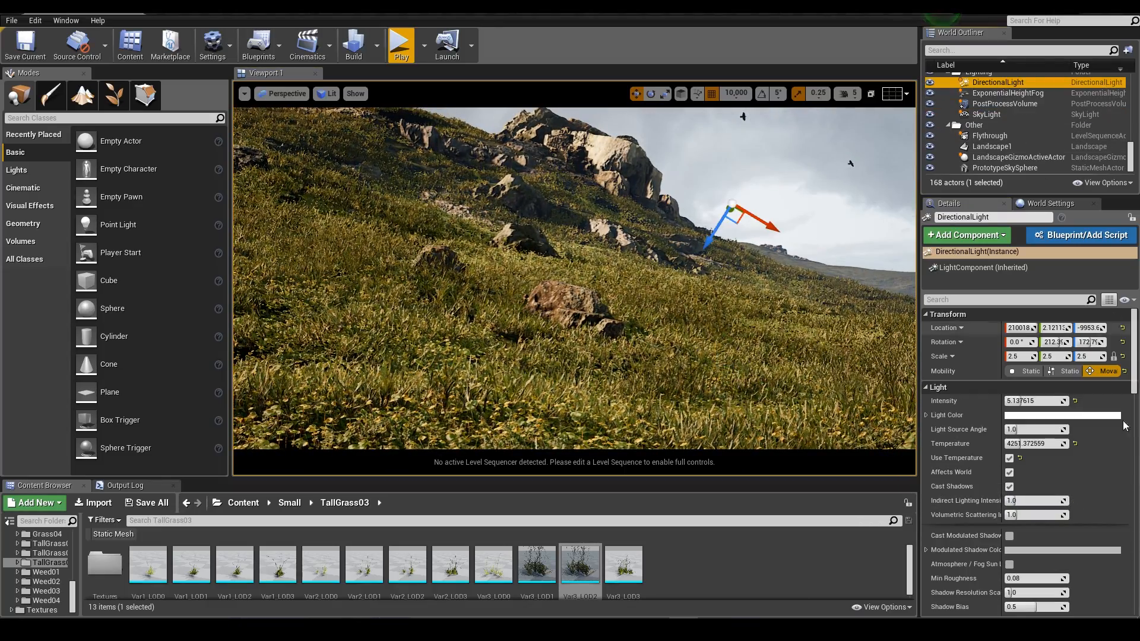
pyautogui.moveTo(1088, 330); pyautogui.dragTo(1099, 332)
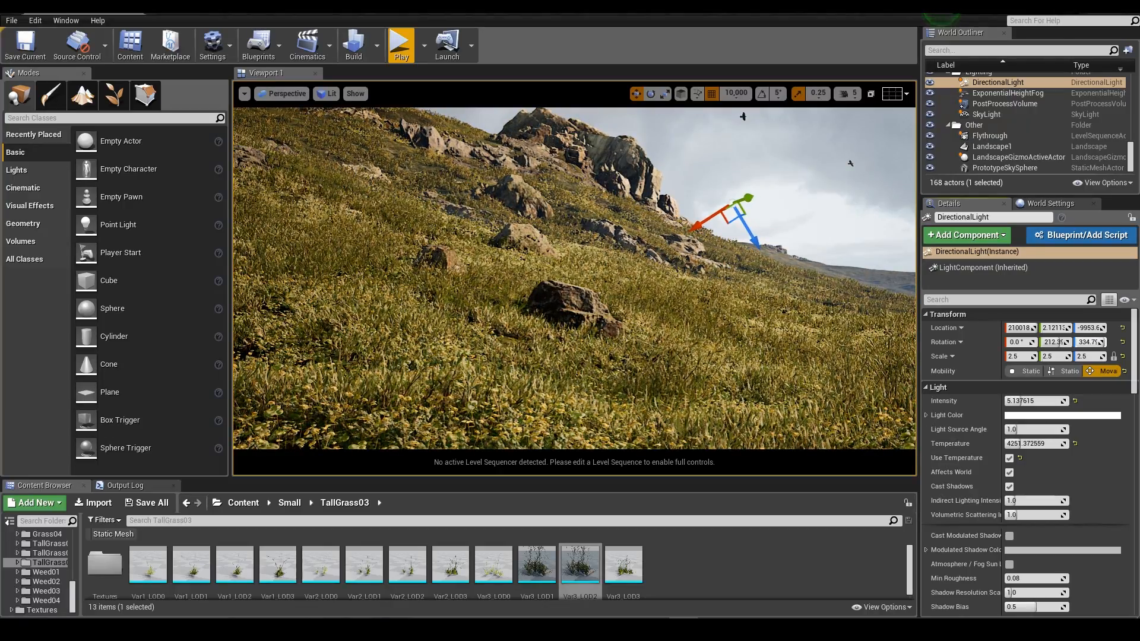
# Try a DirectionalLight temperature of about 3023 with a Y rotation of about 187 degrees, and undo these changes.
pyautogui.moveTo(1049, 443); pyautogui.dragTo(1024, 443)
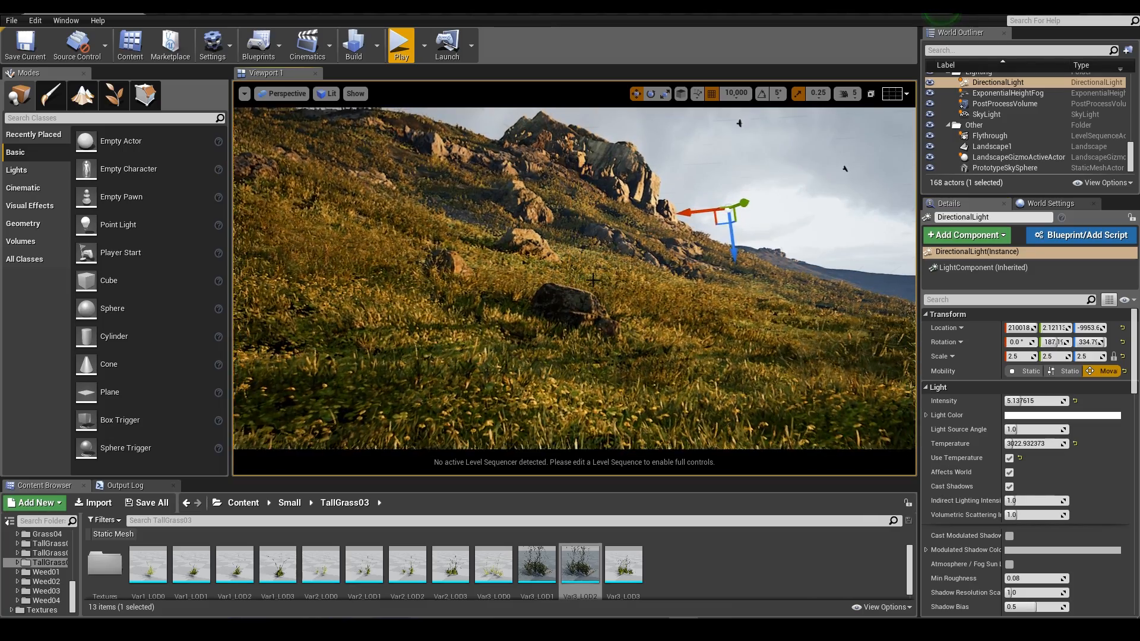
pyautogui.moveTo(593, 280); pyautogui.dragTo(570, 296, button='right')
pyautogui.hotkey('ctrl', 'z')
pyautogui.hotkey('ctrl', 'z')
pyautogui.hotkey('ctrl', 'z')
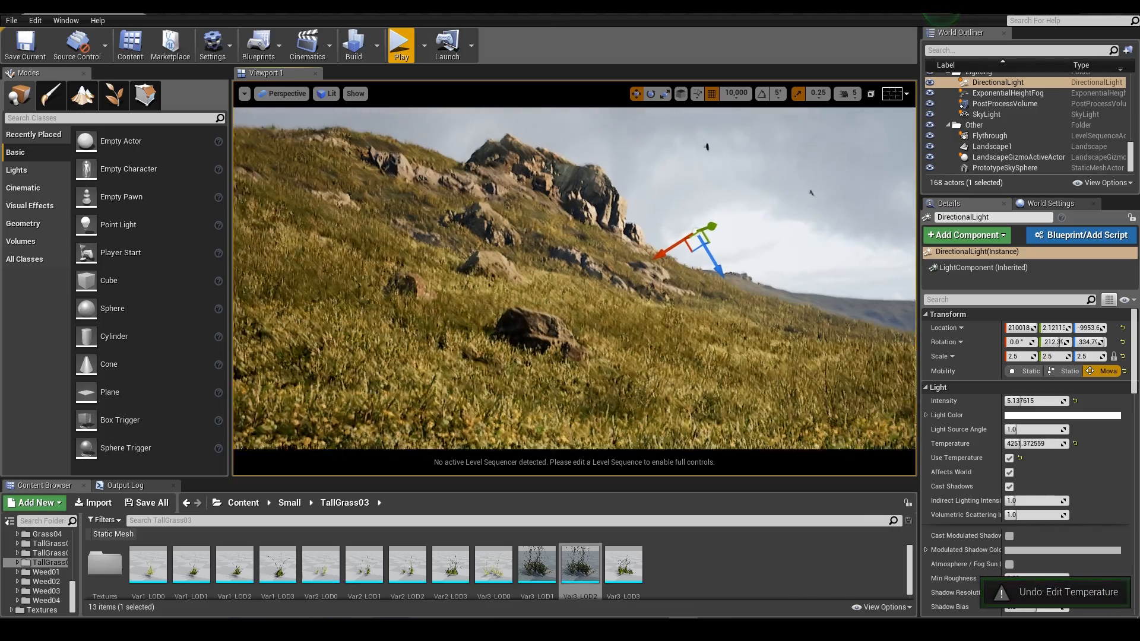
# Reduce the DirectionalLight's intensity to about 3.3.
pyautogui.moveTo(1036, 401); pyautogui.dragTo(1051, 401)
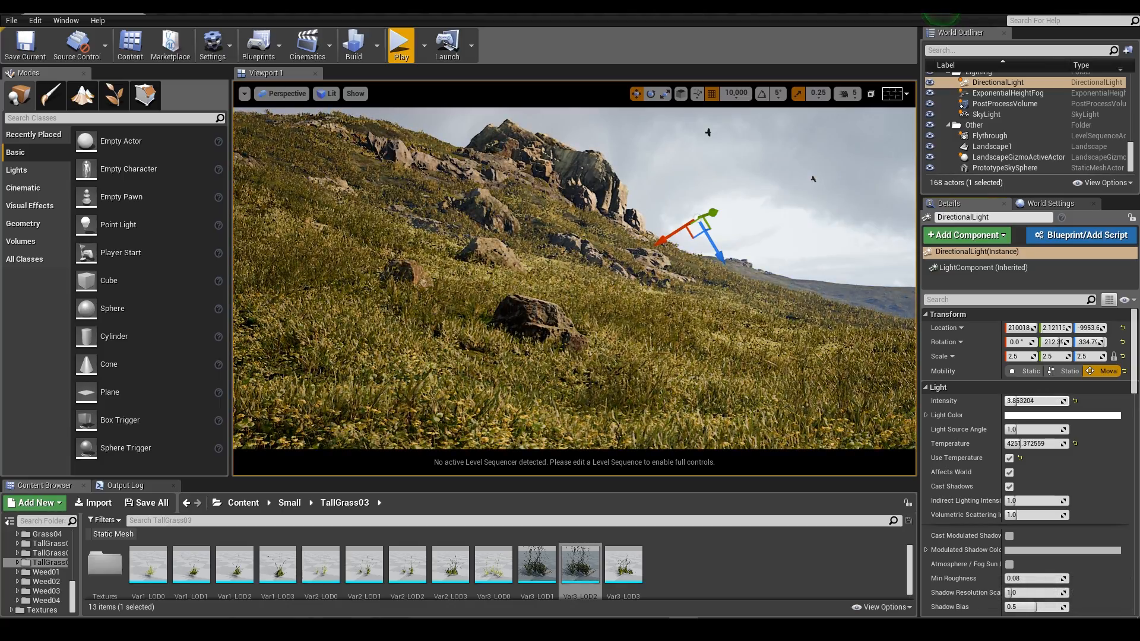
pyautogui.moveTo(574, 278); pyautogui.dragTo(565, 328, button='right')
pyautogui.press('w')
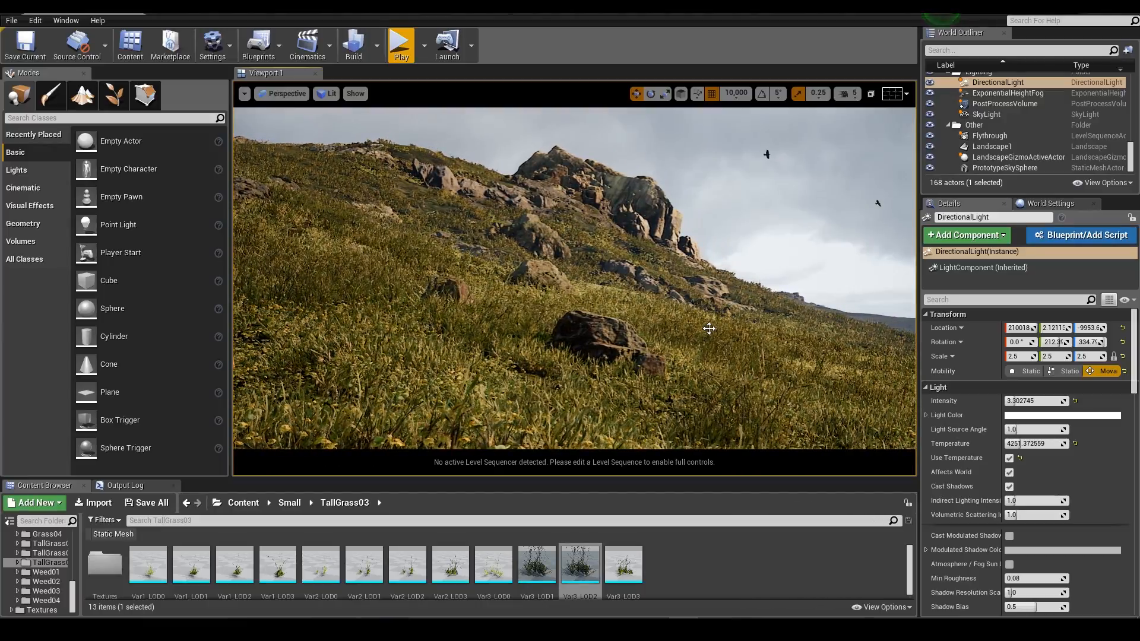
# Preview the hillside in full-screen play mode, stop the preview and return to the normal editor layout.
pyautogui.press('F11')
pyautogui.hotkey('alt', 'p')
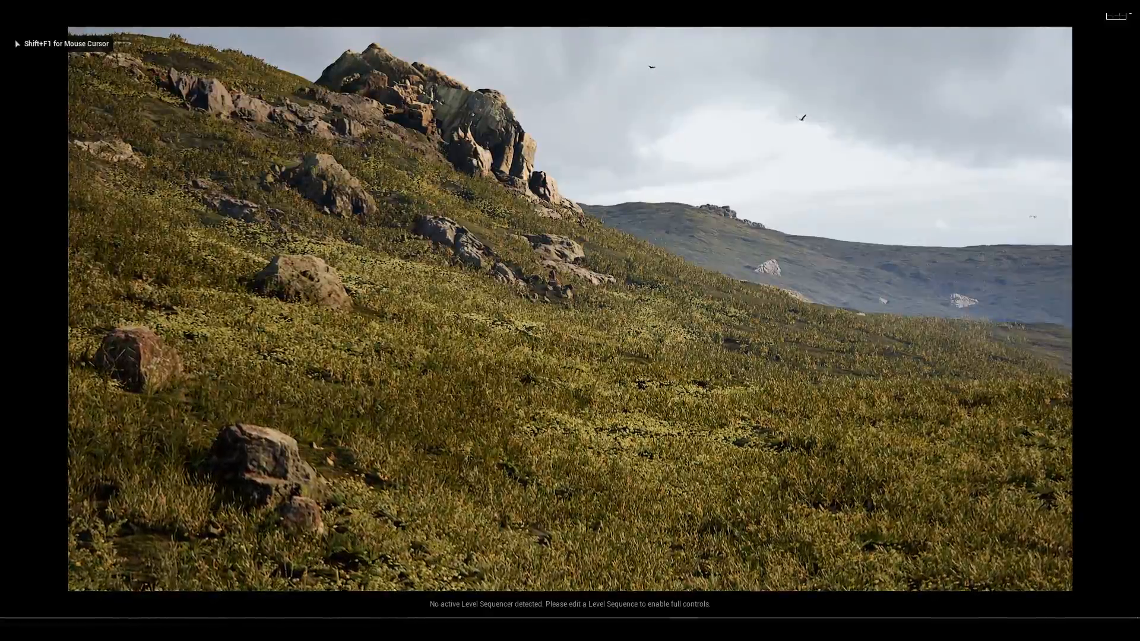
pyautogui.press('Escape')
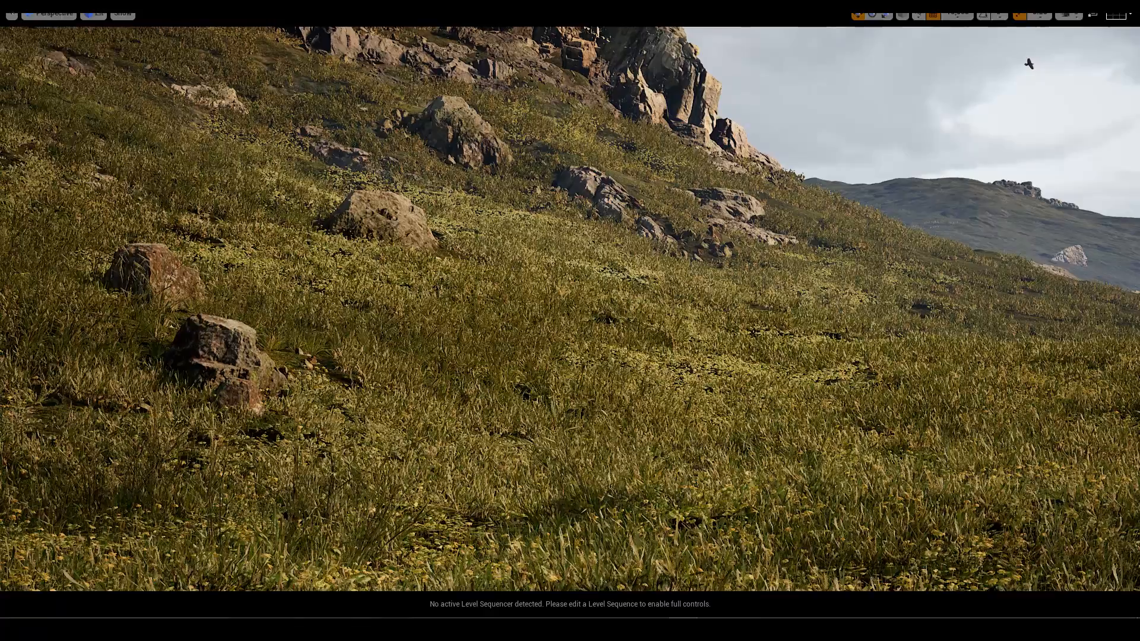
pyautogui.click(11, 13)
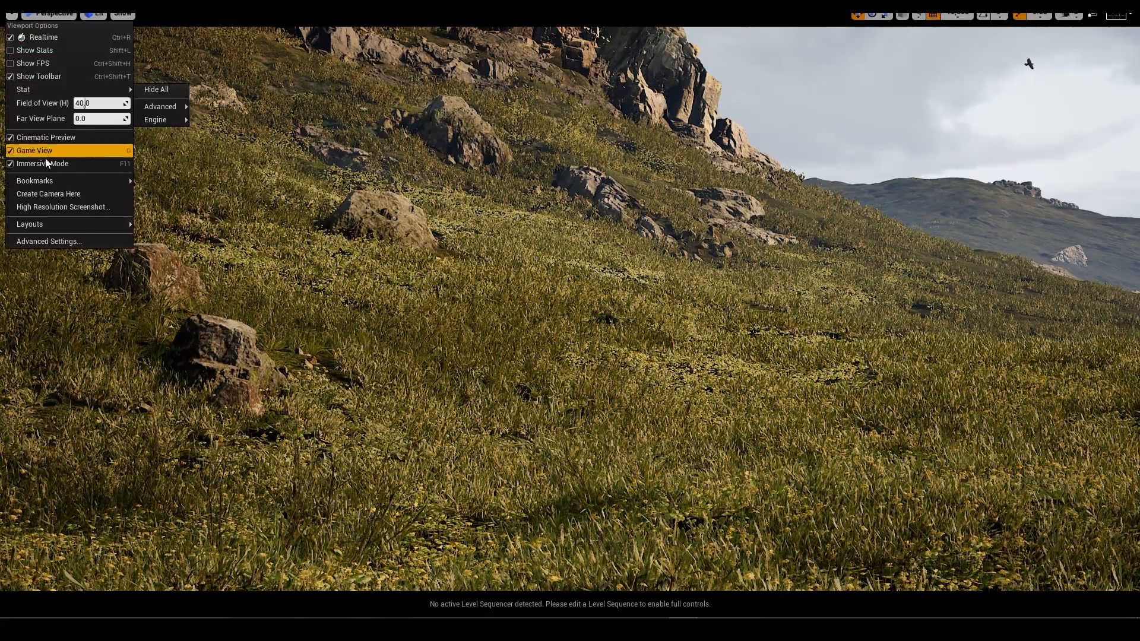
pyautogui.click(46, 163)
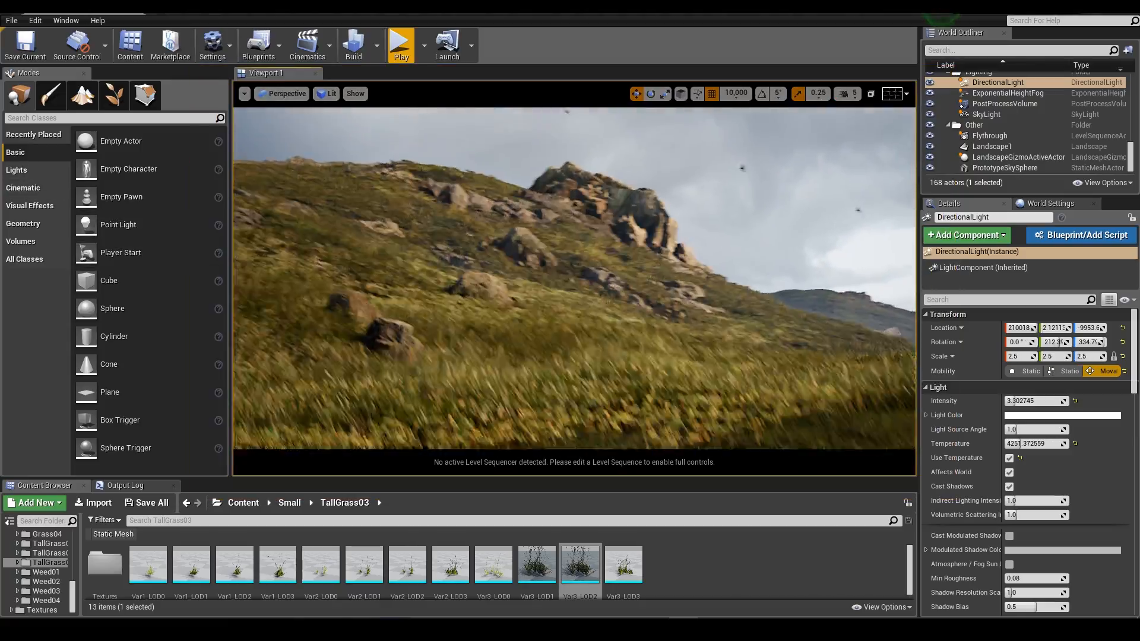
pyautogui.press('F11')
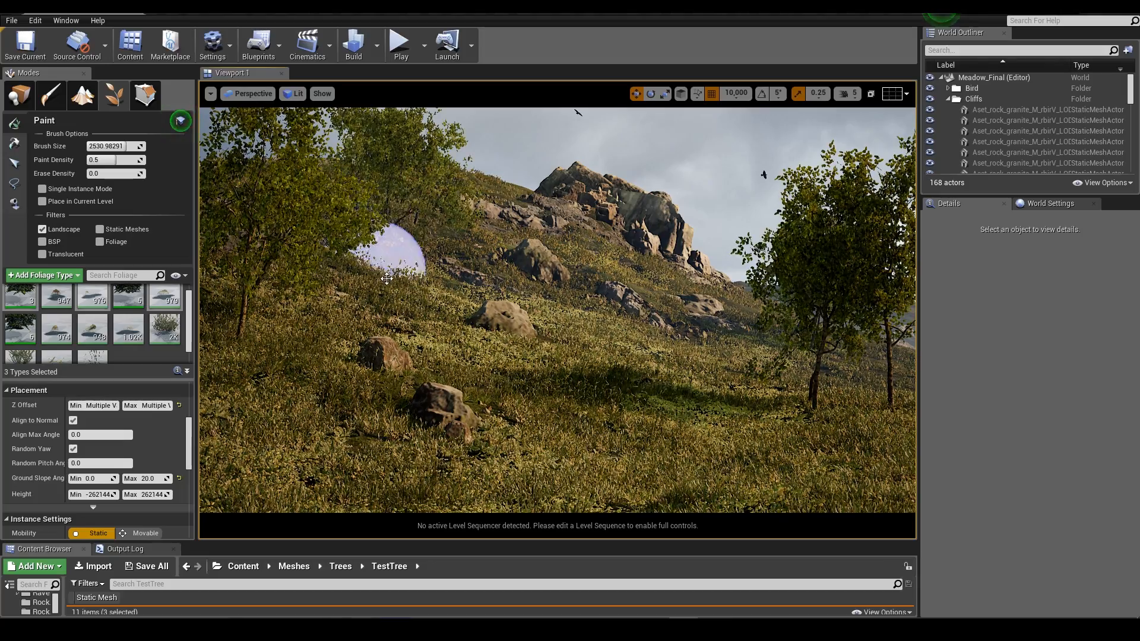
# Undo the last foliage stroke among the trees on the hillside.
pyautogui.hotkey('ctrl', 'z')
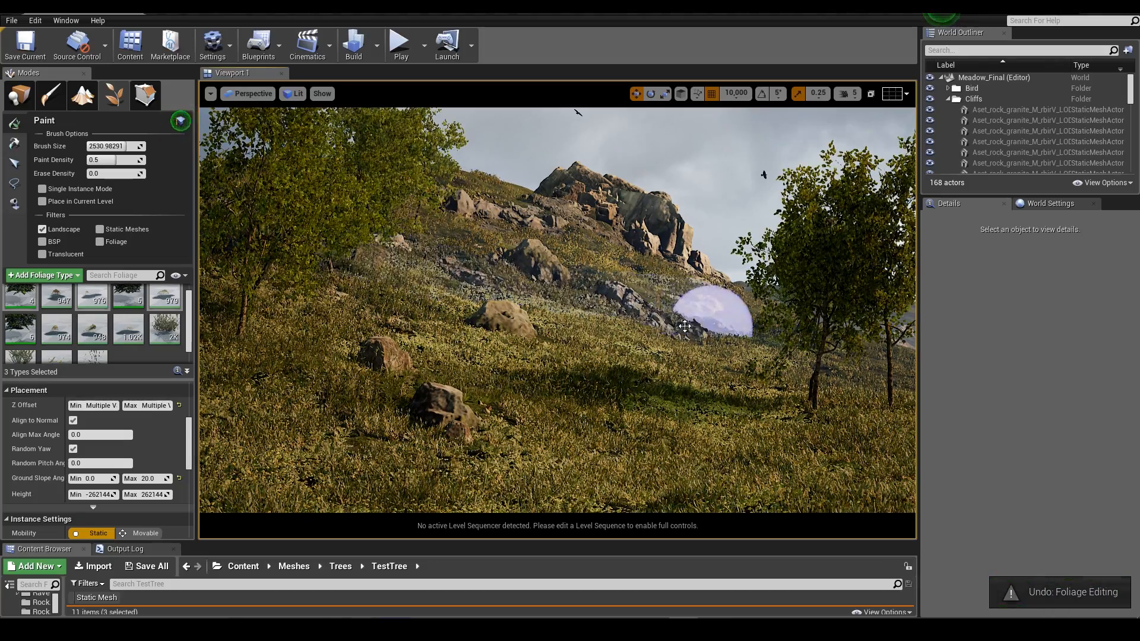
pyautogui.moveTo(685, 326); pyautogui.dragTo(698, 335, button='right')
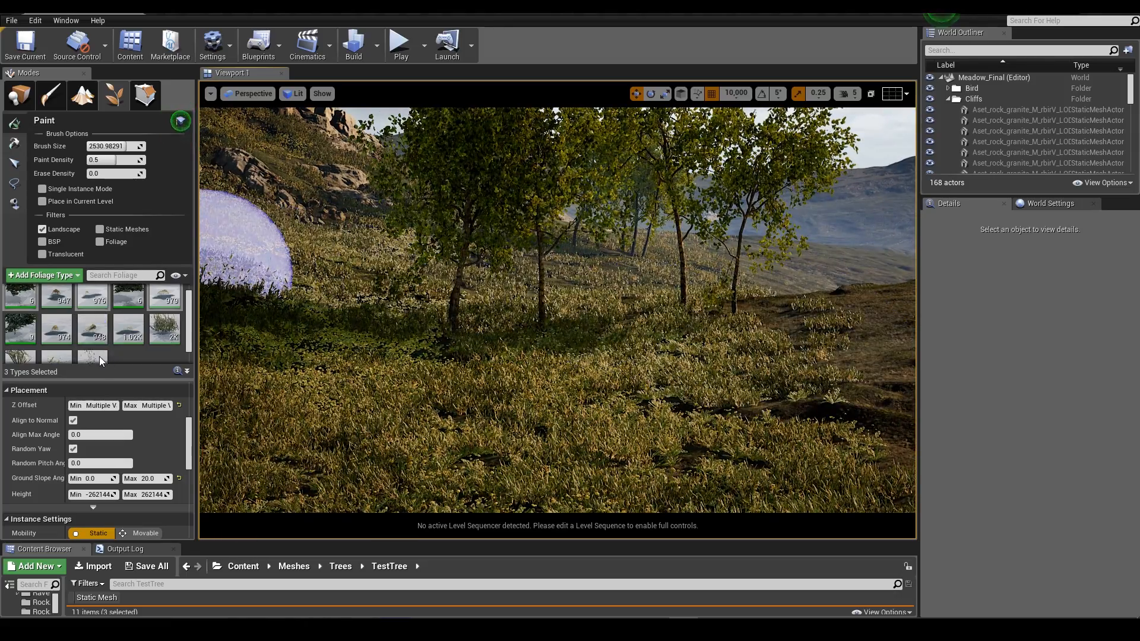
# Deactivate all foliage types in the palette and select the last five ground-plant types through Var3_LOD2.
pyautogui.moveTo(101, 361); pyautogui.dragTo(89, 362)
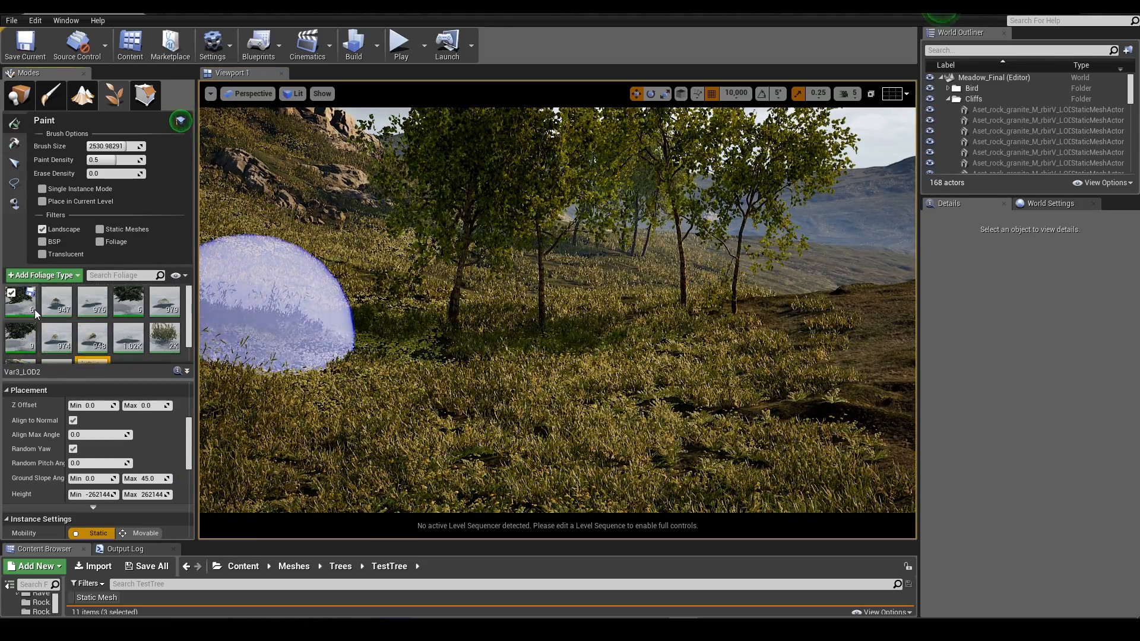
pyautogui.hotkey('ctrl', 'a')
pyautogui.click(129, 338)
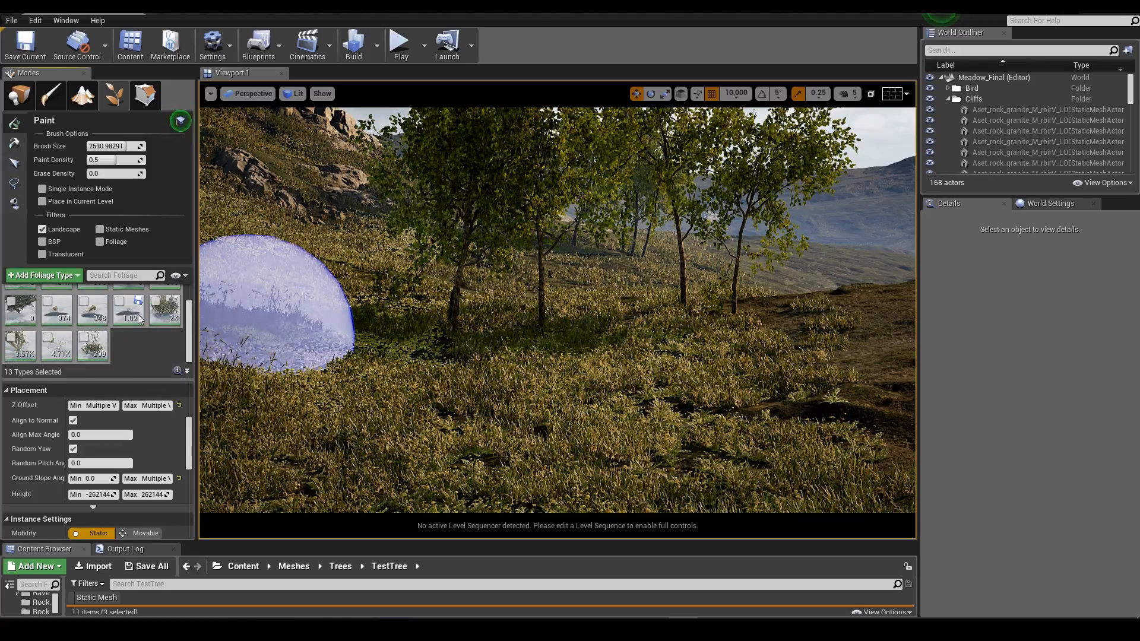
pyautogui.scroll(-1, 82, 350)
pyautogui.keyDown('shift'); pyautogui.click(82, 356); pyautogui.keyUp('shift')
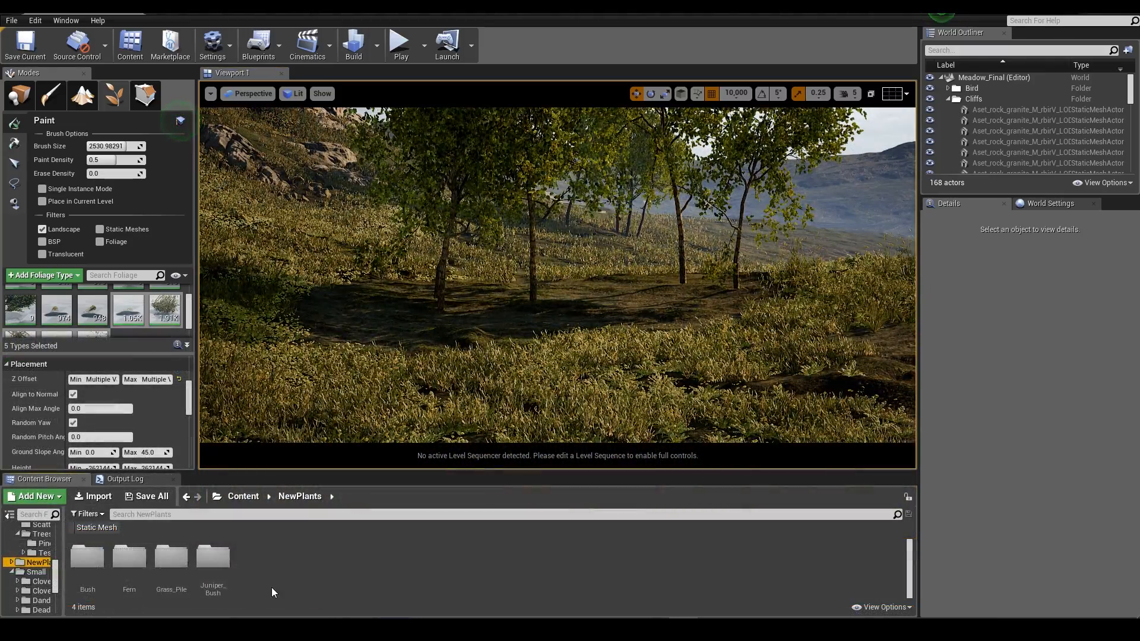
# Add the four DeadGrass Ground Scatter meshes, Var1 to Var4, from the NewPlants Grass_Pile folder as foliage types.
pyautogui.click(156, 566)
pyautogui.doubleClick(151, 567)
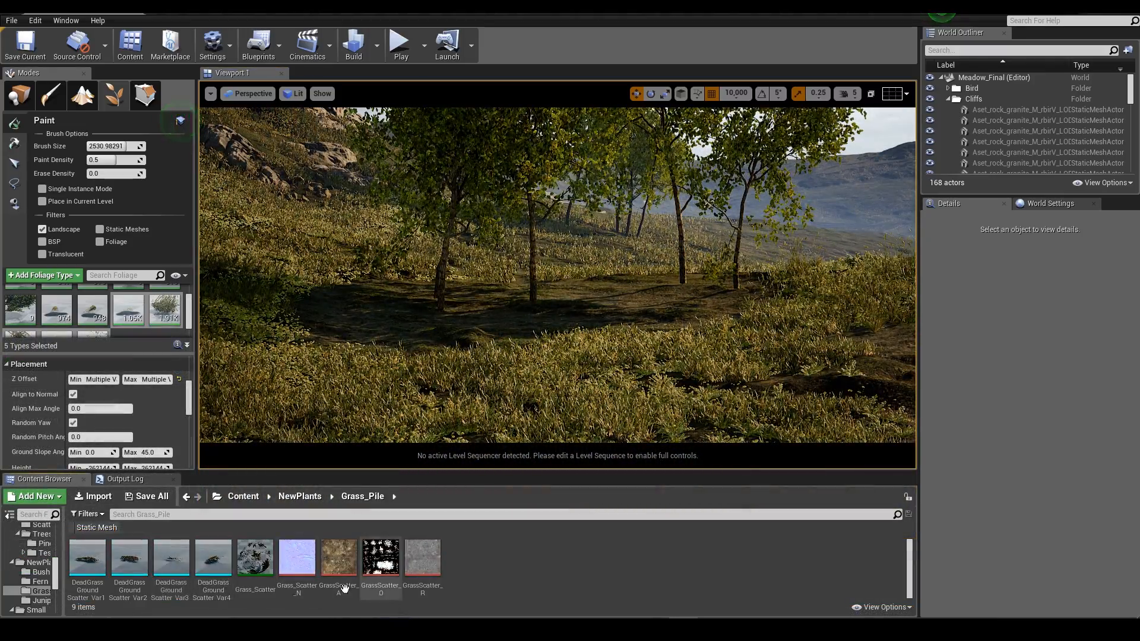
pyautogui.click(88, 558)
pyautogui.keyDown('shift'); pyautogui.click(209, 570); pyautogui.keyUp('shift')
pyautogui.moveTo(209, 571); pyautogui.dragTo(128, 345)
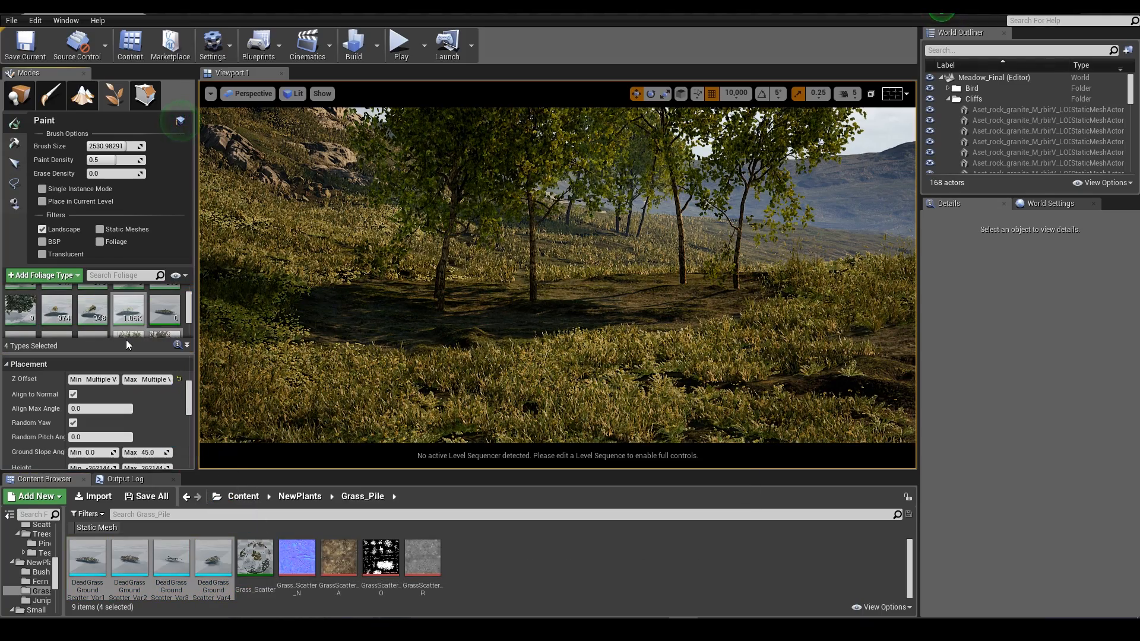
# Select the four new DeadGrass scatter foliage types and set their density to 5 and scale range to 25–50.
pyautogui.scroll(-1, 139, 321)
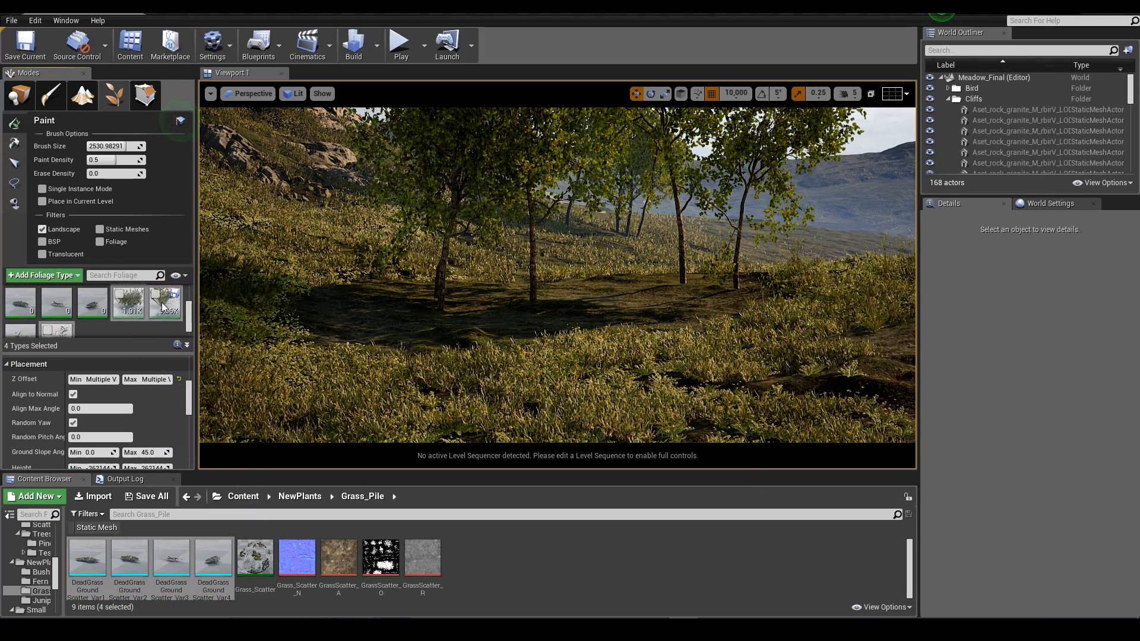
pyautogui.scroll(2, 163, 307)
pyautogui.click(163, 307)
pyautogui.scroll(-1, 163, 307)
pyautogui.keyDown('shift'); pyautogui.click(91, 321); pyautogui.keyUp('shift')
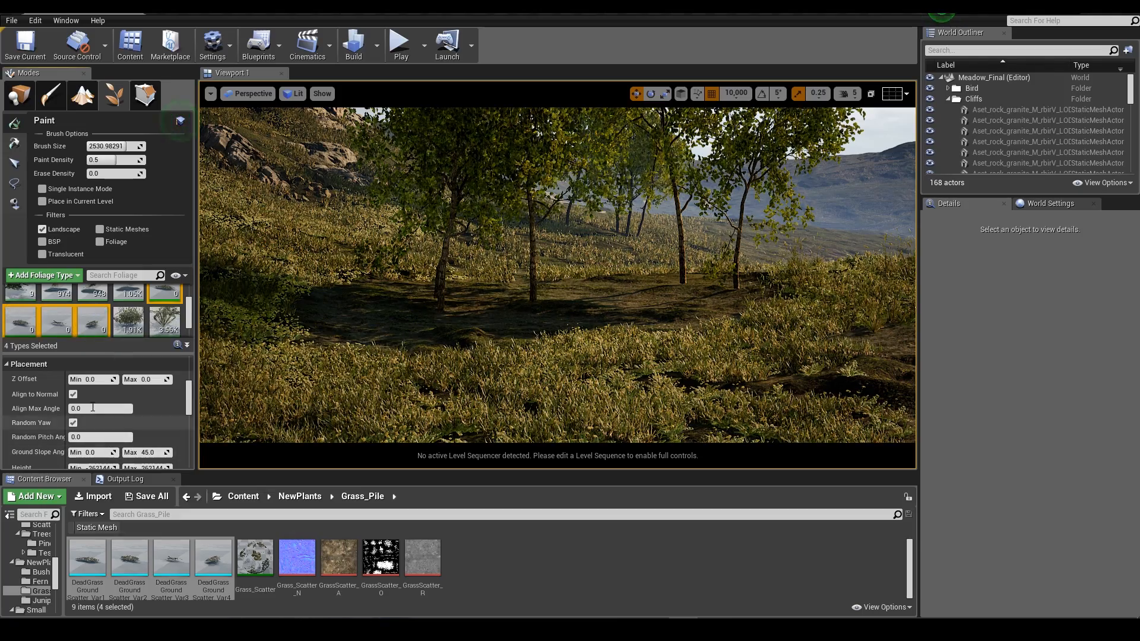
pyautogui.scroll(5, 92, 408)
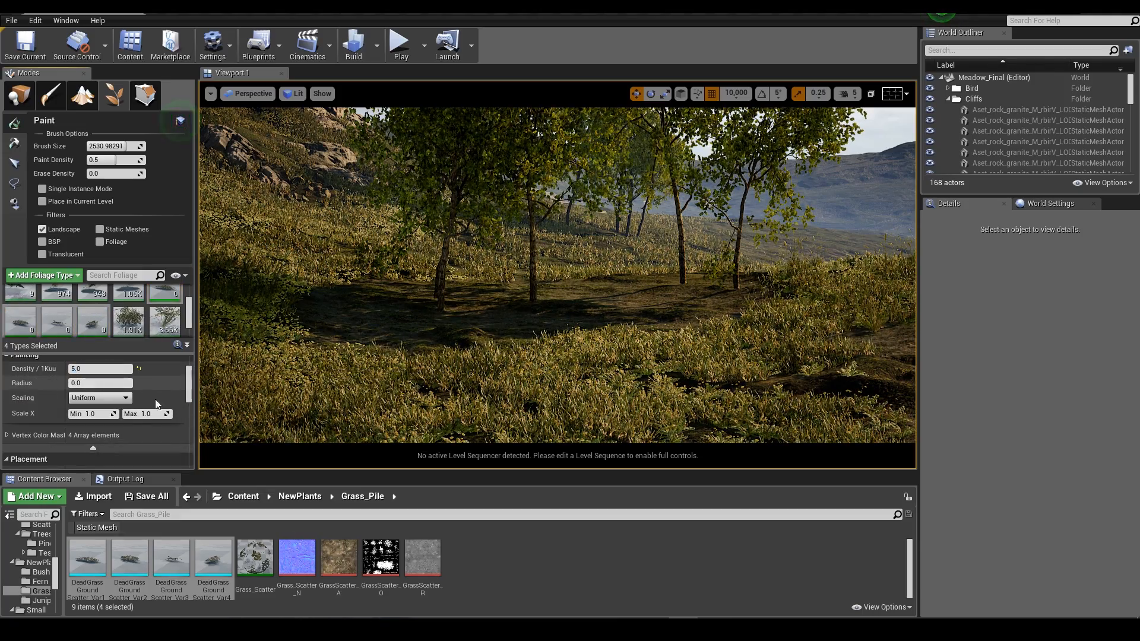
pyautogui.write('5')
pyautogui.press('Tab')
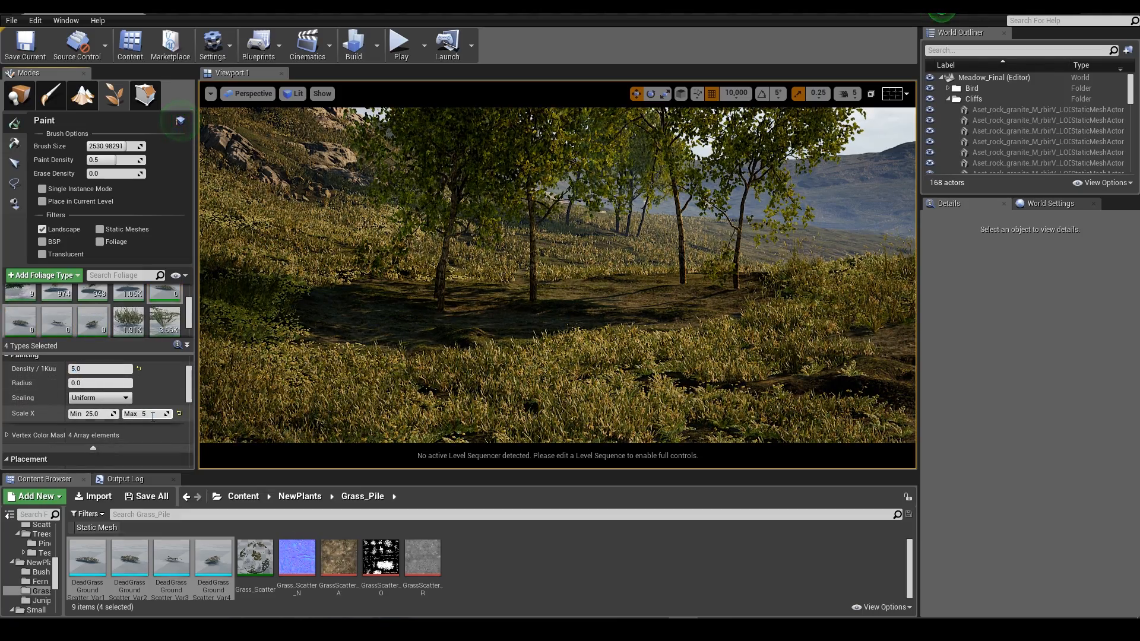
# Paint the DeadGrass scatter over the bare ground beneath the trees and into the surrounding grass.
pyautogui.moveTo(598, 319)
pyautogui.mouseDown()
pyautogui.moveTo(675, 279)
pyautogui.moveTo(367, 336)
pyautogui.moveTo(427, 300)
pyautogui.moveTo(745, 305)
pyautogui.moveTo(373, 287)
pyautogui.moveTo(537, 321)
pyautogui.moveTo(519, 298)
pyautogui.mouseUp()
pyautogui.press('w')
pyautogui.moveTo(519, 298)
pyautogui.mouseDown(button='right')
pyautogui.moveTo(547, 312)
pyautogui.moveTo(548, 329)
pyautogui.mouseUp(button='right')
pyautogui.moveTo(523, 302)
pyautogui.mouseDown()
pyautogui.moveTo(473, 261)
pyautogui.moveTo(774, 336)
pyautogui.moveTo(455, 385)
pyautogui.mouseUp()
pyautogui.press('s')
pyautogui.moveTo(455, 385); pyautogui.dragTo(524, 369, button='right')
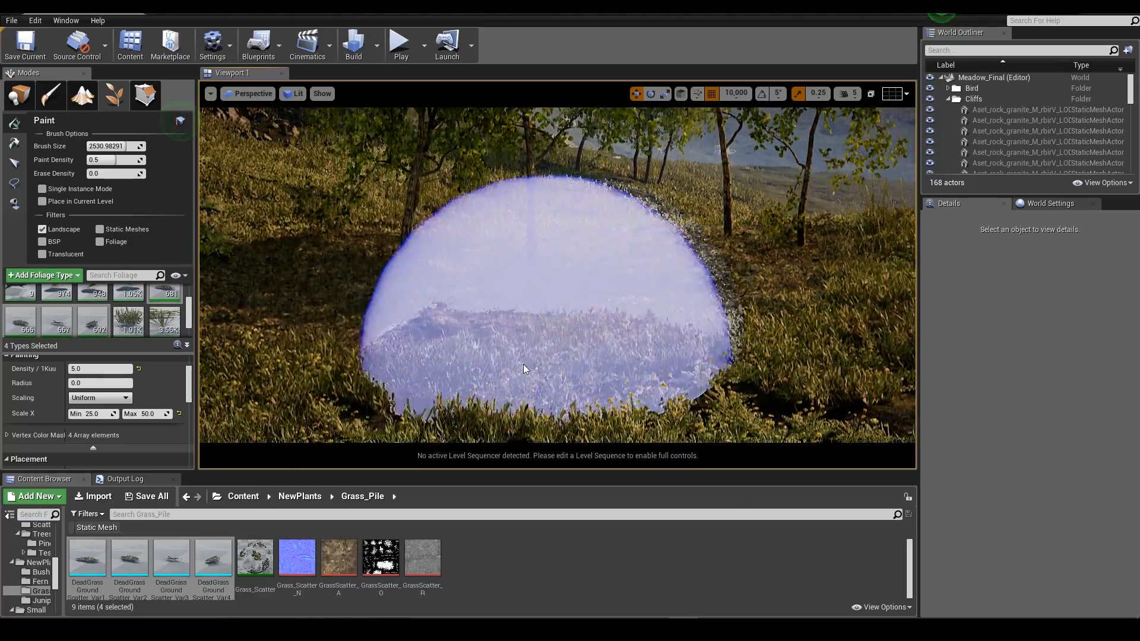
# Erase part of the DeadGrass scatter from the grass in front of the trees.
pyautogui.moveTo(524, 369)
pyautogui.keyDown('shift'); pyautogui.mouseDown()
pyautogui.moveTo(411, 375)
pyautogui.moveTo(654, 271)
pyautogui.moveTo(410, 326)
pyautogui.moveTo(428, 333)
pyautogui.mouseUp(); pyautogui.keyUp('shift')
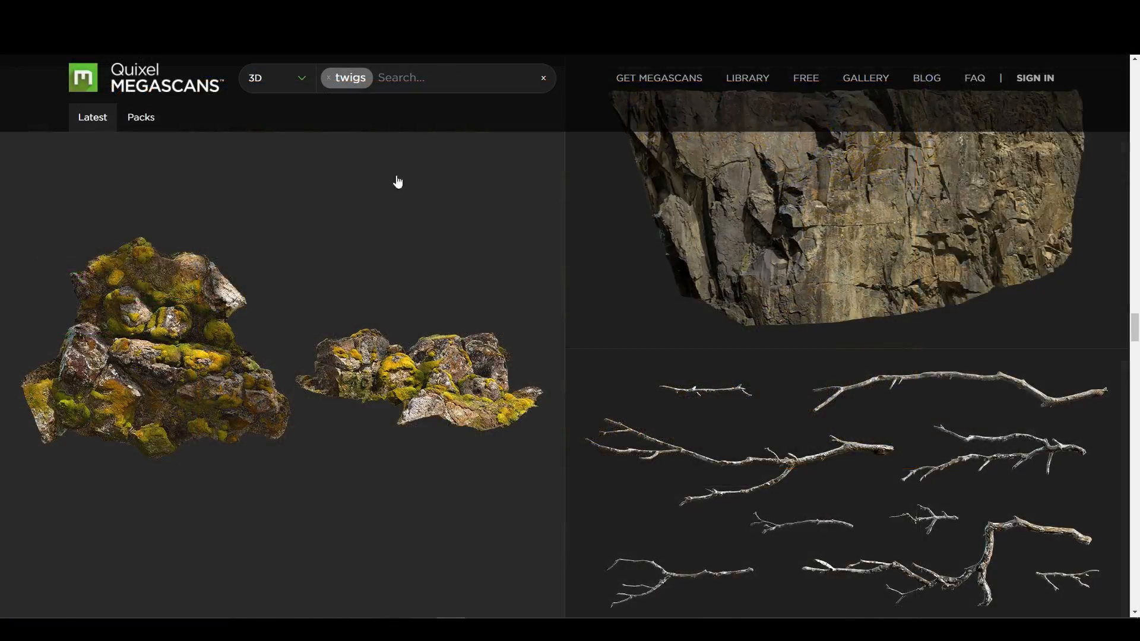
# View the Debris branch scan among the twigs results in the Quixel Megascans library.
pyautogui.scroll(-3, 870, 334)
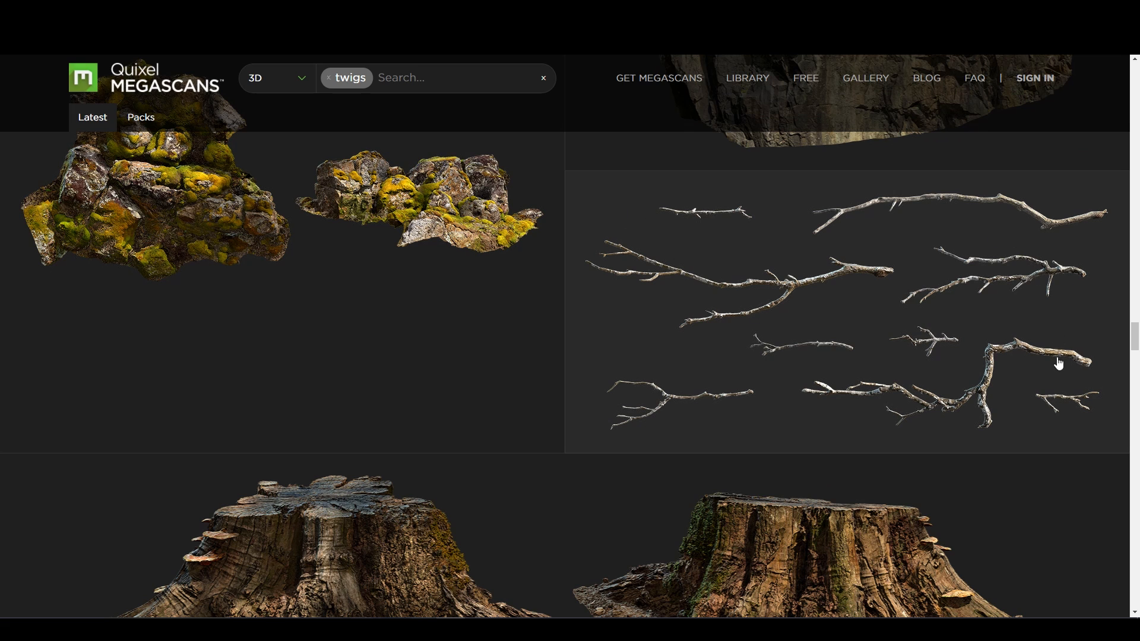
pyautogui.click(625, 248)
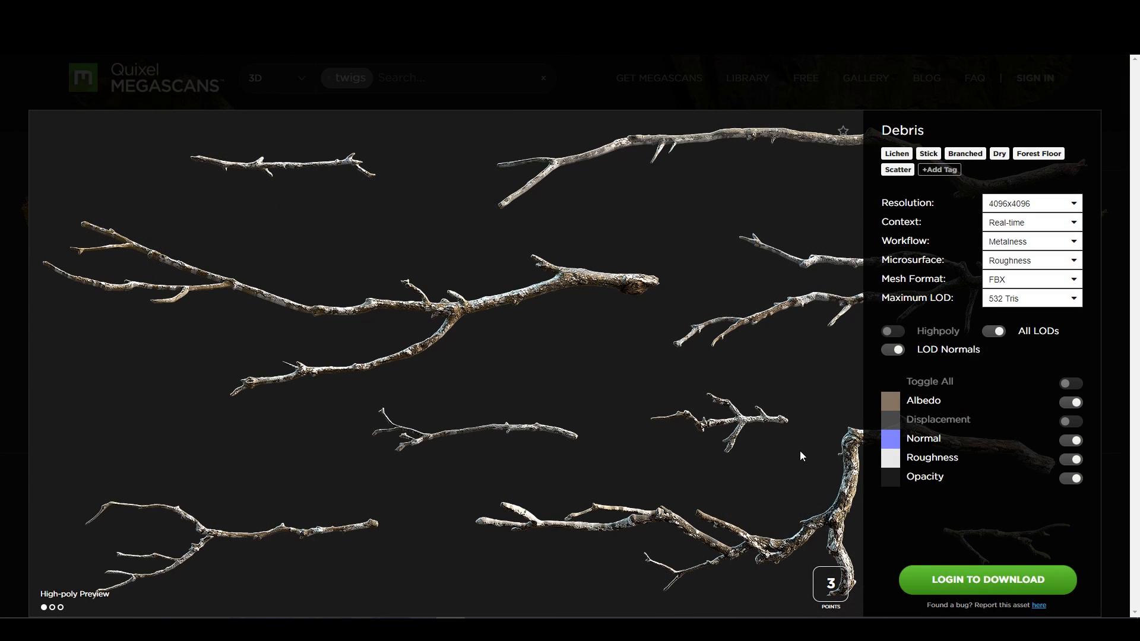
pyautogui.click(4, 282)
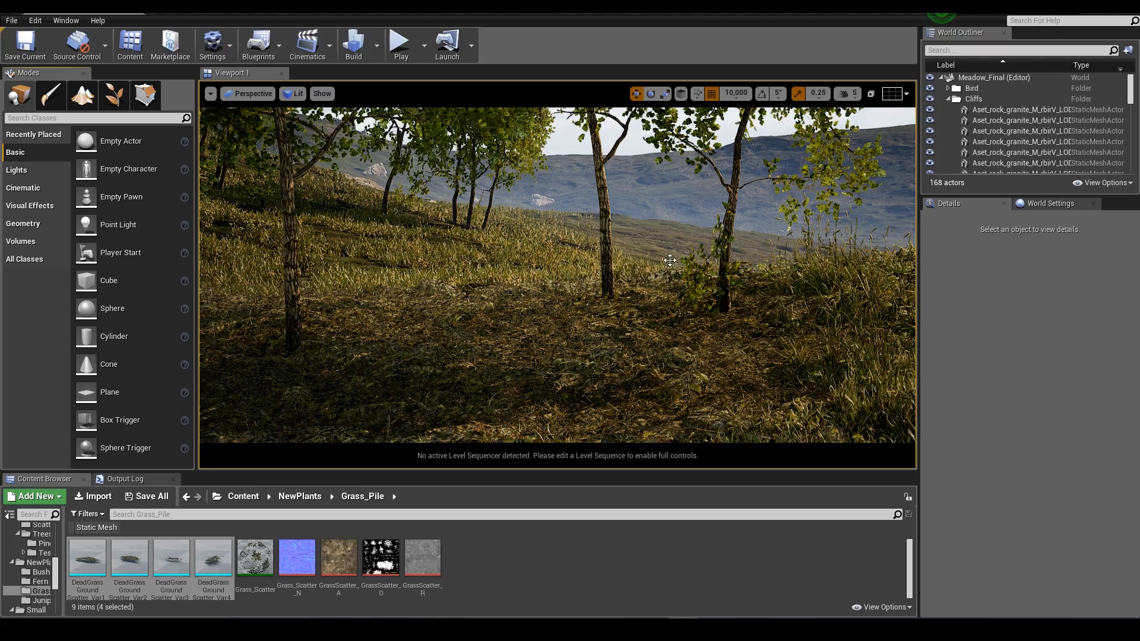
# Return to the Unreal Editor and add stick meshes 01 to 09 from the Meshes ScatterSticks_02 folder as foliage types.
pyautogui.click(114, 95)
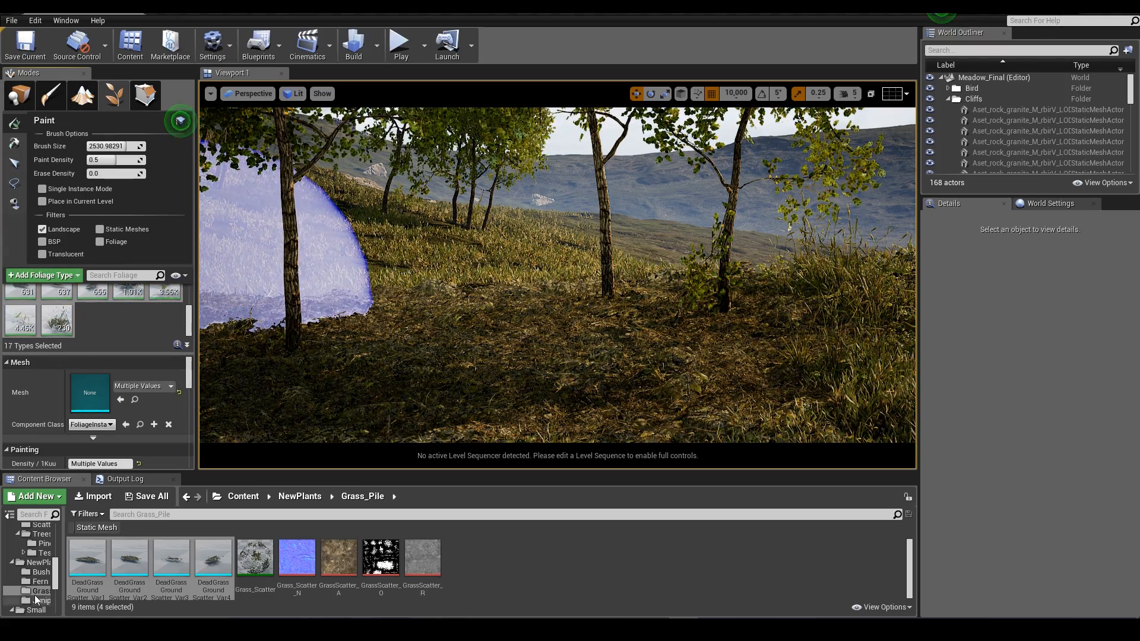
pyautogui.scroll(2, 42, 576)
pyautogui.scroll(1, 41, 575)
pyautogui.click(42, 572)
pyautogui.click(87, 557)
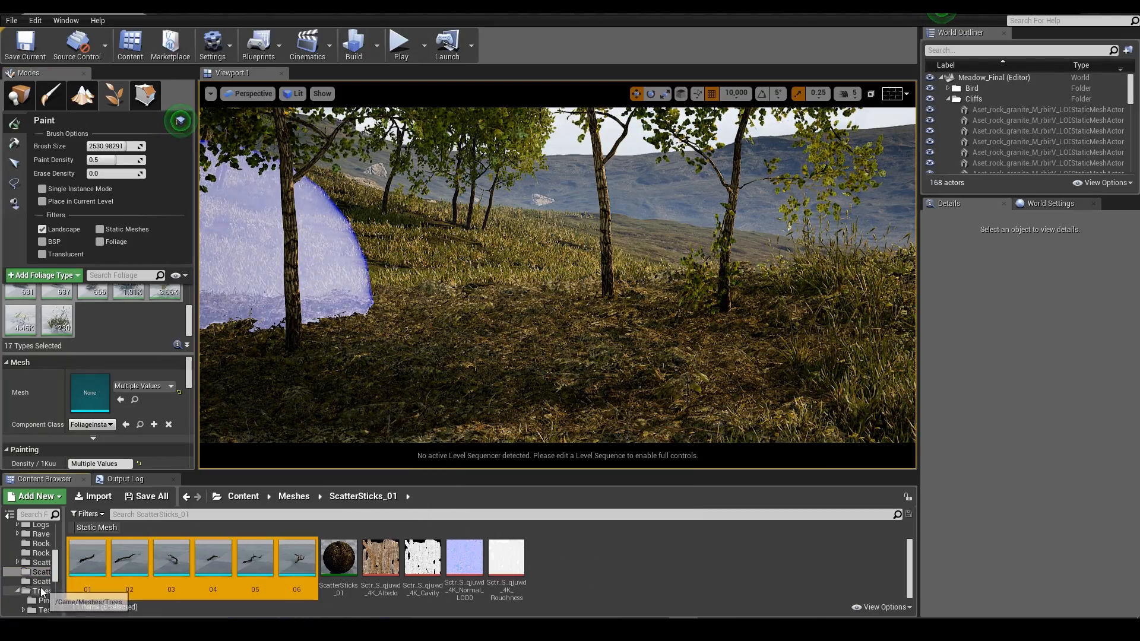
pyautogui.click(42, 582)
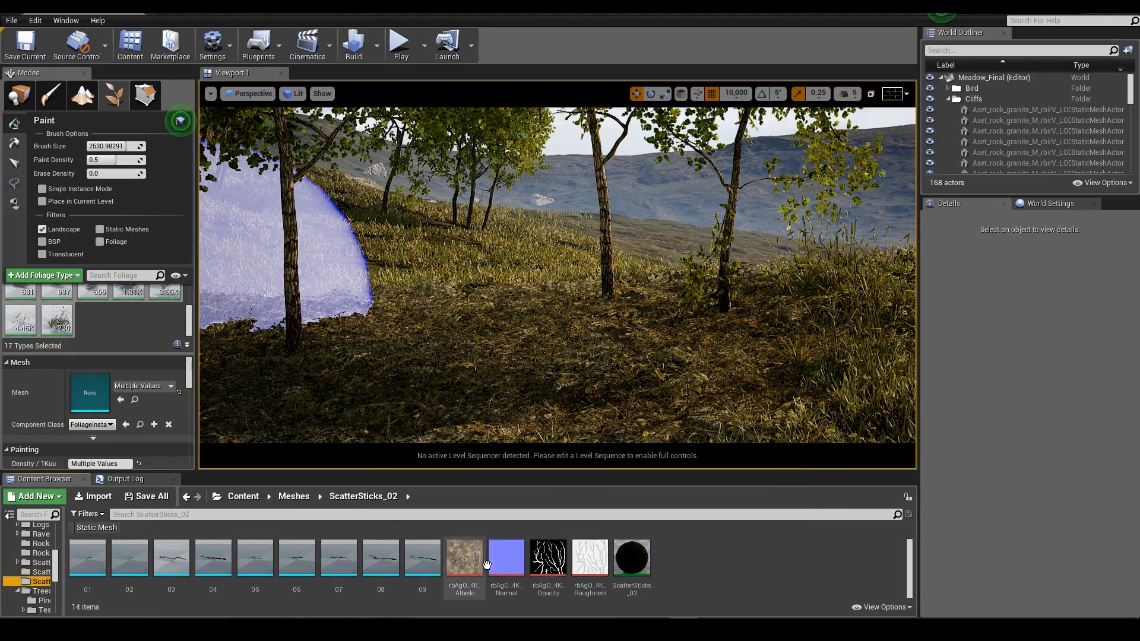
pyautogui.click(422, 558)
pyautogui.moveTo(90, 564); pyautogui.dragTo(102, 330)
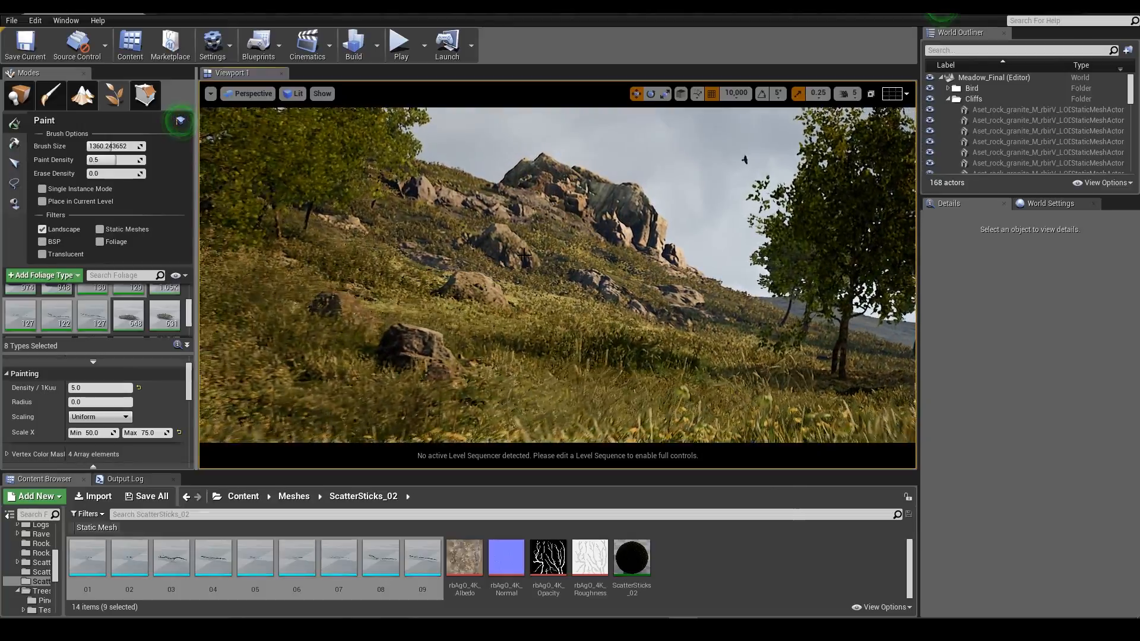
# Inspect the hillside composition in immersive mode and return to the normal viewport.
pyautogui.press('F11')
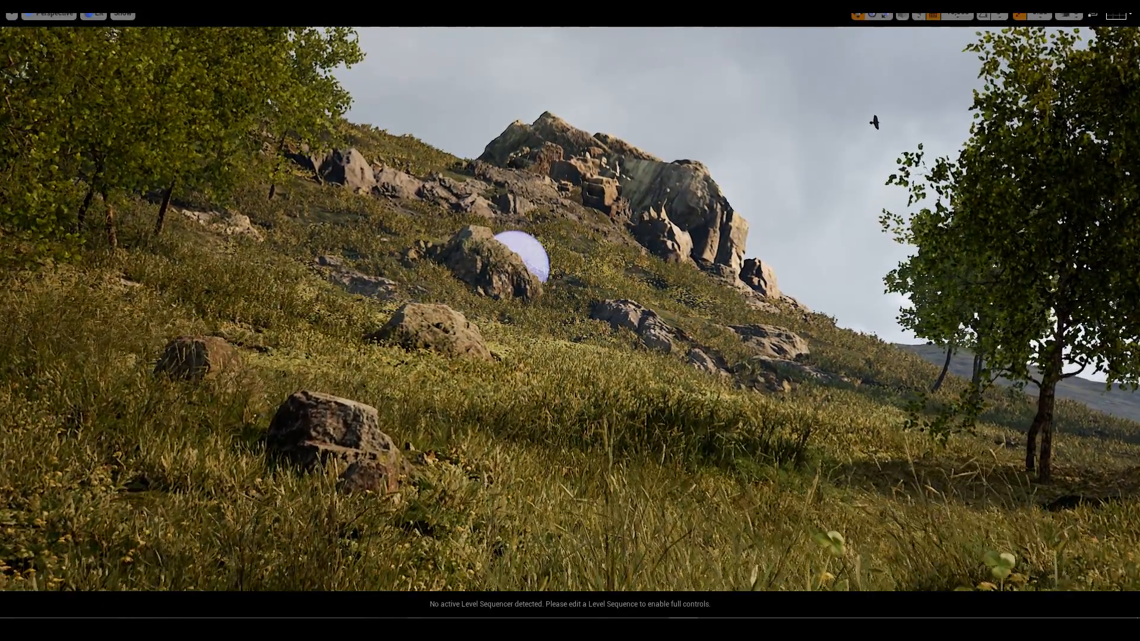
pyautogui.click(11, 13)
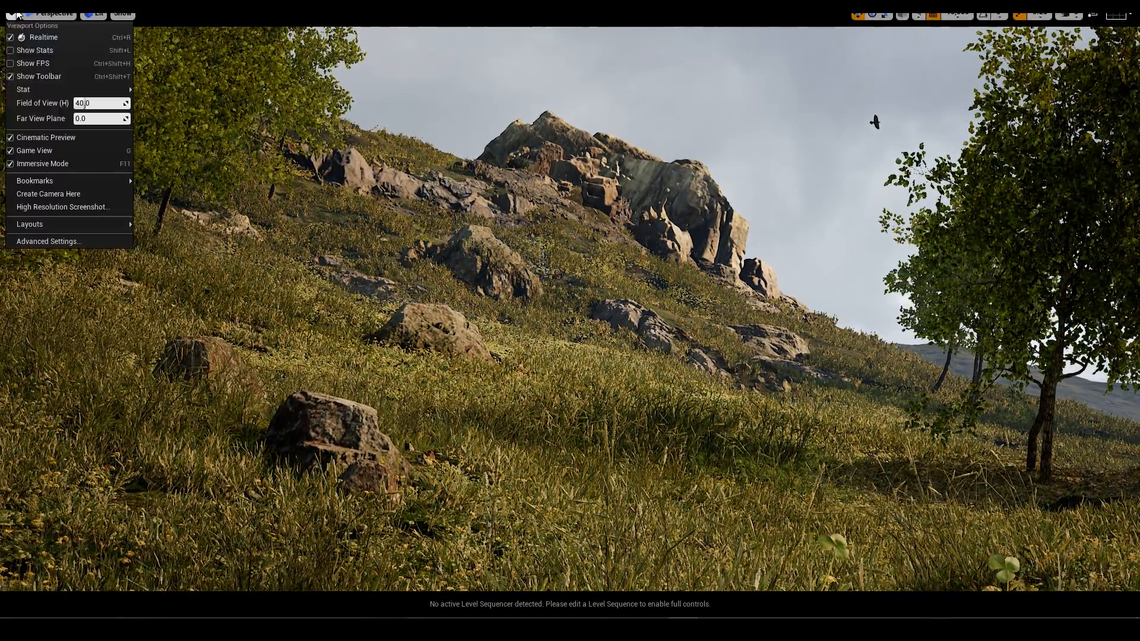
pyautogui.click(55, 163)
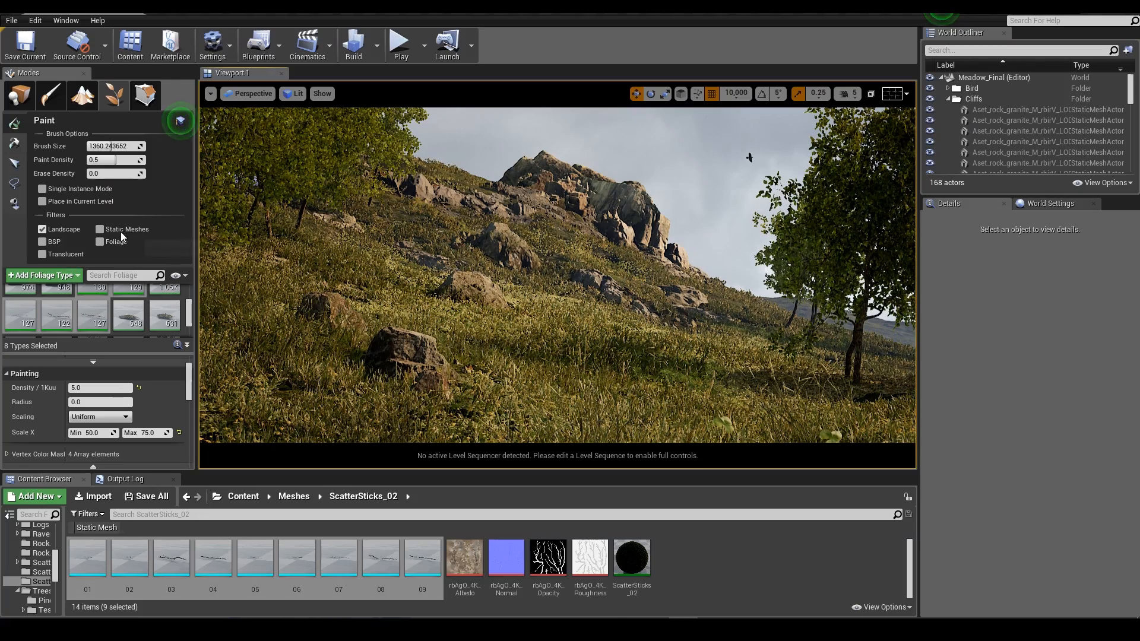
# Allow foliage painting on static meshes and undo the last foliage edit.
pyautogui.click(101, 229)
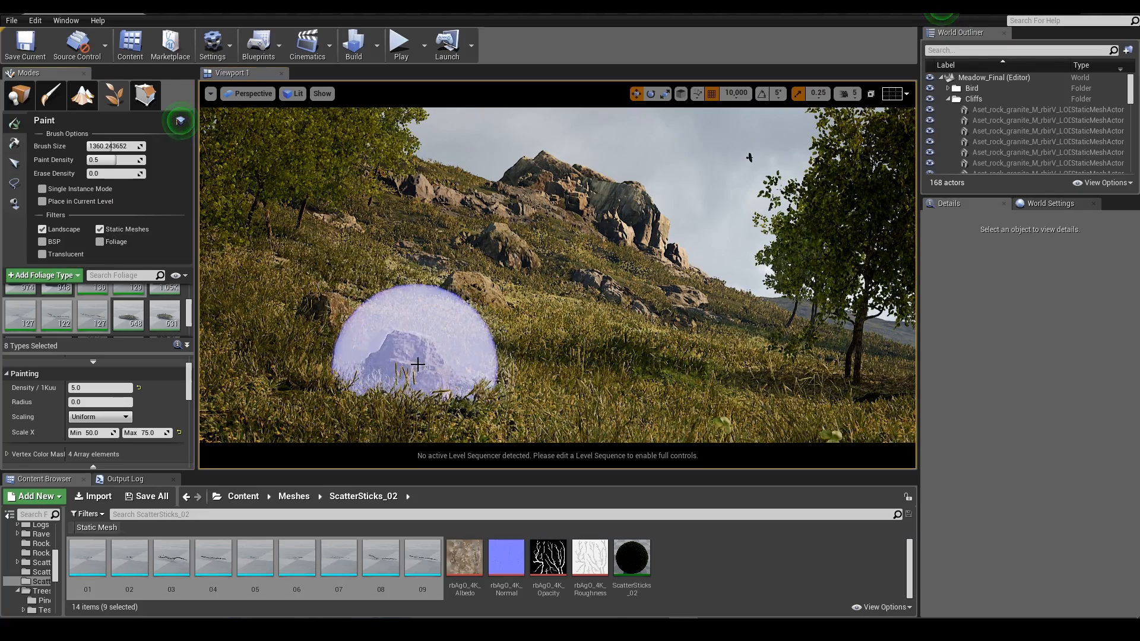
pyautogui.hotkey('ctrl', 'z')
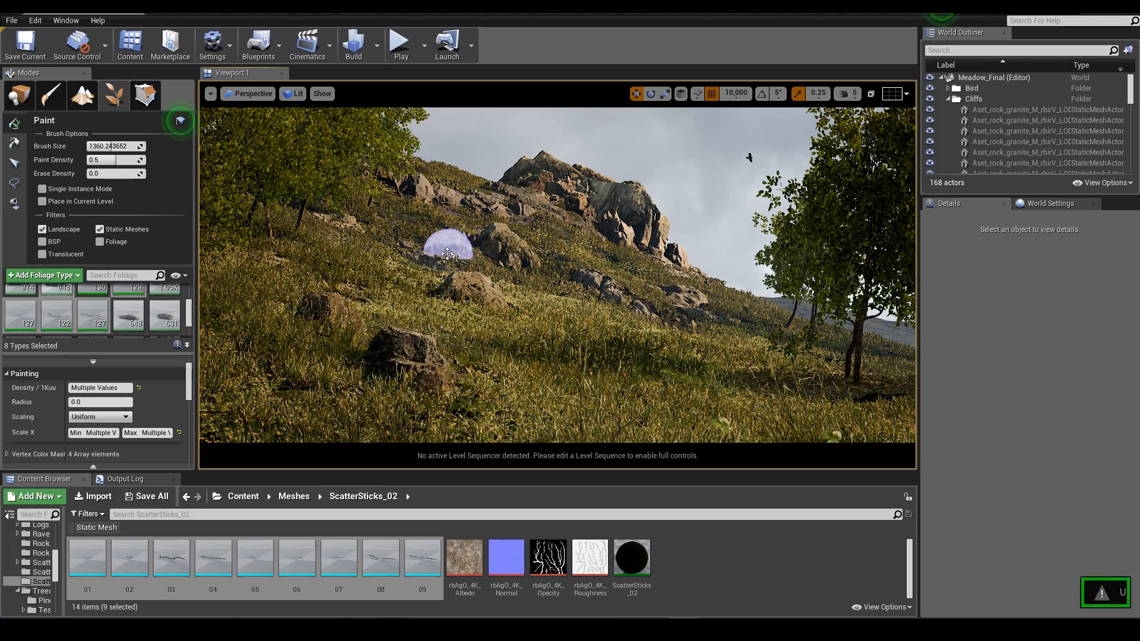
# Select the ScatterSticks foliage types in the palette and set their painting density to 0.5.
pyautogui.scroll(2, 107, 300)
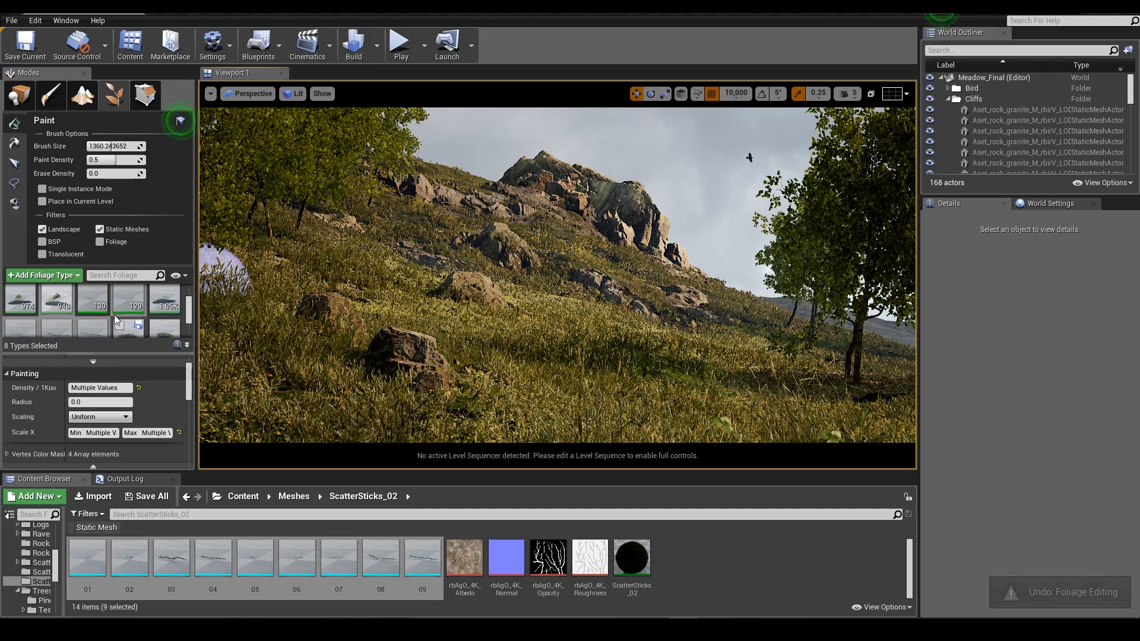
pyautogui.click(95, 303)
pyautogui.keyDown('ctrl'); pyautogui.click(132, 304); pyautogui.keyUp('ctrl')
pyautogui.scroll(-1, 105, 324)
pyautogui.keyDown('ctrl'); pyautogui.click(99, 323); pyautogui.keyUp('ctrl')
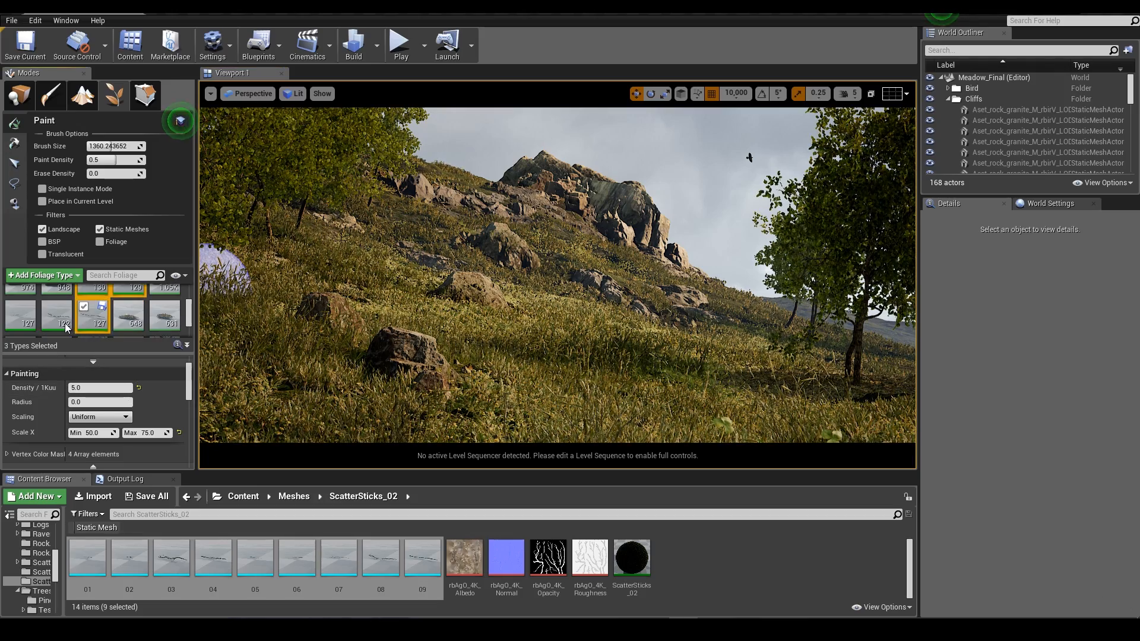
pyautogui.keyDown('ctrl'); pyautogui.click(59, 323); pyautogui.keyUp('ctrl')
pyautogui.keyDown('ctrl'); pyautogui.click(18, 323); pyautogui.keyUp('ctrl')
pyautogui.scroll(-1, 65, 322)
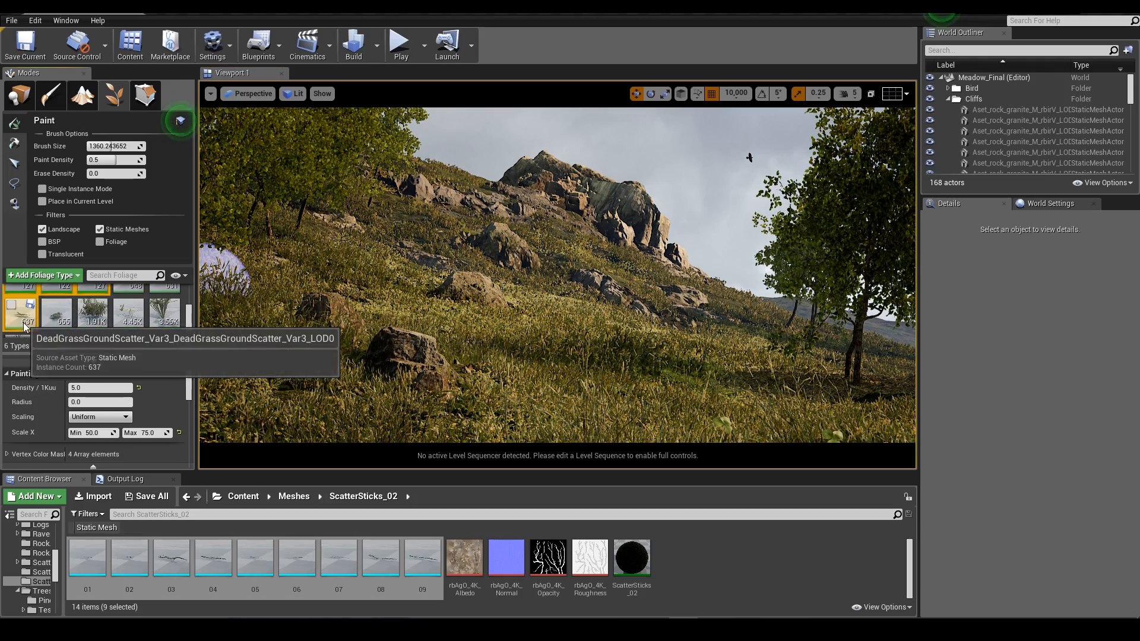
pyautogui.scroll(5, 109, 319)
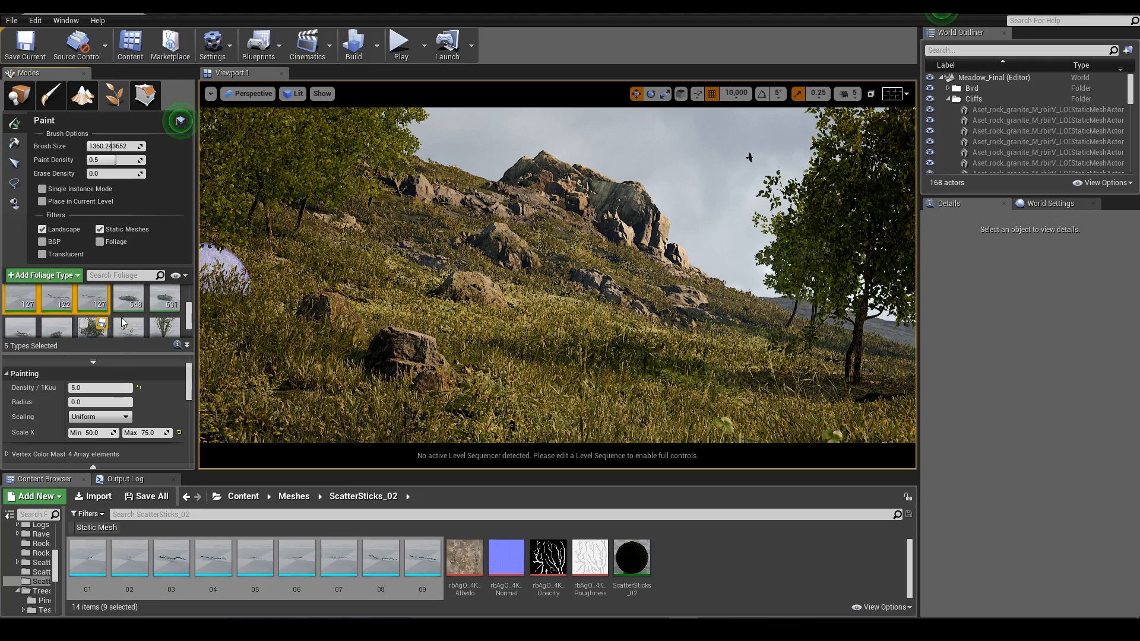
pyautogui.keyDown('ctrl'); pyautogui.click(91, 312); pyautogui.keyUp('ctrl')
pyautogui.keyDown('ctrl'); pyautogui.click(165, 312); pyautogui.keyUp('ctrl')
pyautogui.scroll(1, 163, 313)
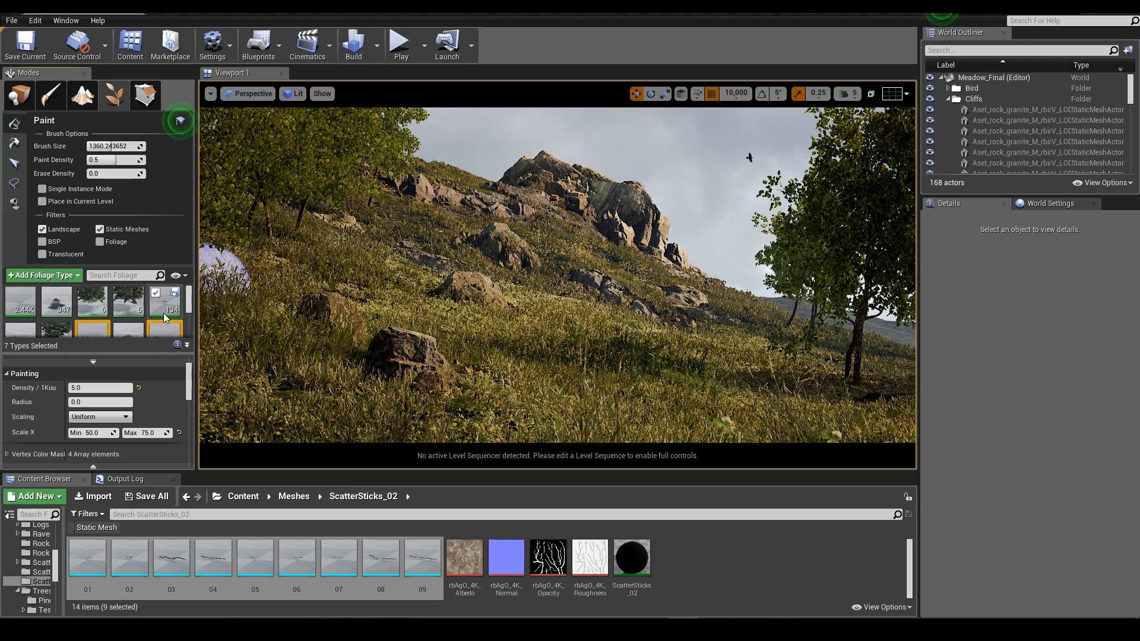
pyautogui.keyDown('ctrl'); pyautogui.click(162, 309); pyautogui.keyUp('ctrl')
pyautogui.click(89, 388)
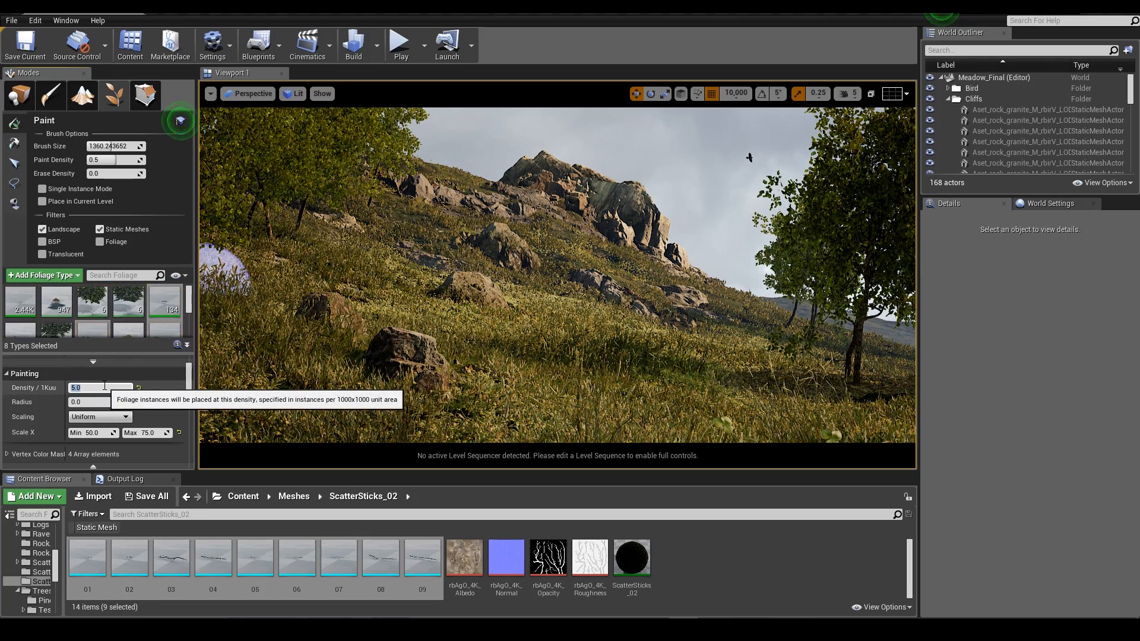
pyautogui.write('0.5')
# Paint sticks over the foreground boulder, undo the first stroke and repaint them across its base.
pyautogui.moveTo(427, 372)
pyautogui.mouseDown()
pyautogui.moveTo(420, 352)
pyautogui.moveTo(410, 356)
pyautogui.mouseUp()
pyautogui.moveTo(410, 356)
pyautogui.mouseDown(button='right')
pyautogui.moveTo(367, 356)
pyautogui.moveTo(358, 378)
pyautogui.mouseUp(button='right')
pyautogui.press('w')
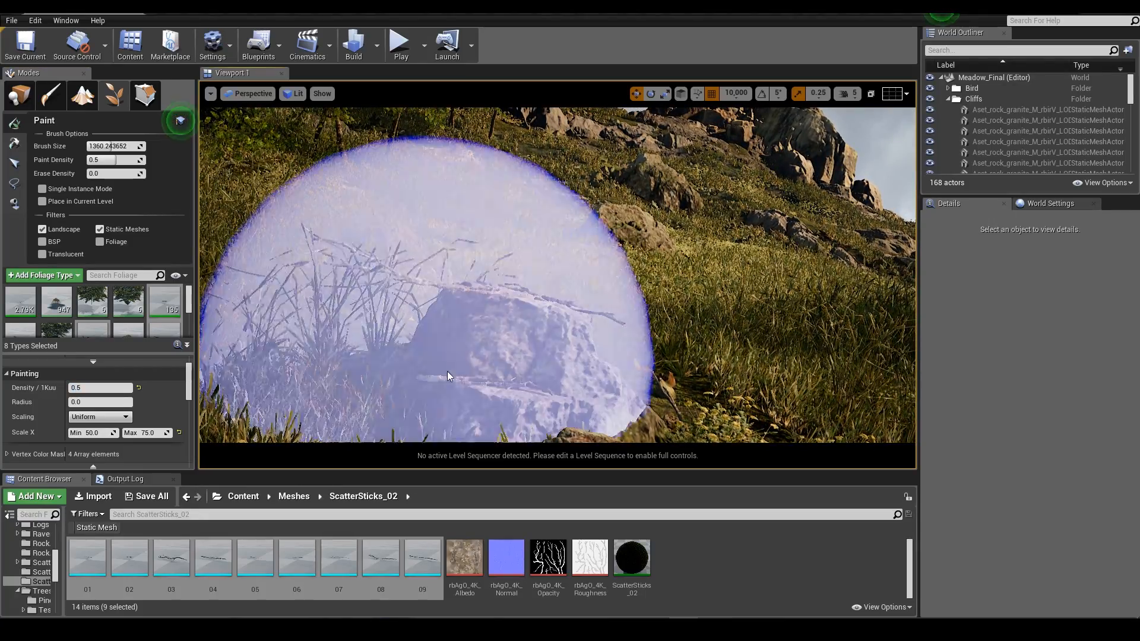
pyautogui.hotkey('ctrl', 'z')
pyautogui.click(521, 368)
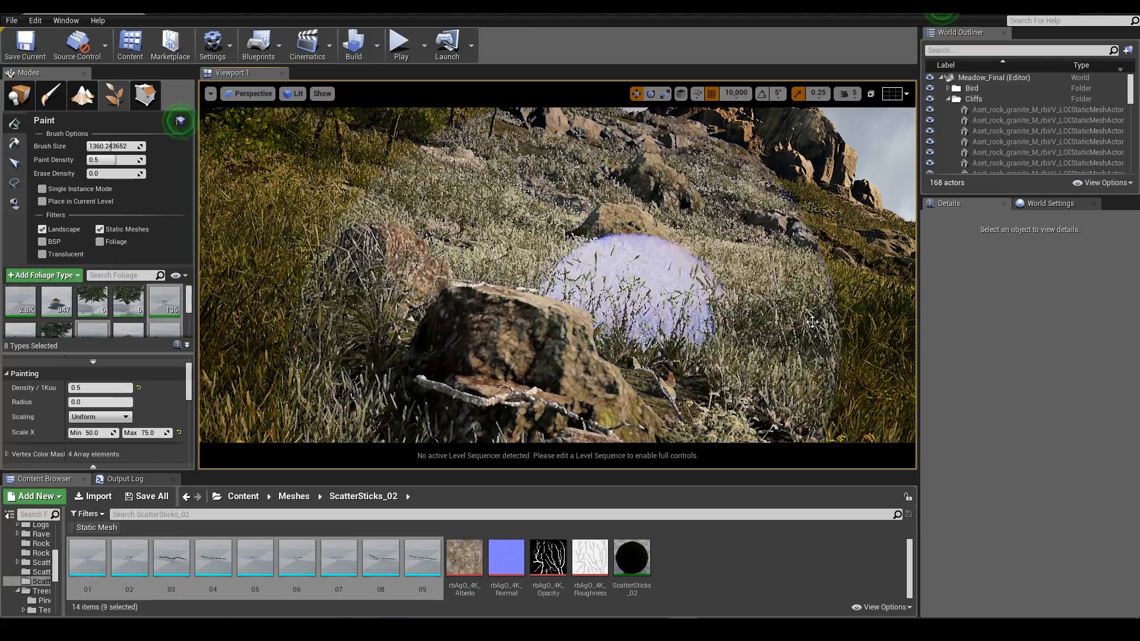
# Paint more sticks over the next boulders on the grassy slope.
pyautogui.press('w')
pyautogui.moveTo(855, 270)
pyautogui.mouseDown(button='right')
pyautogui.moveTo(854, 333)
pyautogui.moveTo(849, 276)
pyautogui.mouseUp(button='right')
pyautogui.click(457, 289)
pyautogui.click(457, 289)
pyautogui.moveTo(458, 289)
pyautogui.mouseDown(button='right')
pyautogui.moveTo(466, 285)
pyautogui.moveTo(437, 282)
pyautogui.moveTo(442, 246)
pyautogui.moveTo(496, 247)
pyautogui.moveTo(553, 252)
pyautogui.moveTo(588, 291)
pyautogui.moveTo(579, 299)
pyautogui.mouseUp(button='right')
pyautogui.press('w')
pyautogui.press('w')
pyautogui.click(501, 260)
pyautogui.click(525, 262)
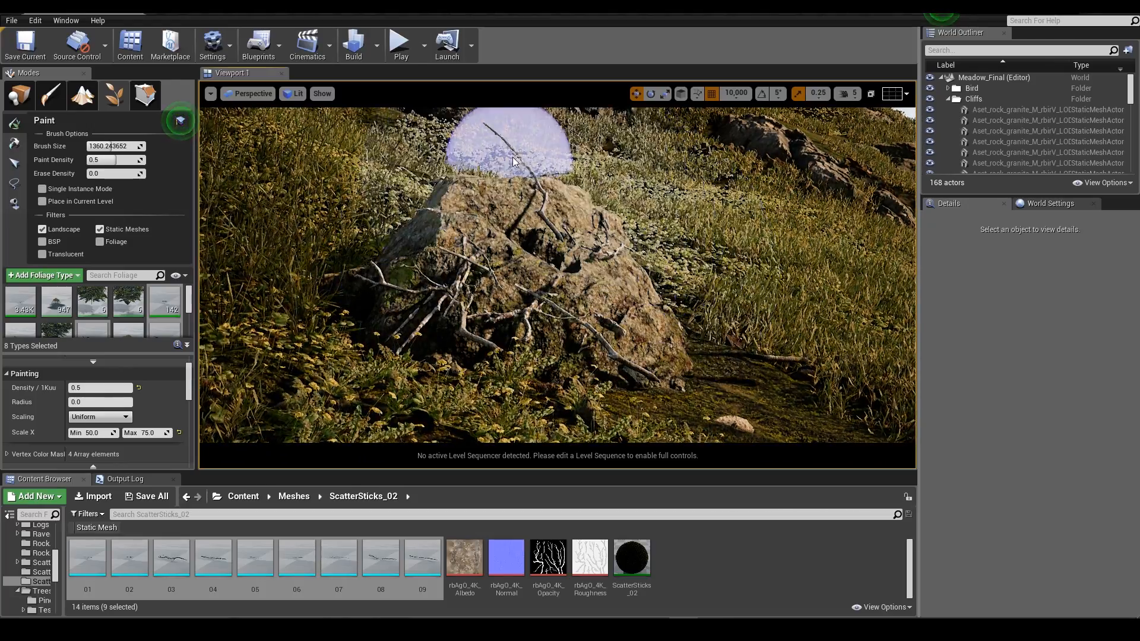
# Erase the piled-up sticks from the boulder beside the yellow flowers.
pyautogui.press('s')
pyautogui.moveTo(547, 169)
pyautogui.mouseDown(button='right')
pyautogui.moveTo(570, 122)
pyautogui.moveTo(535, 148)
pyautogui.mouseUp(button='right')
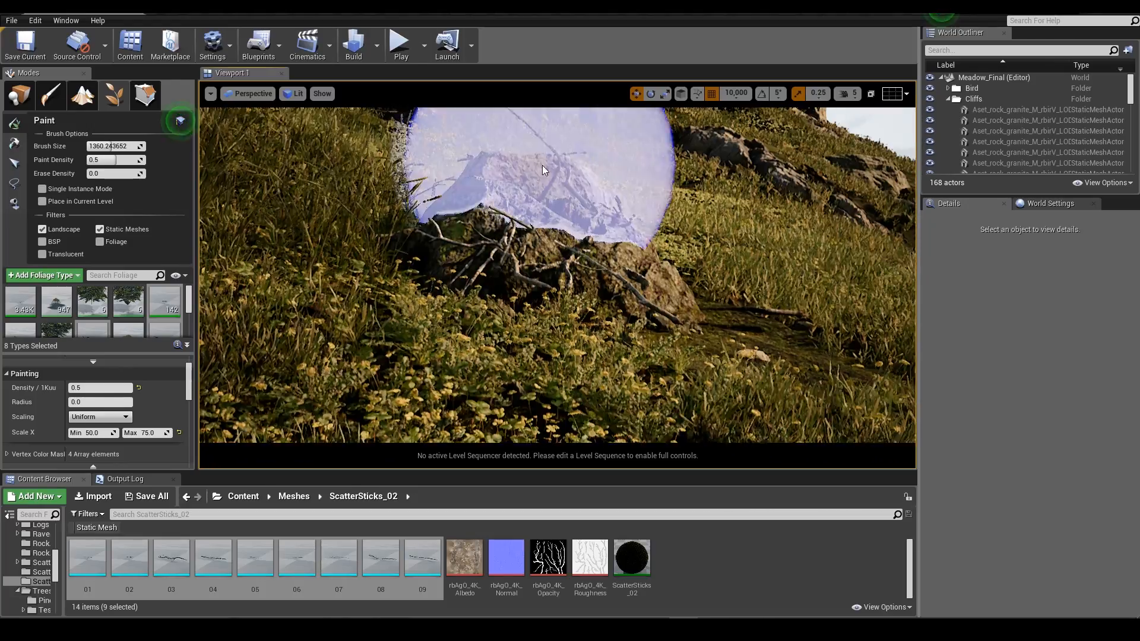
pyautogui.moveTo(534, 149)
pyautogui.keyDown('shift'); pyautogui.mouseDown()
pyautogui.moveTo(535, 178)
pyautogui.moveTo(560, 178)
pyautogui.mouseUp(); pyautogui.keyUp('shift')
pyautogui.moveTo(560, 178); pyautogui.dragTo(764, 344, button='right')
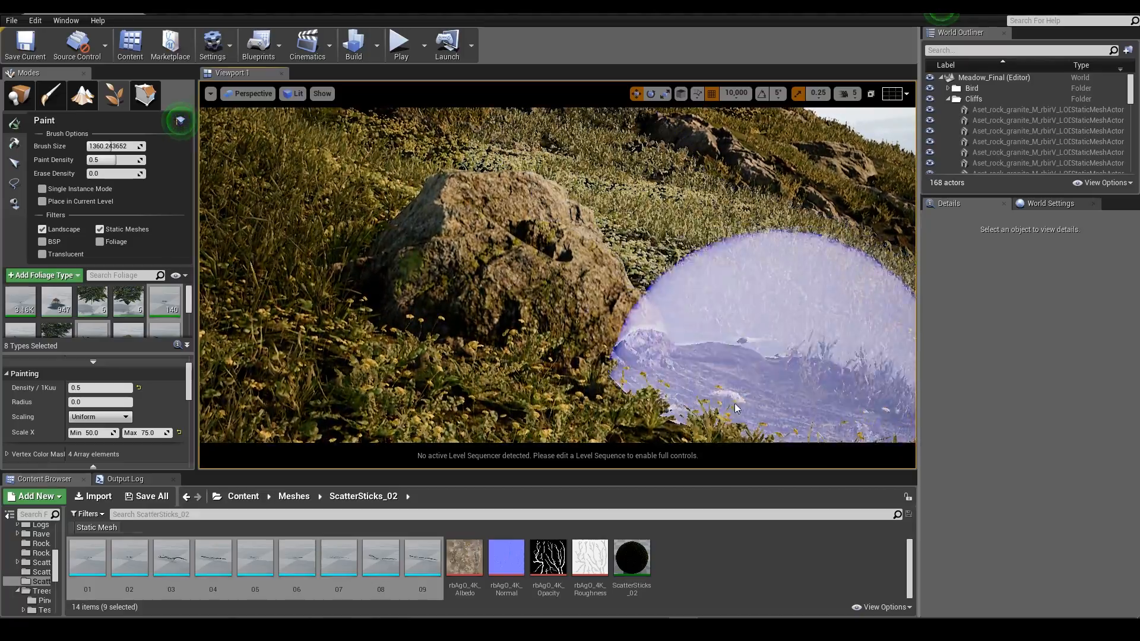
# Repaint a light scatter of sticks over the cleared boulder and erase strays from the grass beside it.
pyautogui.moveTo(586, 229); pyautogui.dragTo(579, 269)
pyautogui.moveTo(580, 269); pyautogui.dragTo(738, 165, button='right')
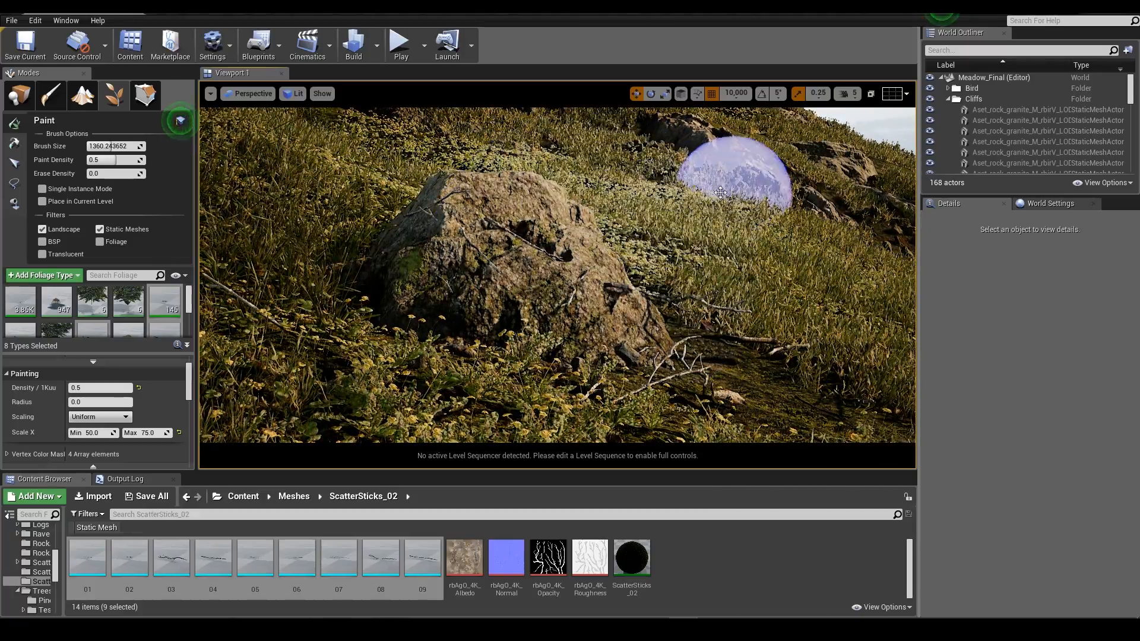
pyautogui.keyDown('shift'); pyautogui.click(369, 217); pyautogui.keyUp('shift')
pyautogui.moveTo(369, 217)
pyautogui.mouseDown(button='right')
pyautogui.moveTo(452, 250)
pyautogui.moveTo(439, 237)
pyautogui.moveTo(434, 250)
pyautogui.moveTo(447, 257)
pyautogui.mouseUp(button='right')
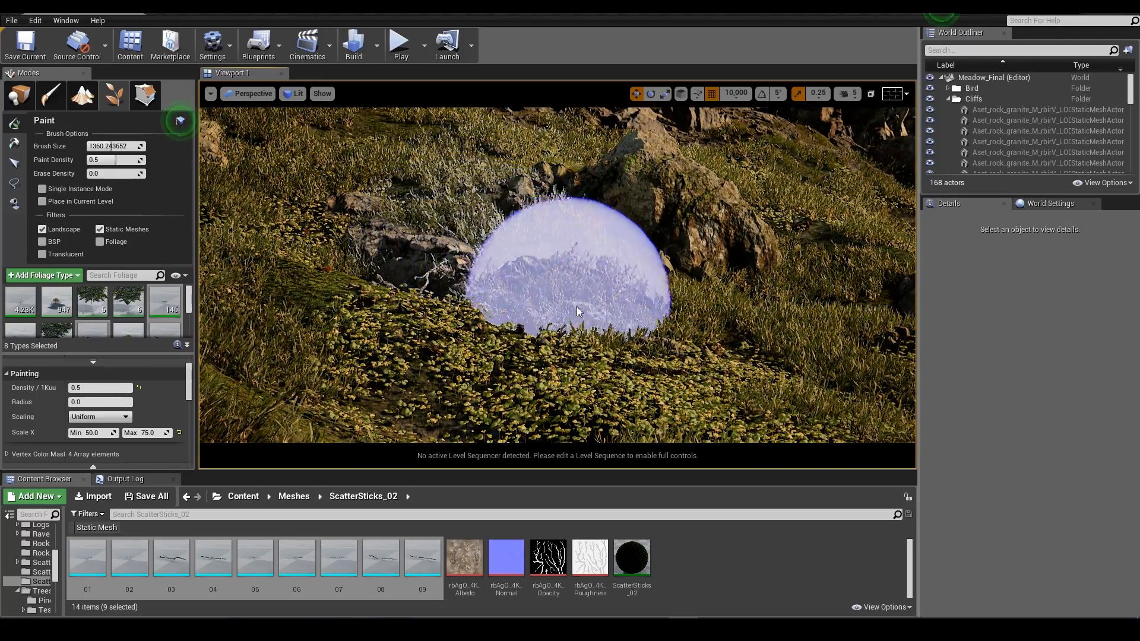
pyautogui.moveTo(707, 293); pyautogui.dragTo(695, 285, button='right')
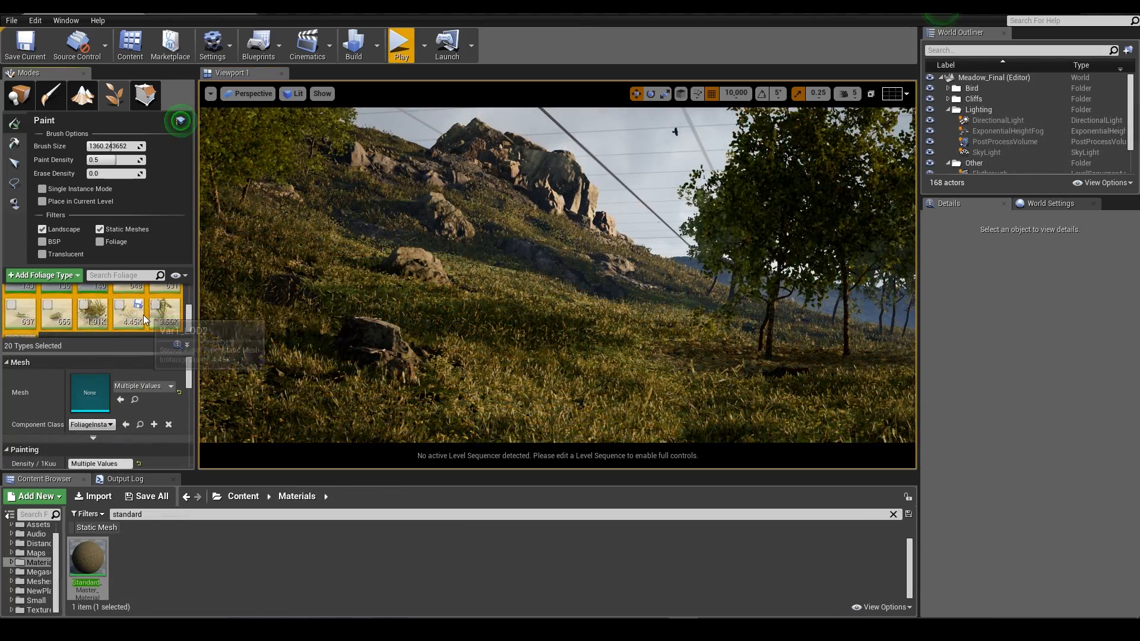
# Set the maximum cull distance of the selected foliage types to 1.
pyautogui.scroll(3, 141, 315)
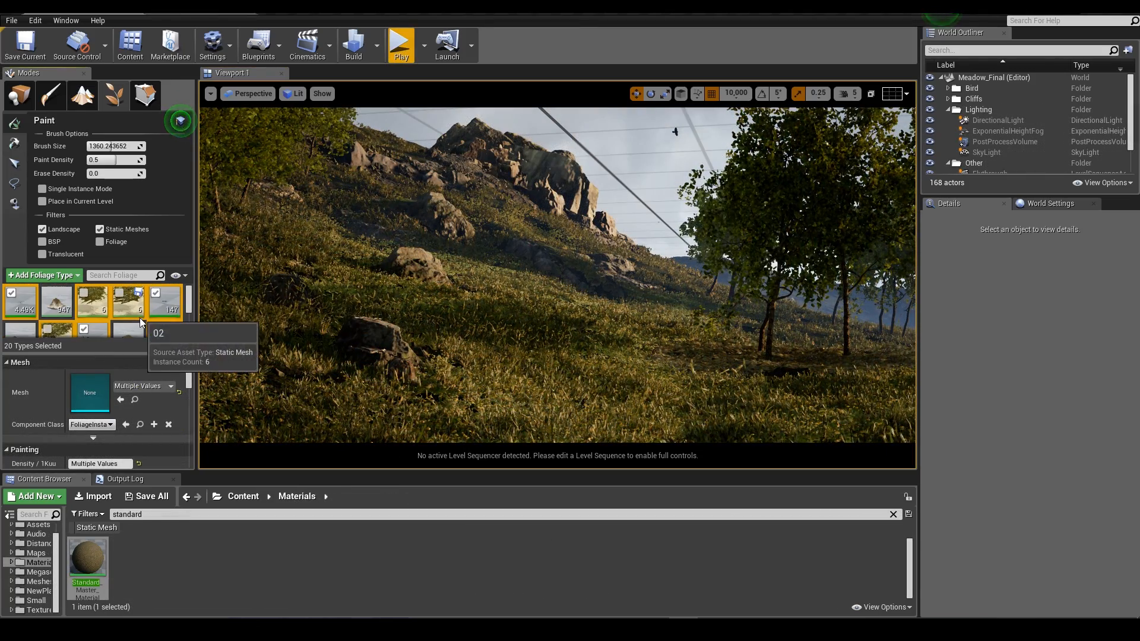
pyautogui.scroll(-1, 120, 416)
pyautogui.scroll(-8, 120, 416)
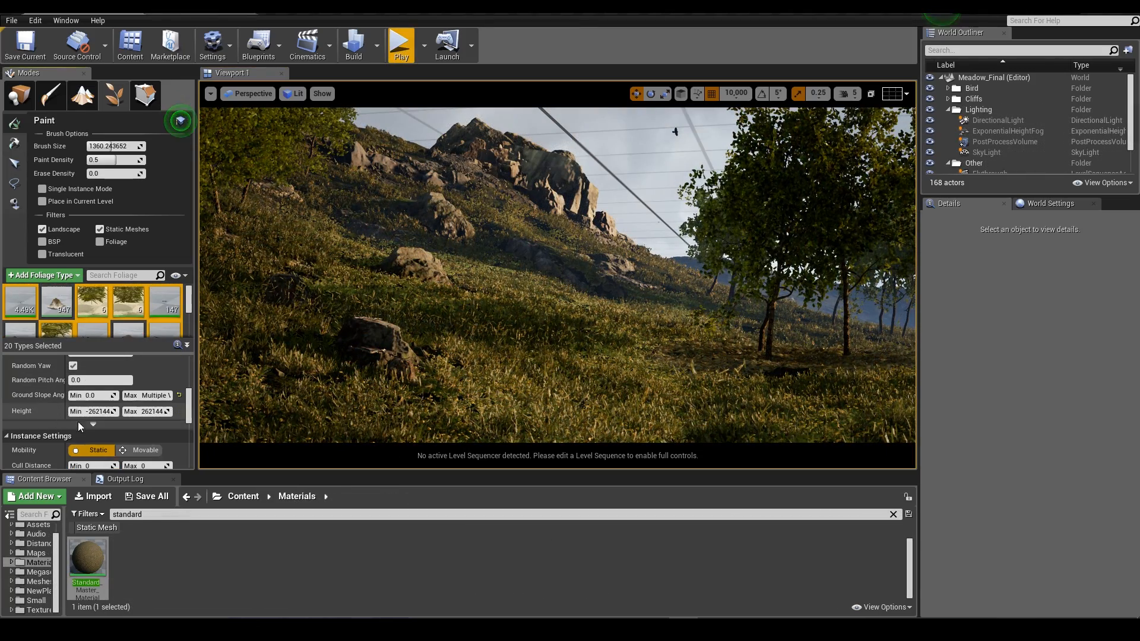
pyautogui.click(158, 449)
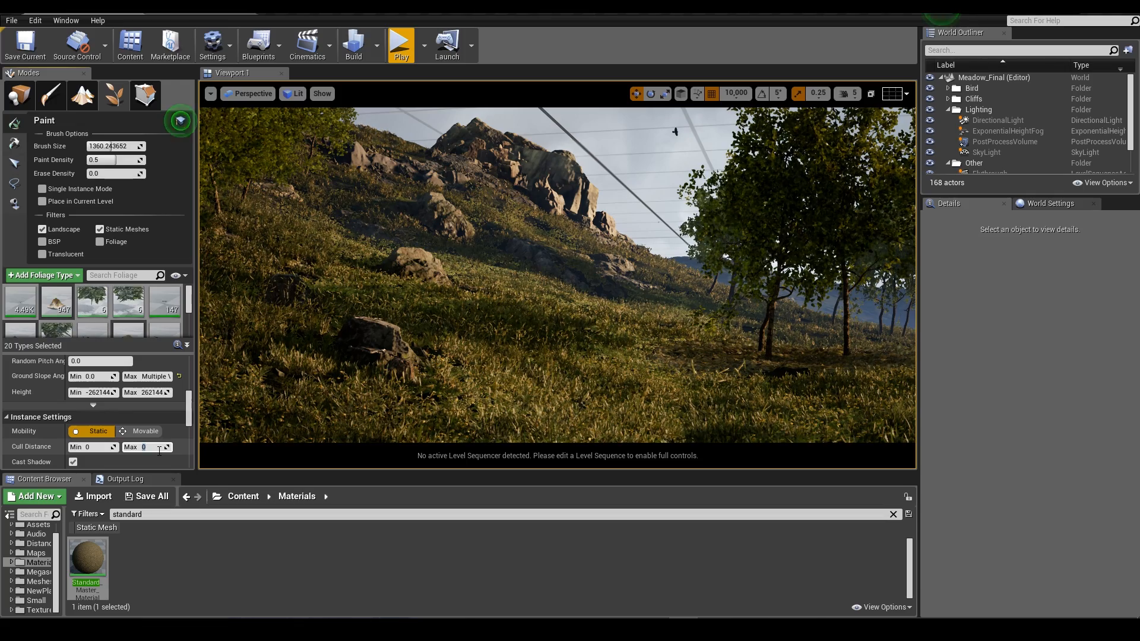
pyautogui.write('1')
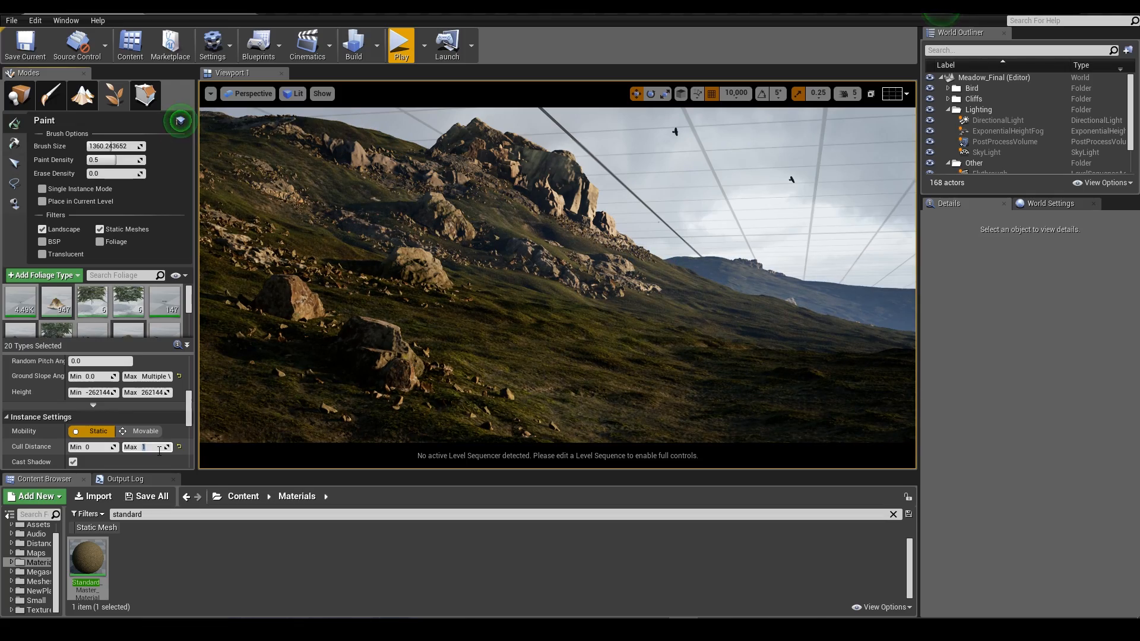
pyautogui.press('Return')
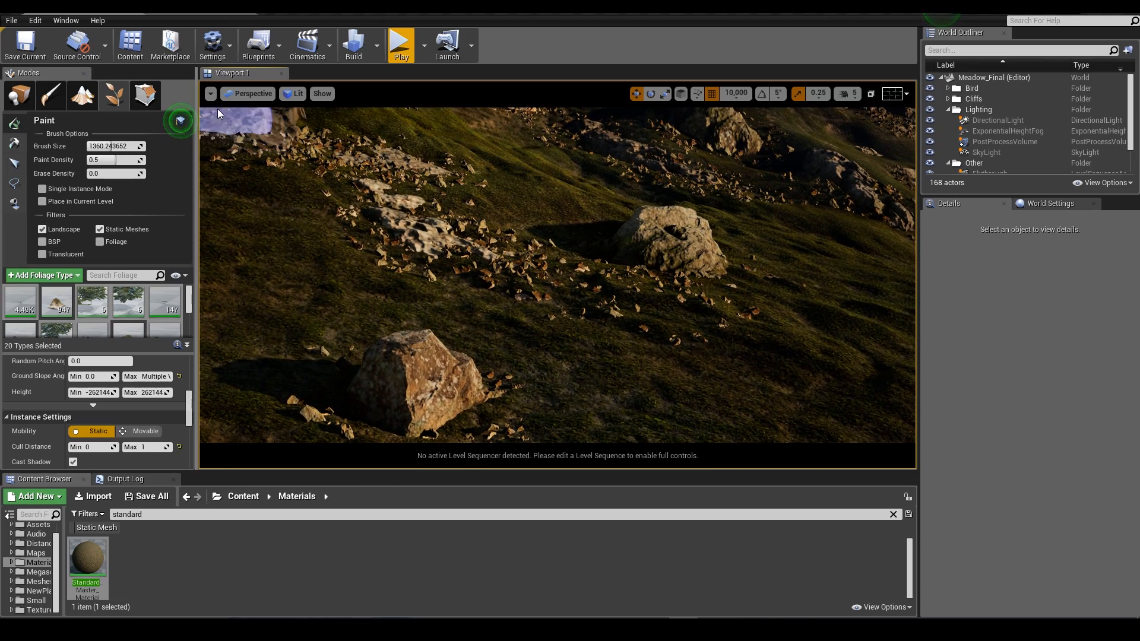
# Set the viewport's horizontal field of view to 30 for a close view of the rock and bare ground.
pyautogui.click(211, 94)
pyautogui.click(292, 184)
pyautogui.write('360')
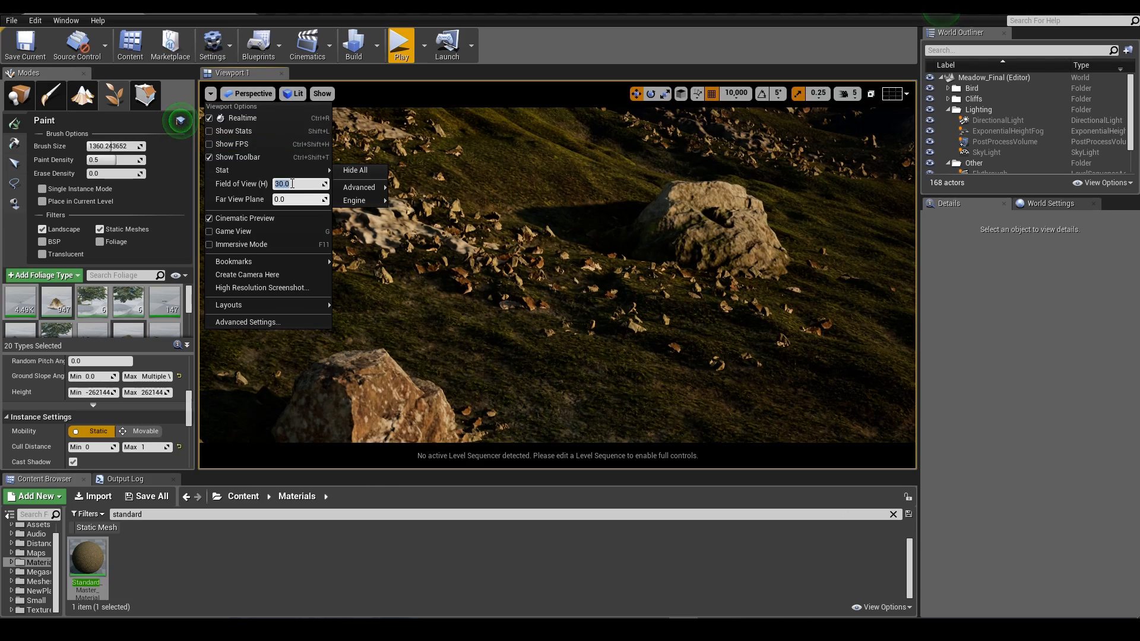
pyautogui.press('Return')
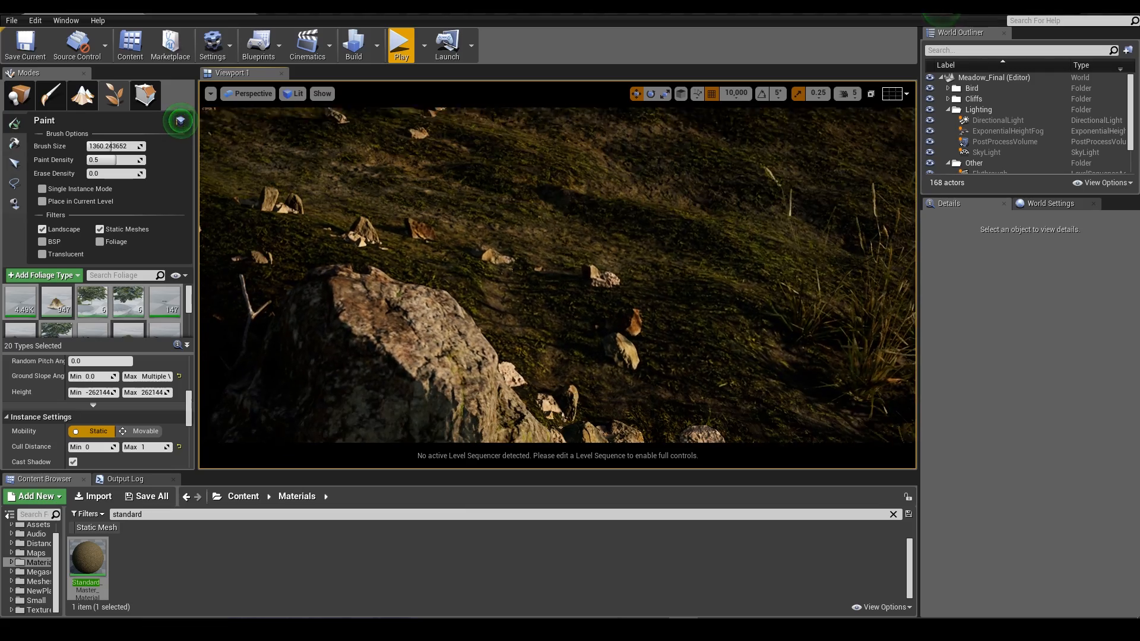
# Leave foliage painting, select the SkyLight and adjust its lighting in the scene.
pyautogui.hotkey('shift', '1')
pyautogui.click(987, 152)
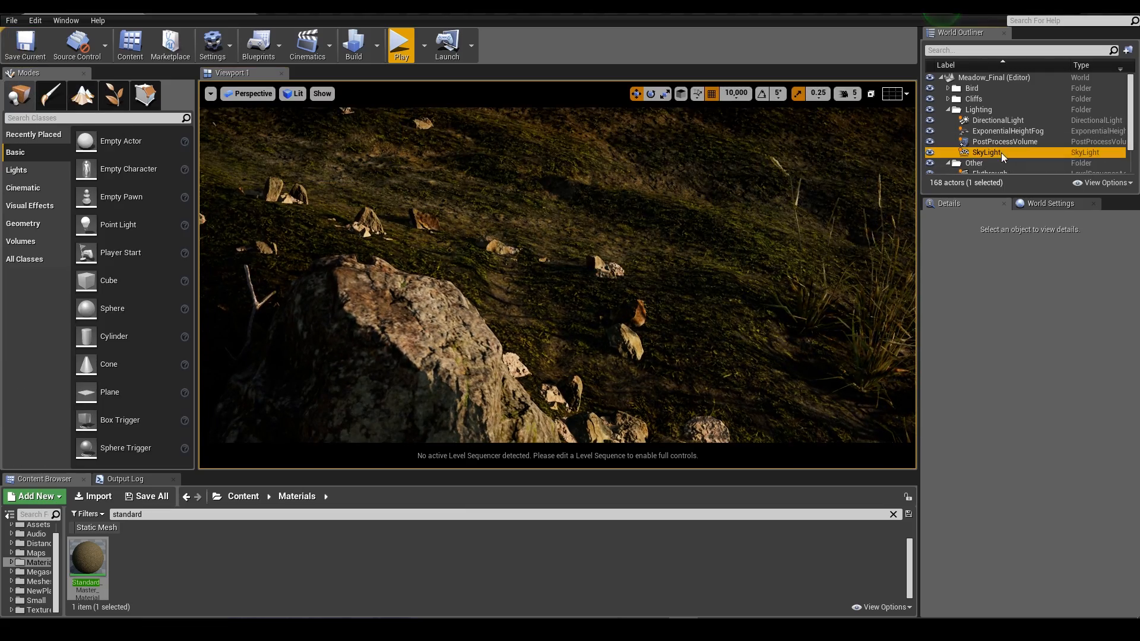
pyautogui.moveTo(1002, 506); pyautogui.dragTo(965, 506)
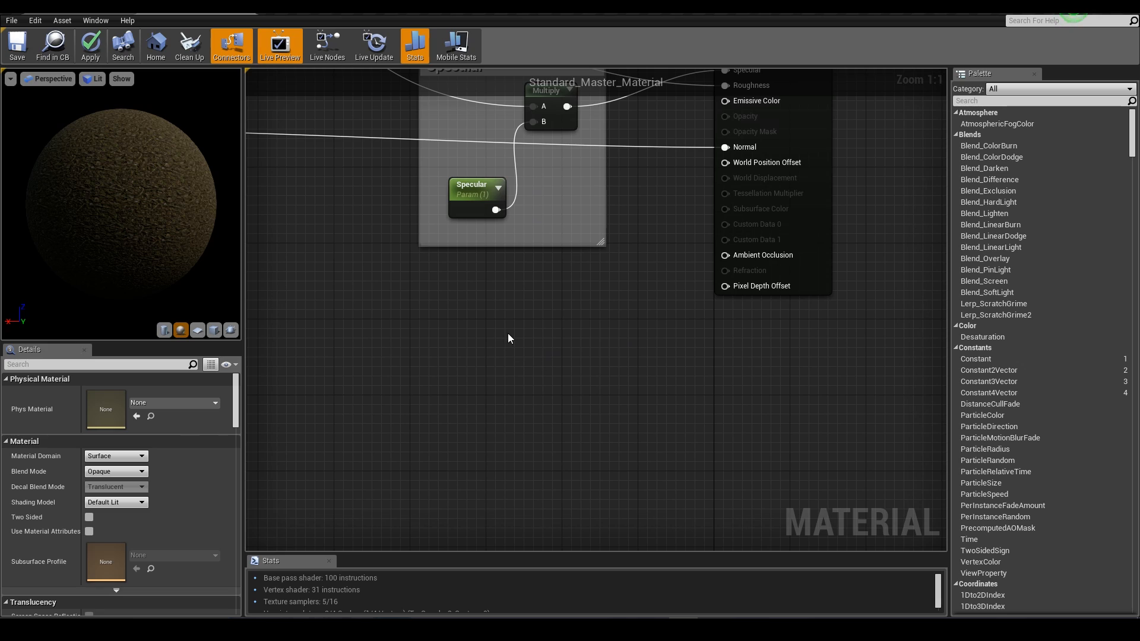
# Add a DitherTemporalAA node to Standard_Master_Material and feed its result through a Multiply node into Pixel Depth Offset.
pyautogui.rightClick(508, 334)
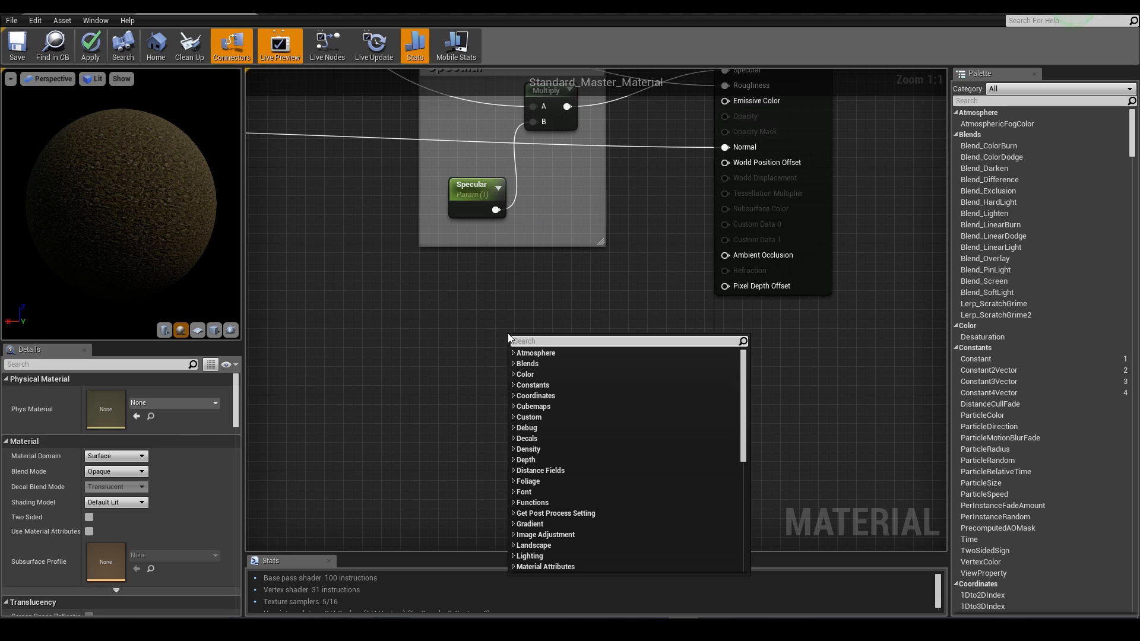
pyautogui.write('dither')
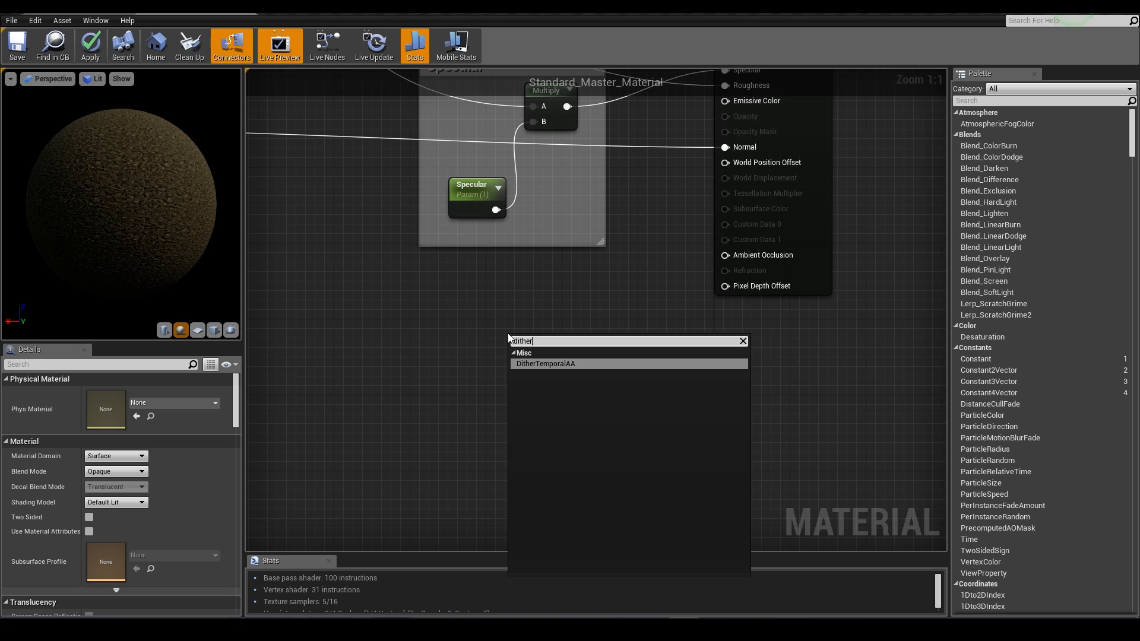
pyautogui.click(543, 363)
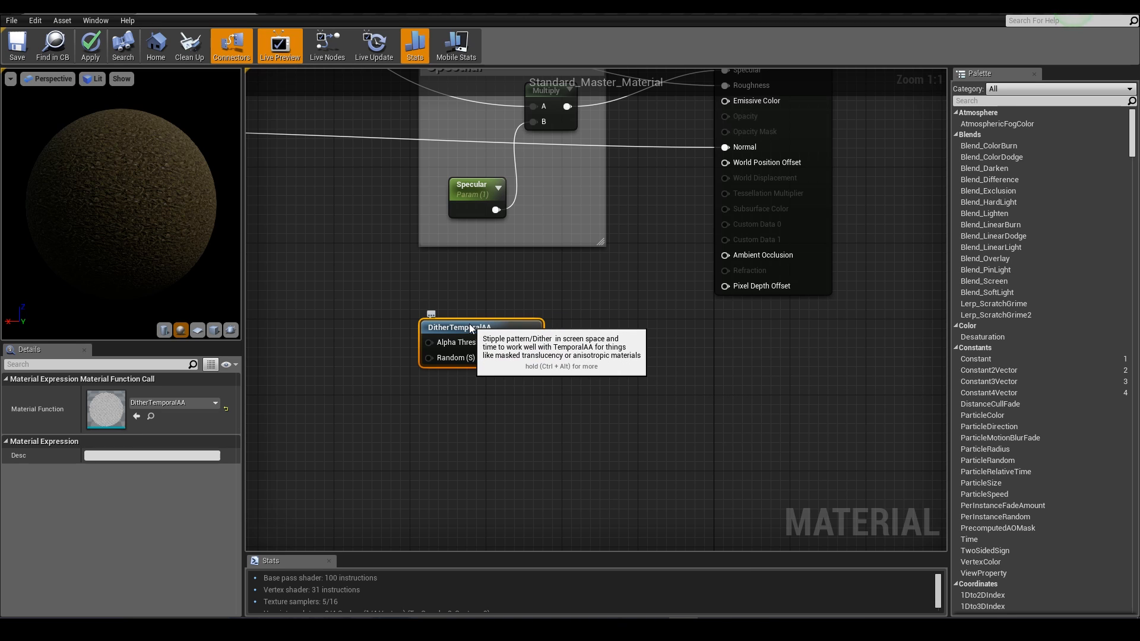
pyautogui.moveTo(470, 329); pyautogui.dragTo(587, 343)
pyautogui.write('m')
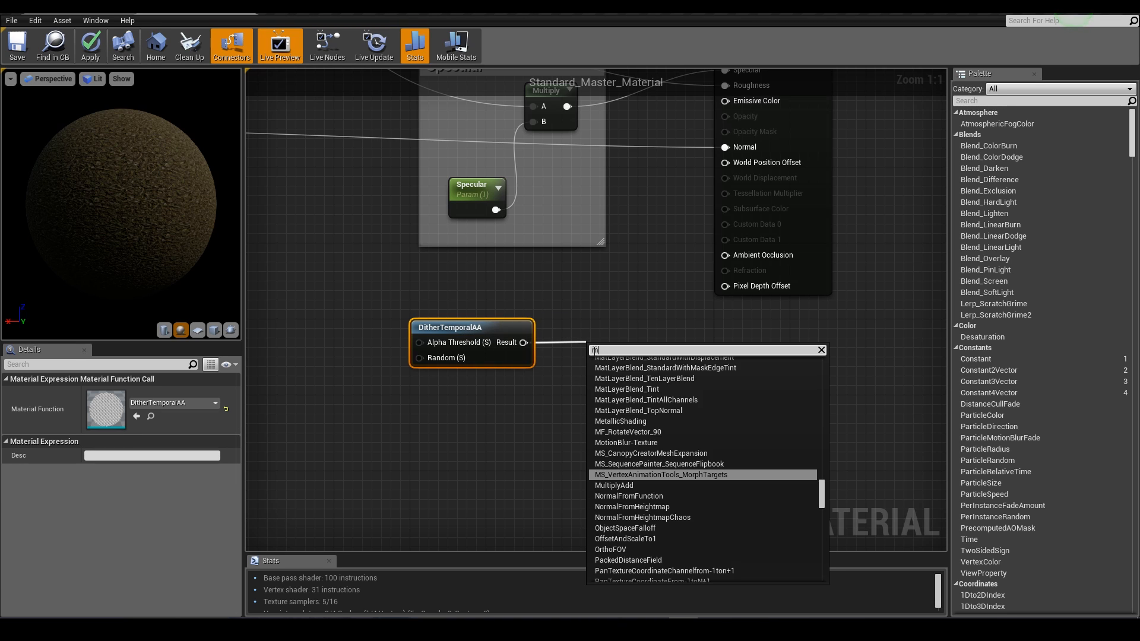
pyautogui.write('ultiply')
pyautogui.press('Return')
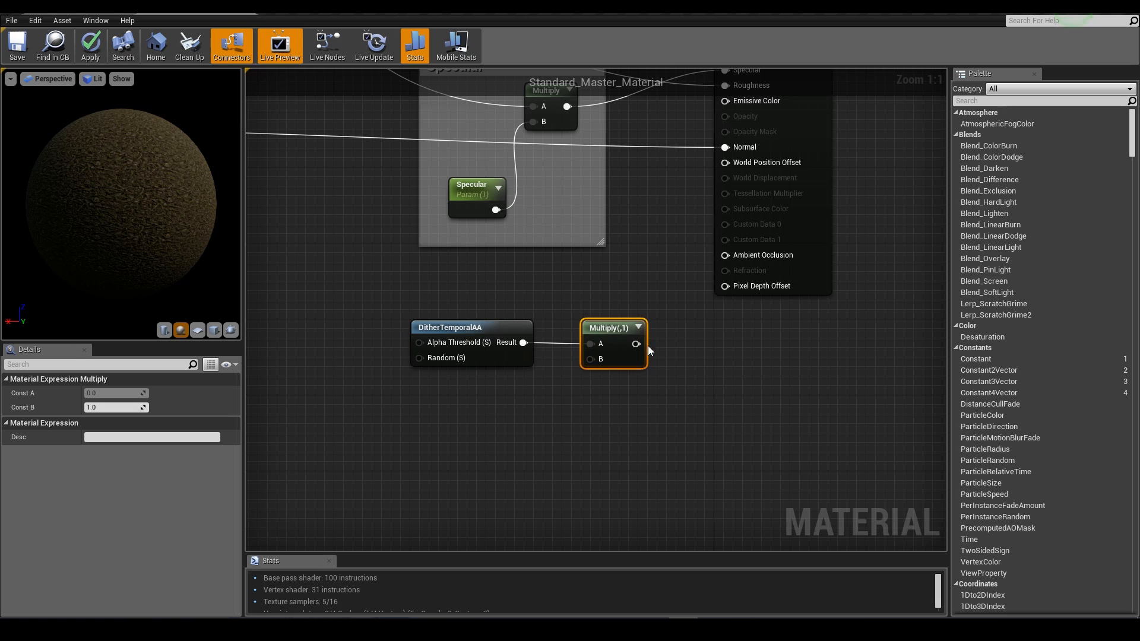
pyautogui.moveTo(637, 344); pyautogui.dragTo(746, 286)
# Create a scalar parameter named DitherBlendAmount and place it directly below the DitherTemporalAA node.
pyautogui.press('1')
pyautogui.click(452, 416)
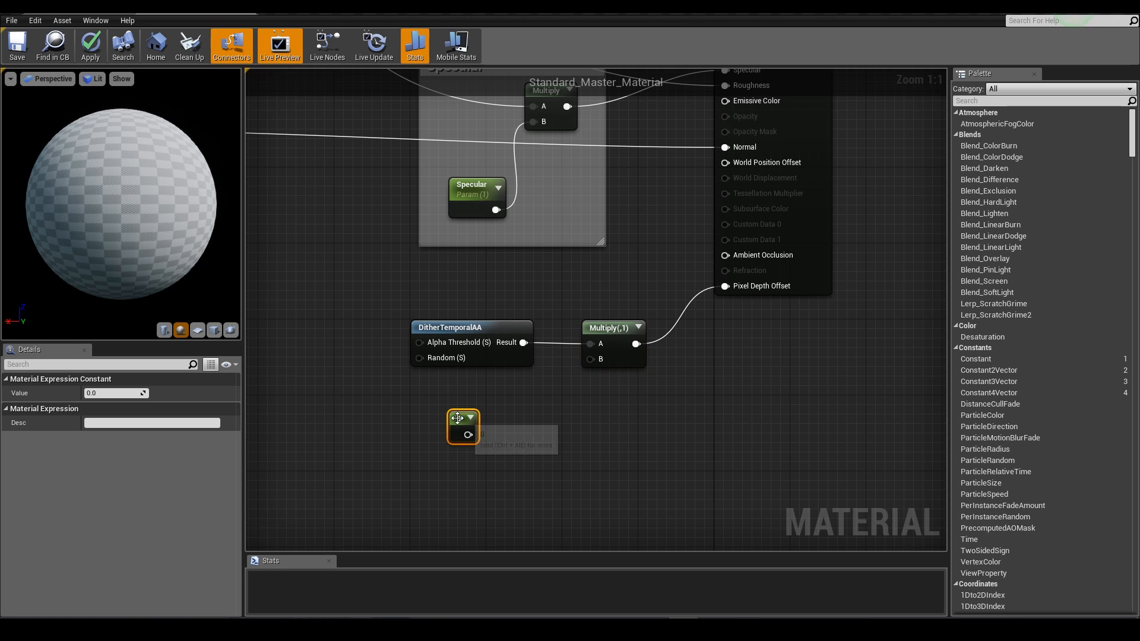
pyautogui.rightClick(463, 426)
pyautogui.click(496, 222)
pyautogui.click(114, 394)
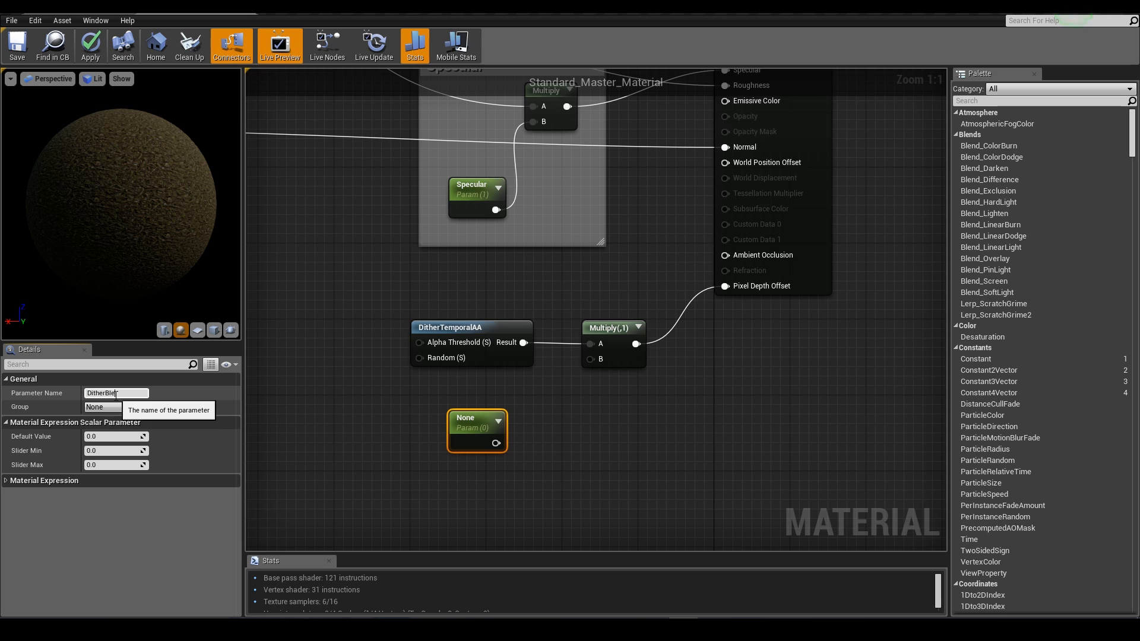
pyautogui.write('DitherBlendAmount')
pyautogui.press('Return')
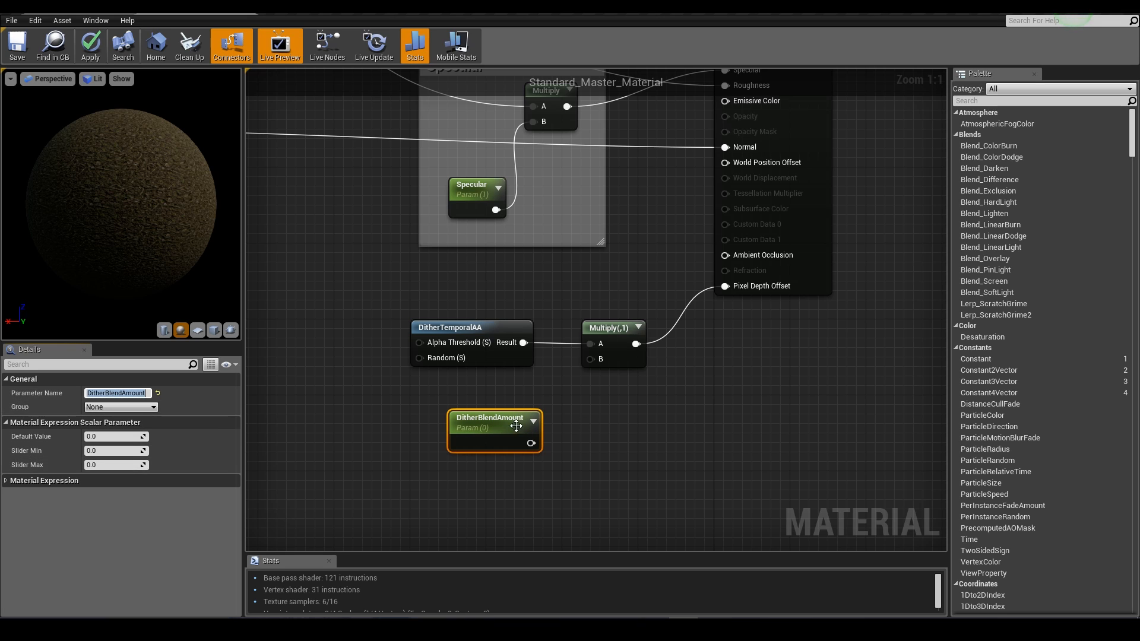
pyautogui.moveTo(491, 432); pyautogui.dragTo(473, 399)
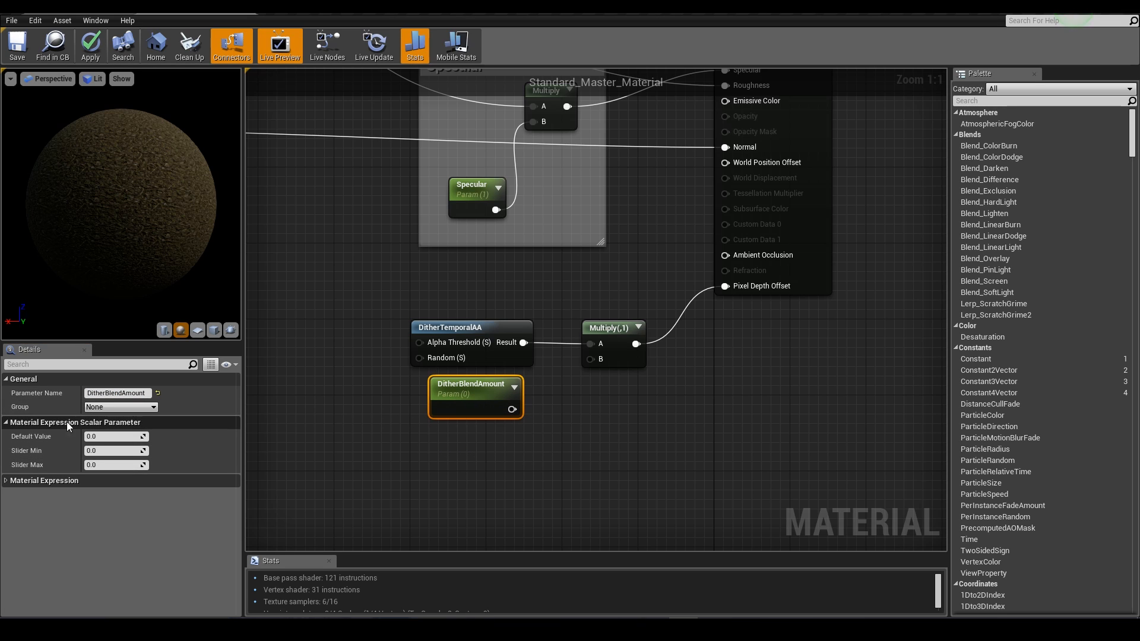
# Set the default value of DitherBlendAmount to 20 and connect it to the Multiply node's B input.
pyautogui.click(101, 440)
pyautogui.write('20')
pyautogui.press('Return')
pyautogui.moveTo(512, 409); pyautogui.dragTo(590, 359)
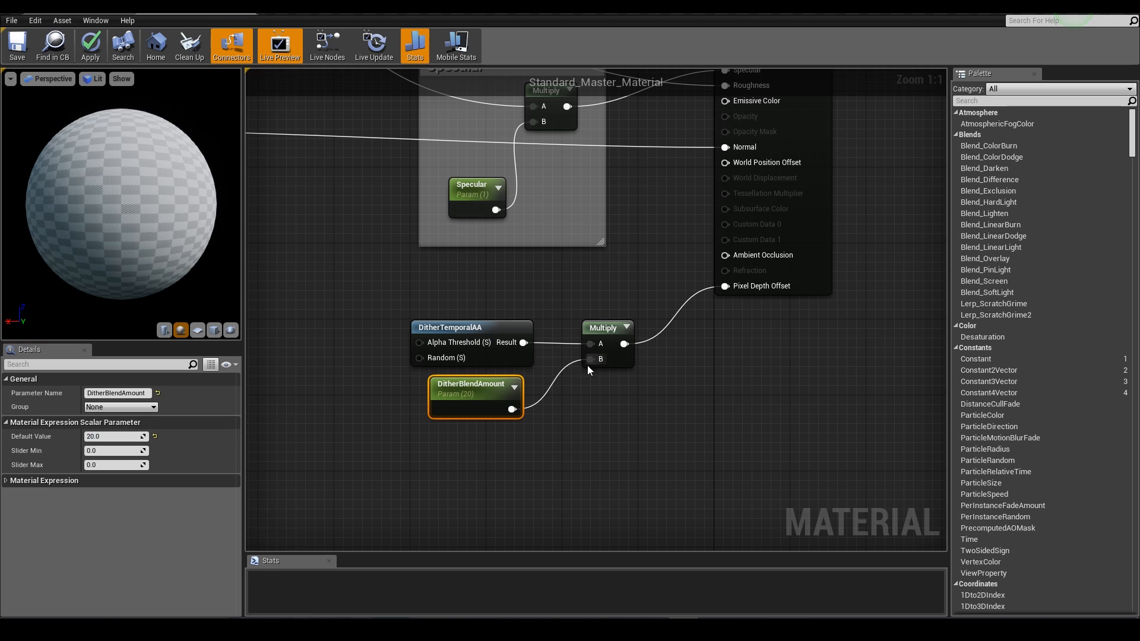
# Wrap the dither nodes in a comment titled Dither Blend and save the material.
pyautogui.moveTo(403, 315); pyautogui.dragTo(627, 440)
pyautogui.write('c')
pyautogui.write('Dither Bl')
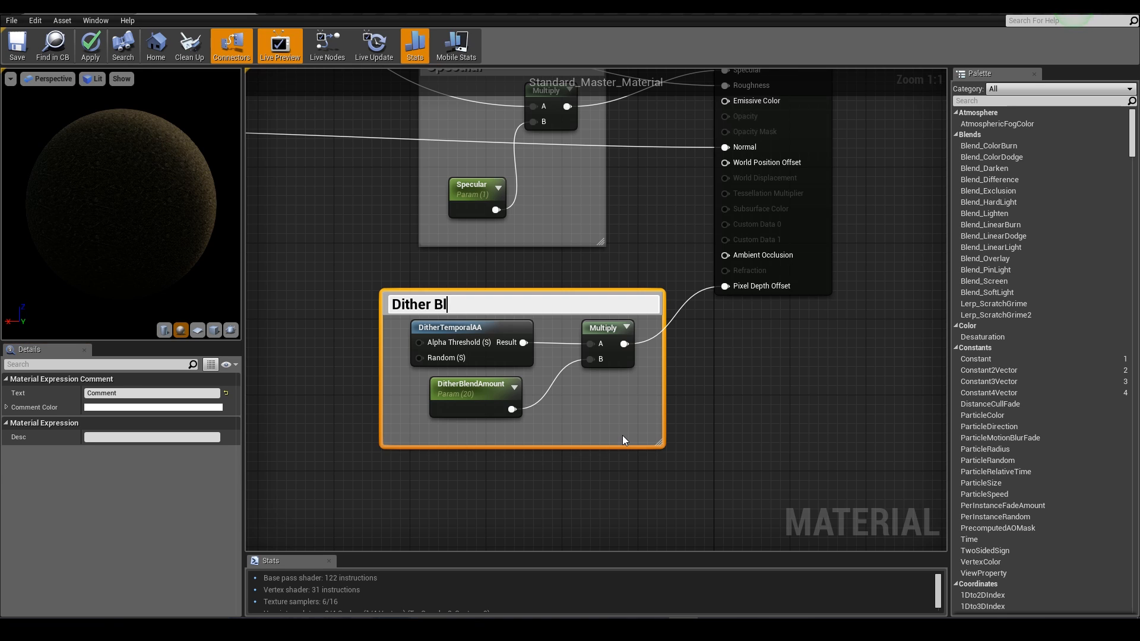
pyautogui.write('end')
pyautogui.press('Return')
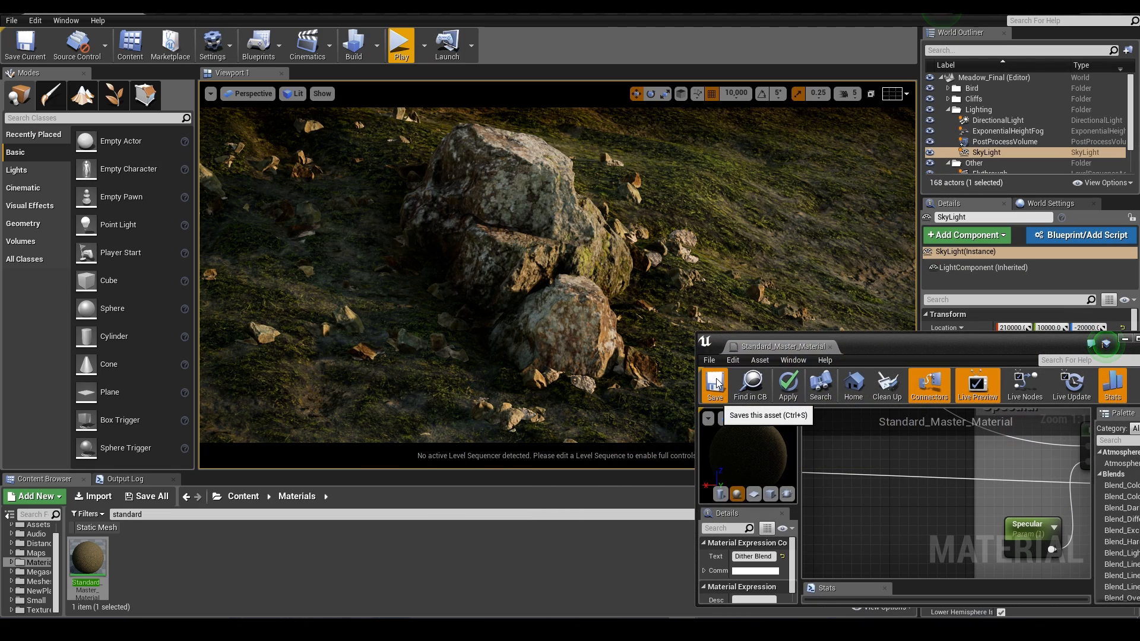
pyautogui.click(716, 384)
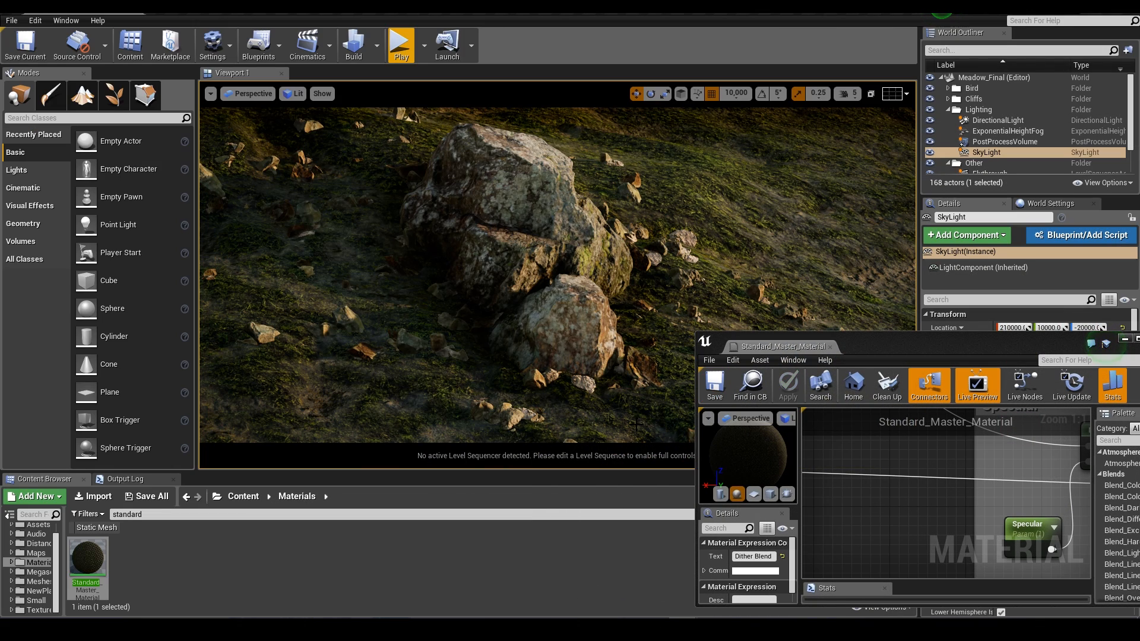
# Raise the default value of DitherBlendAmount to about 39.13.
pyautogui.moveTo(956, 519); pyautogui.dragTo(832, 437, button='right')
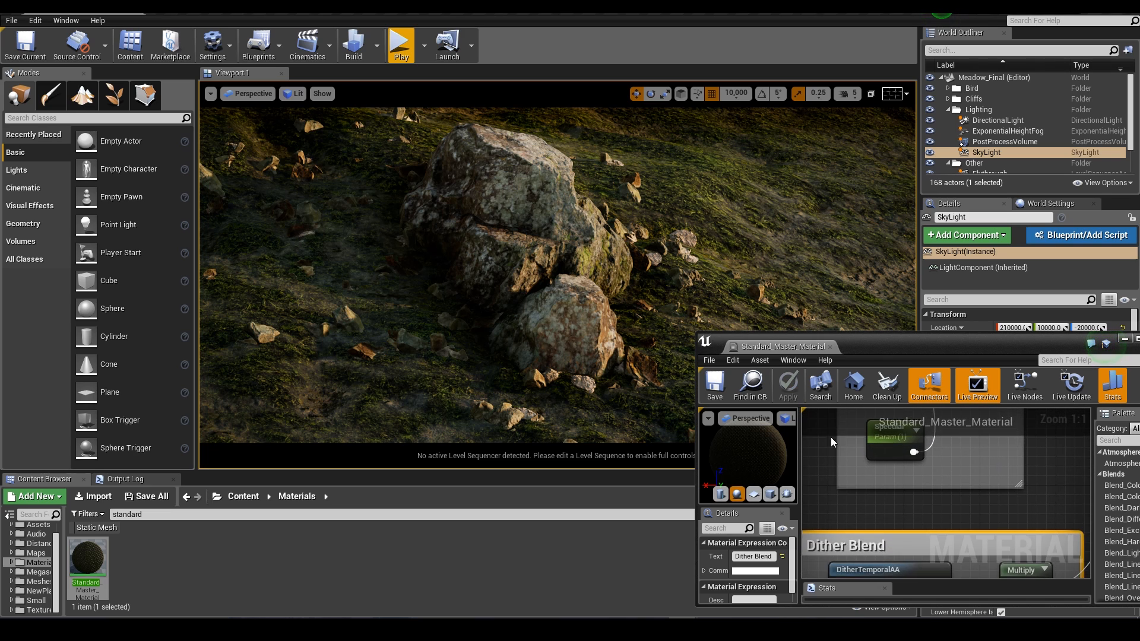
pyautogui.scroll(-3, 831, 437)
pyautogui.click(883, 480)
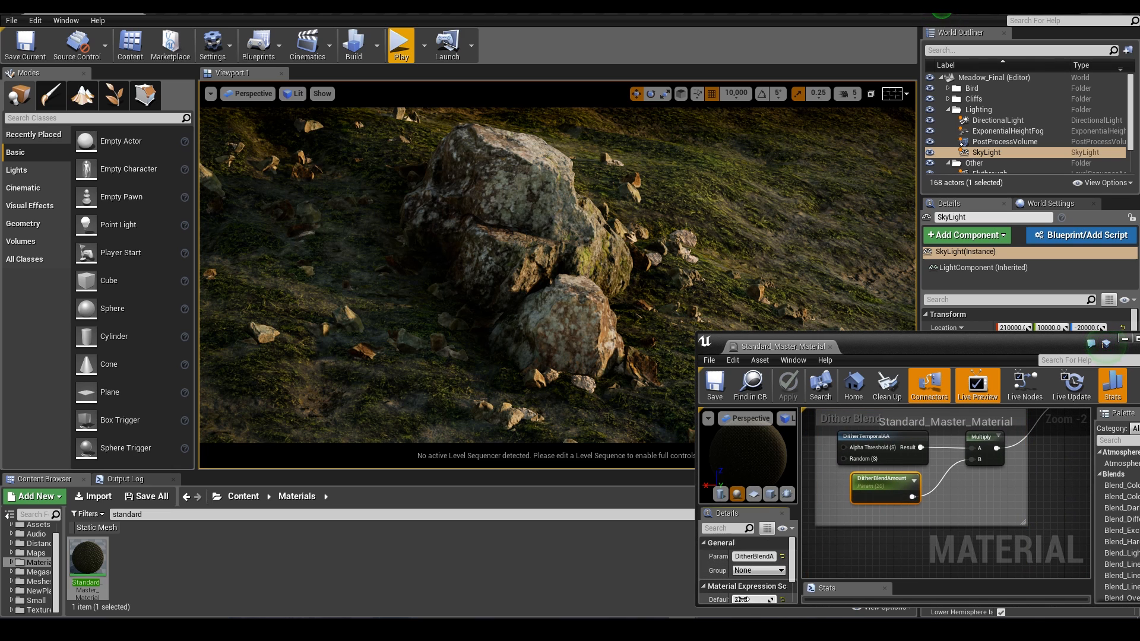
pyautogui.moveTo(751, 600)
pyautogui.mouseDown()
pyautogui.moveTo(730, 599)
pyautogui.moveTo(775, 600)
pyautogui.moveTo(760, 599)
pyautogui.mouseUp()
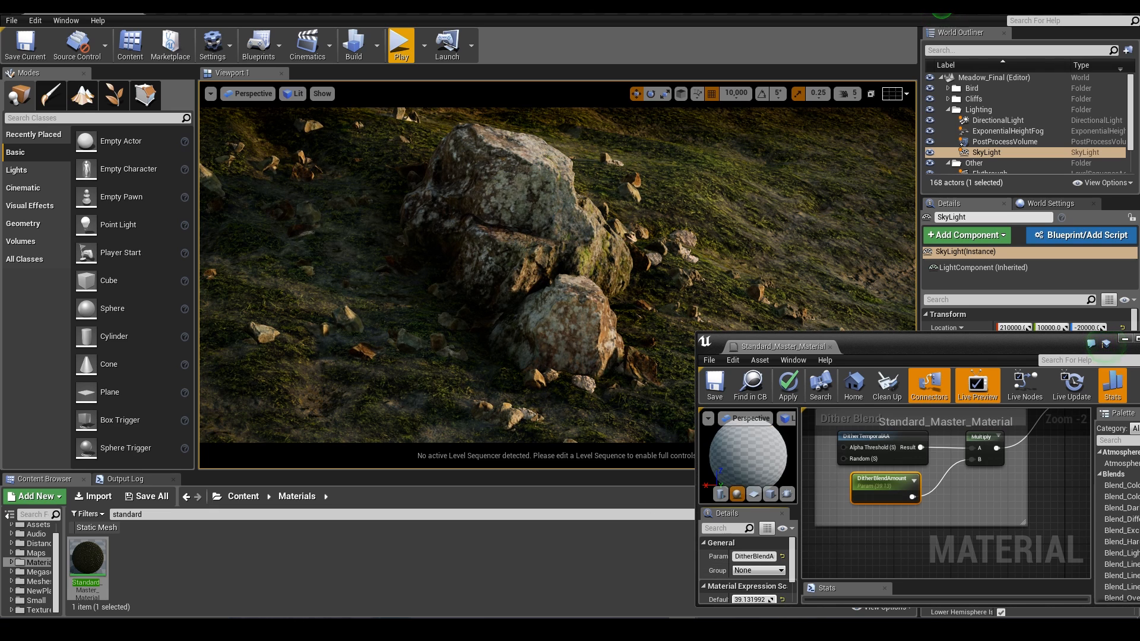
# Enter a horizontal field of view for the viewport and frame the loose stones lying in the grass.
pyautogui.click(210, 94)
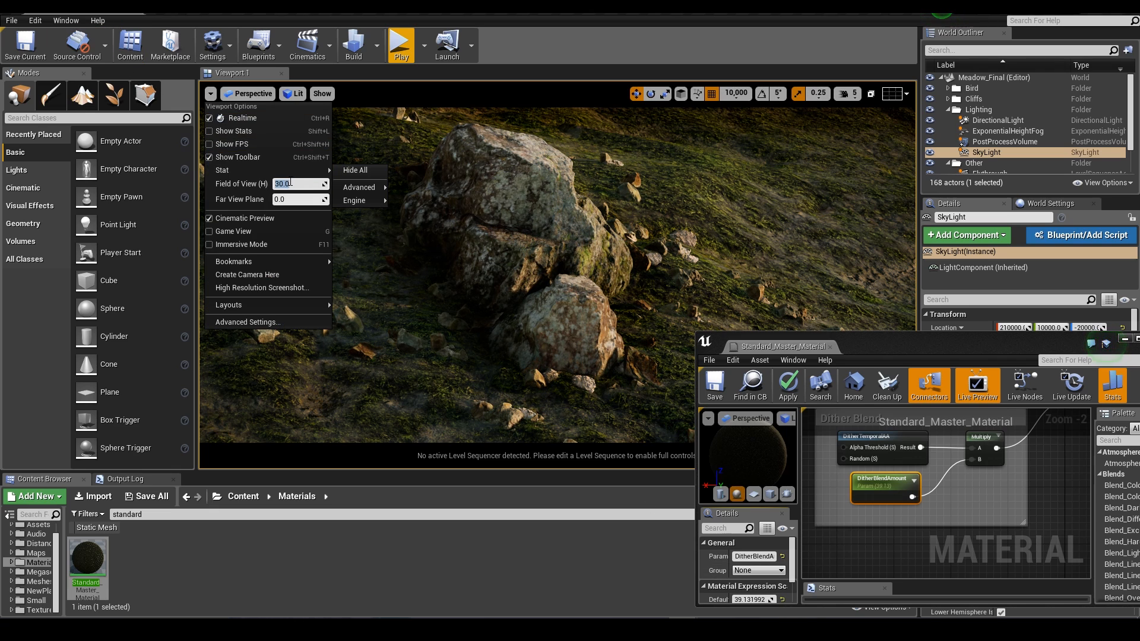
pyautogui.press('Return')
pyautogui.moveTo(687, 177); pyautogui.dragTo(658, 199, button='right')
# Try DitherBlendAmount default values of about 1.1, 19.5 and 9.35, and settle on 20.
pyautogui.moveTo(751, 599); pyautogui.dragTo(743, 600)
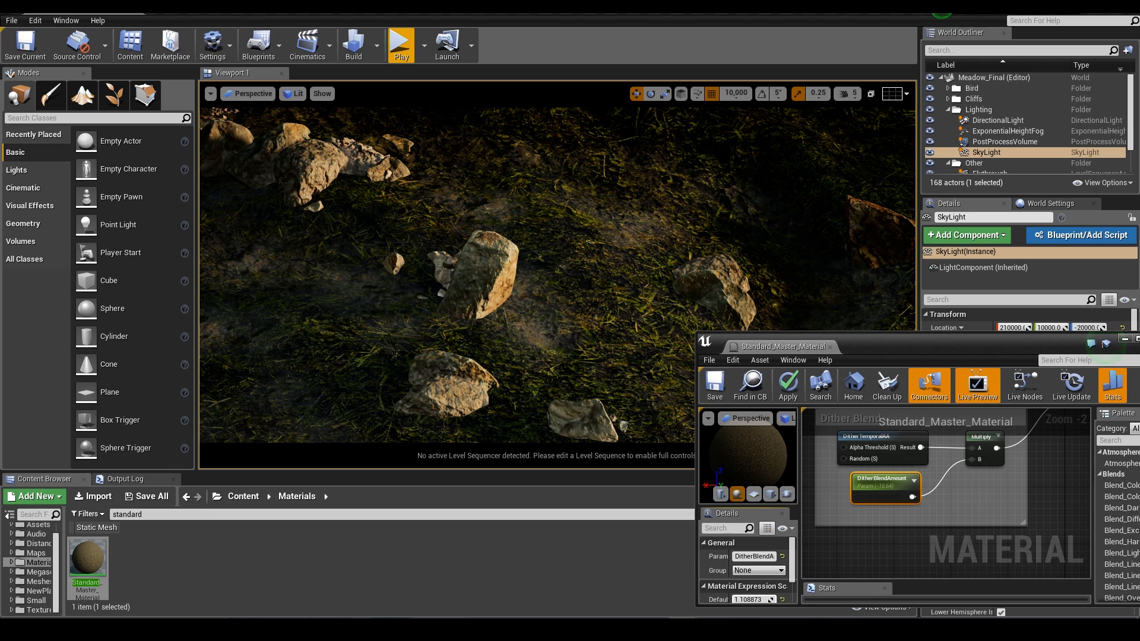
pyautogui.moveTo(742, 600); pyautogui.dragTo(757, 600)
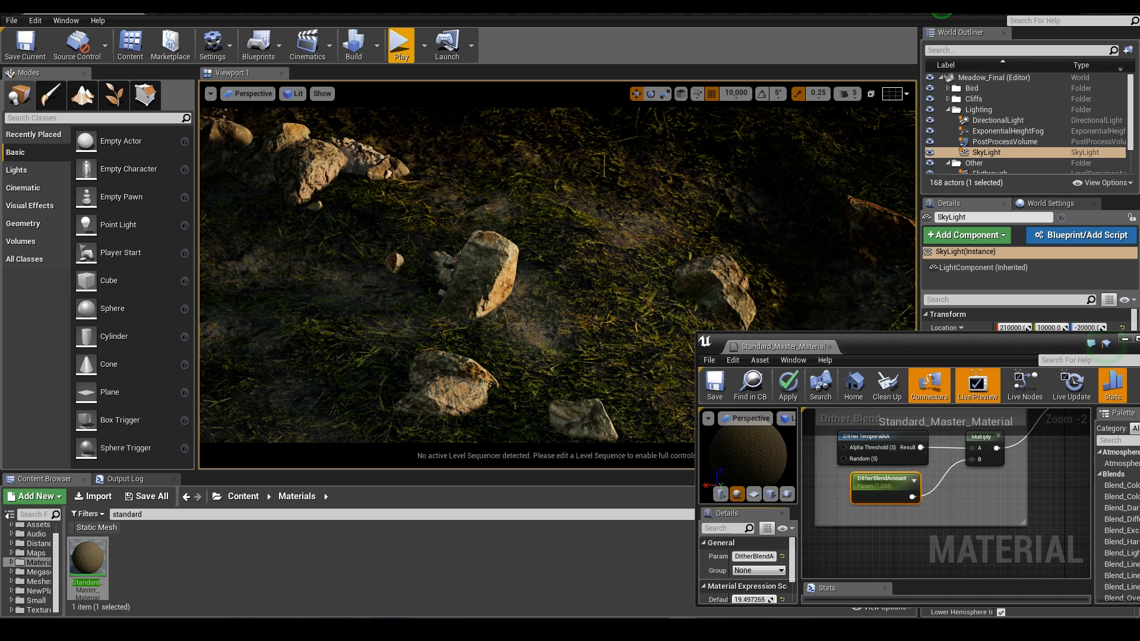
pyautogui.moveTo(757, 600); pyautogui.dragTo(751, 600)
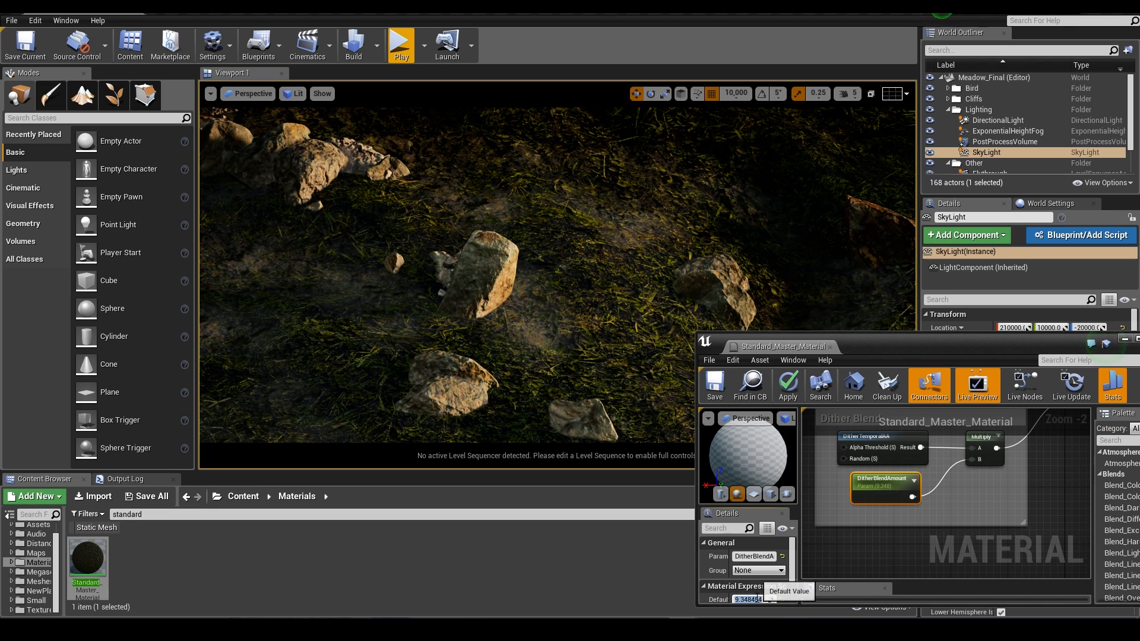
pyautogui.write('20')
pyautogui.press('Return')
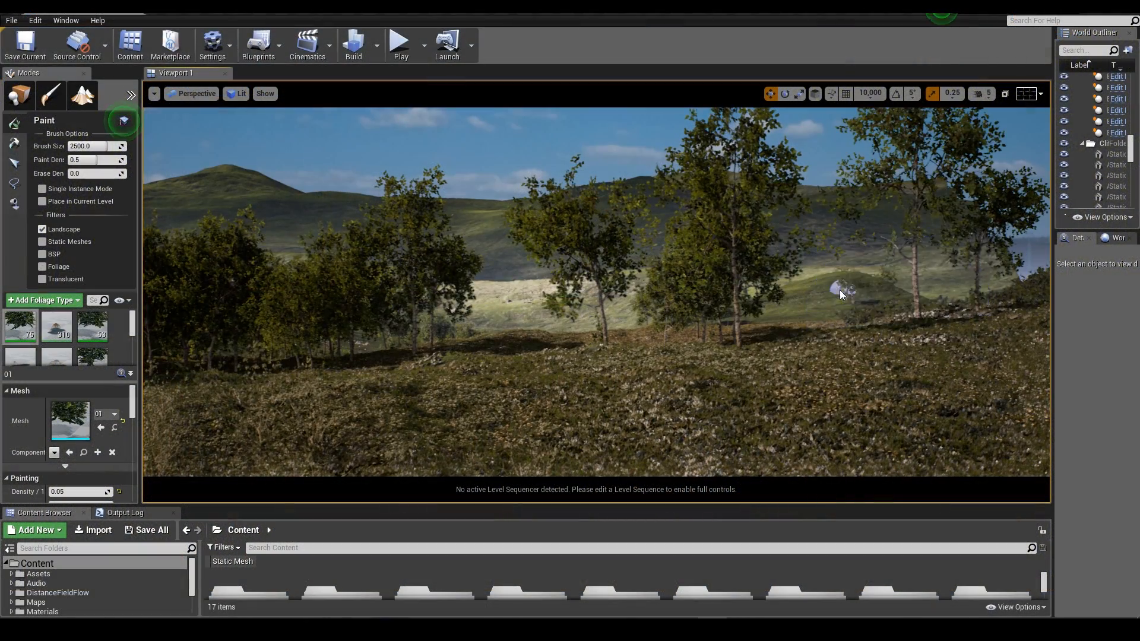
# Paint more trees of foliage type 01 along the far ridge of the grassy hill with brush size 2500.
pyautogui.moveTo(840, 295); pyautogui.dragTo(996, 355)
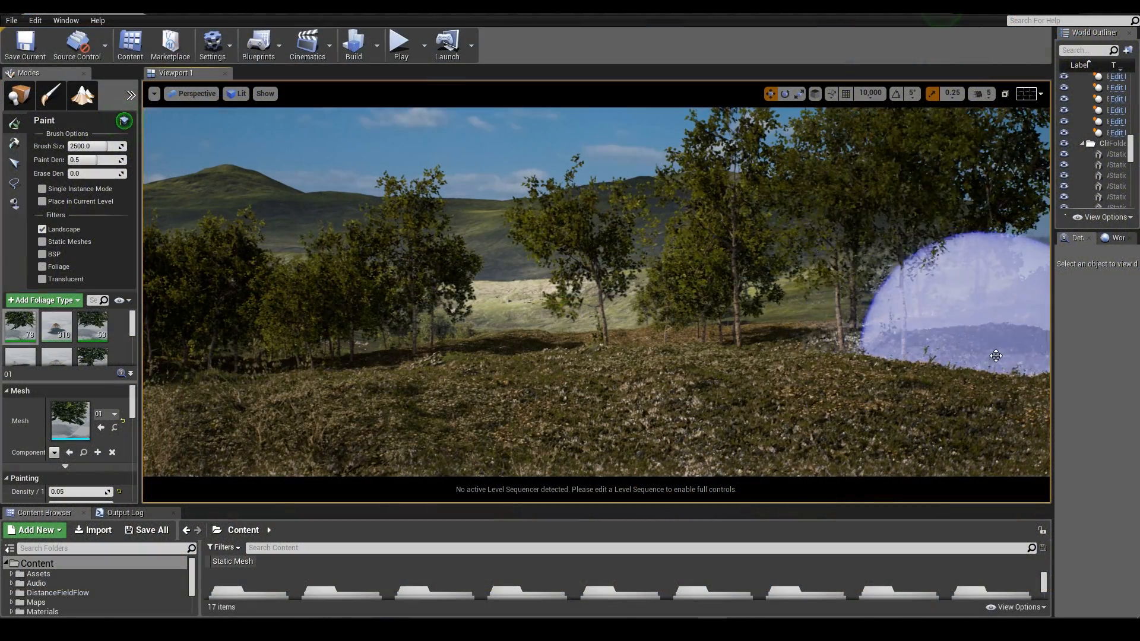